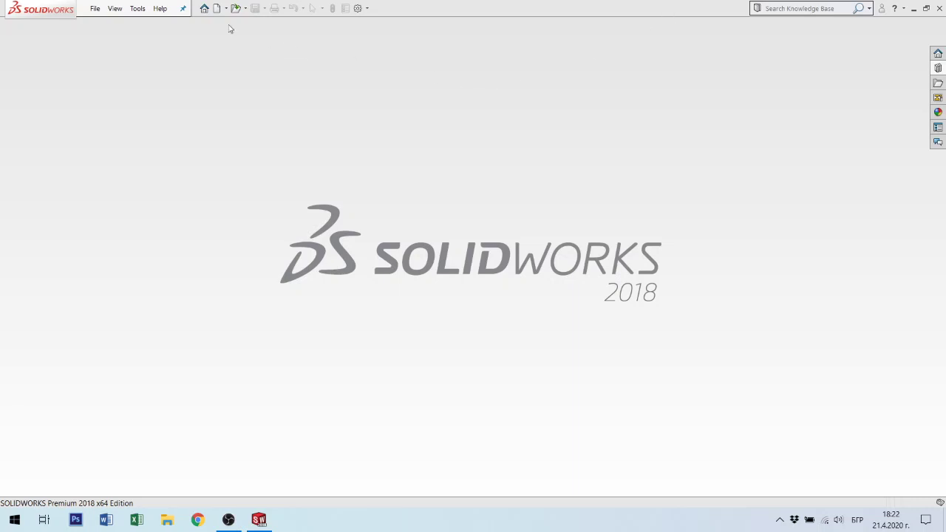
Create a new blank Part document from the New SOLIDWORKS Document dialog.
click(217, 9)
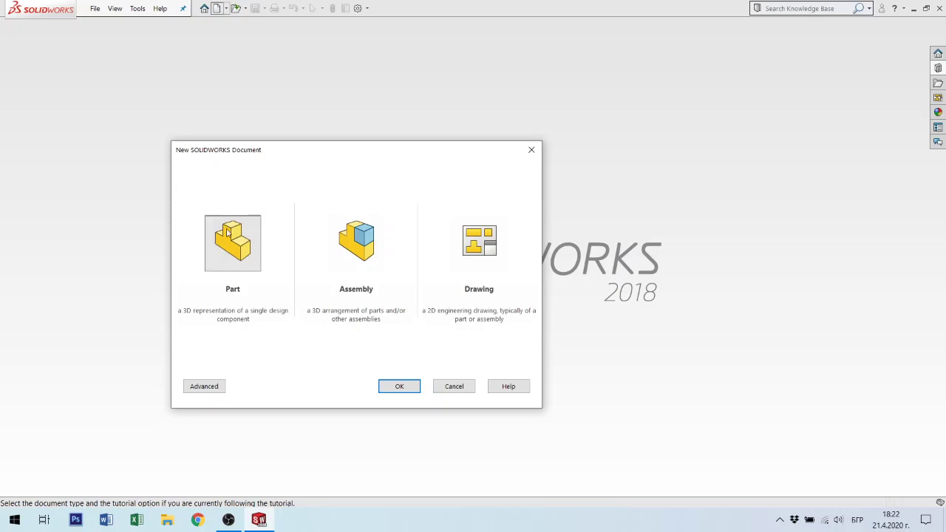
click(405, 388)
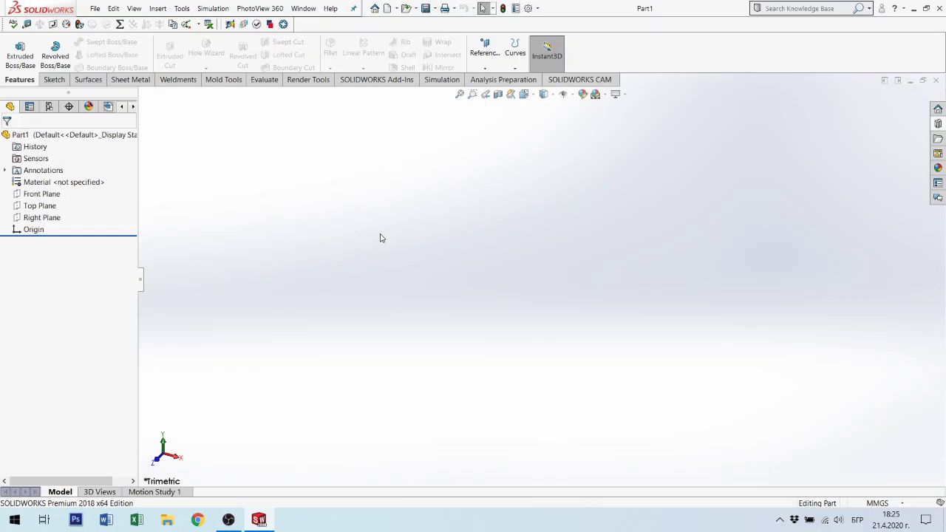
Start a sketch on the Top Plane and draw a centre rectangle from the origin.
click(38, 206)
click(42, 194)
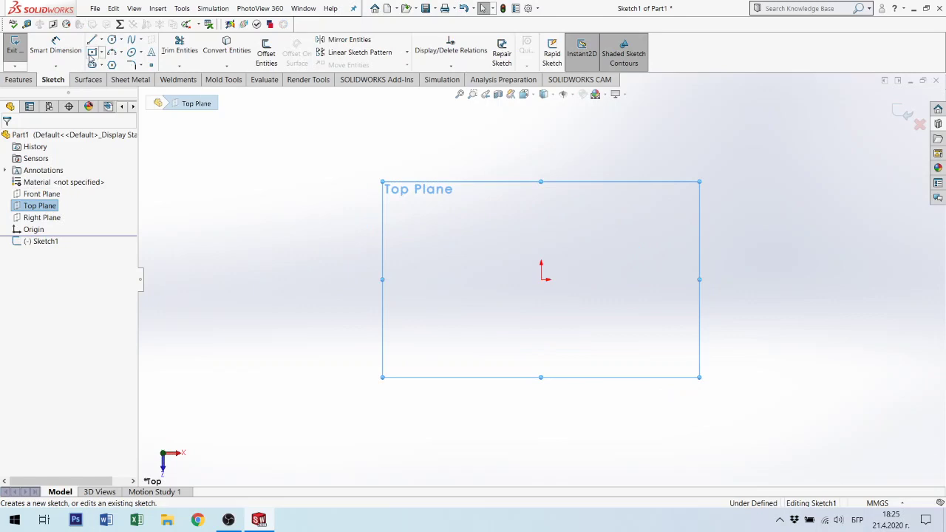
click(92, 53)
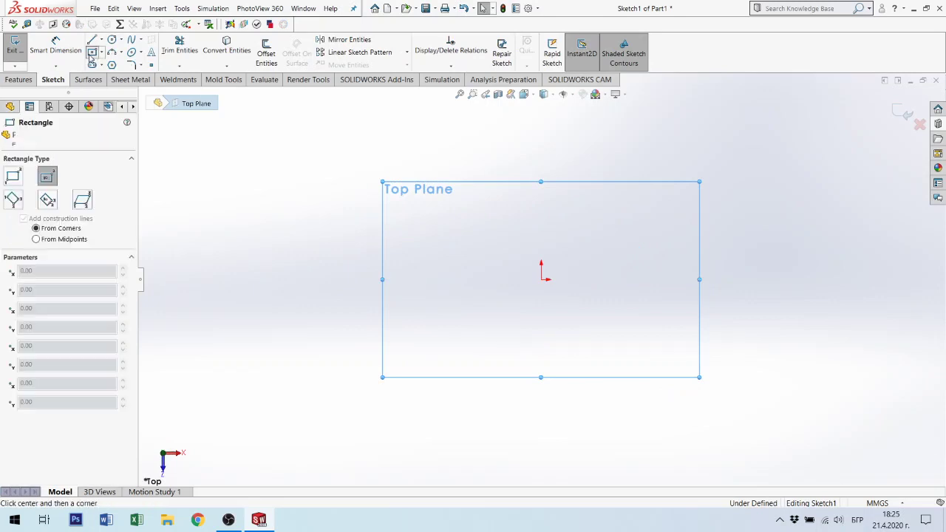
click(541, 279)
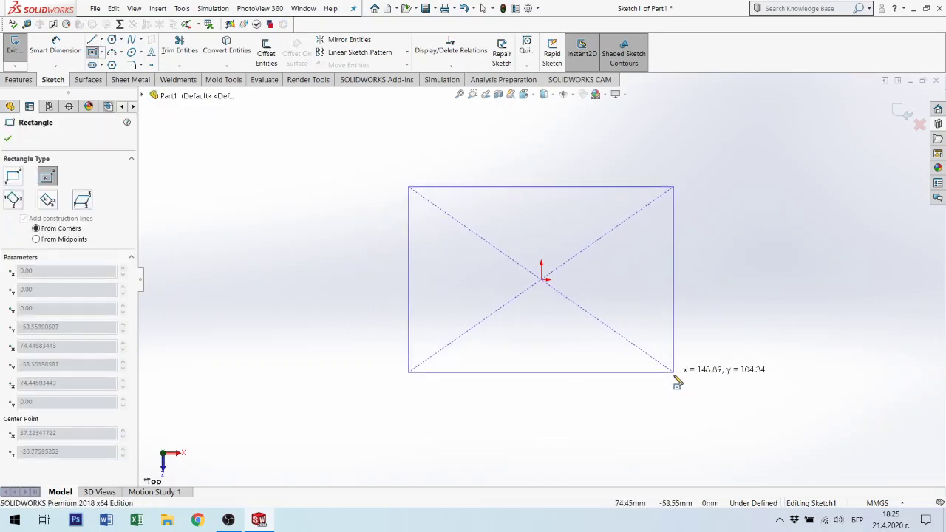
click(674, 374)
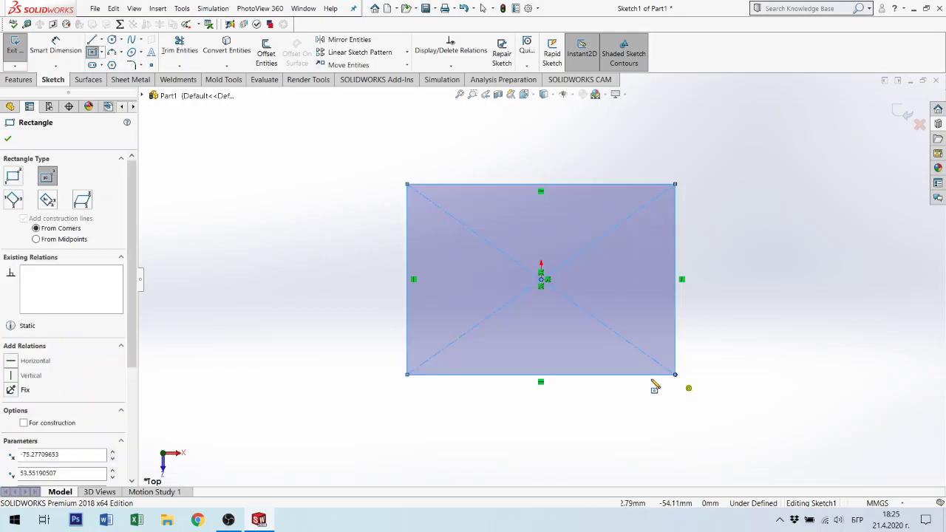
Dimension the rectangle 1600 mm tall on the right edge and 1500 mm wide on the top edge.
click(55, 45)
click(676, 266)
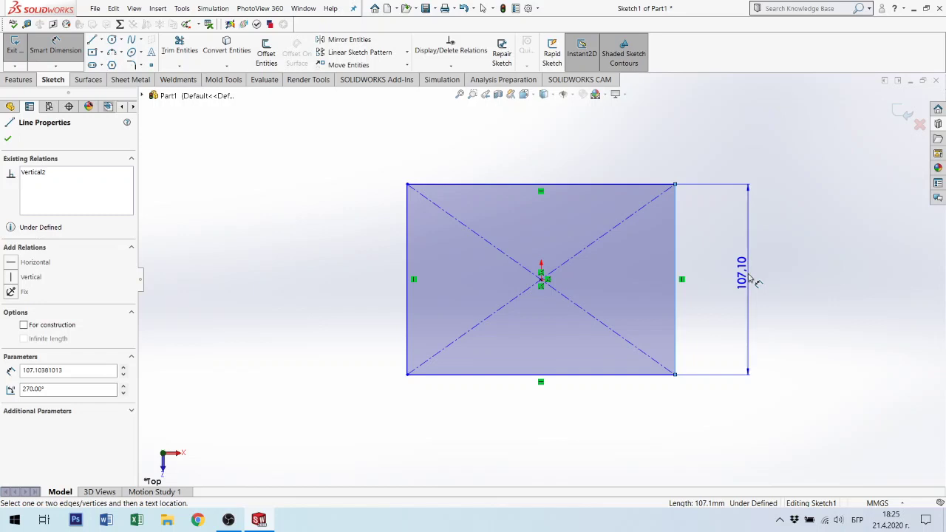
click(749, 278)
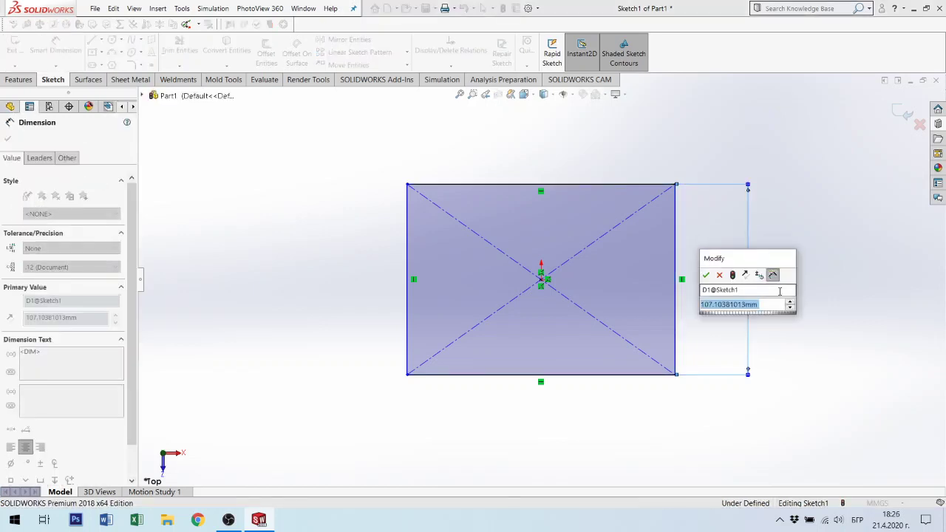
text(1600)
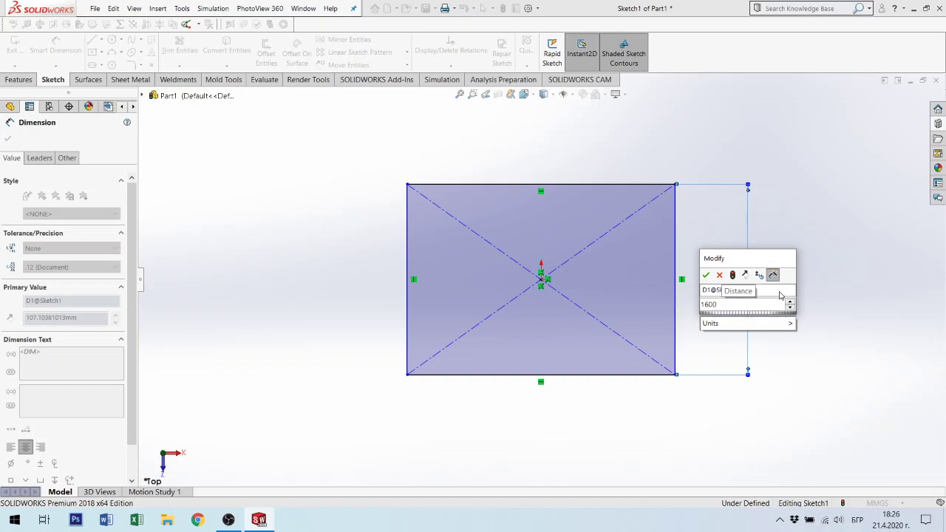
key(Return)
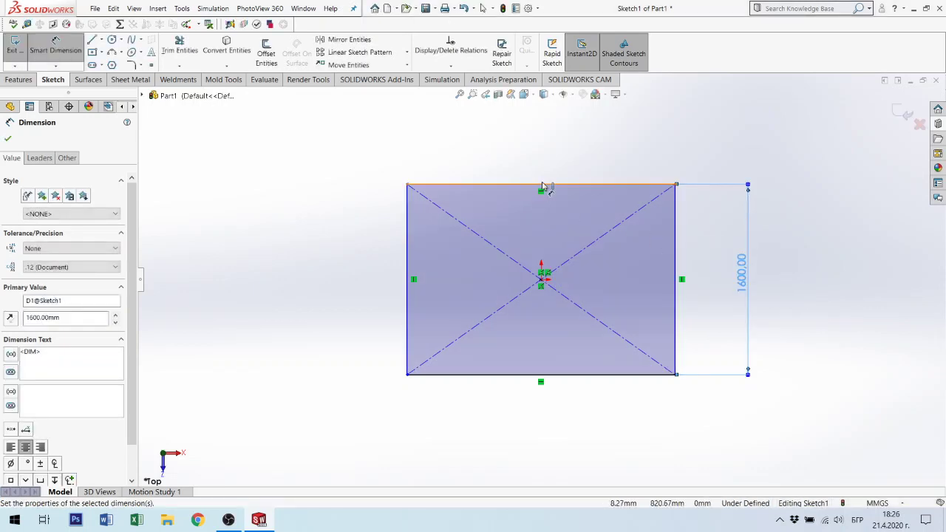
click(545, 185)
click(528, 152)
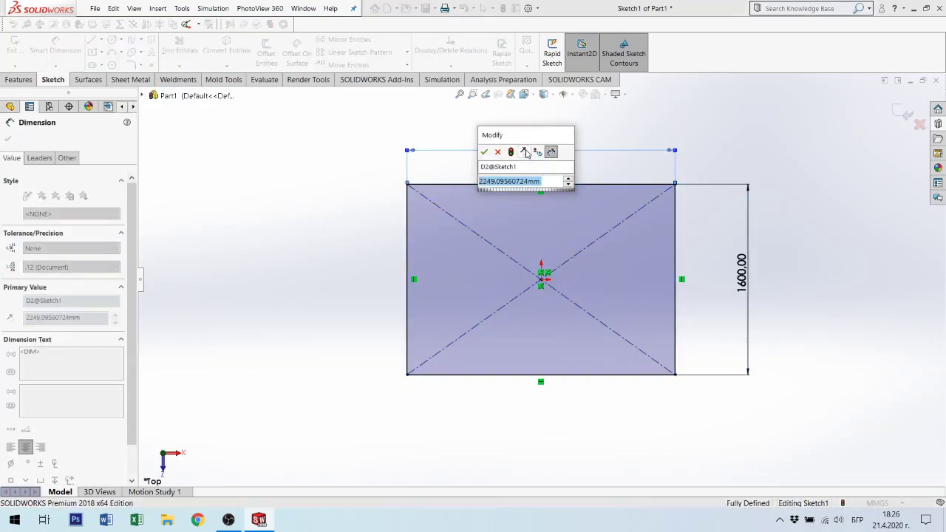
text(160)
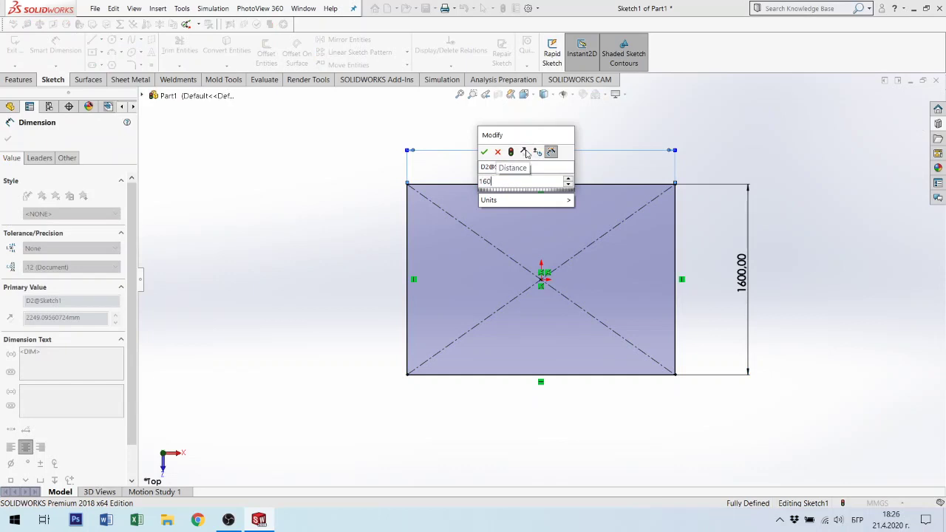
key(BackSpace)
key(BackSpace)
text(50)
text(0)
key(Return)
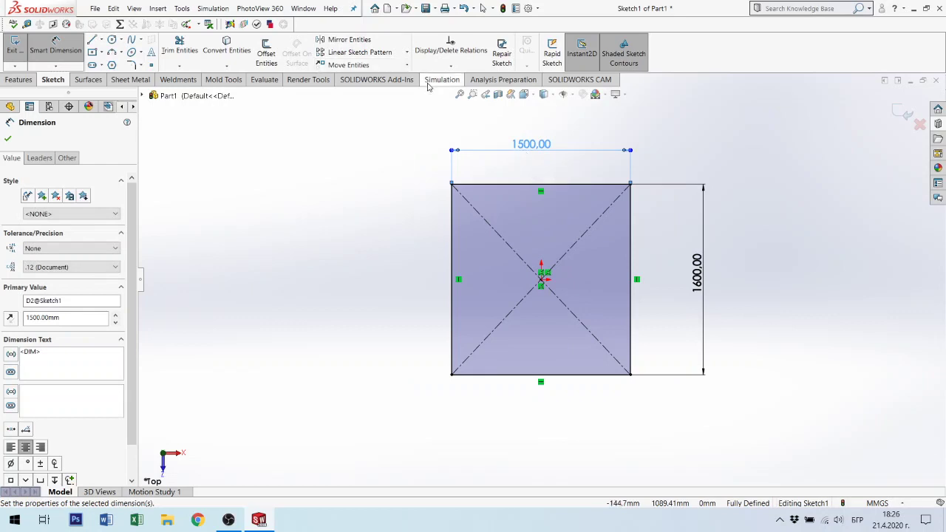
Exit the rectangle sketch and orbit the view to inspect Sketch1.
click(901, 111)
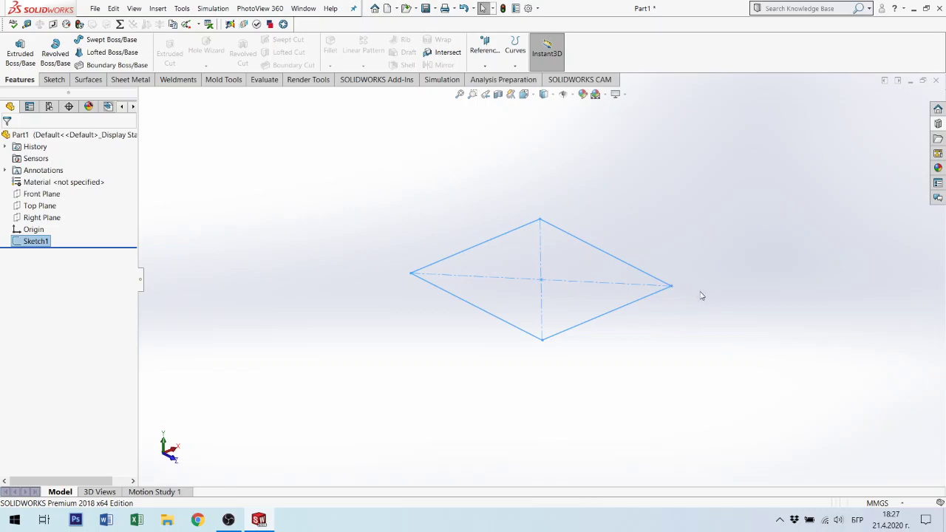
mouse_move(686, 291)
middle_down()
mouse_move(670, 285)
mouse_move(666, 249)
mouse_move(680, 280)
middle_up()
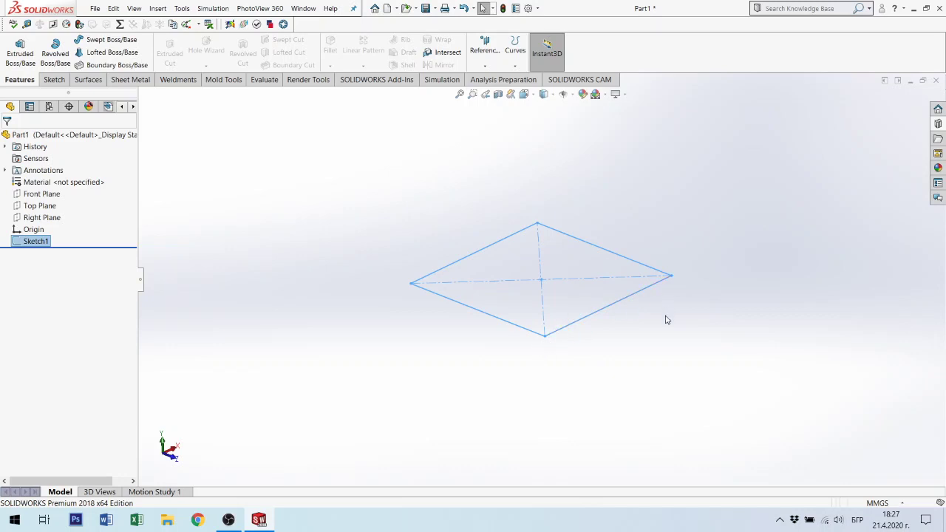
mouse_move(669, 319)
middle_down()
mouse_move(655, 281)
mouse_move(667, 294)
mouse_move(711, 289)
mouse_move(693, 242)
mouse_move(734, 268)
mouse_move(712, 293)
middle_up()
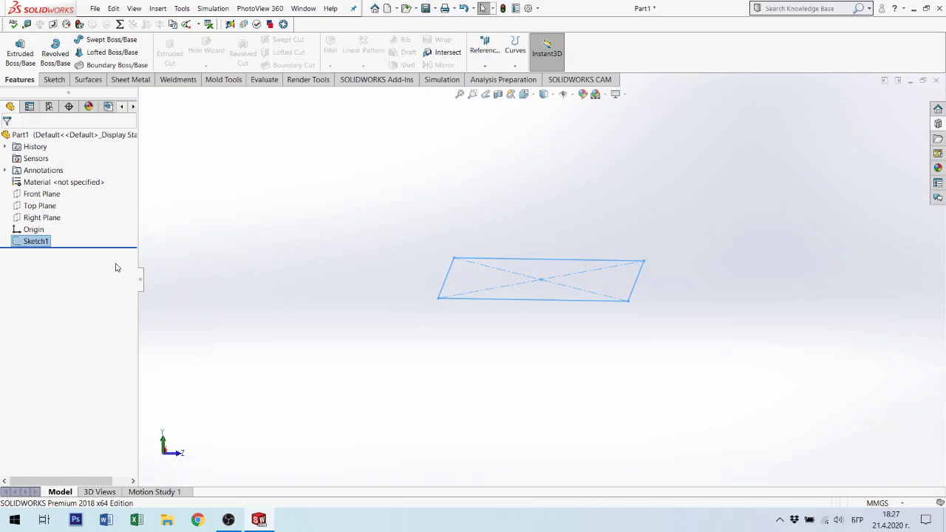
Create Plane1 through the rectangle's right edge at an angle to the Front Plane.
click(637, 285)
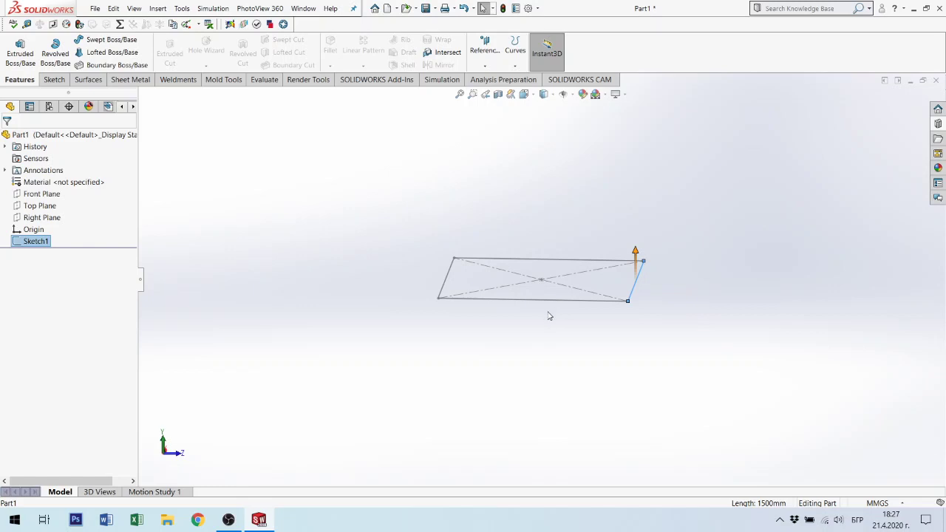
click(490, 69)
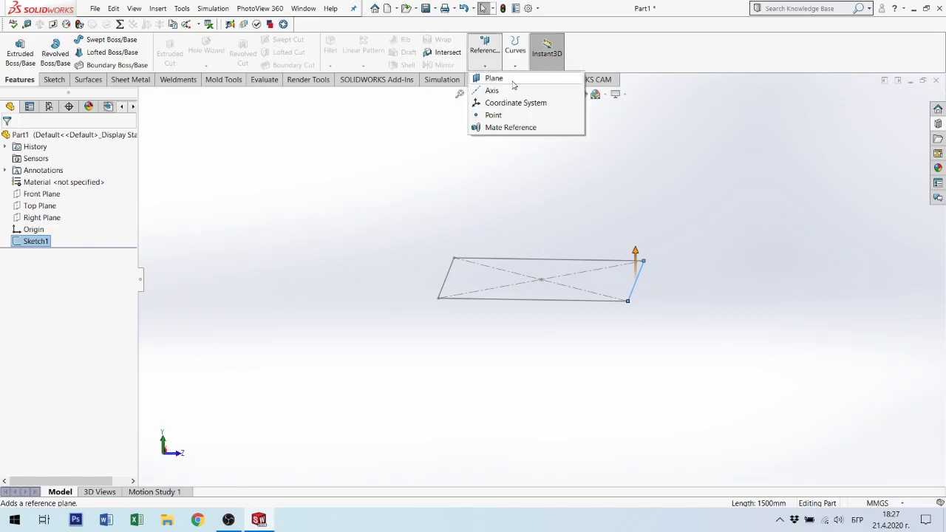
click(492, 78)
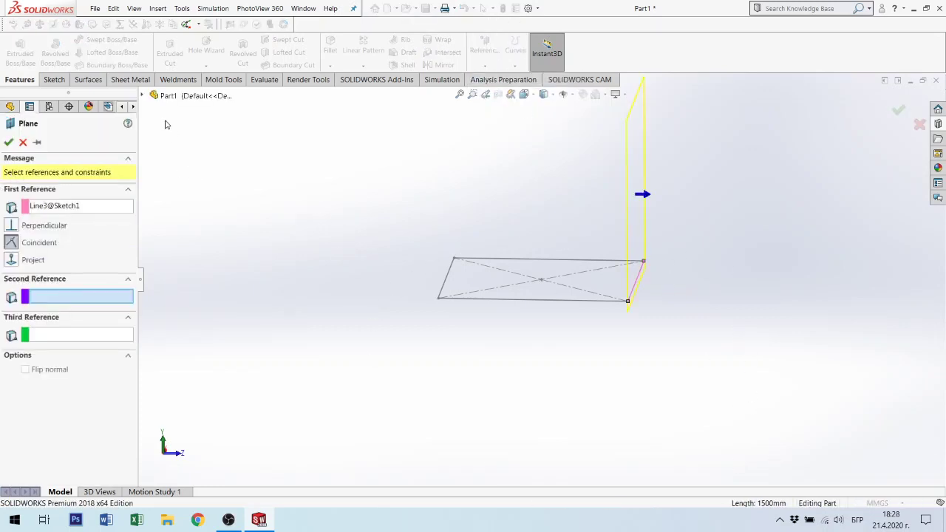
click(144, 96)
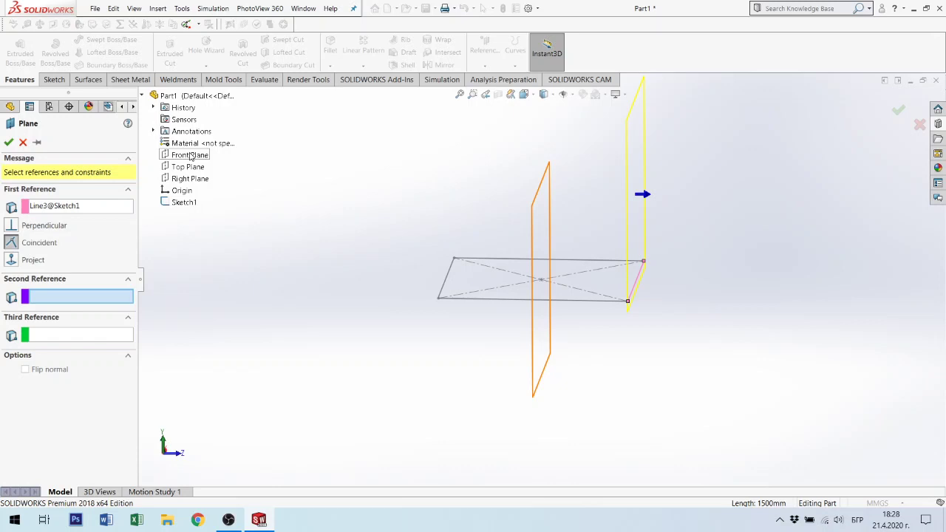
click(190, 156)
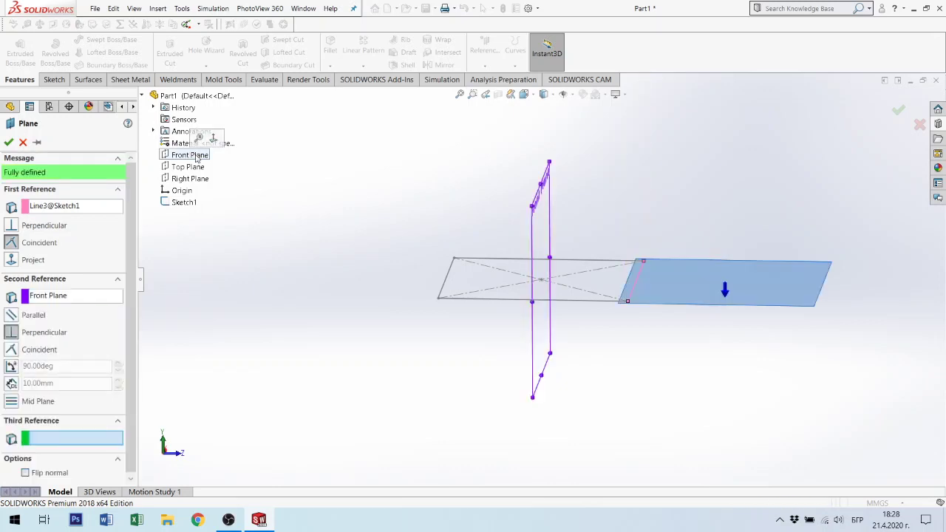
click(11, 367)
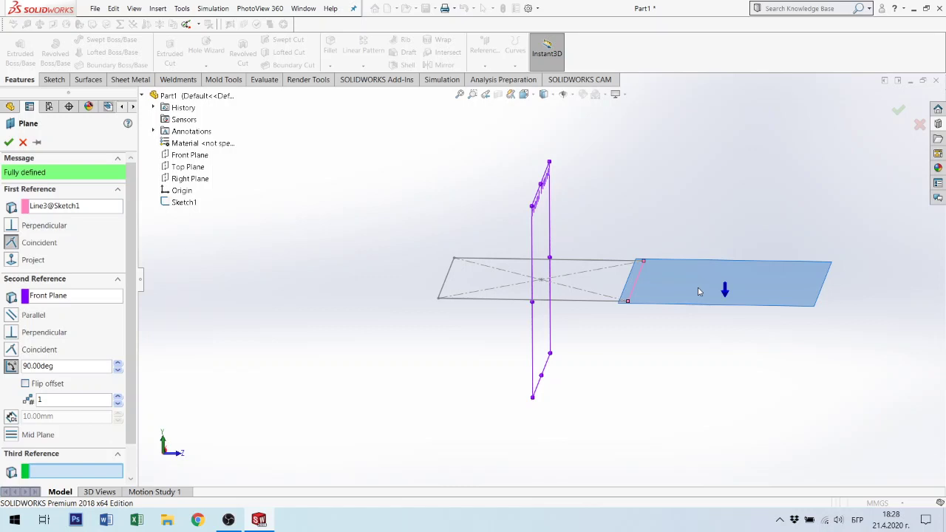
key(Return)
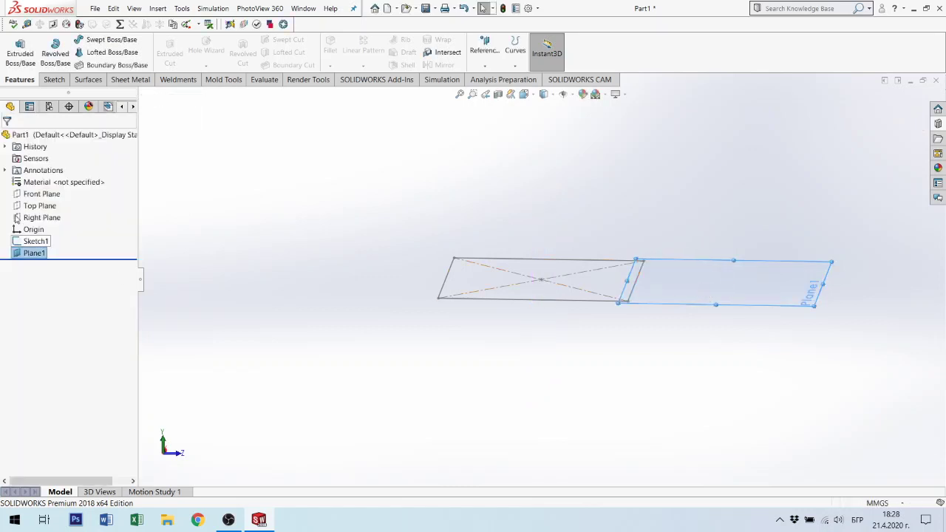
Edit Plane1 to set its angle to 15° and confirm.
right_click(30, 254)
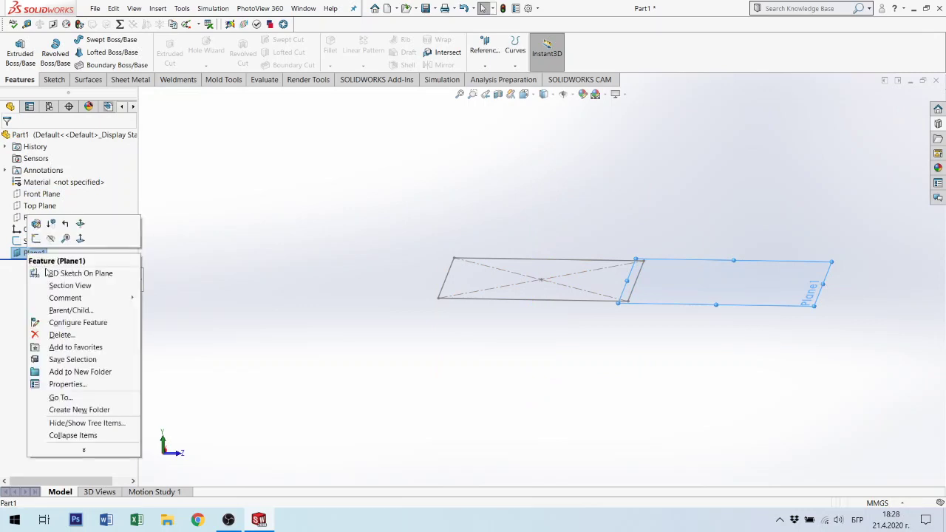
click(41, 227)
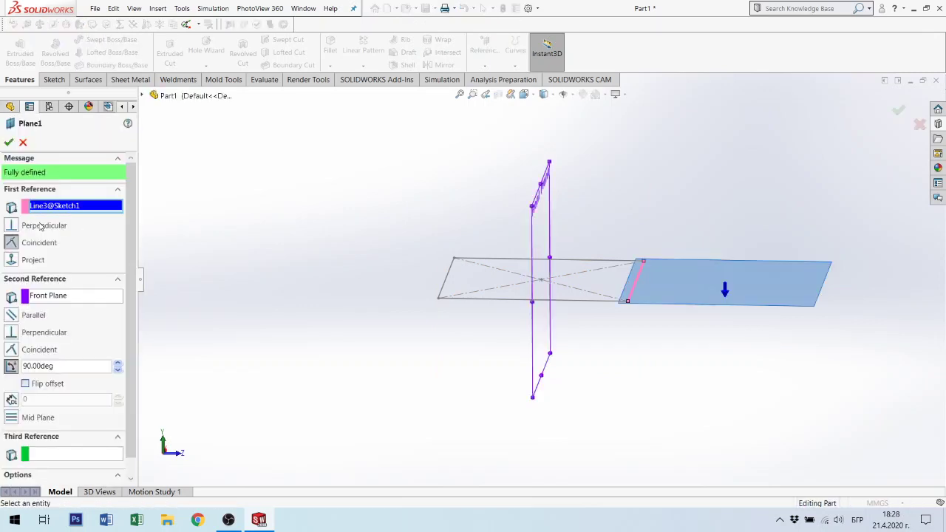
double_click(84, 371)
text(15)
key(Return)
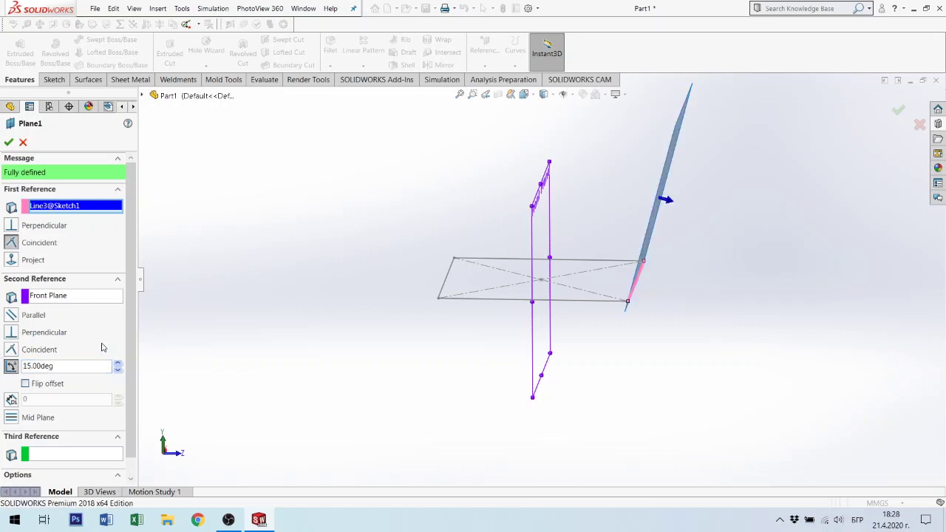
click(9, 144)
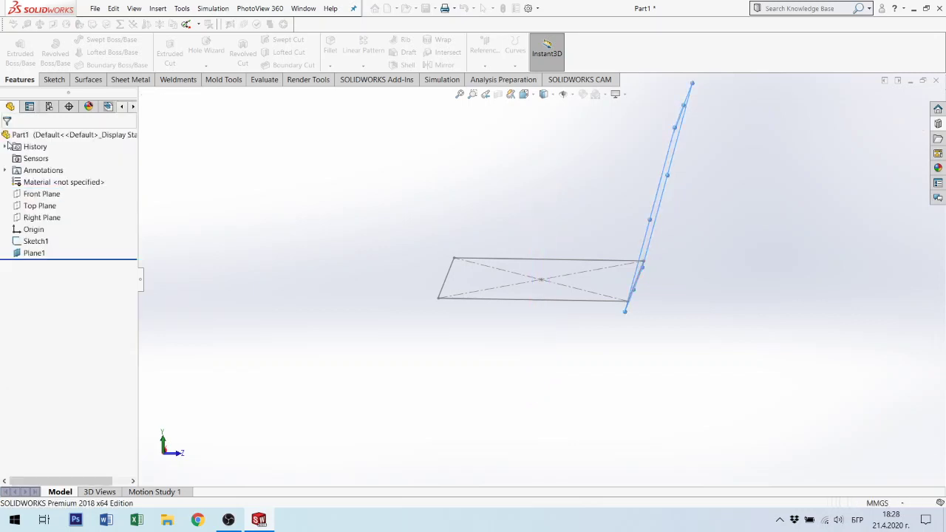
Set up a second plane through the rectangle's left edge, angled to Front Plane and flipped.
click(446, 284)
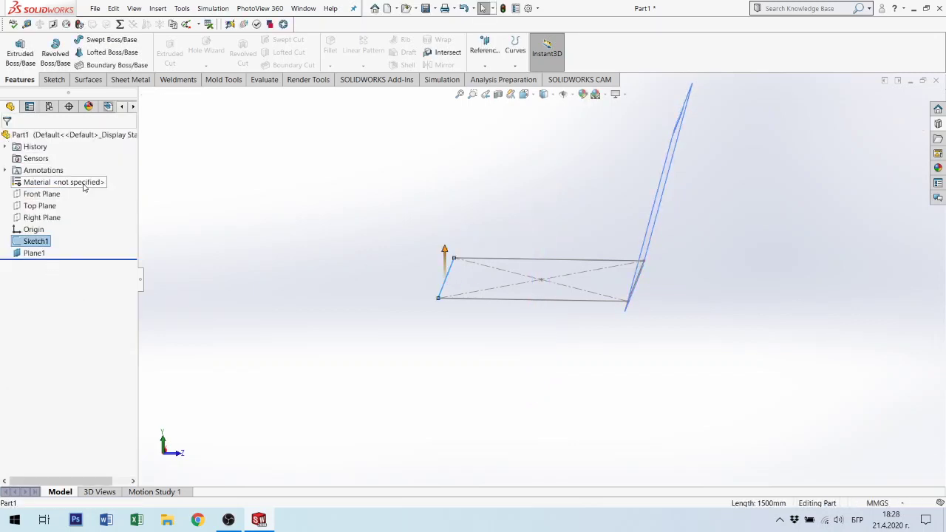
ctrl+click(44, 194)
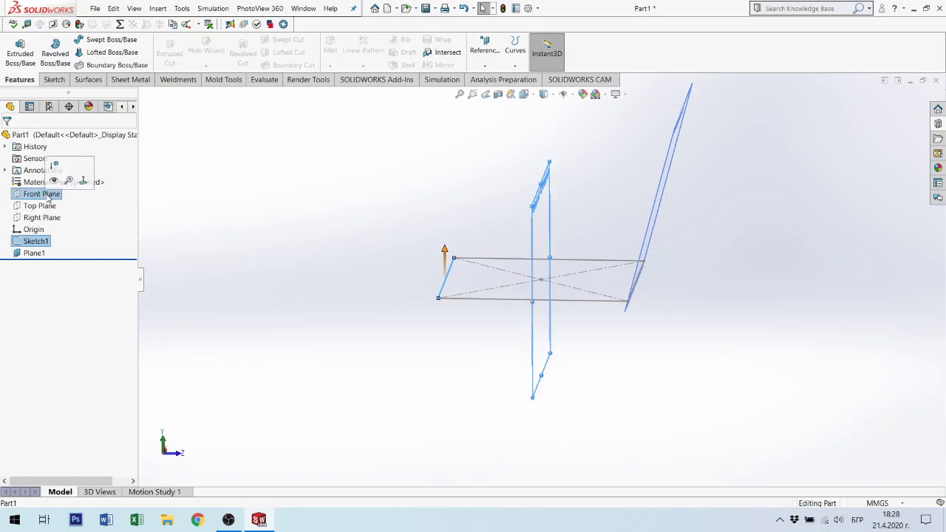
click(486, 46)
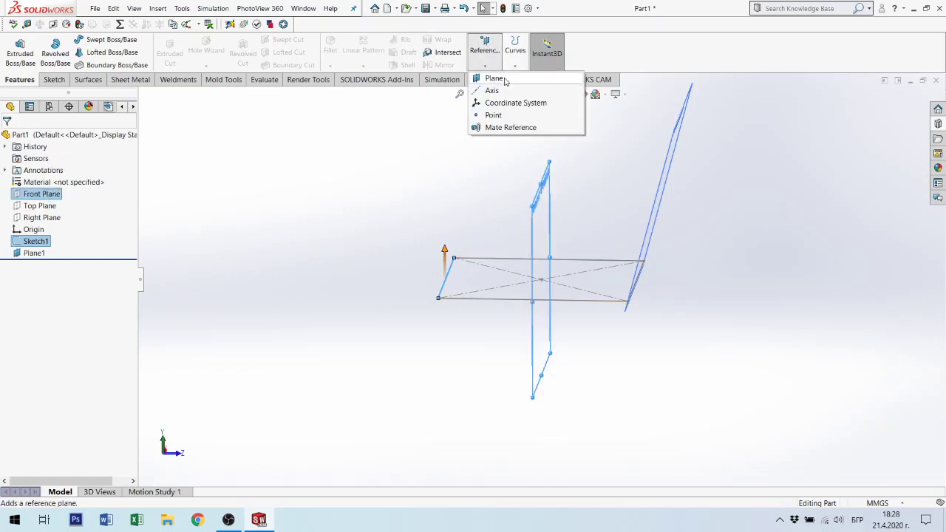
click(484, 76)
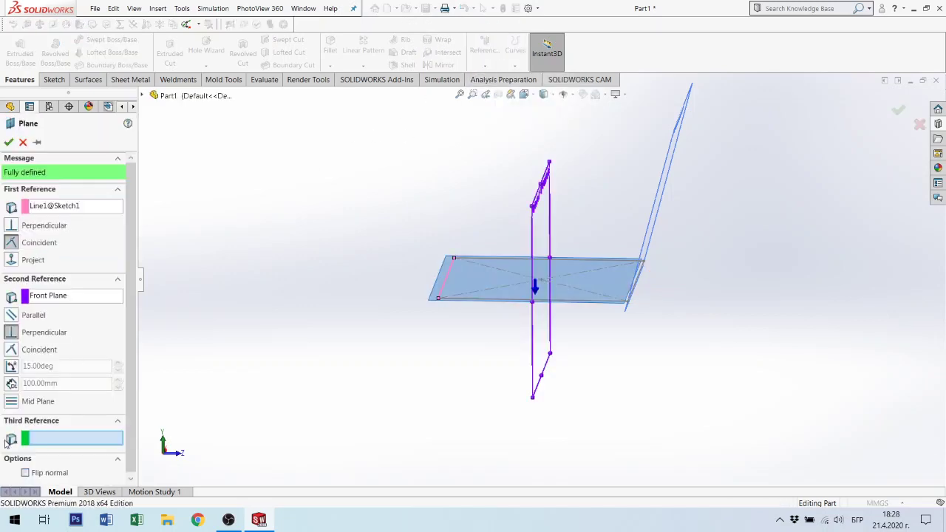
click(11, 366)
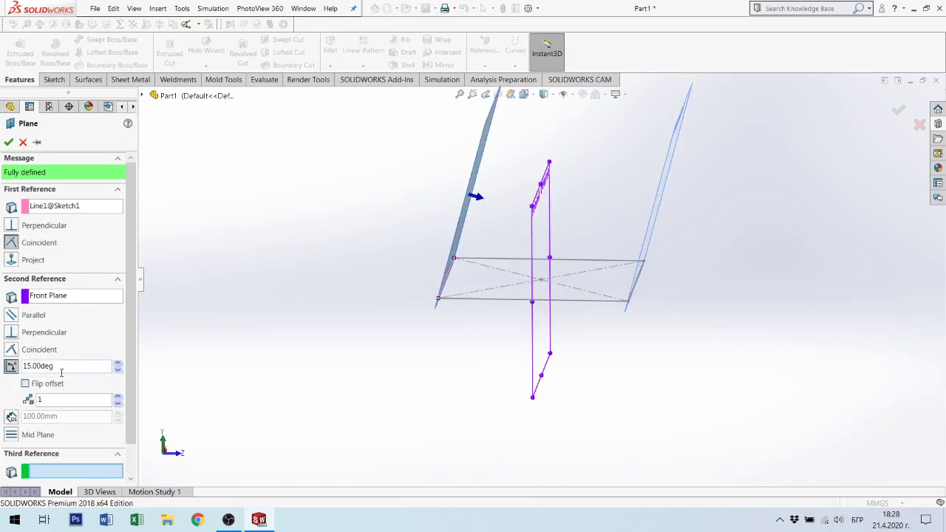
click(26, 384)
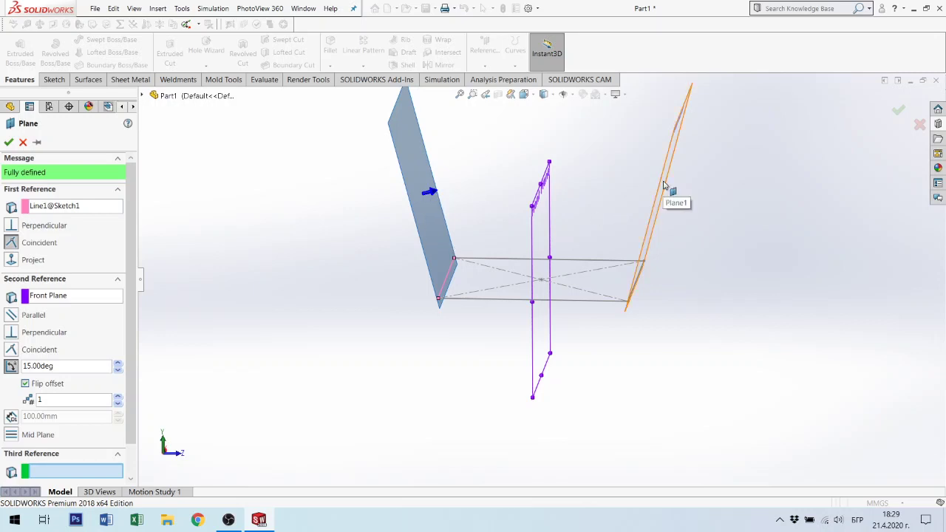
Confirm Plane2, then flip Plane1's normal so it leans opposite Plane2.
click(8, 142)
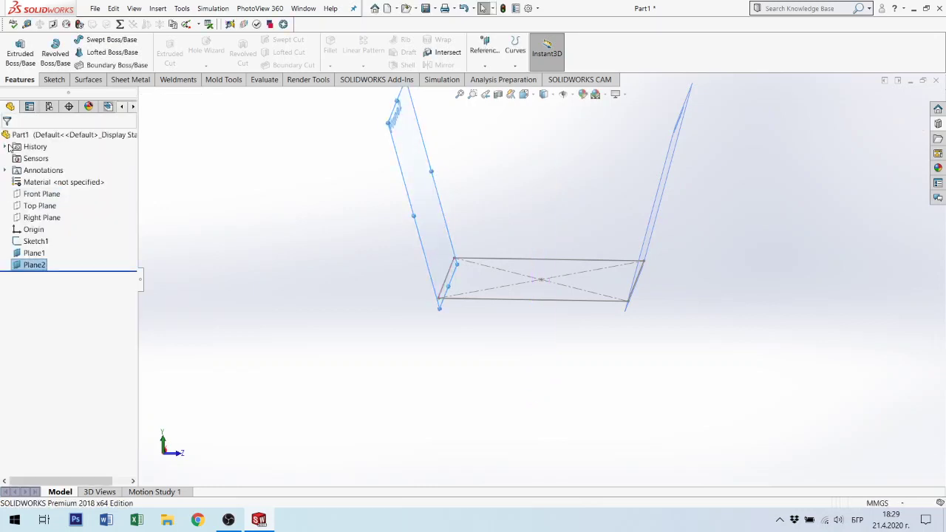
click(33, 252)
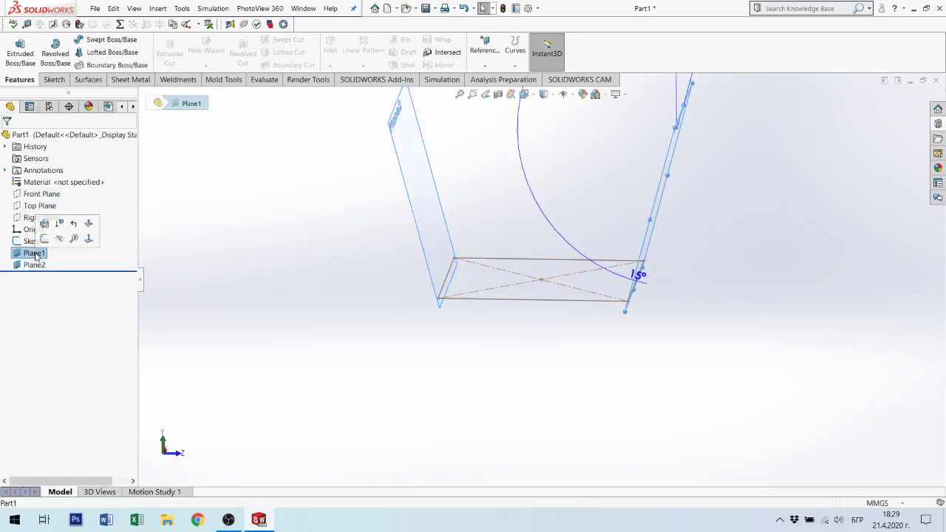
click(45, 224)
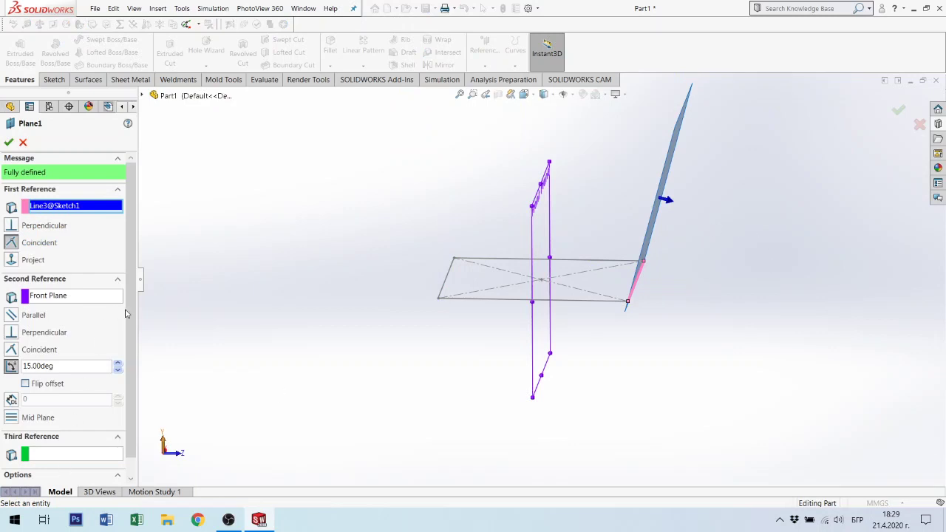
drag(134, 322, 133, 380)
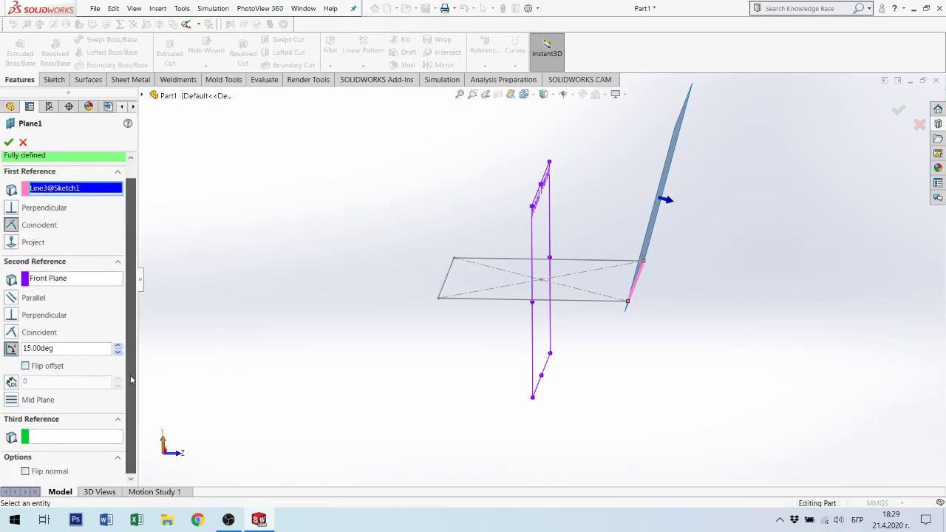
click(26, 472)
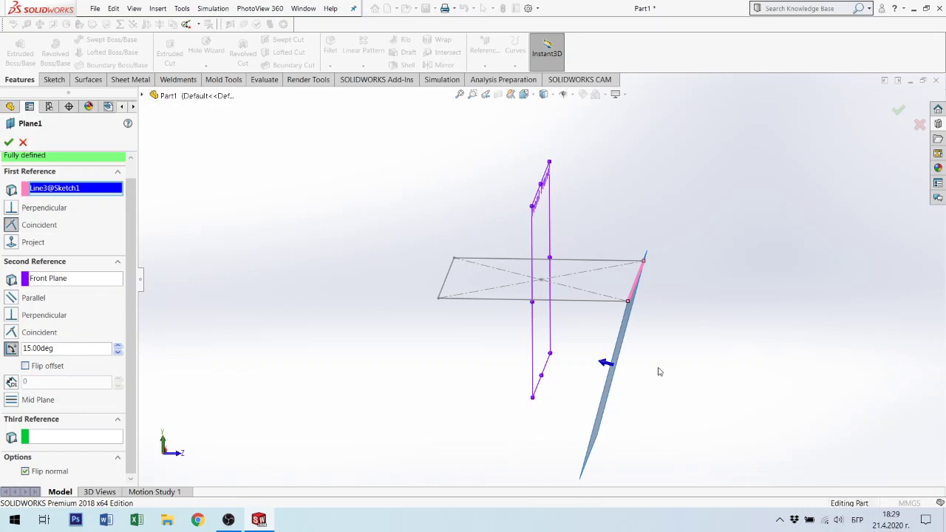
mouse_move(659, 372)
middle_down()
mouse_move(749, 355)
mouse_move(779, 382)
mouse_move(744, 394)
mouse_move(653, 471)
mouse_move(577, 461)
middle_up()
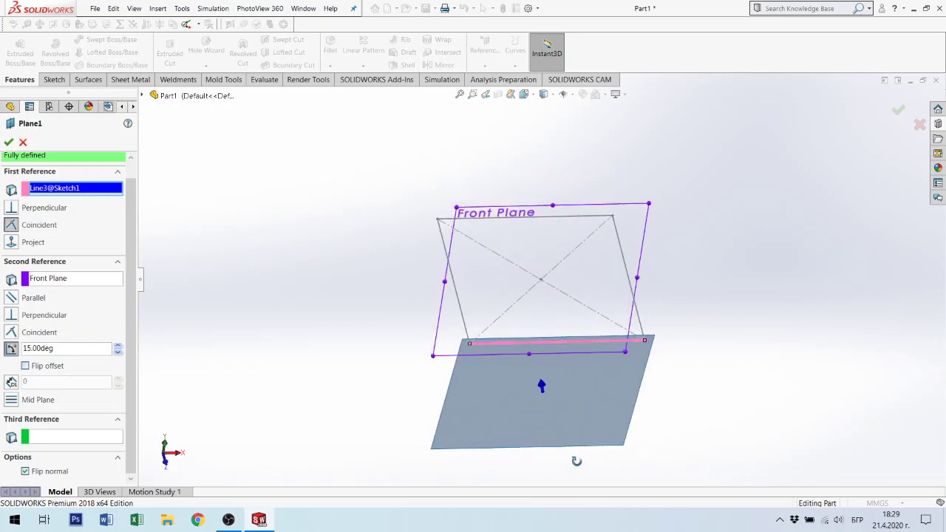
click(9, 142)
mouse_move(573, 294)
middle_down()
mouse_move(591, 195)
mouse_move(671, 204)
middle_up()
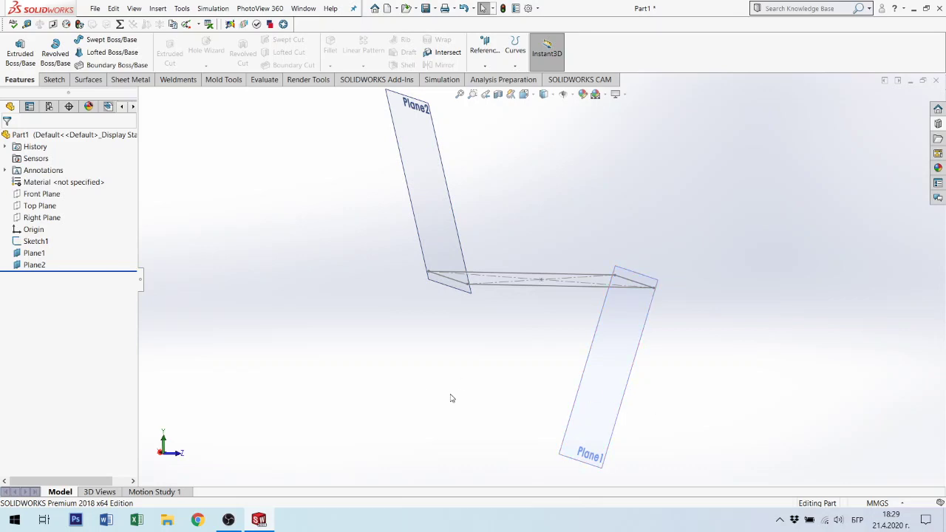
Discard a first sketch attempt on Plane1, then open a fresh Sketch3 on Plane1.
click(623, 337)
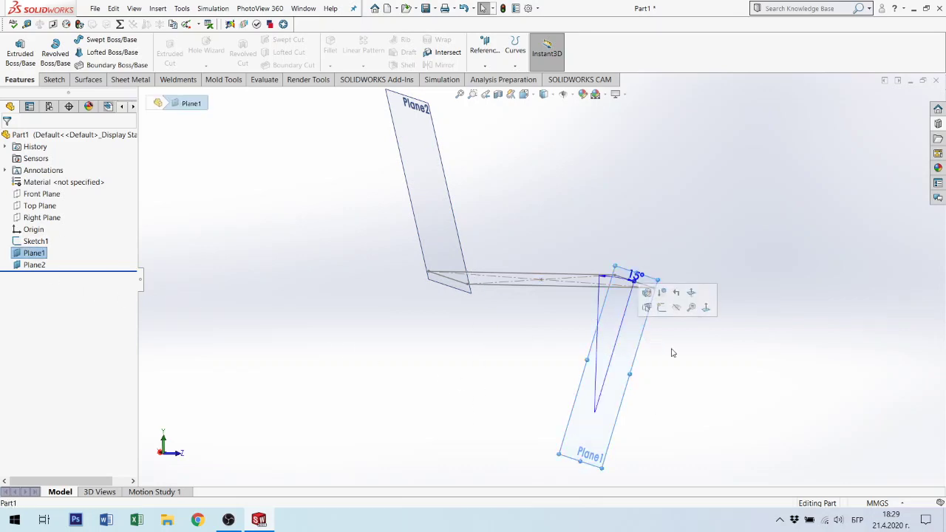
click(662, 313)
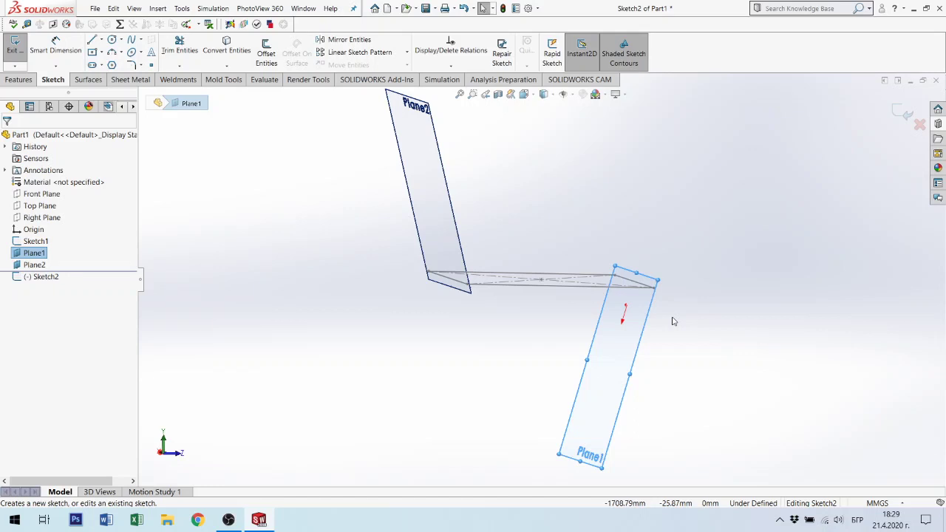
key(ctrl+8)
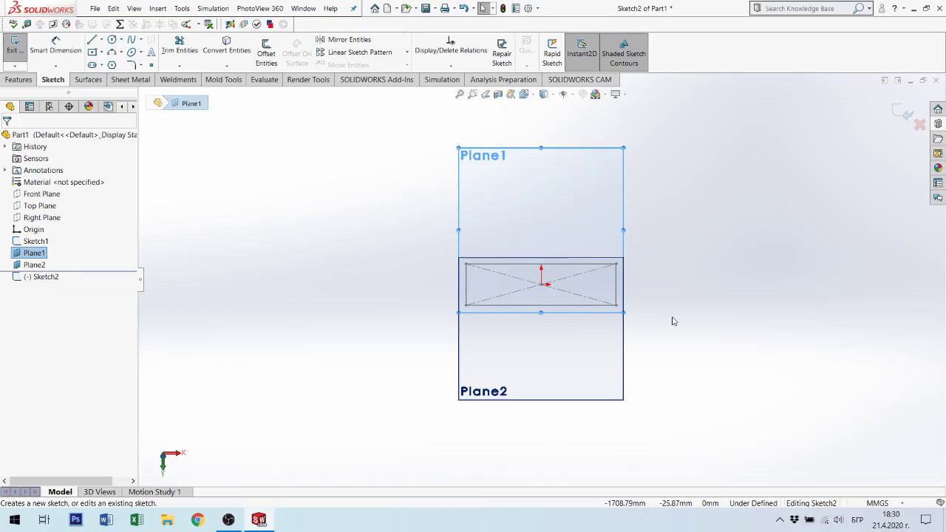
click(920, 124)
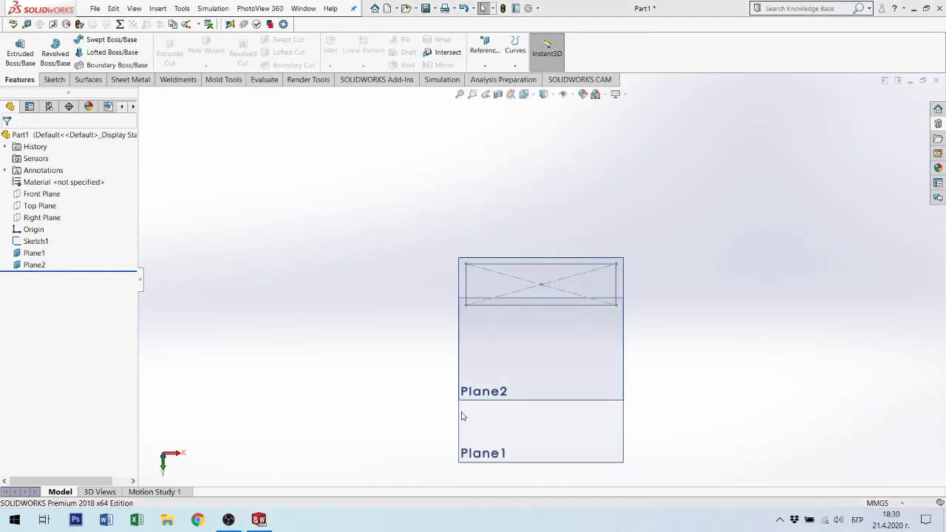
mouse_move(604, 407)
middle_down()
mouse_move(615, 228)
mouse_move(613, 260)
mouse_move(596, 239)
mouse_move(630, 165)
mouse_move(672, 162)
middle_up()
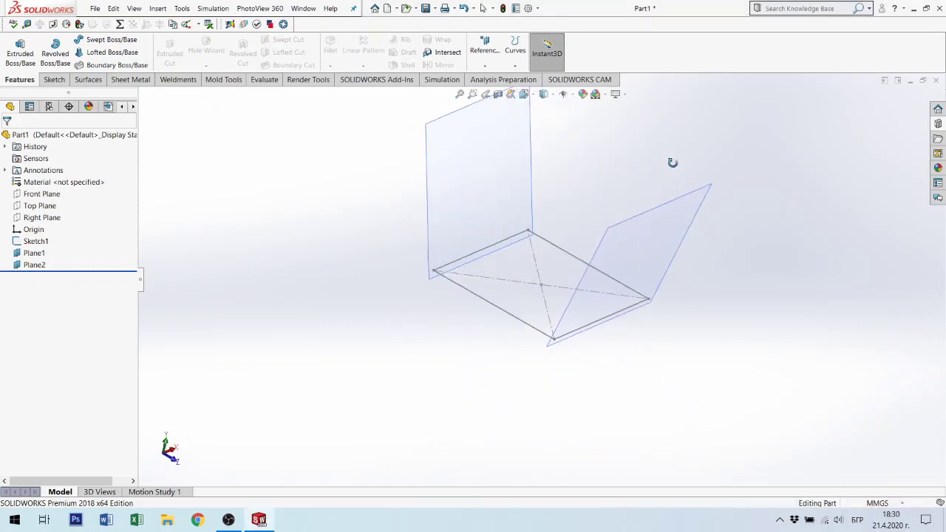
click(33, 254)
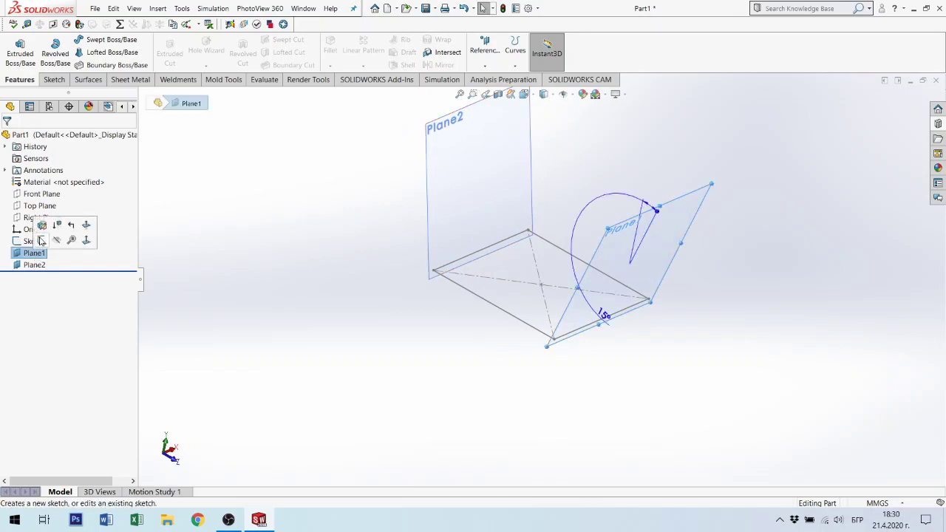
click(41, 241)
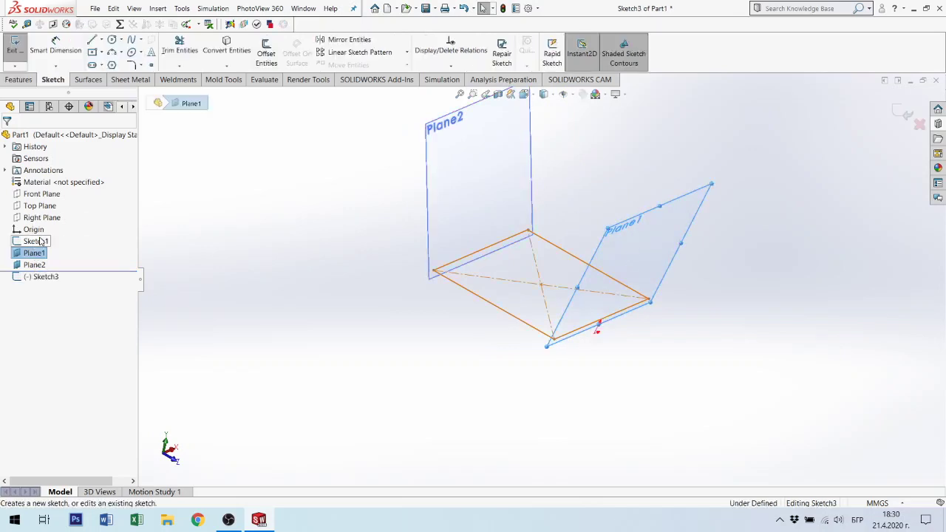
Draw five connected lines from the rectangle's top-right corner over a roof peak to its top-left corner.
key(ctrl+8)
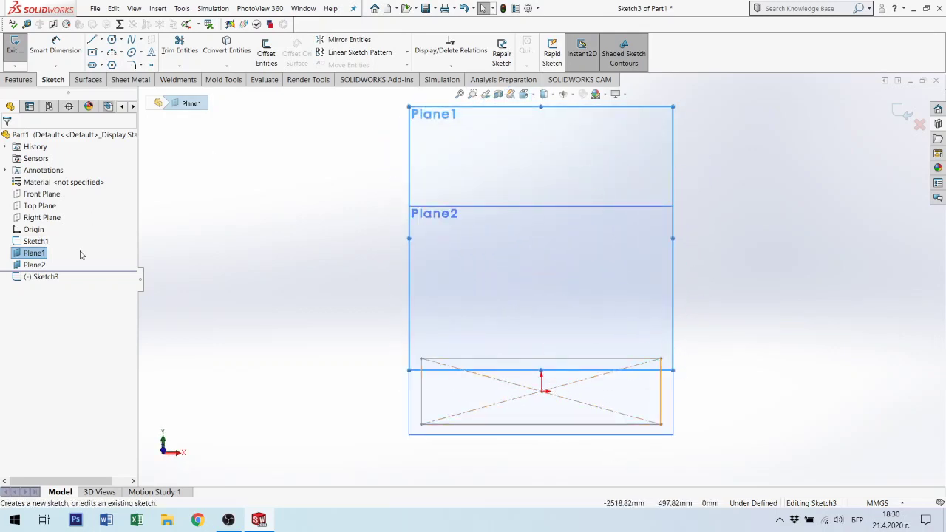
click(91, 40)
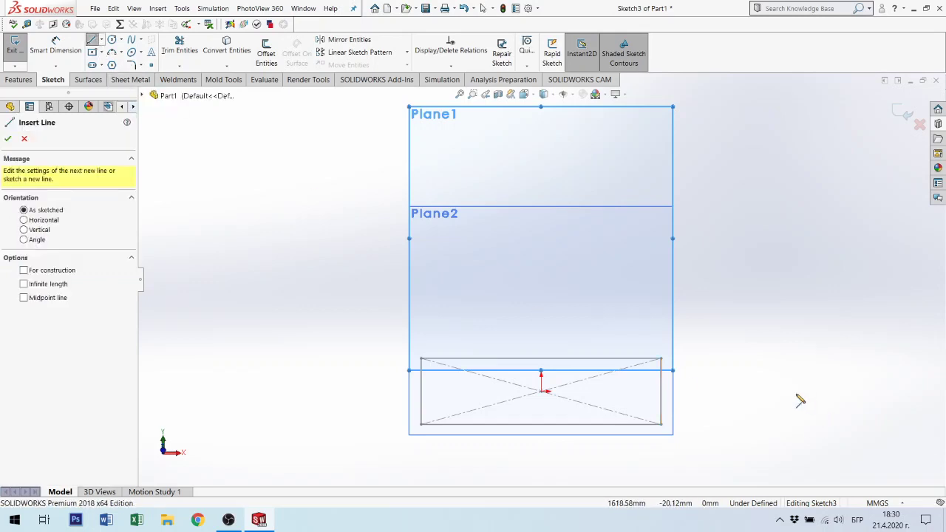
click(661, 360)
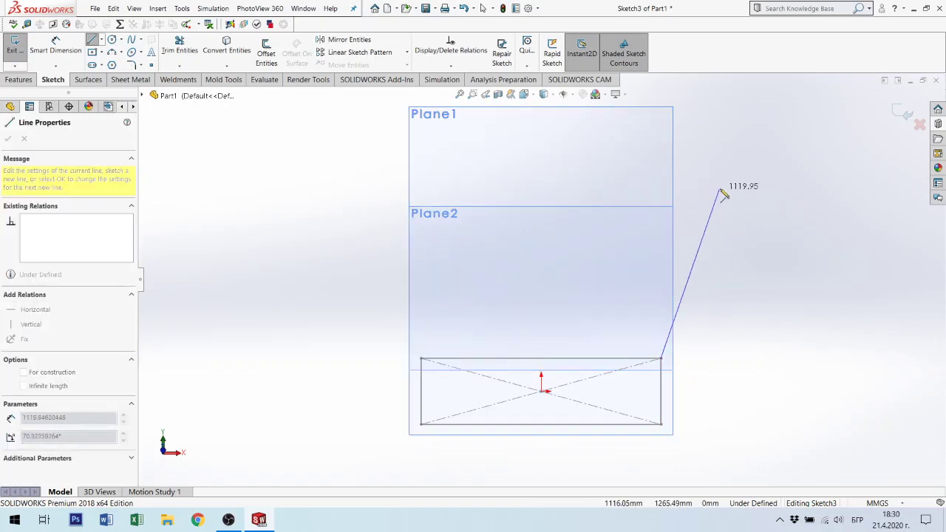
click(723, 193)
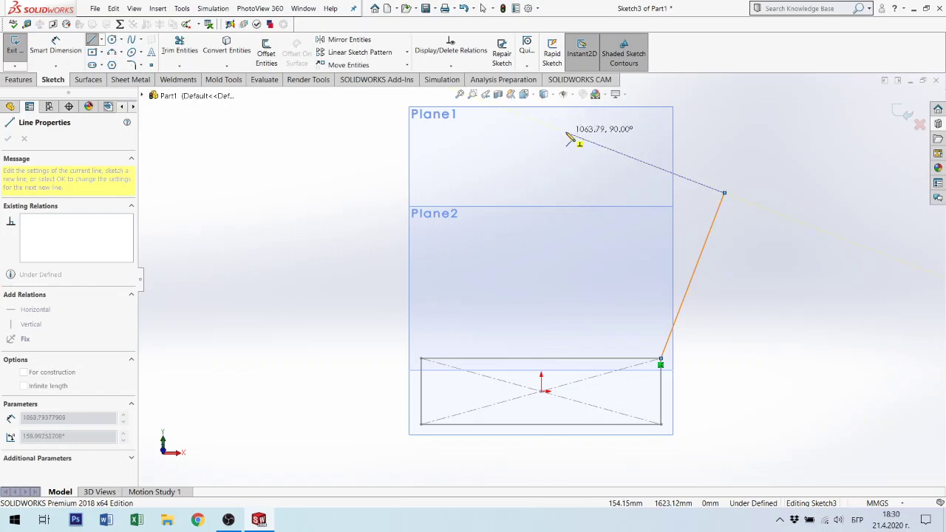
click(532, 120)
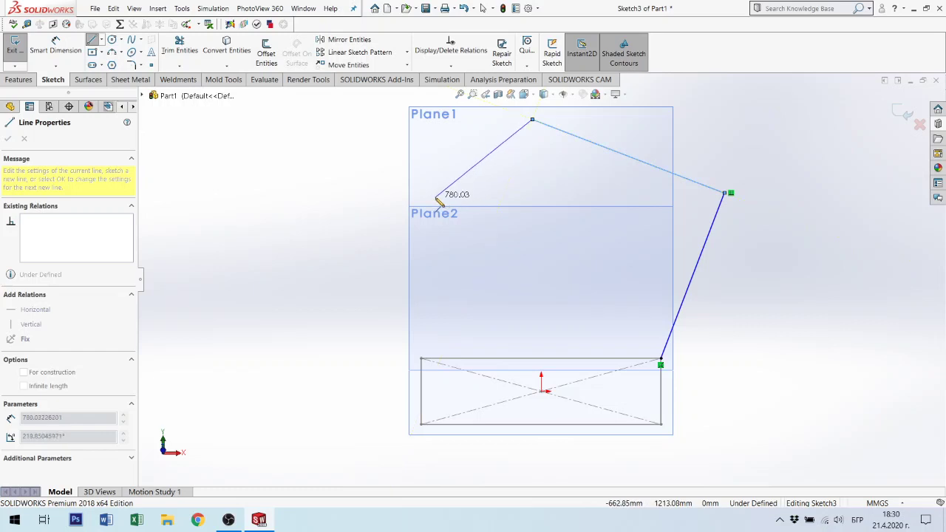
click(379, 205)
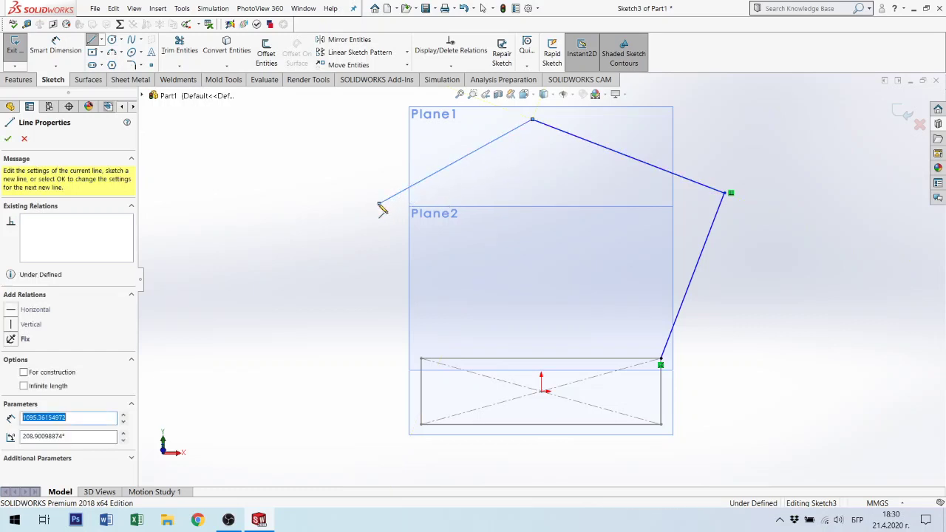
click(354, 305)
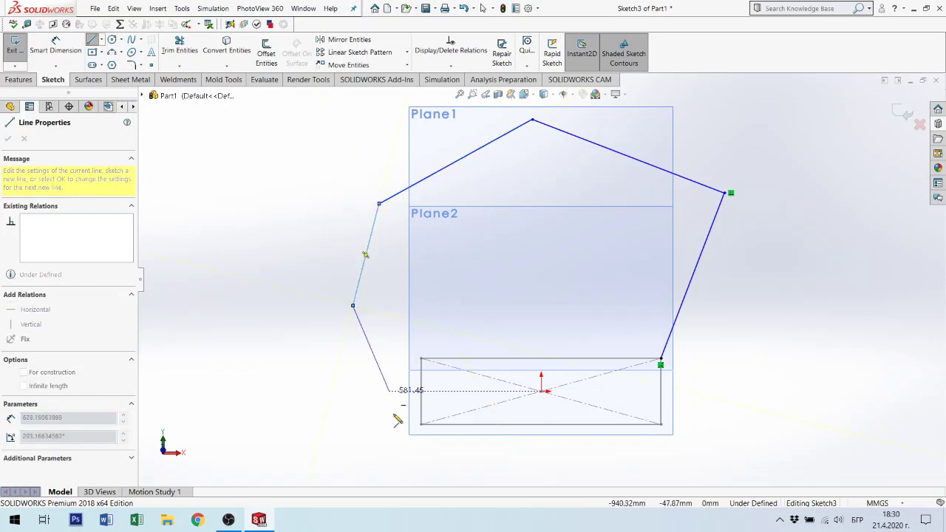
click(421, 361)
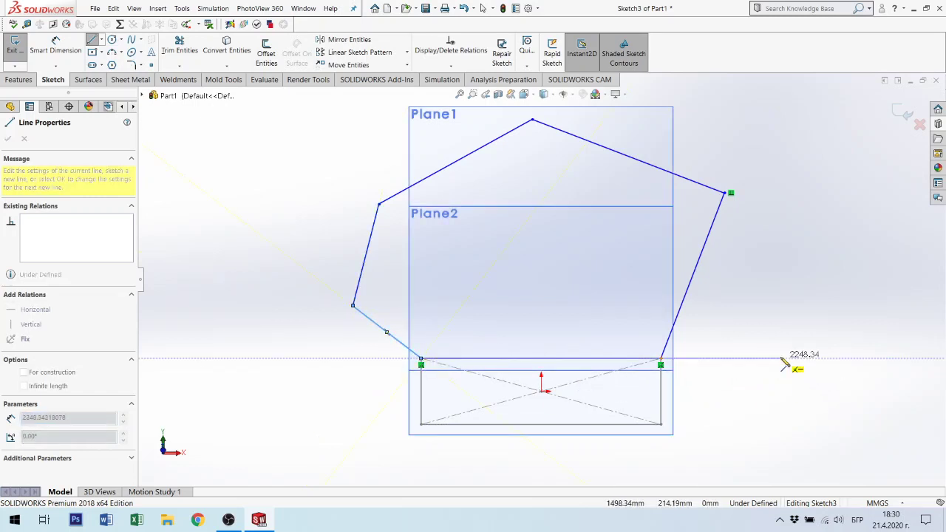
mouse_move(780, 358)
middle_down()
mouse_move(828, 389)
mouse_move(799, 399)
middle_up()
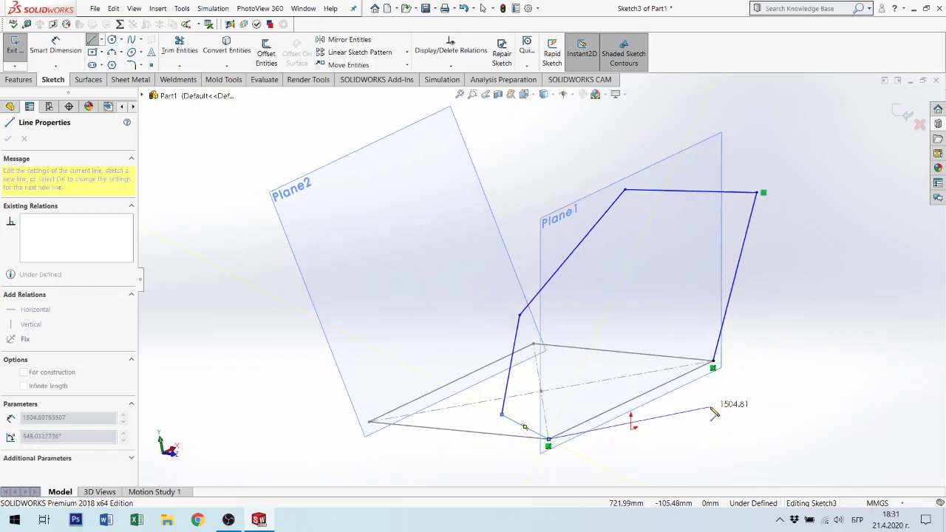
key(Escape)
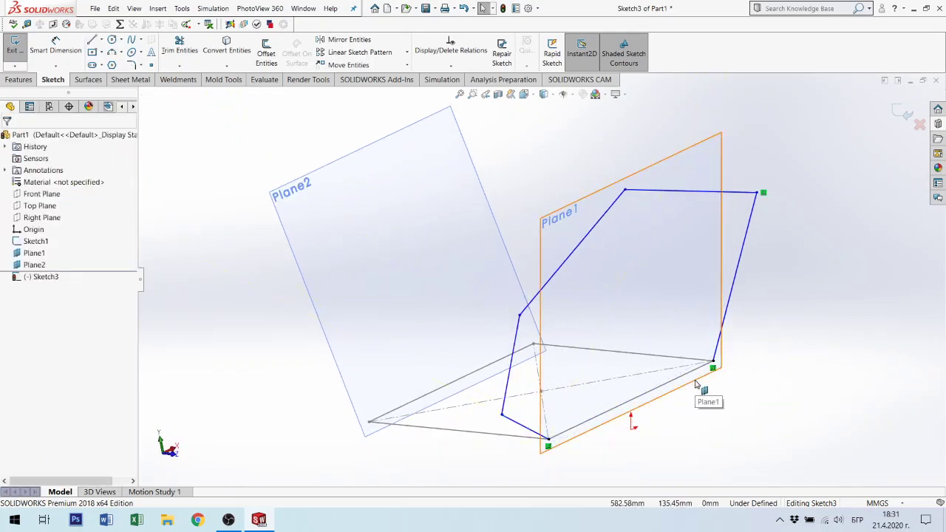
key(ctrl+8)
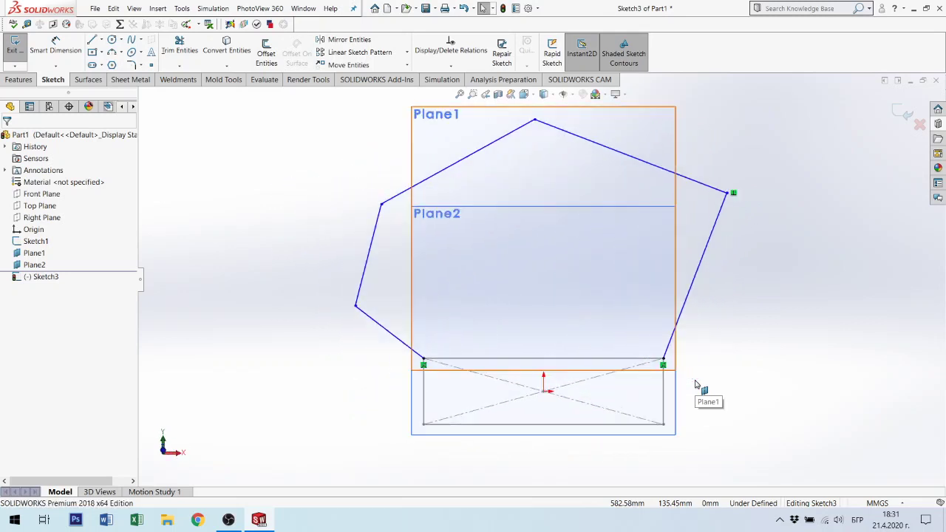
drag(381, 204, 399, 182)
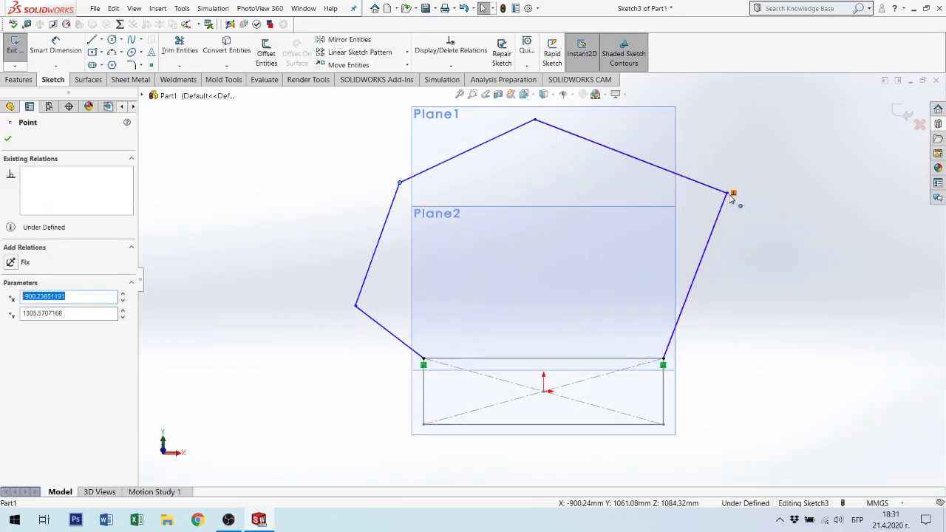
drag(728, 194, 725, 201)
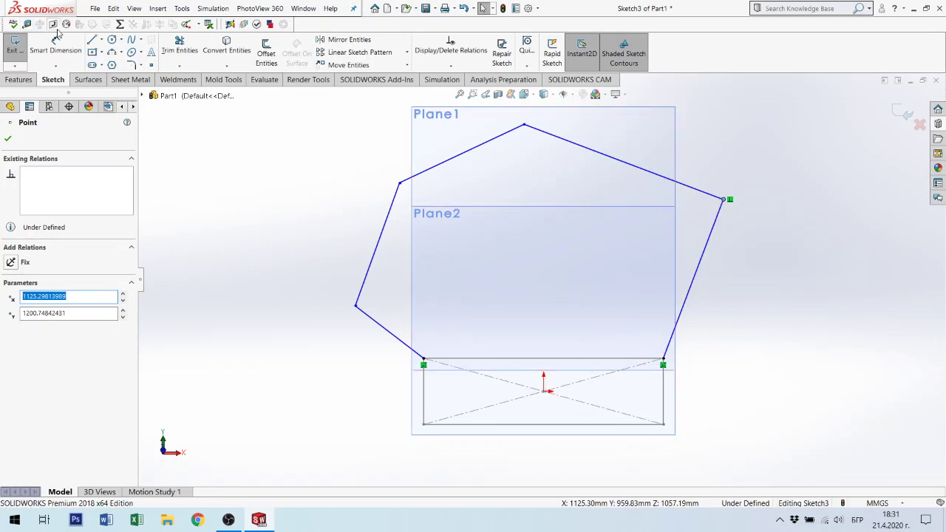
Draw horizontal and vertical centerlines framing the profile's right-side and roof vertices.
click(101, 40)
click(111, 64)
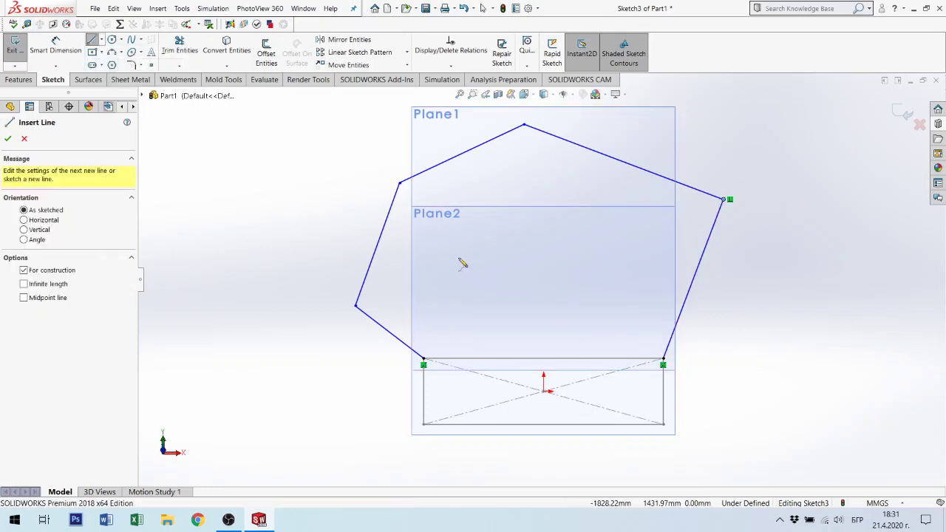
click(664, 360)
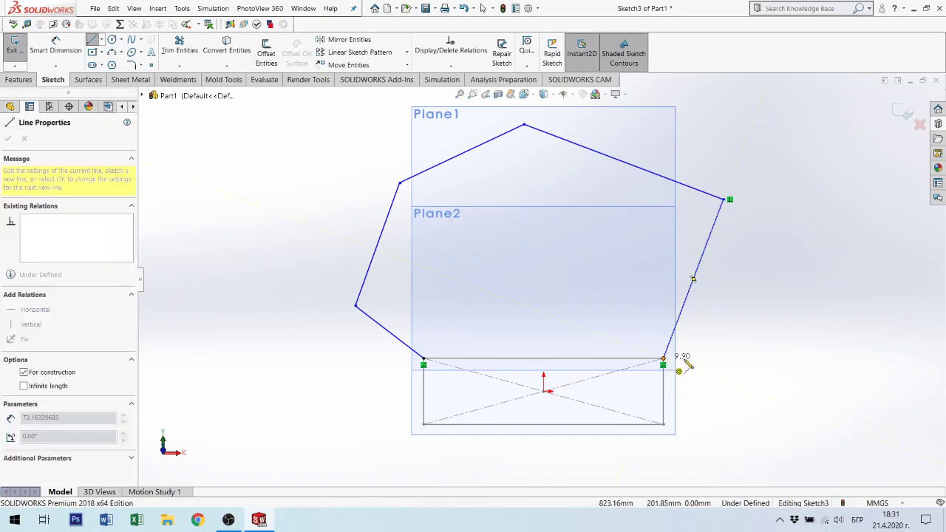
click(723, 358)
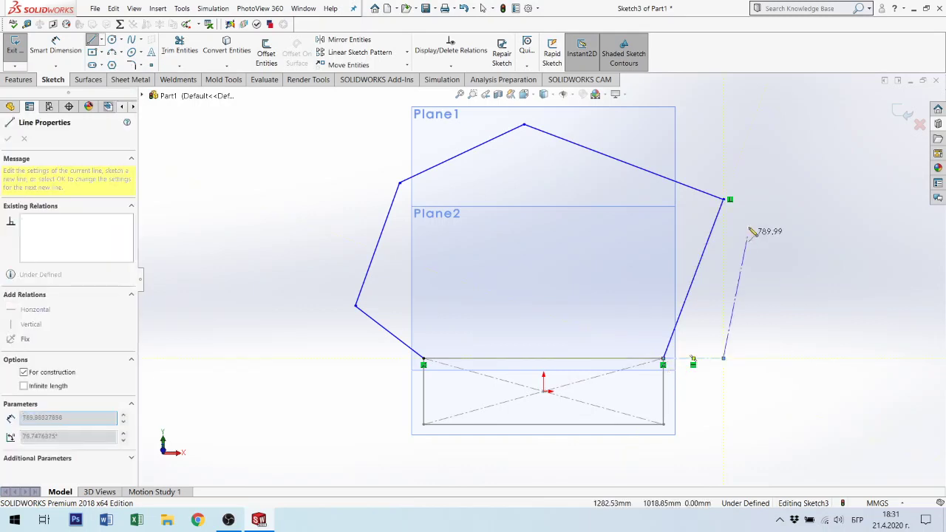
click(724, 200)
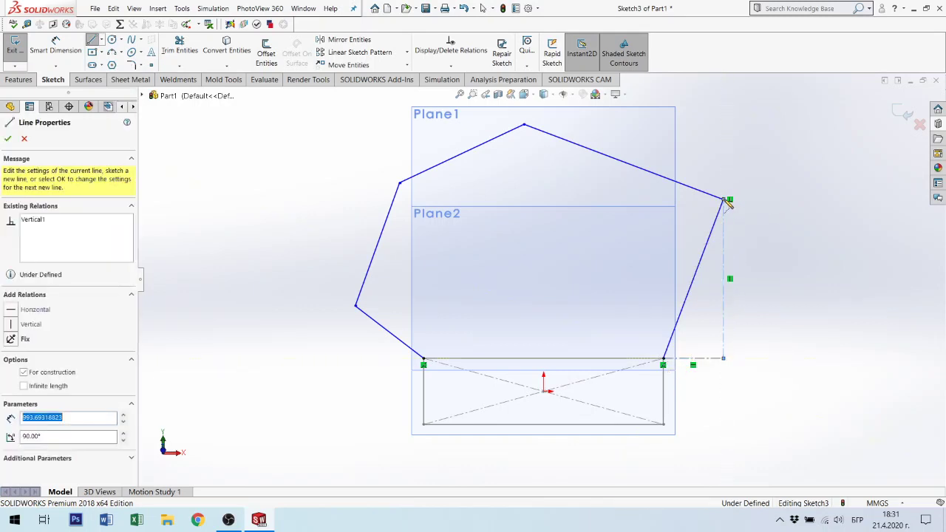
click(723, 123)
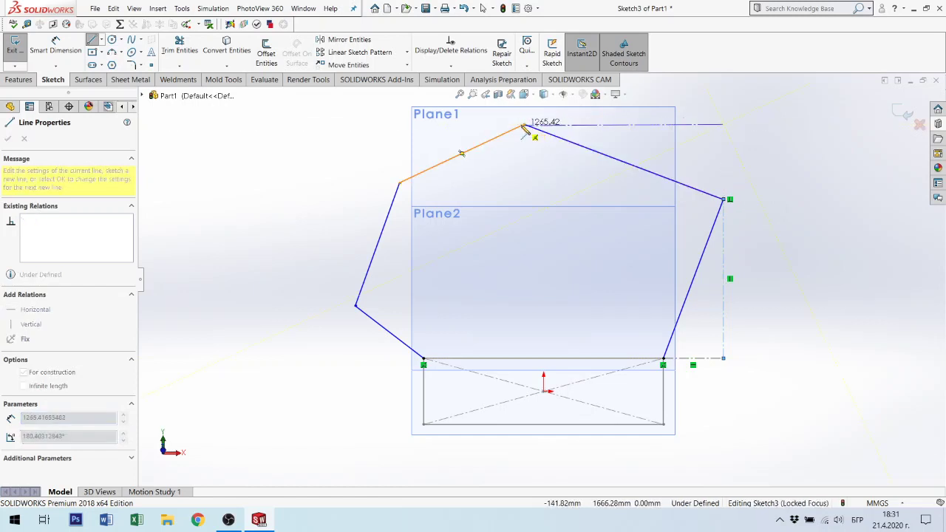
click(525, 126)
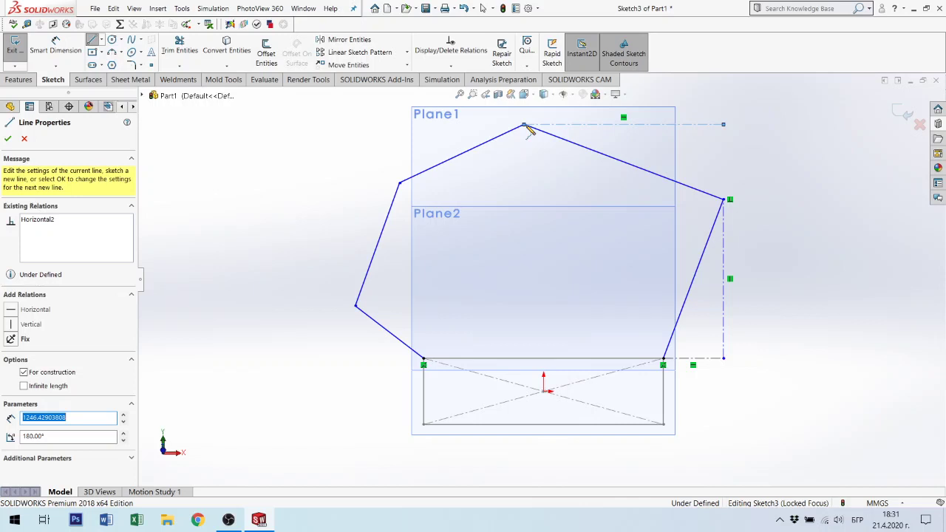
key(Escape)
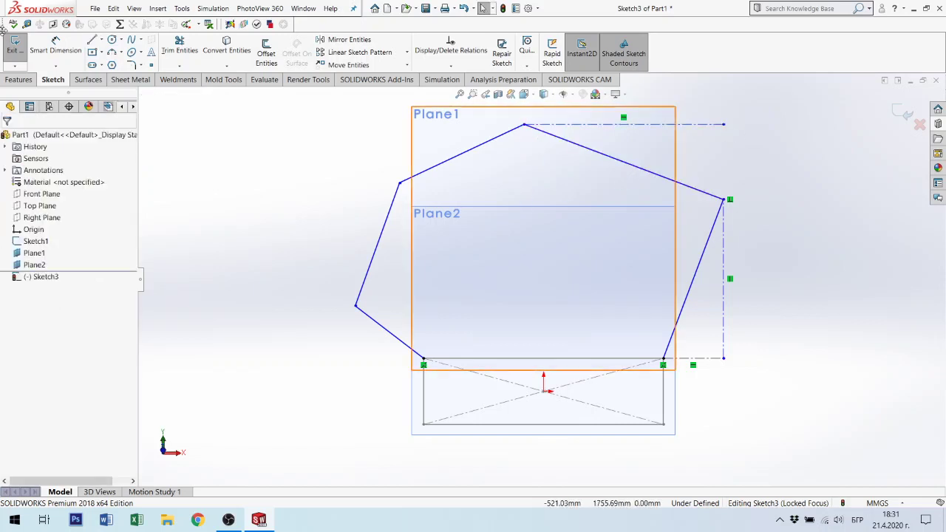
click(99, 40)
click(116, 62)
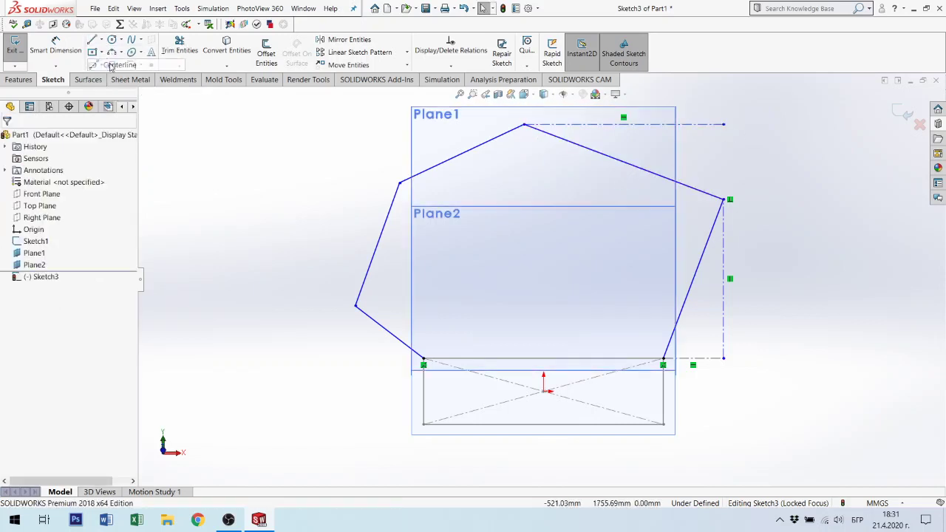
click(724, 124)
click(723, 199)
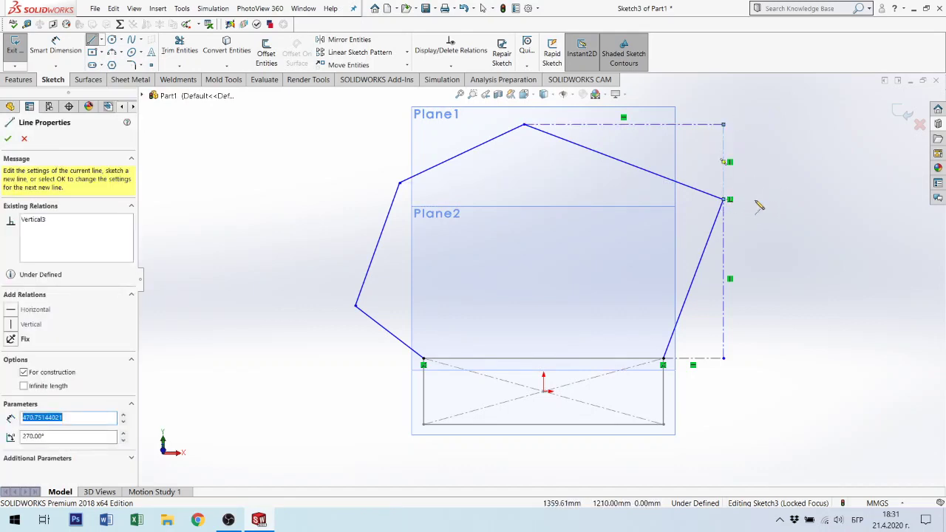
Draw horizontal and vertical centerlines framing the profile's left-side vertices.
click(424, 360)
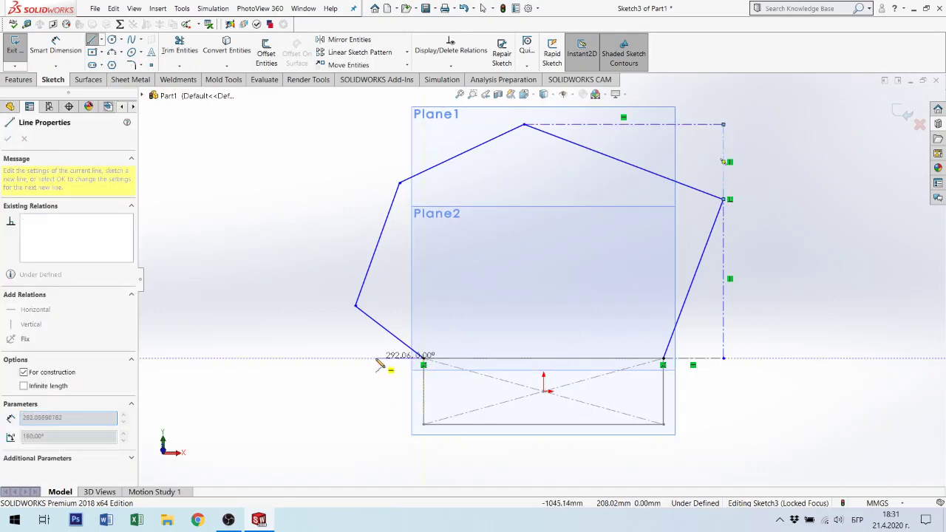
click(356, 359)
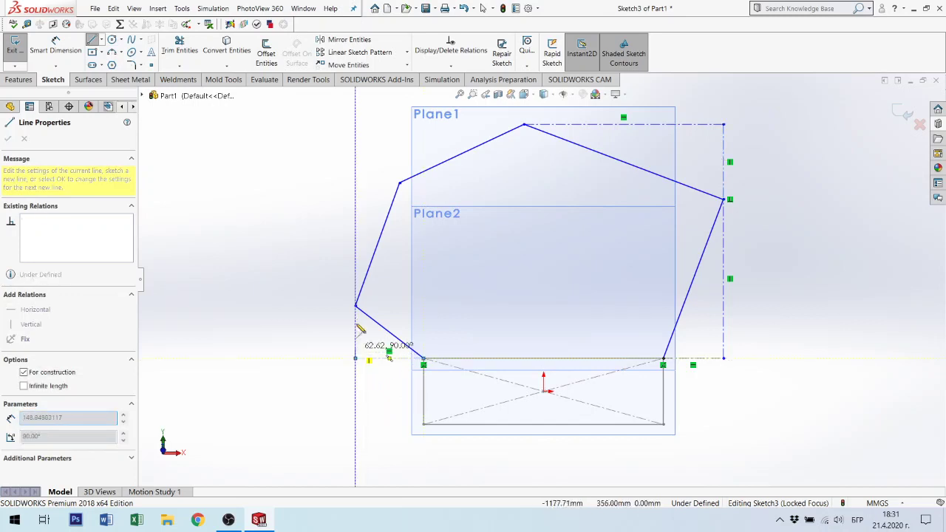
click(356, 305)
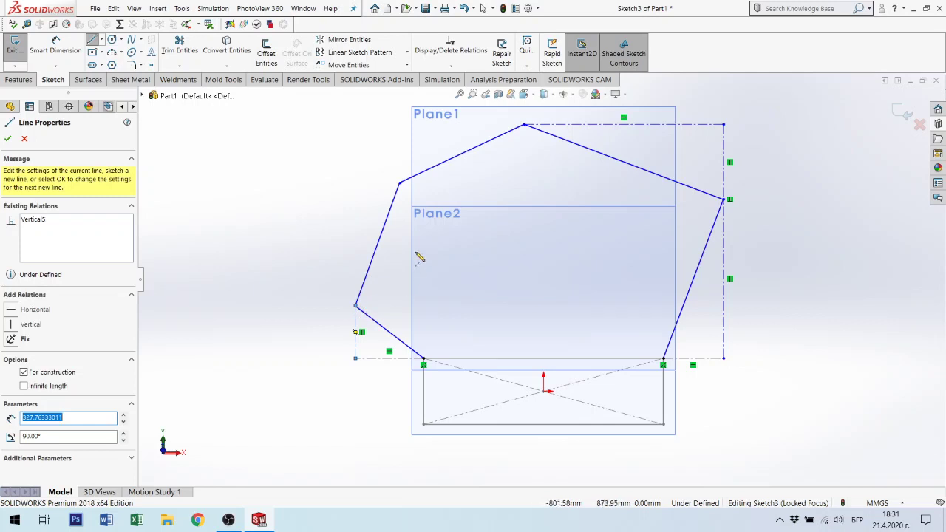
click(356, 305)
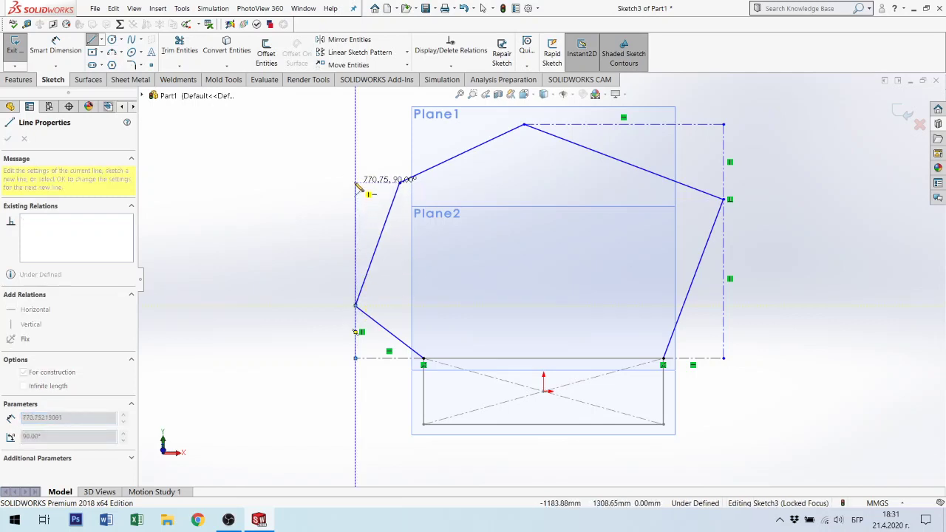
click(356, 183)
click(399, 183)
key(Escape)
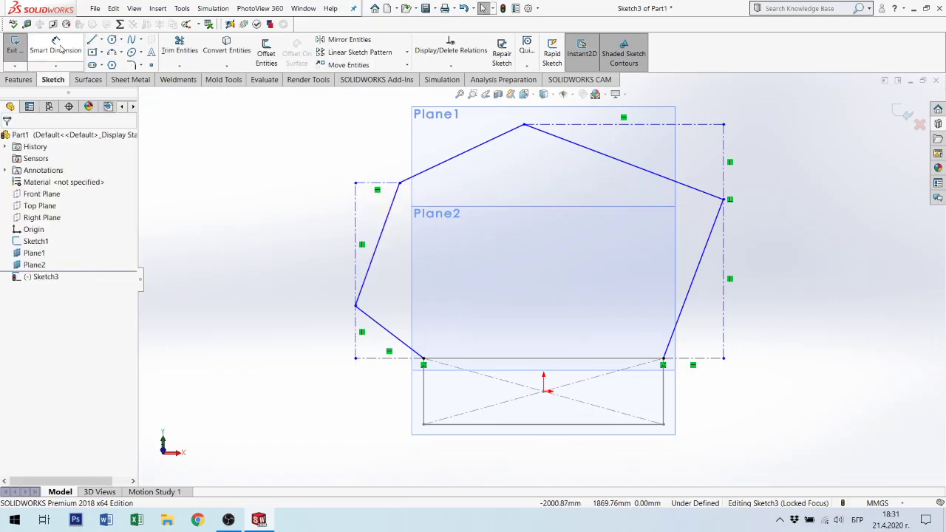
Dimension the left-side construction lines 400, 400, 650 and 270 mm.
click(77, 47)
click(386, 360)
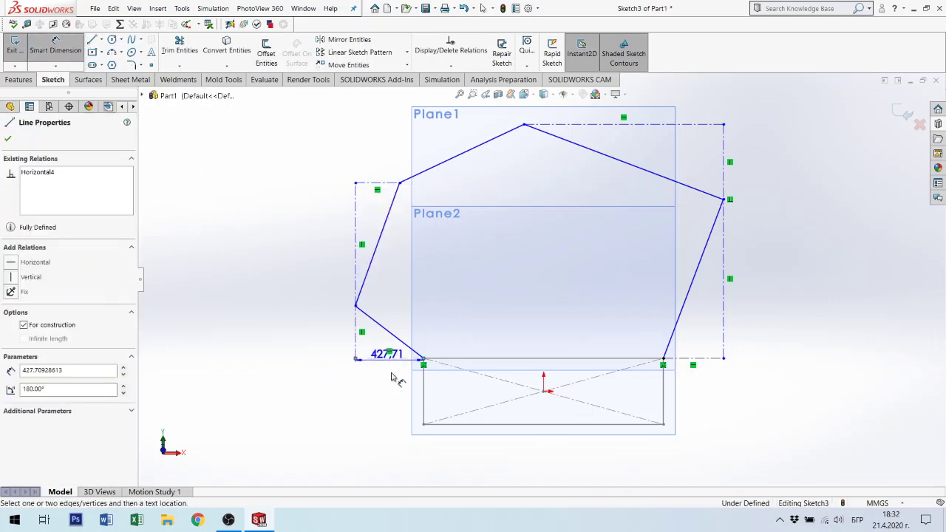
click(391, 369)
text(400)
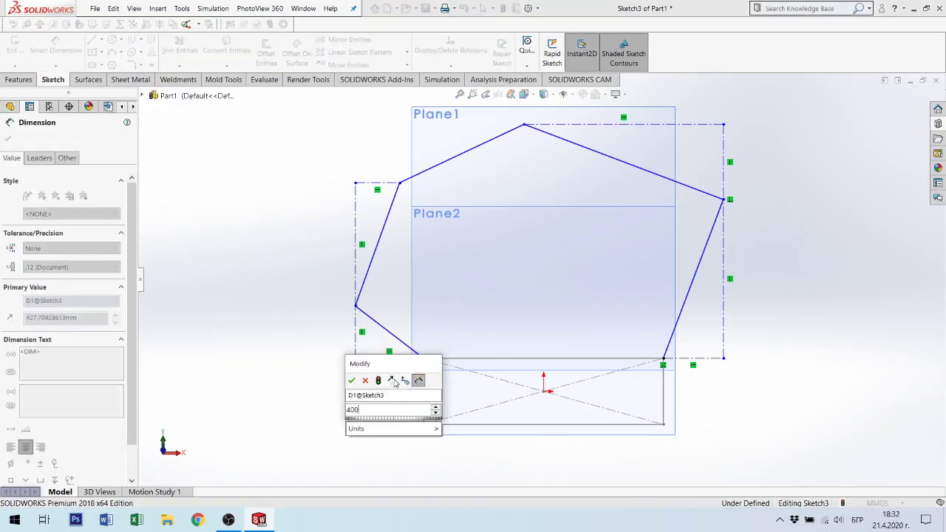
key(Return)
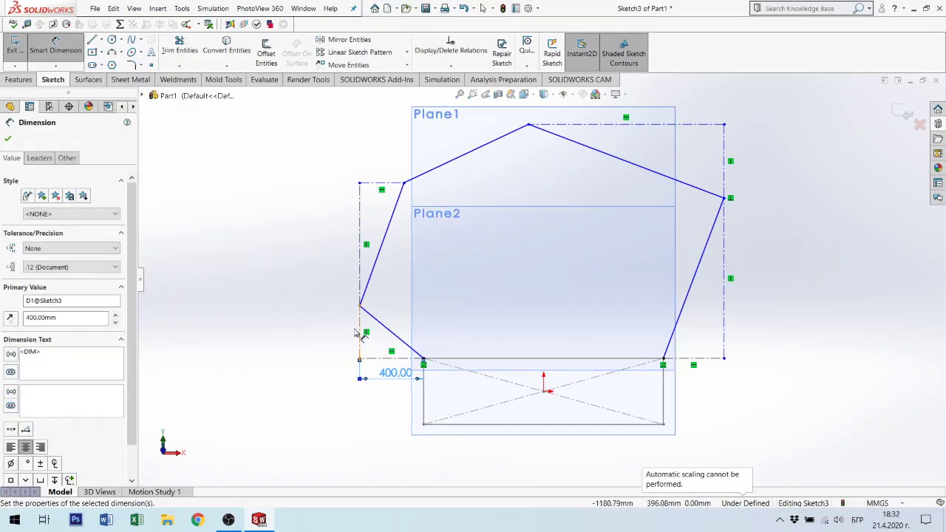
click(359, 329)
click(334, 339)
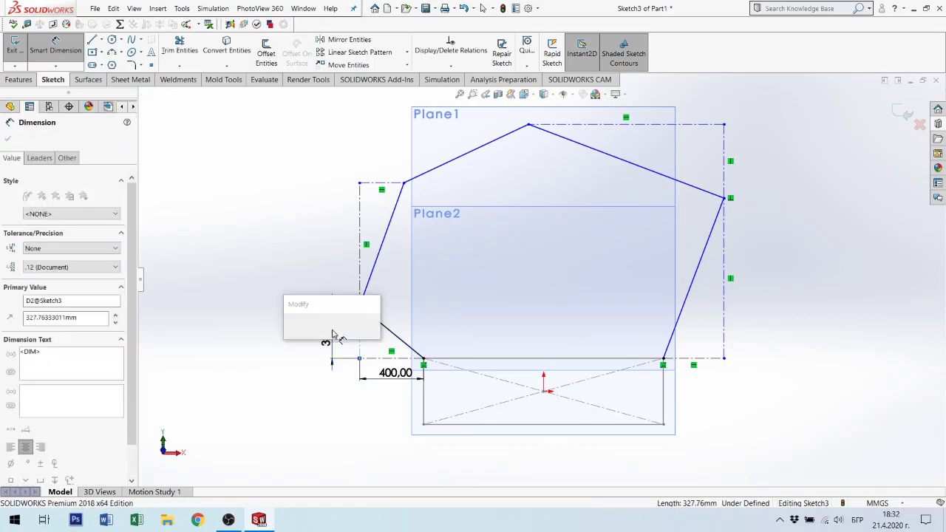
text(400)
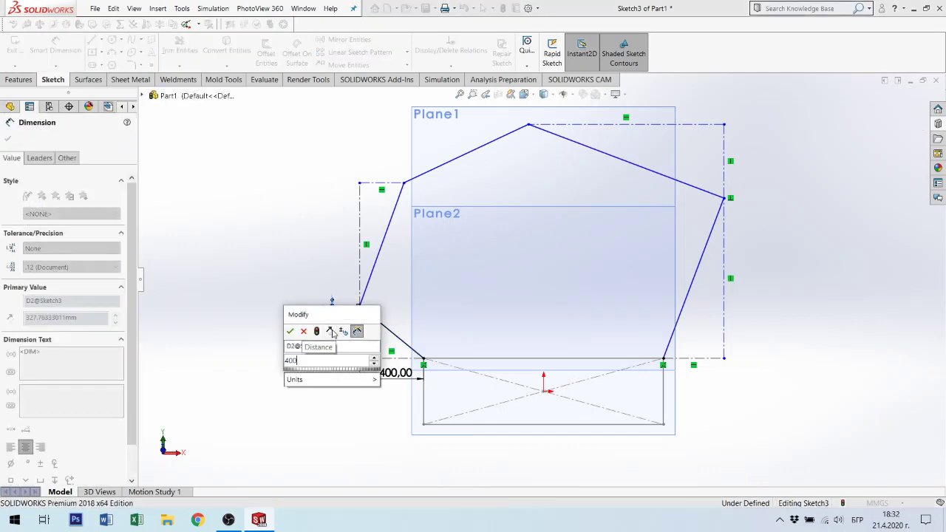
key(Return)
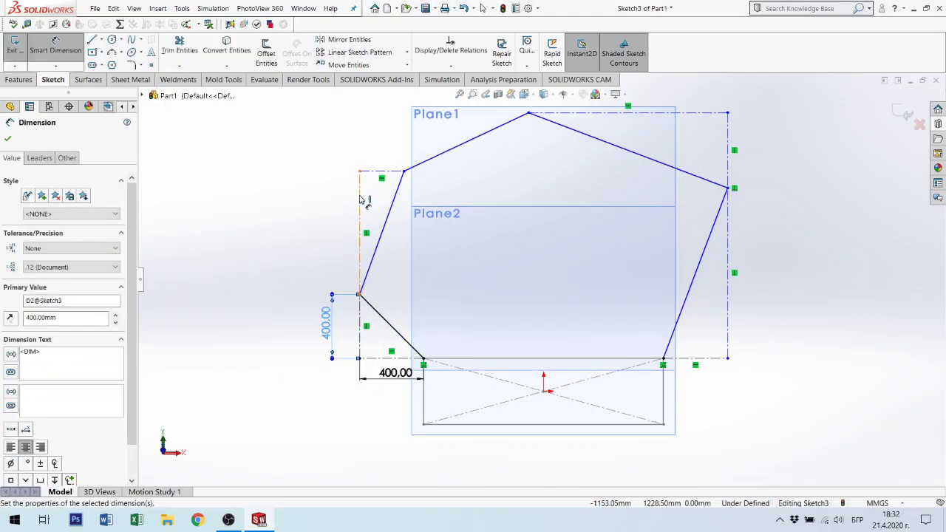
click(360, 198)
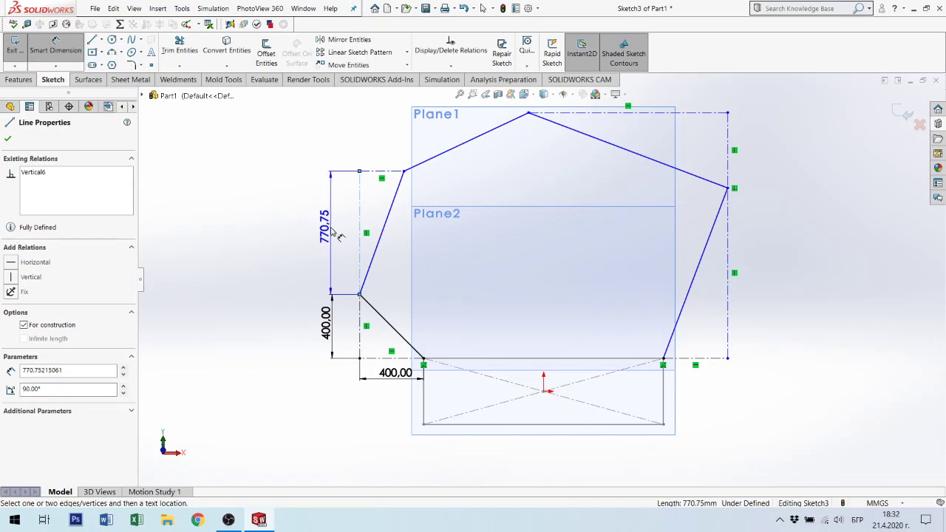
click(336, 235)
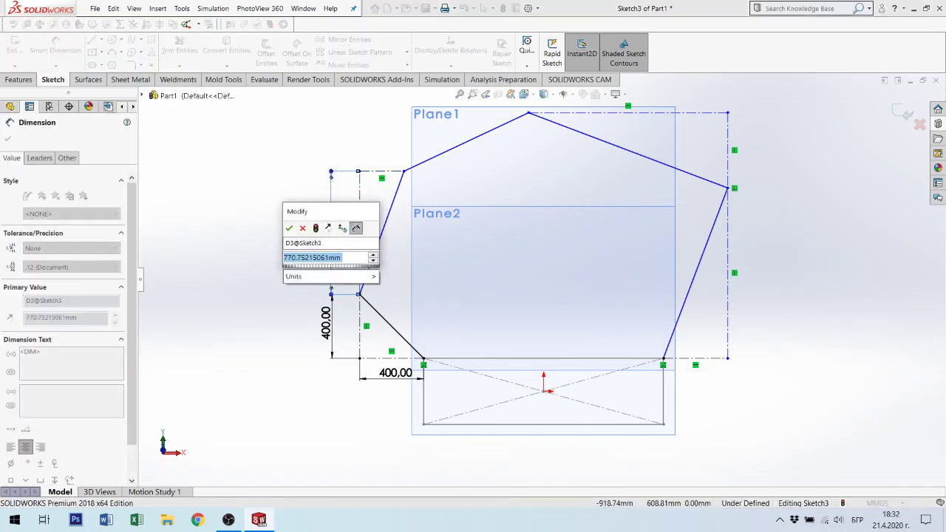
text(650)
key(Return)
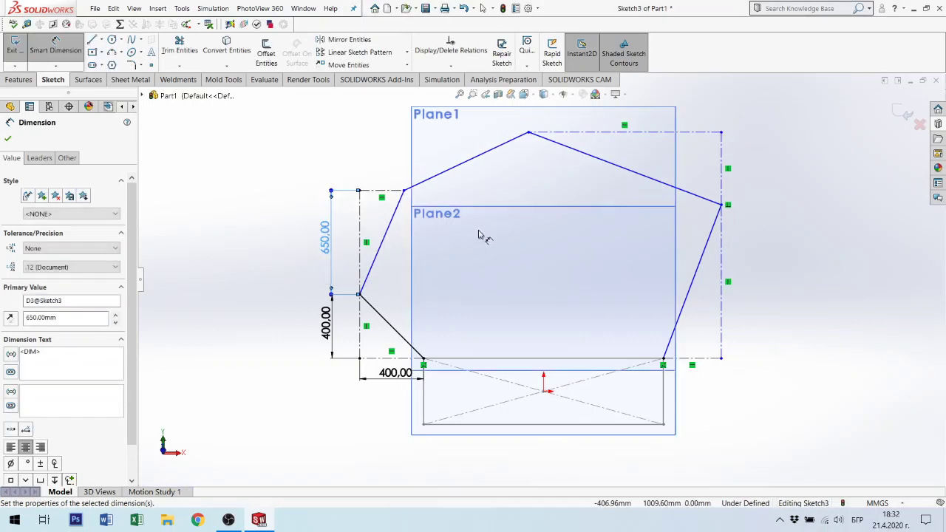
click(382, 194)
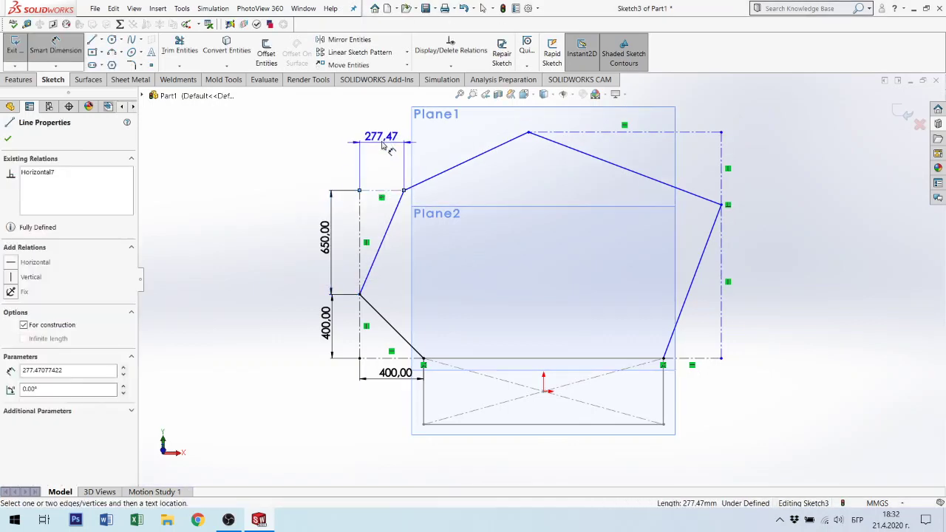
click(382, 140)
text(270)
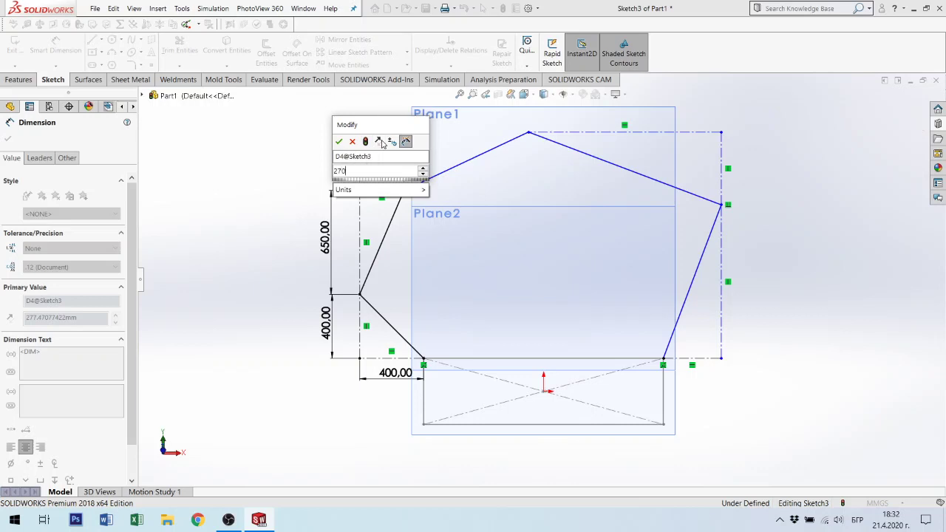
key(Return)
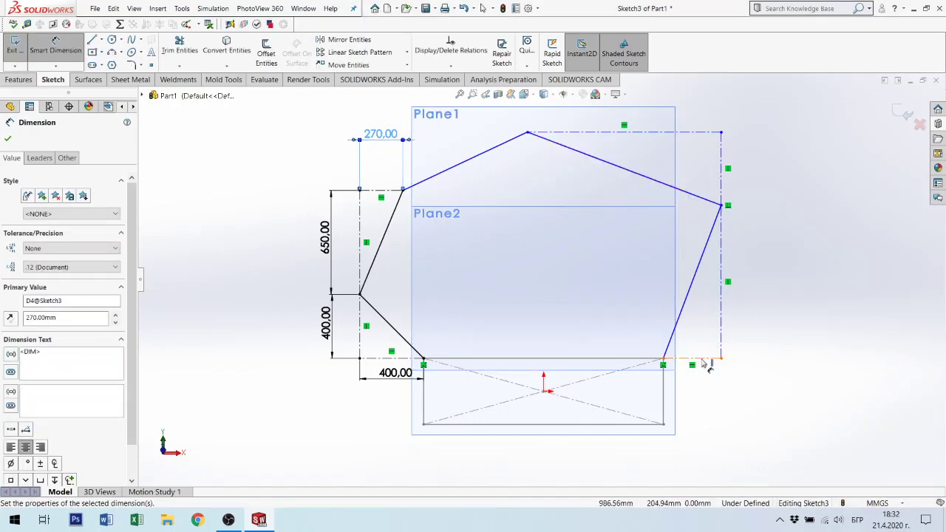
Dimension the right-side construction lines 300, 1100 and 400 mm, fully defining the sketch.
click(706, 359)
click(706, 410)
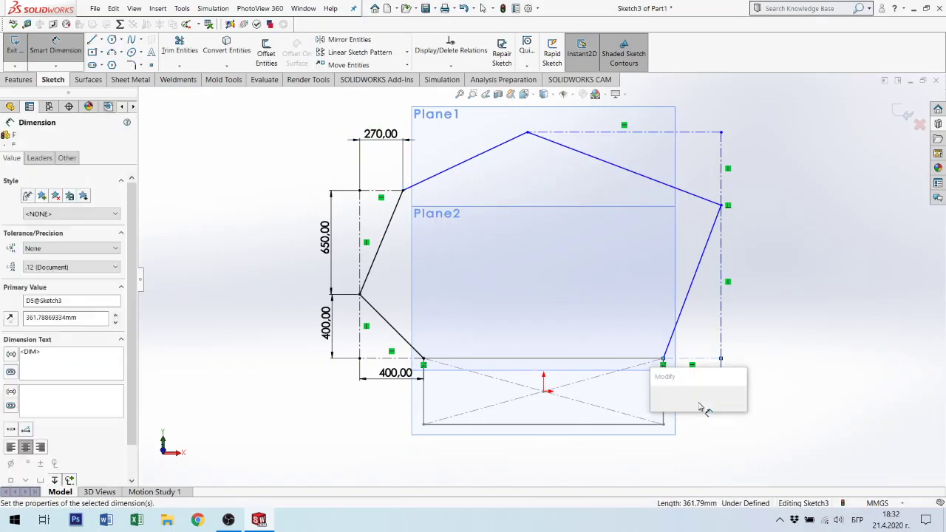
text(300)
key(Return)
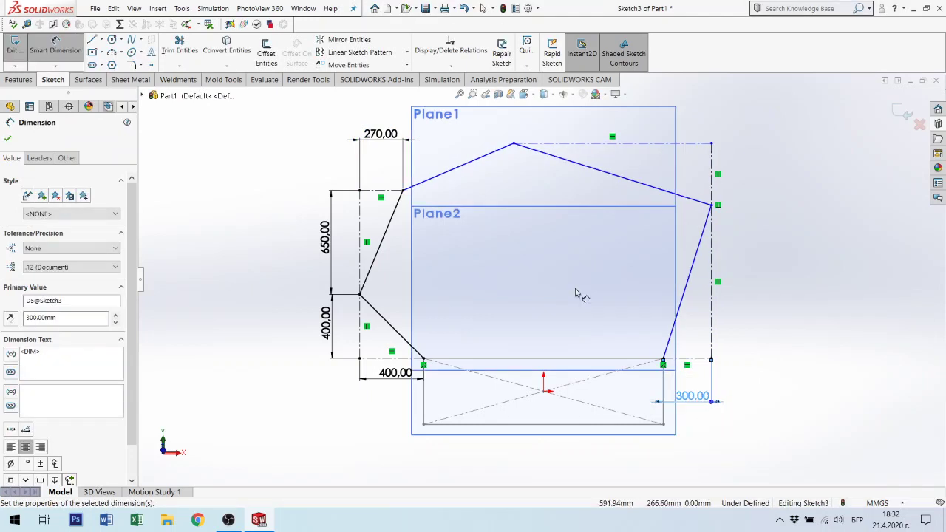
click(711, 257)
click(767, 264)
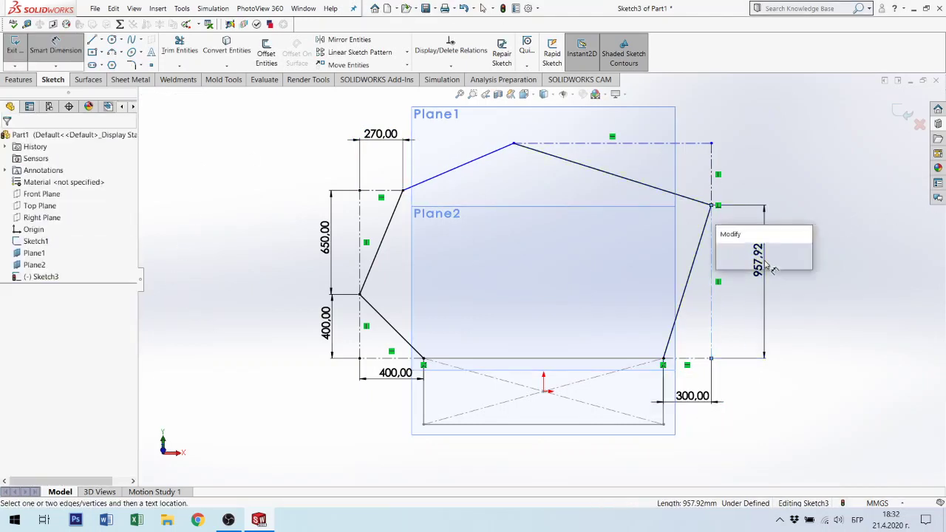
text(1100)
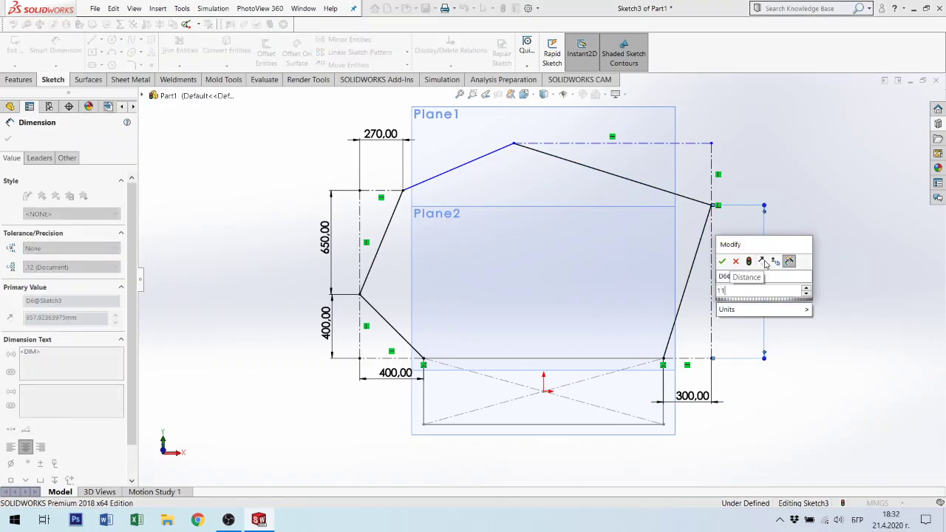
key(Escape)
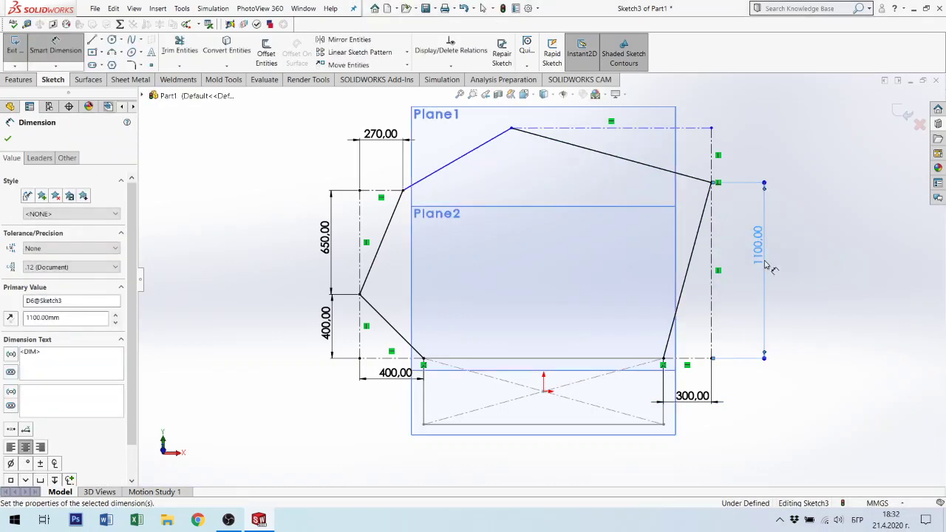
click(712, 140)
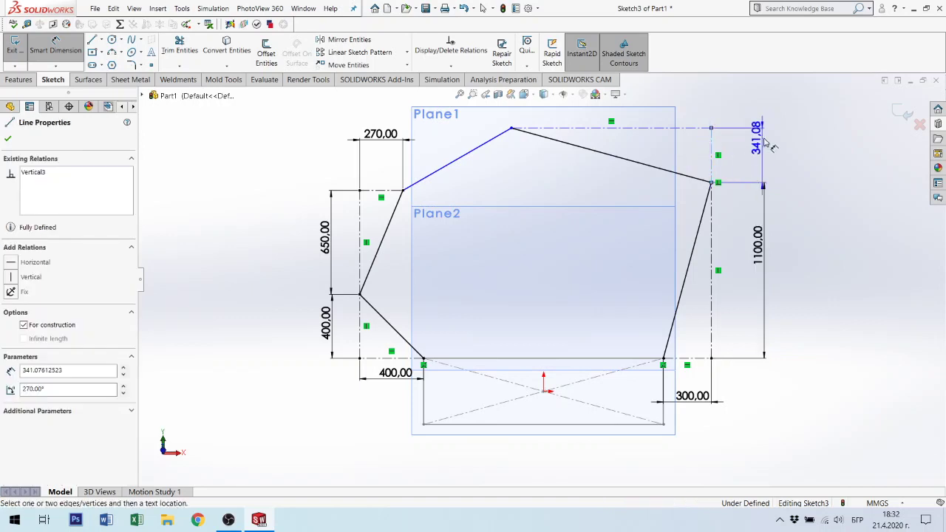
click(769, 153)
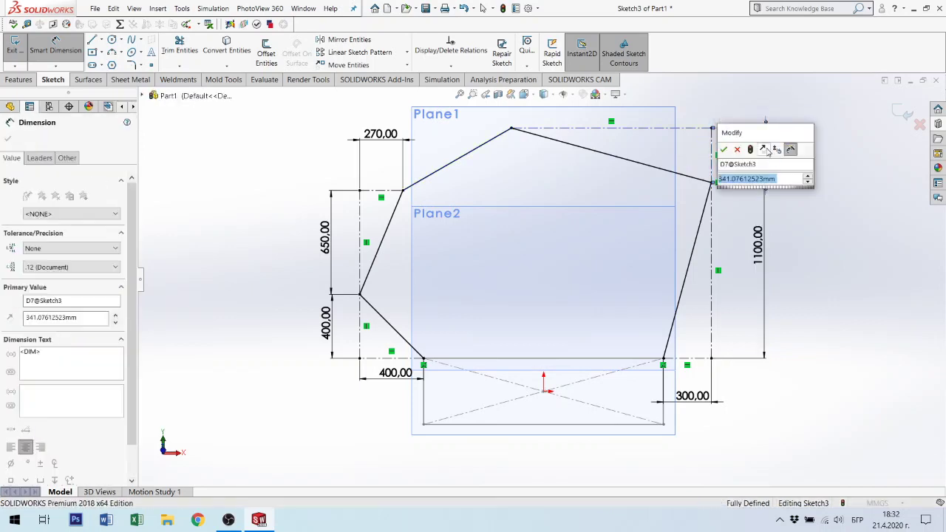
text(400)
key(Return)
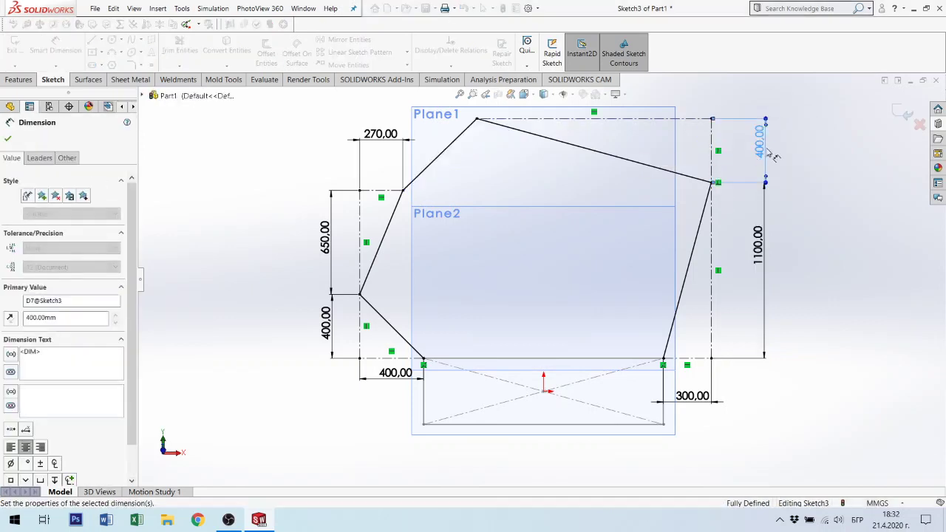
click(798, 188)
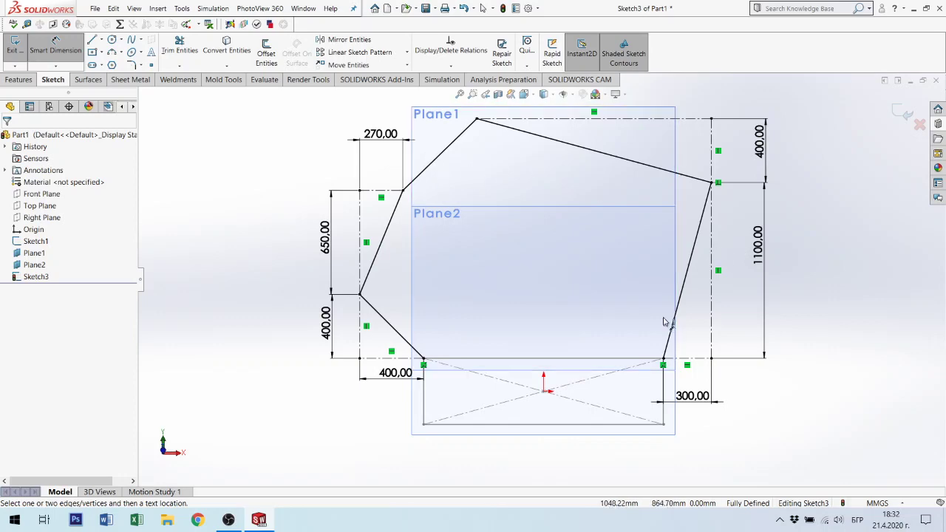
Select both slanted side lines of the profile and start a 200 mm sketch fillet.
key(ctrl+7)
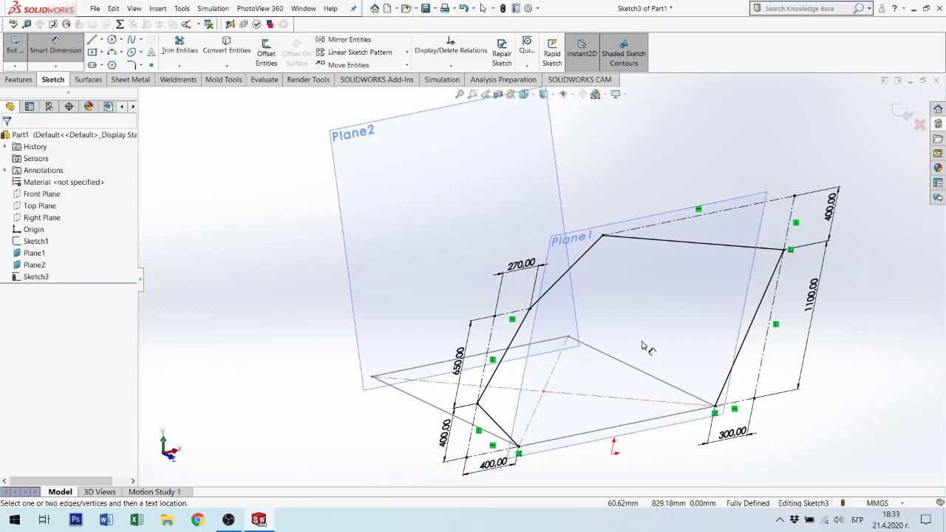
mouse_move(644, 307)
middle_down()
mouse_move(703, 263)
mouse_move(650, 302)
middle_up()
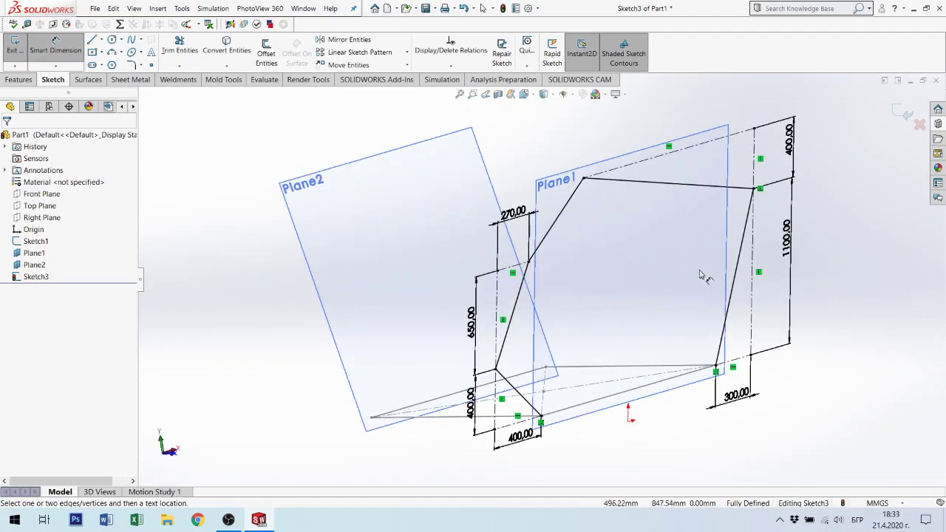
click(739, 250)
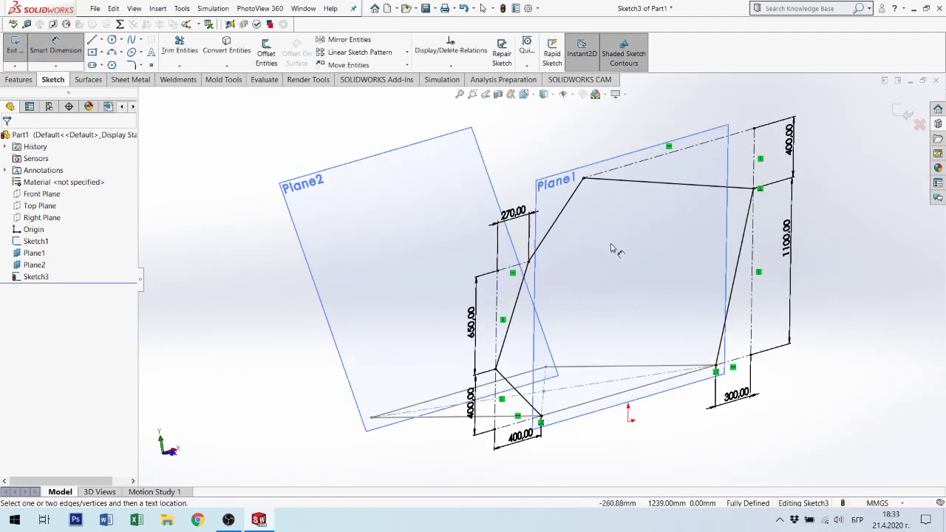
mouse_move(592, 232)
middle_down()
mouse_move(570, 234)
mouse_move(540, 274)
middle_up()
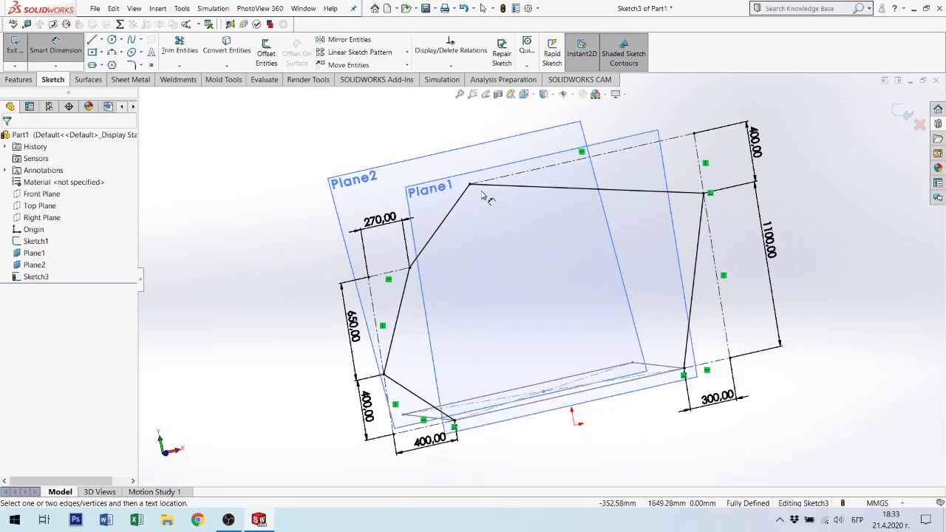
click(702, 214)
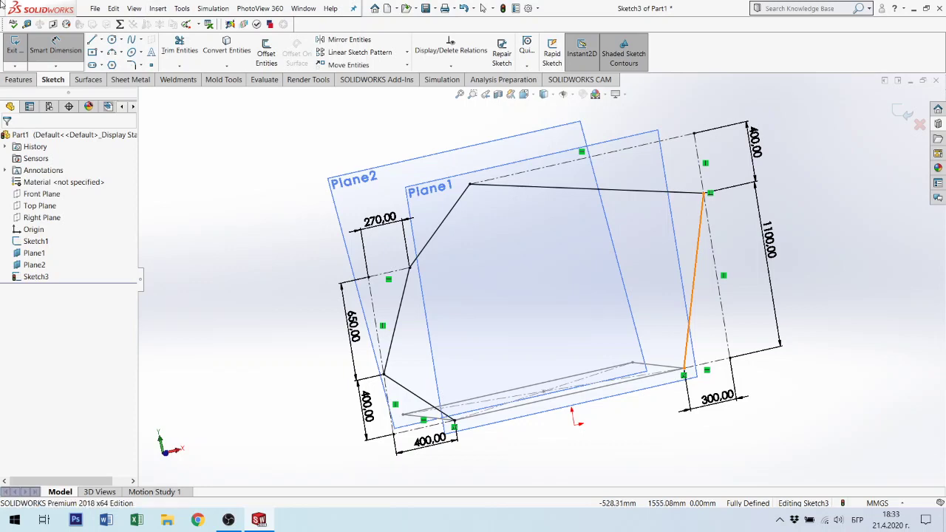
click(130, 67)
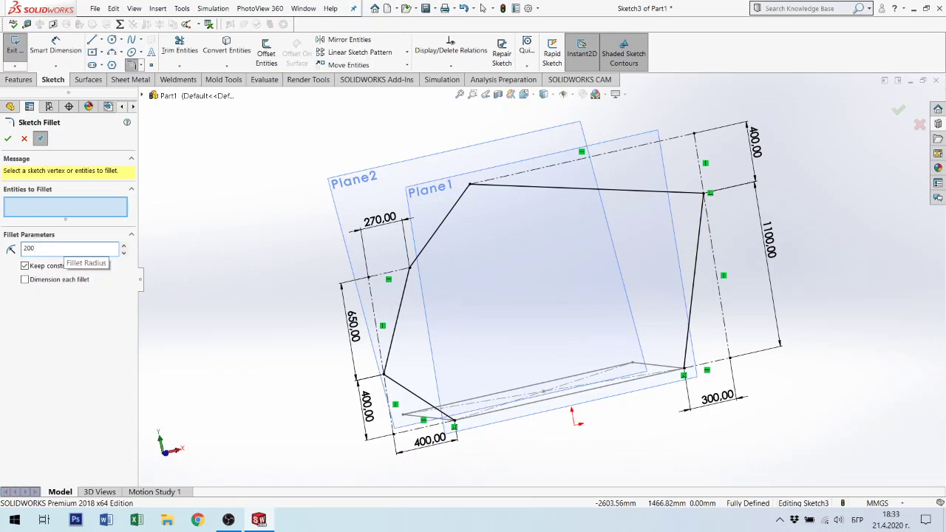
Fillet the top-left, top-right, middle-left and lower-left profile corners at R200.
click(470, 186)
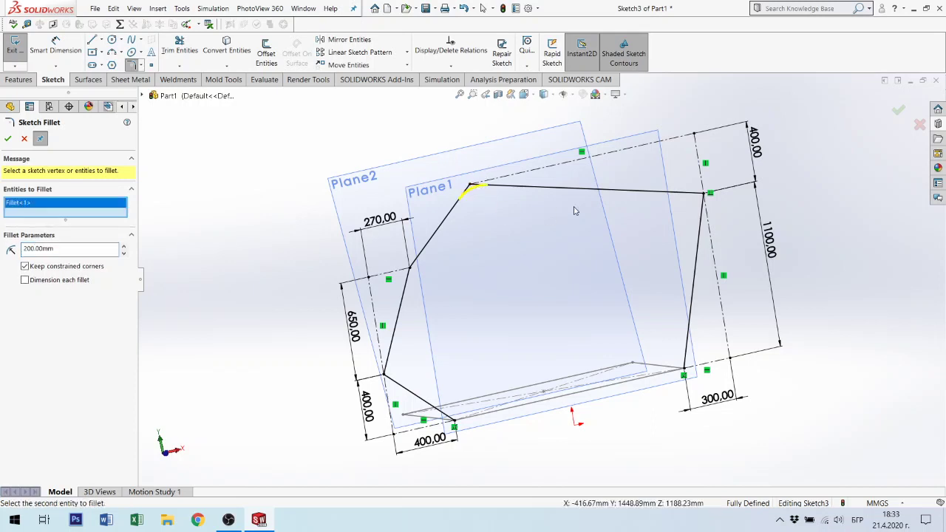
click(705, 195)
click(411, 269)
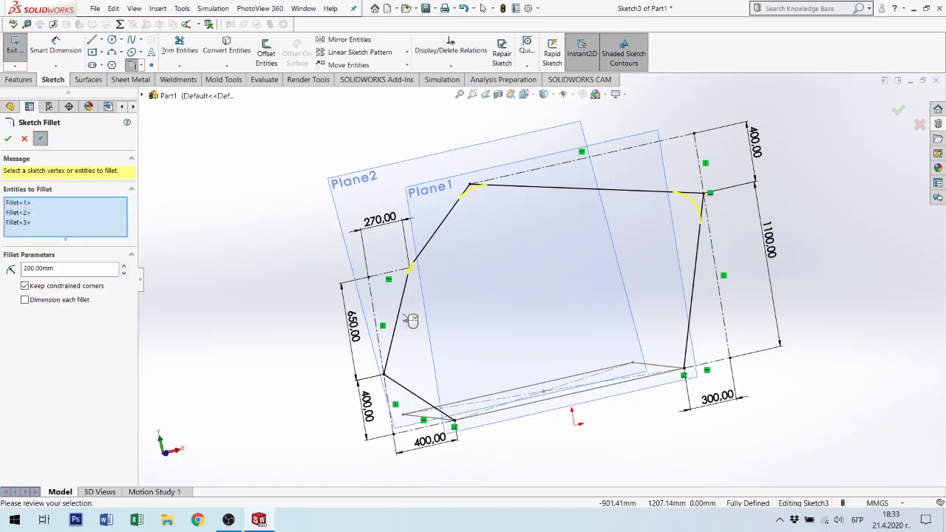
click(386, 375)
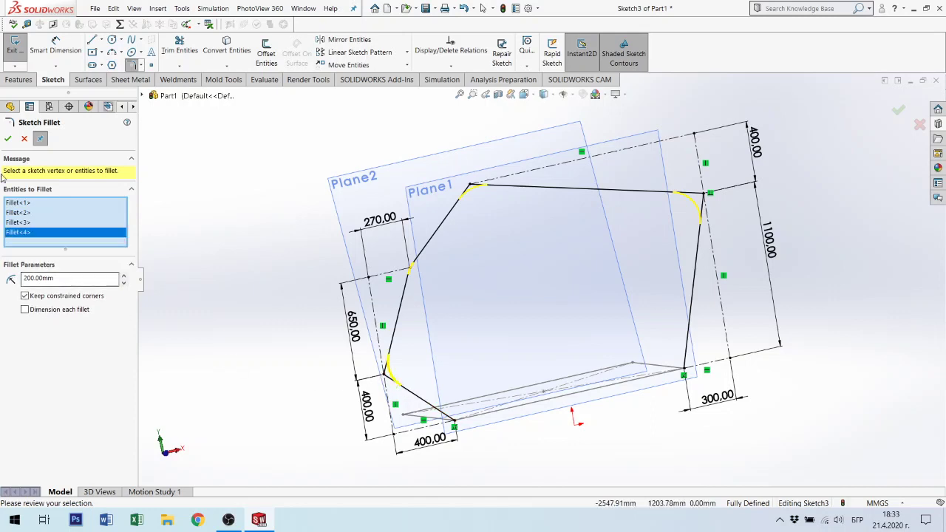
click(8, 139)
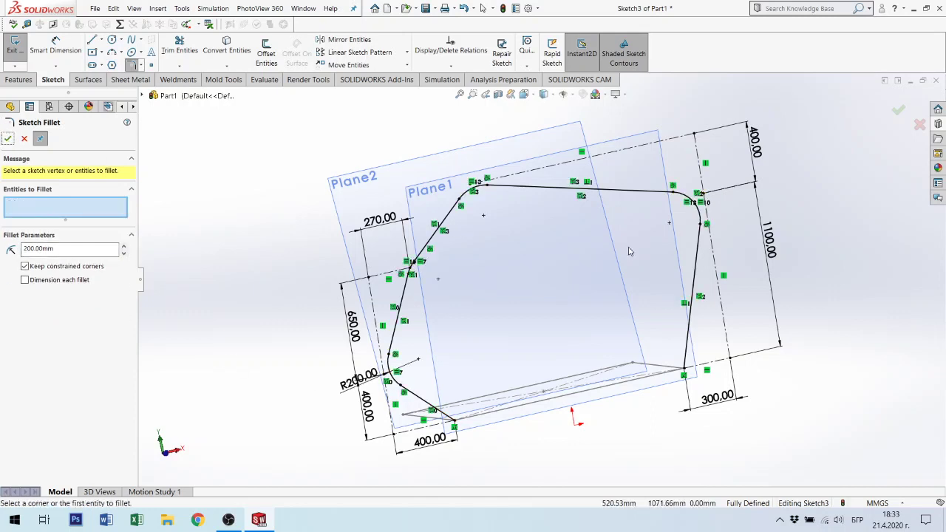
click(898, 110)
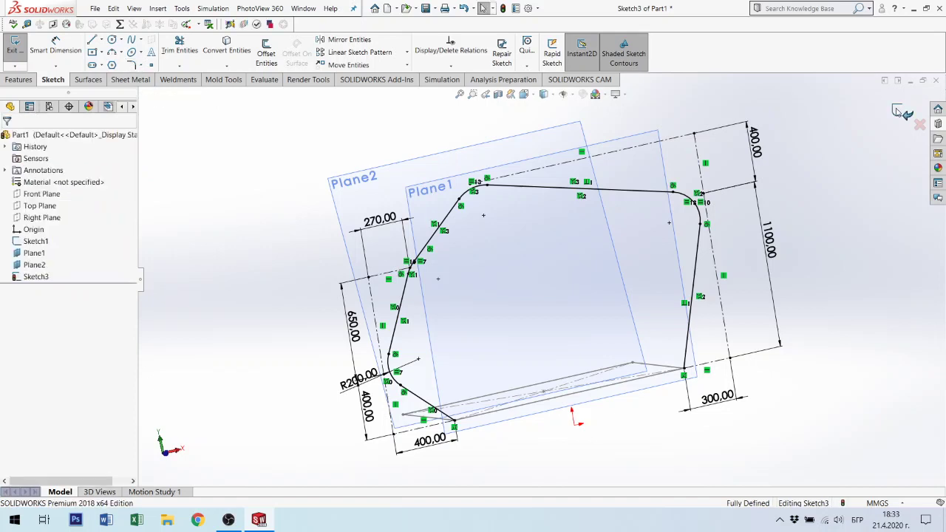
Exit the sketch and change Plane1's angle from 15° to 5°.
click(902, 111)
scroll(562, 296, up, 3)
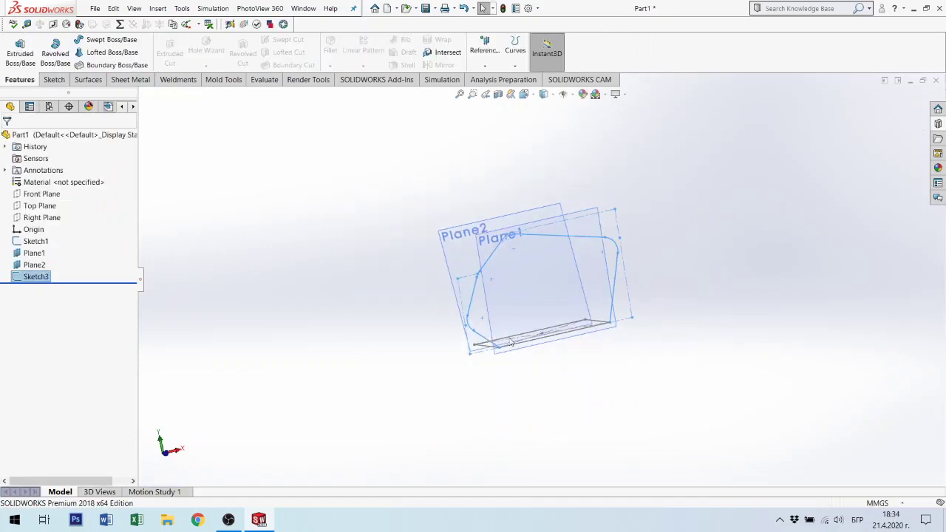
mouse_move(562, 296)
middle_down()
mouse_move(617, 256)
mouse_move(647, 217)
mouse_move(640, 228)
middle_up()
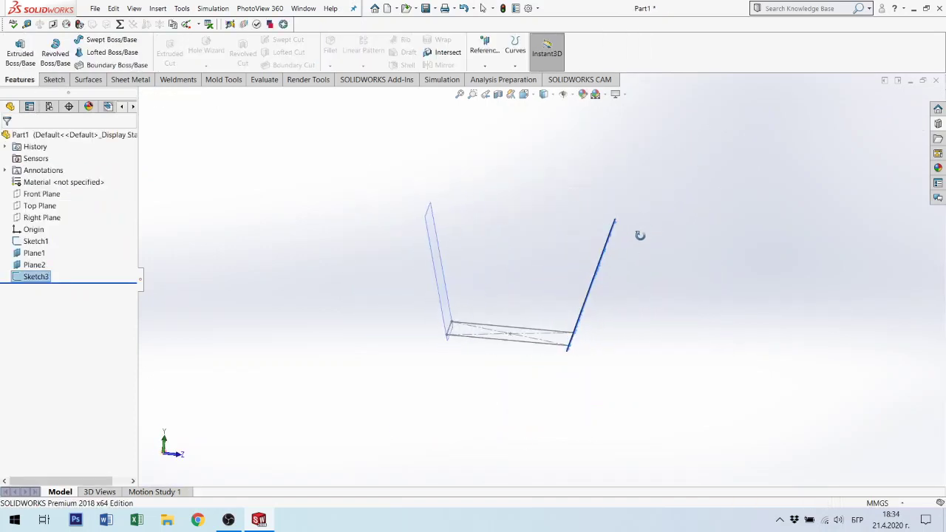
click(34, 253)
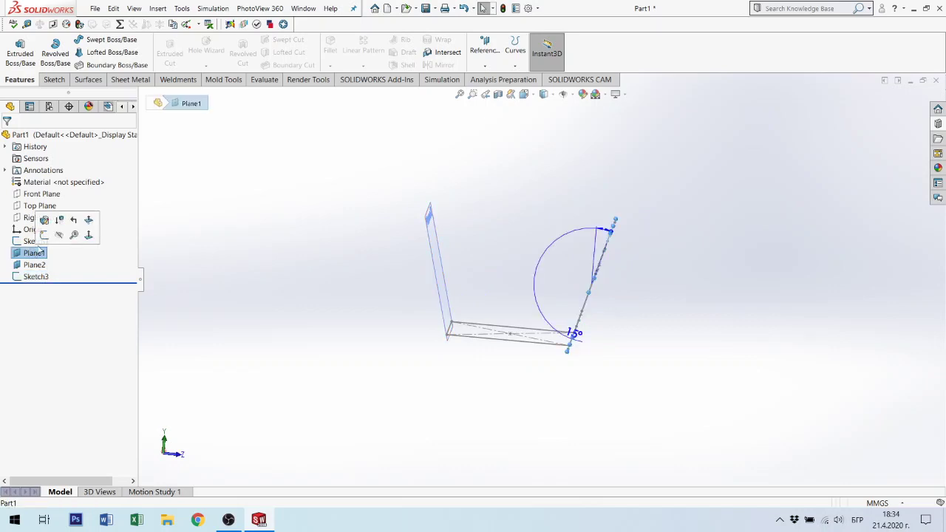
click(45, 220)
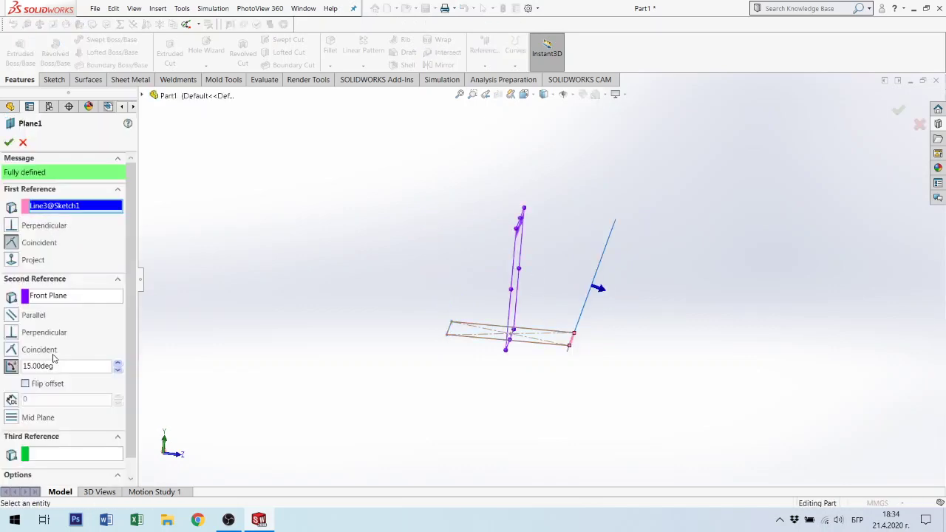
double_click(44, 366)
text(5)
key(Return)
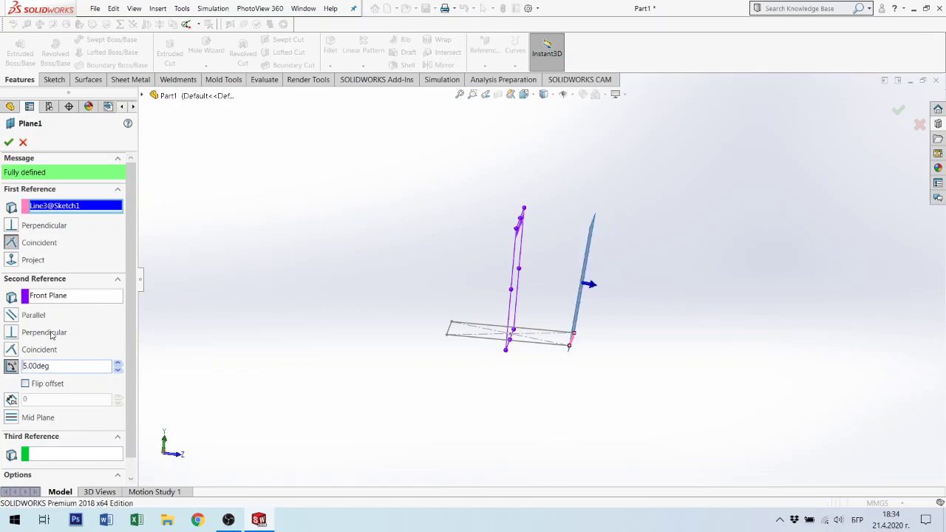
click(9, 142)
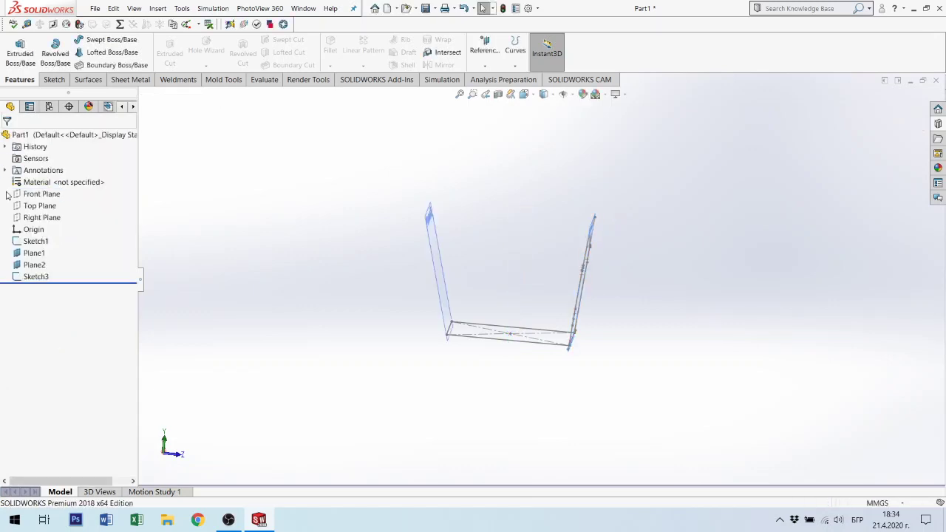
Change Plane2's angle from 15° to 5° as well.
click(29, 265)
click(32, 236)
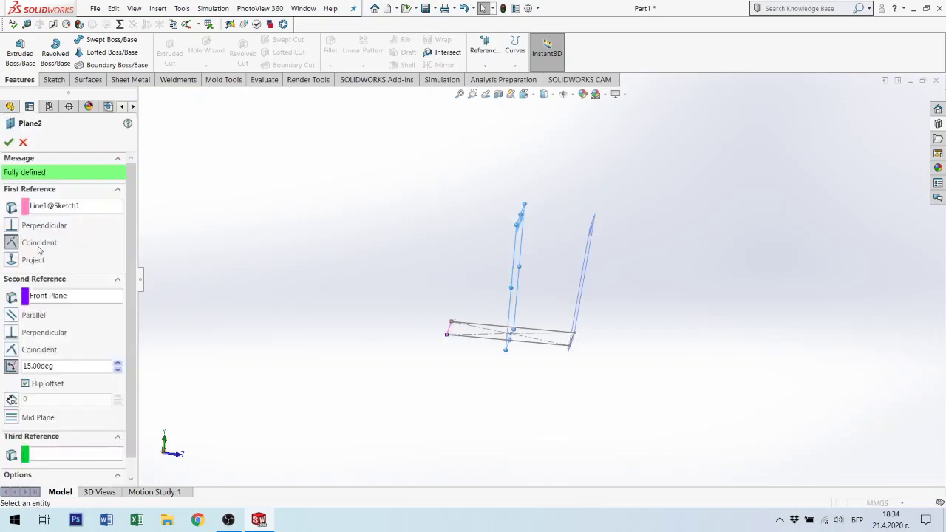
double_click(70, 363)
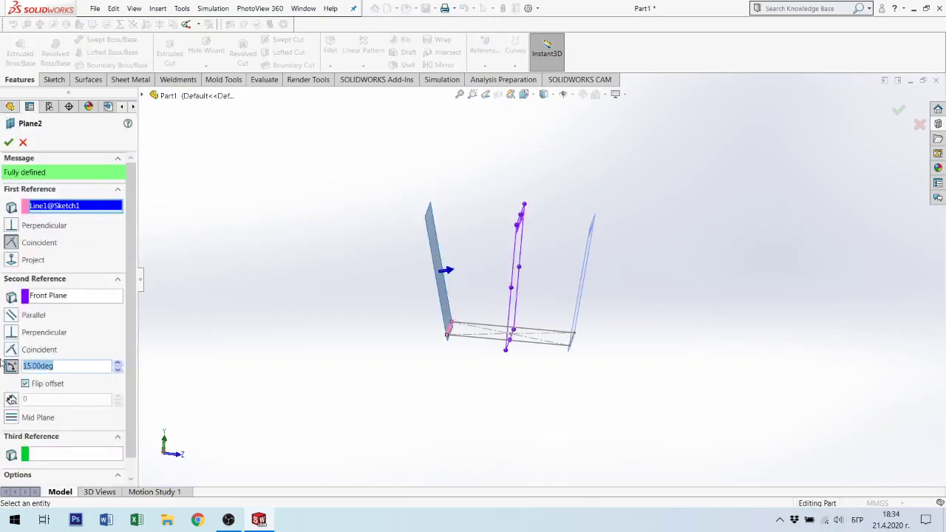
text(5)
key(Return)
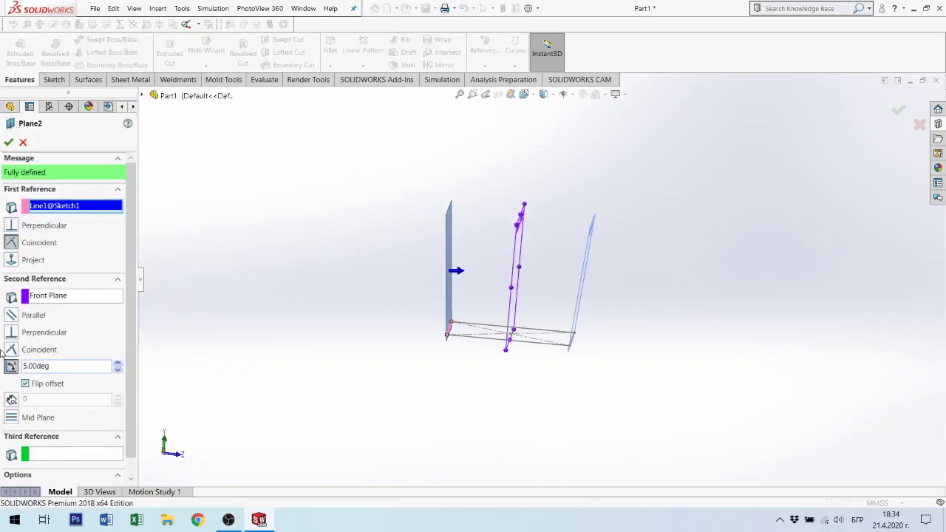
click(8, 143)
mouse_move(634, 323)
middle_down()
mouse_move(653, 353)
mouse_move(684, 366)
middle_up()
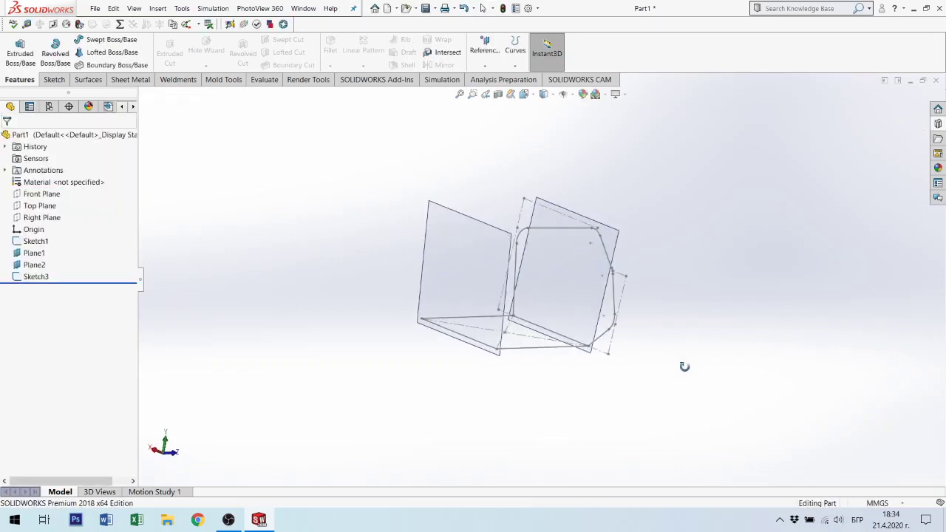
Zoom and orbit around the filleted profile, briefly selecting one of its corner points.
scroll(589, 252, down, 2)
scroll(589, 252, down, 2)
scroll(589, 252, down, 2)
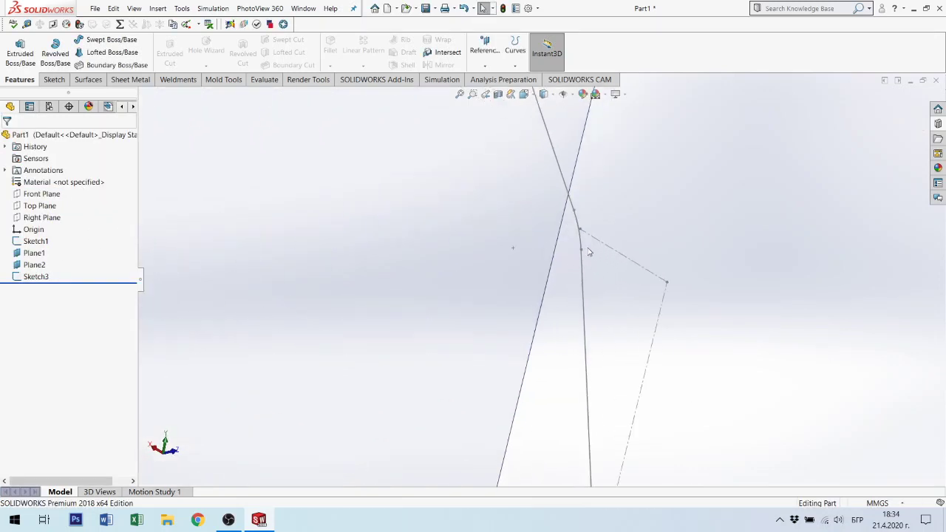
scroll(589, 252, down, 2)
click(567, 224)
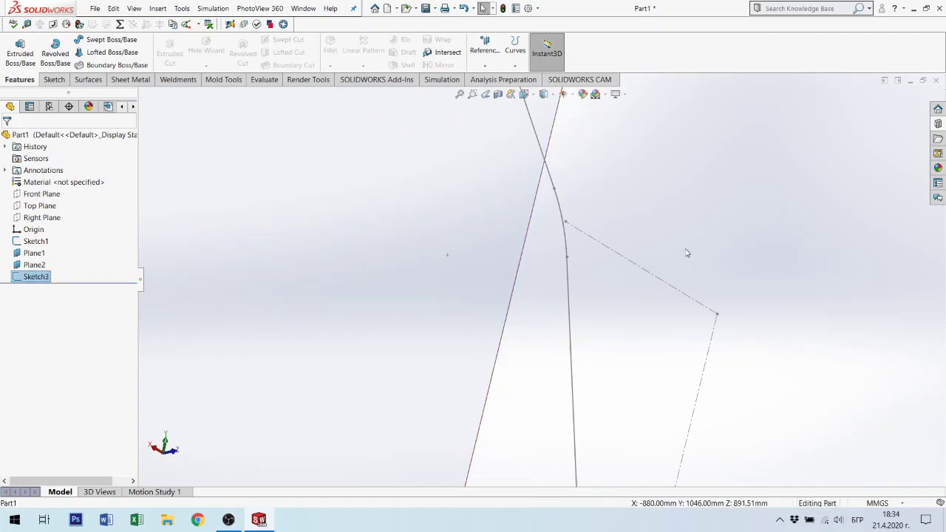
scroll(686, 254, up, 2)
scroll(695, 255, up, 2)
scroll(712, 260, up, 4)
click(712, 260)
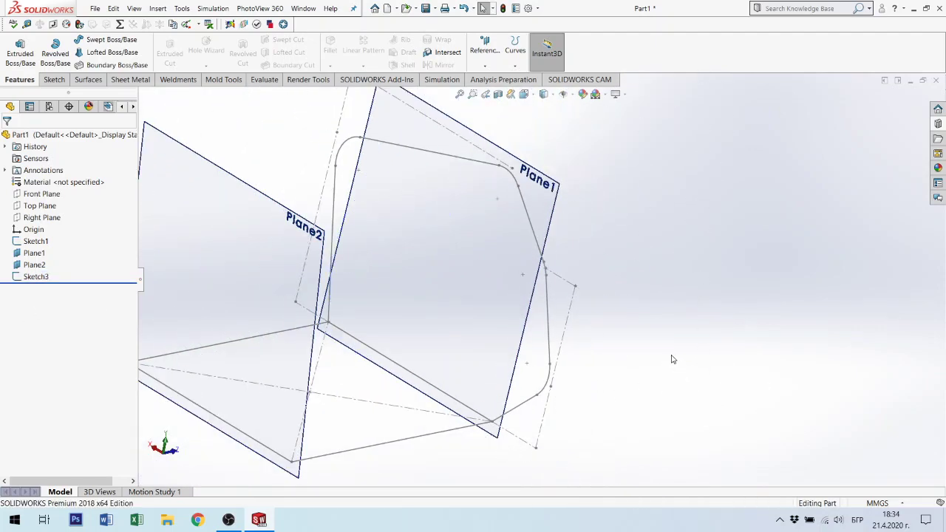
scroll(549, 274, up, 3)
mouse_move(549, 274)
middle_down()
mouse_move(452, 264)
mouse_move(437, 310)
mouse_move(447, 296)
mouse_move(486, 291)
mouse_move(478, 260)
mouse_move(534, 289)
mouse_move(551, 328)
mouse_move(578, 323)
middle_up()
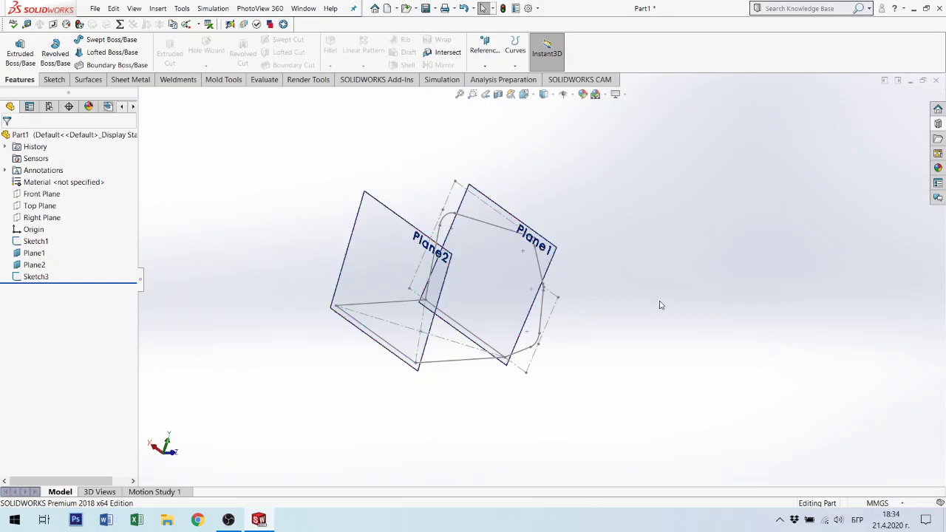
mouse_move(658, 302)
middle_down()
mouse_move(574, 316)
mouse_move(626, 325)
mouse_move(638, 323)
mouse_move(554, 303)
middle_up()
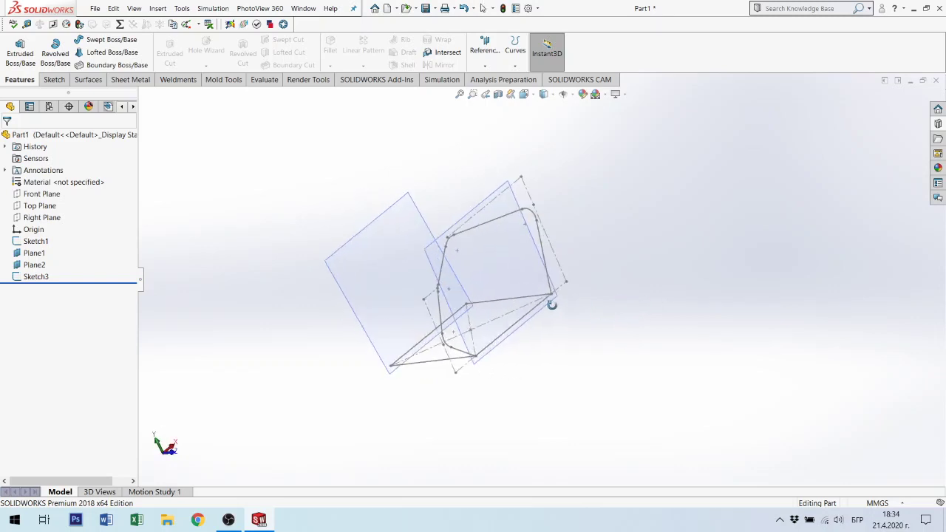
Hide Plane1 so only Plane2 remains displayed.
click(43, 253)
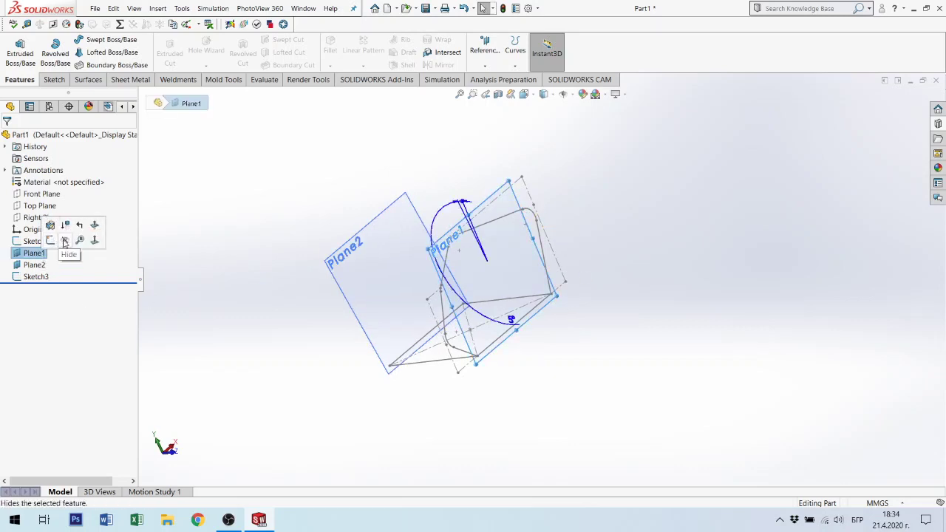
click(65, 242)
mouse_move(757, 310)
middle_down()
mouse_move(611, 247)
mouse_move(646, 254)
mouse_move(599, 232)
mouse_move(599, 210)
mouse_move(591, 242)
mouse_move(561, 249)
mouse_move(585, 257)
mouse_move(566, 249)
middle_up()
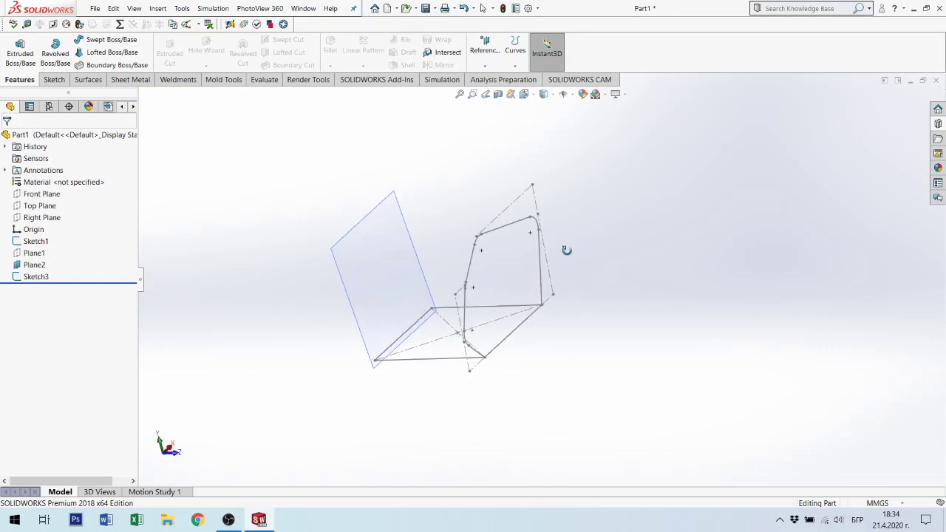
click(403, 275)
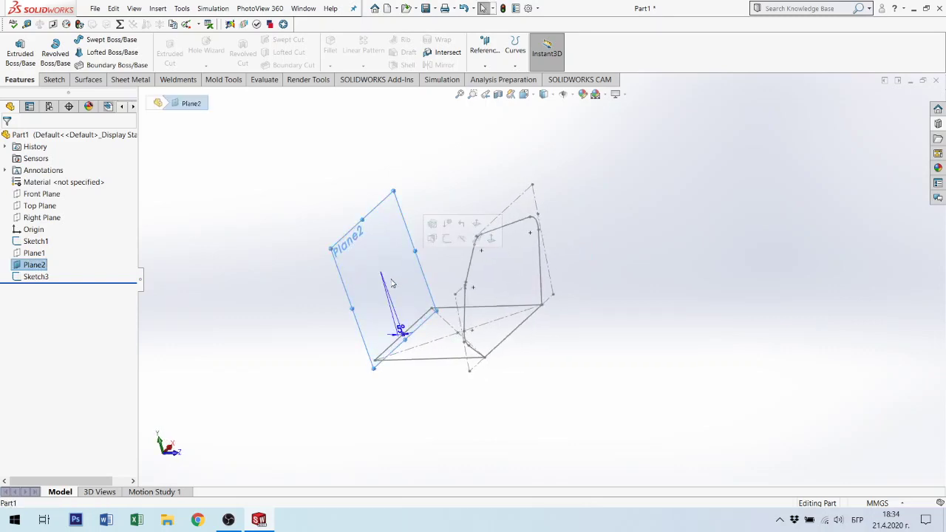
click(761, 370)
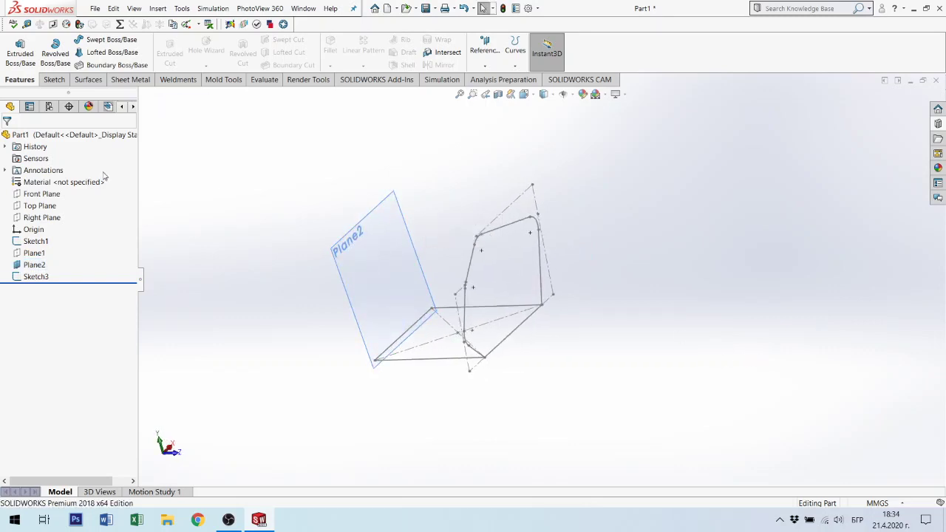
Create a new 3D sketch, 3DSketch1, from the Sketch tab's sketch dropdown.
click(178, 80)
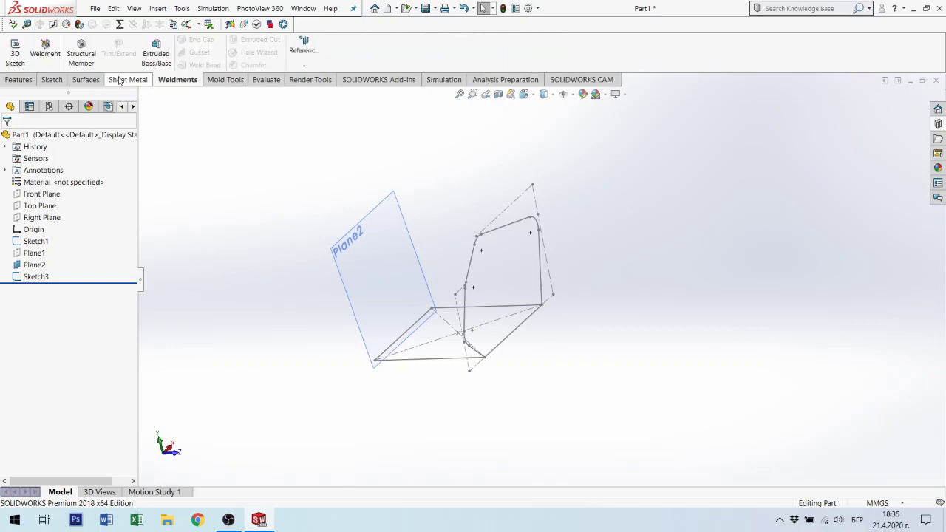
click(52, 80)
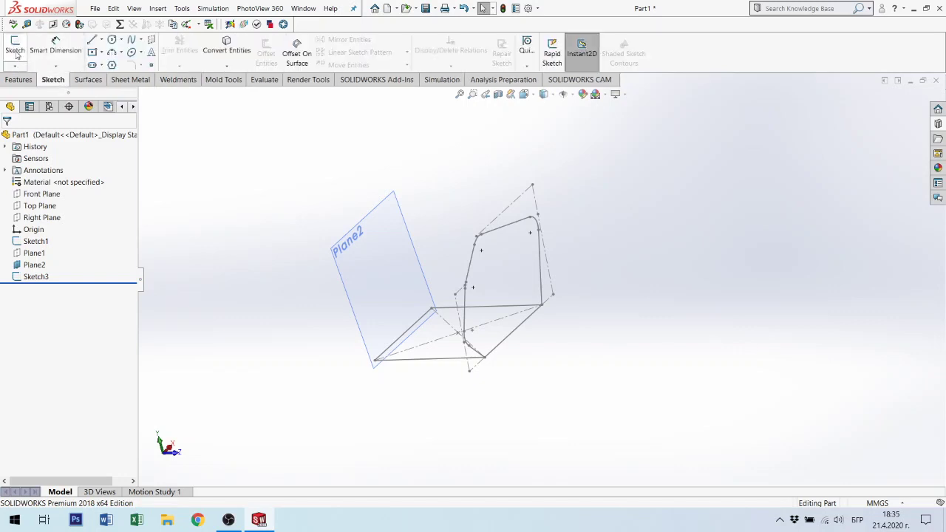
click(18, 67)
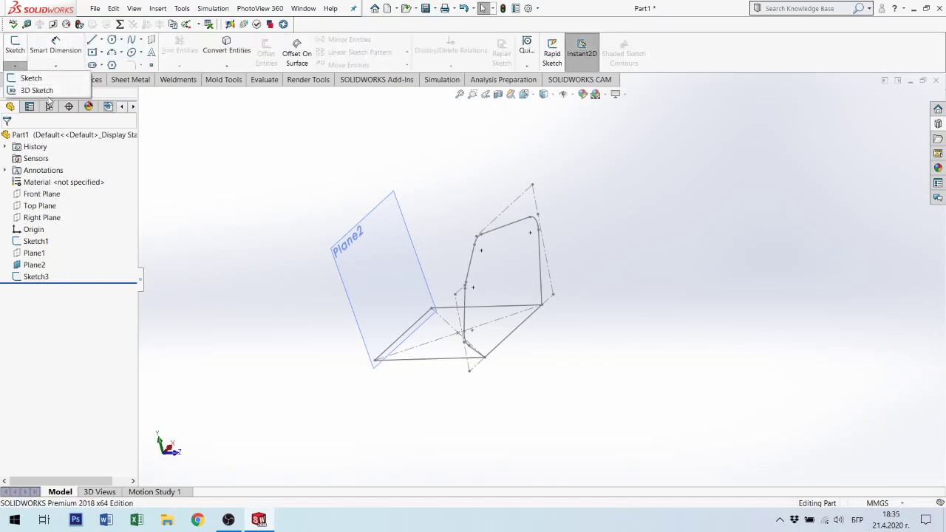
click(45, 90)
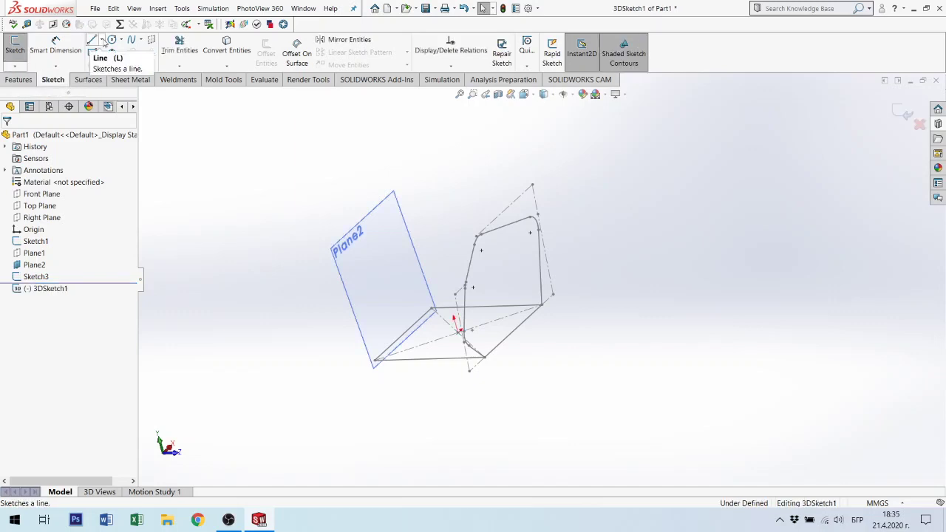
Draw a construction centerline starting at a corner of the side profile.
click(103, 41)
click(114, 64)
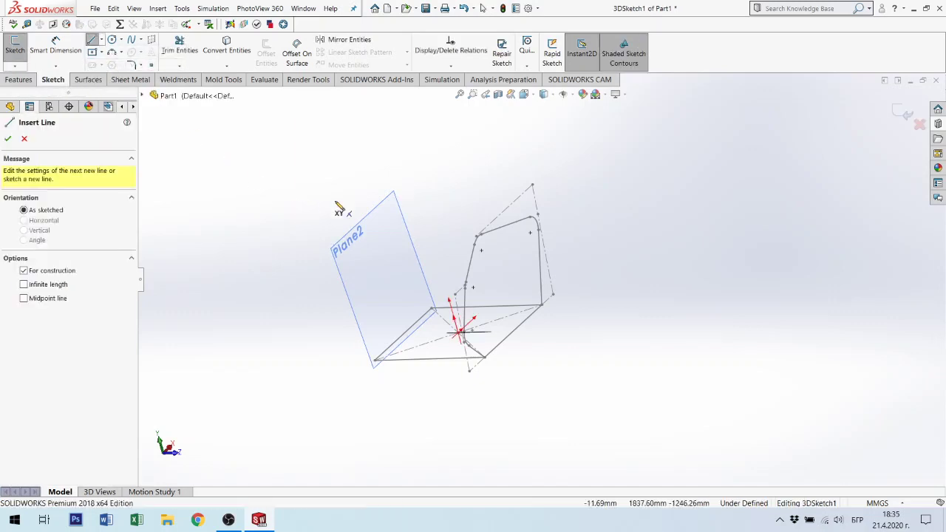
middle_drag(336, 207, 471, 182)
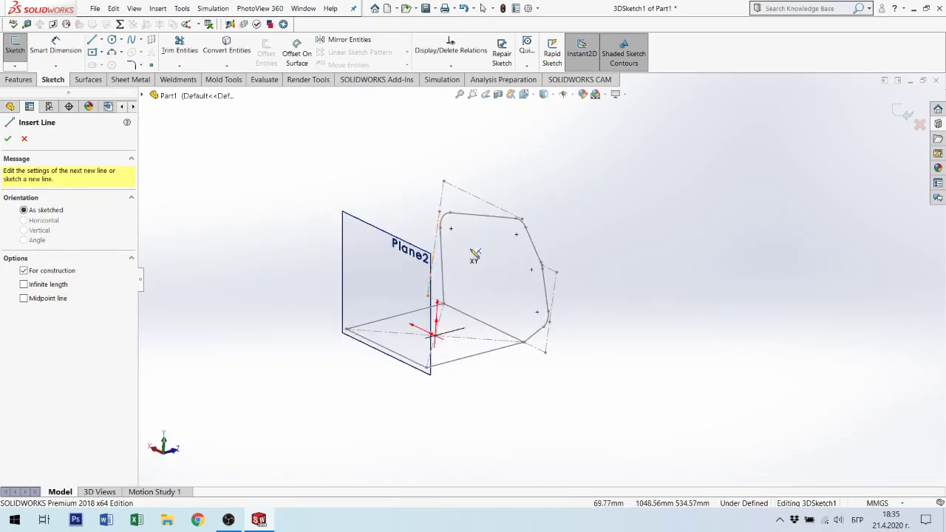
scroll(474, 255, down, 5)
scroll(587, 289, down, 5)
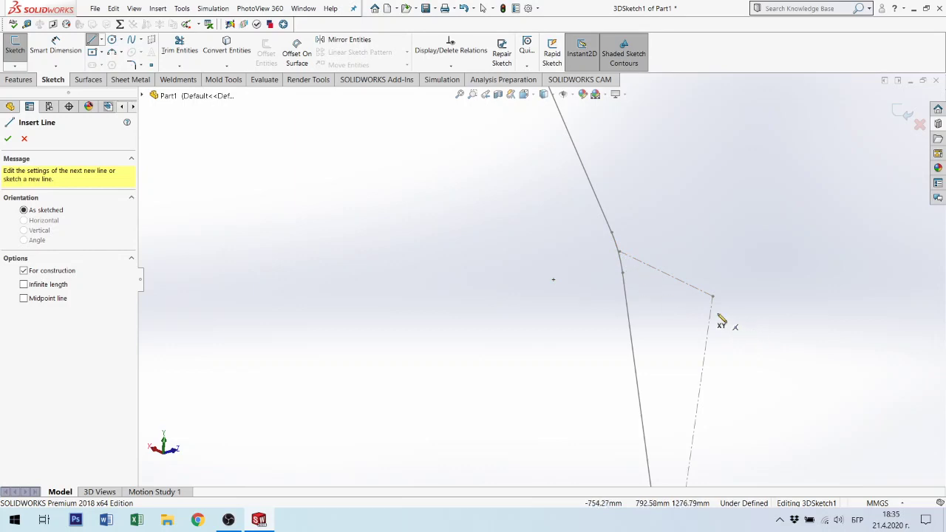
scroll(710, 317, up, 3)
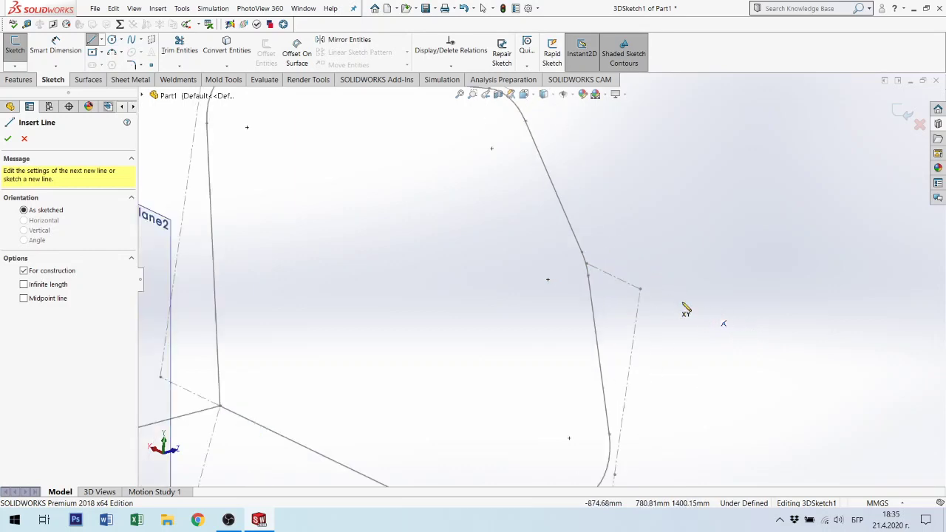
click(587, 266)
scroll(547, 285, up, 3)
scroll(540, 286, up, 3)
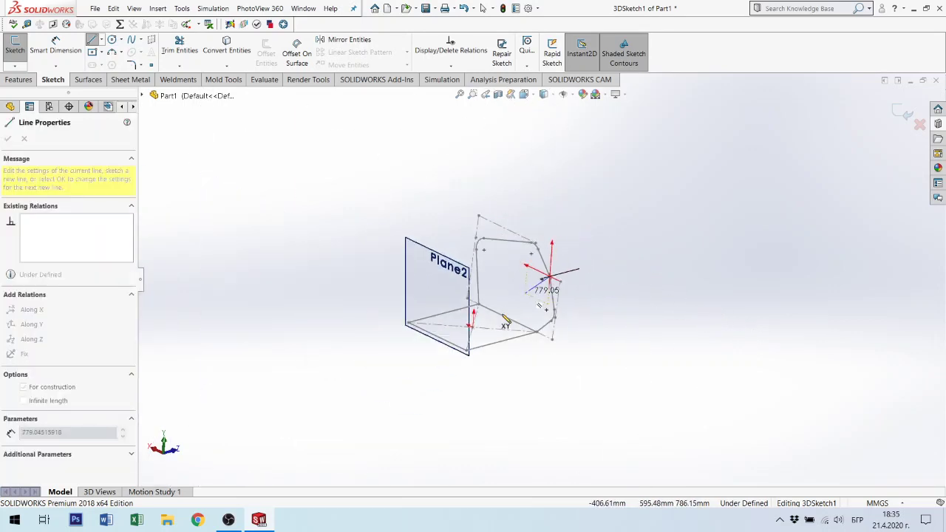
middle_drag(538, 289, 473, 298)
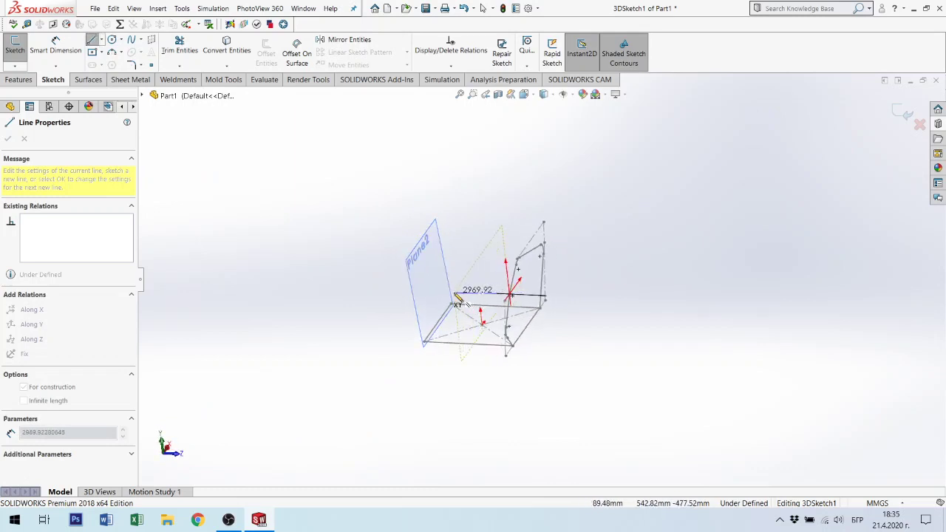
click(454, 293)
Give the new centerline an Along Z relation.
scroll(483, 305, down, 3)
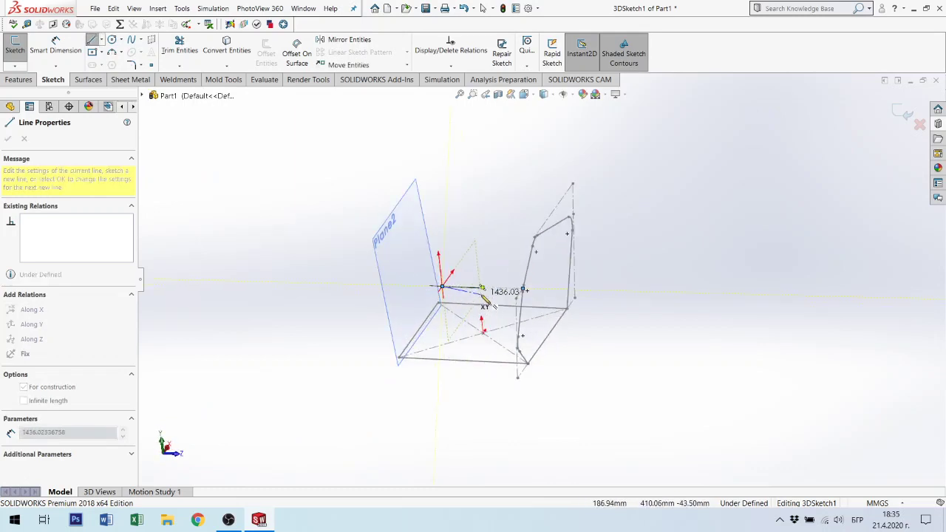
middle_drag(479, 293, 551, 308)
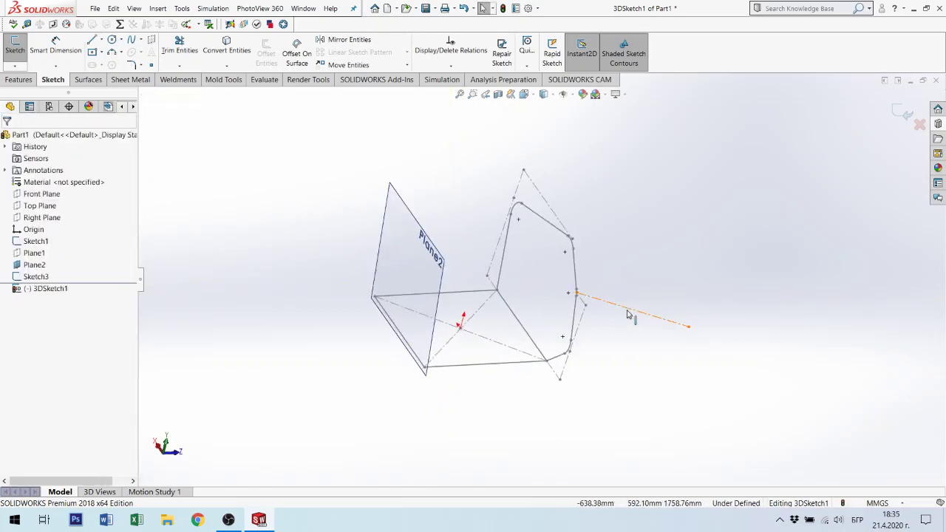
click(629, 312)
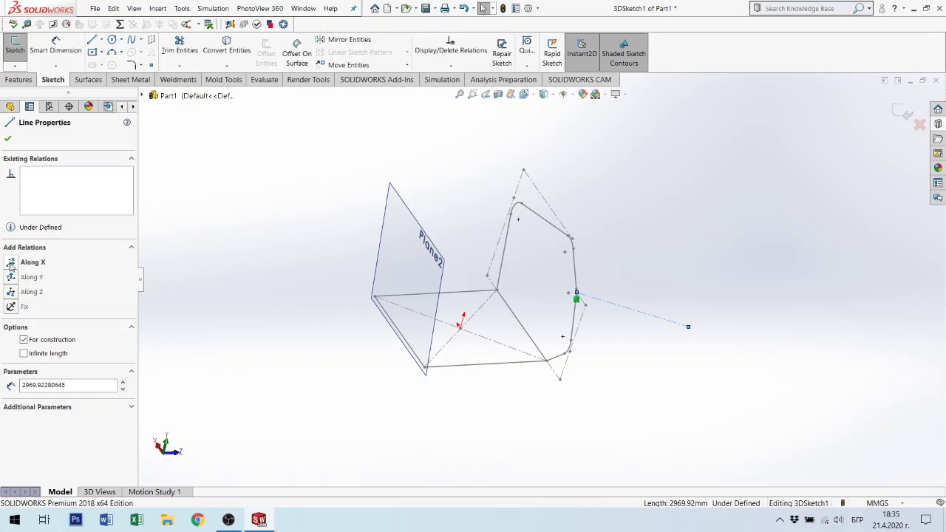
click(12, 292)
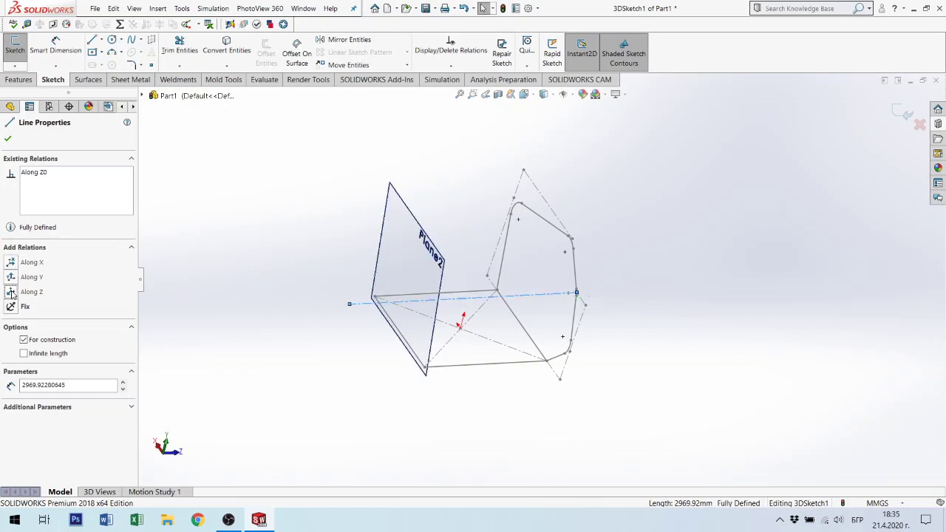
mouse_move(559, 283)
middle_down()
mouse_move(500, 247)
mouse_move(486, 260)
middle_up()
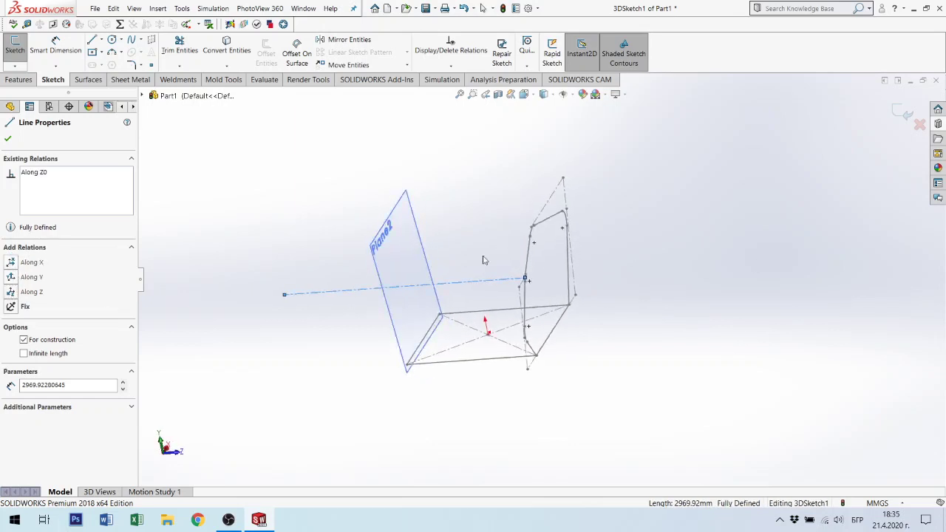
Add an On Plane relation between the centerline's free endpoint and Plane2.
click(258, 313)
drag(288, 302, 403, 307)
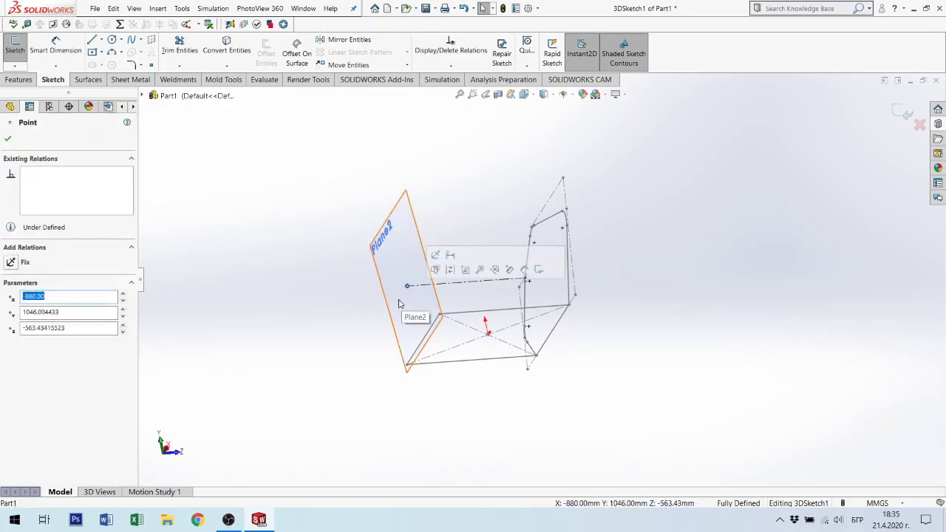
click(394, 261)
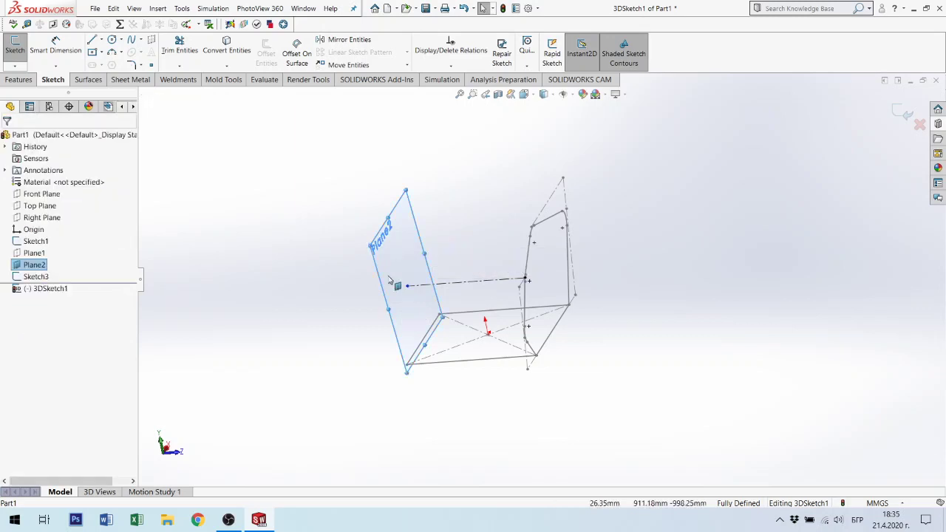
ctrl+click(406, 287)
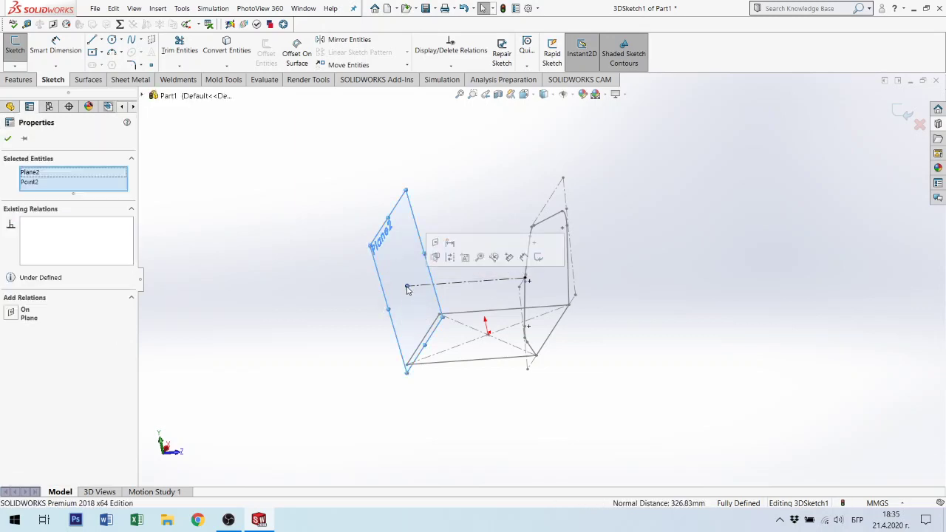
click(11, 314)
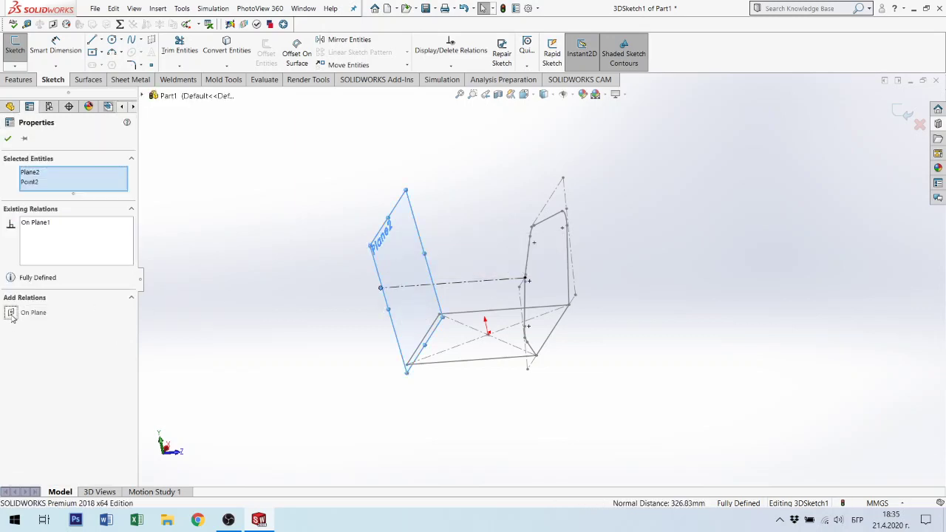
click(215, 324)
Orbit and zoom around the model to check the line now ends on Plane2.
scroll(421, 283, down, 3)
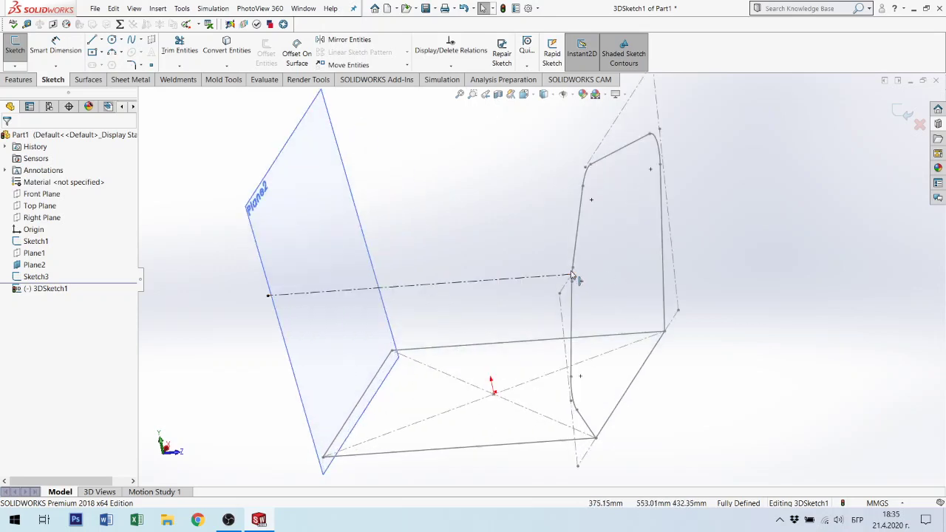
scroll(580, 276, down, 2)
middle_drag(287, 270, 321, 274)
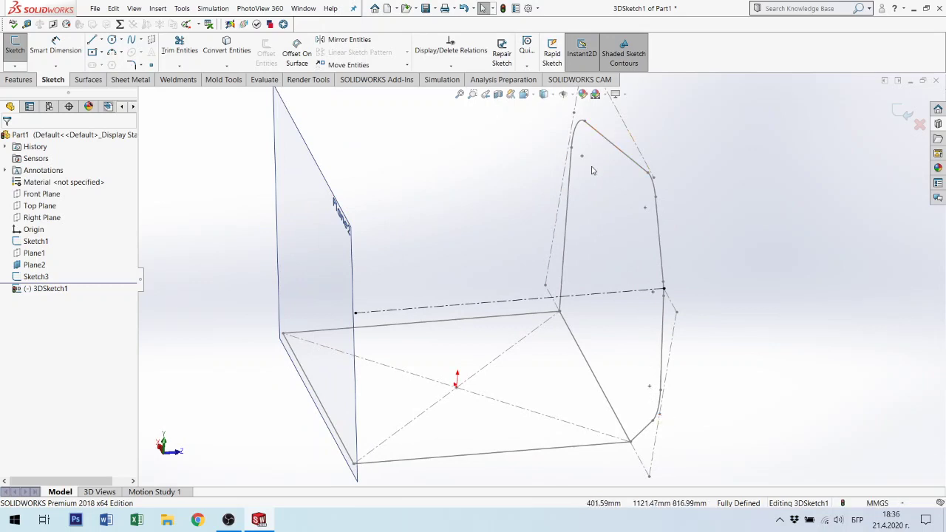
scroll(589, 196, up, 3)
scroll(577, 205, down, 2)
click(588, 278)
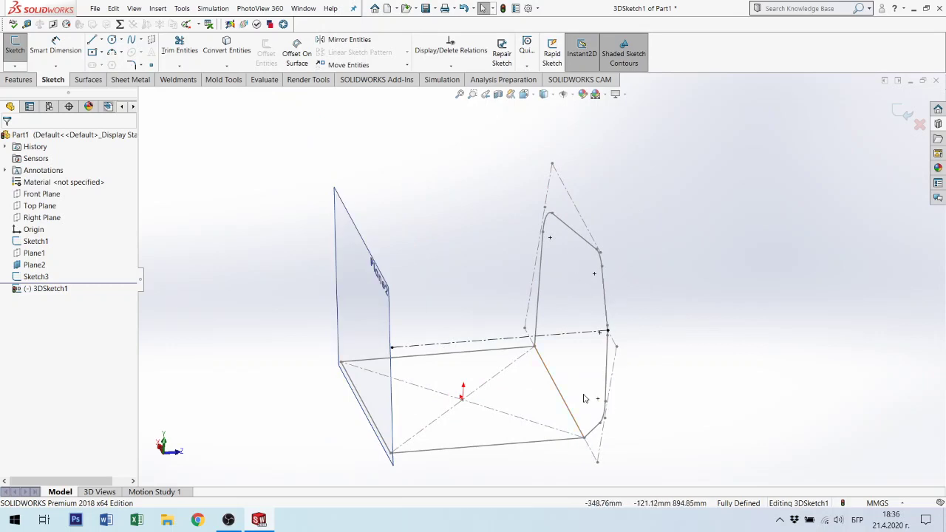
mouse_move(584, 399)
middle_down()
mouse_move(509, 256)
mouse_move(496, 291)
middle_up()
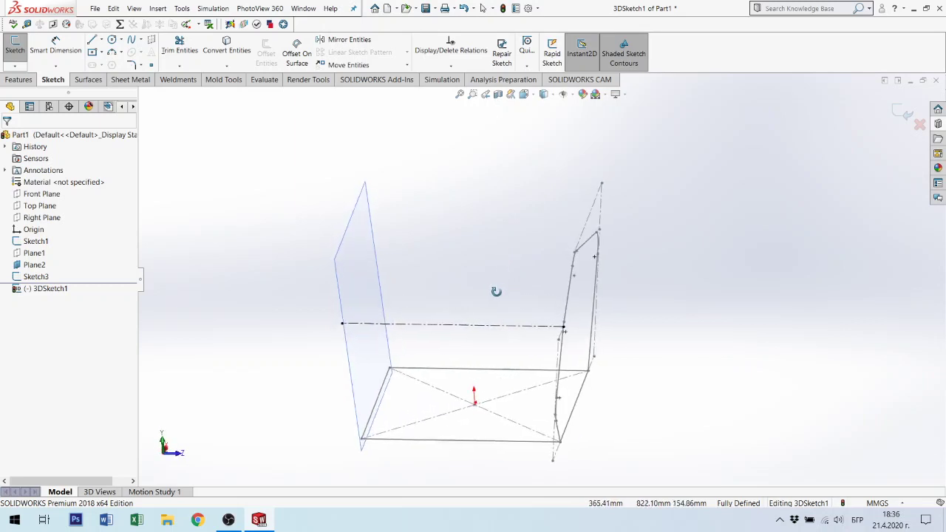
scroll(496, 292, down, 2)
scroll(471, 297, up, 4)
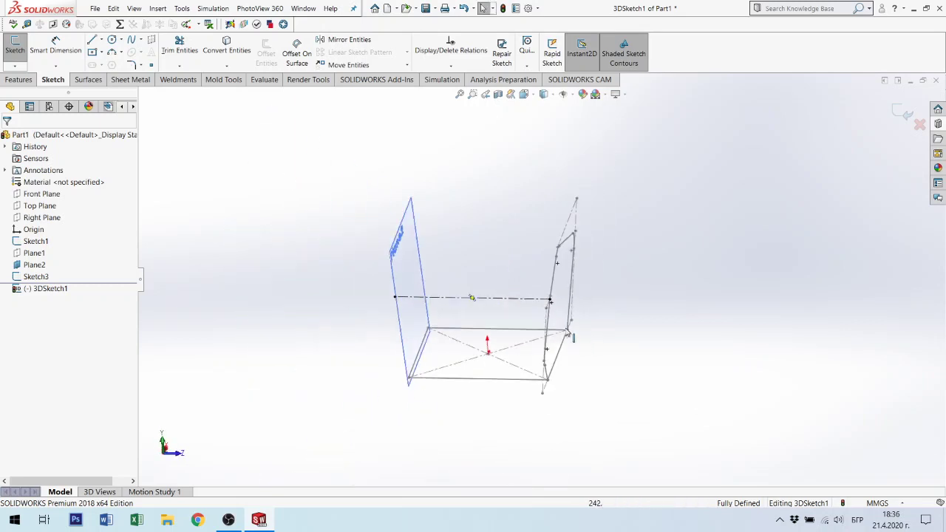
mouse_move(561, 270)
middle_down()
mouse_move(574, 259)
mouse_move(591, 274)
mouse_move(579, 318)
middle_up()
scroll(576, 321, down, 3)
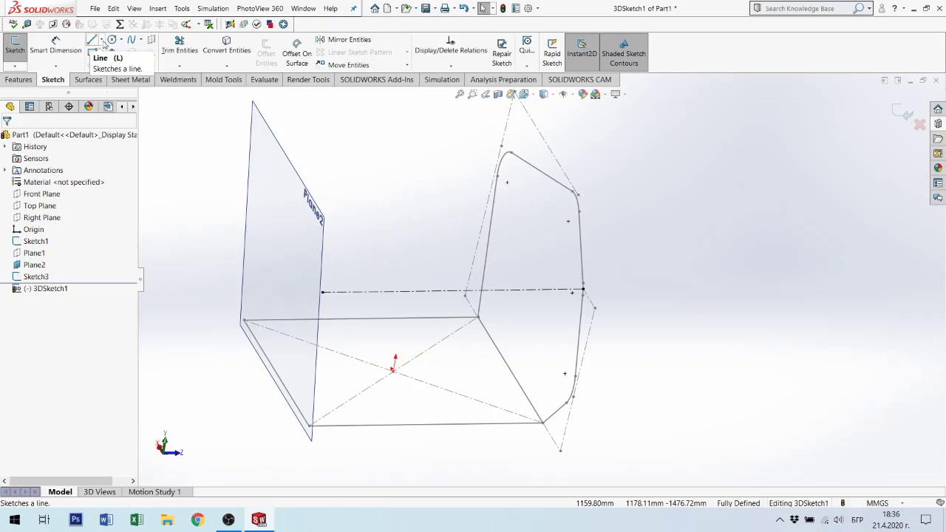
Draw a construction centerline leftward from the profile's lower corner.
click(101, 39)
click(113, 68)
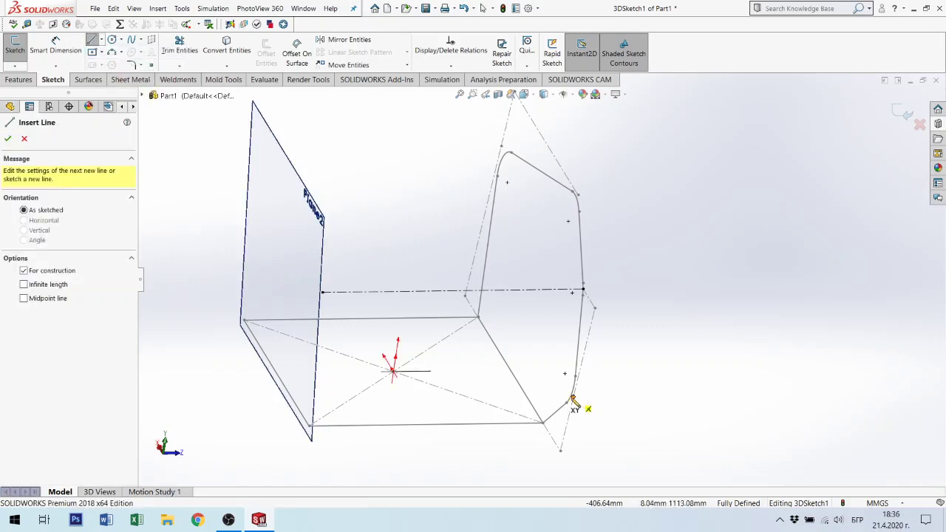
click(574, 400)
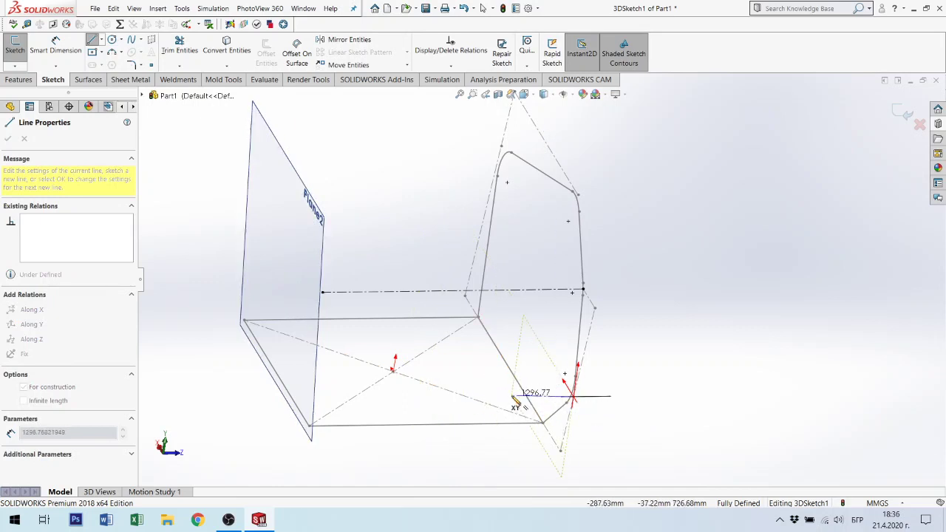
click(380, 403)
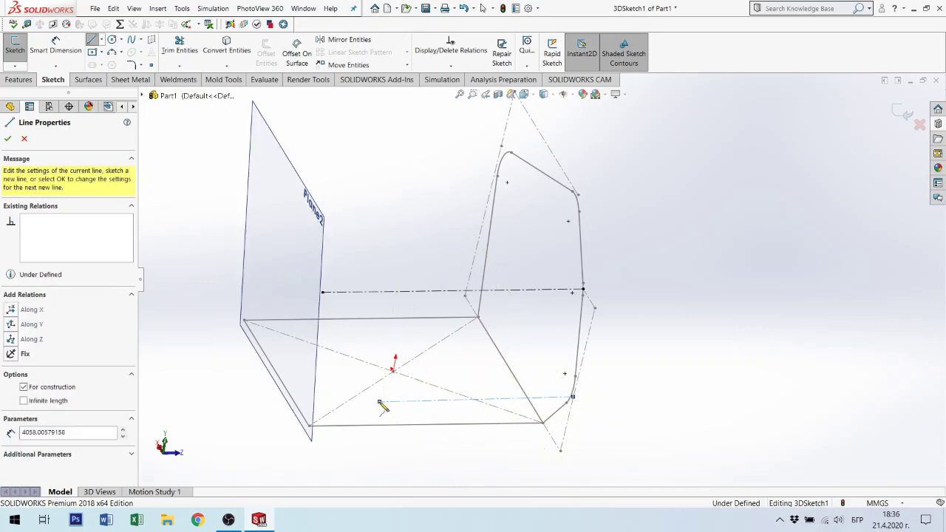
key(Escape)
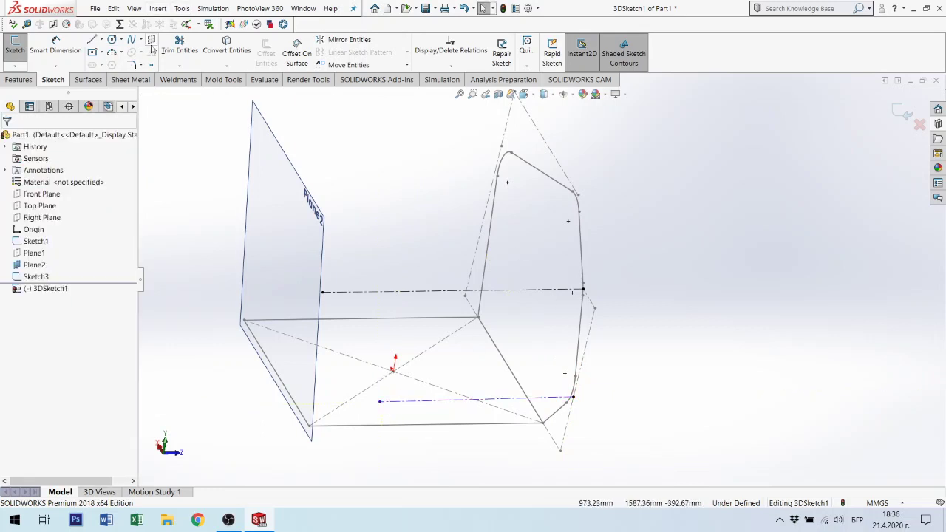
Draw a second centerline leftward from the upper corner, then zoom to fit.
click(101, 40)
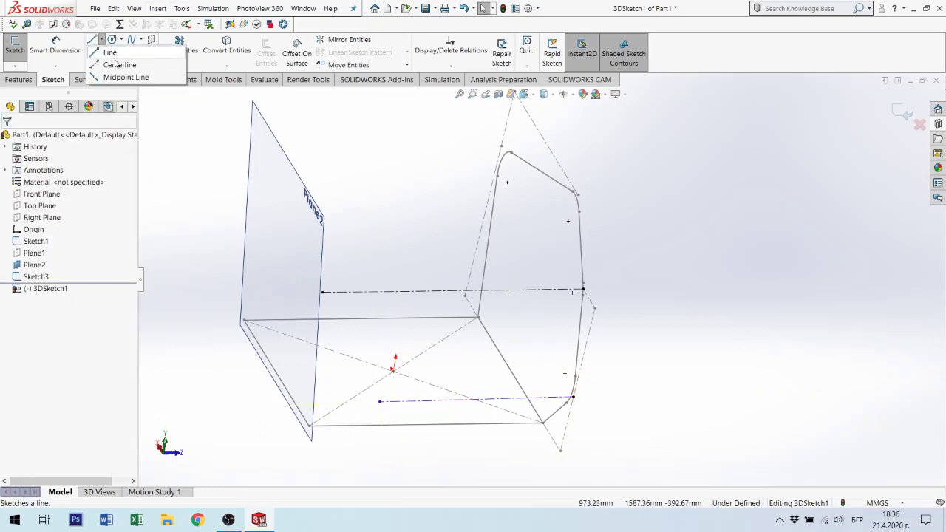
click(116, 64)
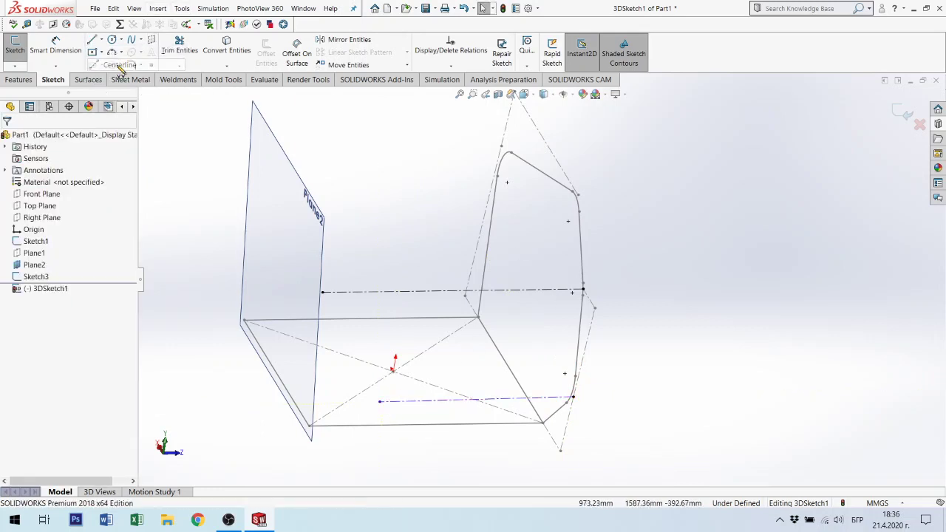
click(577, 195)
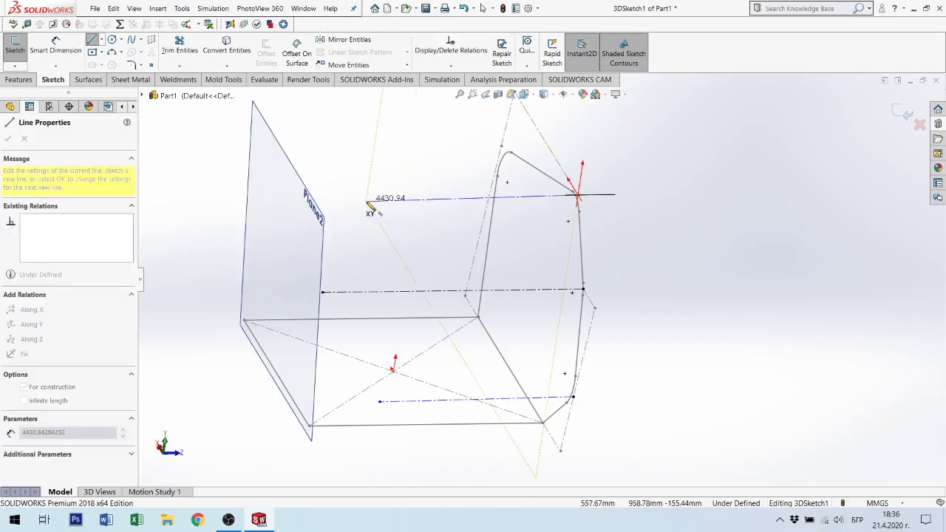
click(366, 198)
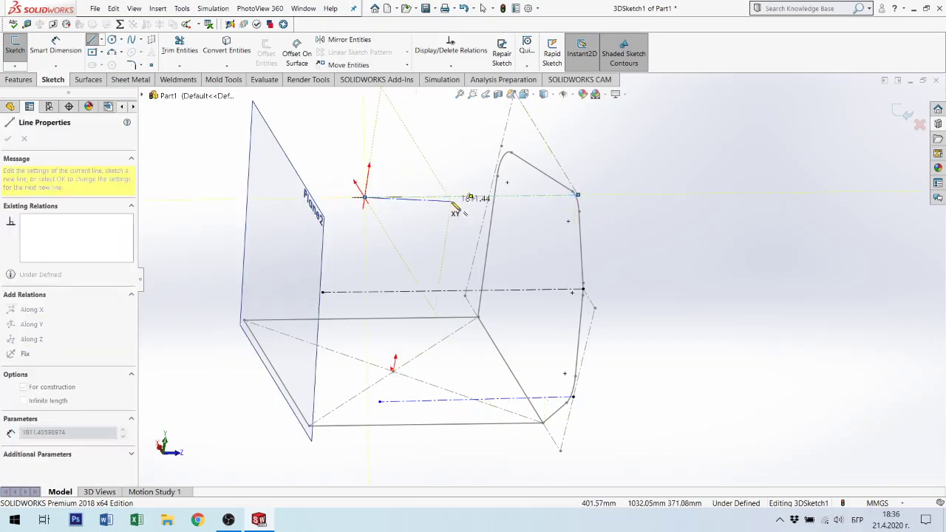
key(Escape)
scroll(475, 163, down, 2)
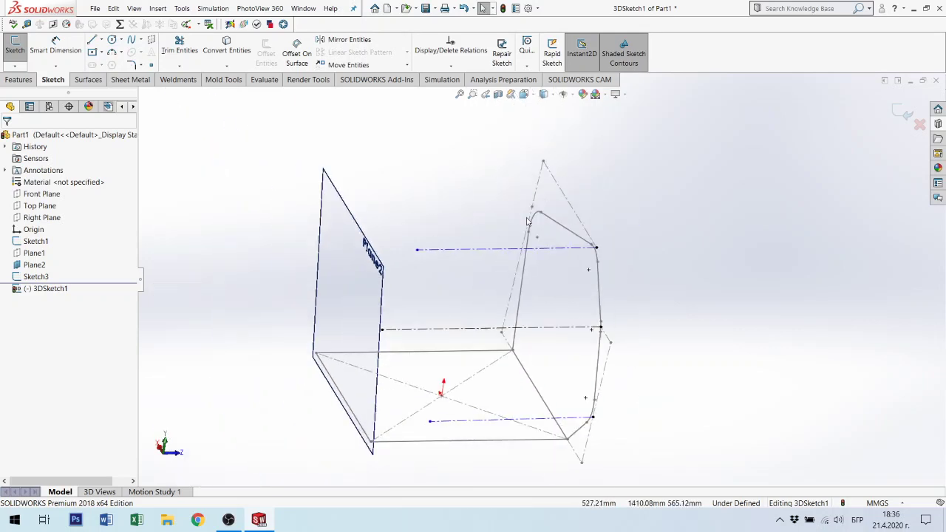
key(z)
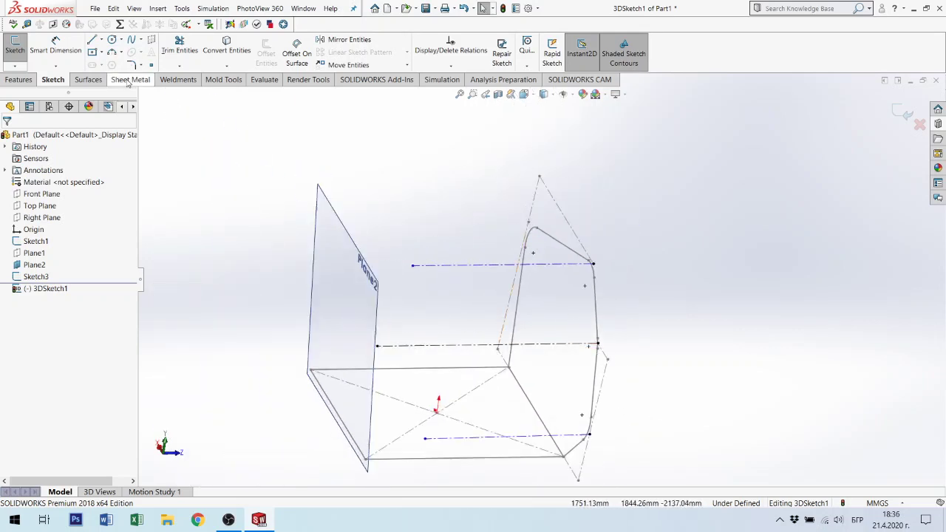
Draw another construction centerline leftward from the profile's top corner.
click(101, 40)
click(107, 66)
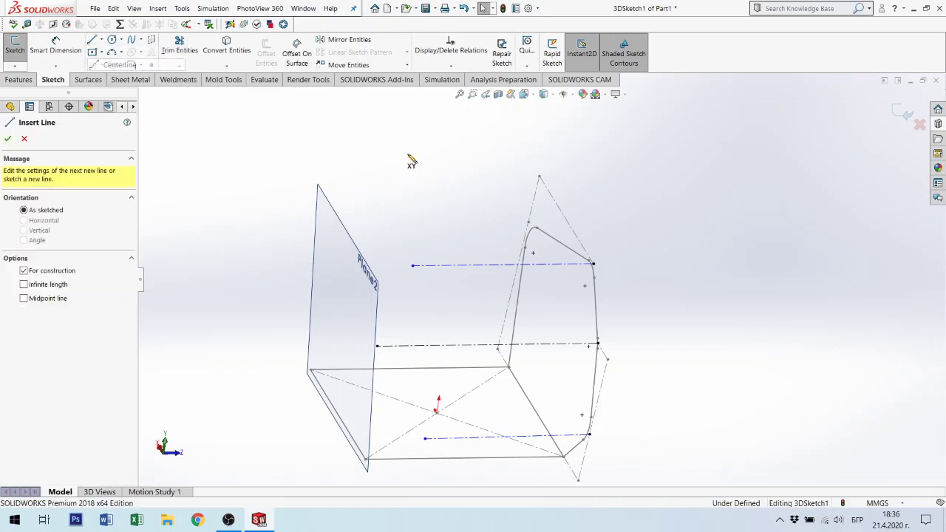
click(529, 223)
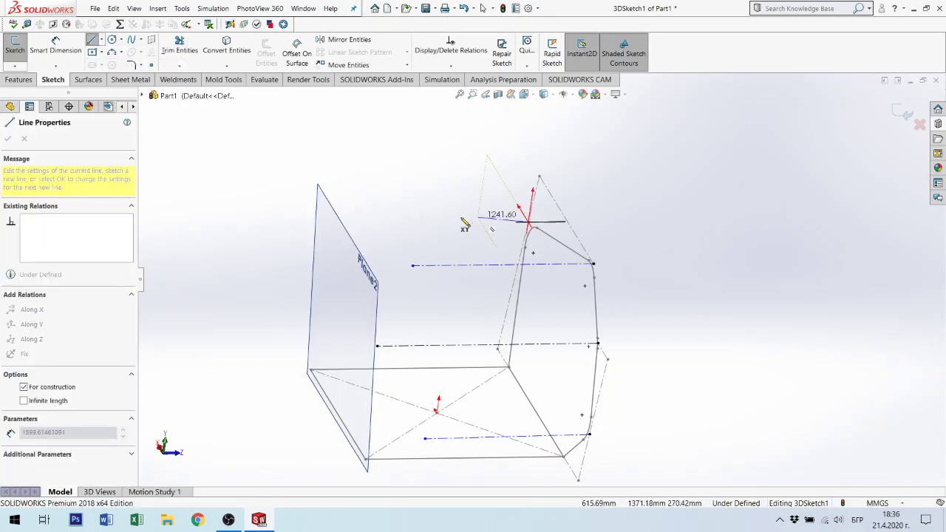
click(385, 224)
key(Escape)
Apply Along Z to the lower, topmost and remaining new cross centerlines.
mouse_move(519, 266)
middle_down()
mouse_move(535, 348)
mouse_move(509, 338)
mouse_move(510, 302)
mouse_move(511, 330)
middle_up()
click(513, 334)
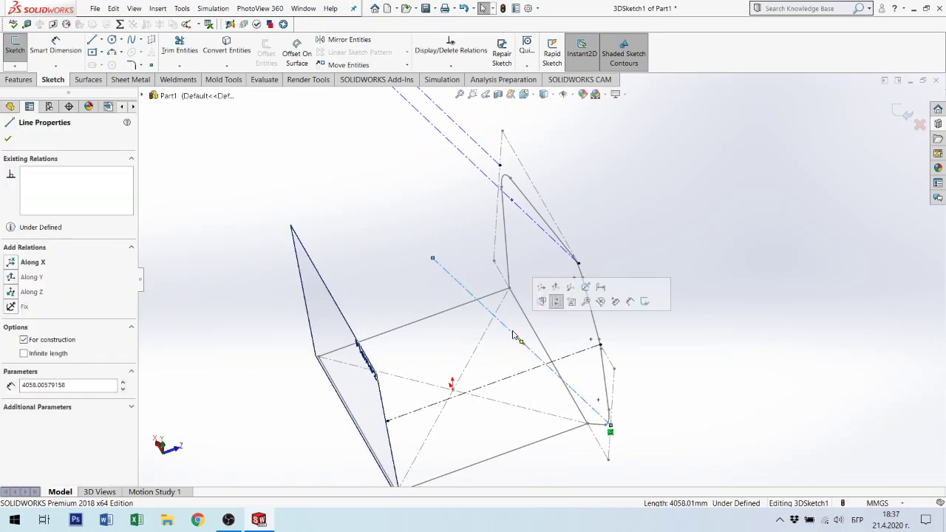
click(570, 289)
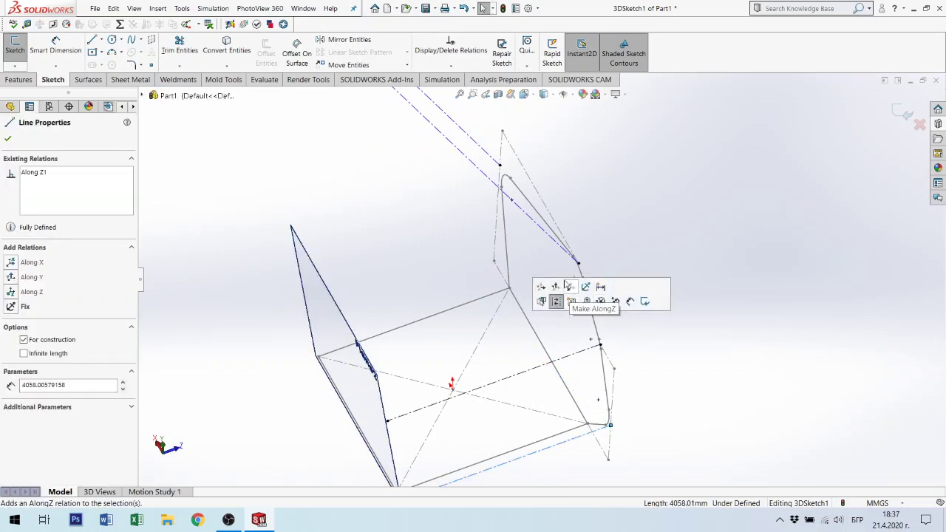
click(498, 168)
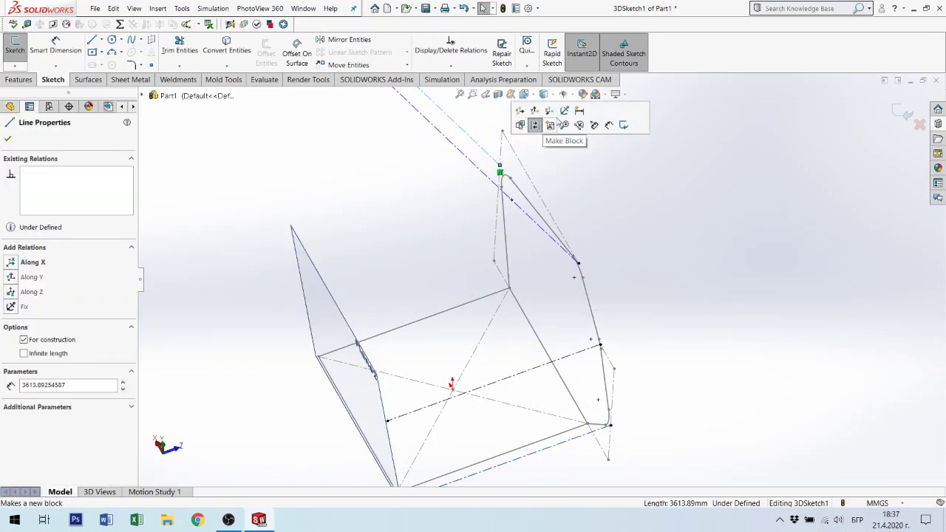
click(550, 110)
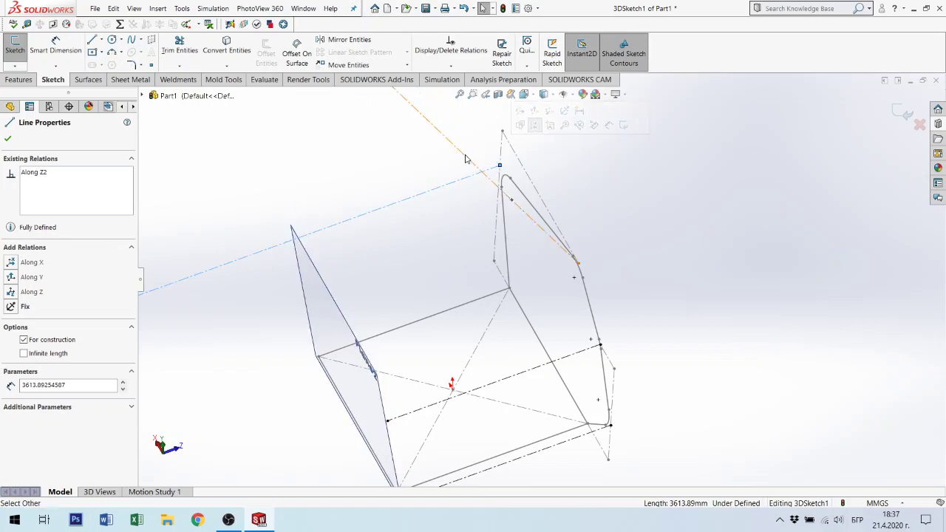
click(574, 264)
click(527, 122)
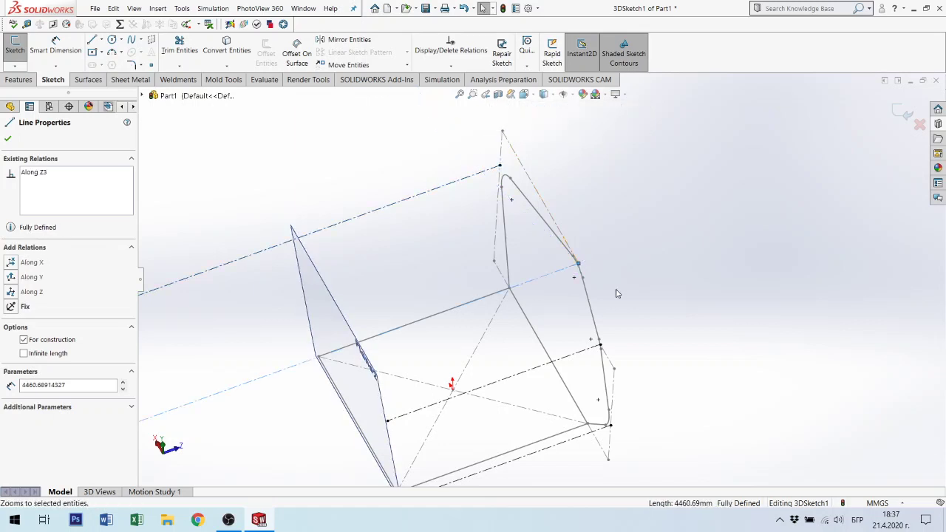
Put the far endpoints of the top, middle and lower centerlines On Plane2.
scroll(618, 293, down, 3)
mouse_move(617, 293)
middle_down()
mouse_move(551, 353)
mouse_move(515, 292)
middle_up()
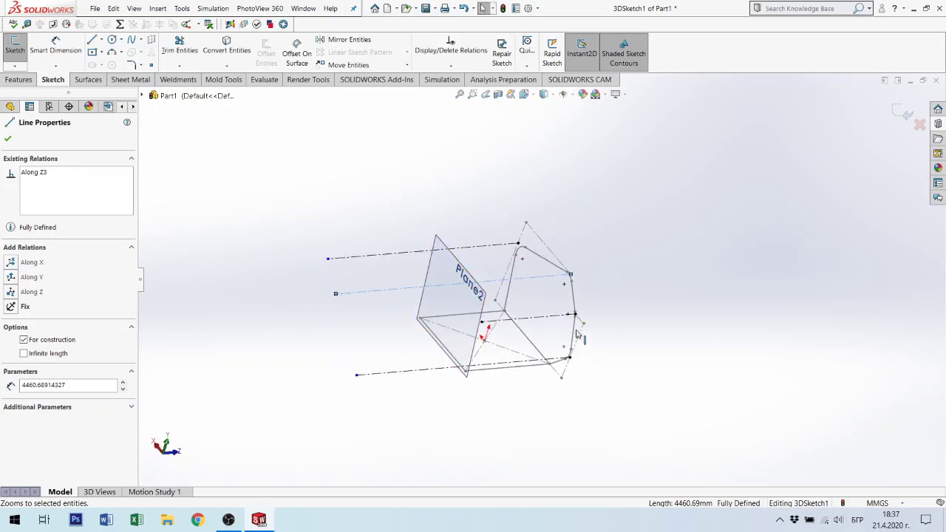
middle_drag(578, 334, 364, 227)
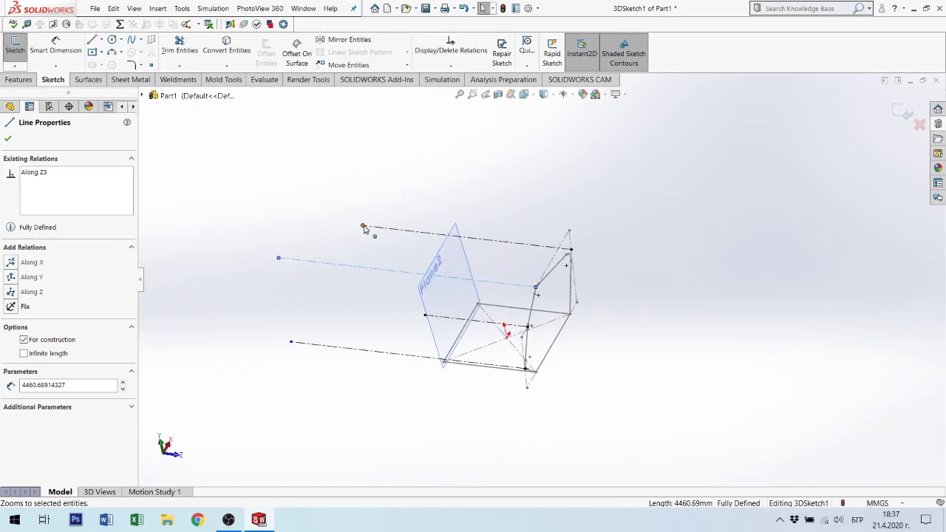
click(364, 228)
ctrl+click(455, 259)
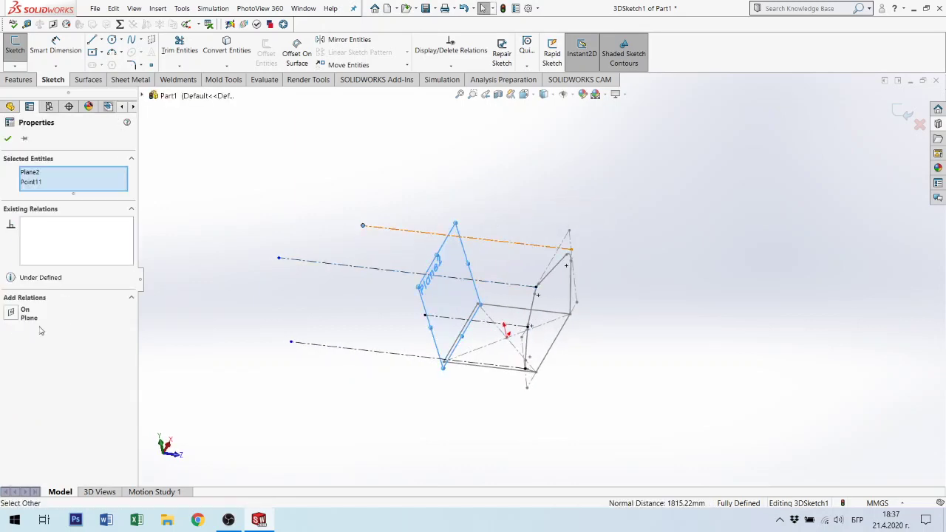
click(11, 313)
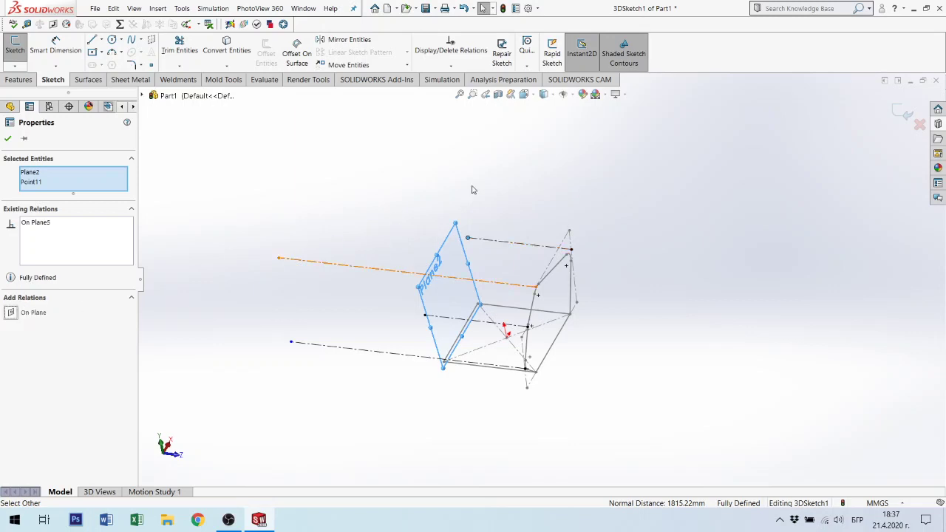
click(499, 196)
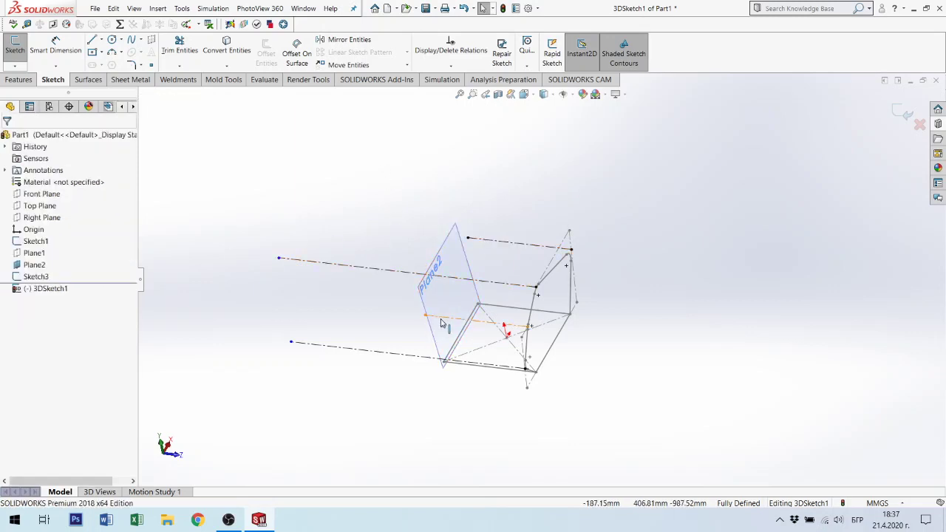
click(279, 259)
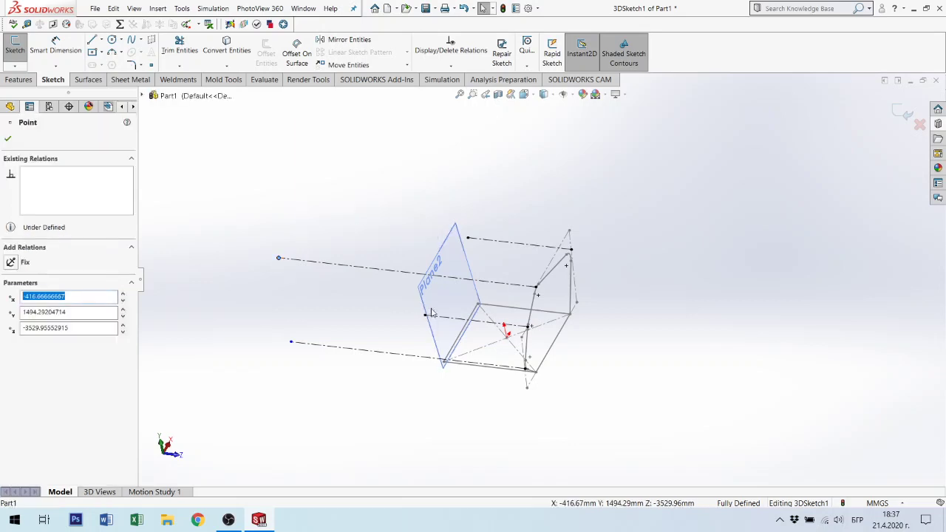
ctrl+click(455, 297)
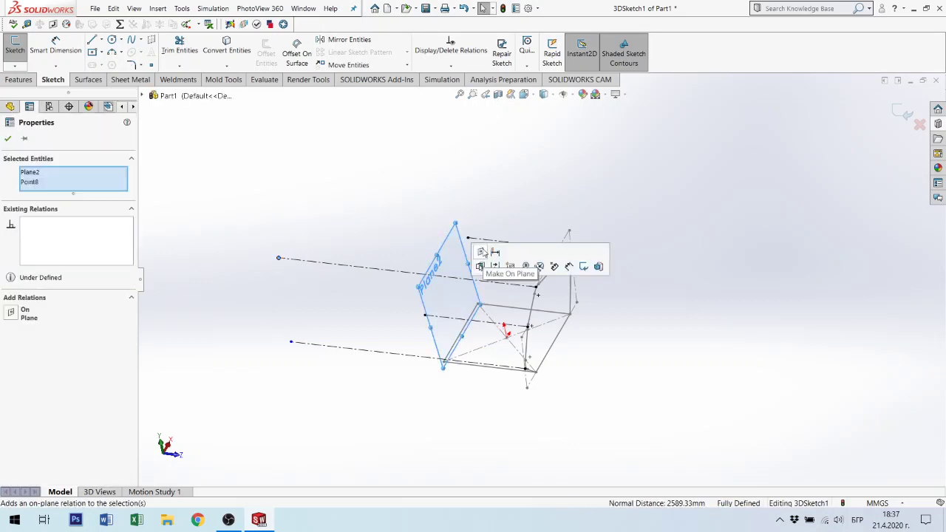
click(479, 266)
key(Escape)
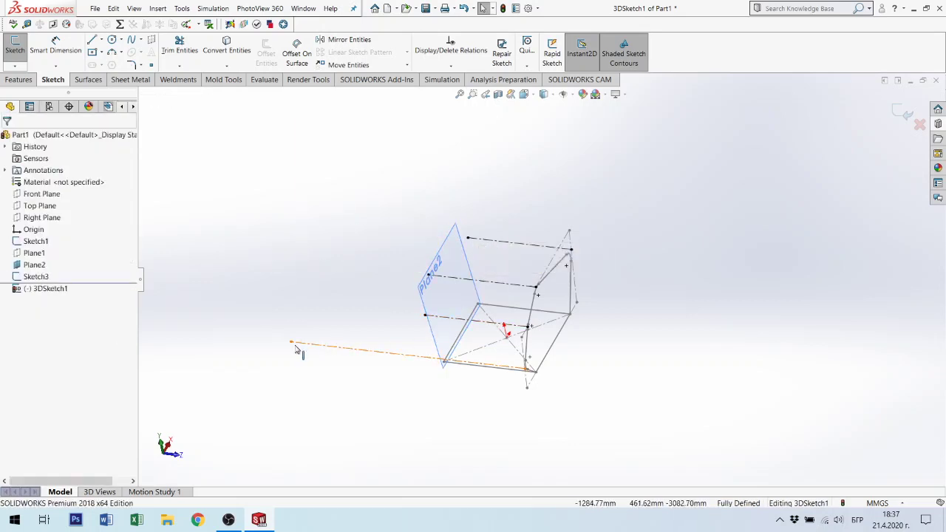
click(292, 343)
ctrl+click(462, 323)
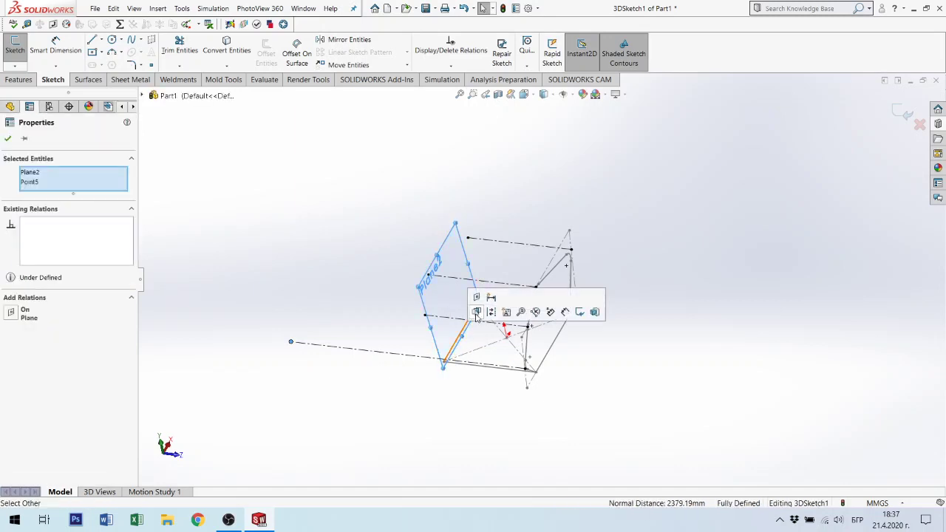
click(479, 310)
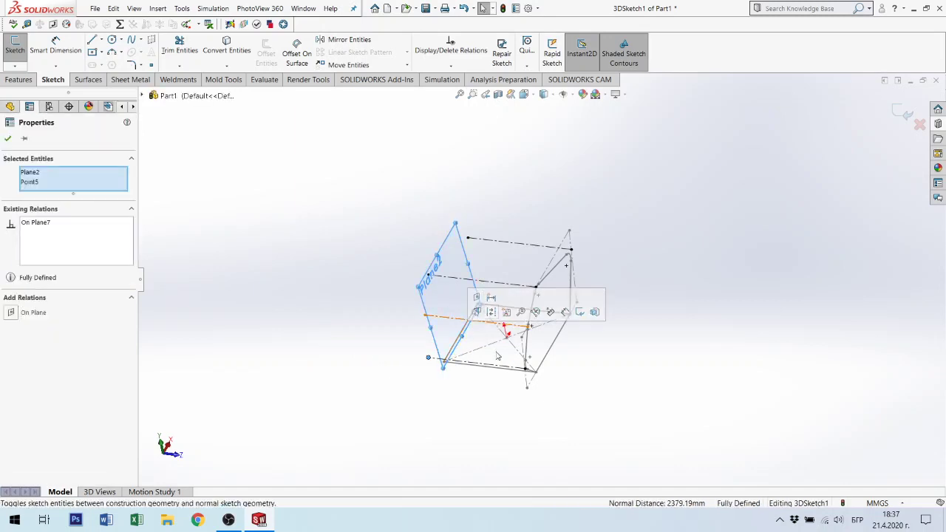
mouse_move(497, 354)
middle_down()
mouse_move(510, 355)
mouse_move(494, 333)
mouse_move(444, 348)
mouse_move(403, 292)
middle_up()
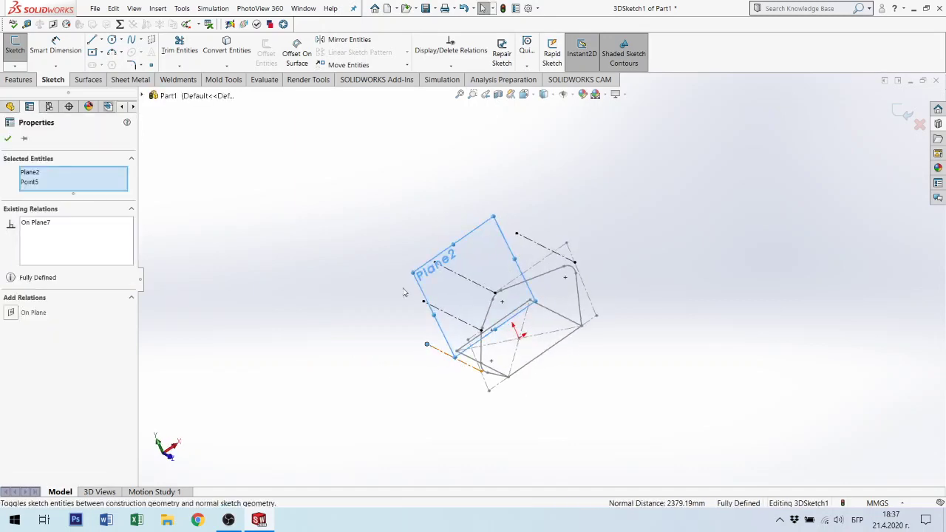
click(902, 113)
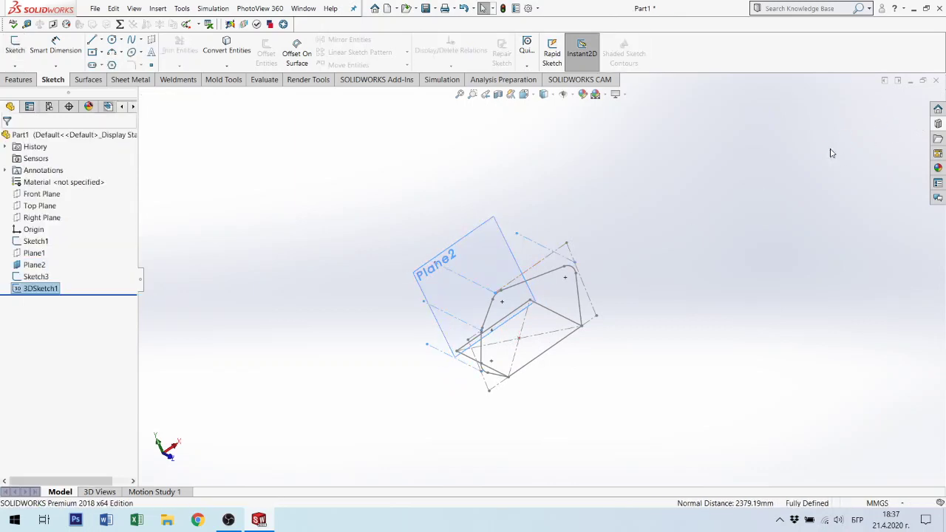
mouse_move(658, 280)
middle_down()
mouse_move(700, 226)
mouse_move(703, 247)
mouse_move(504, 251)
middle_up()
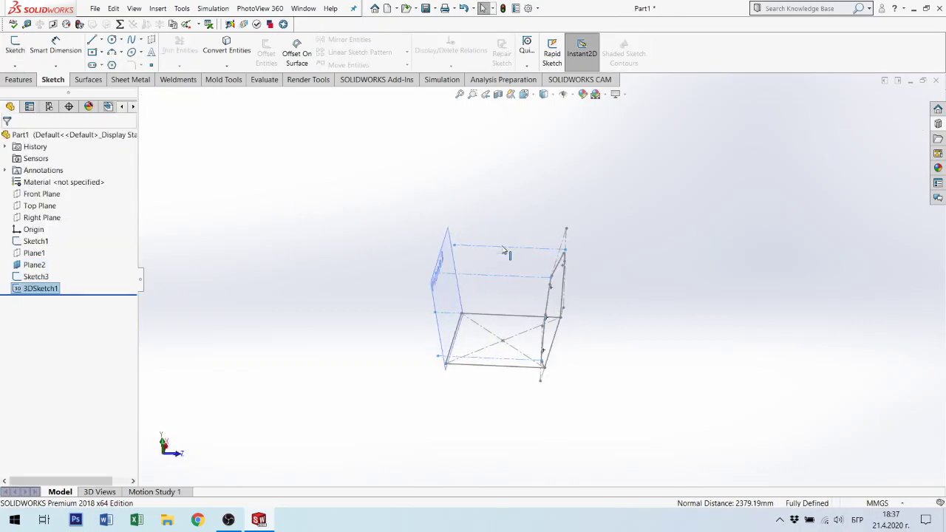
mouse_move(556, 288)
middle_down()
mouse_move(507, 240)
mouse_move(409, 262)
mouse_move(405, 300)
middle_up()
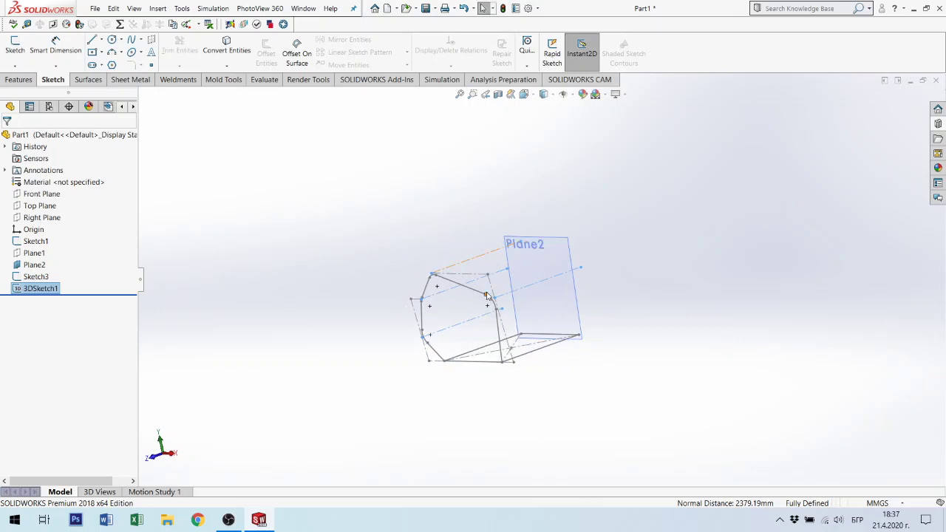
scroll(611, 278, down, 3)
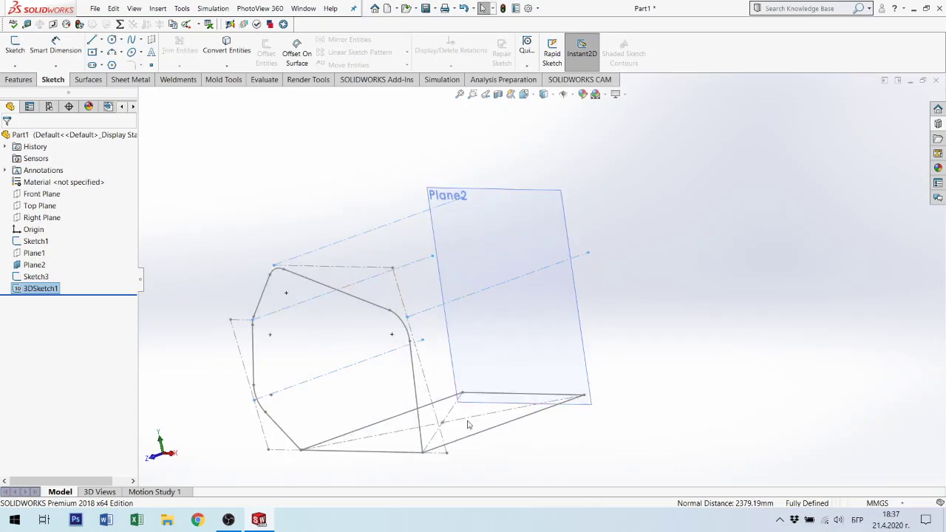
scroll(509, 418, up, 2)
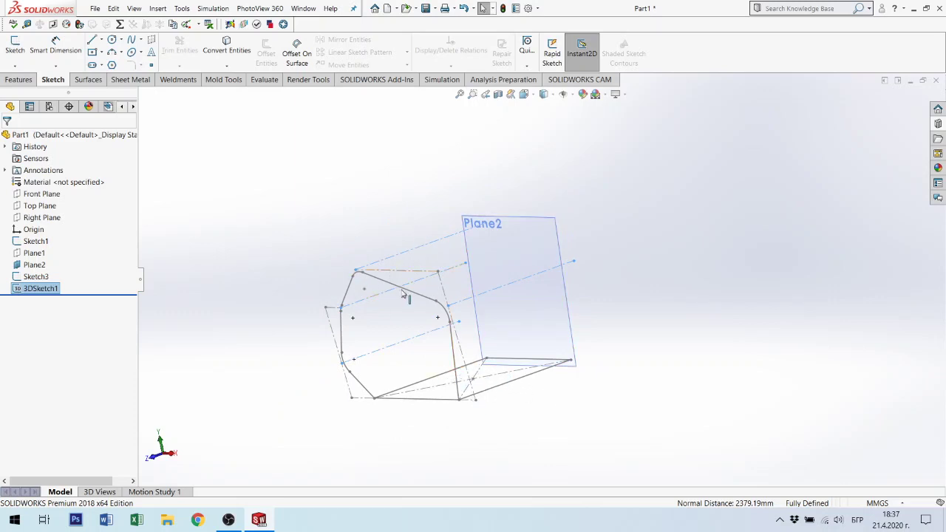
mouse_move(403, 294)
middle_down()
mouse_move(558, 275)
mouse_move(555, 285)
middle_up()
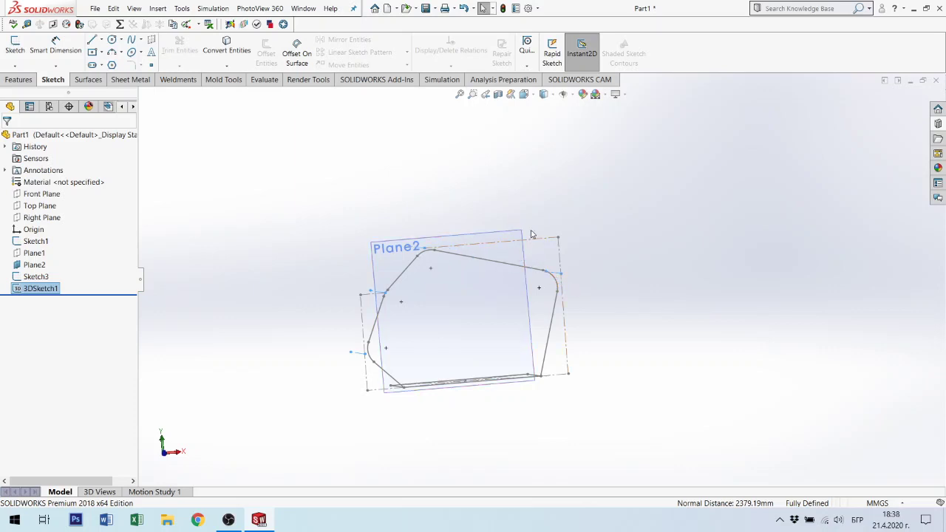
middle_drag(555, 339, 566, 359)
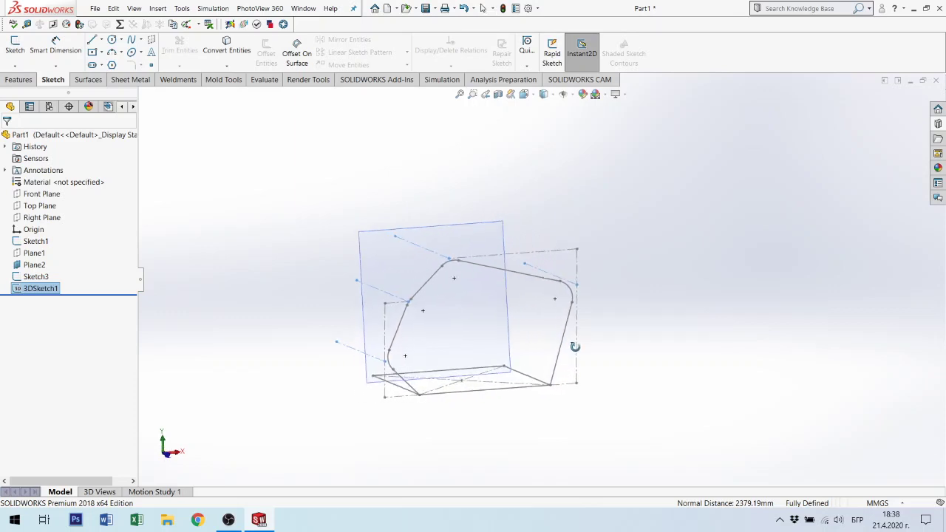
Hide the Sketch3 profile.
click(34, 265)
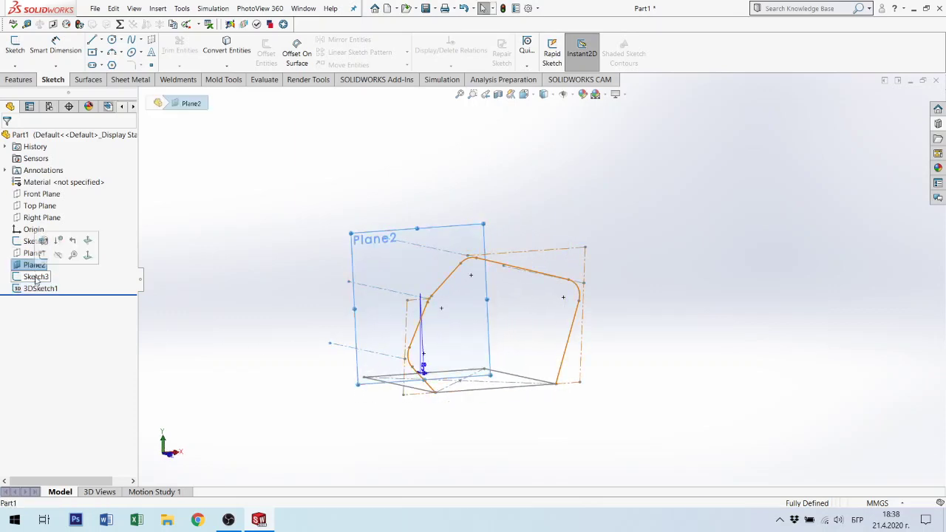
click(35, 277)
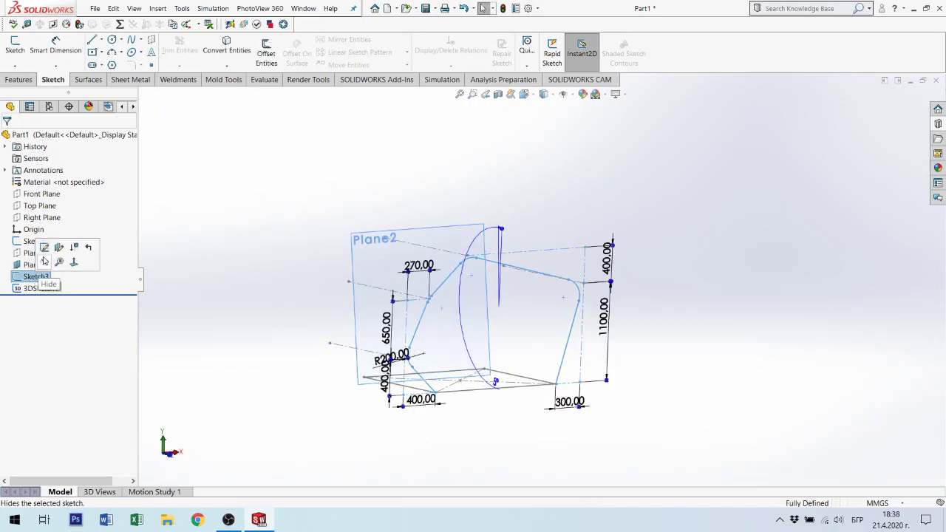
click(45, 262)
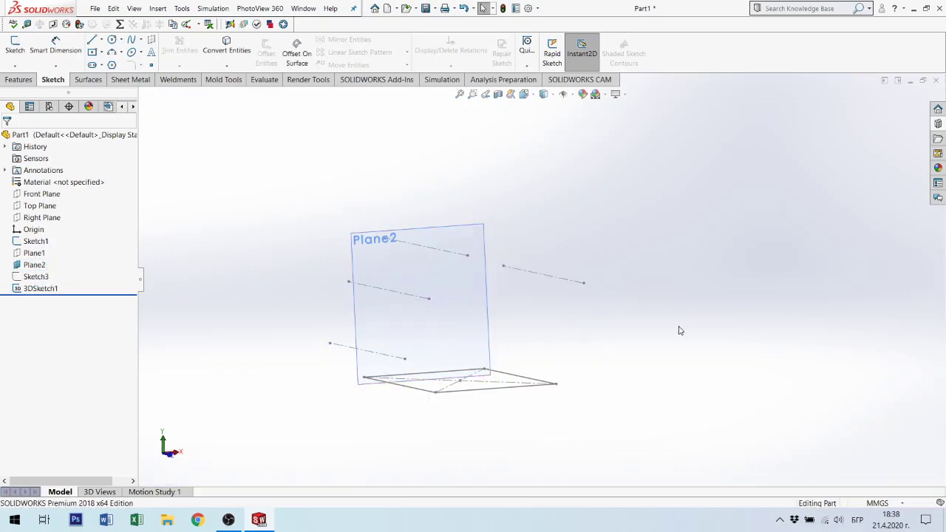
Start a new sketch, Sketch4, on Plane2.
mouse_move(544, 311)
middle_down()
mouse_move(575, 280)
mouse_move(562, 275)
mouse_move(533, 311)
mouse_move(514, 315)
middle_up()
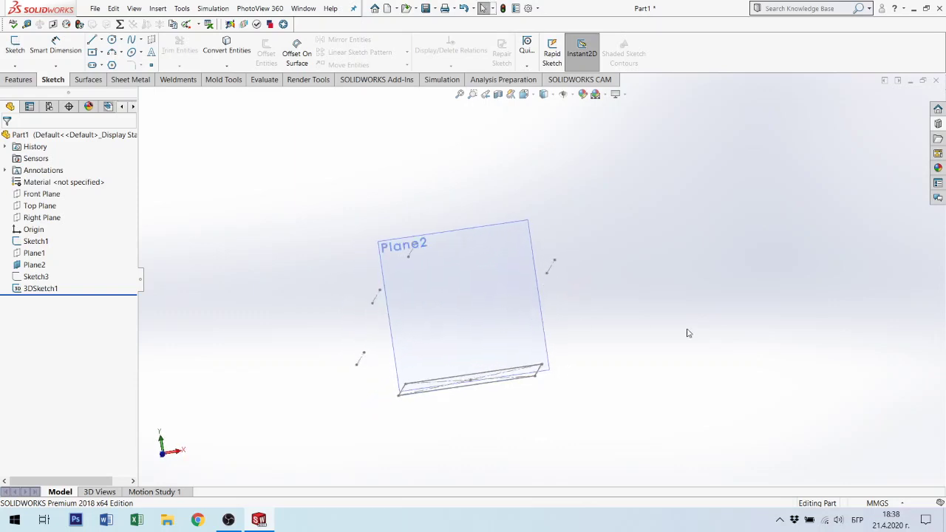
click(470, 306)
click(516, 272)
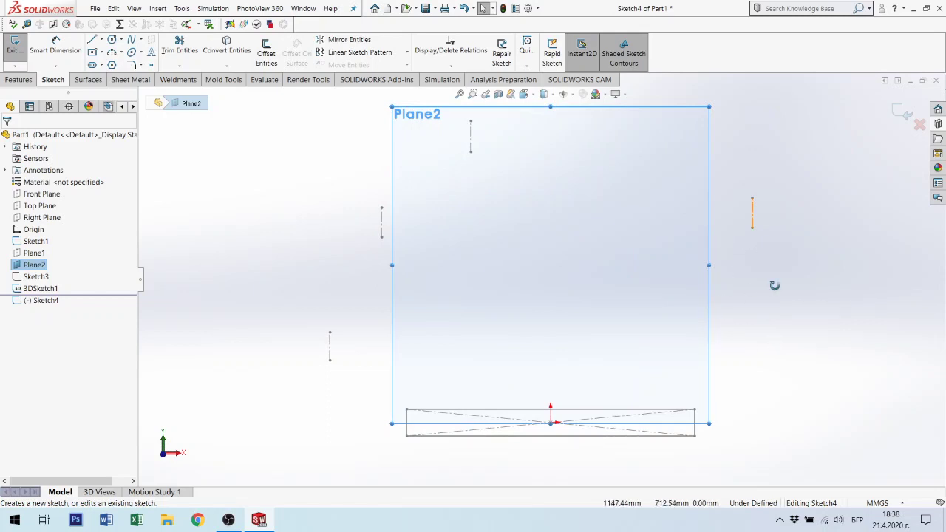
In Sketch4, draw a line from the base corner up to a 3D-sketch cross-line endpoint.
middle_drag(775, 286, 777, 289)
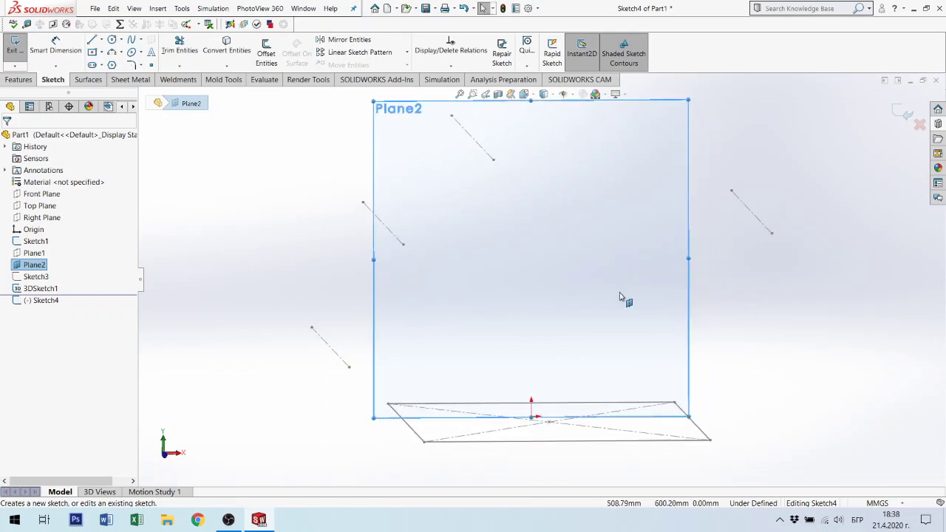
click(93, 40)
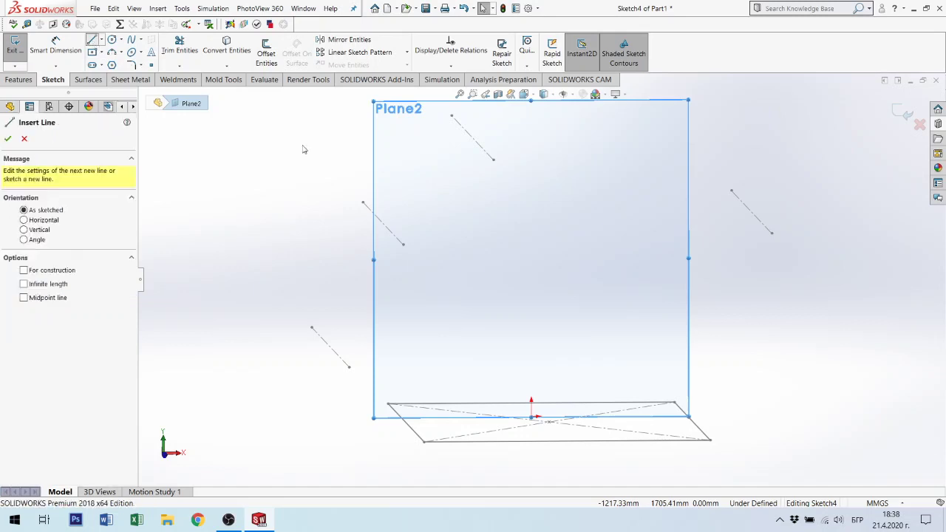
middle_drag(694, 413, 730, 424)
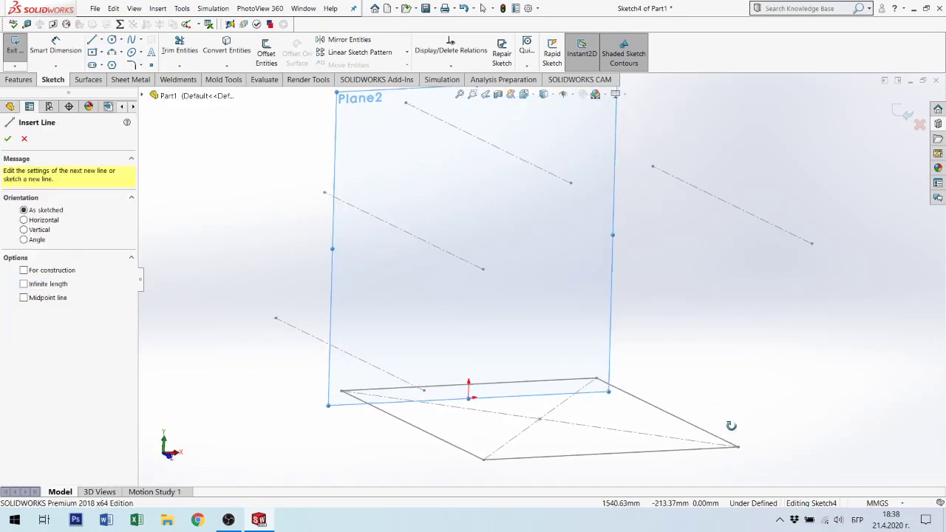
click(597, 381)
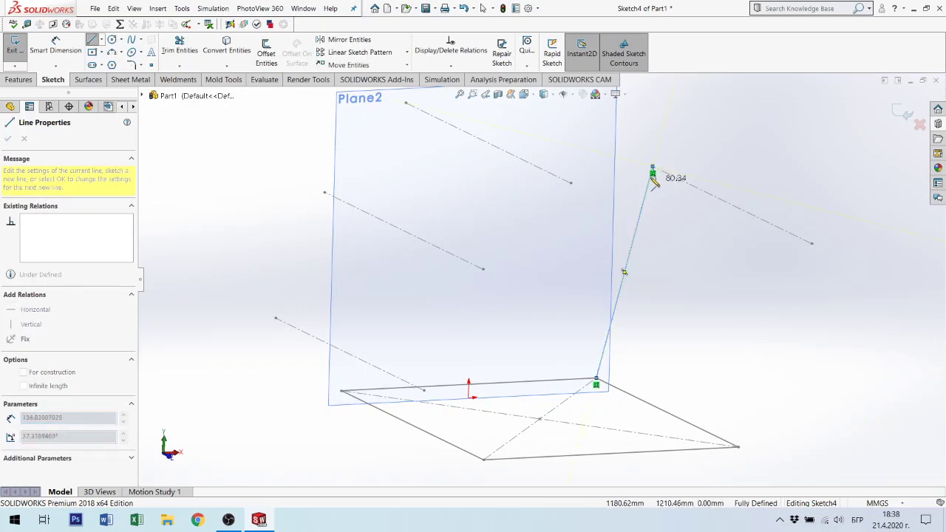
click(653, 171)
scroll(650, 176, up, 4)
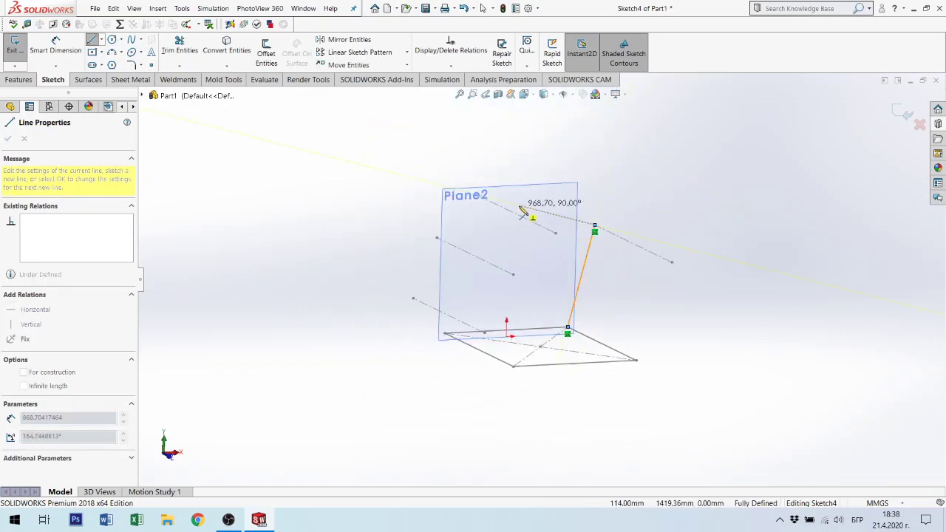
mouse_move(492, 205)
middle_down()
mouse_move(484, 162)
mouse_move(488, 214)
middle_up()
scroll(486, 214, down, 3)
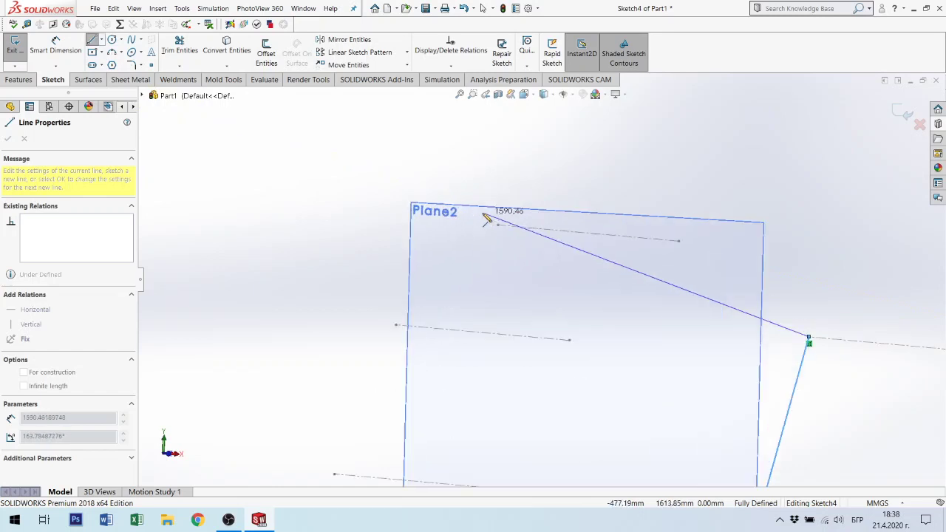
scroll(506, 222, down, 3)
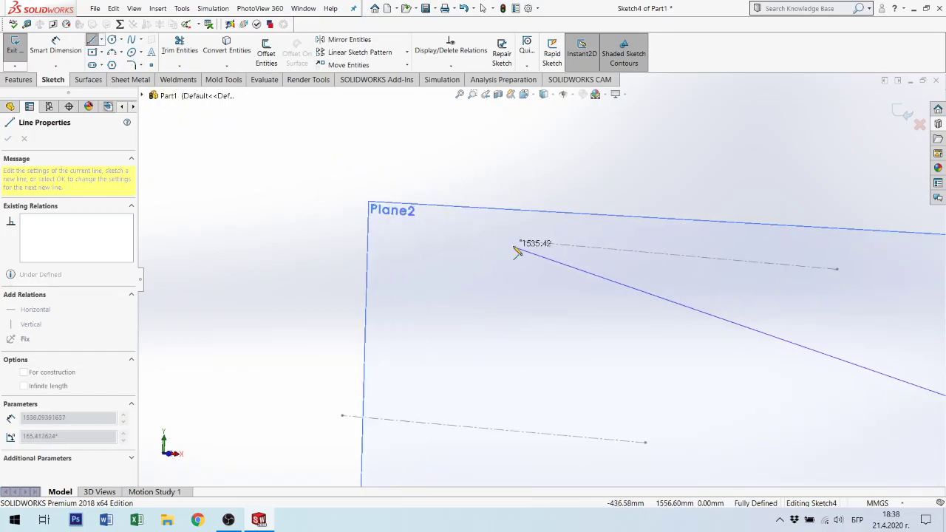
Continue the line chain through the remaining cross-line ends and close it at the base corner.
click(346, 420)
key(z)
key(z)
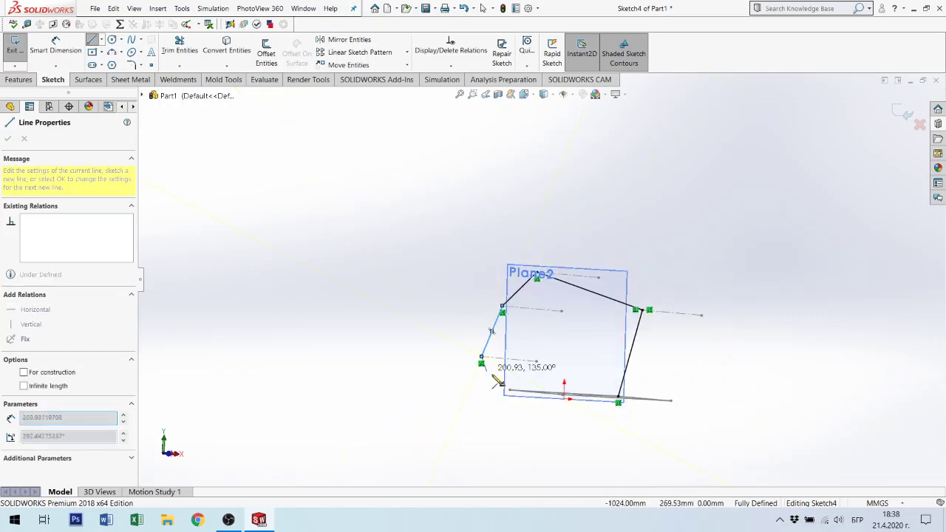
scroll(507, 369, down, 3)
scroll(518, 385, down, 3)
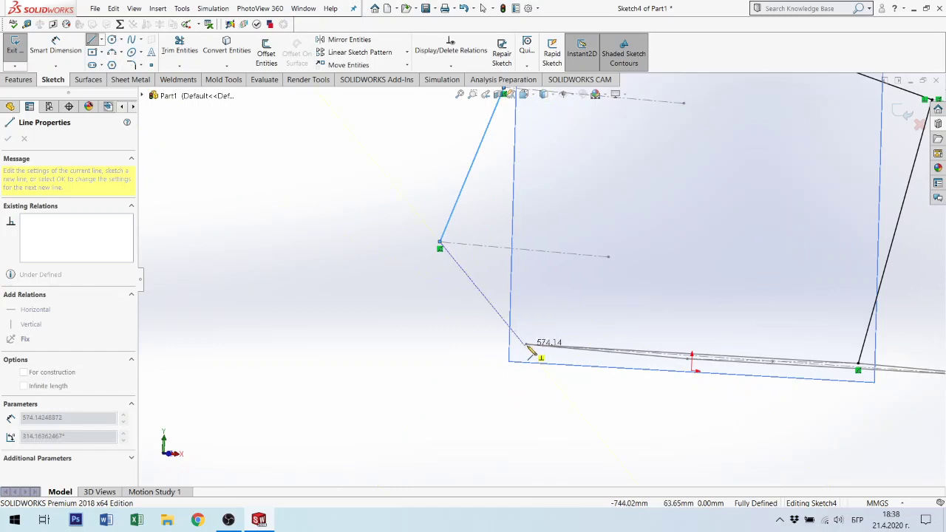
scroll(529, 348, down, 3)
scroll(535, 327, down, 1)
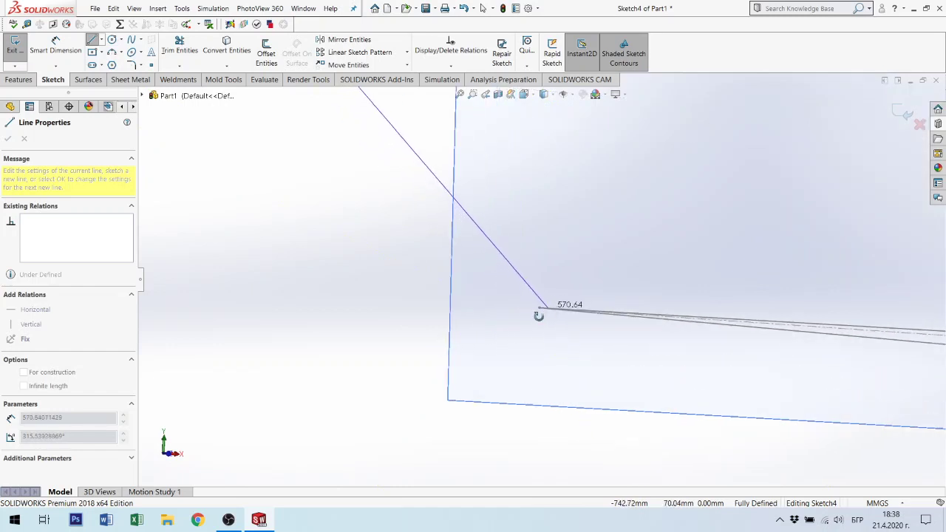
mouse_move(538, 312)
middle_down()
mouse_move(525, 374)
mouse_move(739, 169)
middle_up()
mouse_move(618, 102)
middle_down()
mouse_move(651, 122)
mouse_move(649, 196)
middle_up()
click(655, 173)
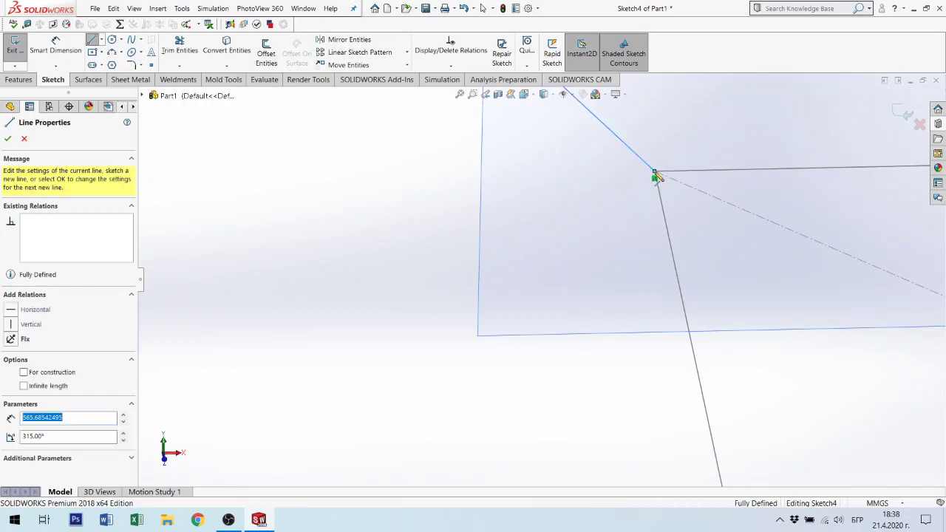
key(Escape)
mouse_move(771, 243)
middle_down()
mouse_move(717, 205)
mouse_move(644, 228)
mouse_move(681, 232)
middle_up()
Fillet the left, upper-left, top and right-hand profile corners with a 200 mm radius.
key(f)
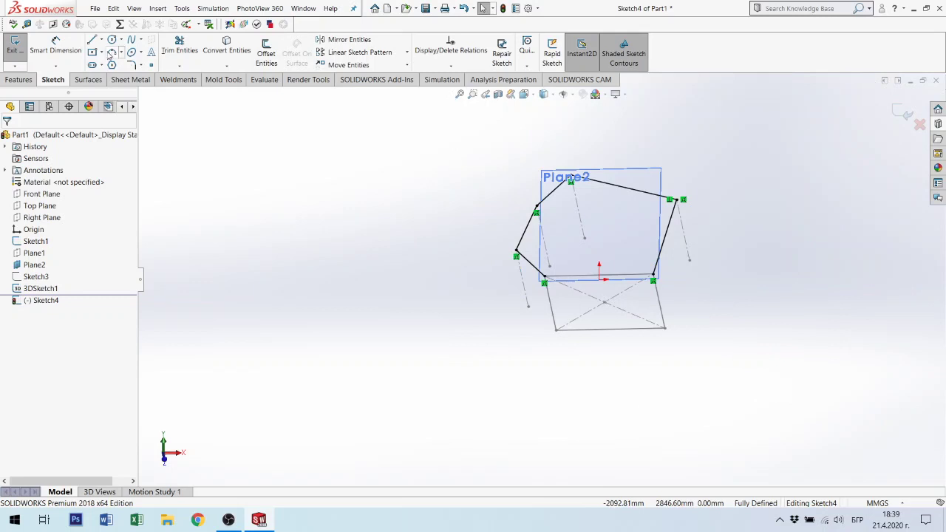
click(133, 65)
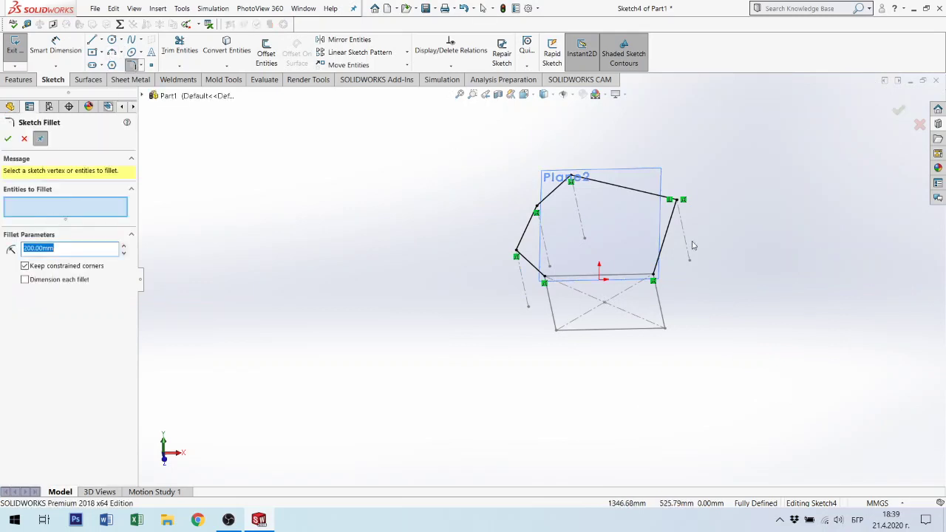
scroll(693, 245, down, 2)
click(427, 264)
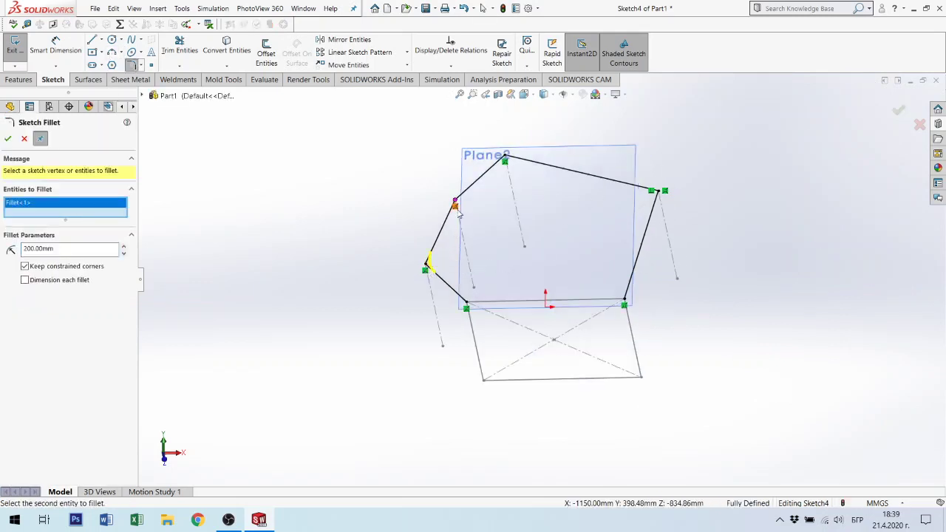
click(455, 201)
click(506, 158)
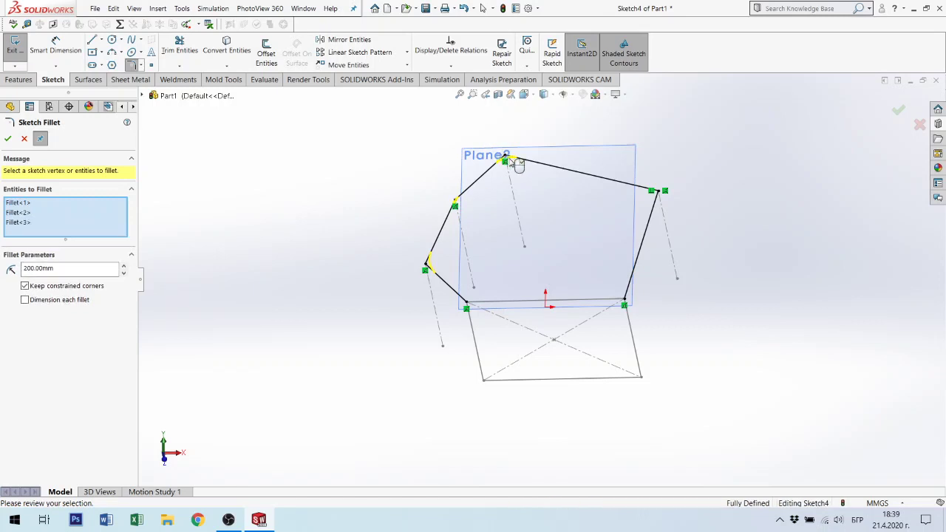
click(651, 195)
click(650, 191)
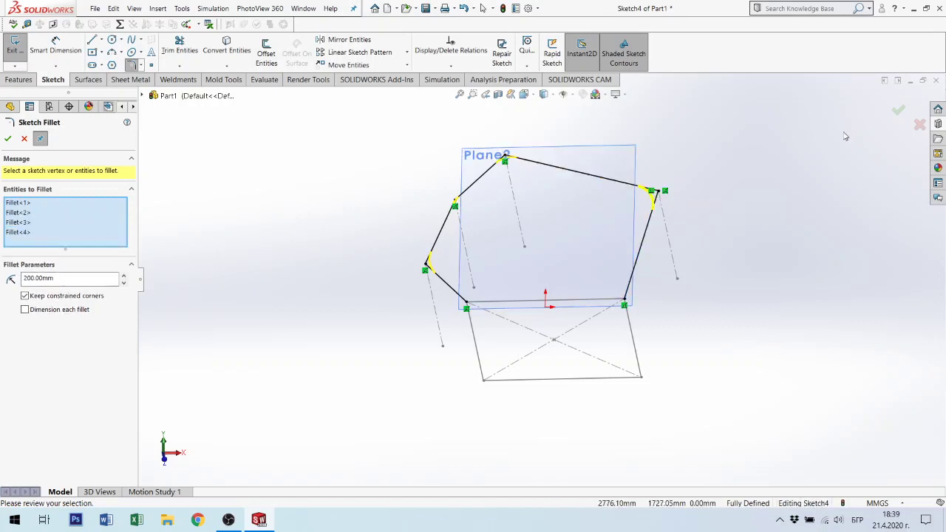
click(898, 111)
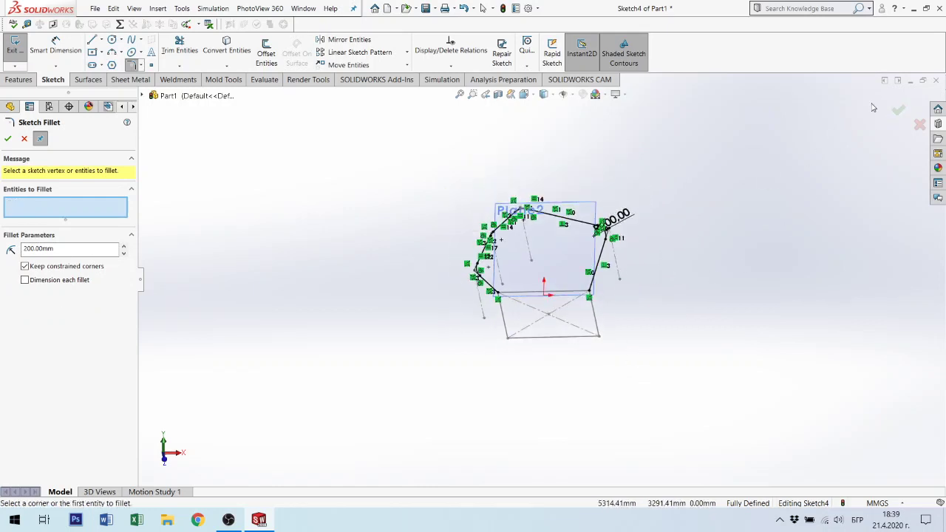
click(900, 111)
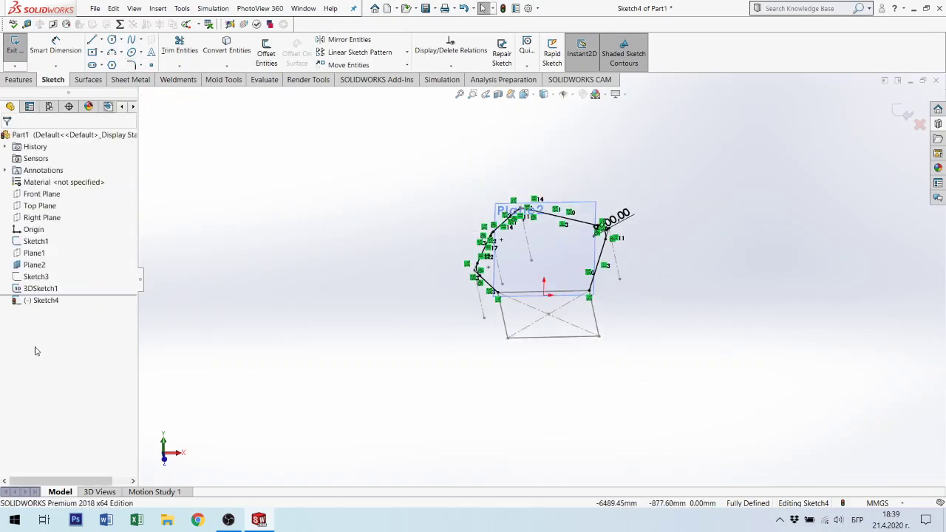
Hide Plane2 and show Sketch3 from the FeatureManager tree.
click(35, 265)
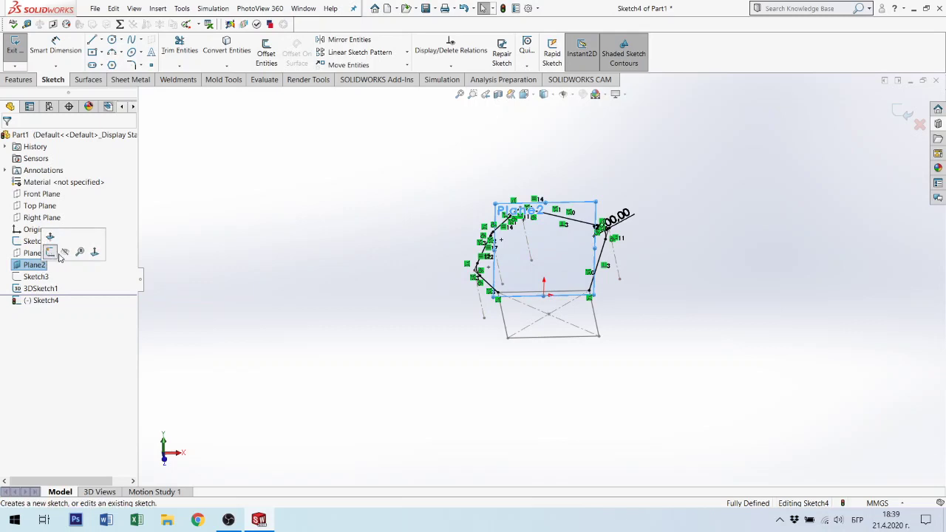
click(65, 253)
click(37, 277)
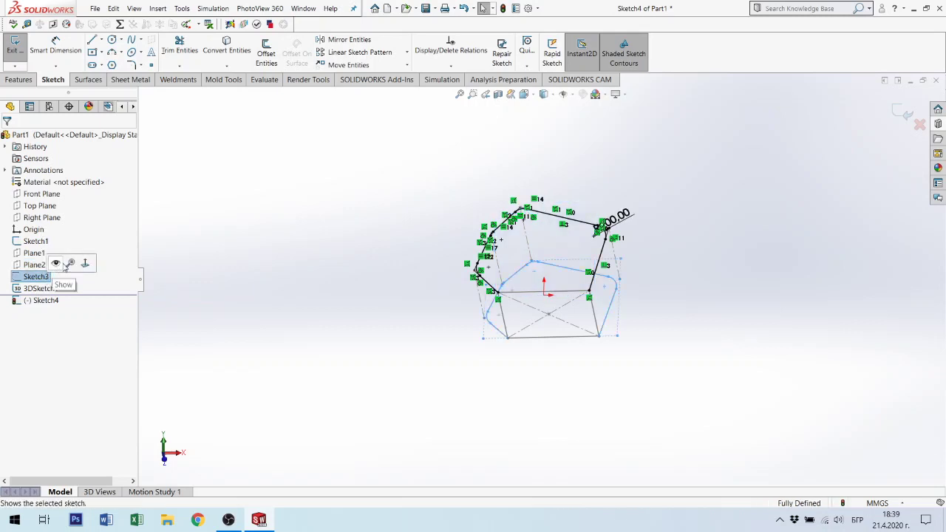
click(66, 265)
click(56, 263)
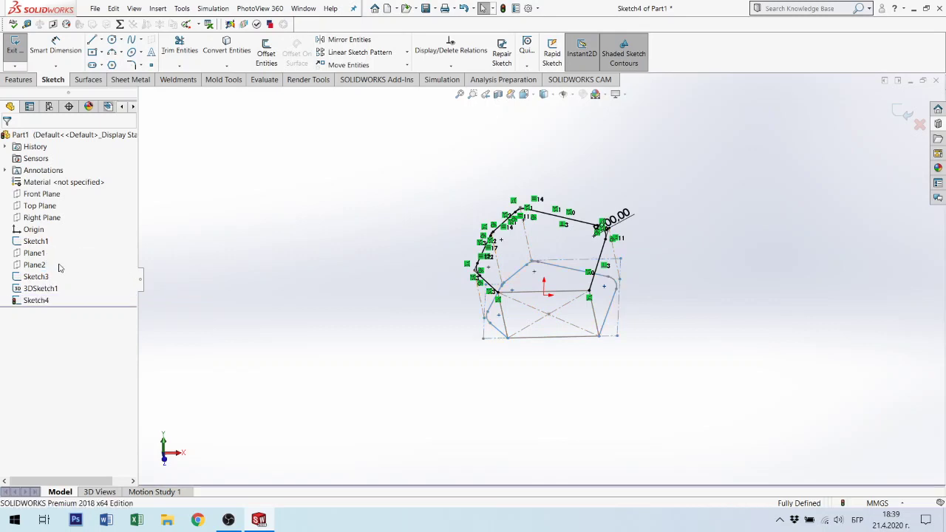
Exit Sketch4 and orbit the model toward a near-front view.
click(898, 113)
middle_drag(630, 235, 644, 188)
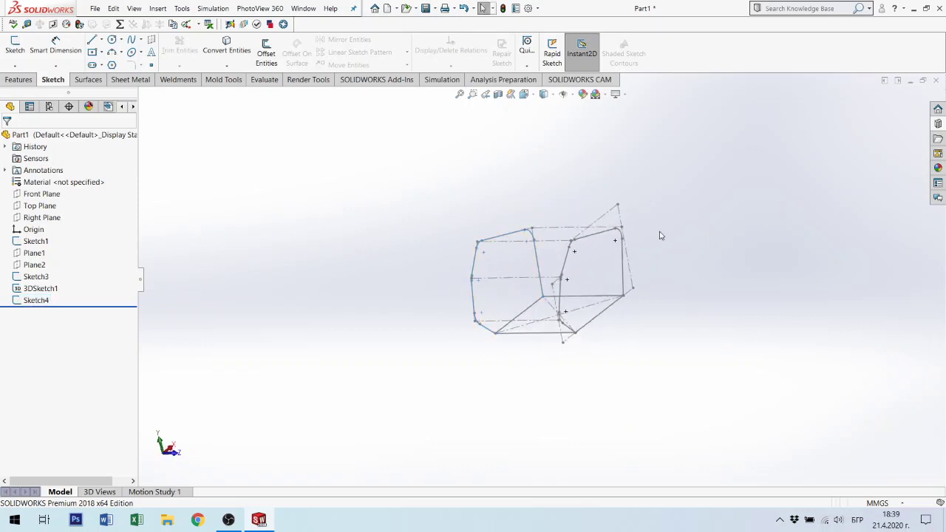
mouse_move(644, 188)
middle_down()
mouse_move(562, 231)
mouse_move(553, 221)
mouse_move(564, 207)
mouse_move(445, 215)
mouse_move(478, 241)
middle_up()
scroll(543, 281, down, 2)
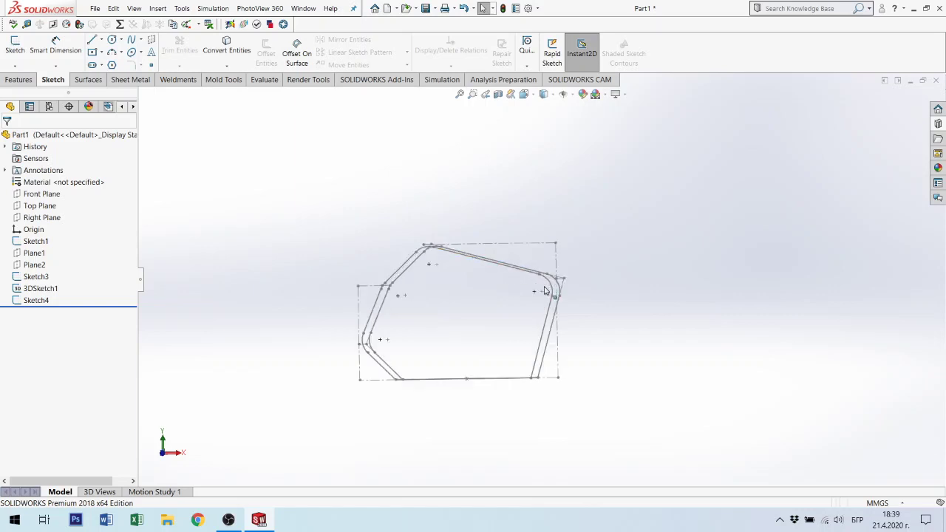
scroll(548, 287, down, 3)
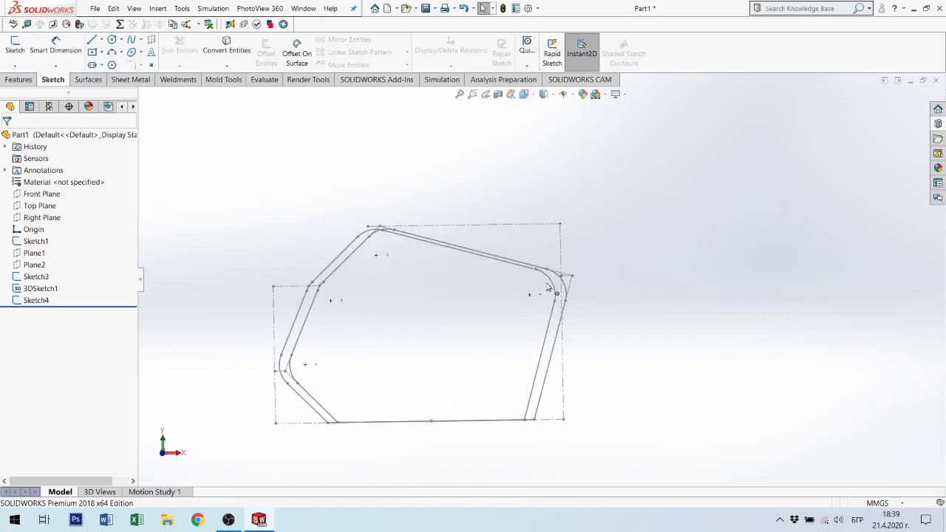
Open Sketch3 for editing, leaving its 1100 height dimension unchanged.
click(40, 278)
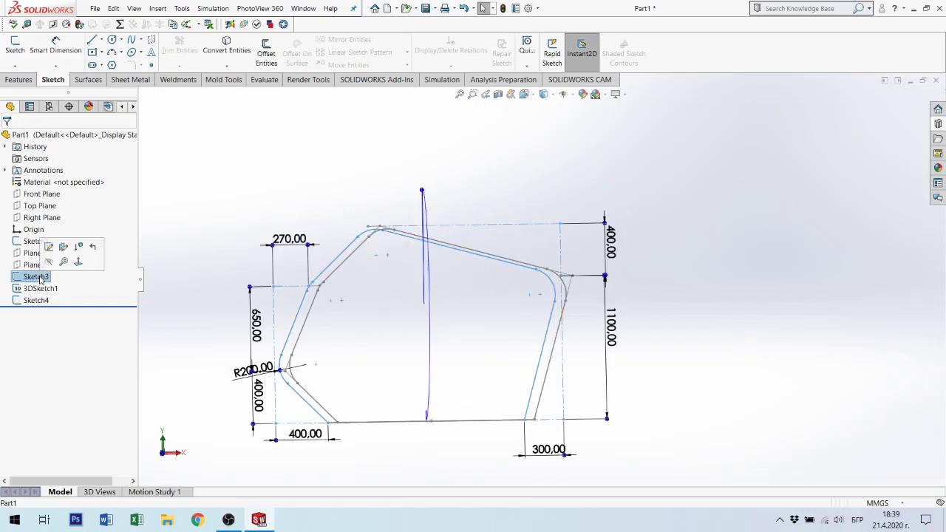
click(54, 249)
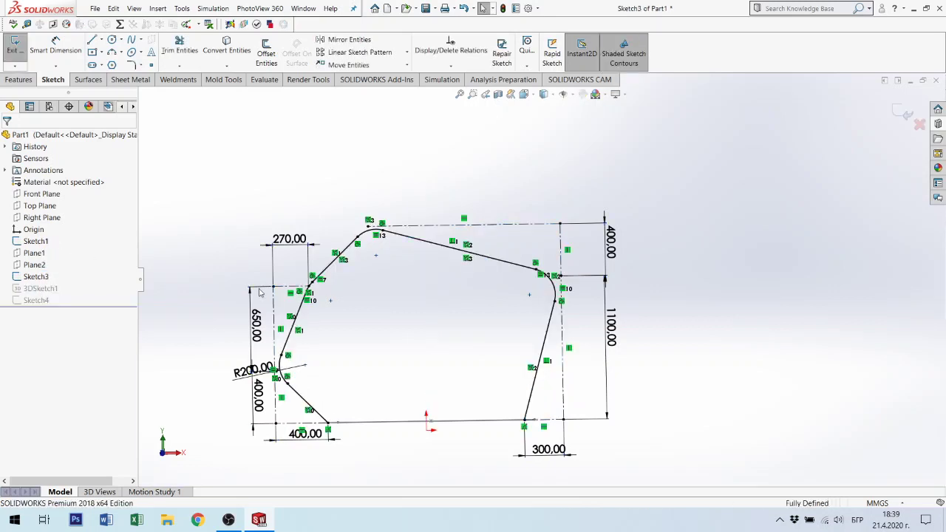
click(623, 339)
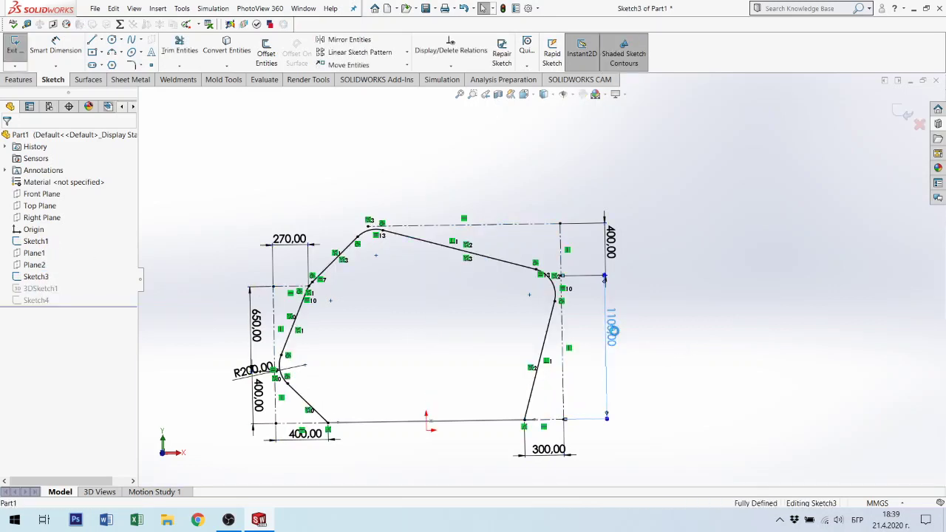
double_click(613, 332)
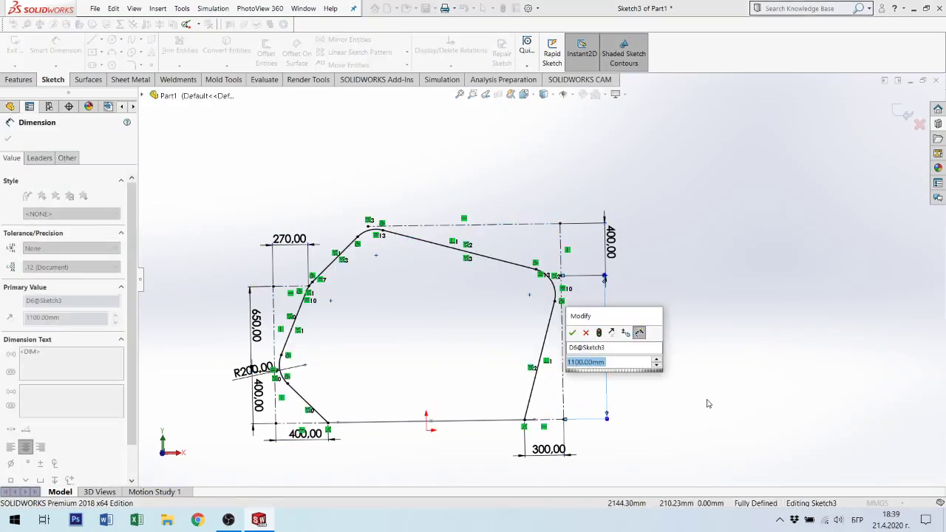
click(655, 289)
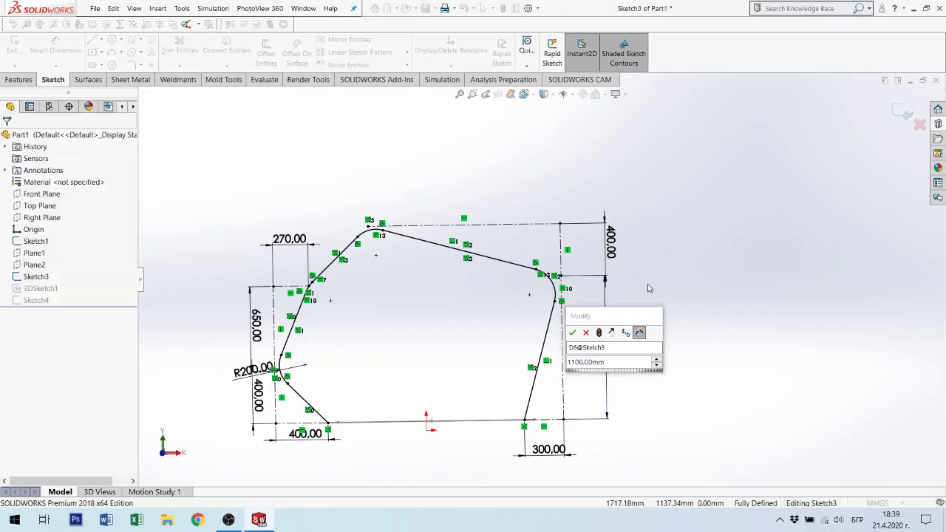
click(586, 332)
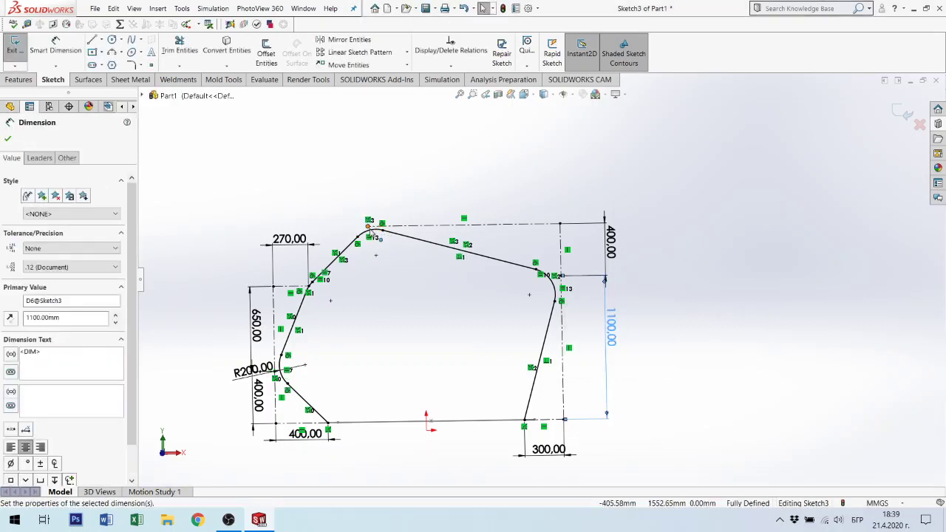
click(661, 281)
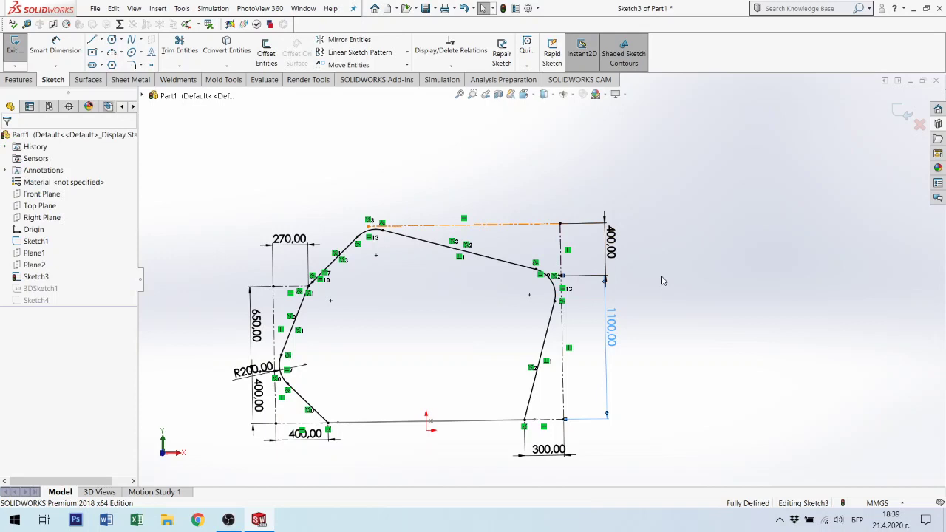
Delete the upper-right 400 mm dimension from Sketch3.
click(614, 243)
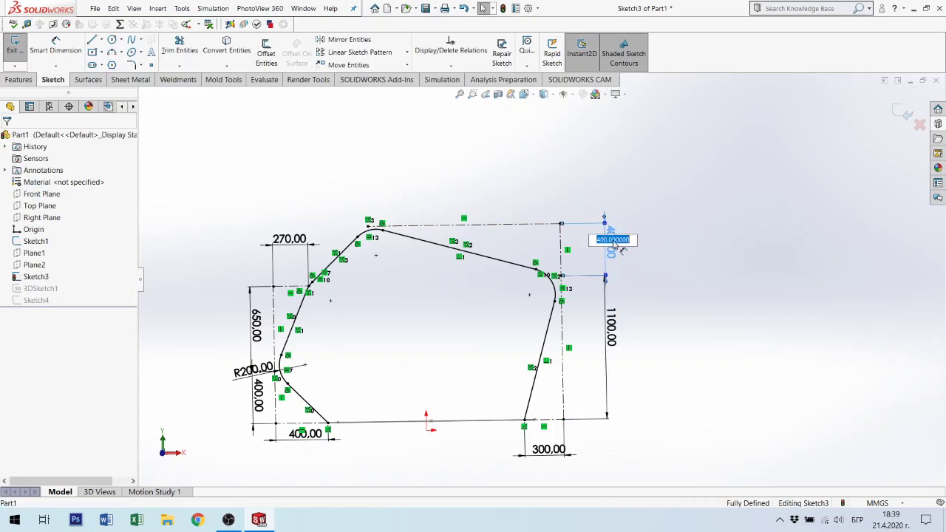
click(645, 285)
click(612, 262)
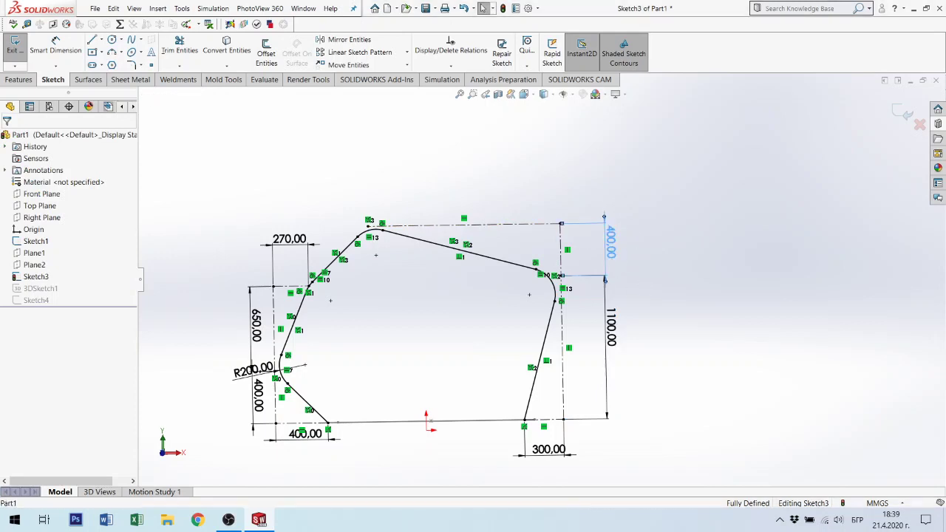
click(673, 269)
click(605, 221)
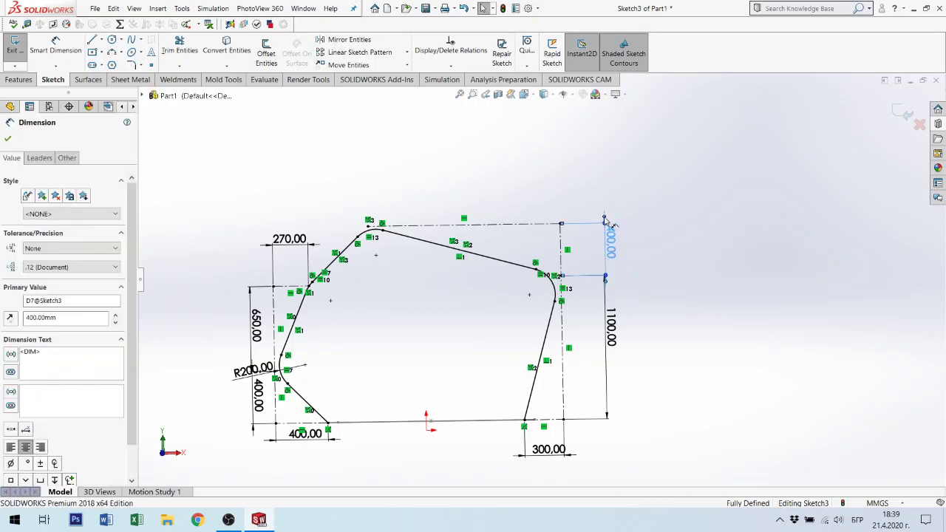
key(Delete)
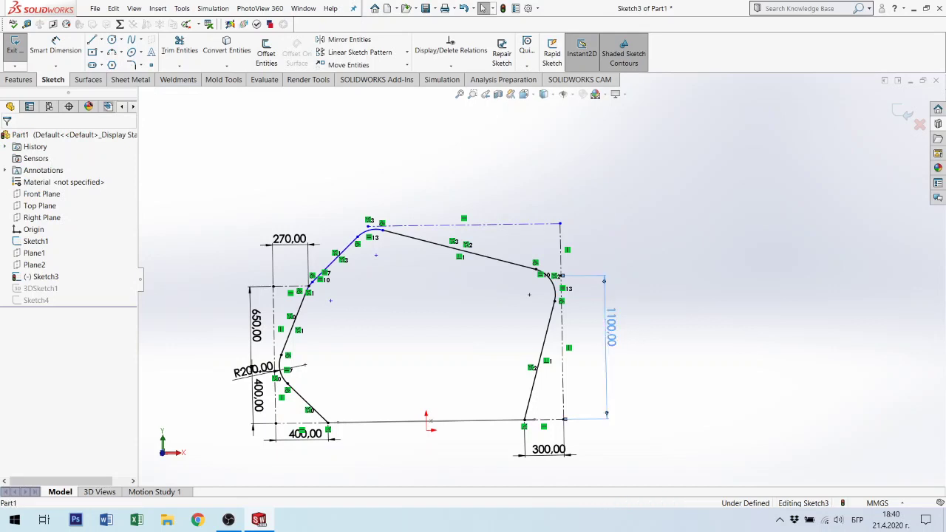
Change Sketch3's 1100 height dimension to 1600 mm.
double_click(612, 328)
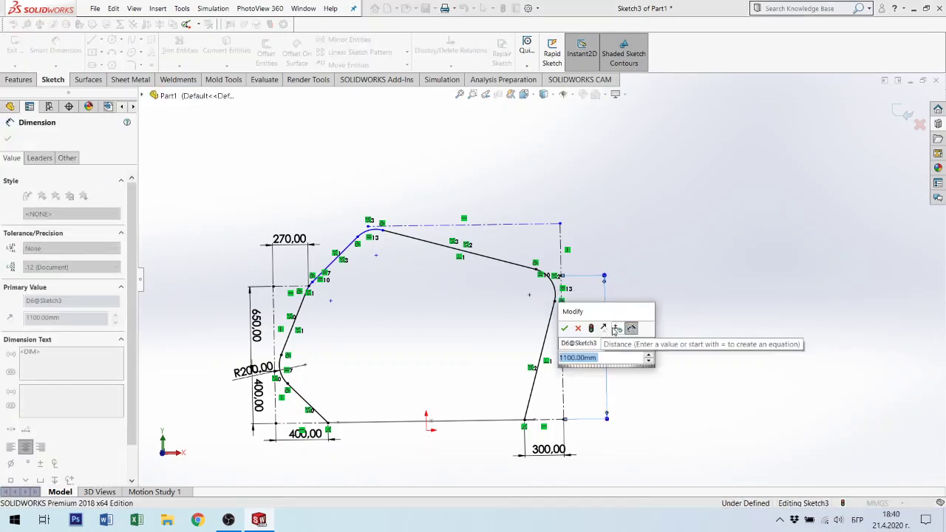
text(1)
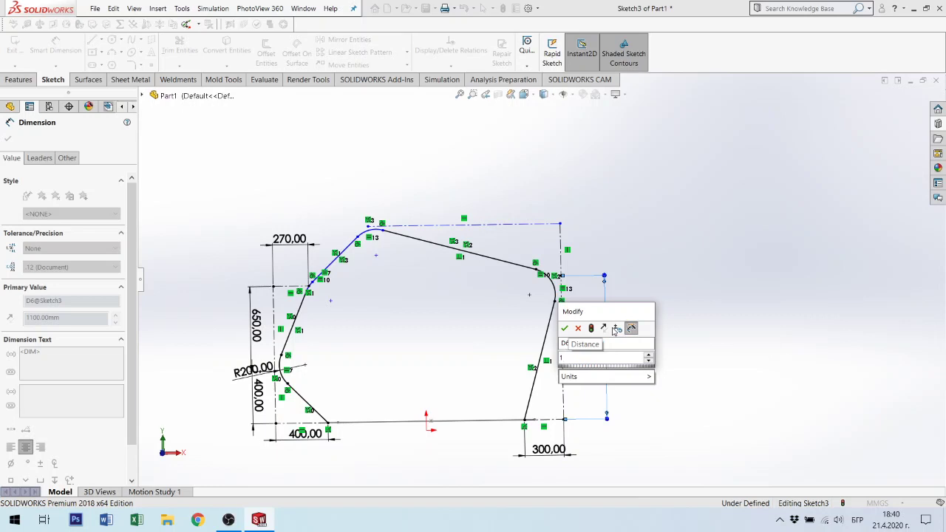
text(600)
key(Return)
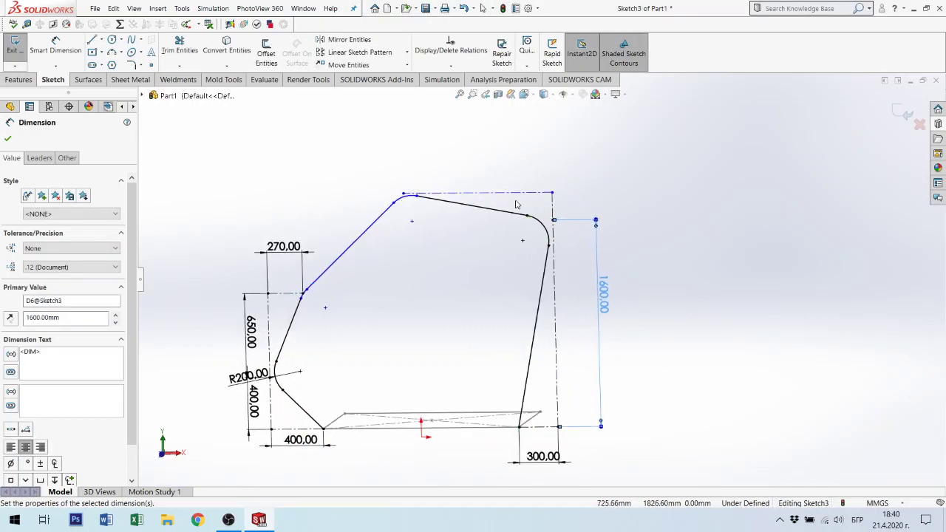
scroll(555, 210, down, 3)
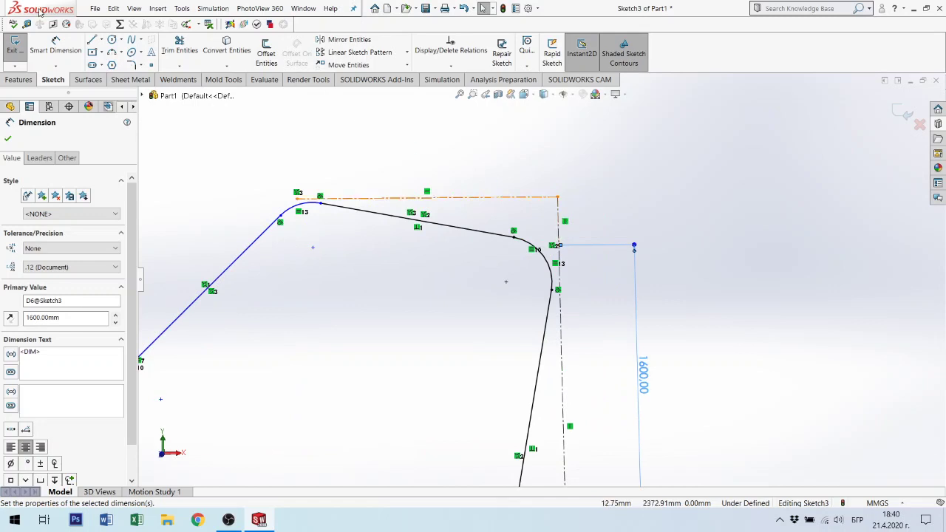
Dimension the top vertical construction line to 190 mm.
click(55, 45)
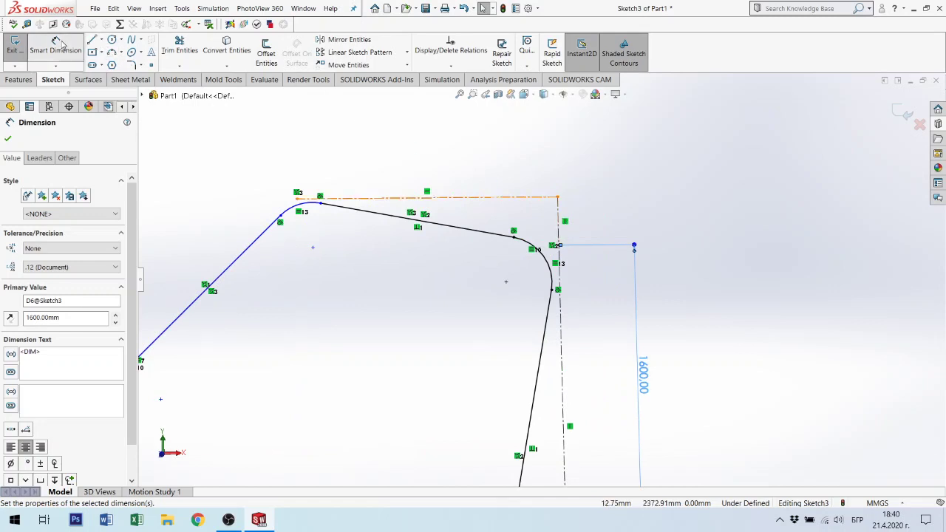
click(565, 223)
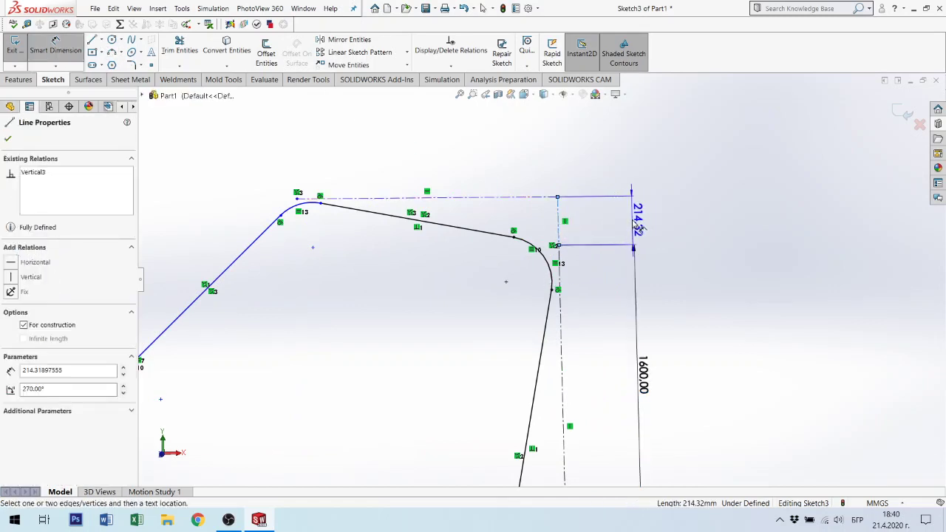
click(632, 225)
text(190)
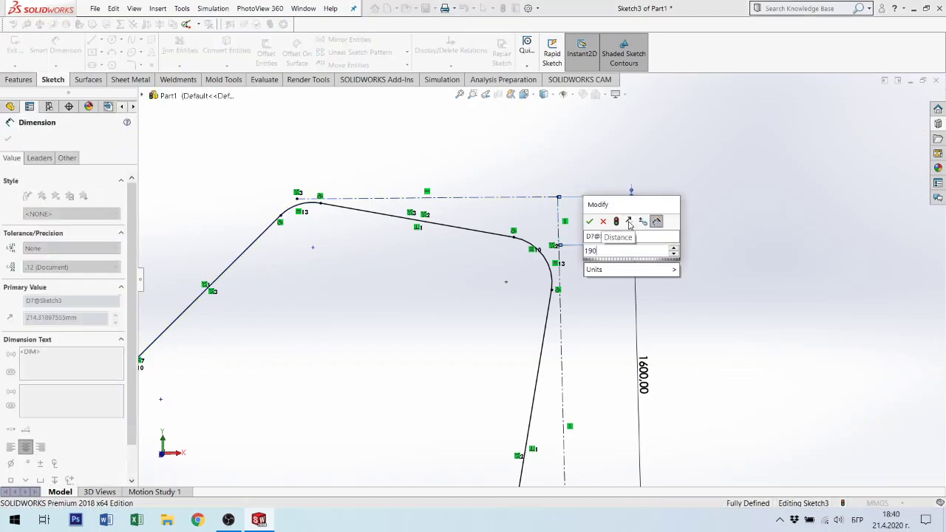
key(Return)
scroll(410, 397, up, 5)
mouse_move(410, 397)
middle_down()
mouse_move(507, 367)
mouse_move(675, 239)
middle_up()
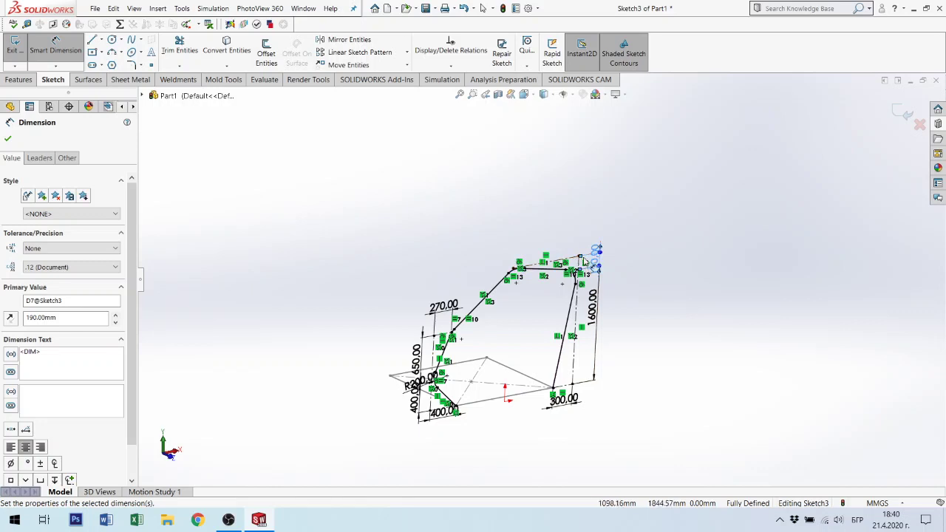
scroll(584, 292, down, 3)
middle_drag(582, 302, 569, 259)
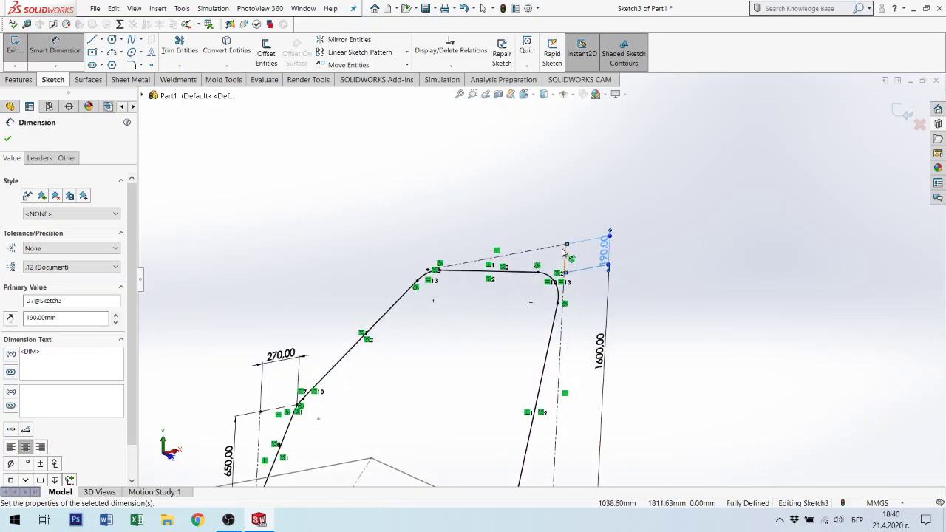
Exit Sketch3 and orbit the frame to see the 1600 mm profile beside Sketch4.
click(894, 114)
scroll(710, 290, up, 3)
mouse_move(710, 290)
middle_down()
mouse_move(554, 234)
mouse_move(323, 233)
middle_up()
mouse_move(375, 307)
middle_down()
mouse_move(320, 310)
mouse_move(414, 252)
middle_up()
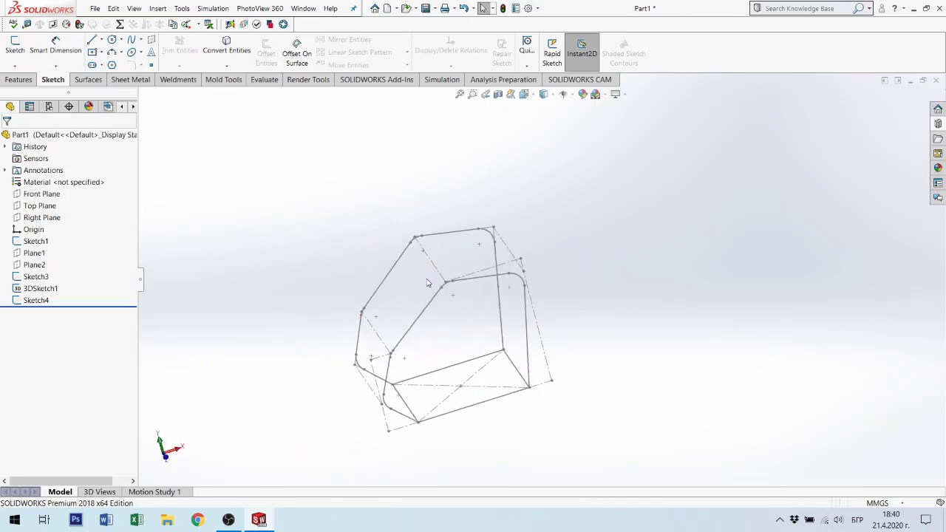
scroll(541, 276, down, 2)
mouse_move(535, 334)
middle_down()
mouse_move(558, 321)
mouse_move(531, 364)
middle_up()
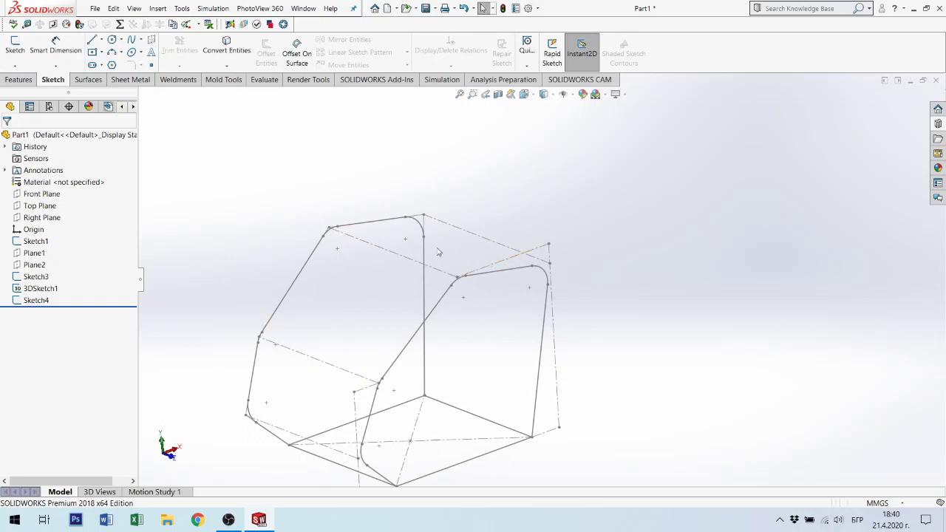
click(93, 42)
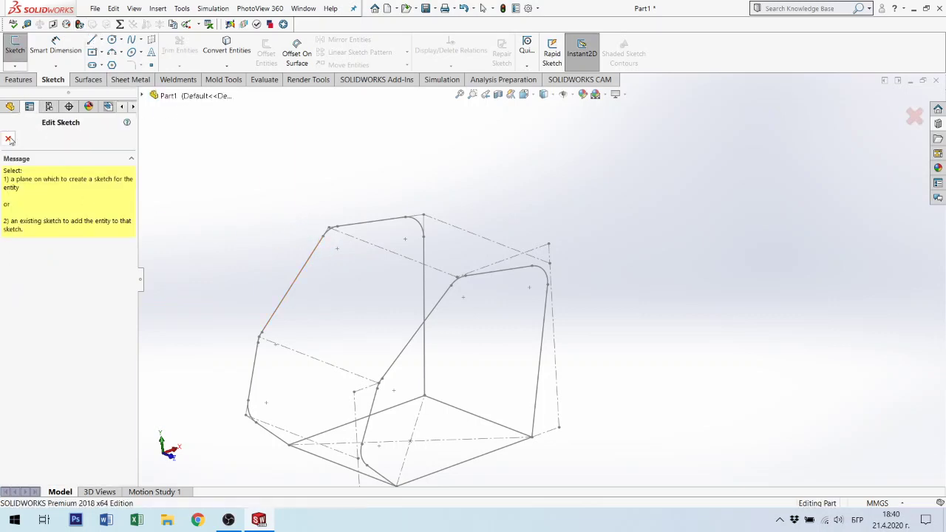
click(9, 139)
Start a new 3D sketch and draw a cross line from the vertical frame edge to the opposite profile.
click(15, 66)
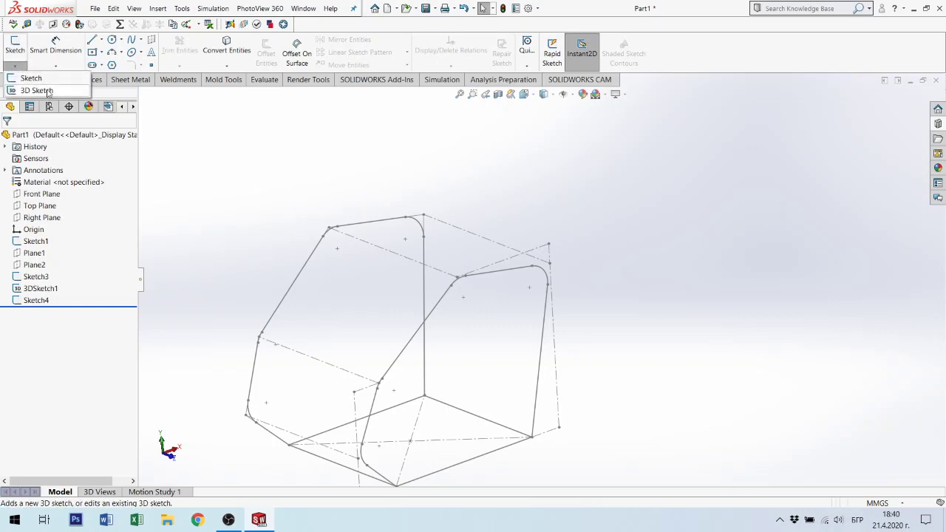
click(36, 90)
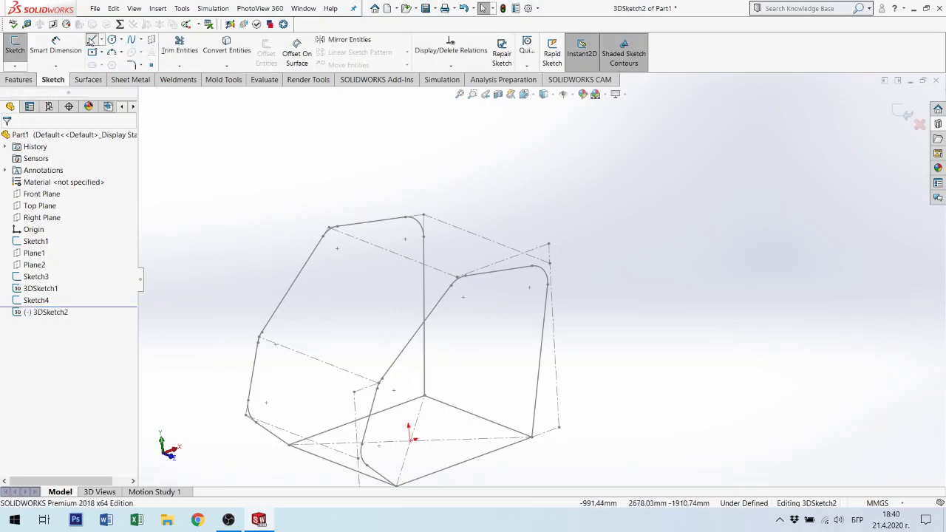
click(89, 41)
click(426, 352)
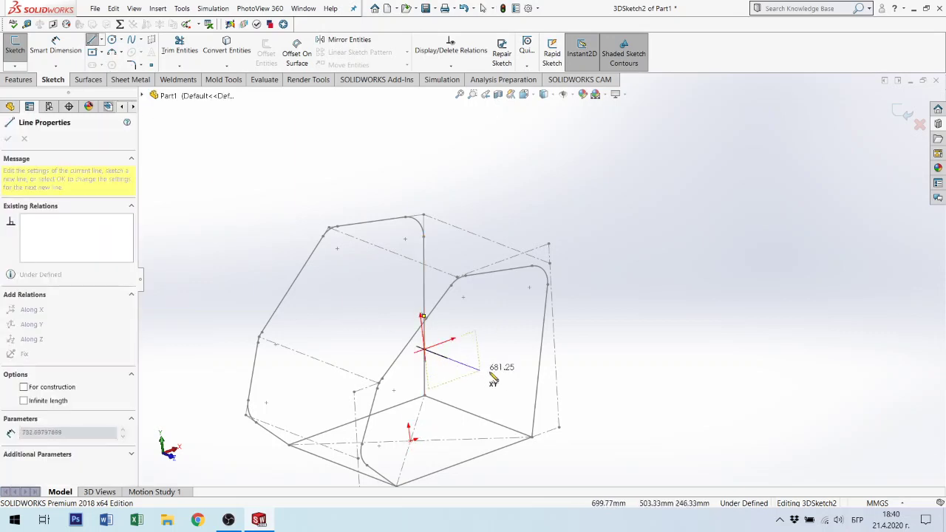
click(537, 392)
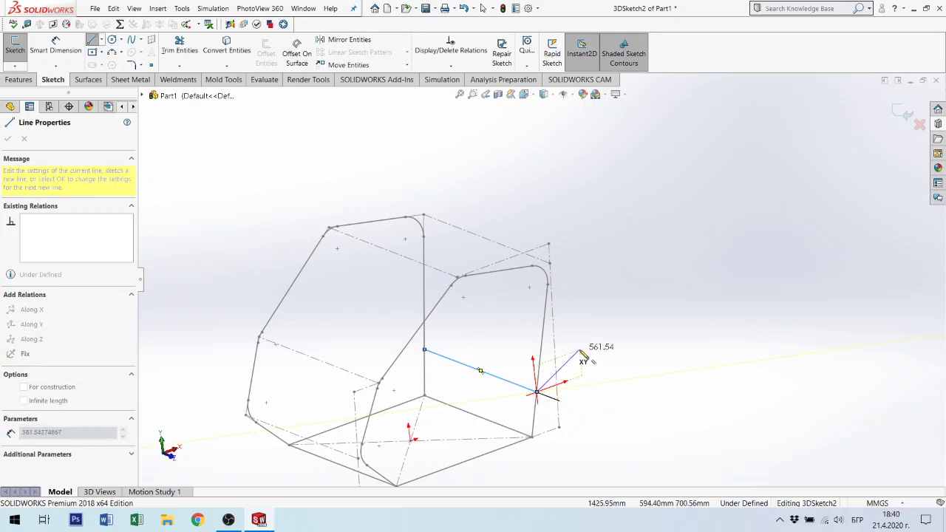
key(Escape)
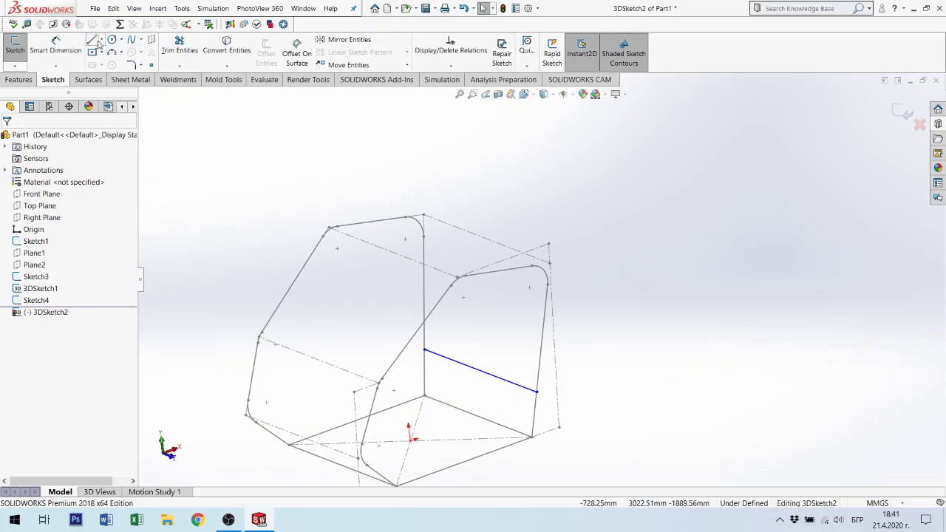
Draw cross lines joining the upper-right and upper-left corners of the two profiles.
click(93, 42)
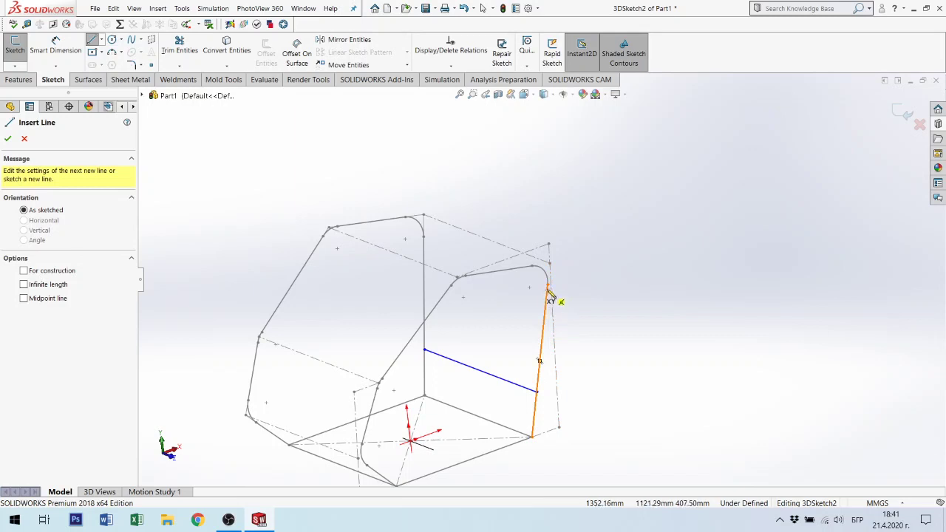
click(549, 289)
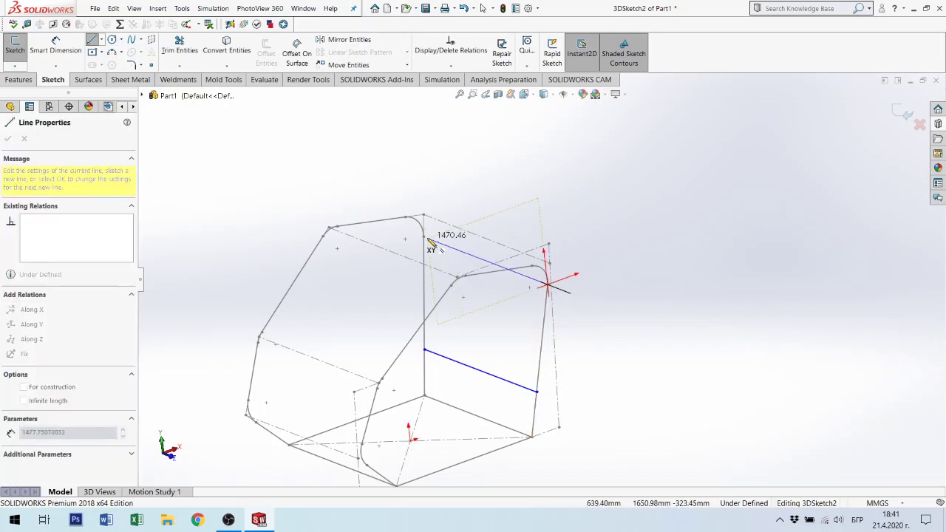
click(425, 238)
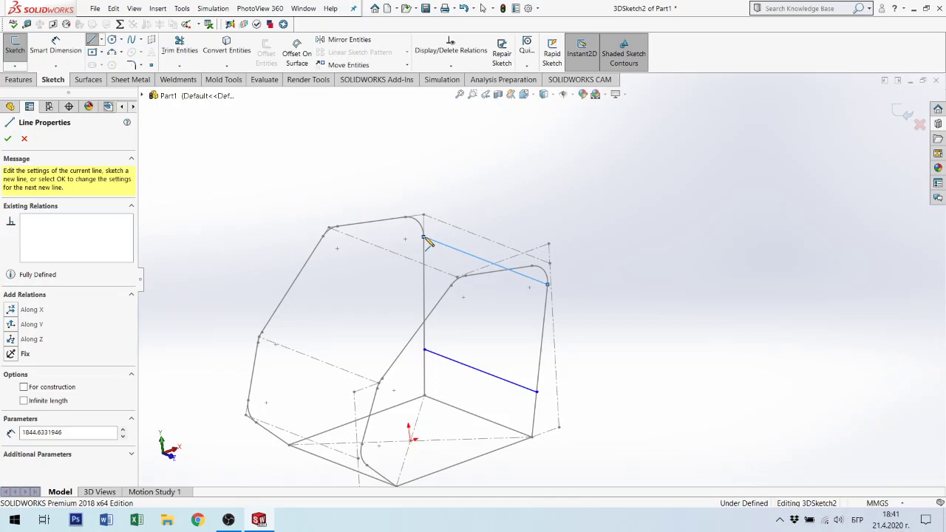
key(Escape)
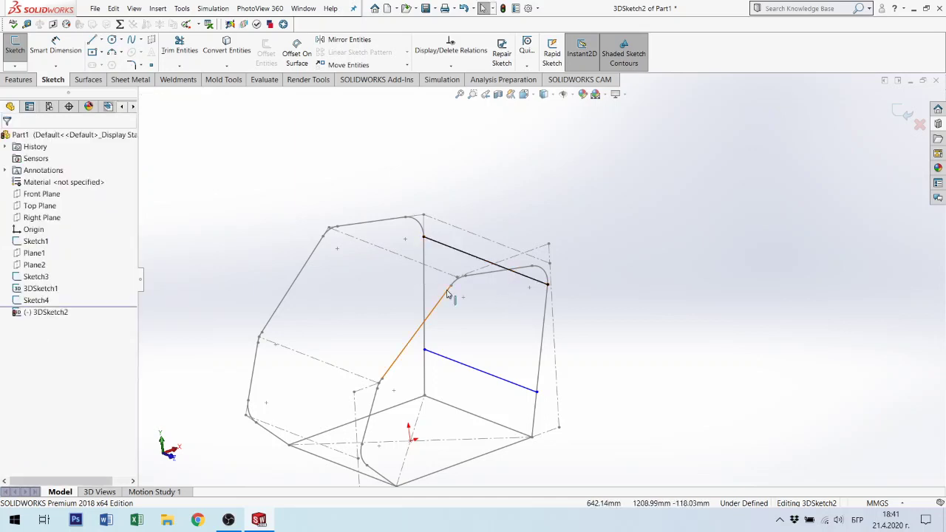
click(92, 40)
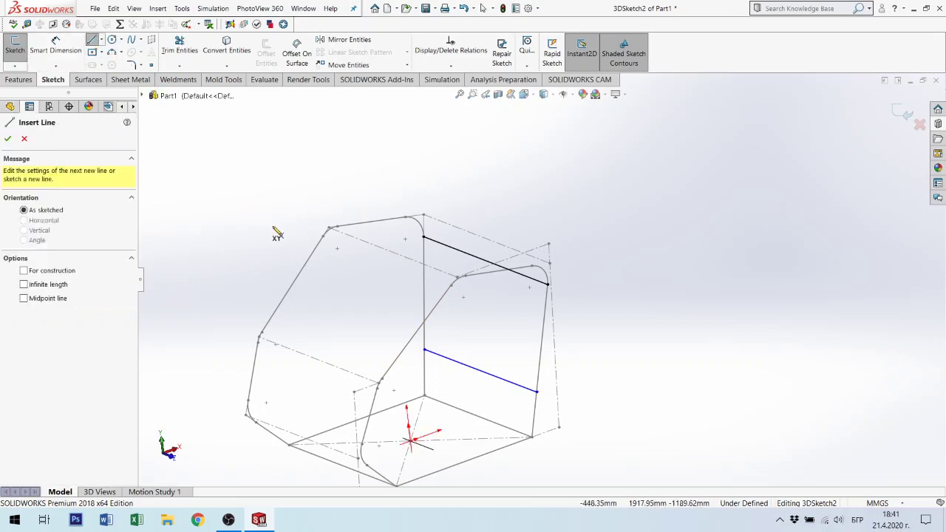
click(319, 249)
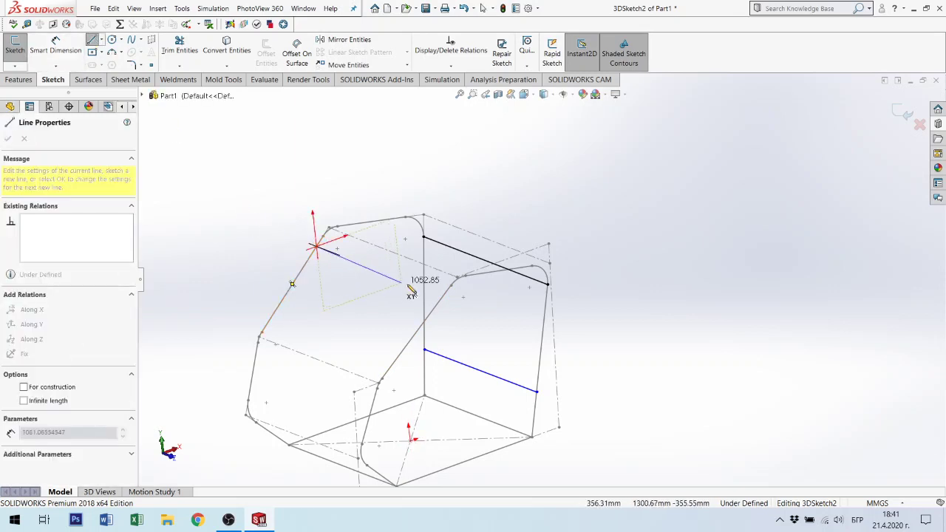
click(447, 292)
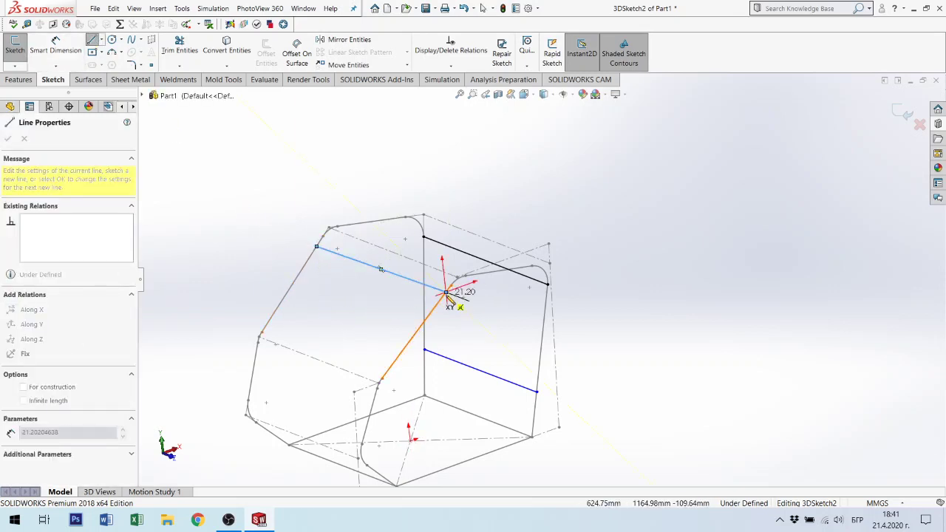
key(Escape)
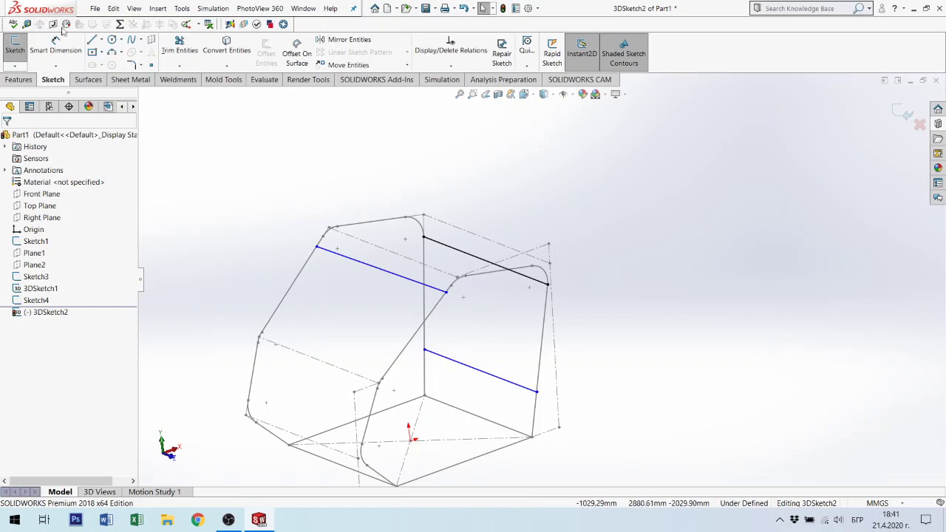
Draw two lower cross lines between the lower-left and bottom-left profile corners.
click(93, 41)
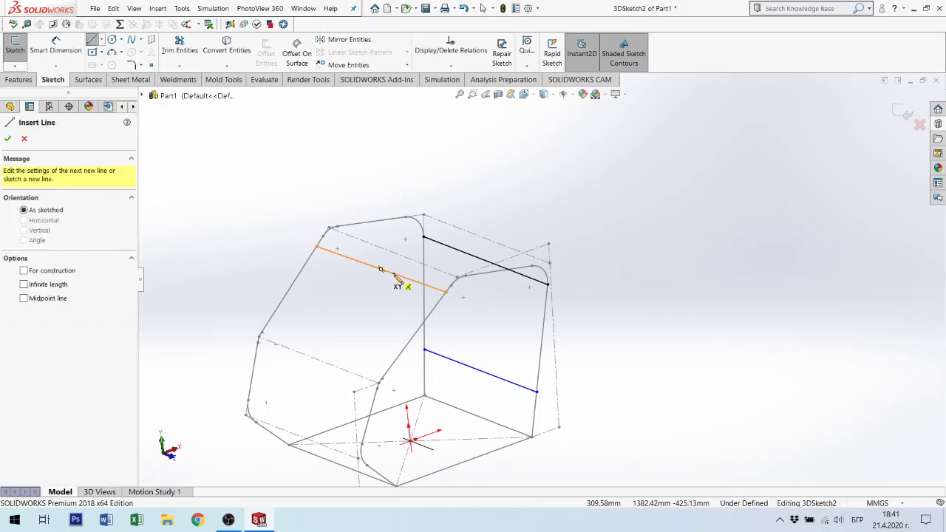
click(253, 372)
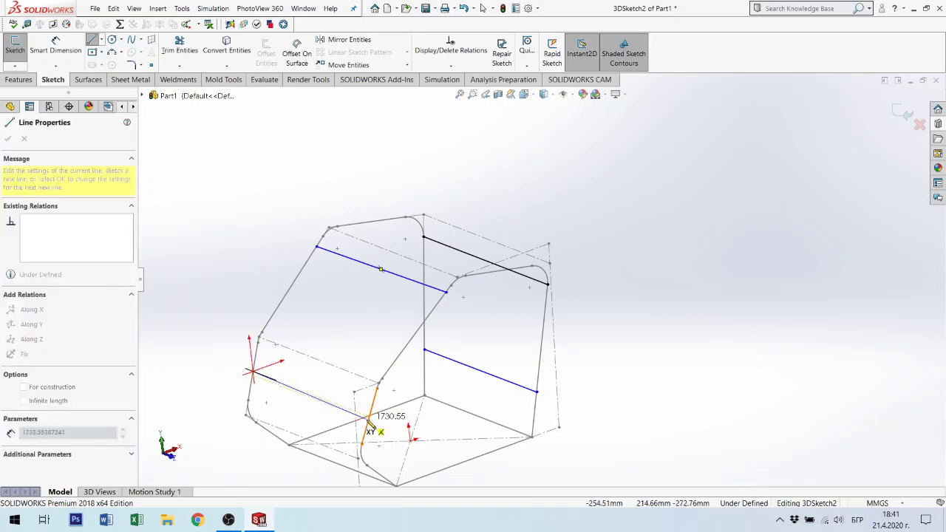
click(369, 416)
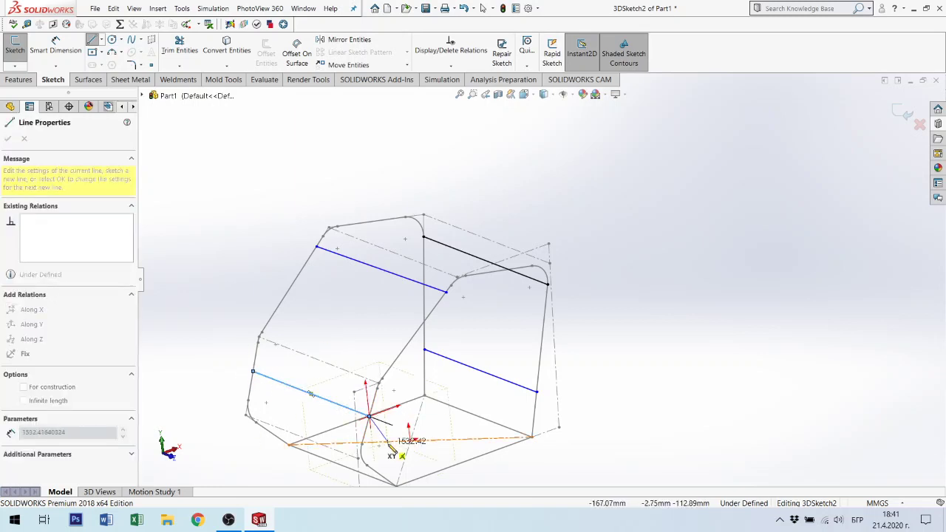
key(Escape)
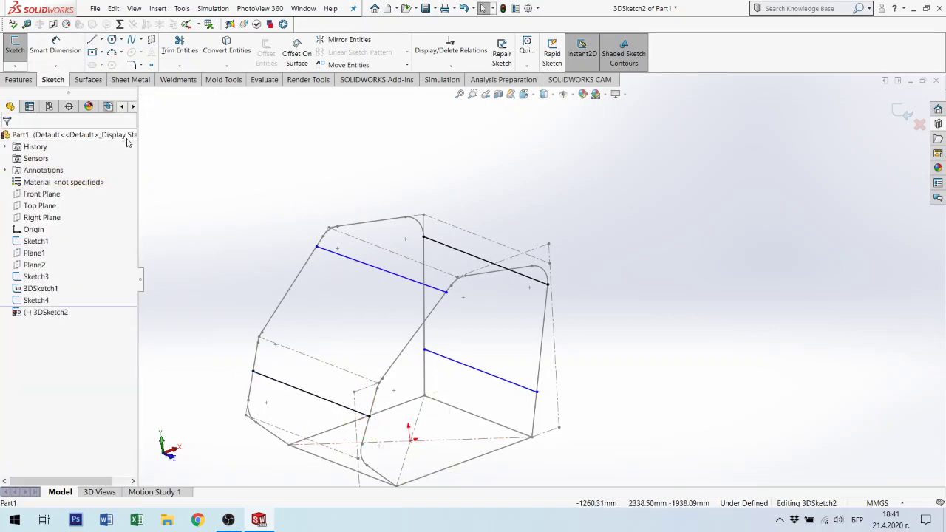
scroll(290, 448, down, 3)
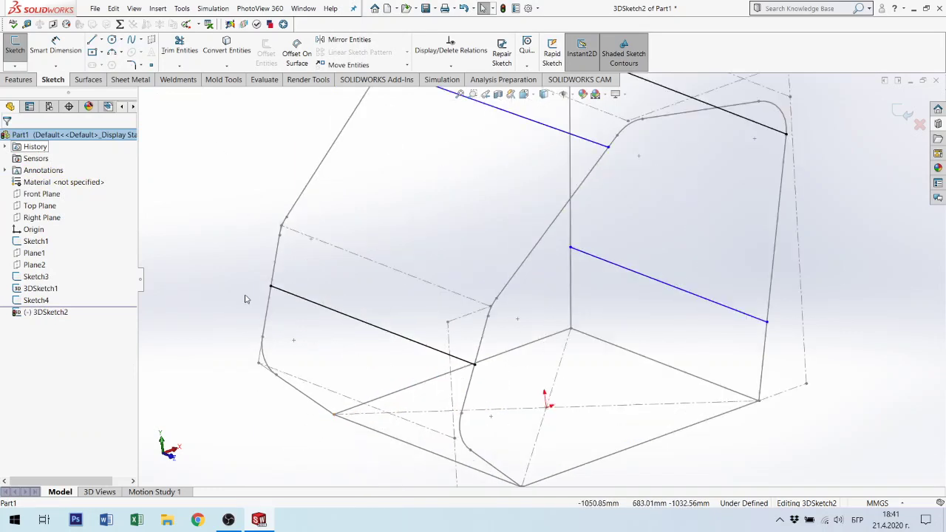
key(l)
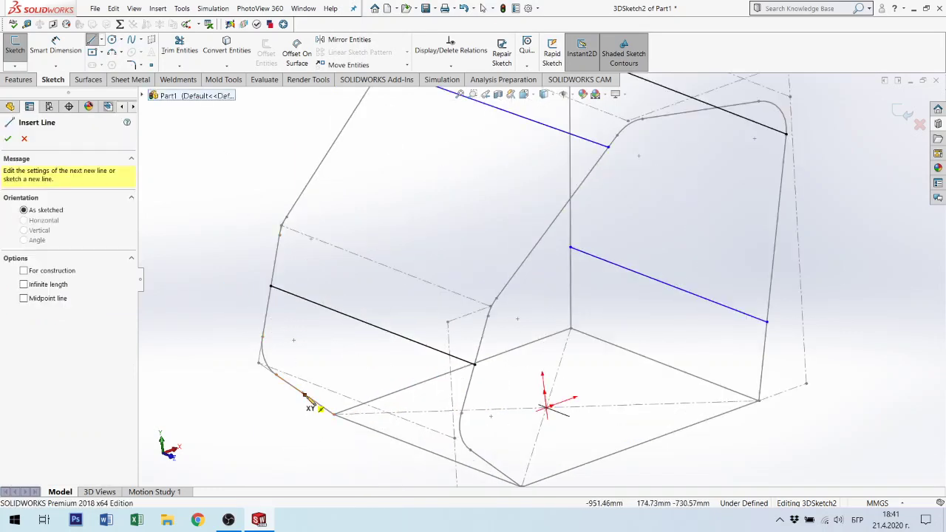
click(305, 395)
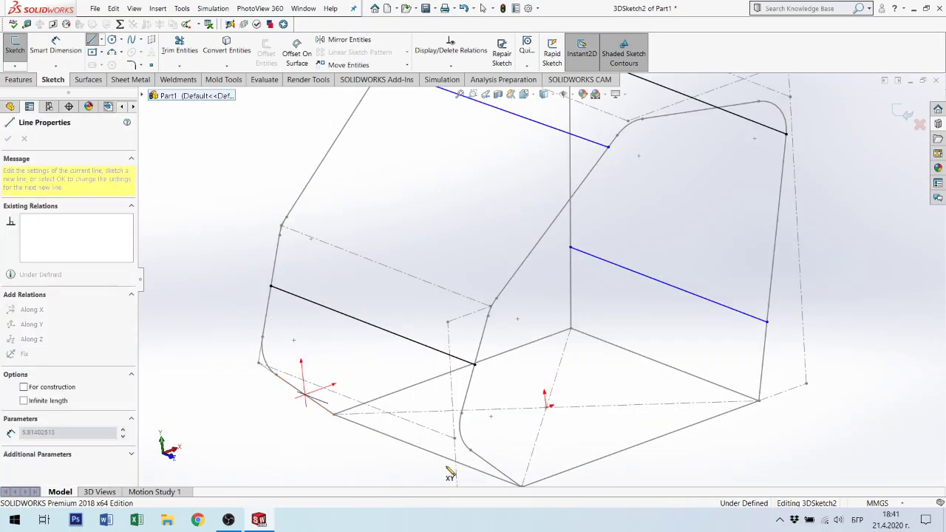
click(497, 470)
key(Escape)
key(Escape)
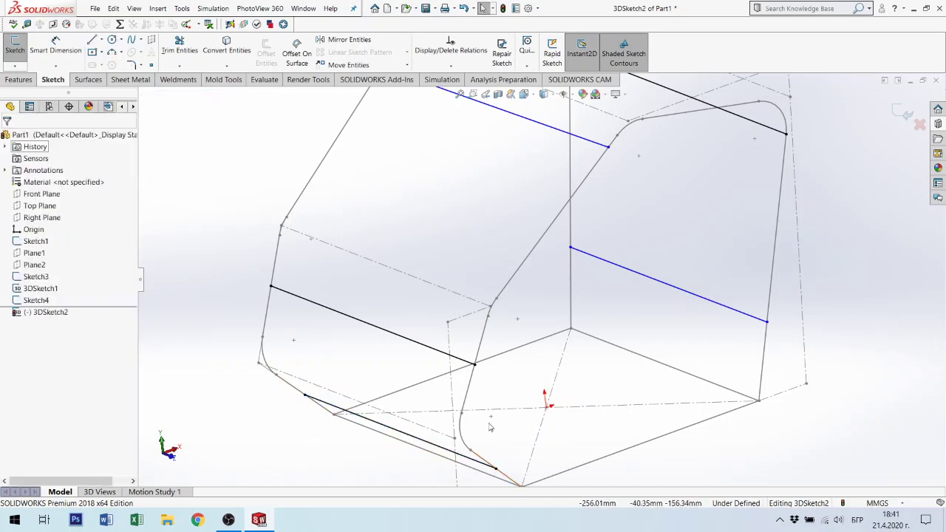
scroll(530, 402, up, 2)
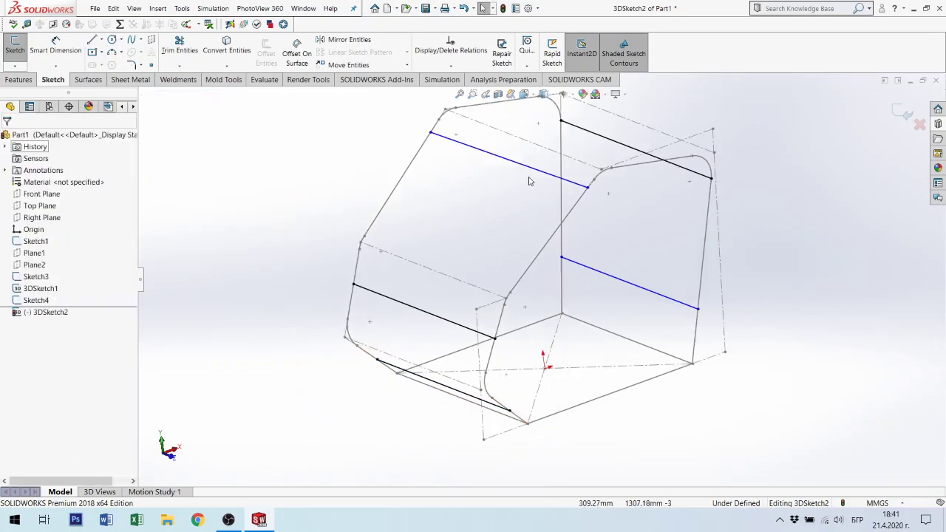
Constrain the upper front cross line along Z.
click(543, 175)
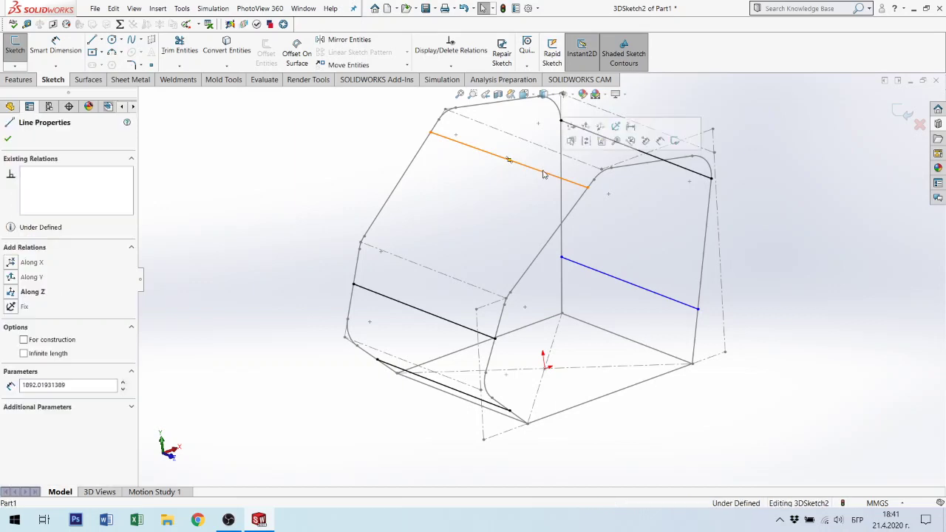
click(605, 134)
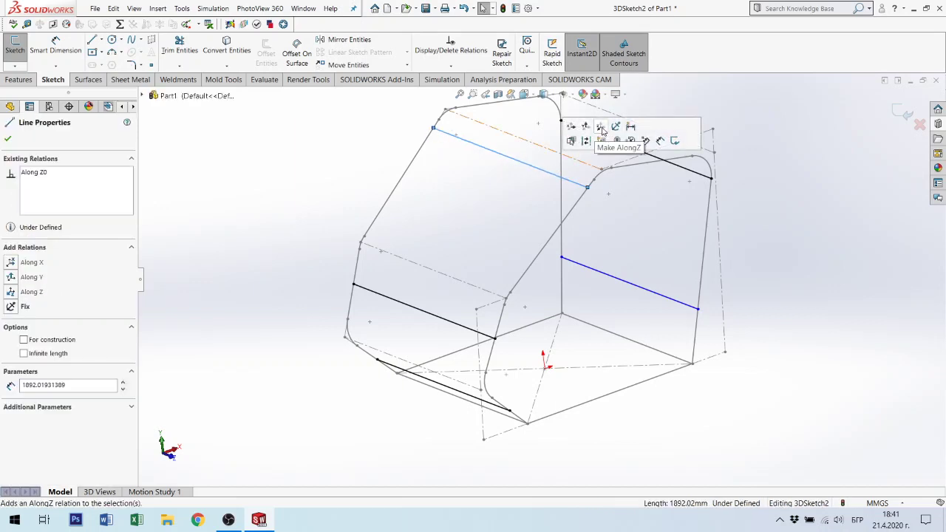
key(Escape)
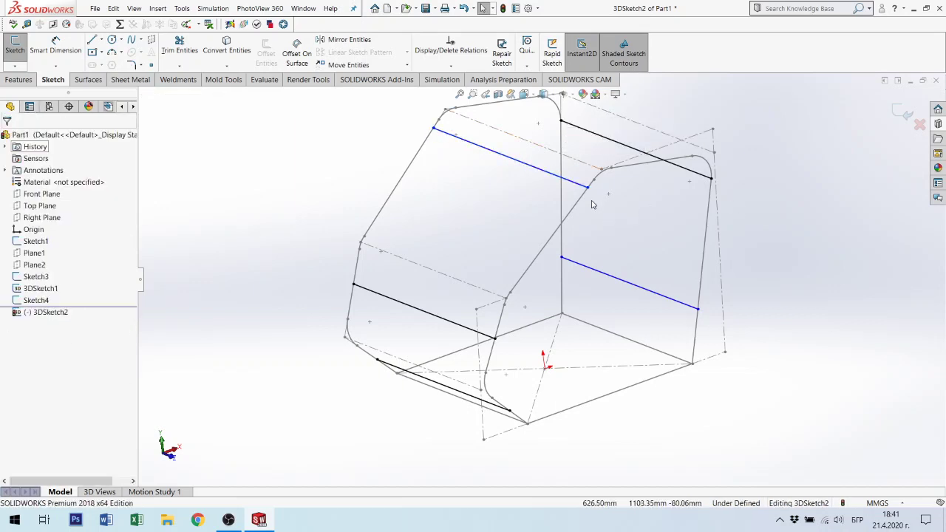
mouse_move(569, 226)
middle_down()
mouse_move(543, 200)
mouse_move(549, 205)
middle_up()
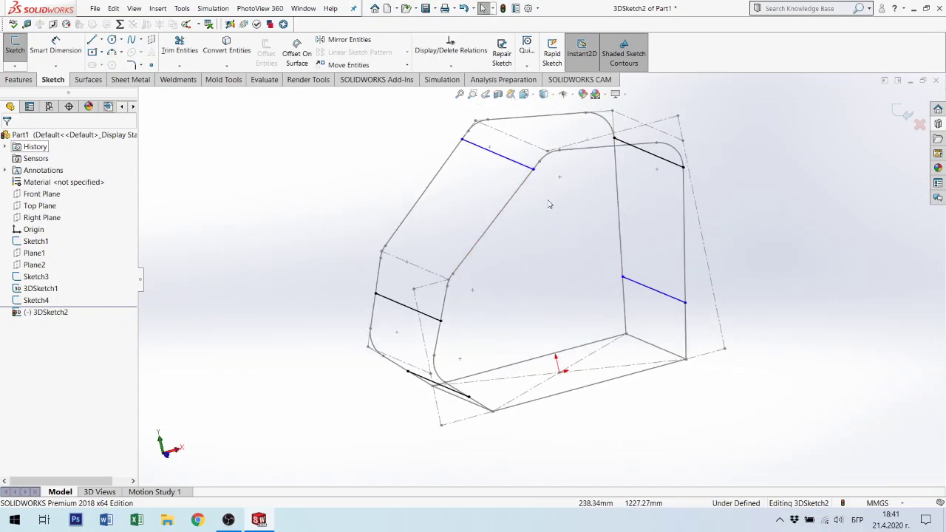
scroll(549, 205, down, 2)
scroll(559, 179, down, 2)
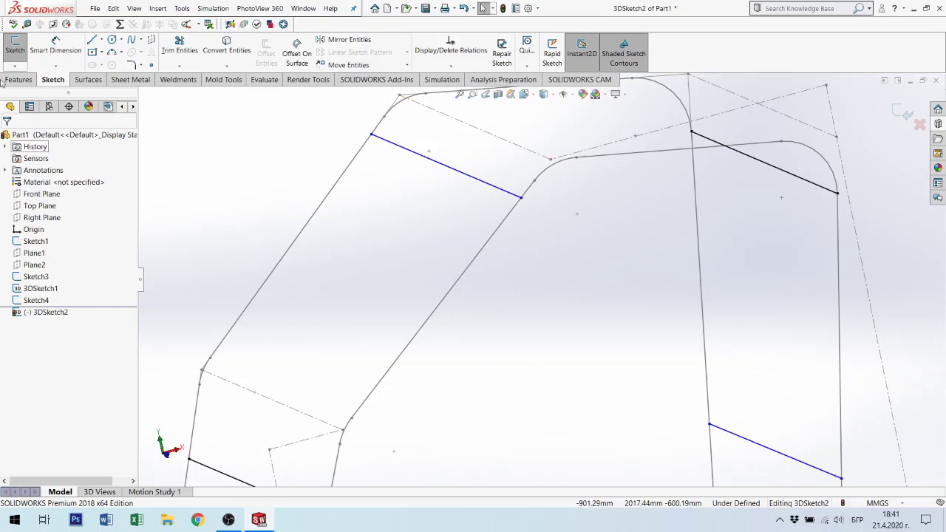
Draw a construction centerline from the upper cross line to the outer profile.
click(102, 40)
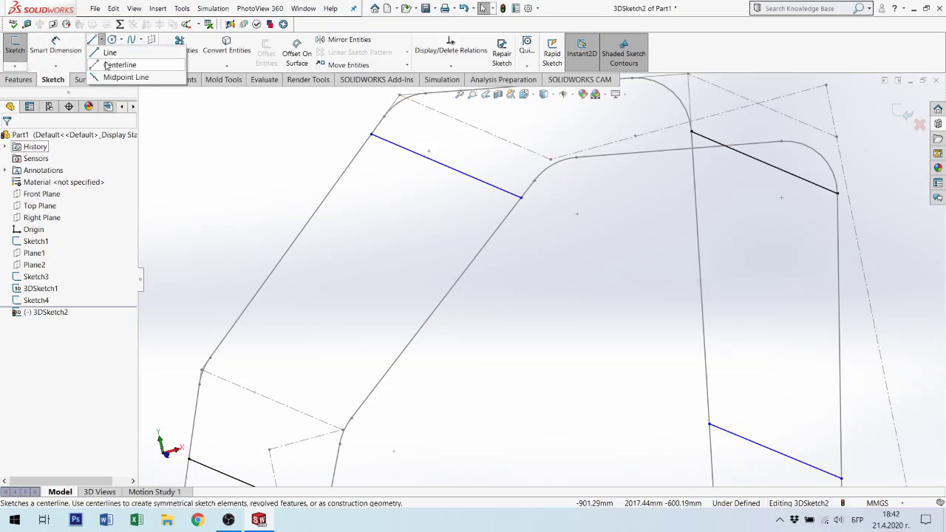
click(119, 61)
click(443, 166)
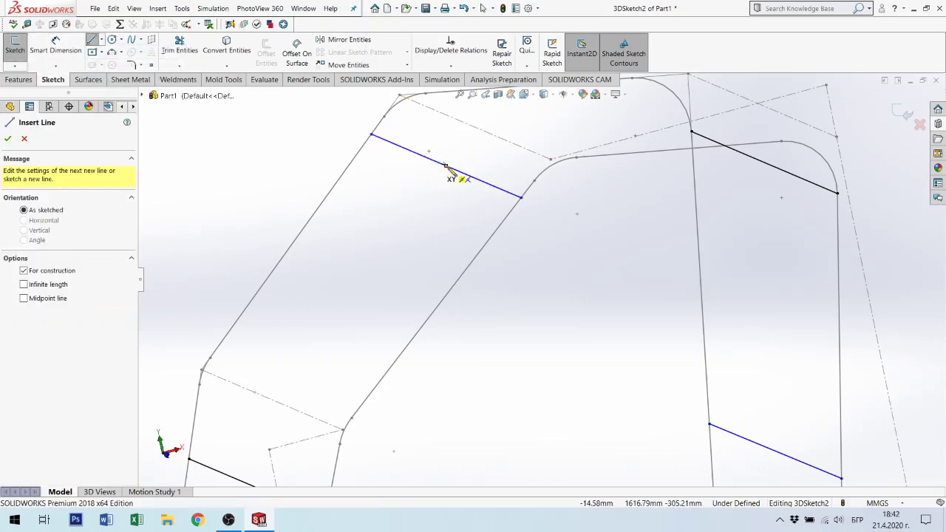
click(445, 166)
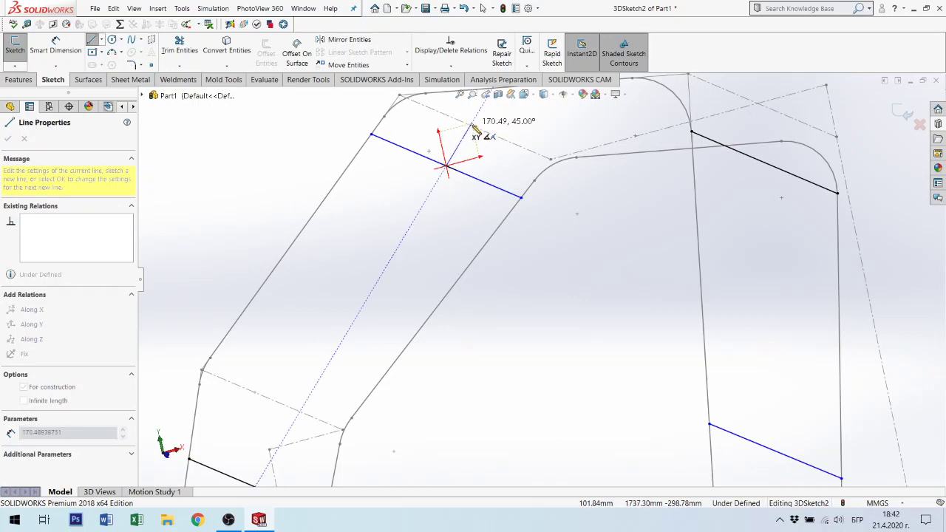
click(477, 130)
key(Escape)
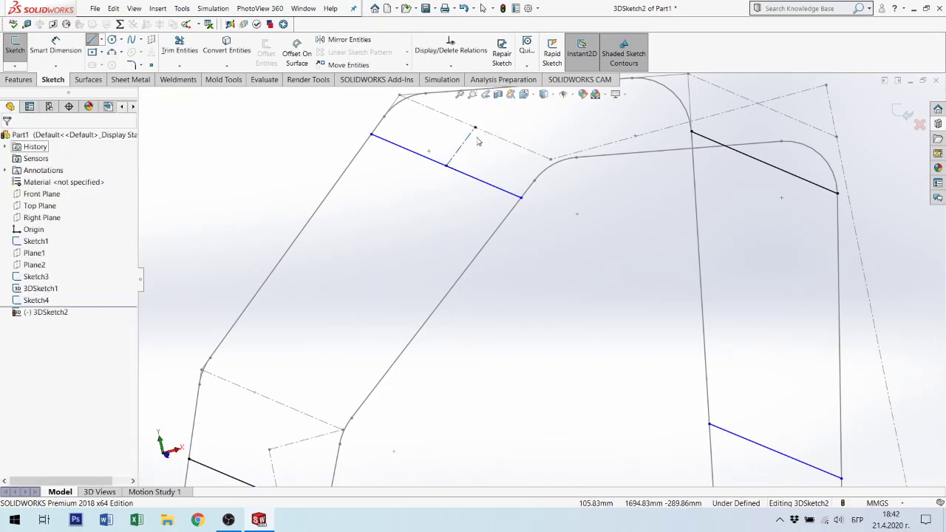
Dimension the centerline at 160 mm and exit the 3D sketch.
click(55, 46)
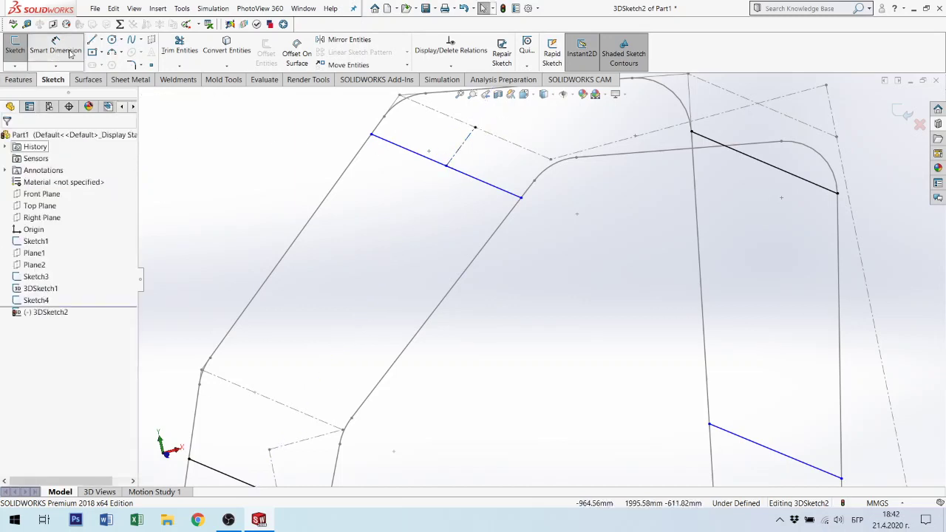
click(464, 150)
click(444, 142)
text(16)
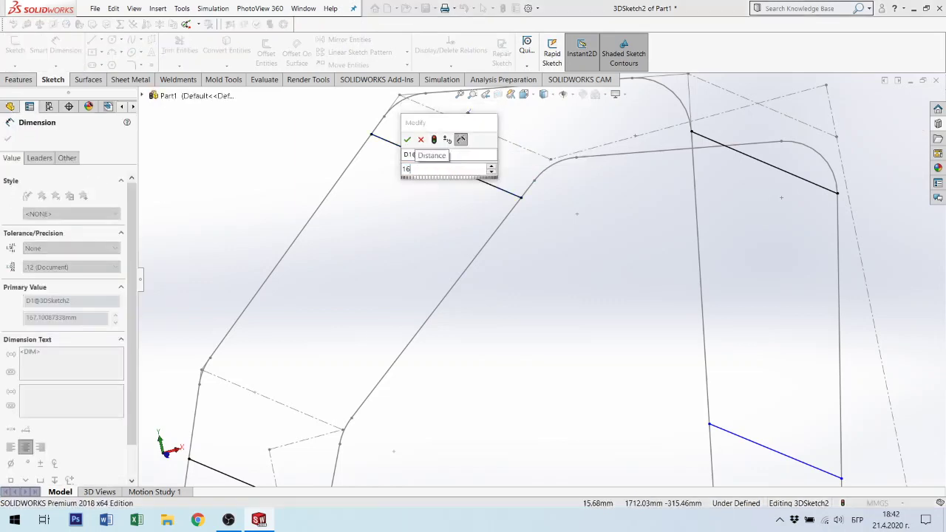
text(0)
key(Return)
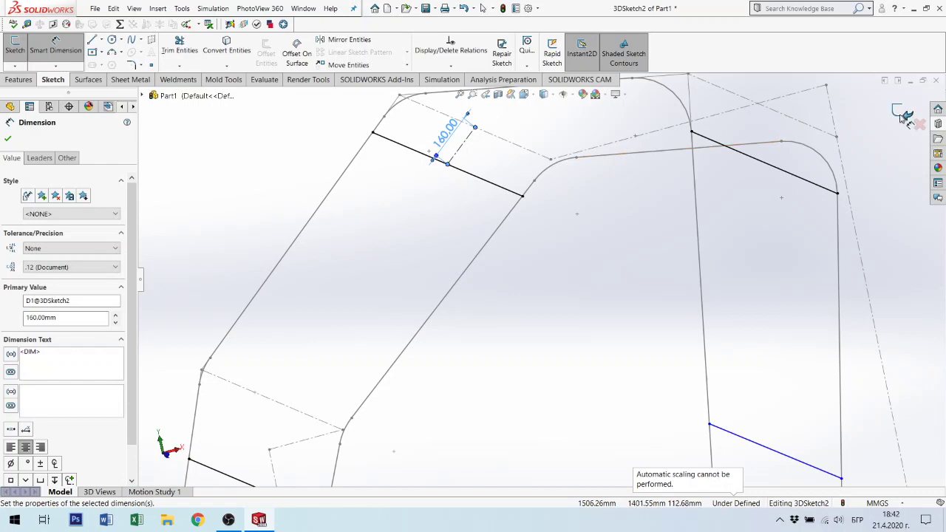
click(903, 117)
click(903, 116)
scroll(633, 247, up, 3)
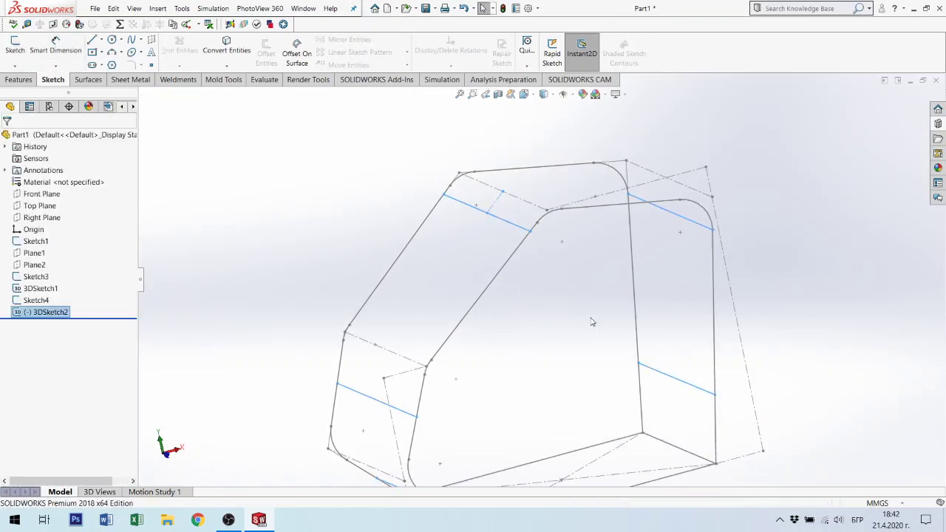
scroll(584, 326, up, 3)
mouse_move(576, 329)
middle_down()
mouse_move(640, 317)
mouse_move(710, 234)
mouse_move(653, 288)
middle_up()
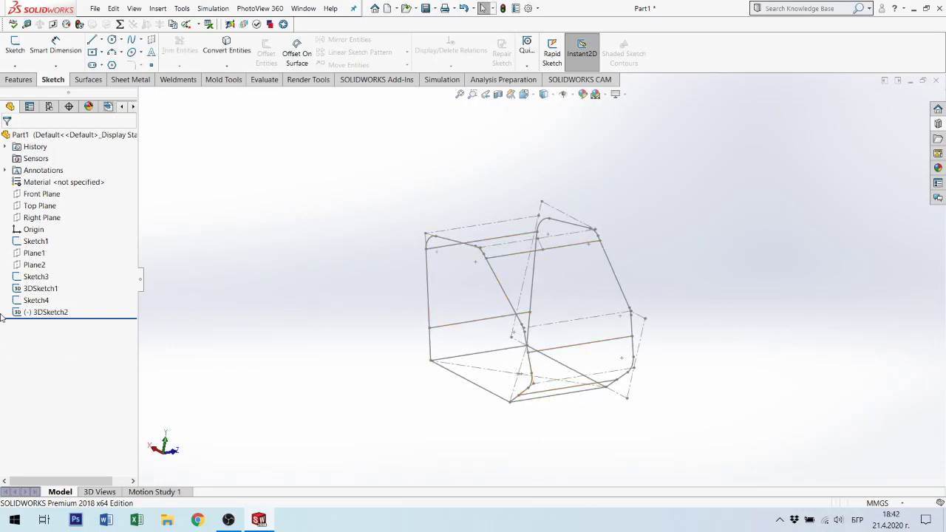
Reopen 3DSketch2 for editing and undo an unwanted length dimension on the cross line.
click(59, 313)
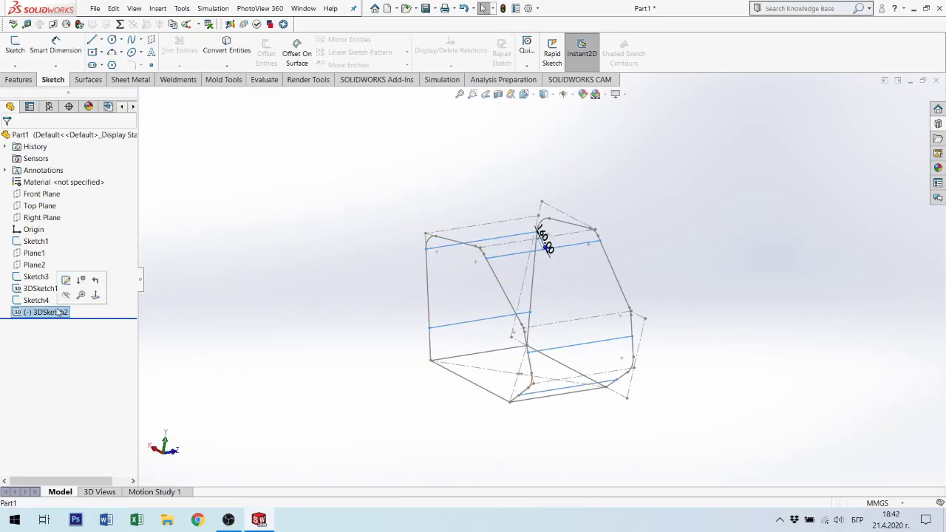
click(66, 280)
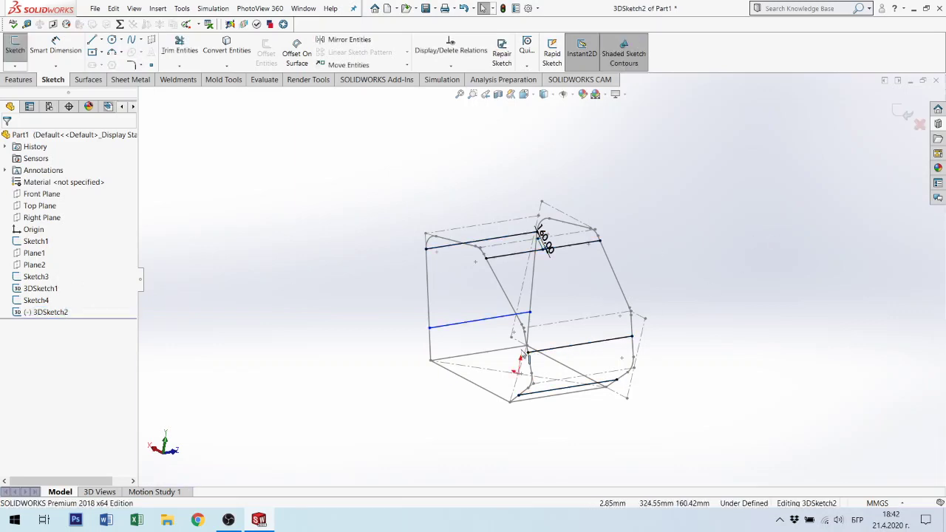
scroll(522, 355, down, 2)
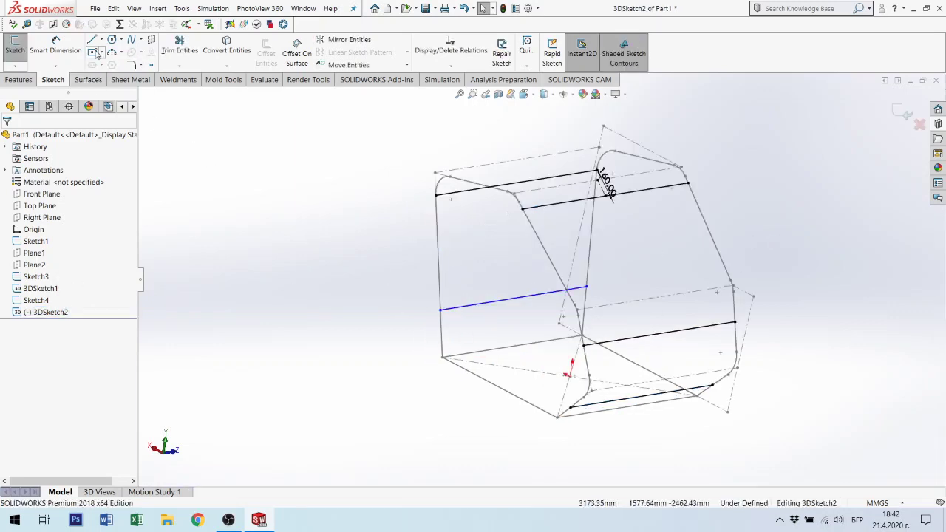
click(56, 46)
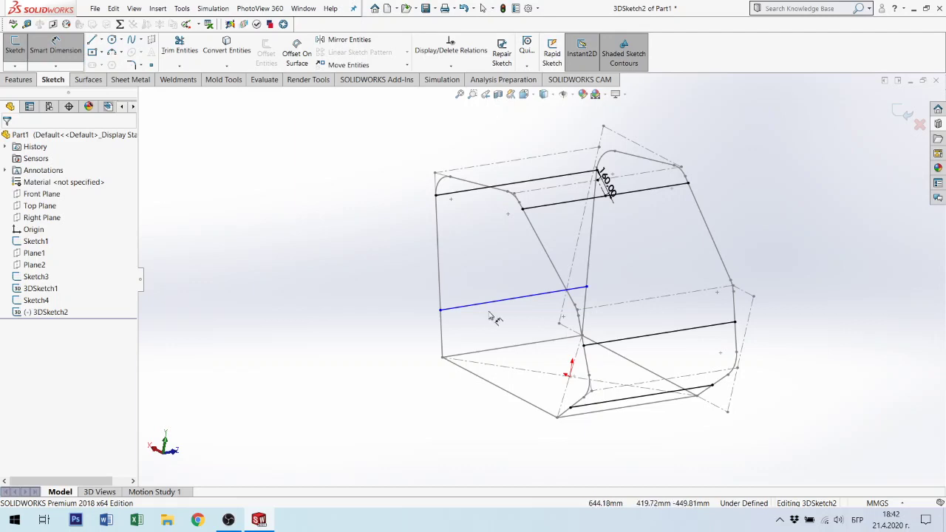
click(507, 301)
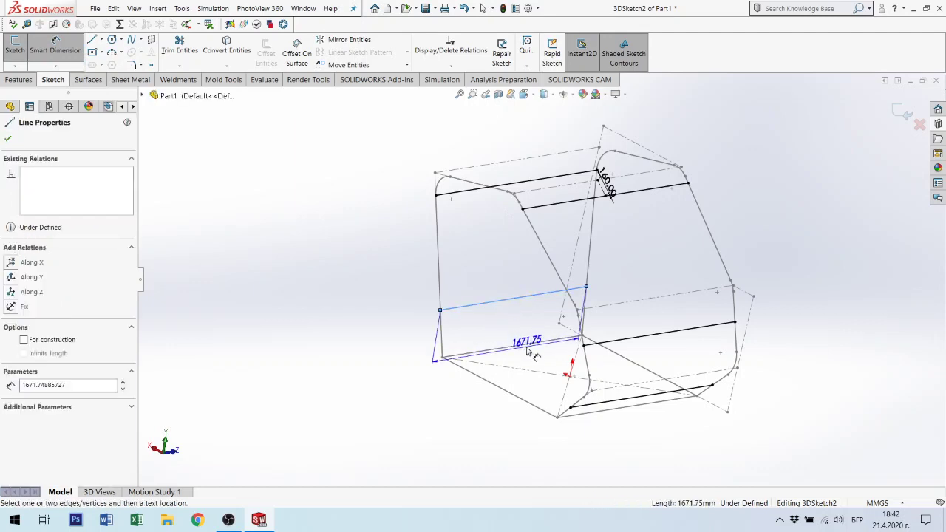
click(529, 347)
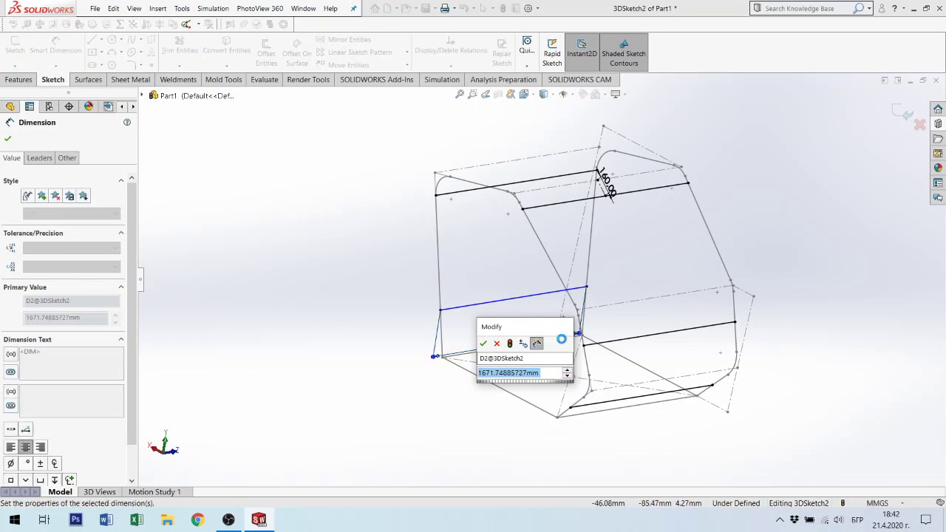
key(Return)
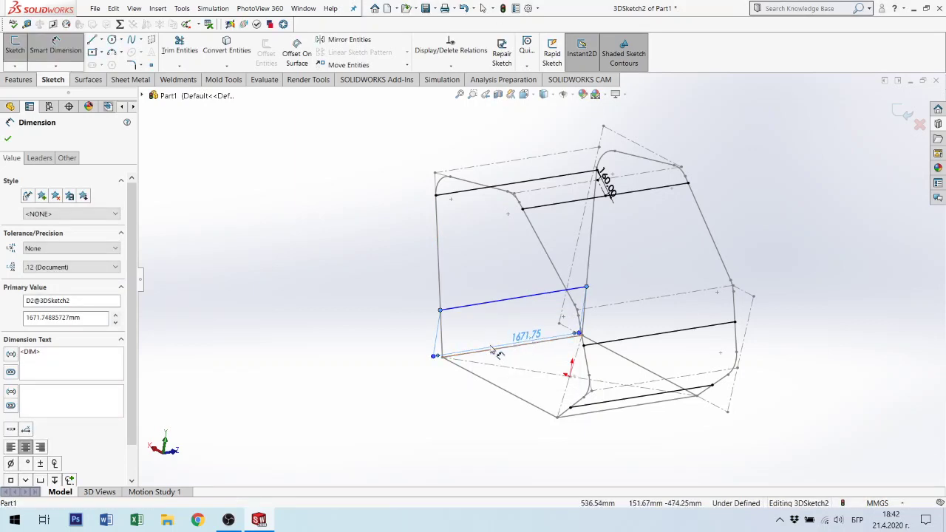
key(ctrl+z)
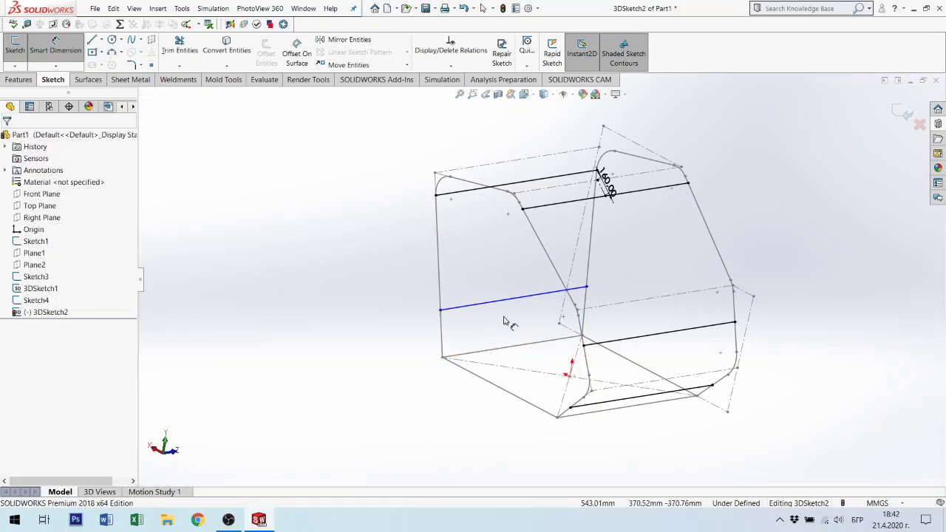
Give the cross line an AlongZ relation so it runs along the Z axis.
click(496, 305)
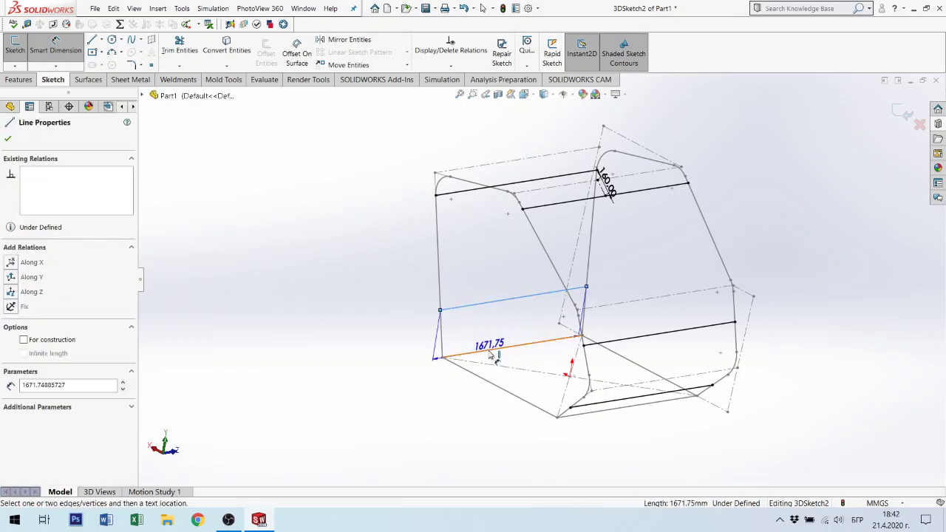
click(492, 350)
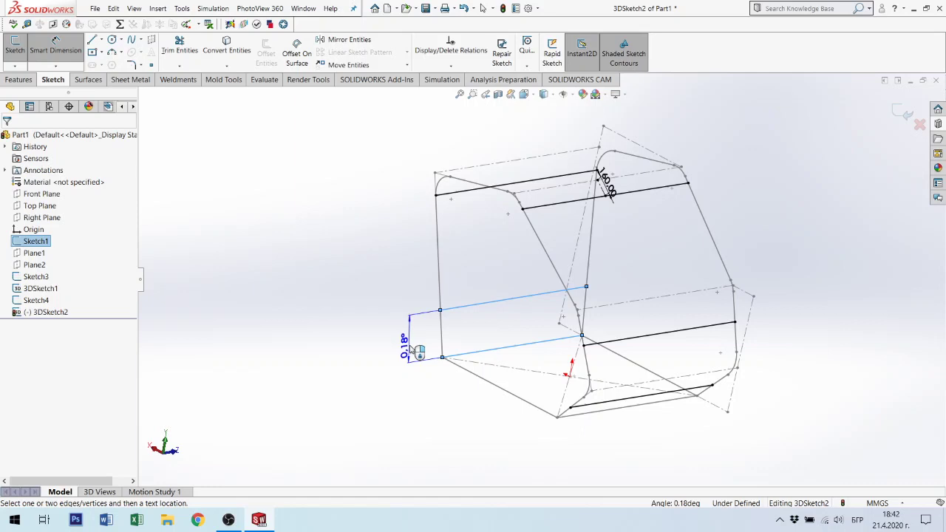
key(Escape)
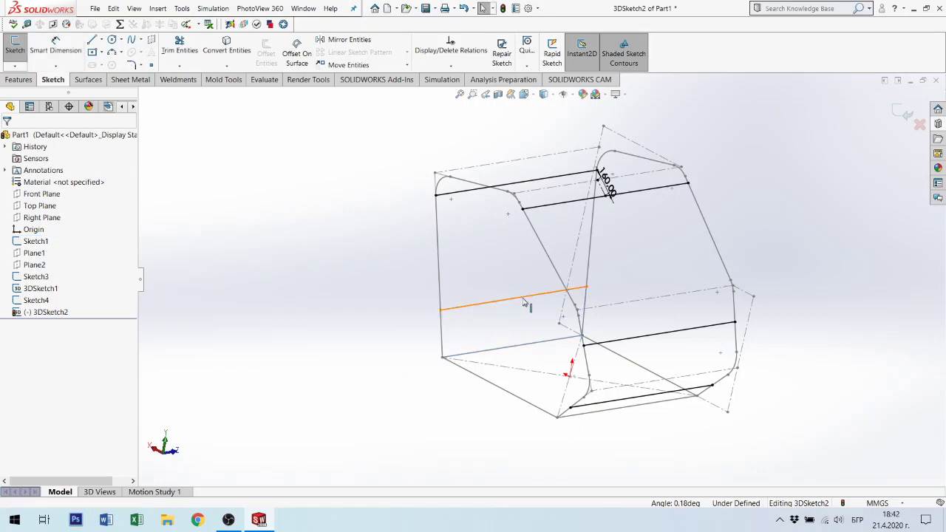
click(524, 300)
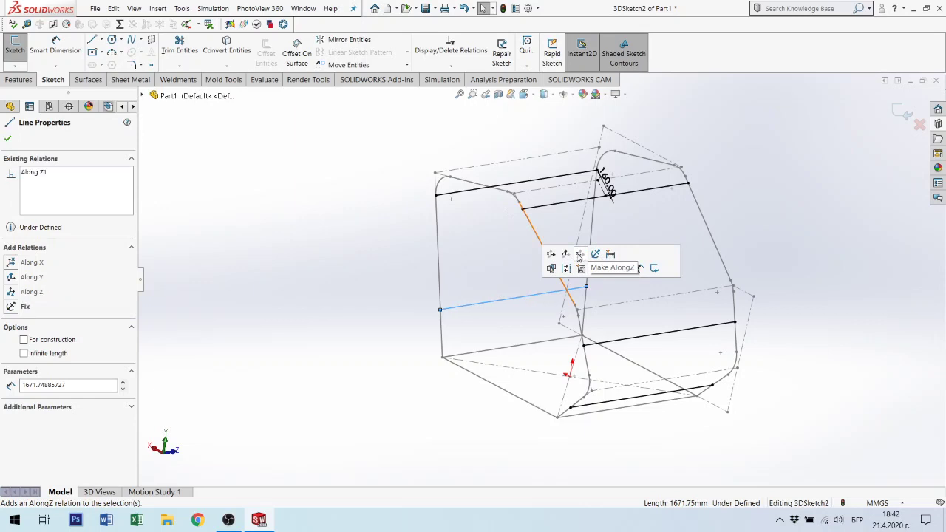
click(580, 254)
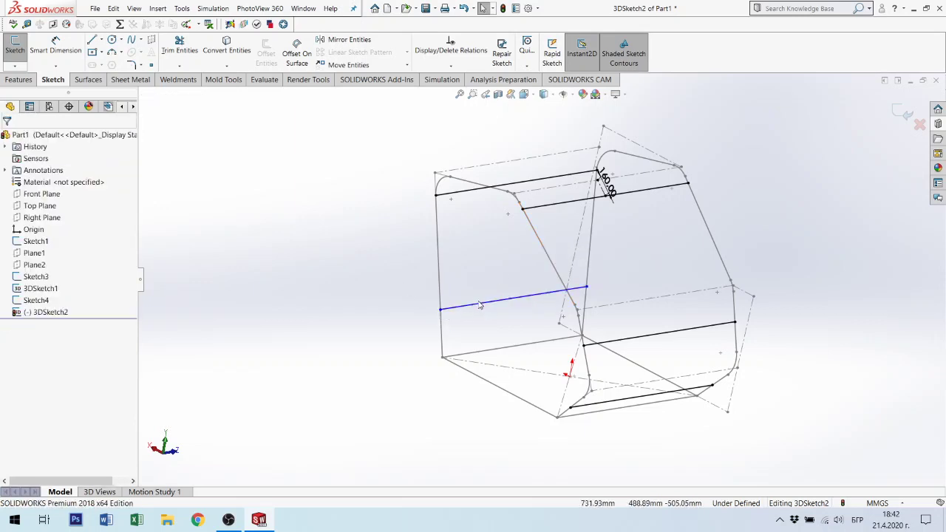
Dimension the upper and lower cross lines 400 mm apart.
click(64, 50)
click(479, 313)
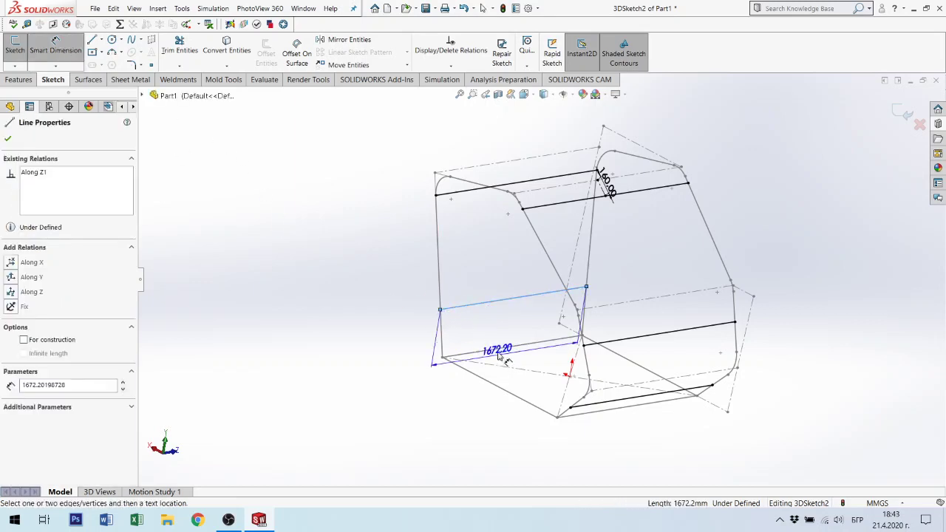
click(477, 352)
click(394, 348)
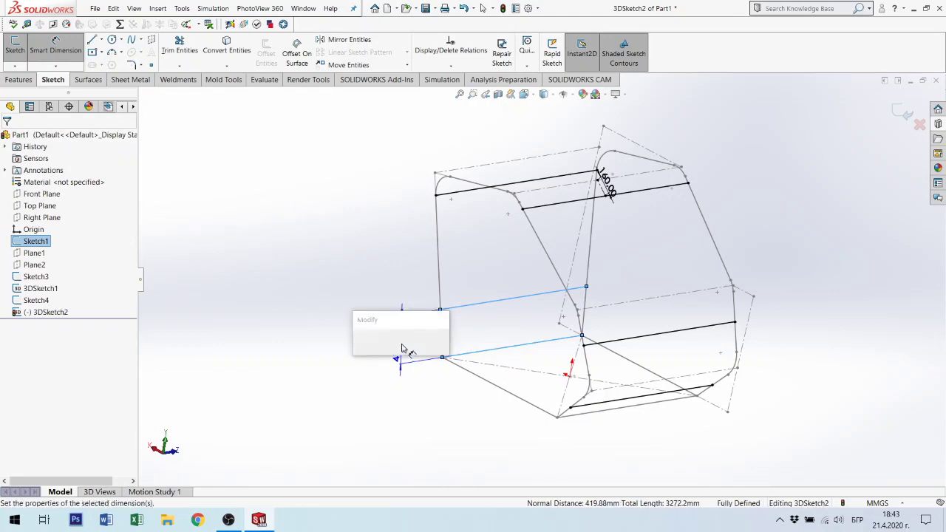
text(400)
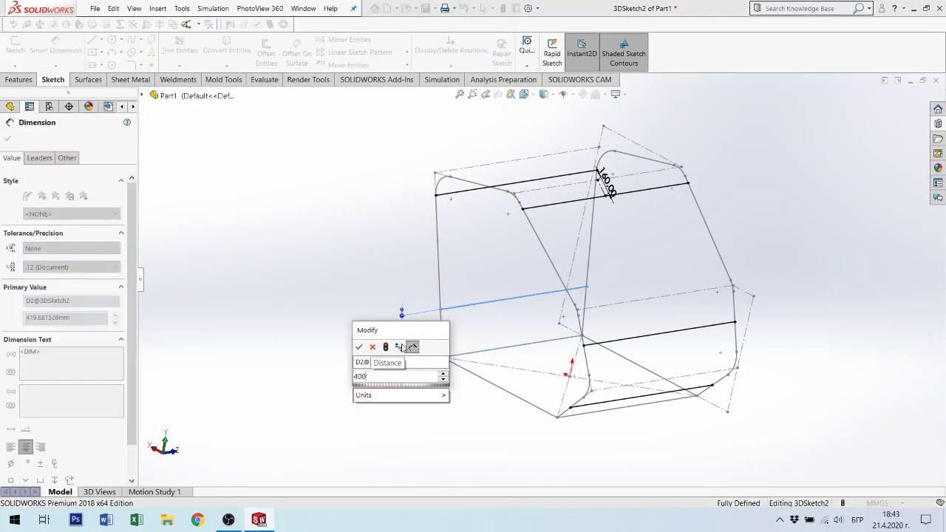
key(Return)
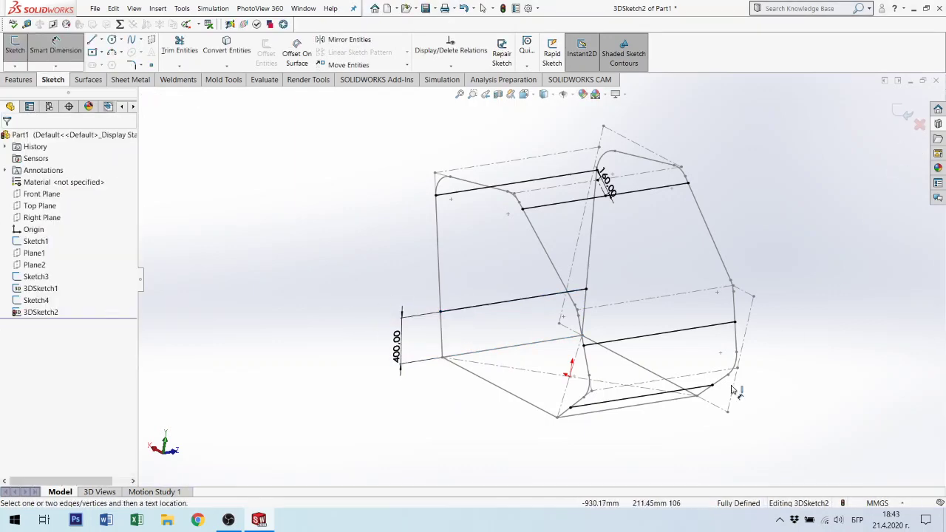
Start sketching another cross line toward the right profile.
mouse_move(732, 389)
middle_down()
mouse_move(686, 321)
mouse_move(567, 338)
mouse_move(602, 363)
mouse_move(586, 375)
mouse_move(619, 281)
mouse_move(697, 354)
mouse_move(613, 376)
mouse_move(628, 357)
middle_up()
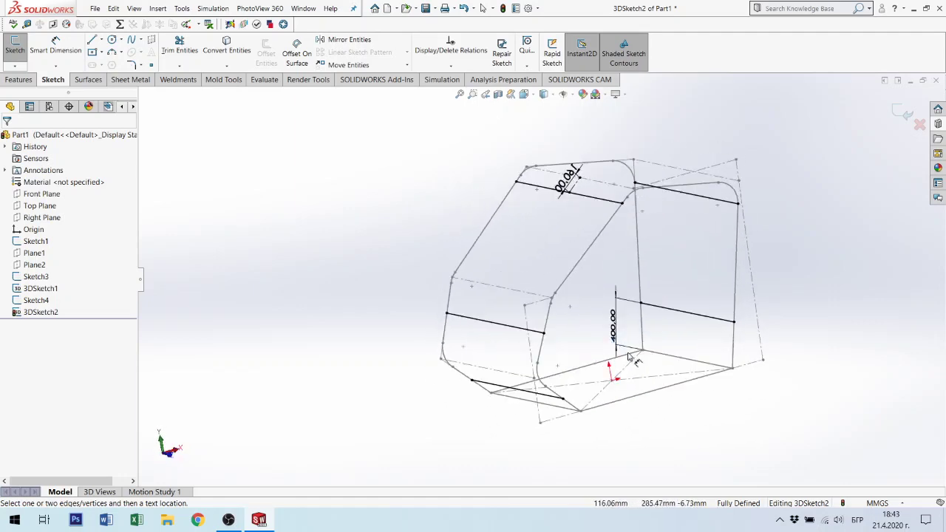
key(Escape)
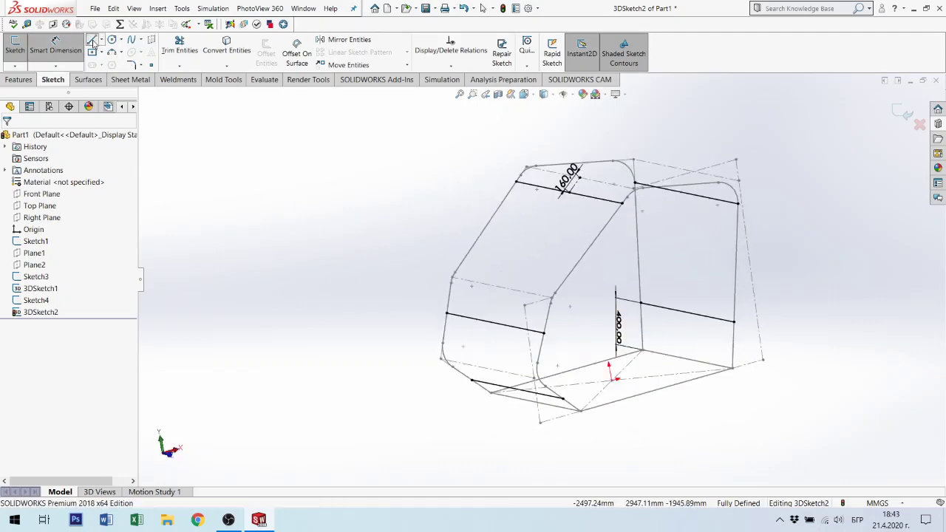
click(92, 41)
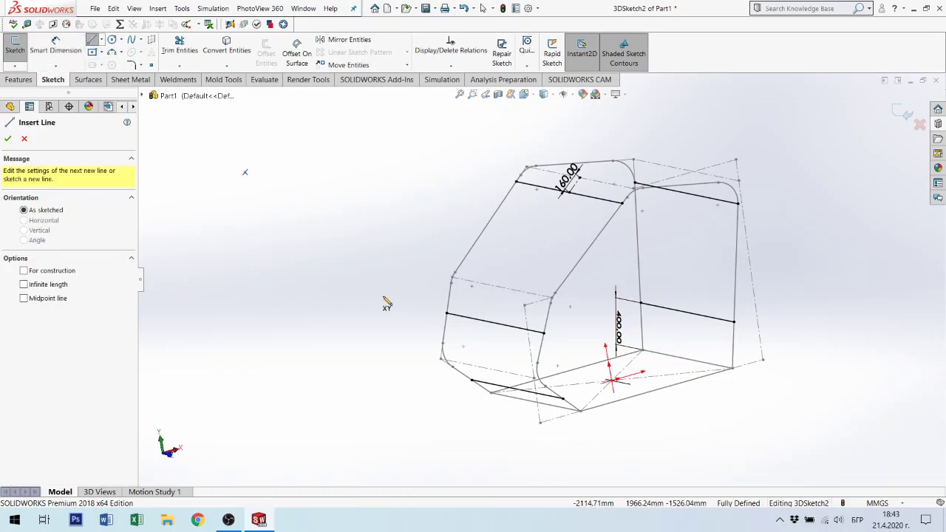
click(724, 321)
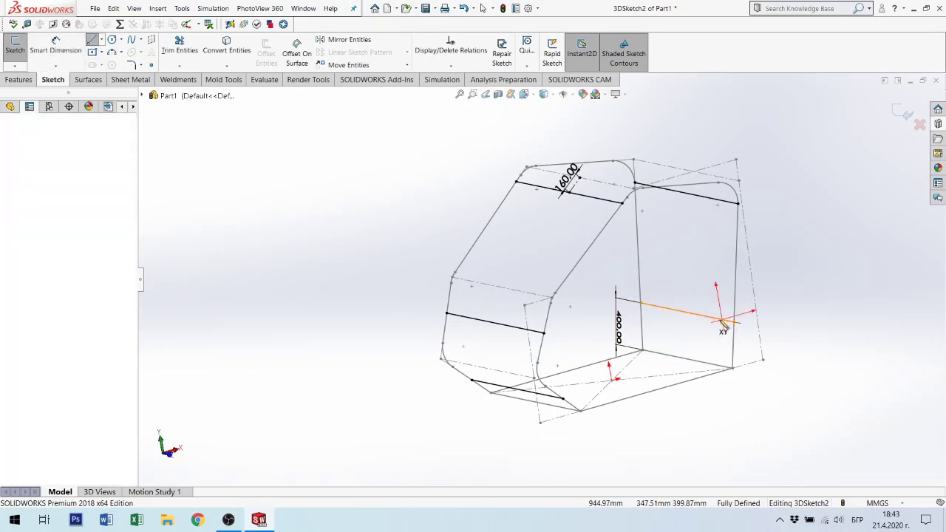
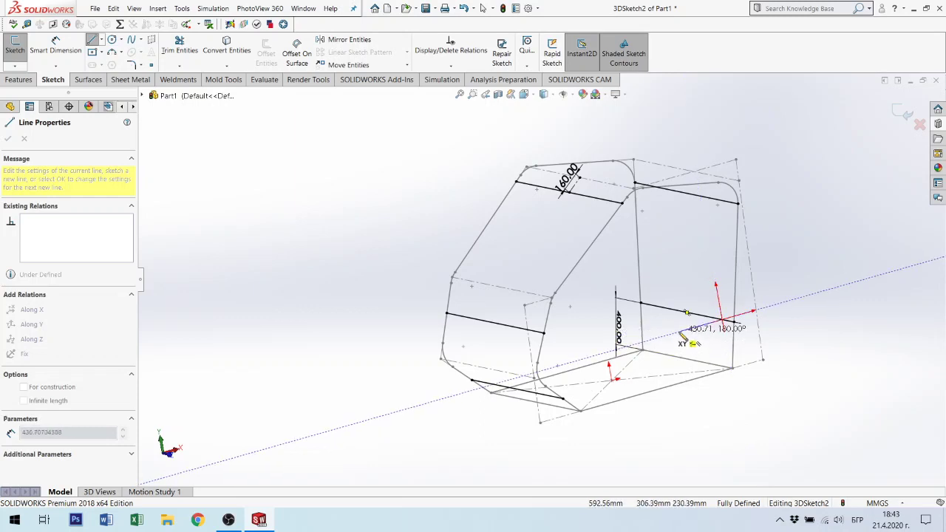
Draw an L-shaped bar along X, then down along Y, on one side of the 3D sketch.
click(684, 337)
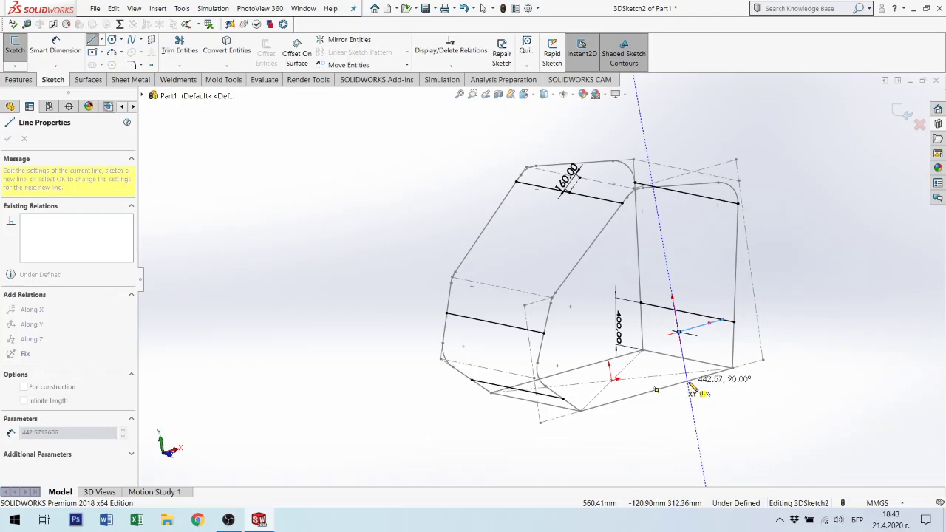
click(689, 384)
key(Escape)
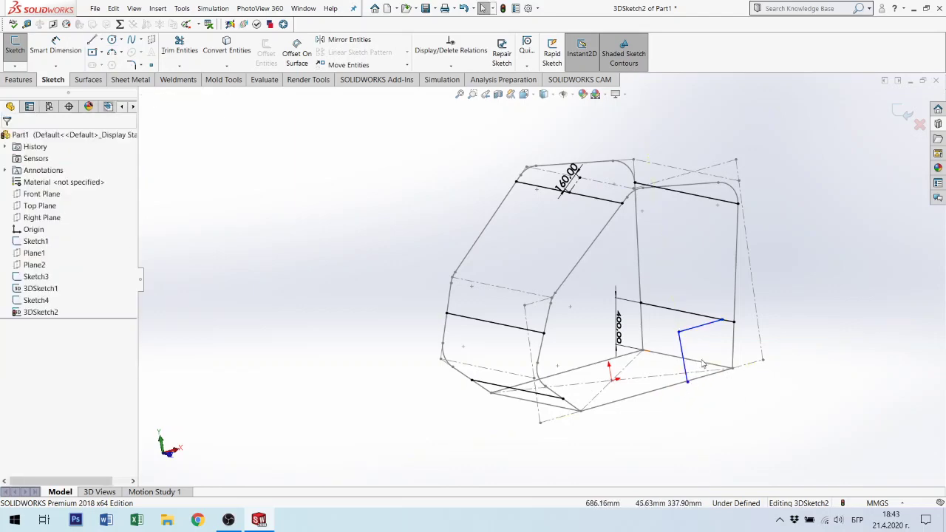
mouse_move(682, 386)
middle_down()
mouse_move(747, 362)
mouse_move(742, 380)
middle_up()
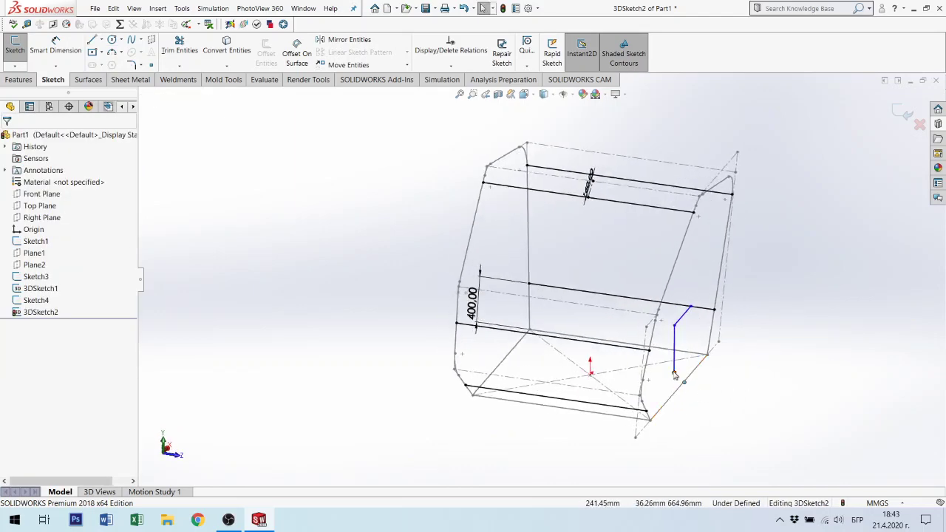
Drag the bar's lower endpoint onto the base frame edge and check it from other angles.
drag(674, 374, 687, 378)
click(698, 392)
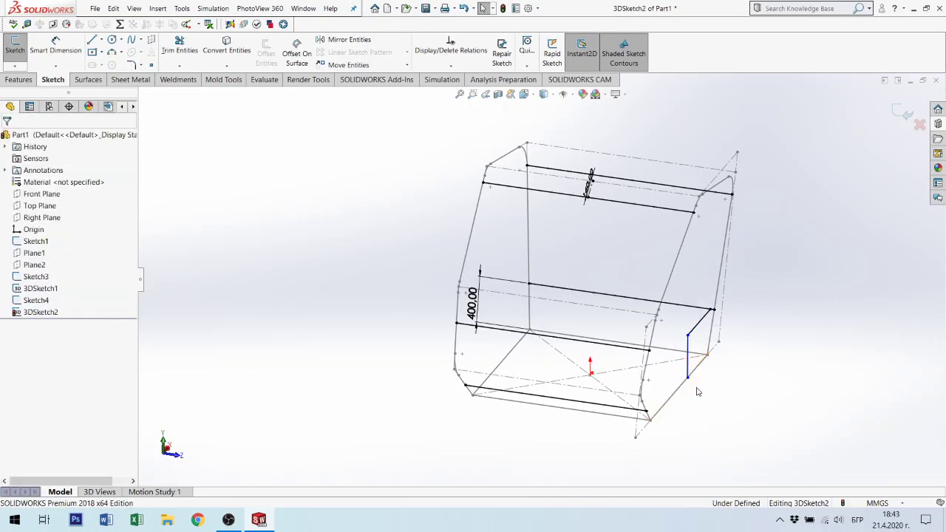
middle_drag(689, 358, 728, 379)
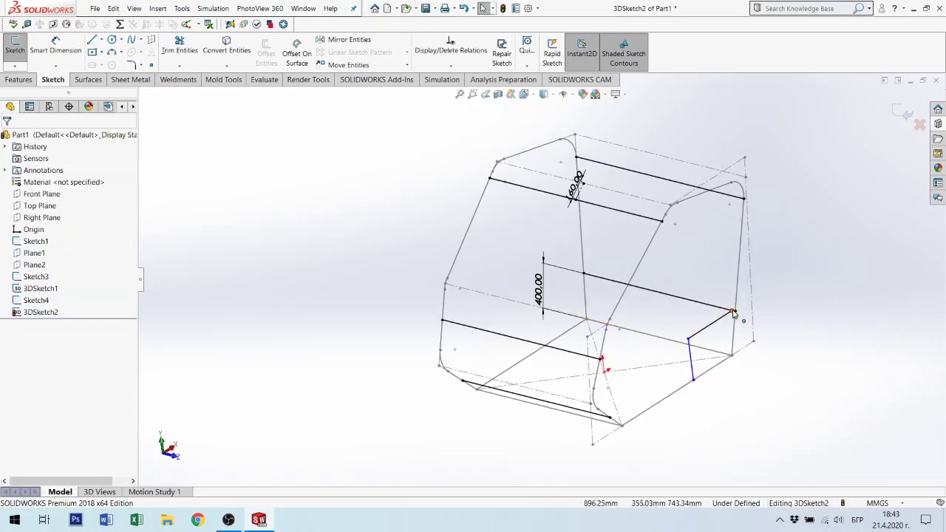
scroll(732, 312, down, 3)
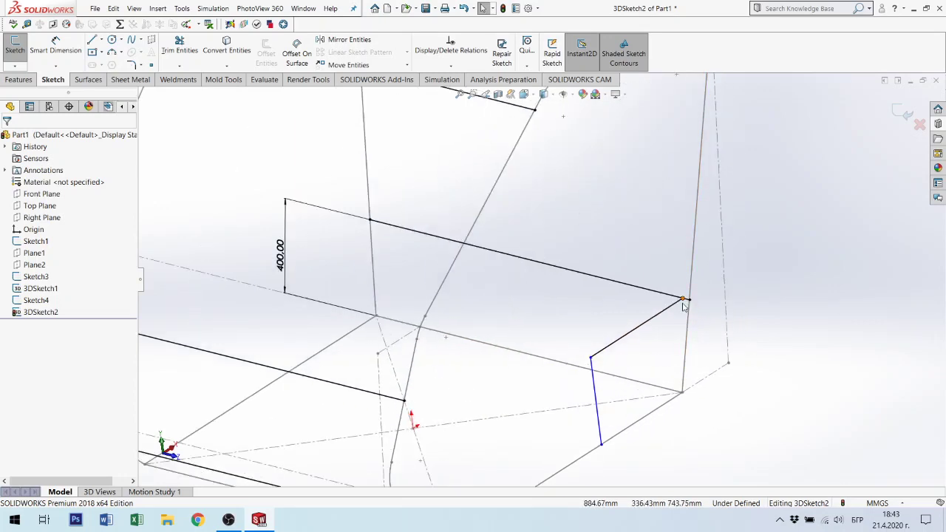
scroll(639, 339, up, 3)
mouse_move(399, 303)
middle_down()
mouse_move(473, 295)
mouse_move(482, 267)
mouse_move(528, 291)
mouse_move(559, 255)
mouse_move(581, 276)
mouse_move(571, 300)
mouse_move(126, 77)
middle_up()
click(91, 40)
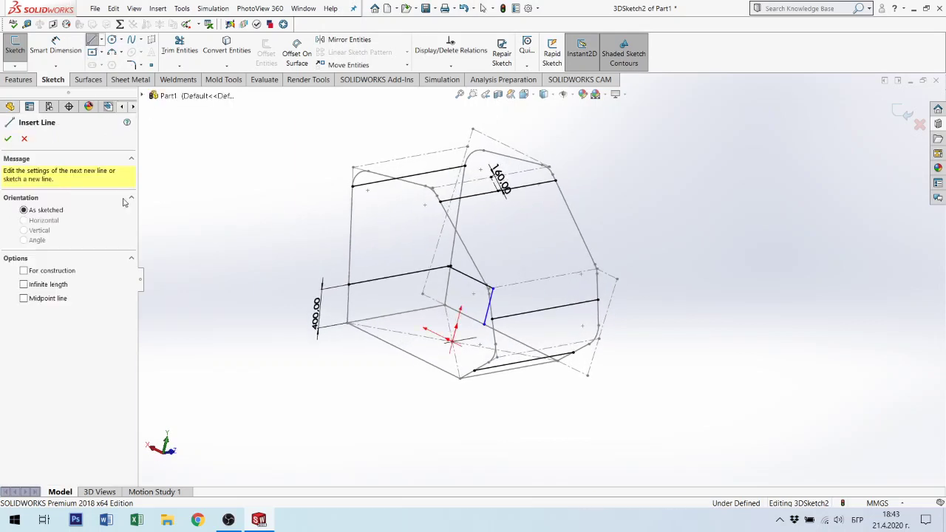
Draw the second L-shaped bar up from the base frame edge and across toward the upper rail.
click(403, 350)
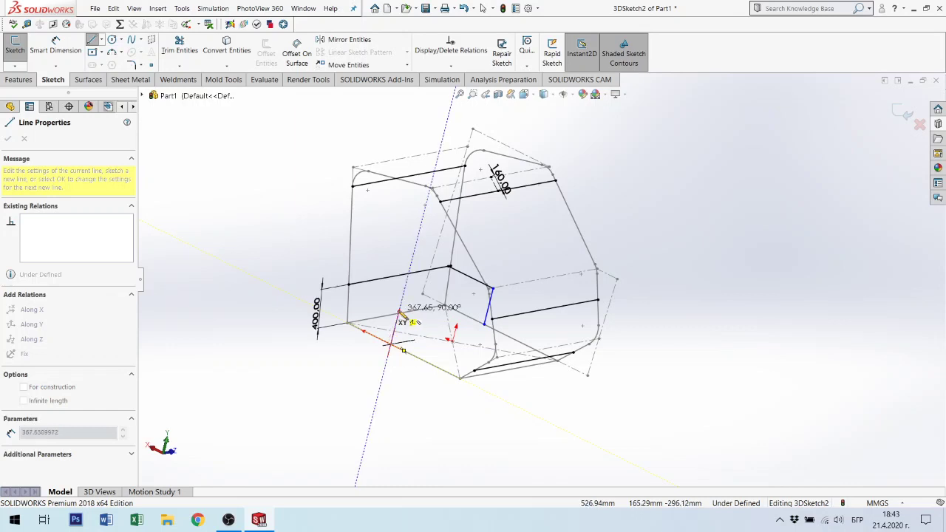
click(399, 312)
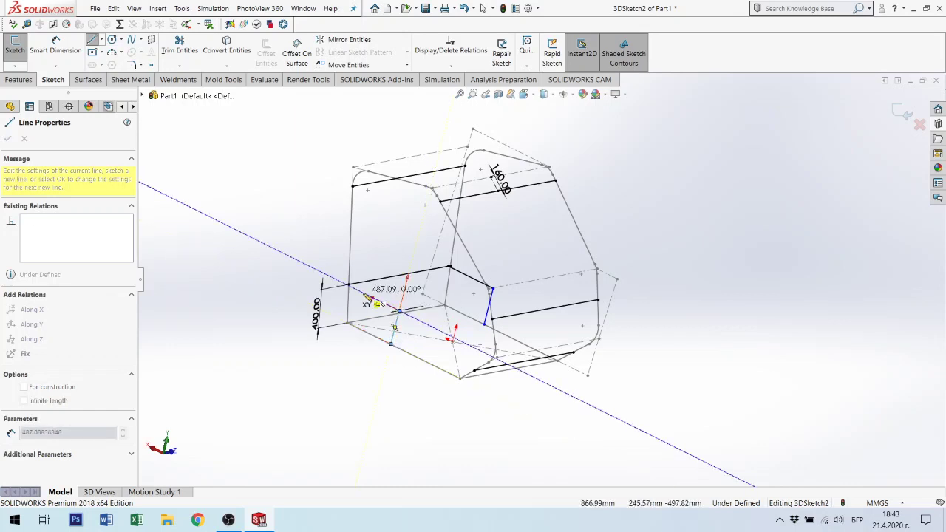
click(363, 293)
key(Escape)
Drag the second bar's end onto the upper rail and make it Coincident.
drag(363, 293, 372, 283)
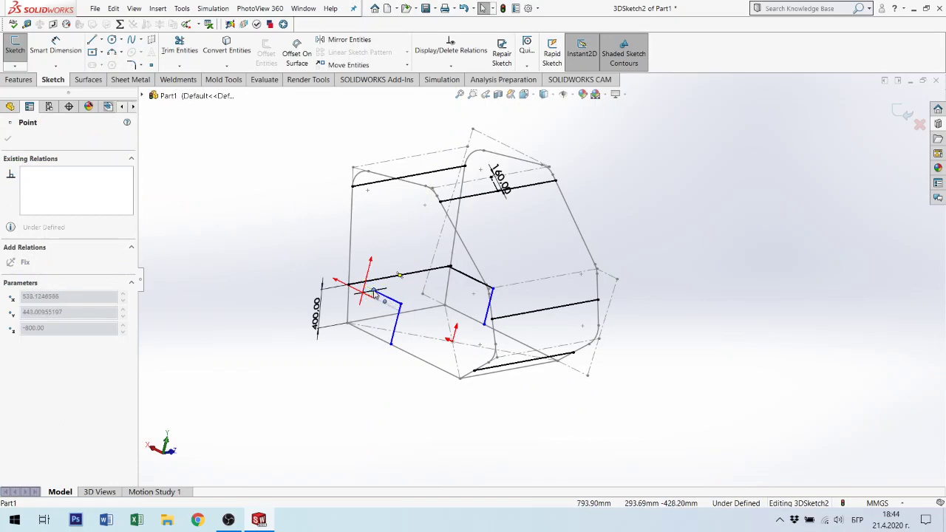
ctrl+click(368, 282)
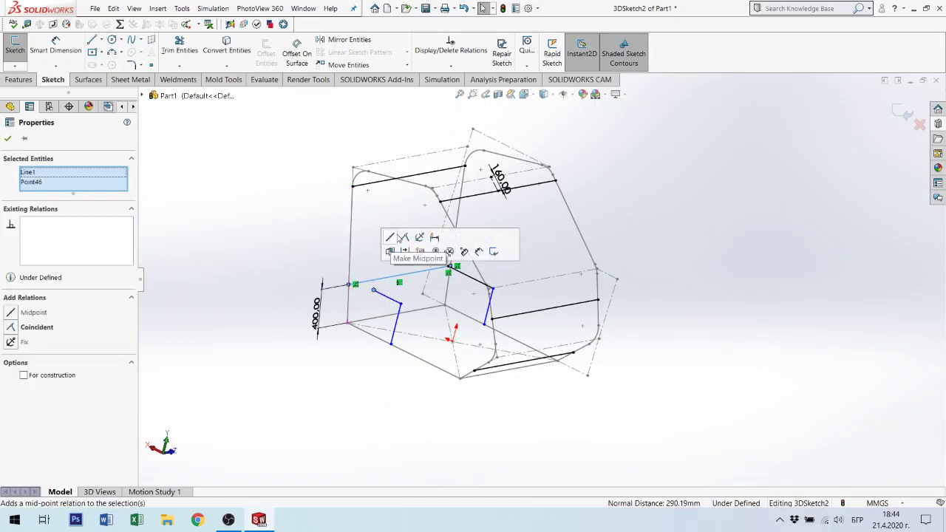
click(404, 238)
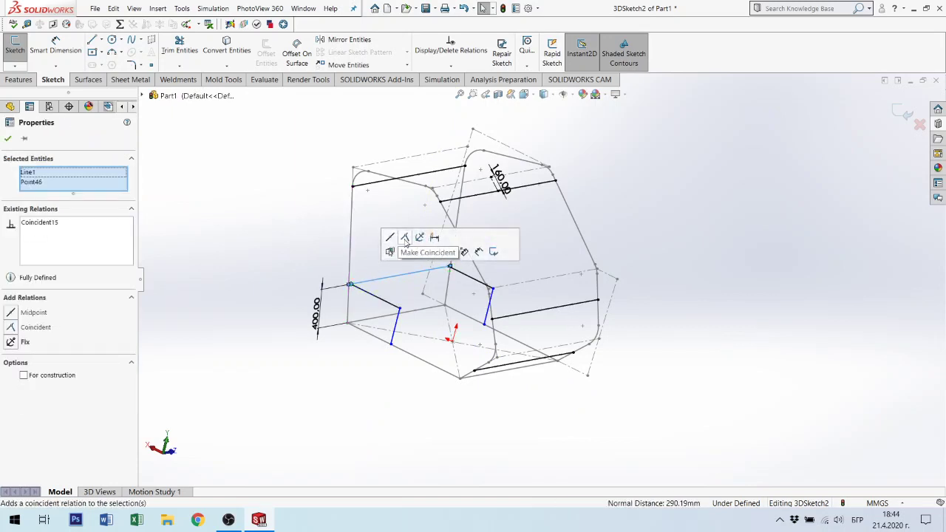
click(297, 348)
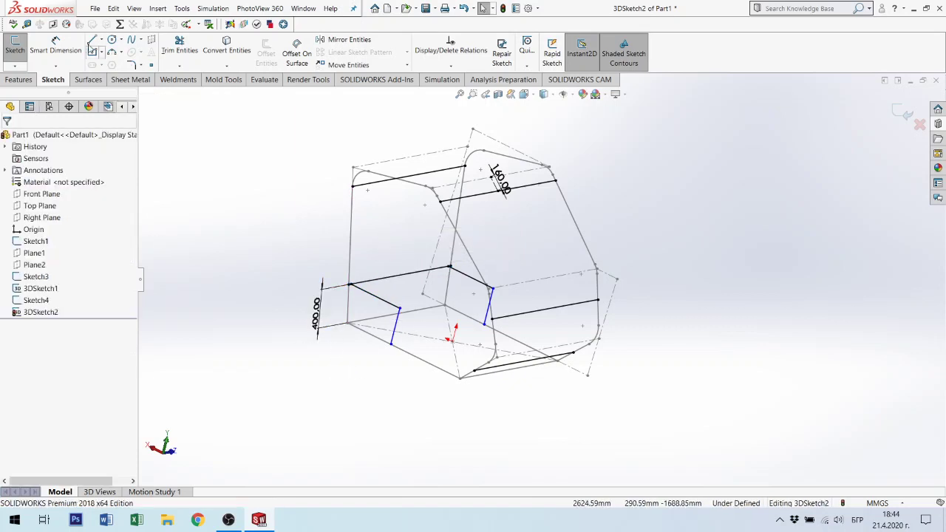
Draw a cross bar connecting the corners of the two side bars.
key(l)
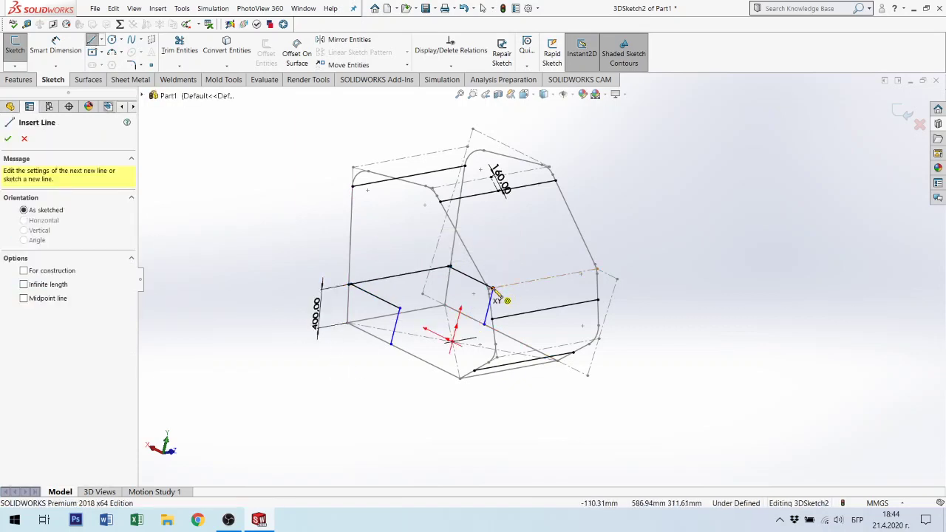
middle_drag(521, 307, 530, 300)
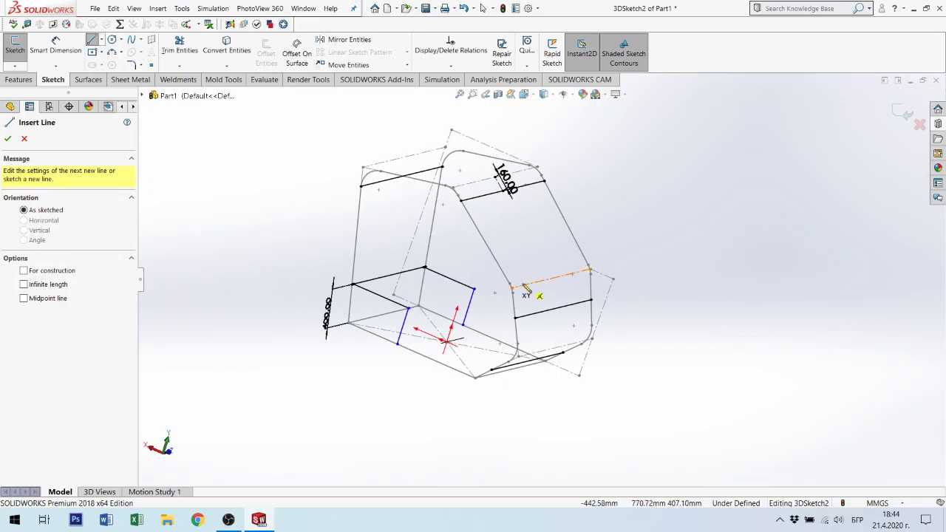
click(474, 289)
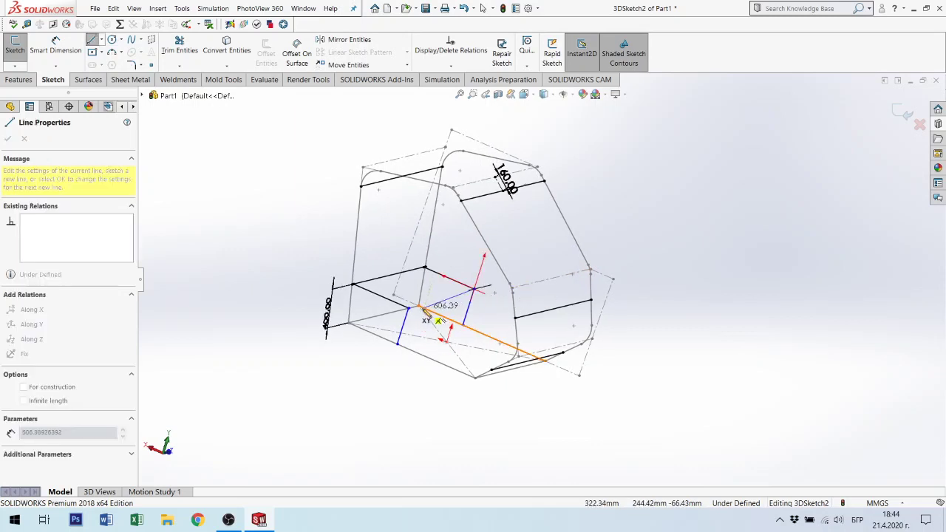
click(410, 307)
key(Escape)
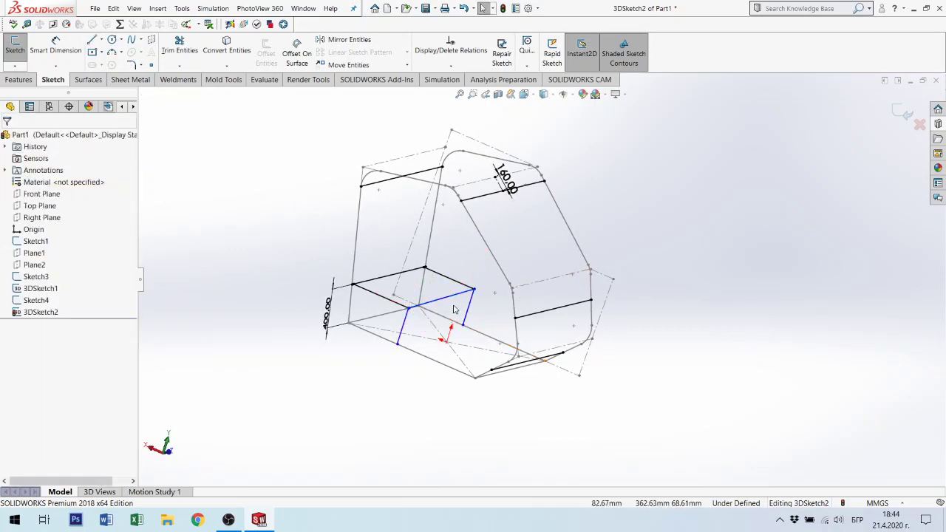
click(454, 298)
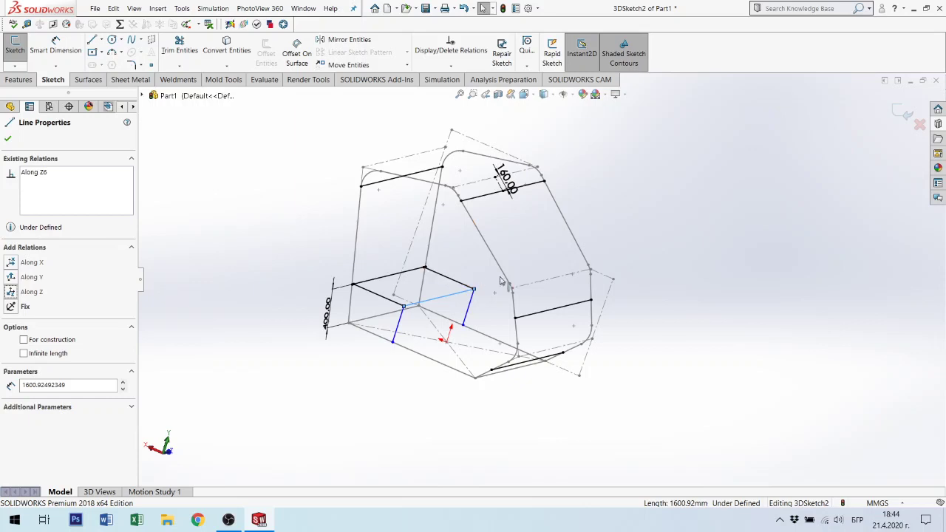
Dimension the cross bar to 560 mm.
click(55, 46)
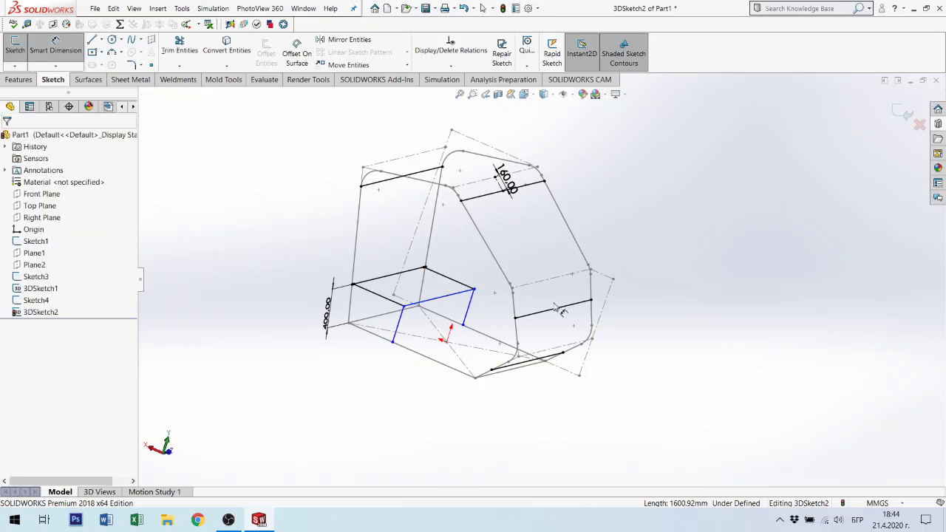
click(468, 285)
click(460, 264)
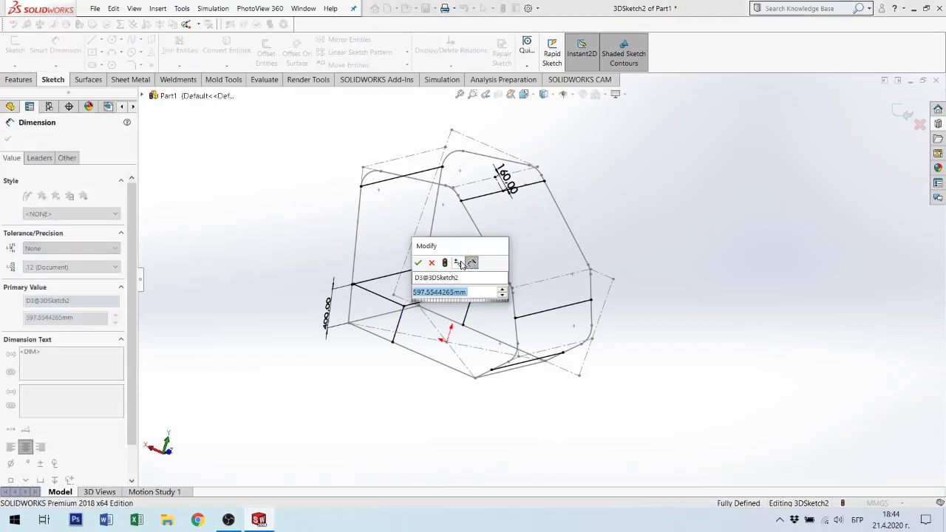
text(560)
key(Return)
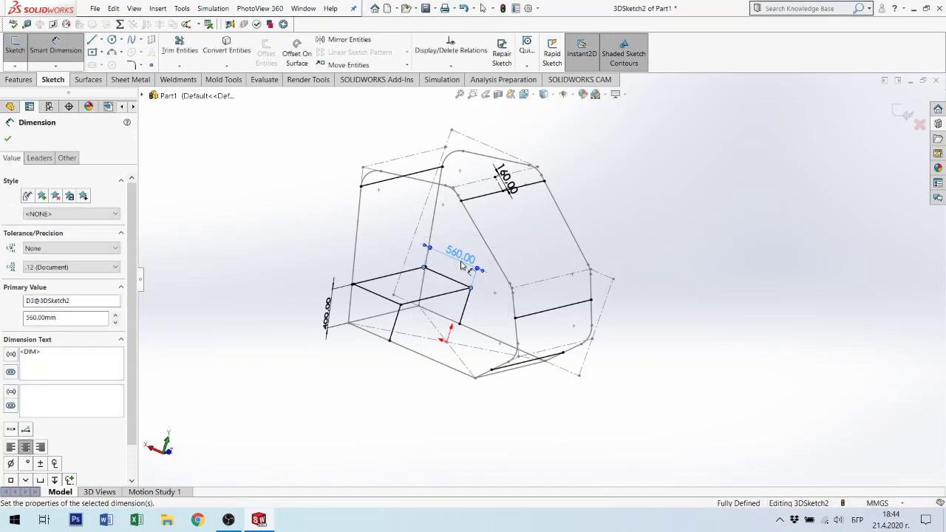
click(661, 254)
Exit 3DSketch2, orbit around the finished cab sketches, and select the base frame edge of Sketch1.
click(900, 112)
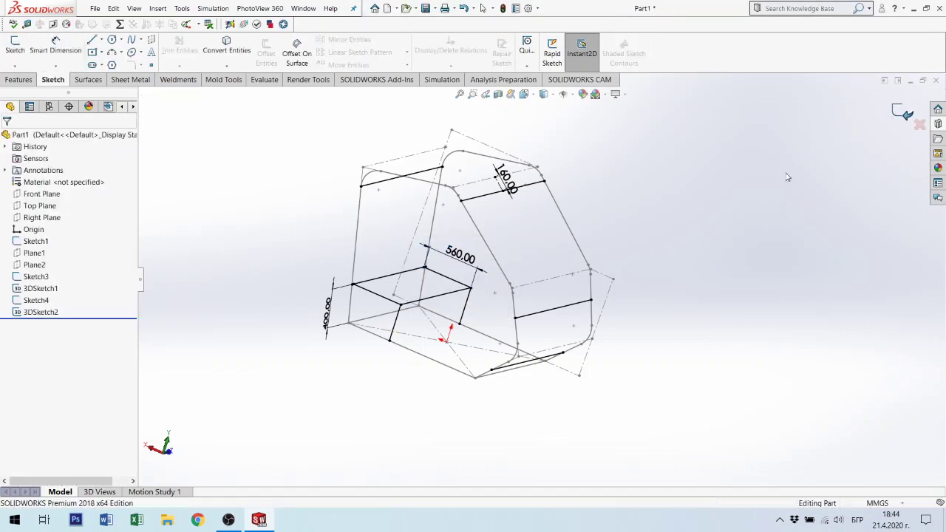
mouse_move(750, 230)
middle_down()
mouse_move(604, 205)
mouse_move(612, 214)
middle_up()
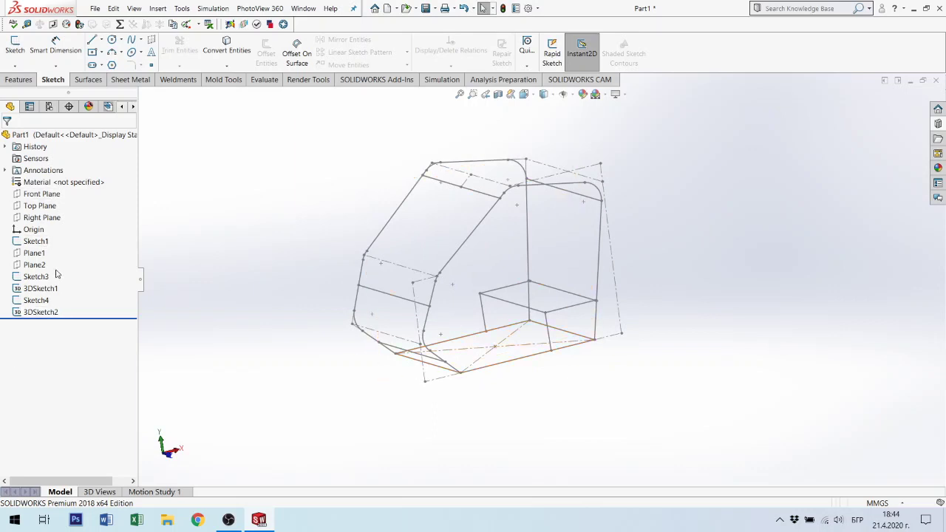
mouse_move(608, 265)
middle_down()
mouse_move(659, 268)
mouse_move(668, 253)
mouse_move(628, 228)
mouse_move(580, 251)
mouse_move(570, 173)
mouse_move(589, 226)
mouse_move(576, 222)
mouse_move(626, 256)
middle_up()
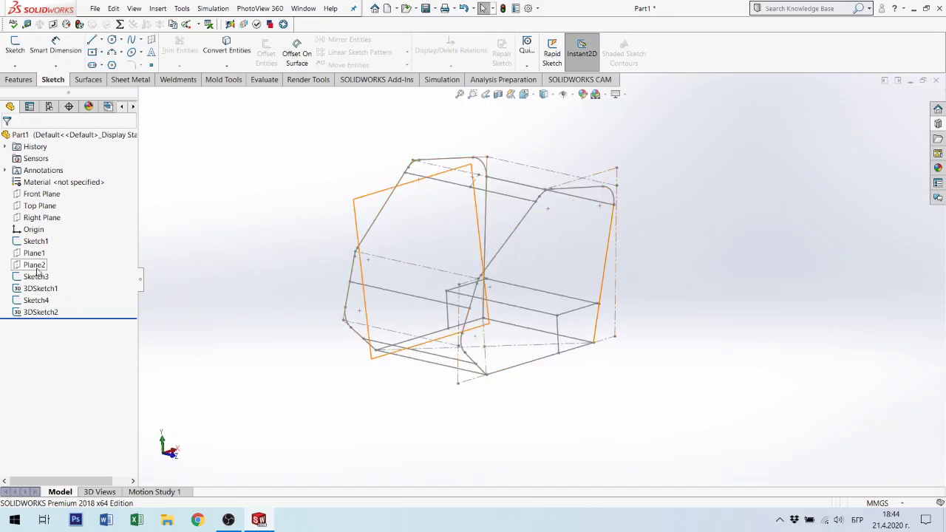
mouse_move(500, 326)
middle_down()
mouse_move(549, 238)
mouse_move(538, 273)
middle_up()
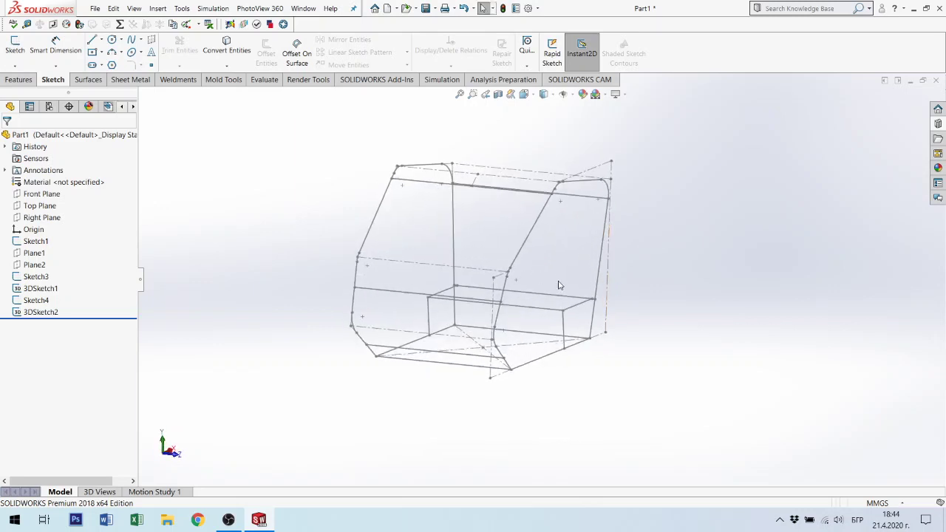
mouse_move(560, 285)
middle_down()
mouse_move(550, 313)
mouse_move(562, 255)
mouse_move(596, 252)
middle_up()
scroll(573, 304, down, 3)
scroll(633, 340, up, 3)
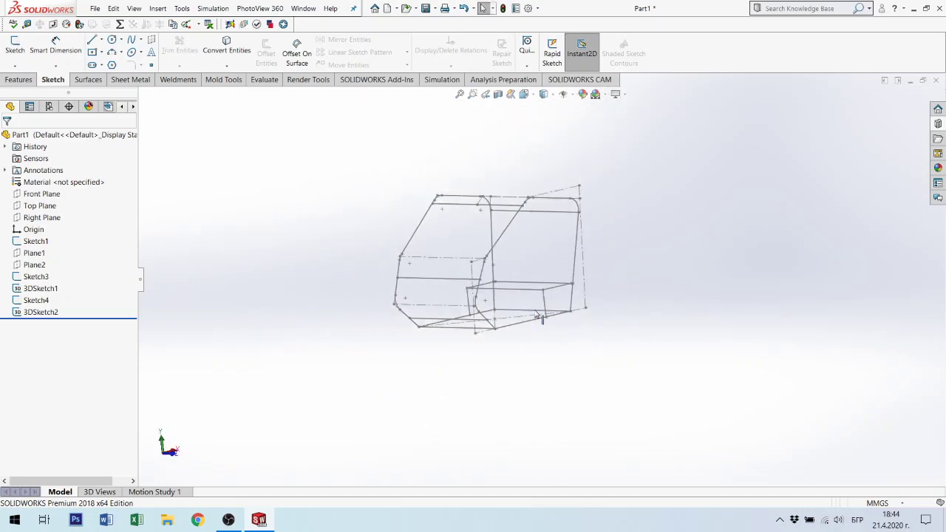
middle_drag(634, 339, 508, 338)
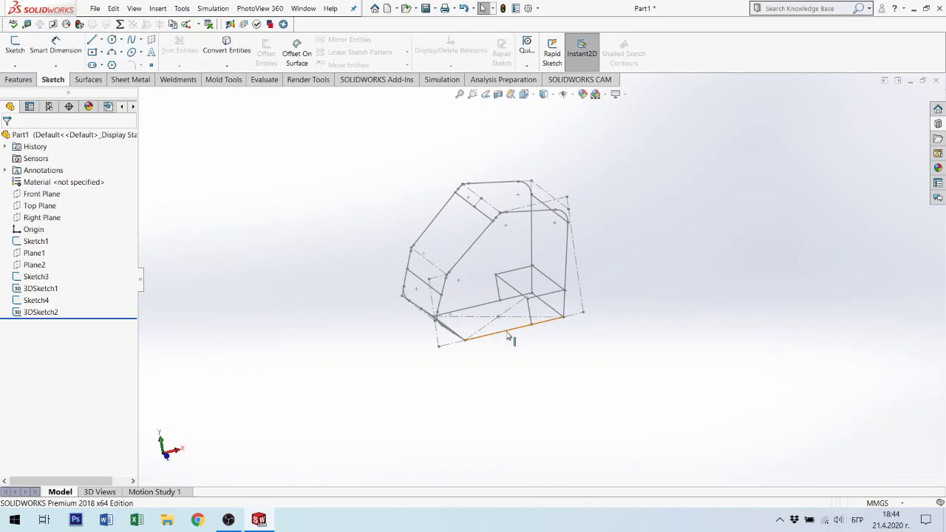
click(509, 336)
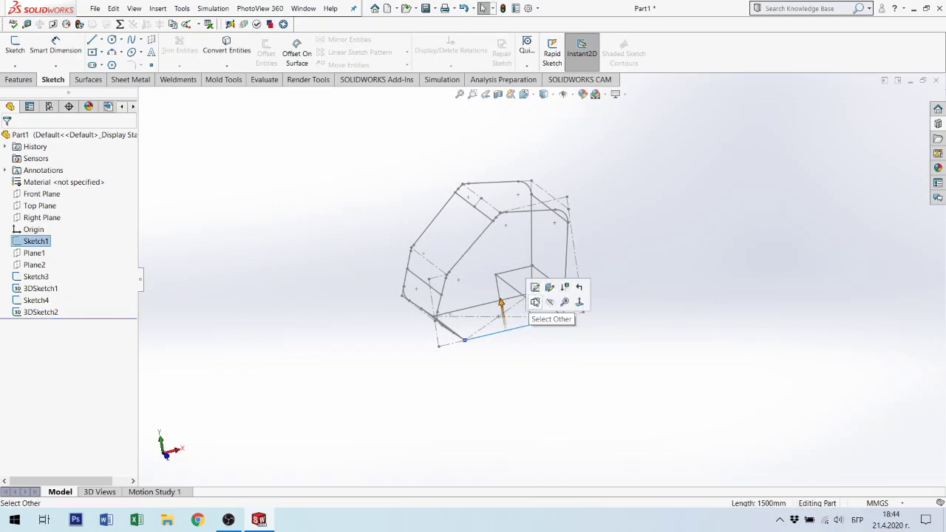
Edit Sketch1 and change the 1500 base length dimension to 1700, then exit the sketch.
click(544, 296)
middle_drag(545, 297, 463, 291)
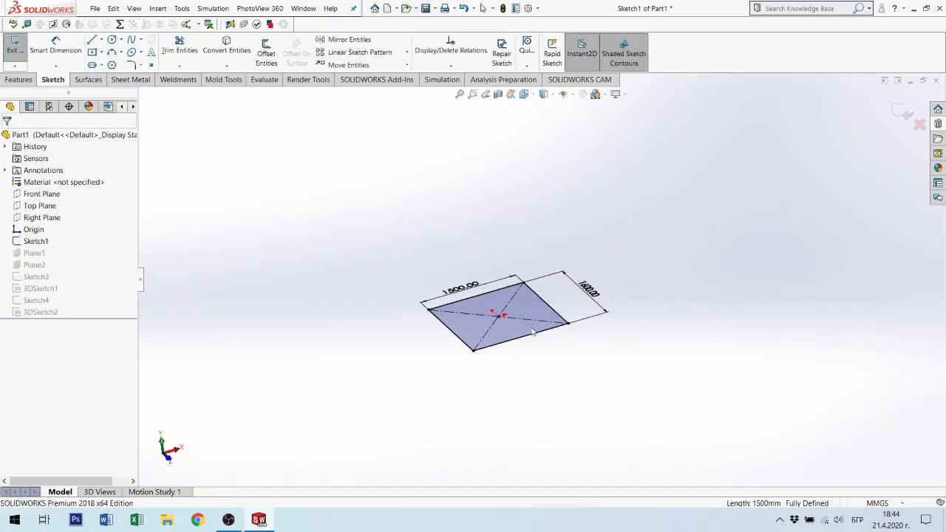
double_click(462, 288)
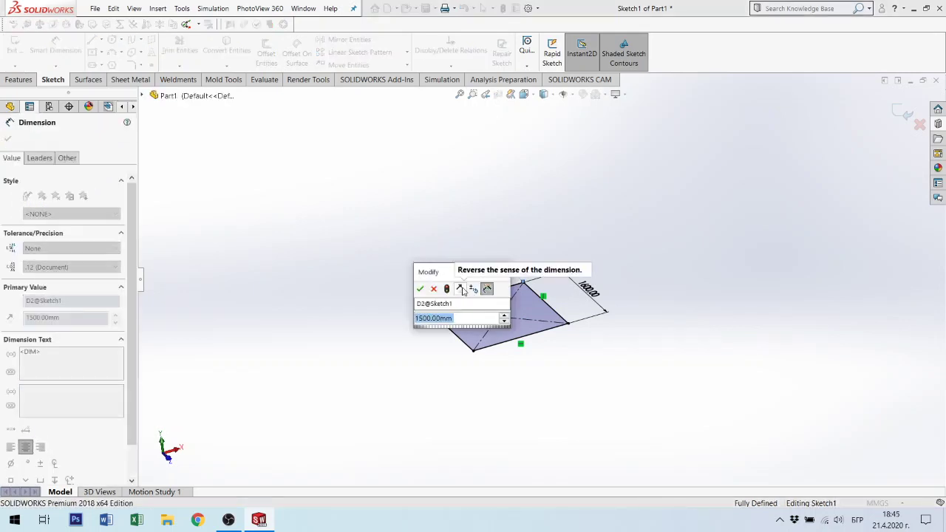
text(1)
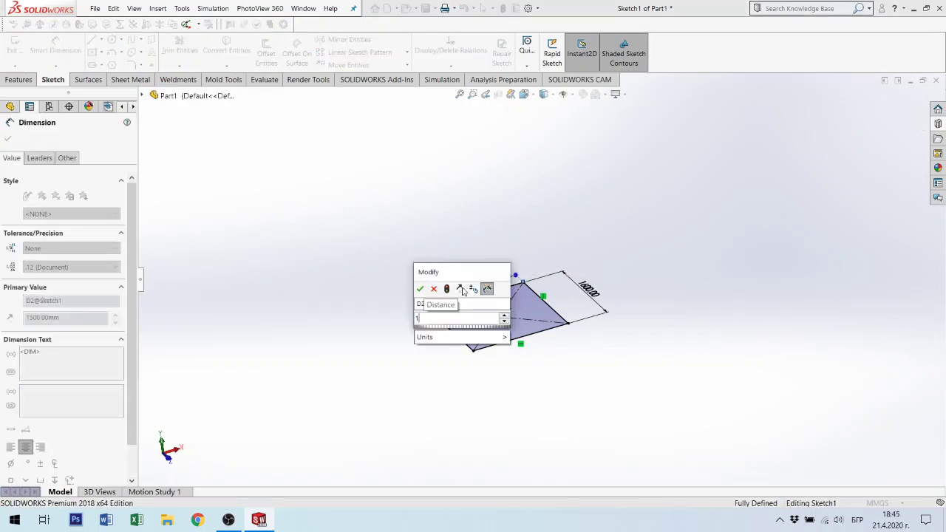
text(700)
key(Return)
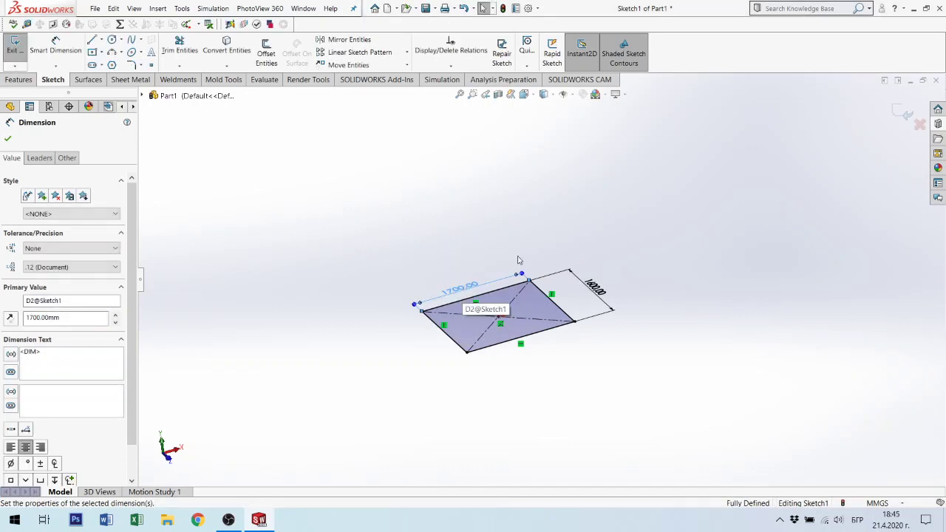
click(905, 121)
click(905, 120)
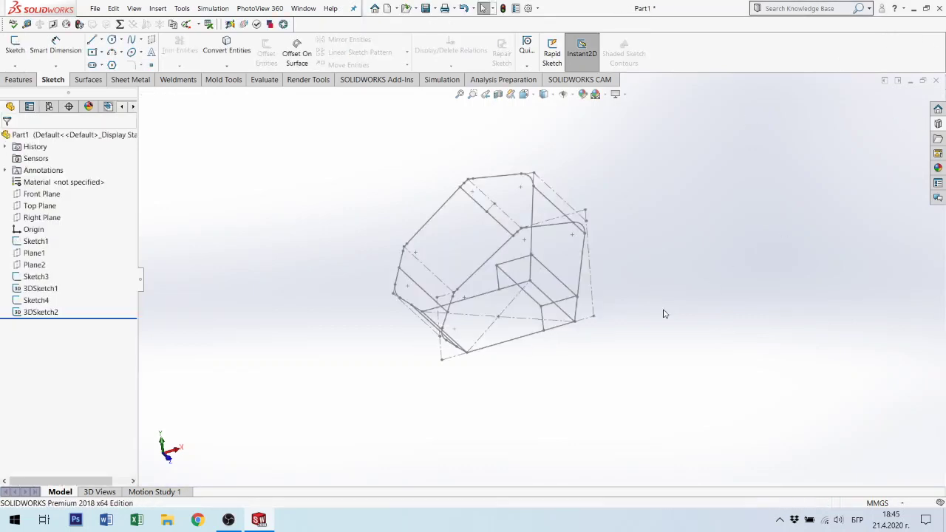
Orbit and zoom around the wireframe to inspect the lengthened 1700 mm base frame.
mouse_move(663, 313)
middle_down()
mouse_move(634, 270)
mouse_move(640, 212)
mouse_move(648, 251)
mouse_move(659, 256)
mouse_move(622, 282)
mouse_move(649, 268)
middle_up()
scroll(570, 232, down, 2)
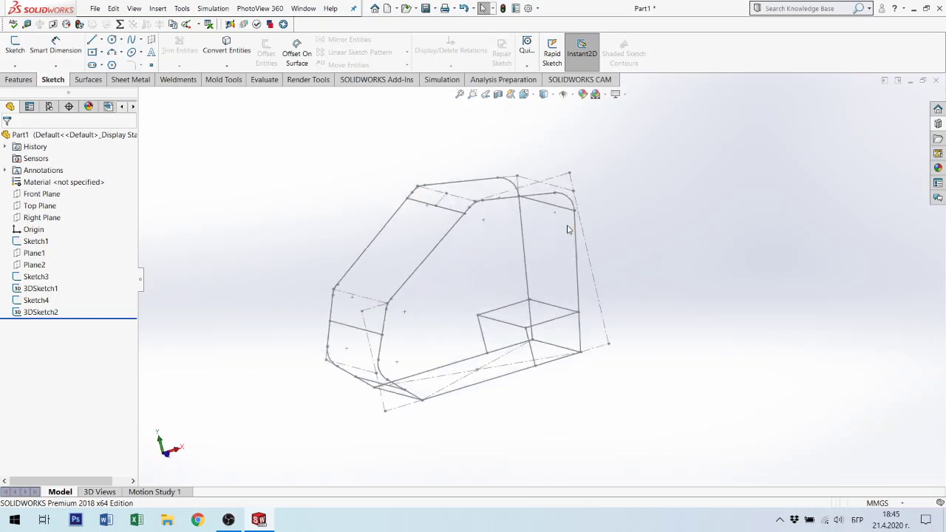
scroll(503, 247, down, 2)
scroll(494, 222, down, 2)
middle_drag(495, 222, 506, 209)
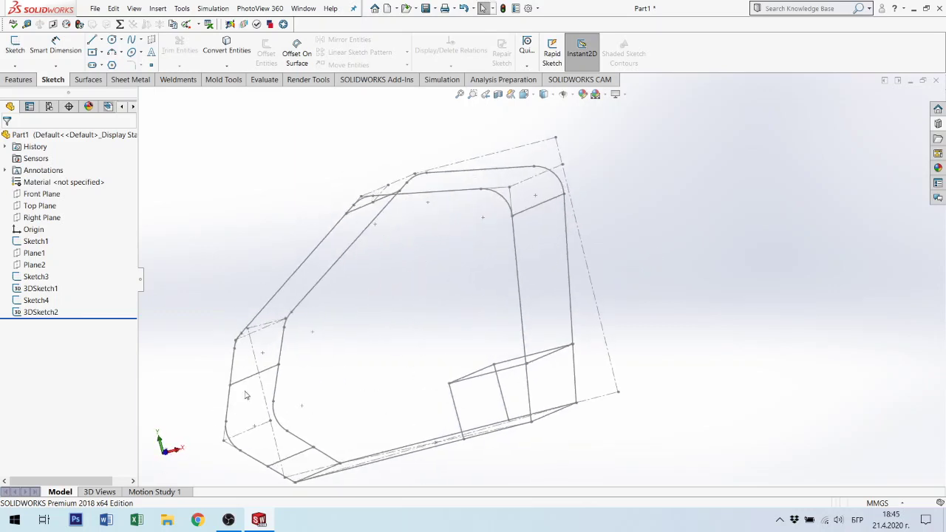
middle_drag(272, 428, 270, 434)
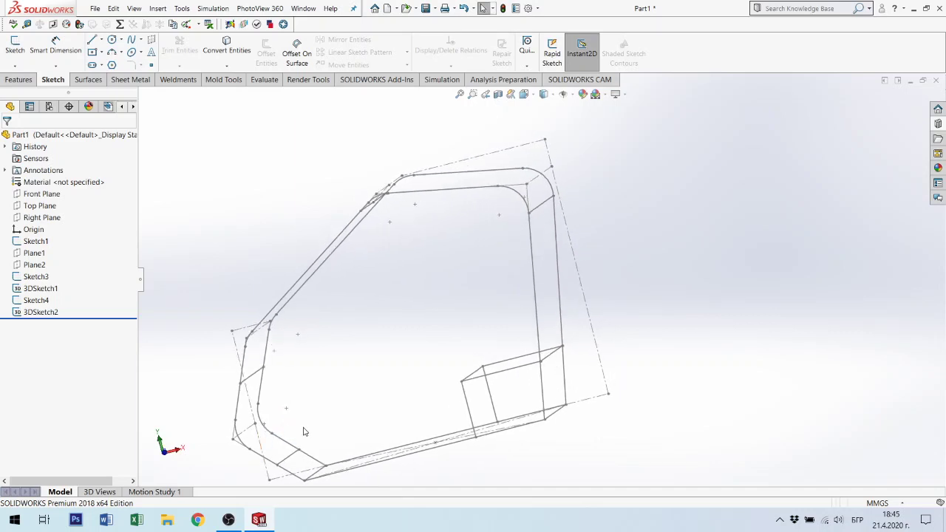
scroll(304, 432, up, 3)
middle_drag(438, 377, 414, 403)
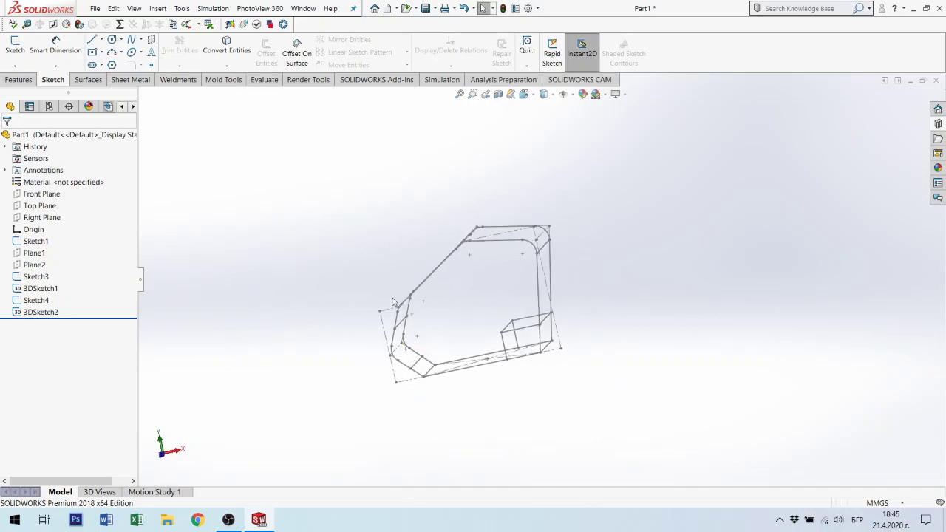
Edit Sketch3 and change the 400.00 hoop bottom dimension to 300, then exit the sketch.
click(408, 382)
click(440, 336)
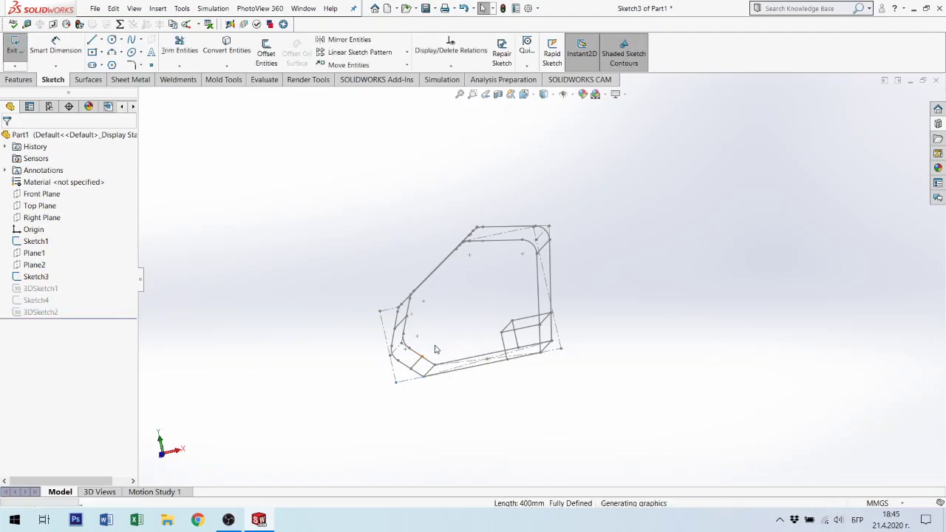
scroll(419, 398, down, 3)
scroll(429, 372, down, 2)
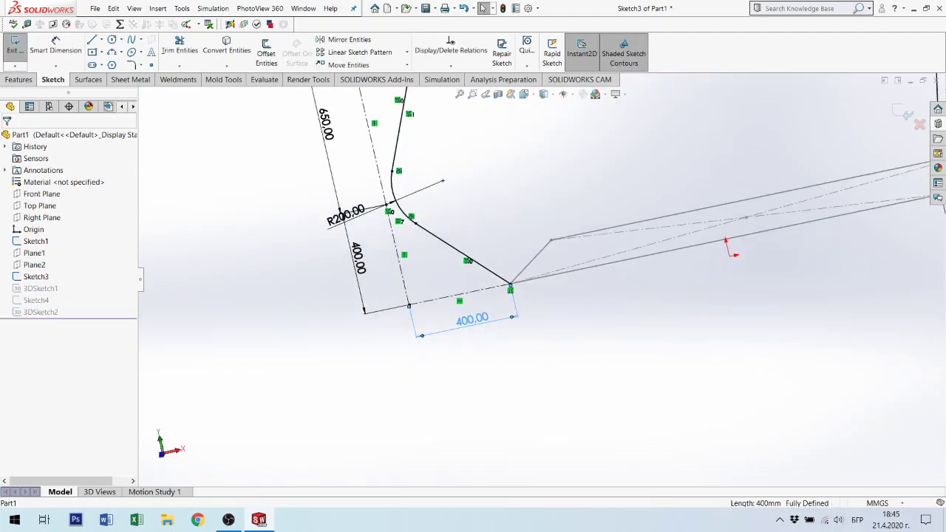
double_click(473, 319)
text(300)
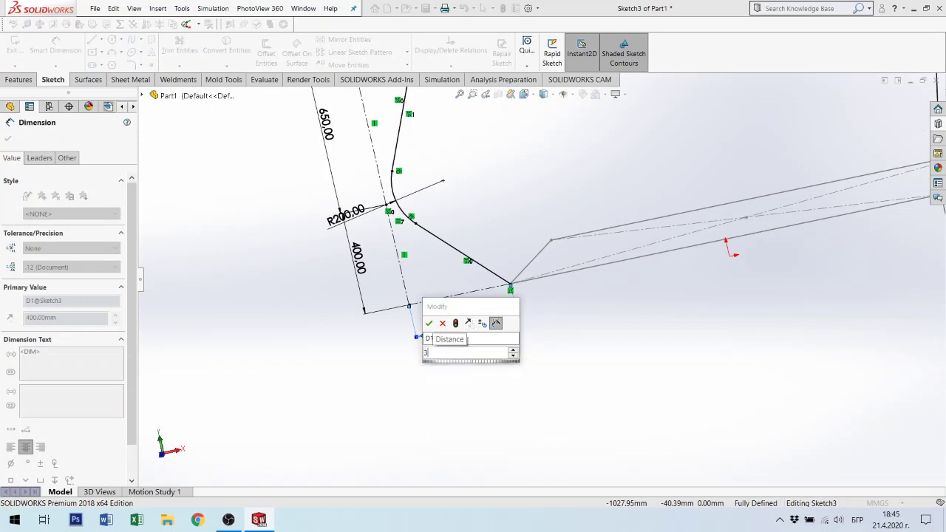
key(Return)
scroll(486, 318, up, 3)
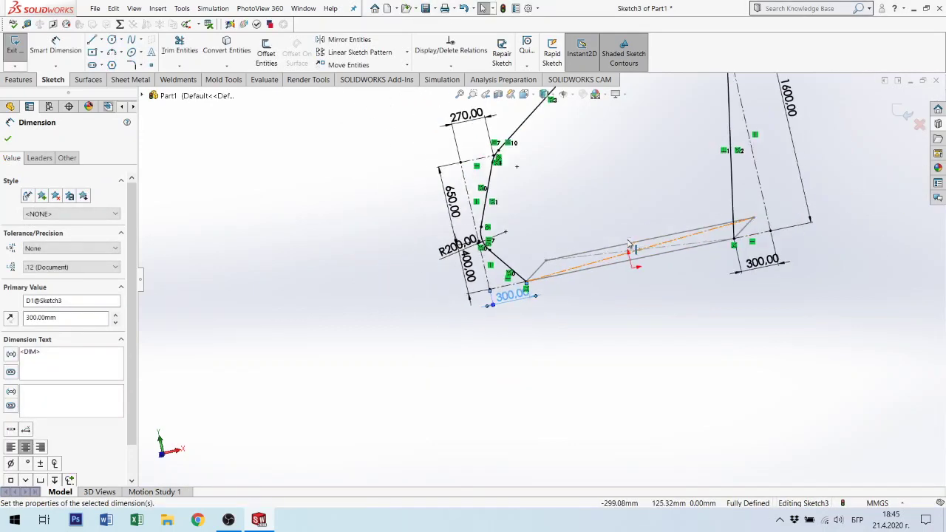
click(906, 116)
Zoom to fit and orbit the wireframe to review the narrower hoop from several sides.
scroll(627, 274, up, 3)
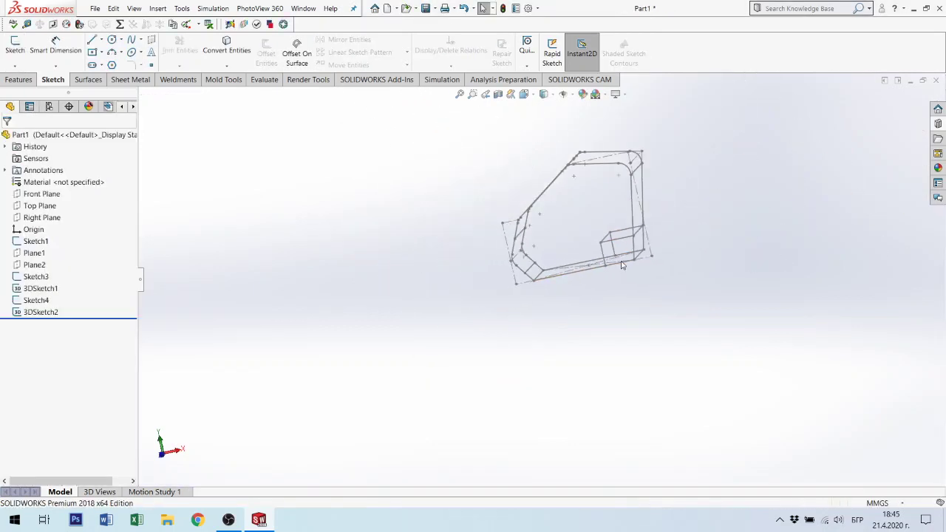
mouse_move(625, 266)
middle_down()
mouse_move(681, 189)
mouse_move(681, 275)
middle_up()
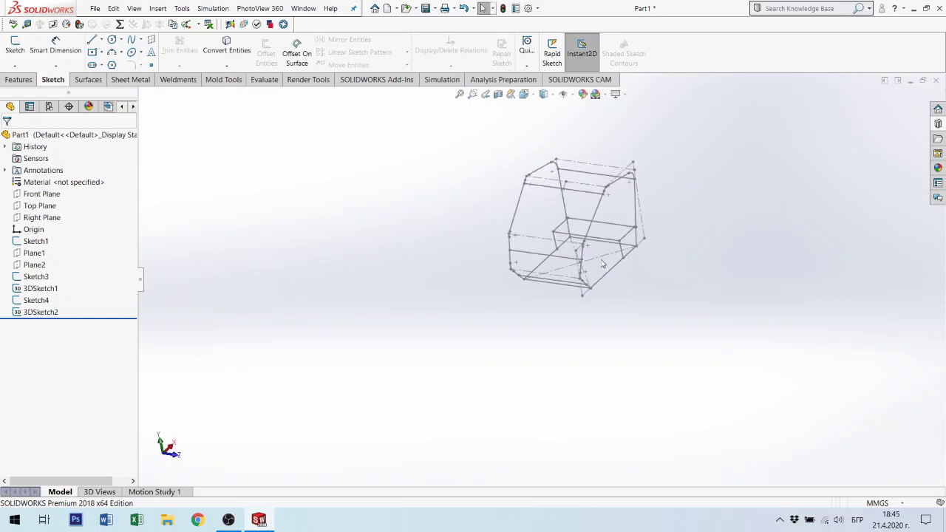
mouse_move(629, 275)
middle_down()
mouse_move(642, 273)
mouse_move(629, 244)
middle_up()
click(466, 96)
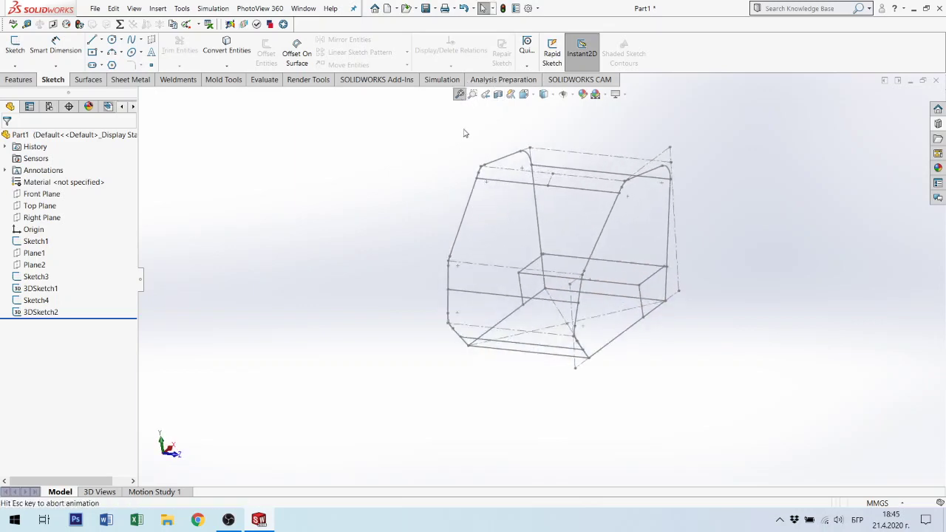
middle_drag(666, 397, 629, 397)
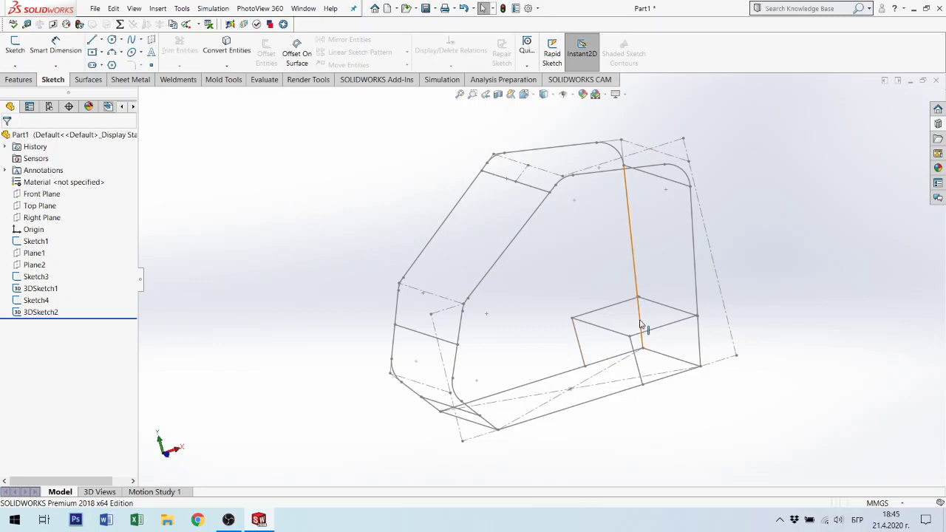
middle_drag(591, 370, 618, 373)
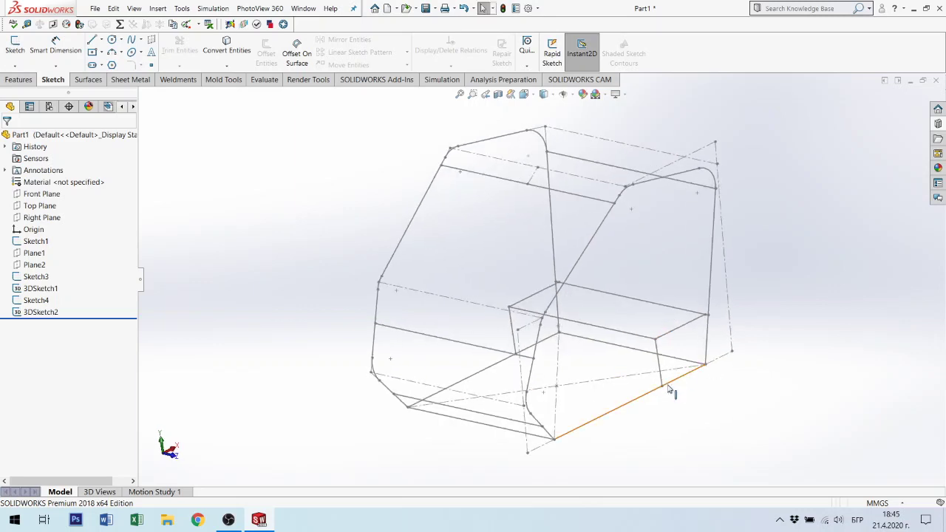
click(623, 407)
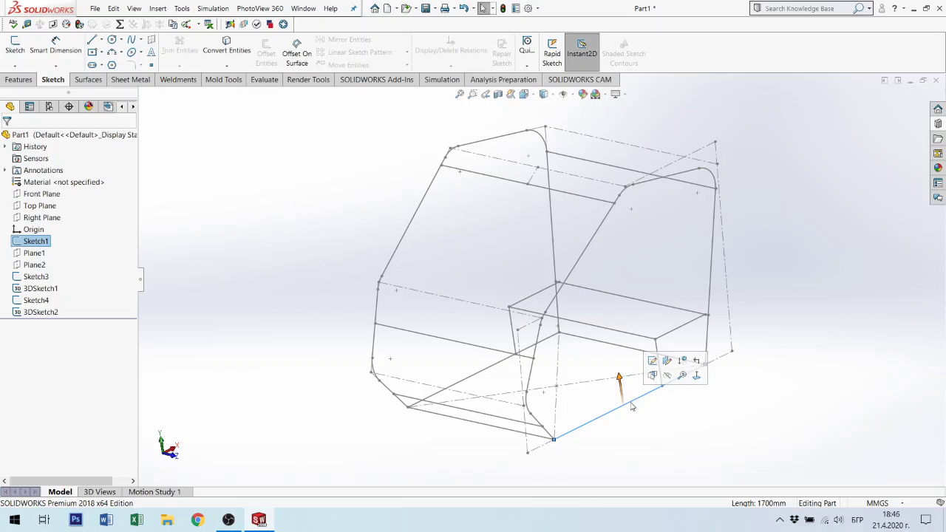
click(677, 422)
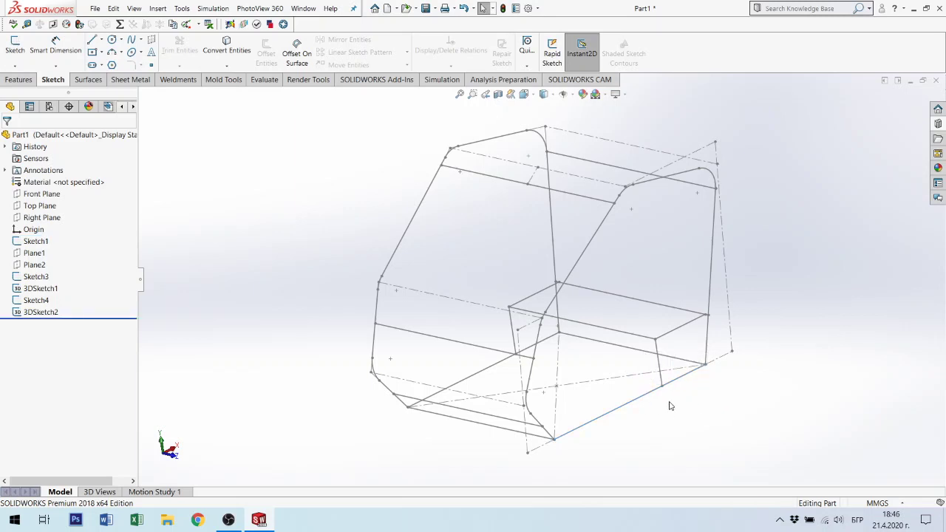
click(641, 400)
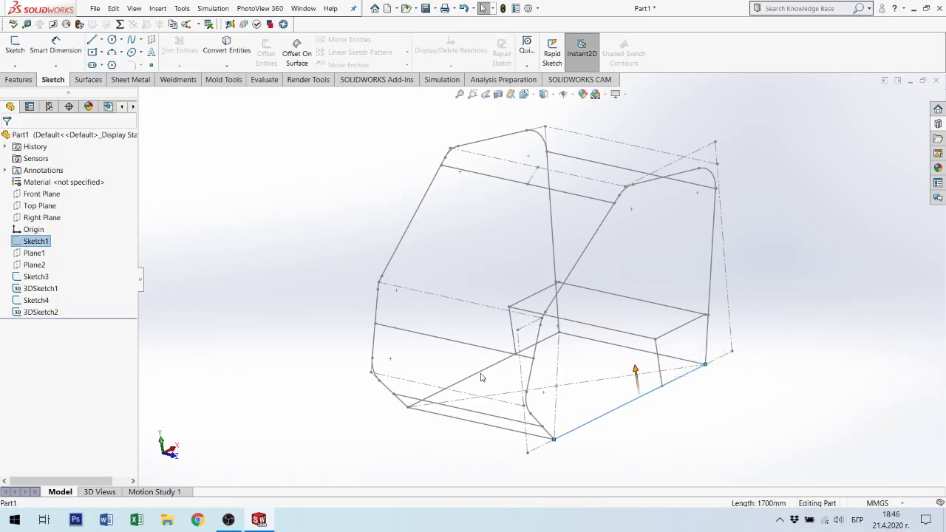
key(Escape)
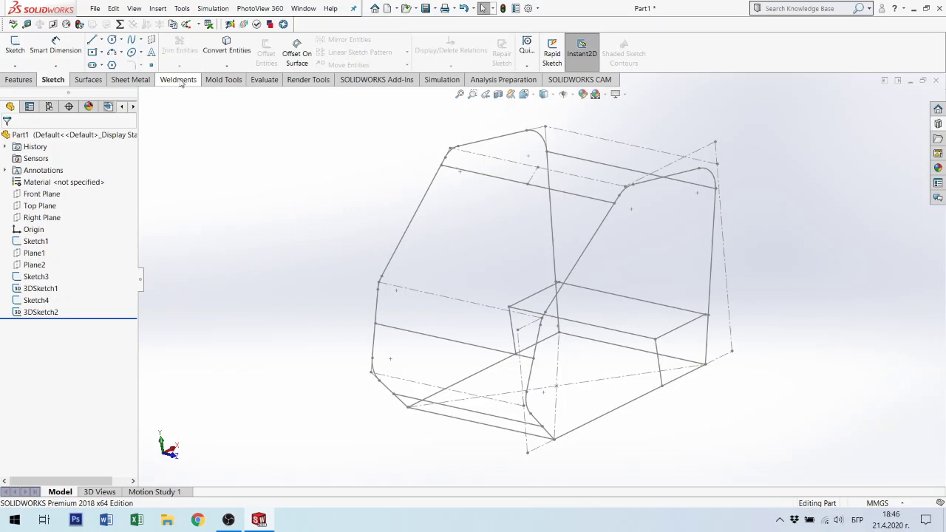
Hide and restore the Weldments tool group in the CommandManager, and check the toolbar list.
right_click(181, 82)
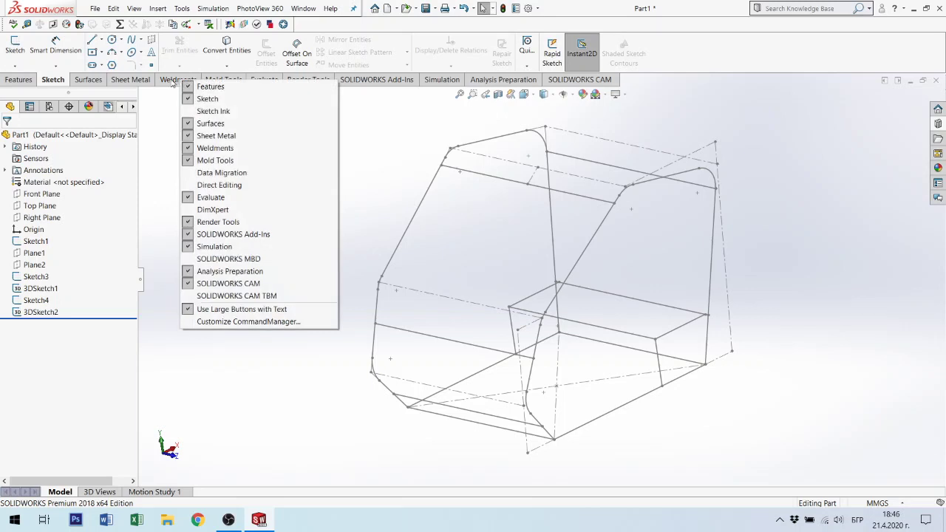
click(169, 82)
click(169, 81)
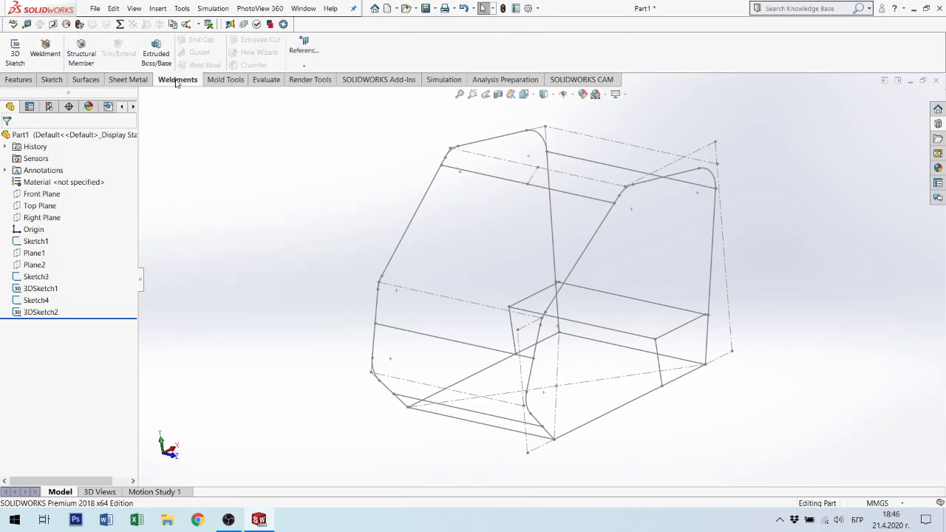
right_click(176, 83)
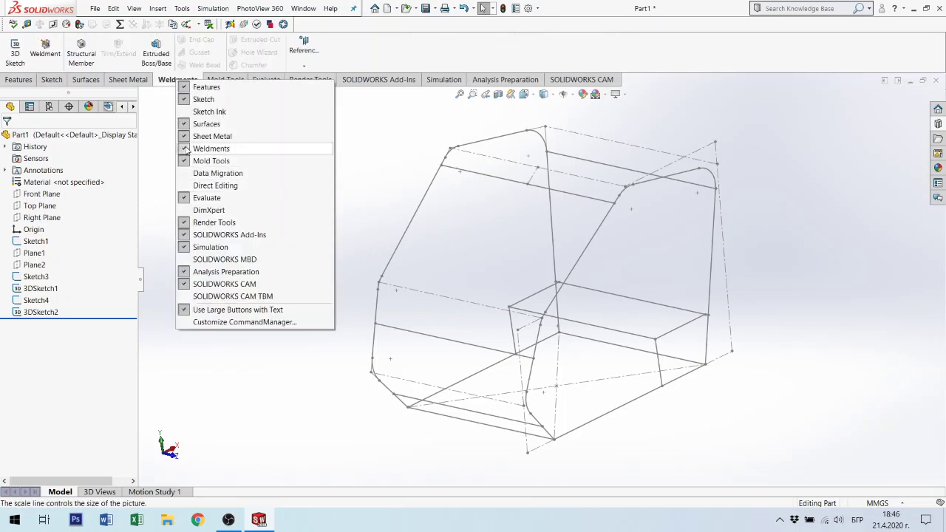
click(185, 151)
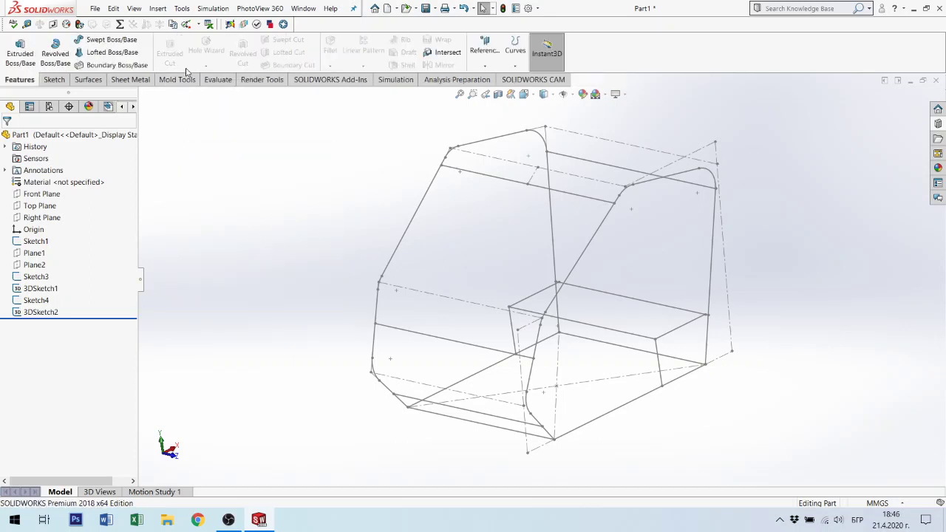
right_click(184, 81)
click(197, 150)
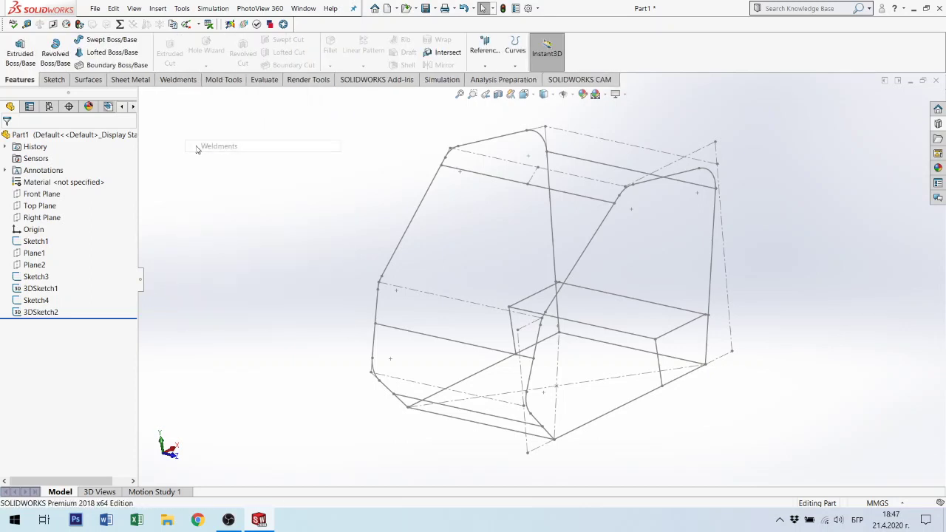
right_click(698, 50)
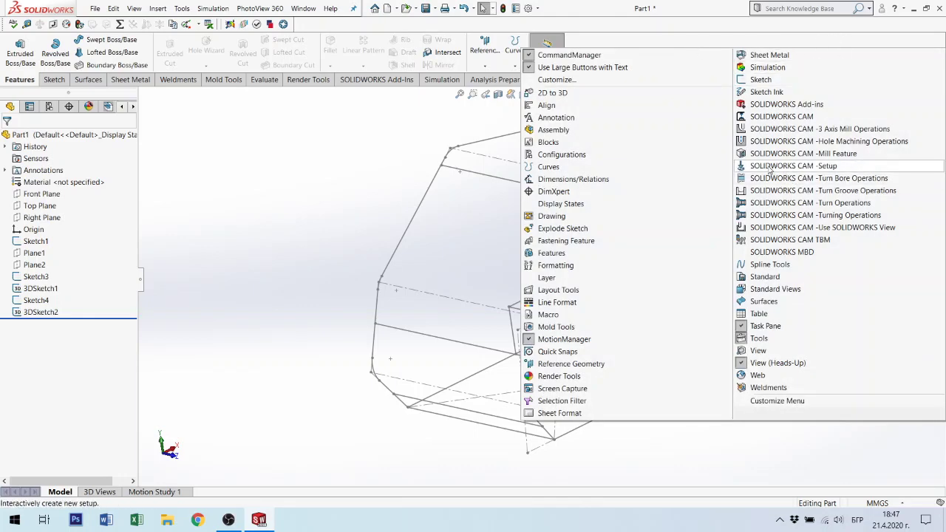
click(674, 45)
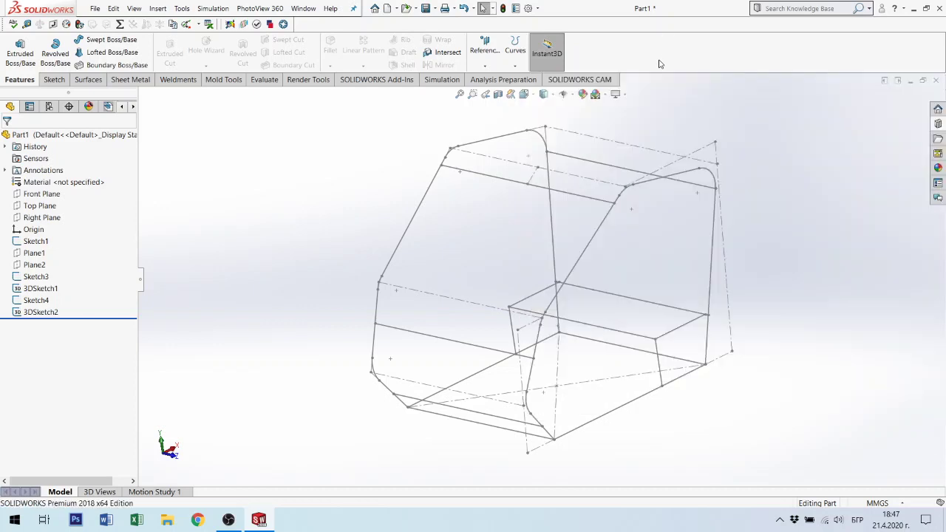
Show the Weldments tools and briefly open and close the Reference Geometry list.
mouse_move(635, 208)
middle_down()
mouse_move(645, 214)
mouse_move(636, 211)
middle_up()
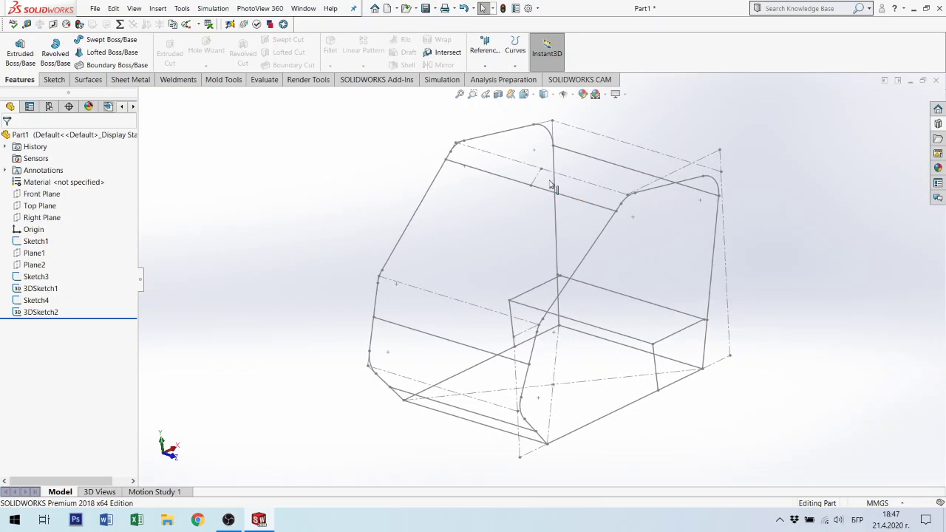
click(184, 80)
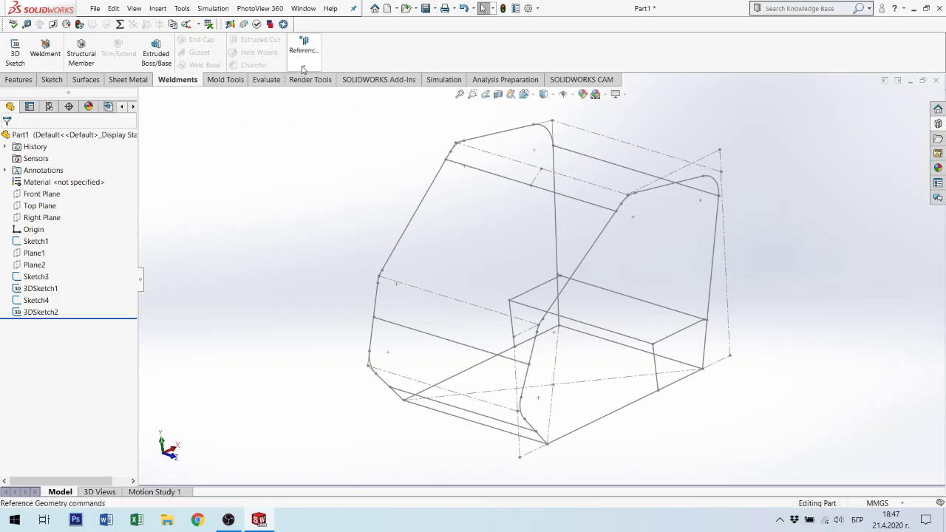
click(303, 66)
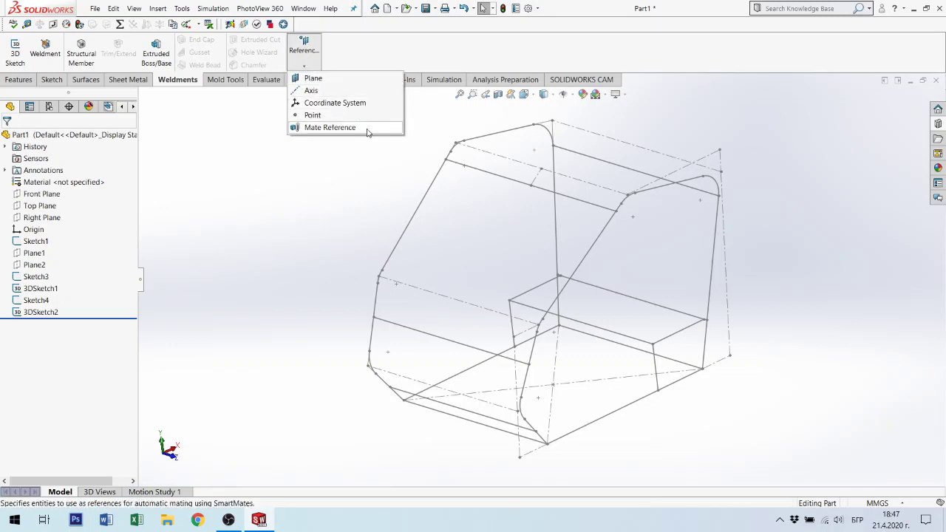
click(420, 58)
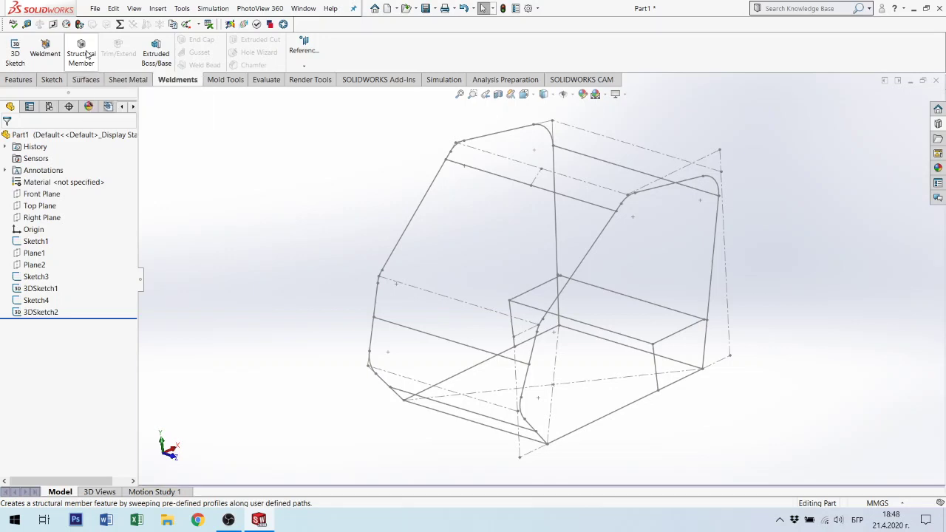
Start a Structural Member and keep iso as the profile standard.
click(82, 52)
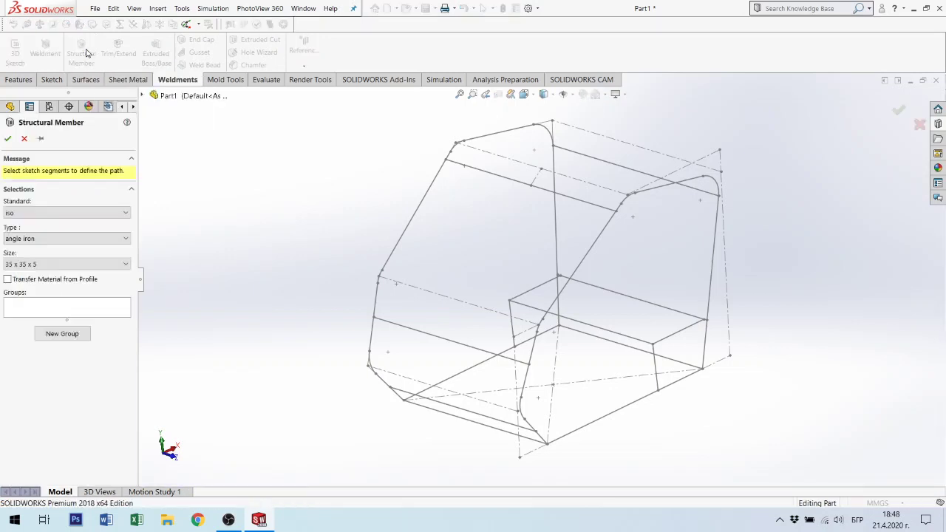
click(49, 213)
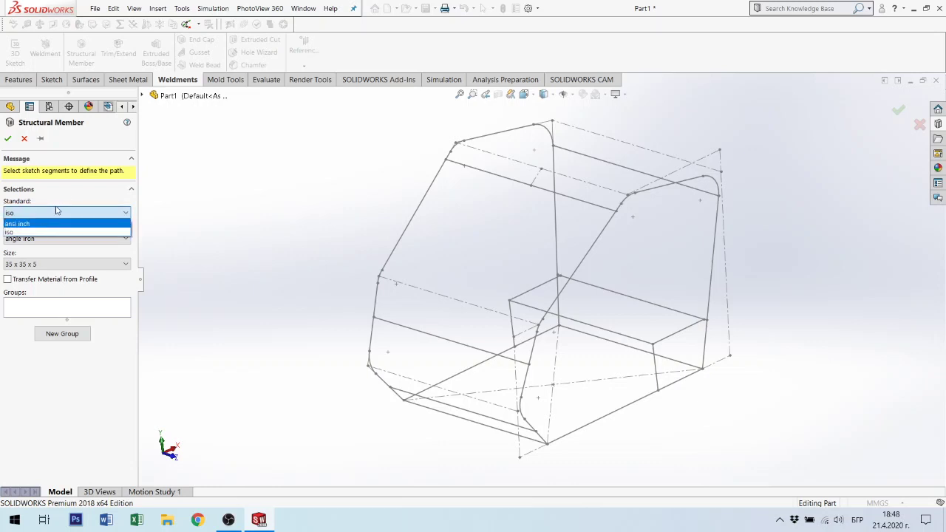
click(65, 212)
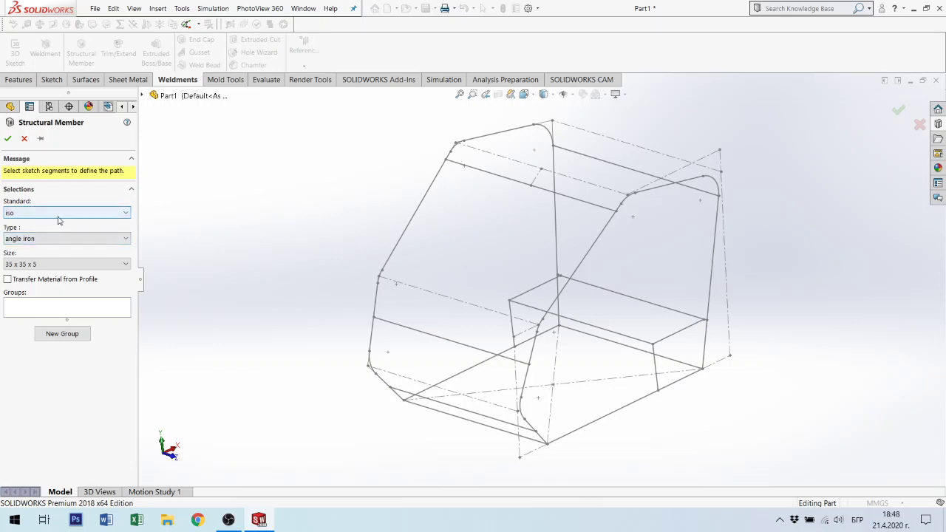
click(59, 213)
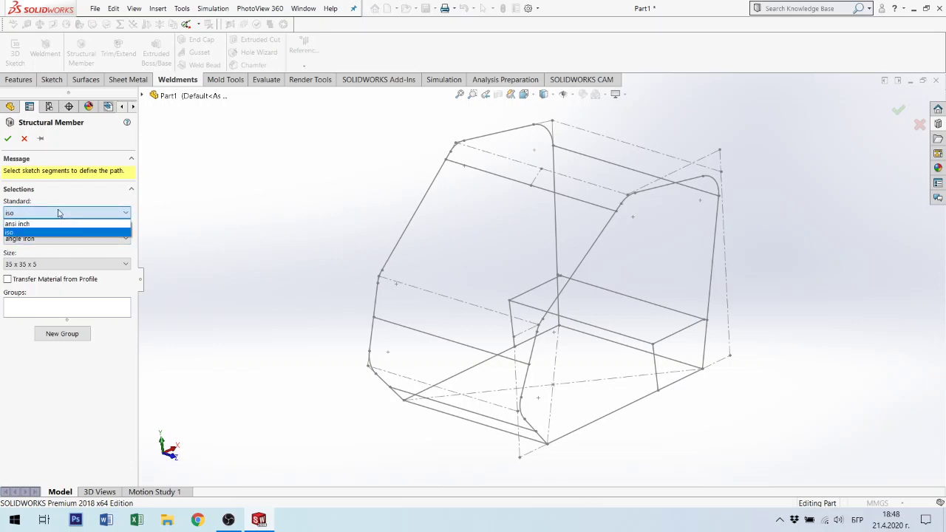
click(47, 233)
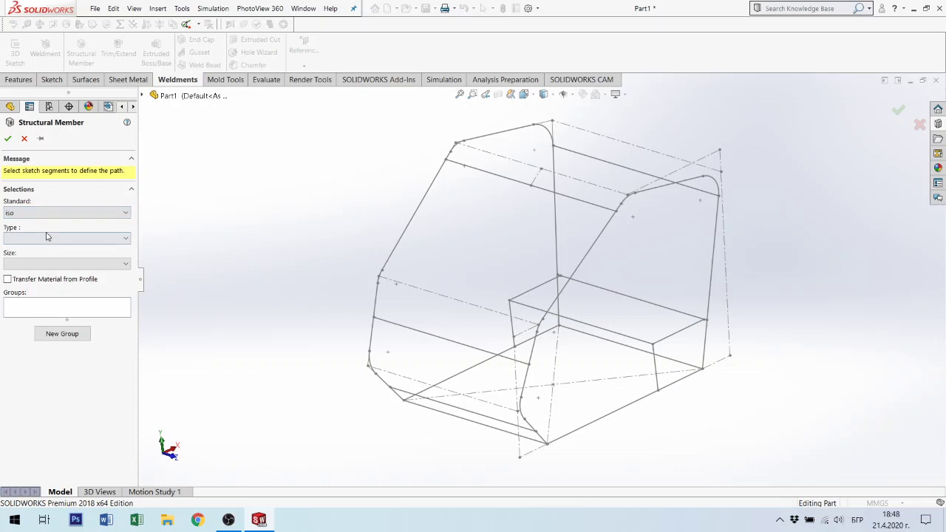
Set the profile type to sb beam and the size to 80 x 6.
click(66, 240)
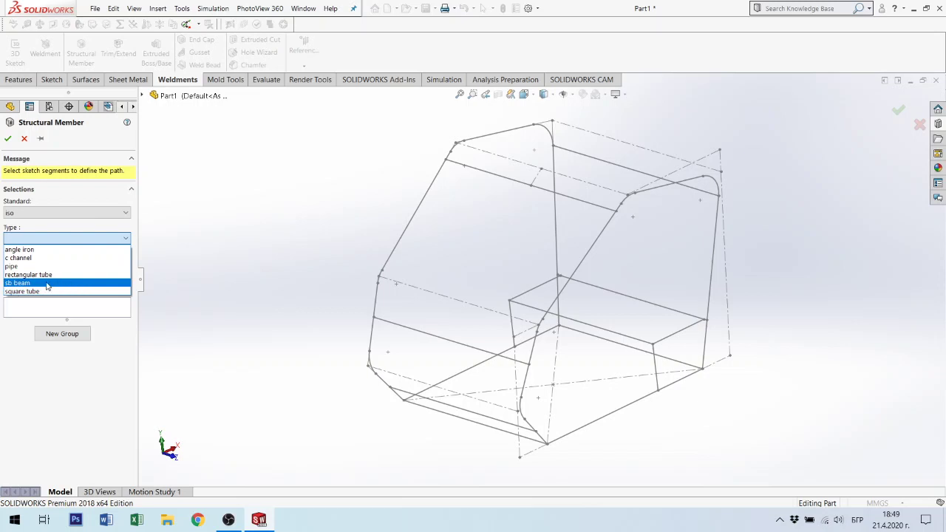
click(48, 284)
click(38, 265)
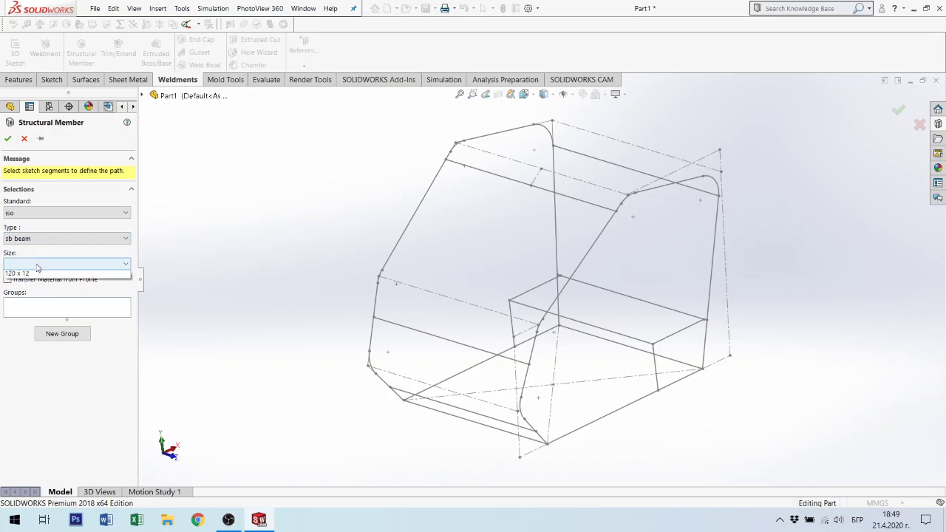
click(32, 278)
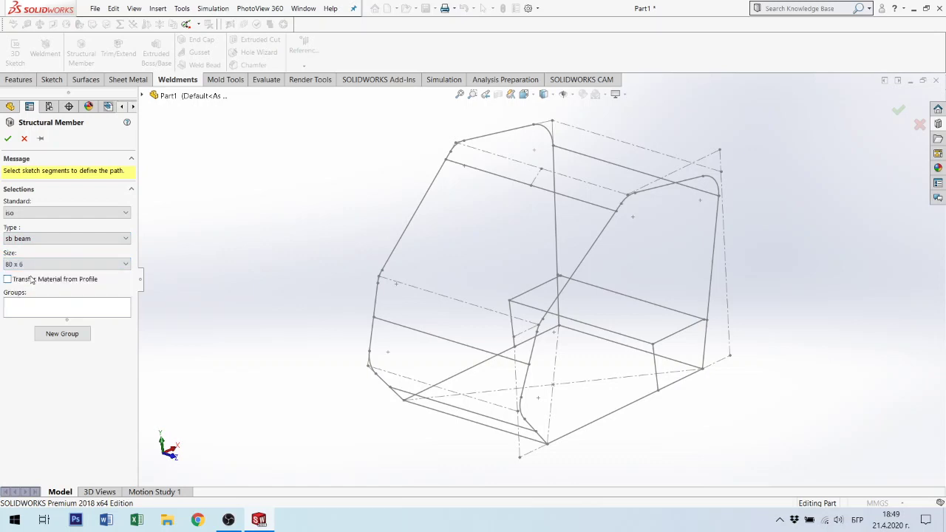
Preview the sb beam on the bottom front frame edge, cancel it, and rotate back to the full frame.
click(604, 420)
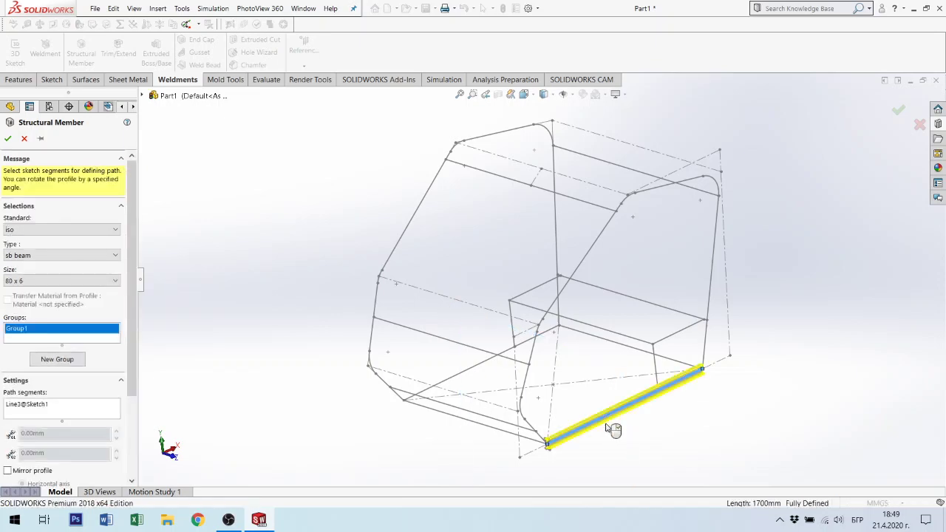
scroll(586, 430, down, 2)
scroll(518, 413, down, 3)
scroll(495, 384, down, 2)
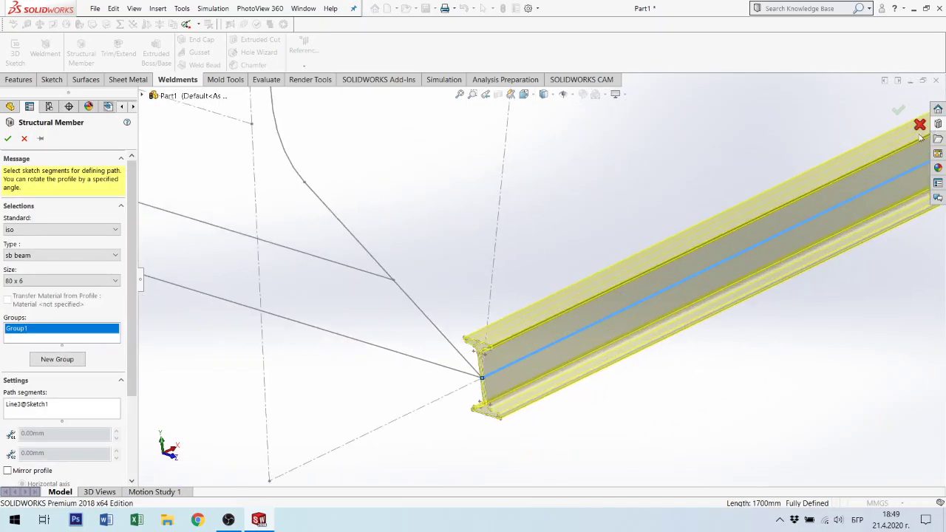
click(920, 124)
scroll(380, 314, up, 2)
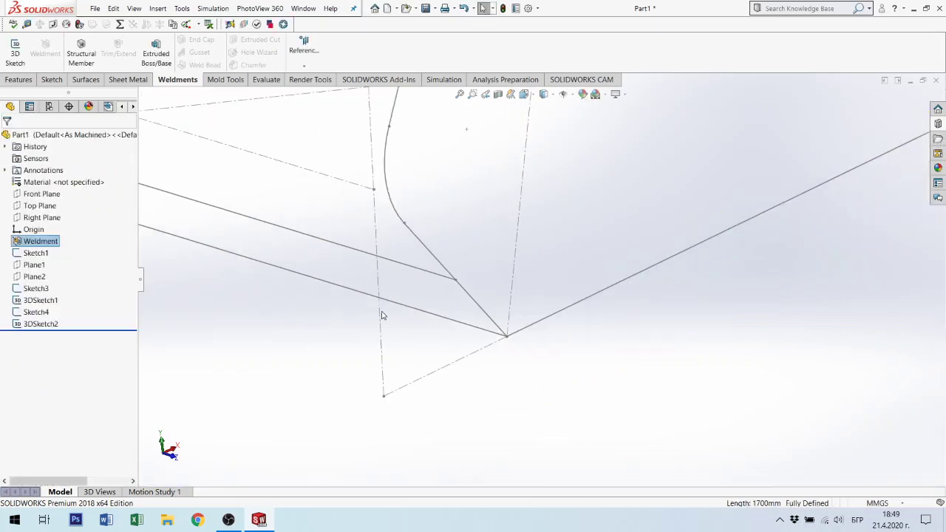
middle_drag(380, 317, 582, 152)
scroll(582, 151, up, 3)
scroll(665, 186, down, 3)
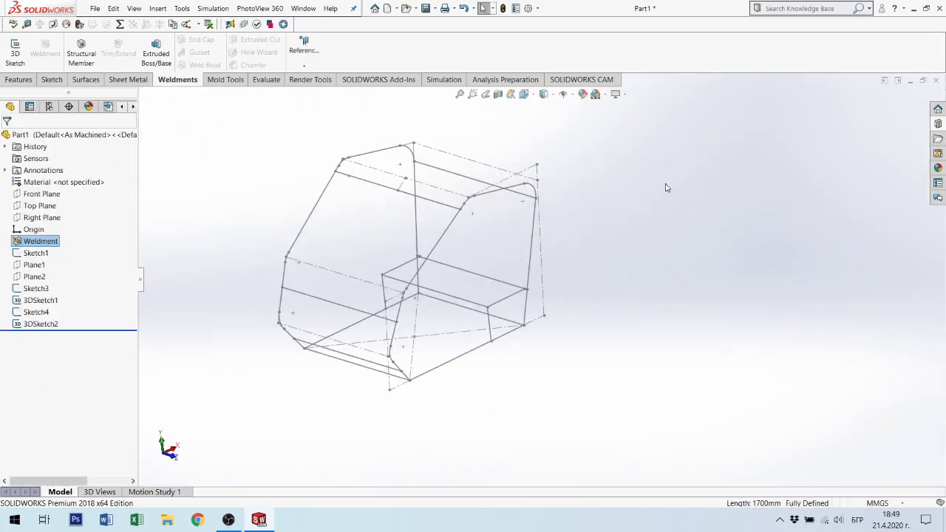
Start another Structural Member with type rectangular tube and size 60 x 40 x 3.2.
click(83, 58)
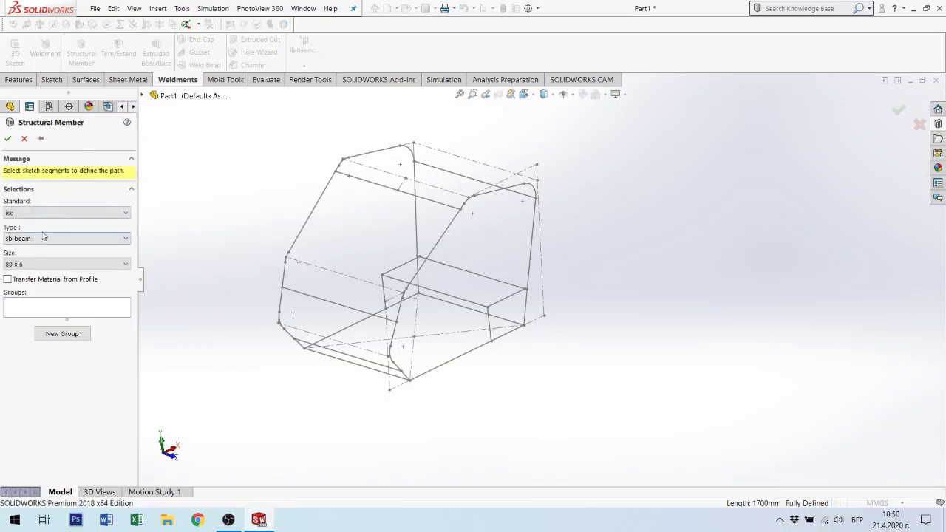
click(41, 238)
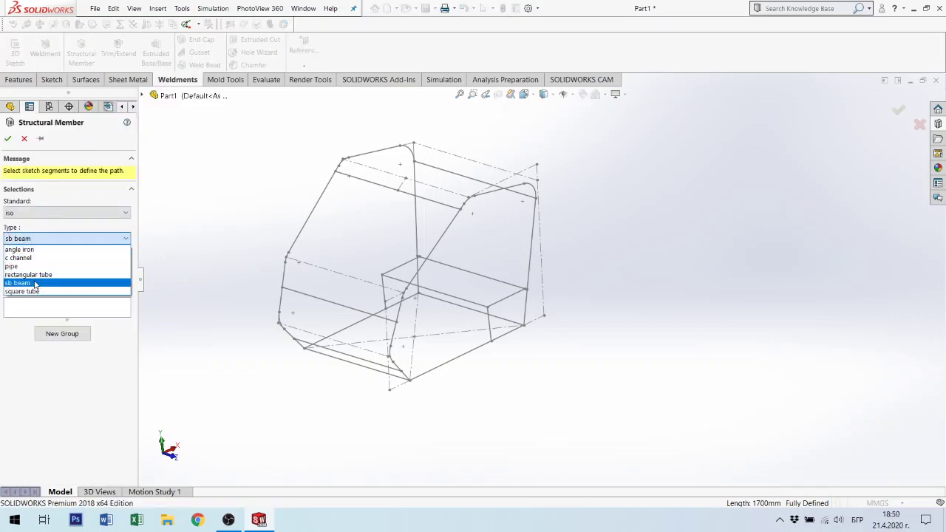
click(39, 276)
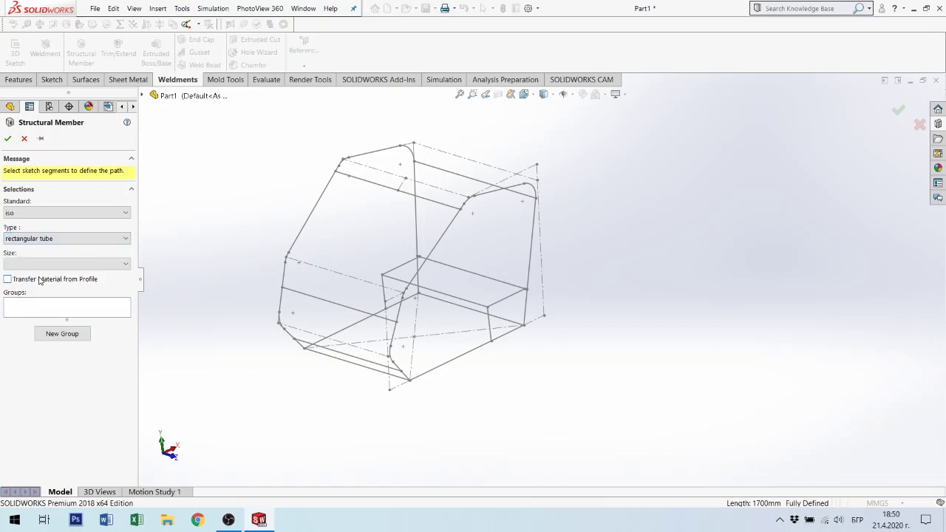
click(32, 264)
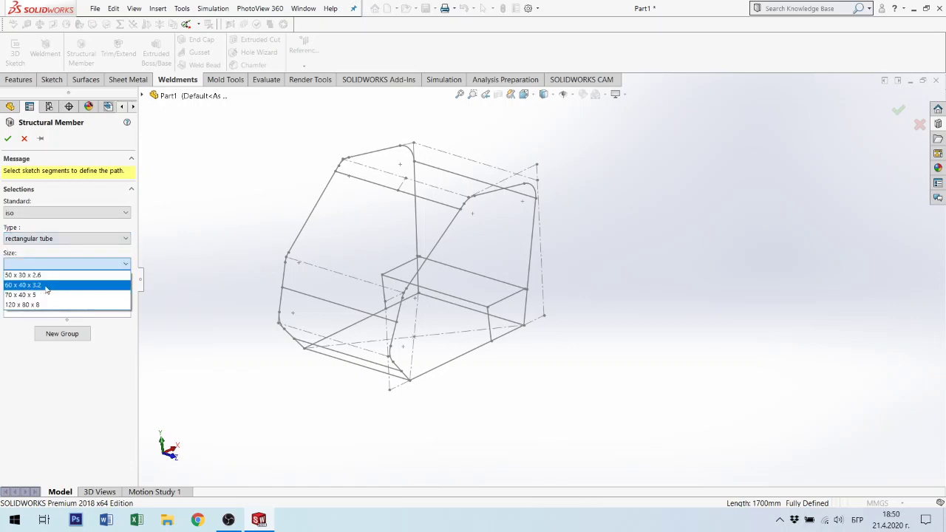
click(46, 286)
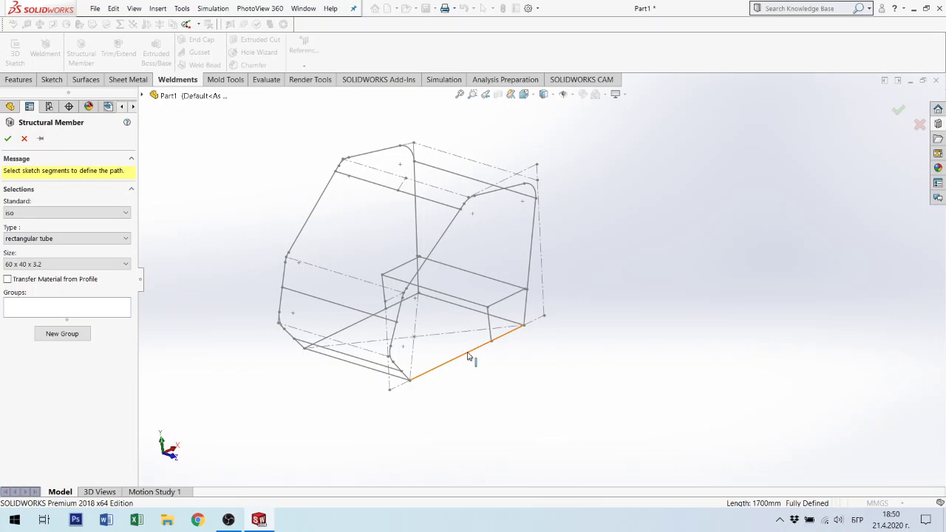
Select the four base rectangle lines of Sketch1 as the tube member path.
click(468, 356)
click(471, 356)
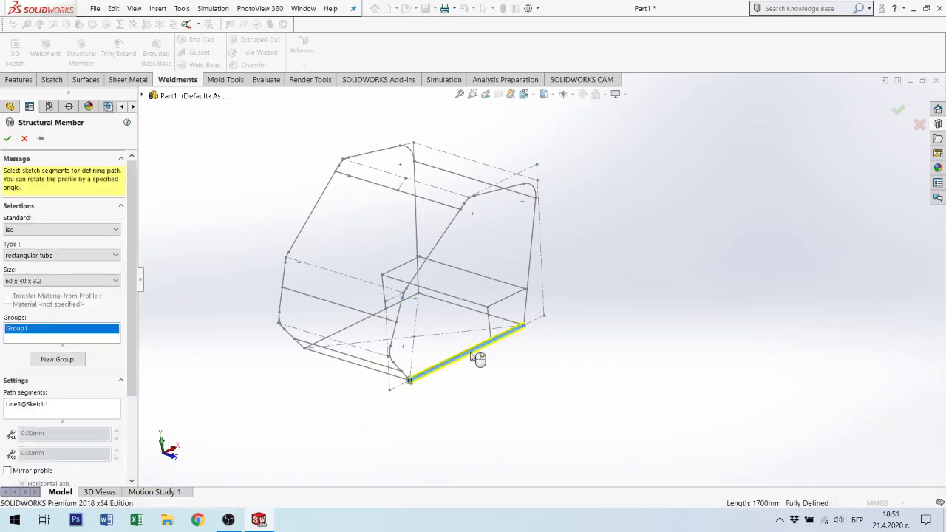
click(483, 317)
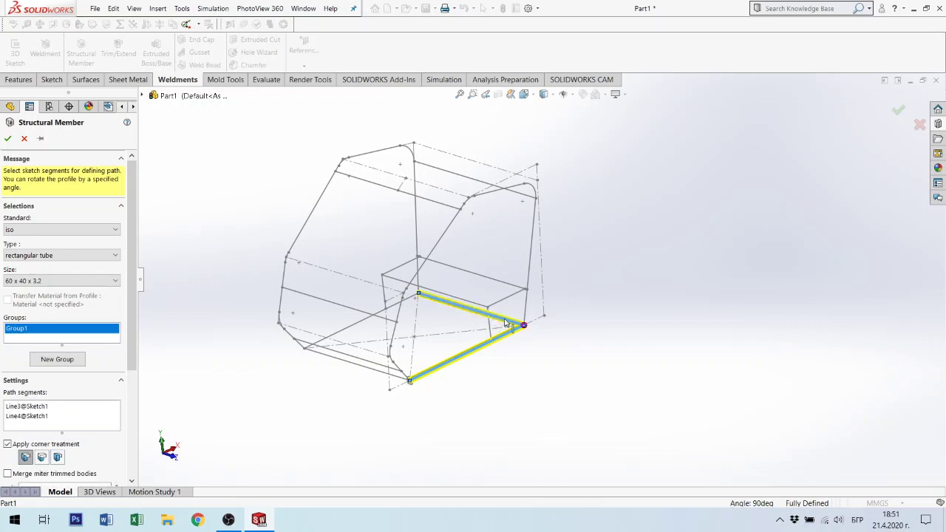
click(510, 322)
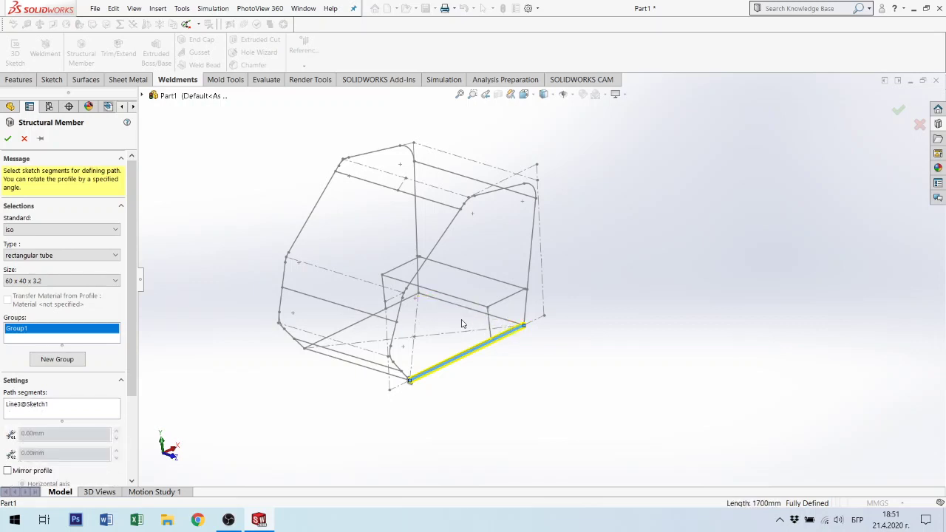
click(469, 313)
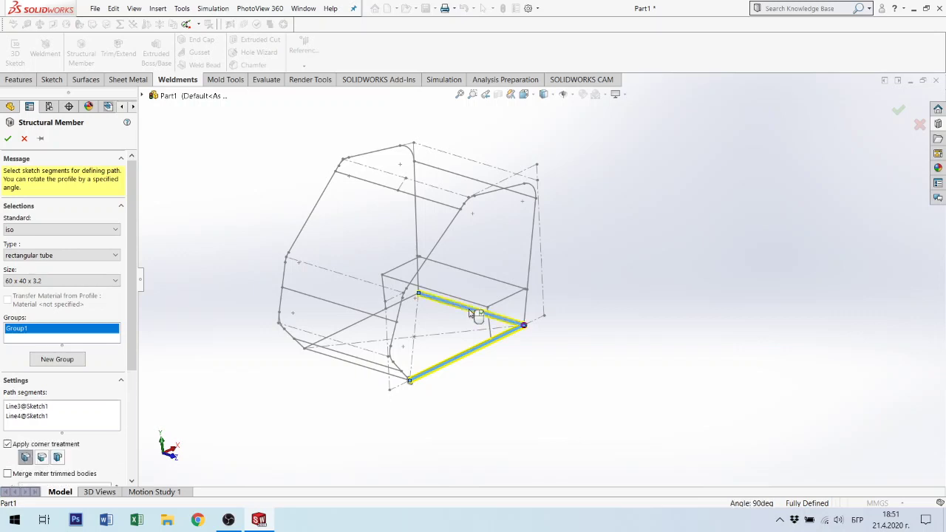
click(360, 327)
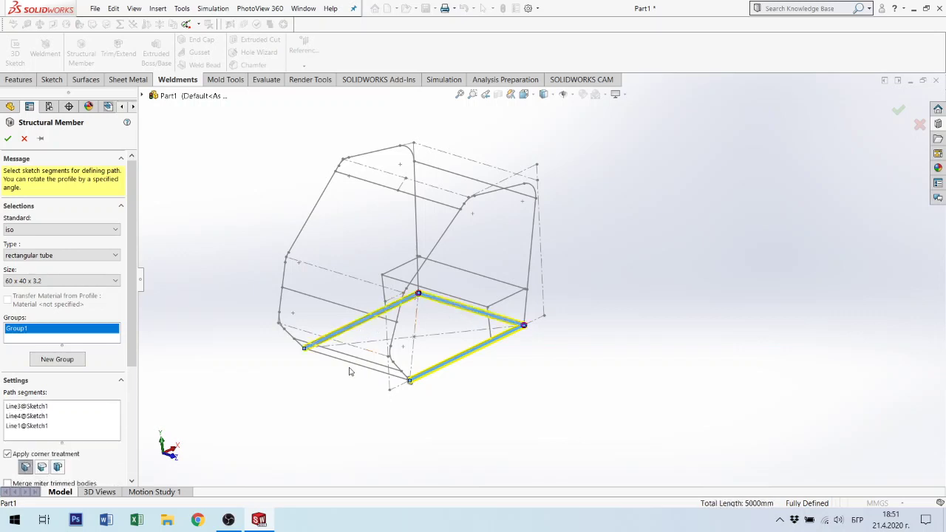
click(360, 366)
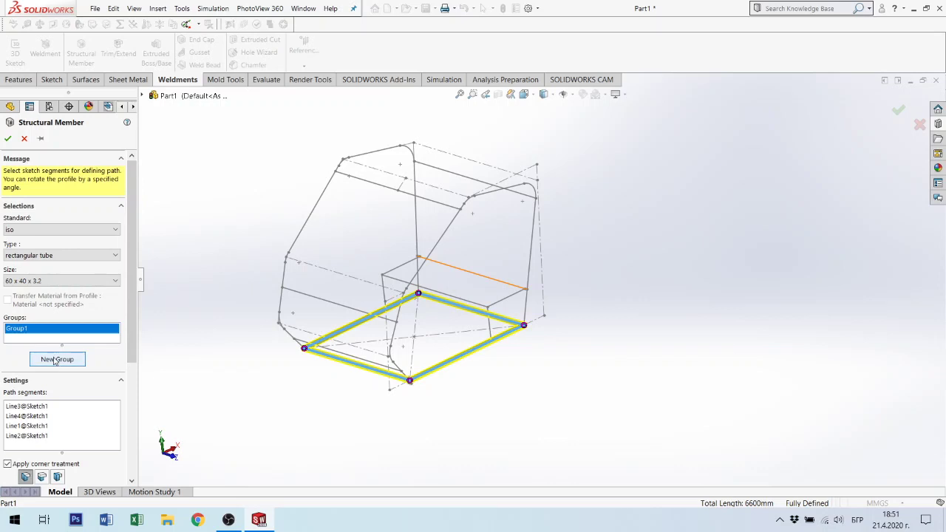
Set the tube profile rotation angle to 90 degrees and check the frame preview.
scroll(418, 383, down, 2)
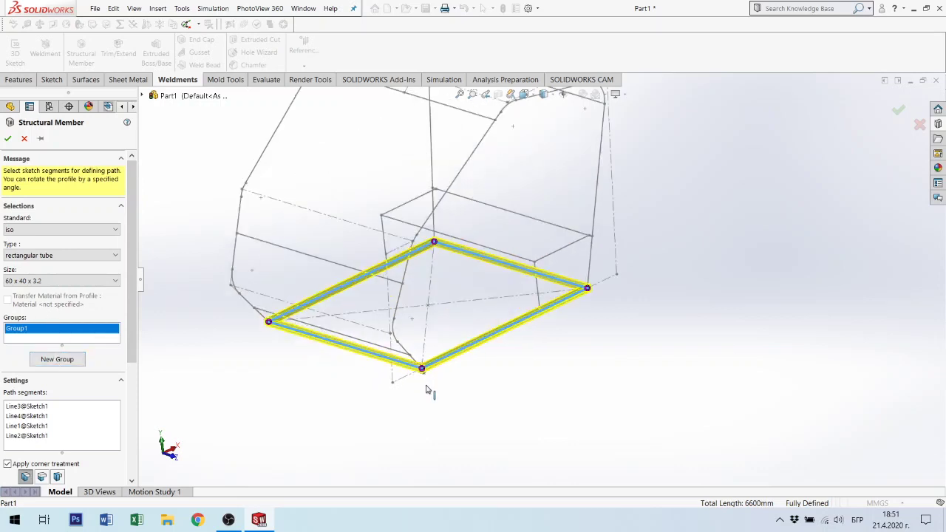
scroll(426, 390, down, 3)
scroll(446, 355, down, 2)
scroll(480, 335, down, 2)
scroll(488, 308, down, 2)
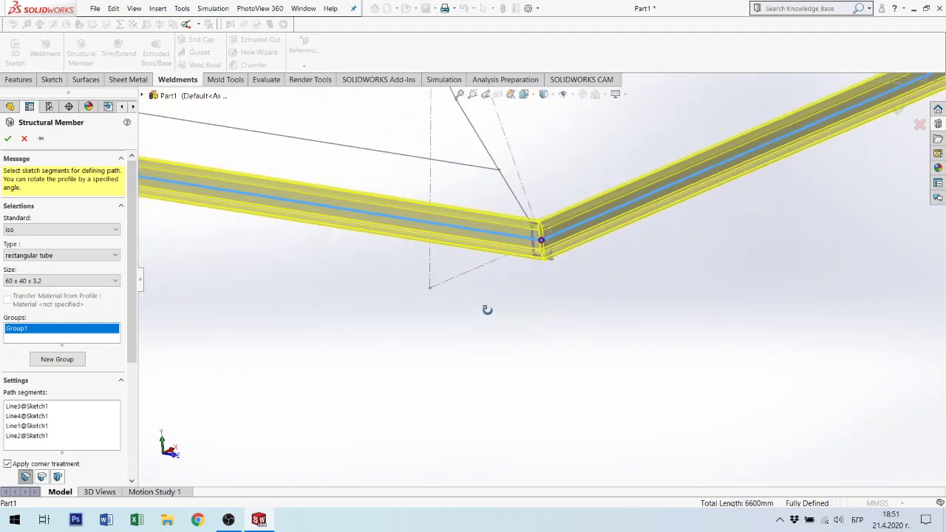
scroll(498, 320, down, 2)
mouse_move(497, 320)
middle_down()
mouse_move(547, 253)
mouse_move(583, 254)
mouse_move(610, 229)
middle_up()
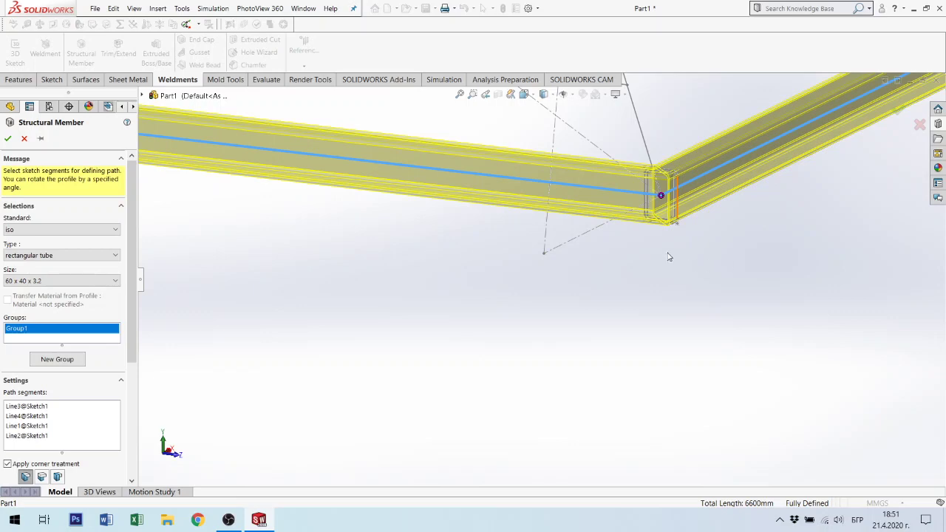
scroll(651, 255, up, 2)
scroll(599, 256, up, 3)
scroll(600, 231, down, 1)
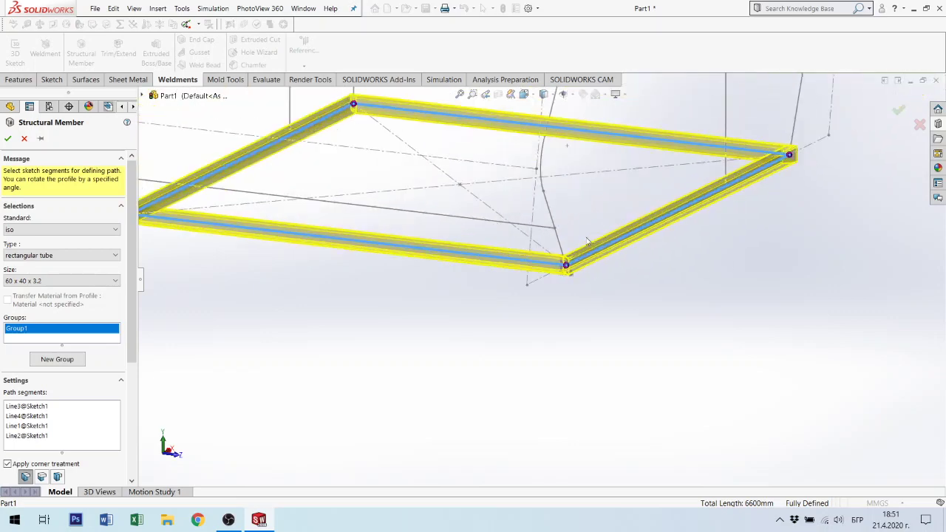
scroll(576, 244, down, 1)
scroll(479, 266, up, 2)
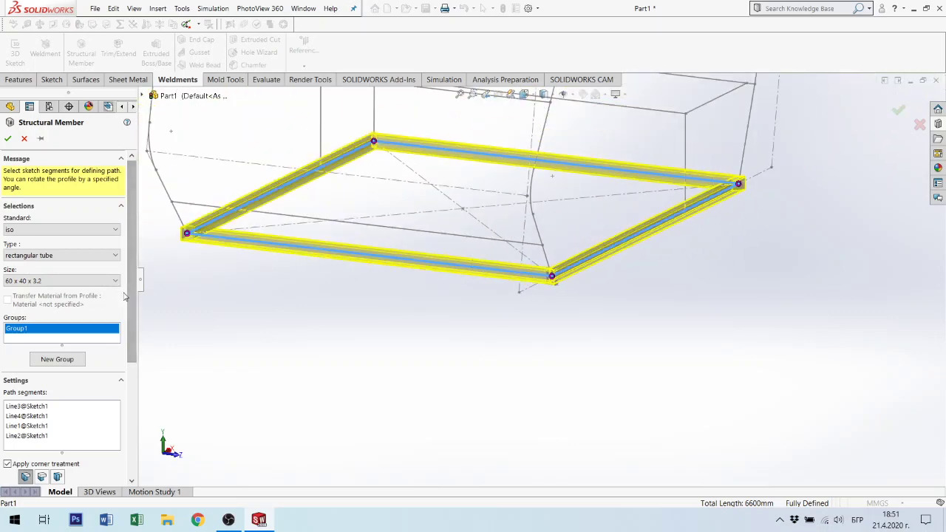
scroll(126, 414, down, 4)
scroll(126, 440, down, 1)
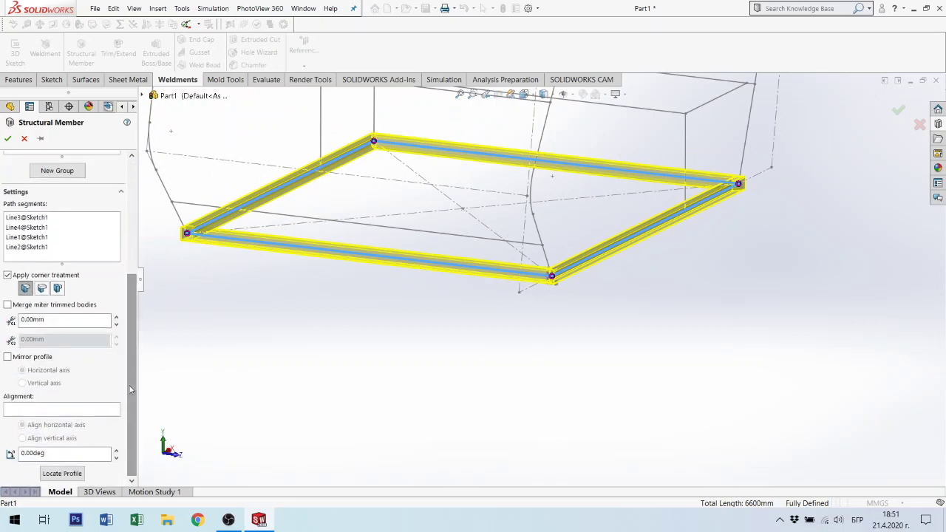
click(46, 452)
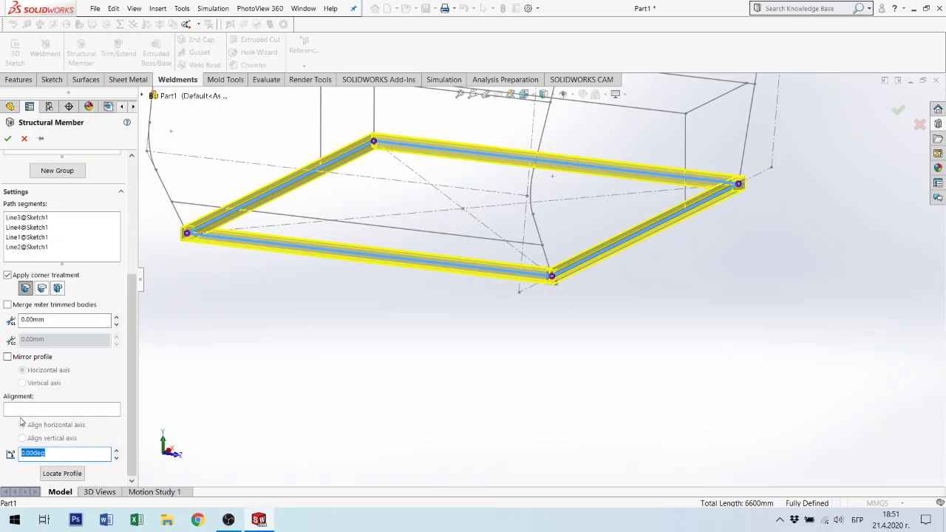
text(90)
key(Return)
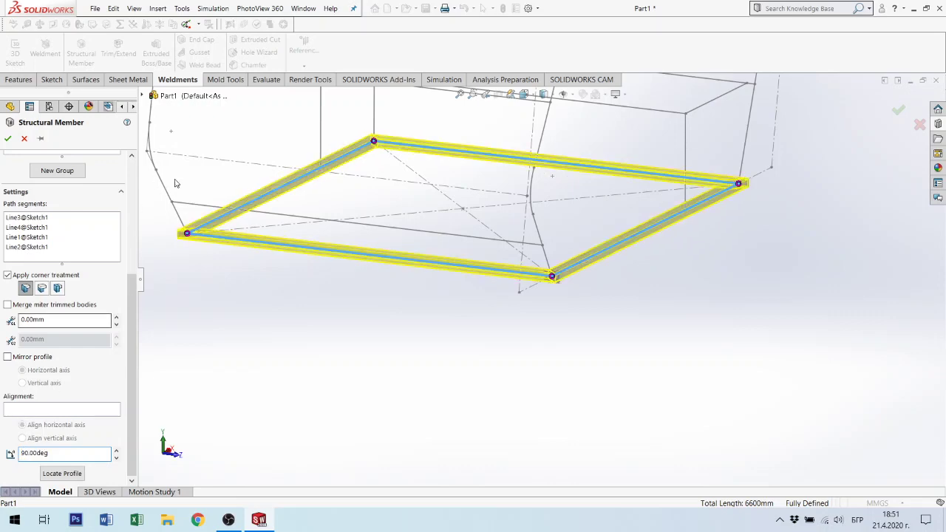
mouse_move(560, 274)
middle_down()
mouse_move(596, 302)
mouse_move(581, 296)
mouse_move(652, 241)
middle_up()
scroll(652, 240, down, 2)
scroll(626, 241, down, 2)
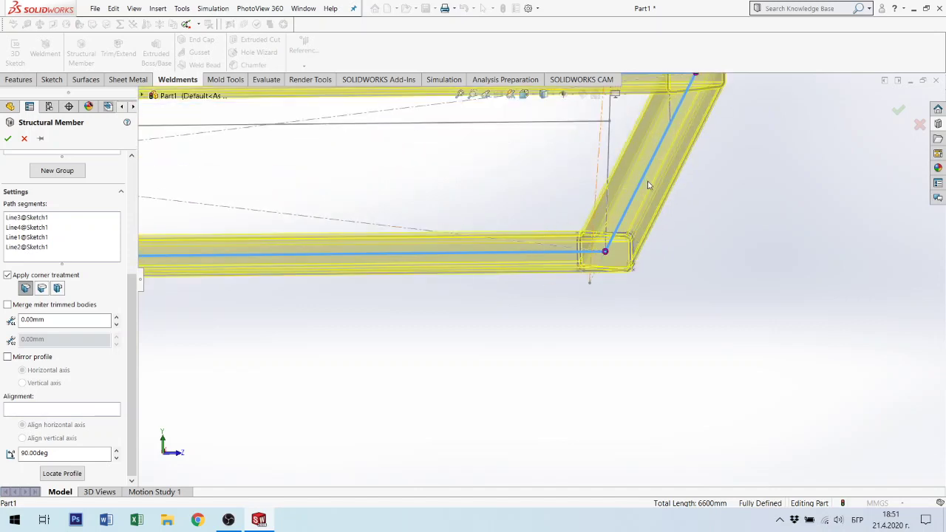
scroll(651, 186, up, 2)
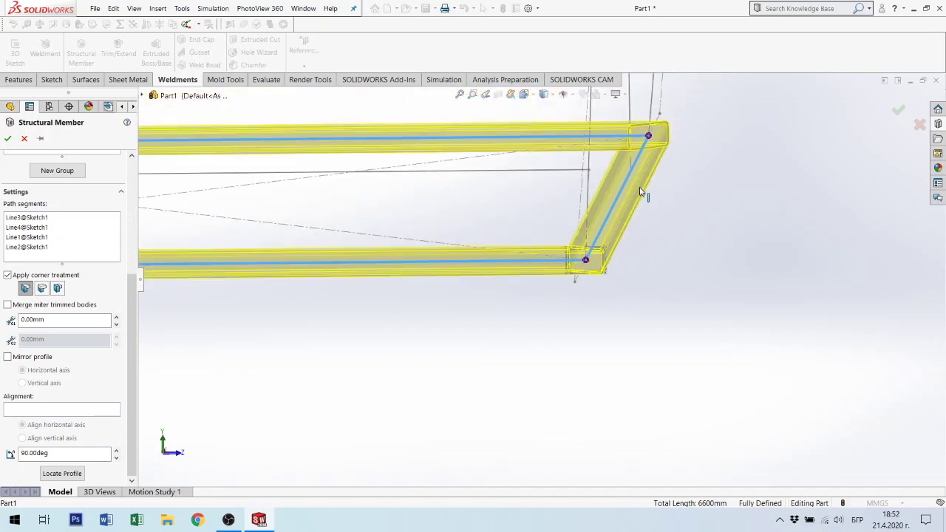
scroll(629, 198, up, 2)
mouse_move(621, 204)
middle_down()
mouse_move(528, 249)
mouse_move(496, 254)
mouse_move(482, 296)
middle_up()
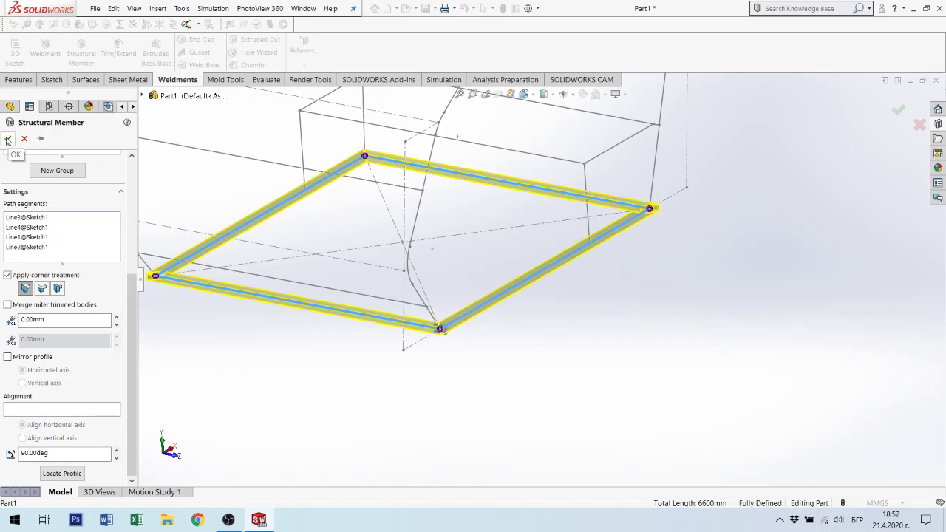
Create the Rectangular tube 60 X 40 X 3.2 base frame and inspect its mitred corners.
click(7, 139)
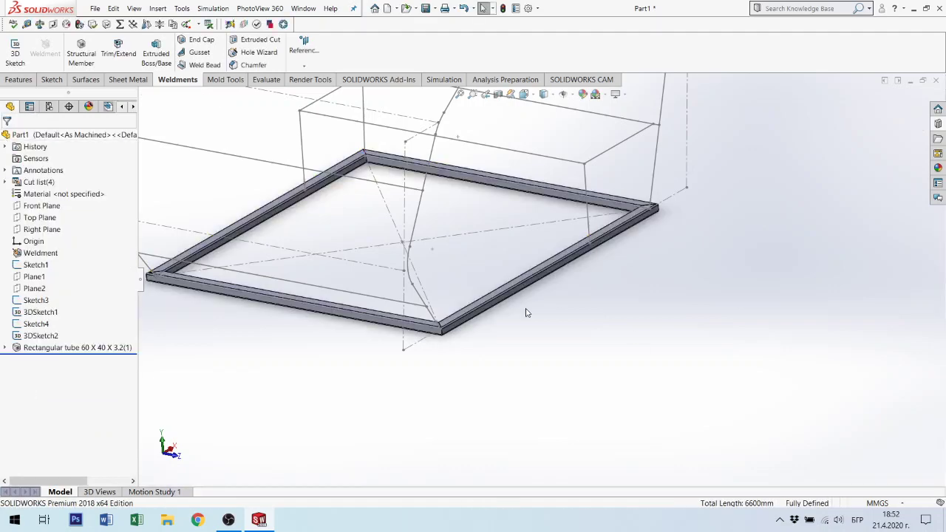
mouse_move(502, 308)
middle_down()
mouse_move(480, 404)
mouse_move(572, 325)
mouse_move(558, 324)
mouse_move(572, 333)
mouse_move(518, 340)
middle_up()
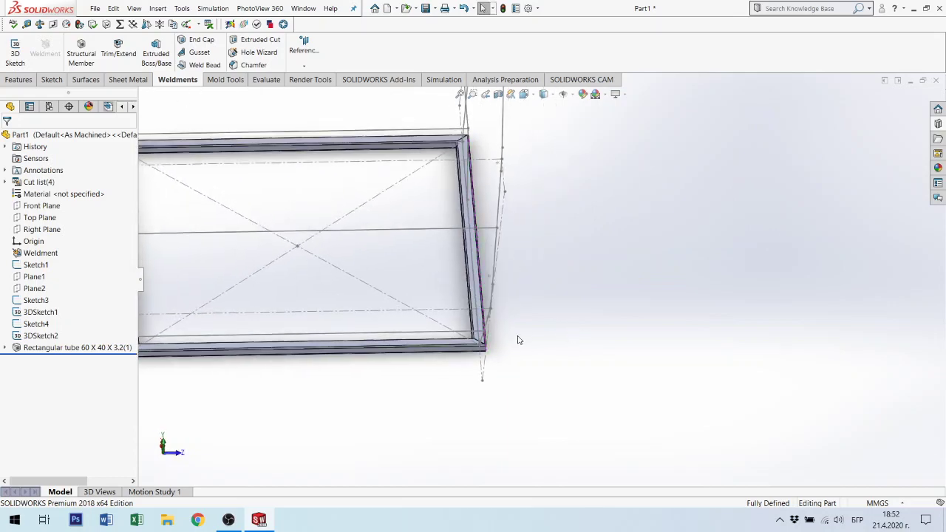
scroll(471, 165, down, 2)
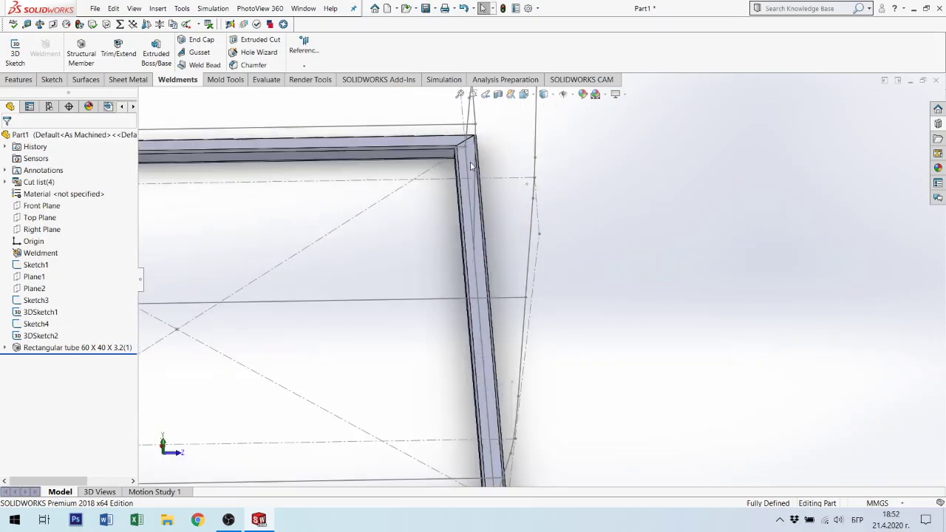
scroll(475, 167, up, 5)
mouse_move(476, 155)
middle_down()
mouse_move(454, 133)
mouse_move(579, 267)
mouse_move(609, 275)
mouse_move(633, 243)
mouse_move(608, 285)
mouse_move(568, 286)
mouse_move(575, 294)
mouse_move(540, 266)
middle_up()
scroll(579, 267, down, 3)
scroll(579, 267, down, 2)
scroll(607, 285, up, 3)
scroll(568, 287, down, 2)
scroll(575, 295, down, 2)
scroll(570, 296, down, 2)
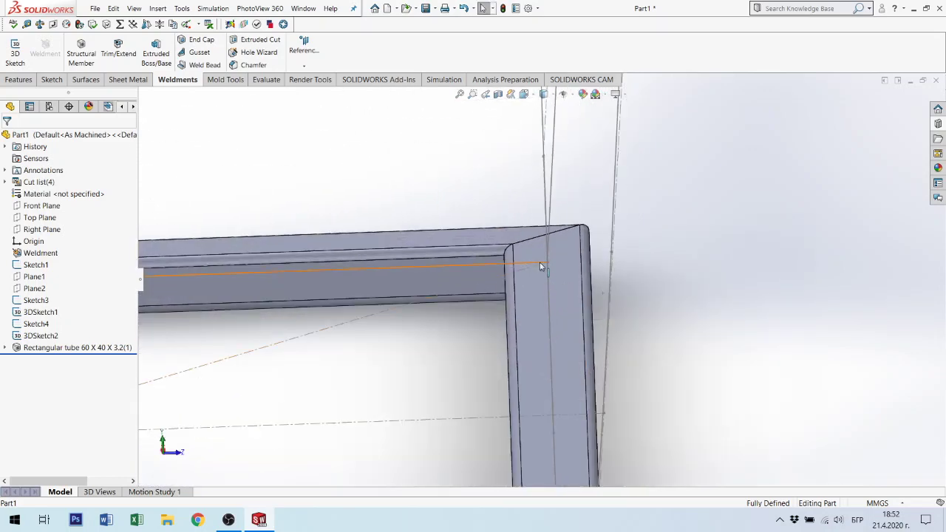
scroll(562, 401, up, 3)
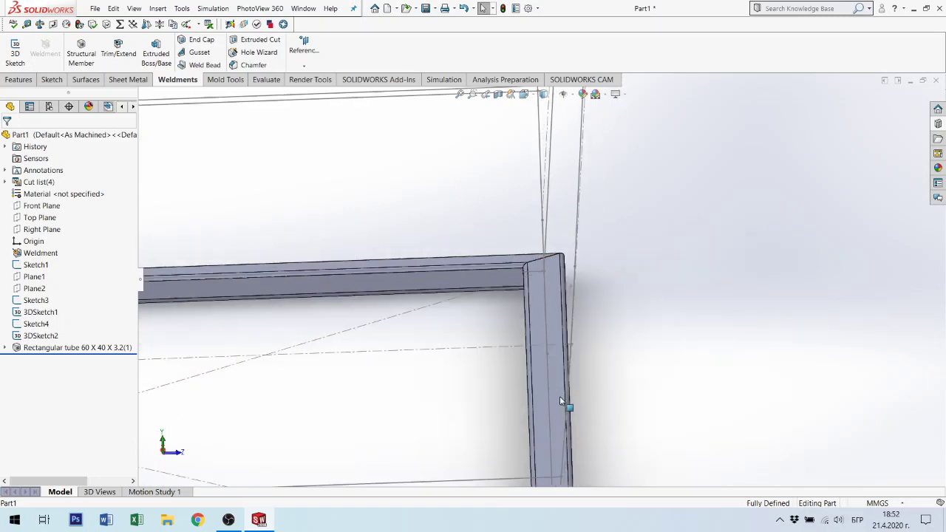
scroll(559, 402, up, 3)
scroll(566, 414, down, 1)
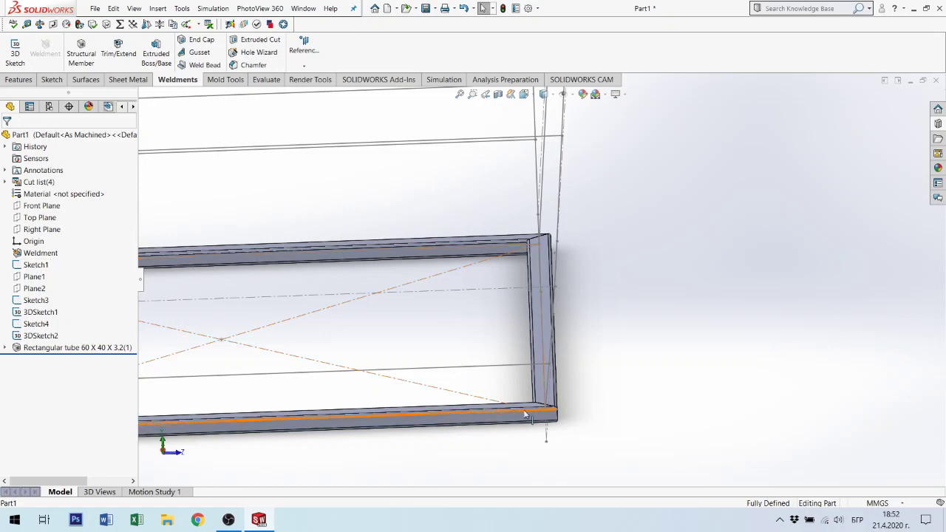
scroll(548, 255, down, 2)
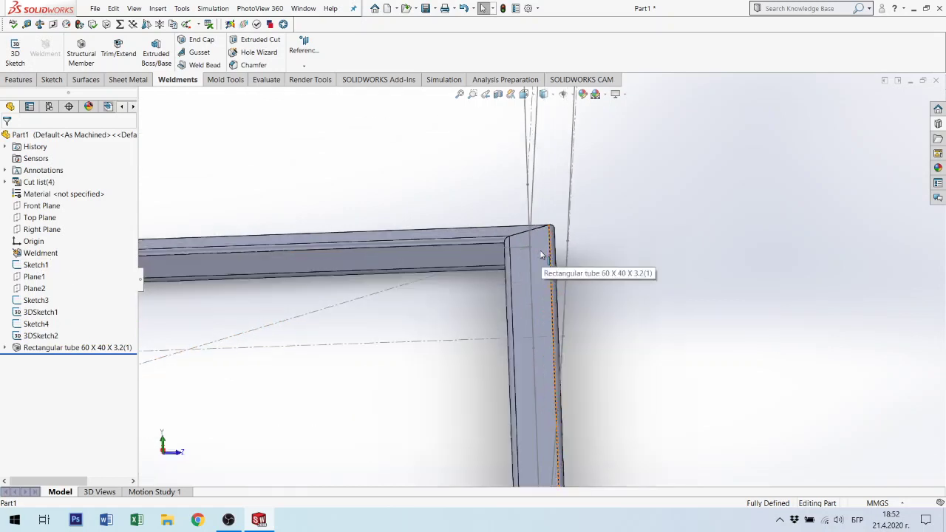
scroll(539, 251, down, 1)
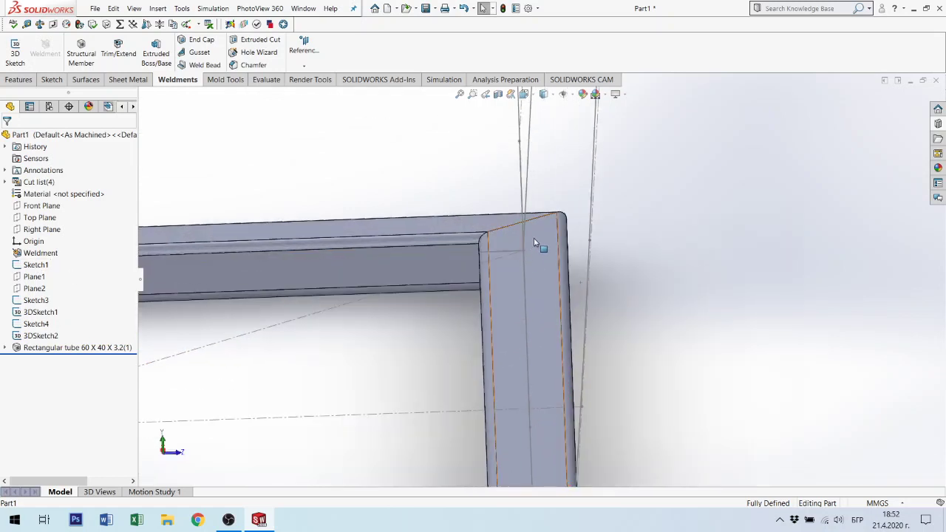
scroll(534, 238, up, 2)
mouse_move(540, 255)
middle_down()
mouse_move(478, 302)
mouse_move(494, 370)
mouse_move(494, 348)
mouse_move(608, 330)
middle_up()
scroll(608, 330, up, 3)
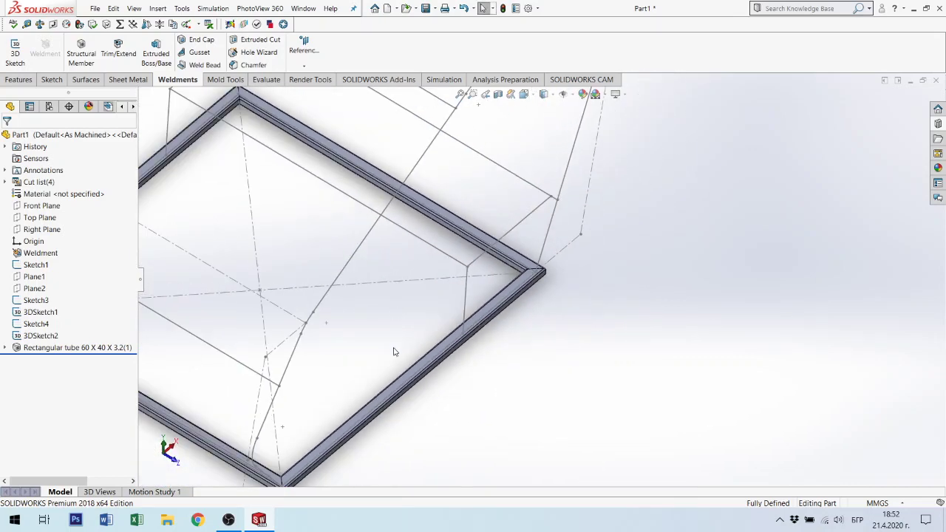
mouse_move(393, 350)
middle_down()
mouse_move(376, 399)
mouse_move(520, 303)
middle_up()
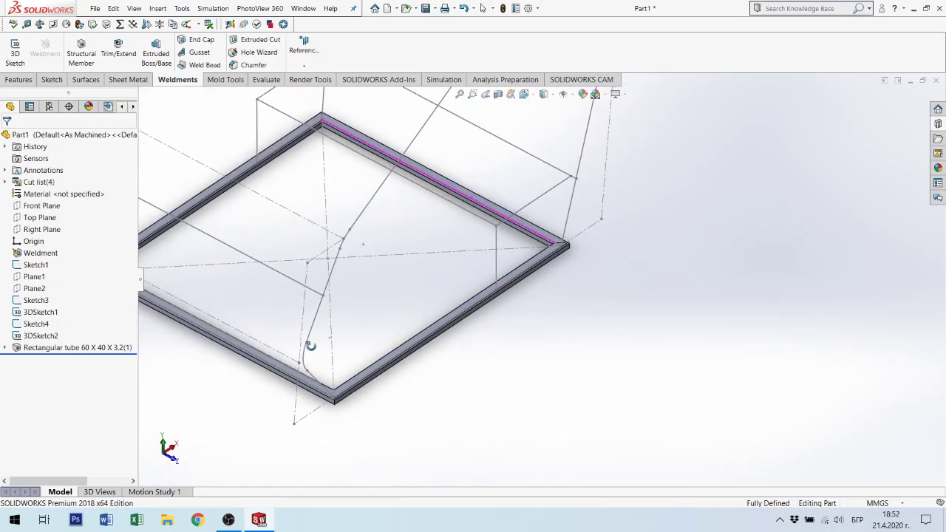
scroll(310, 344, down, 3)
scroll(345, 395, down, 3)
middle_drag(485, 317, 468, 328)
scroll(539, 295, up, 3)
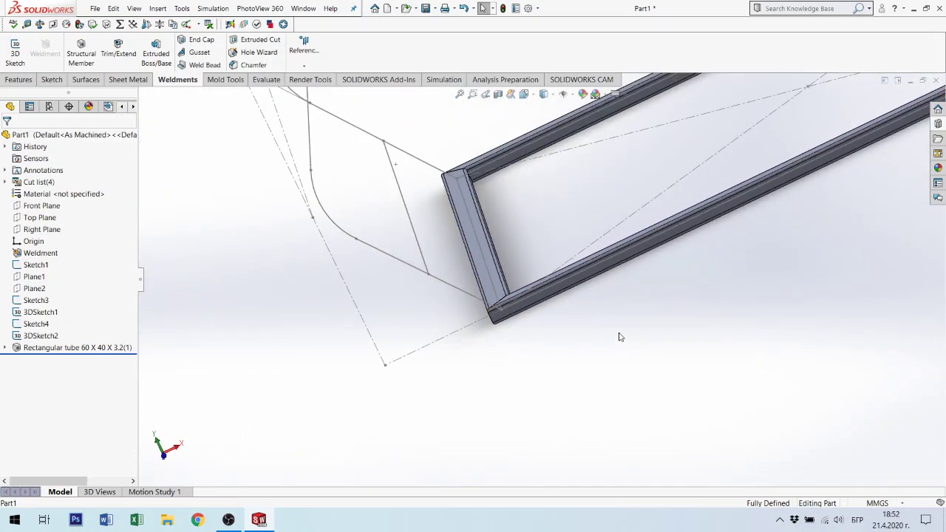
scroll(576, 311, up, 3)
middle_drag(572, 279, 629, 246)
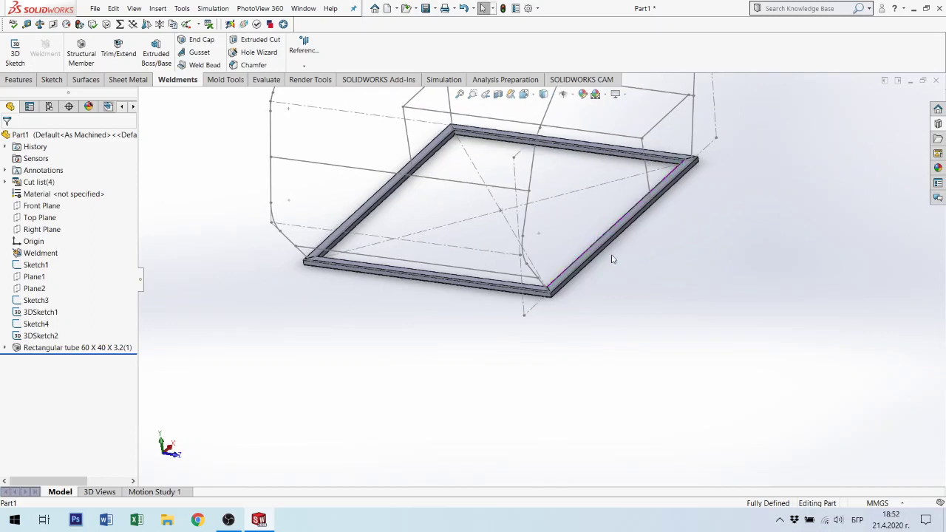
scroll(592, 248, up, 2)
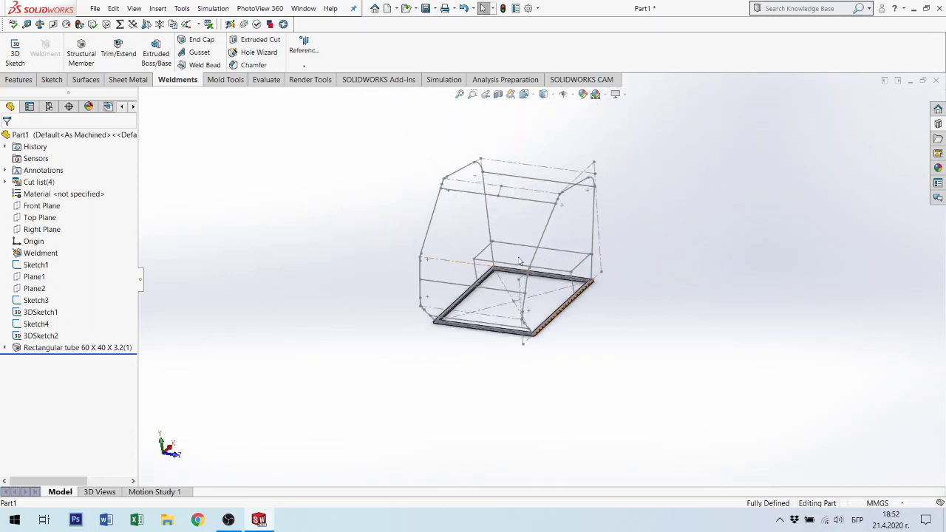
scroll(527, 249, down, 2)
scroll(527, 250, down, 1)
scroll(531, 256, up, 3)
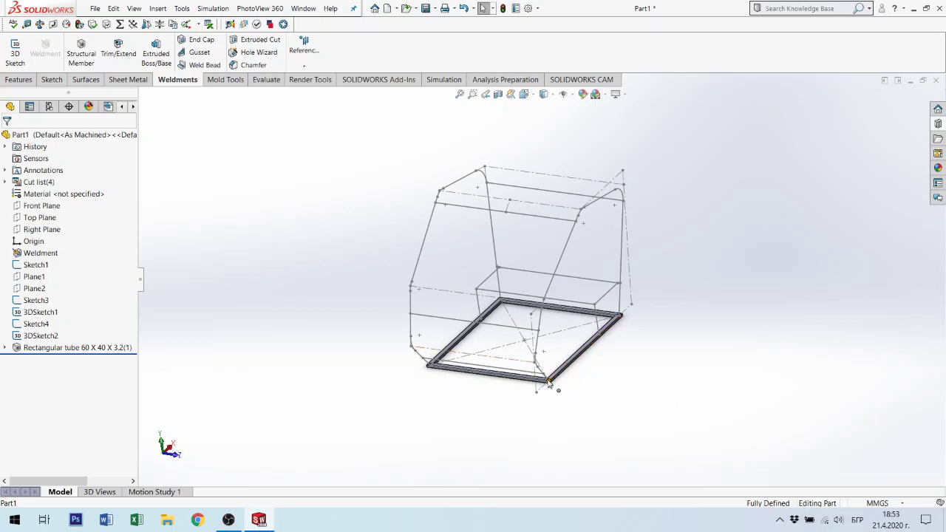
Start a new Structural Member using the ISO pipe profile at size 33.7 x 4.0.
click(82, 55)
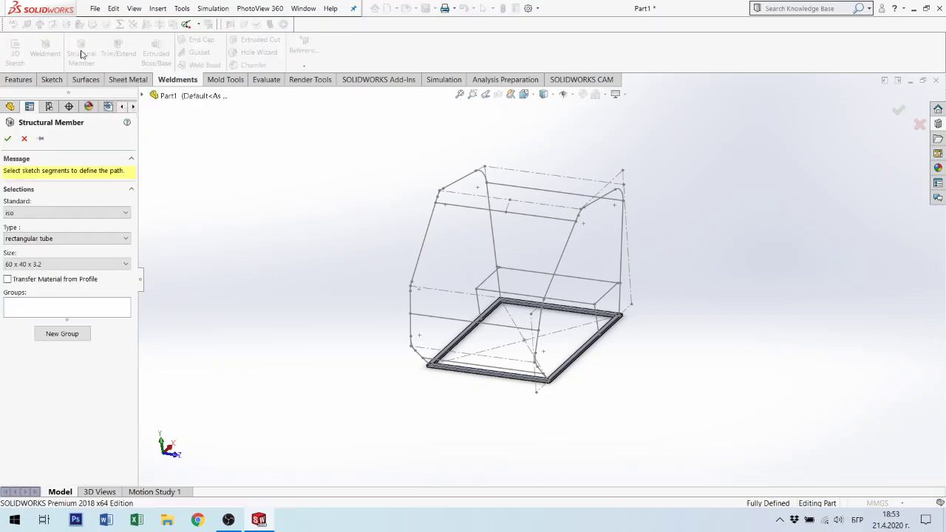
click(81, 240)
click(72, 266)
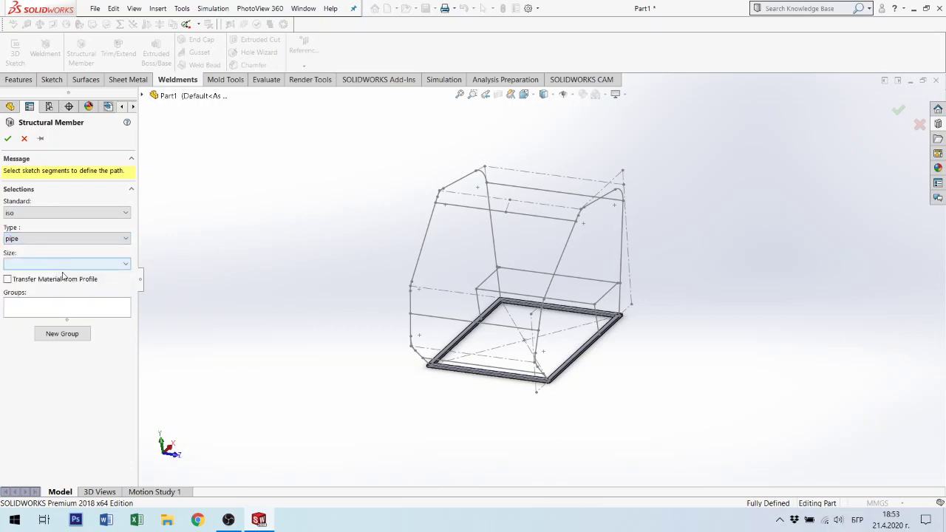
click(71, 267)
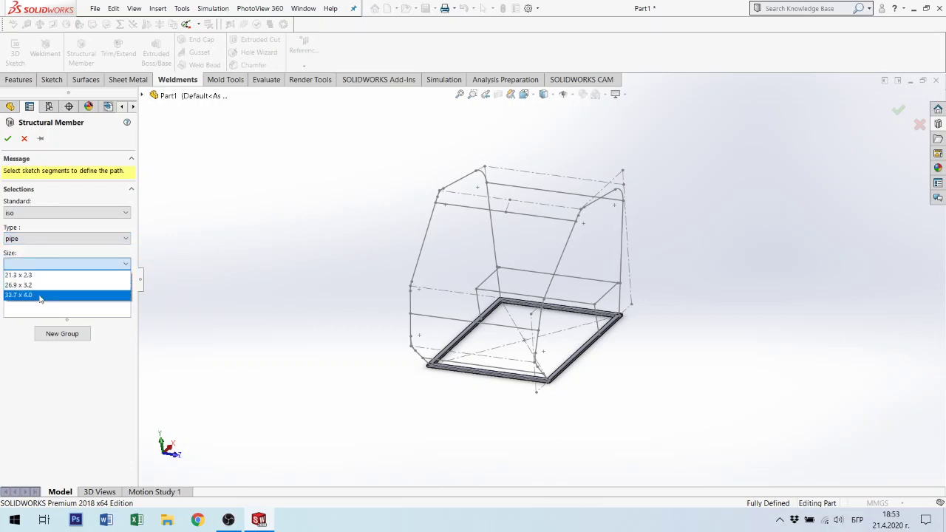
click(41, 295)
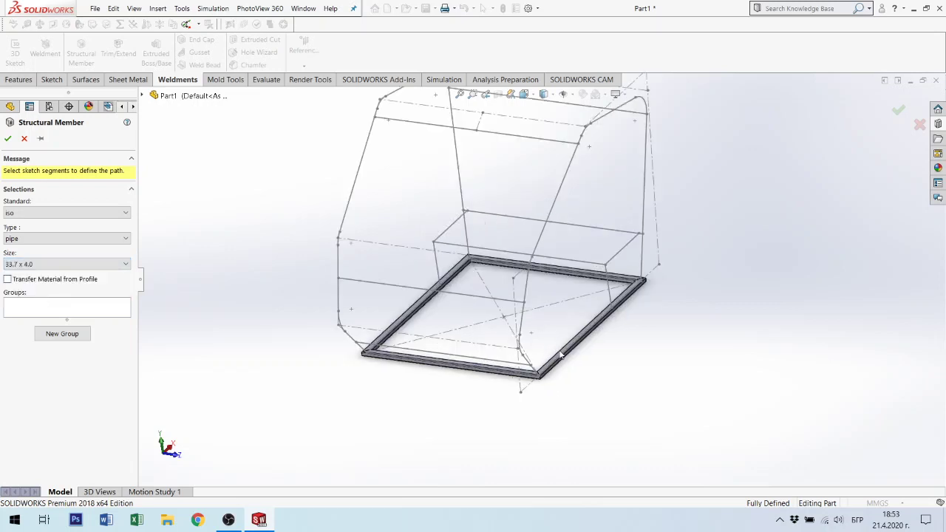
middle_drag(527, 368, 452, 360)
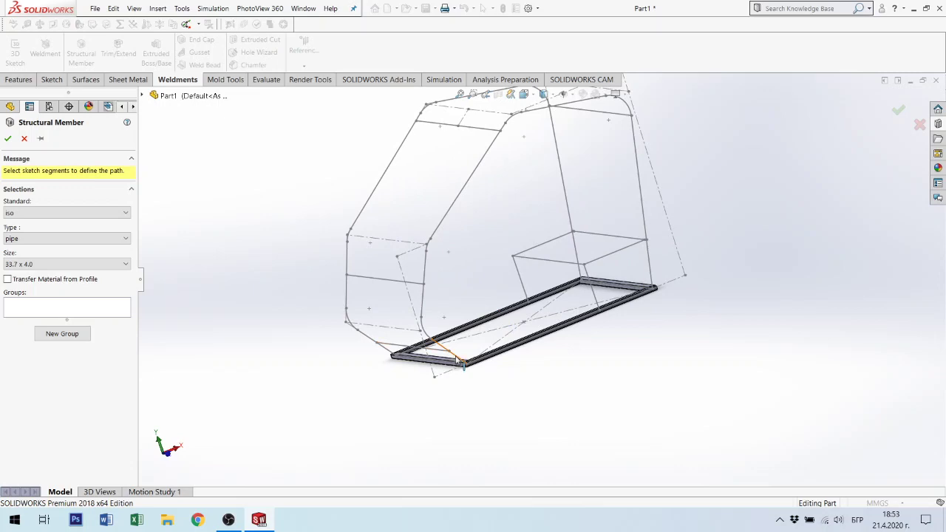
Add the hoop's bottom line, lower arc, vertical line, next arc and sloped line to the pipe path.
click(456, 359)
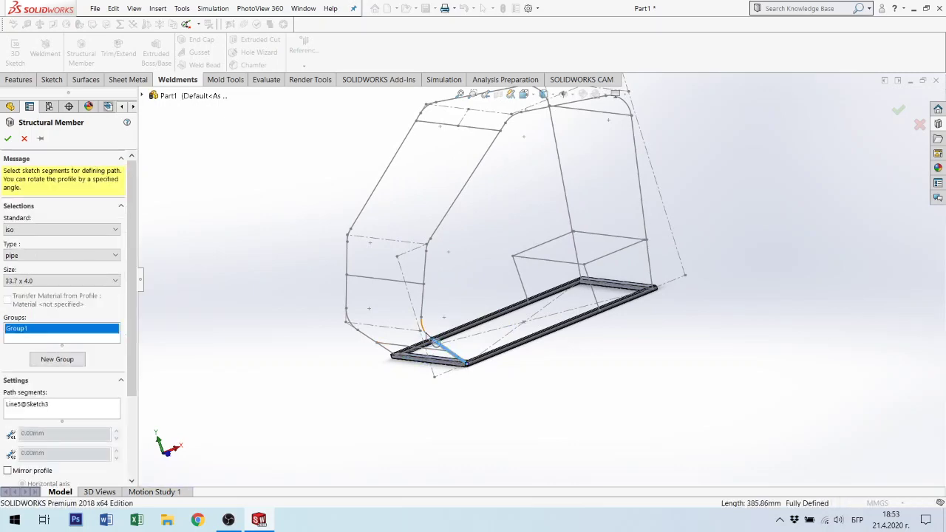
scroll(427, 334, down, 3)
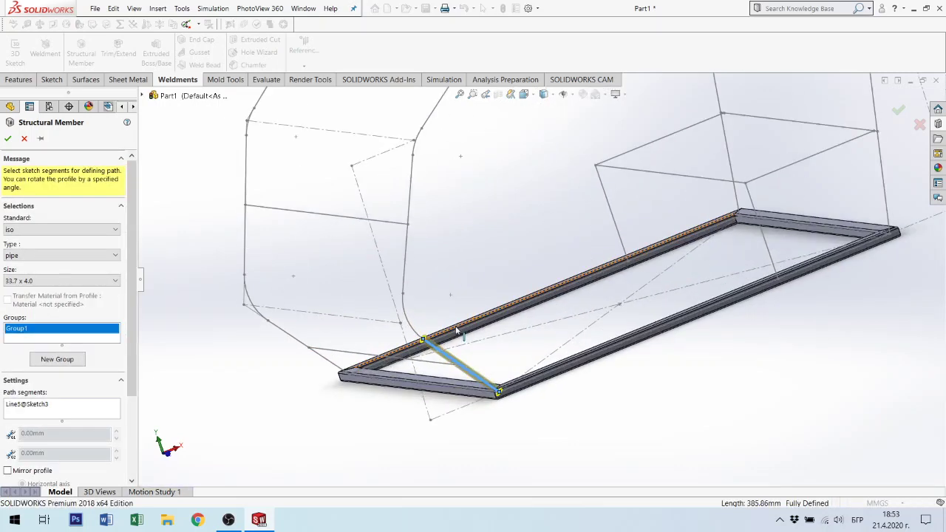
scroll(428, 334, down, 4)
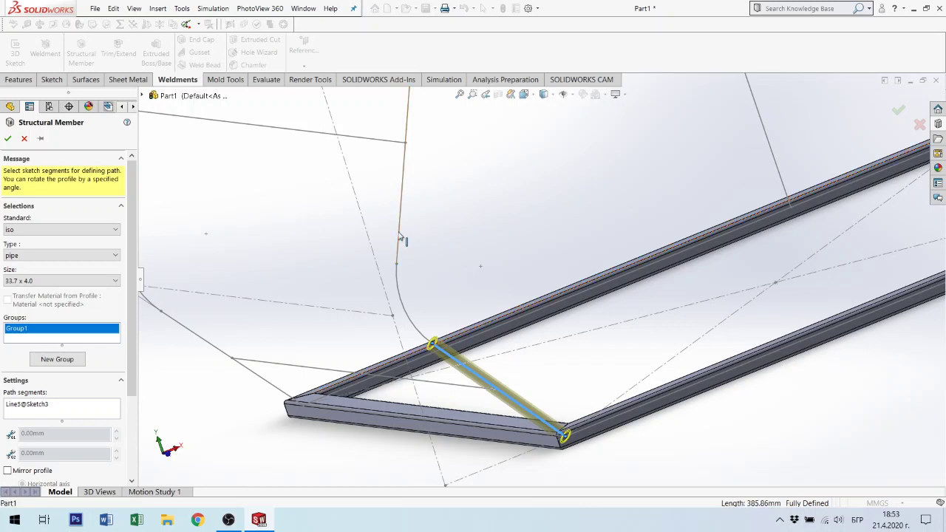
click(405, 305)
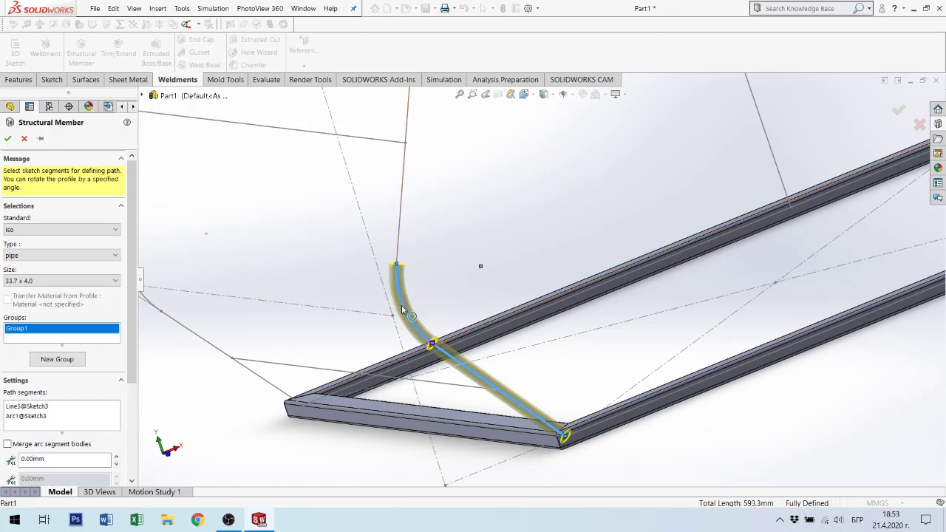
click(400, 238)
middle_drag(405, 243, 559, 236)
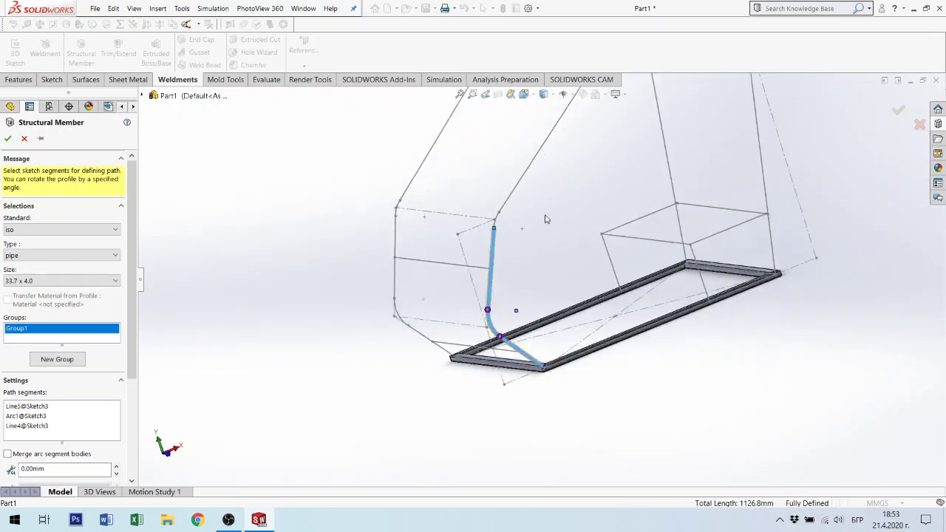
scroll(468, 251, up, 5)
click(481, 217)
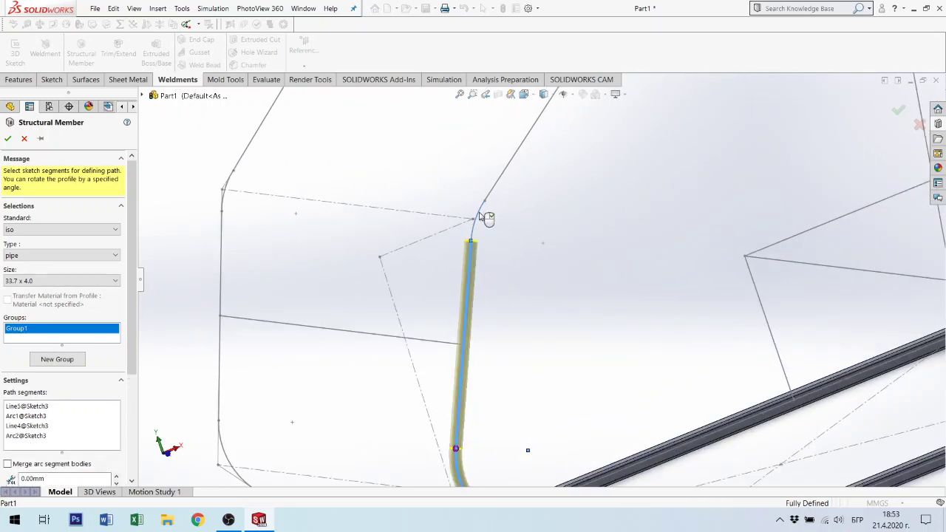
click(495, 199)
Extend the pipe over the top corner arc, top line, right corner arc and down the right side.
scroll(644, 214, down, 3)
scroll(559, 185, down, 4)
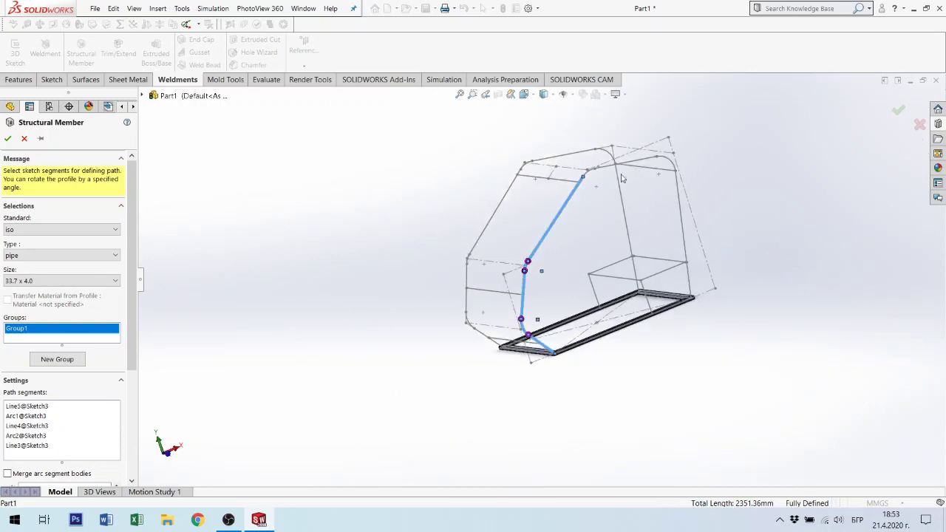
scroll(559, 185, up, 4)
scroll(560, 181, up, 3)
click(565, 176)
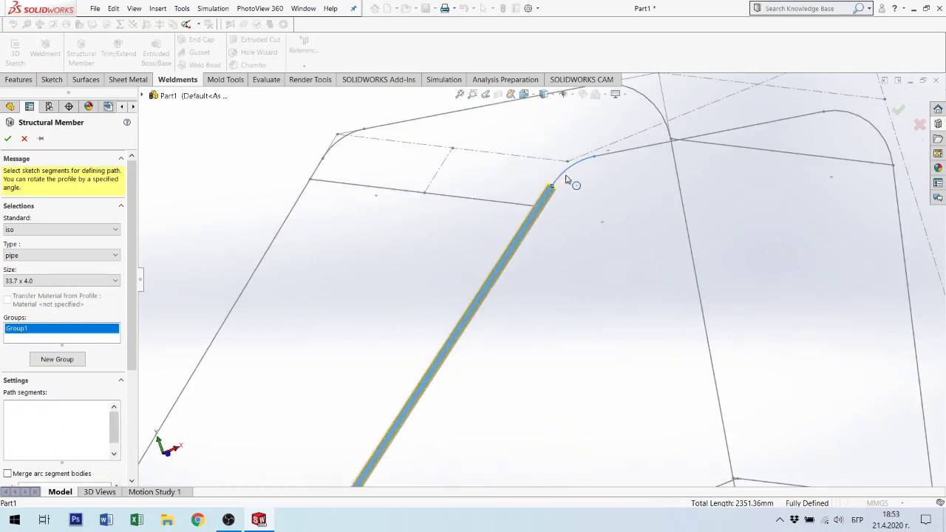
click(630, 152)
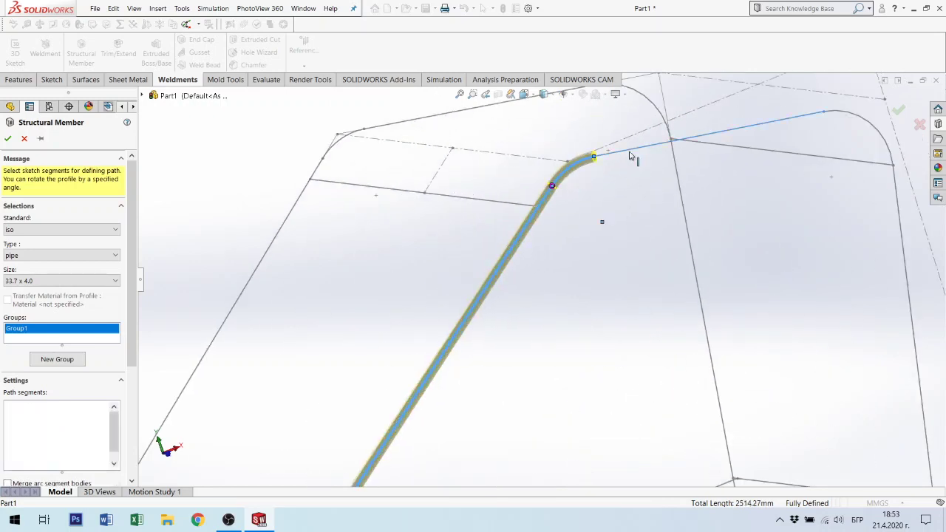
click(856, 122)
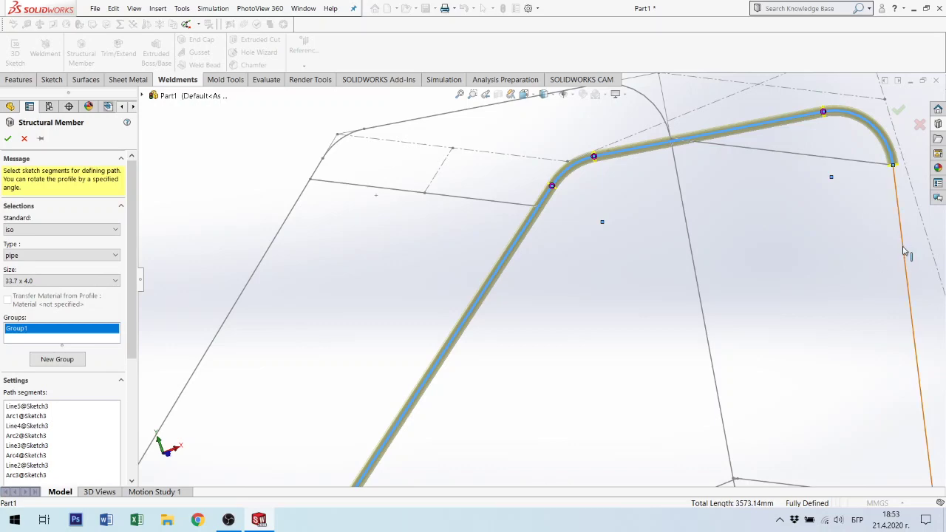
click(903, 252)
scroll(708, 389, down, 3)
middle_drag(703, 390, 724, 346)
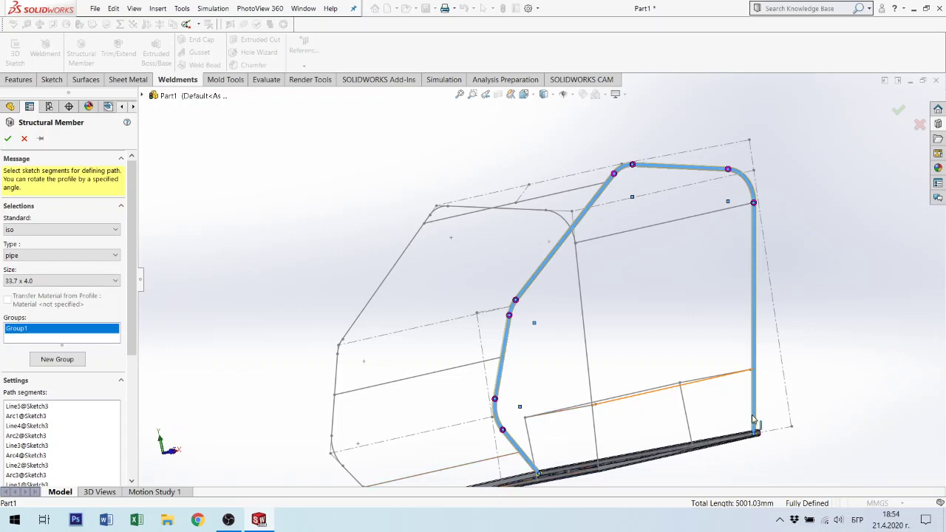
middle_drag(747, 421, 546, 388)
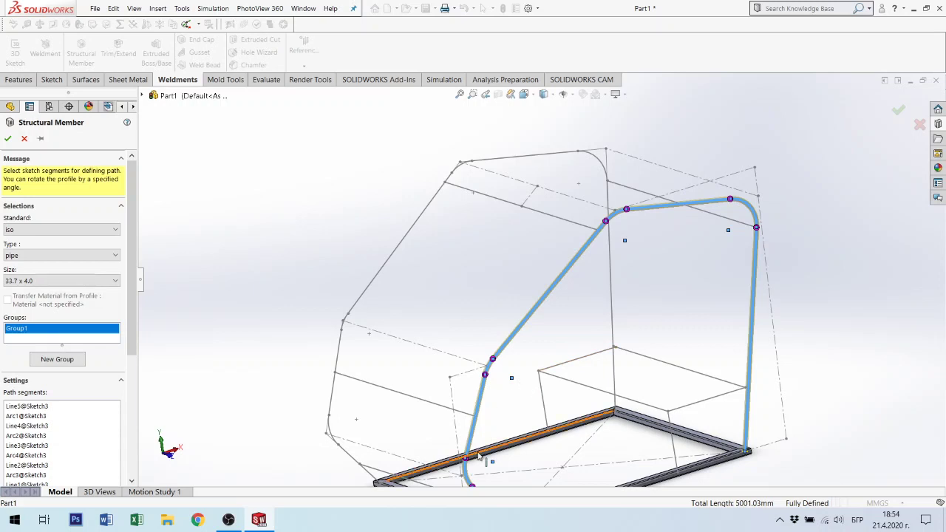
key(f)
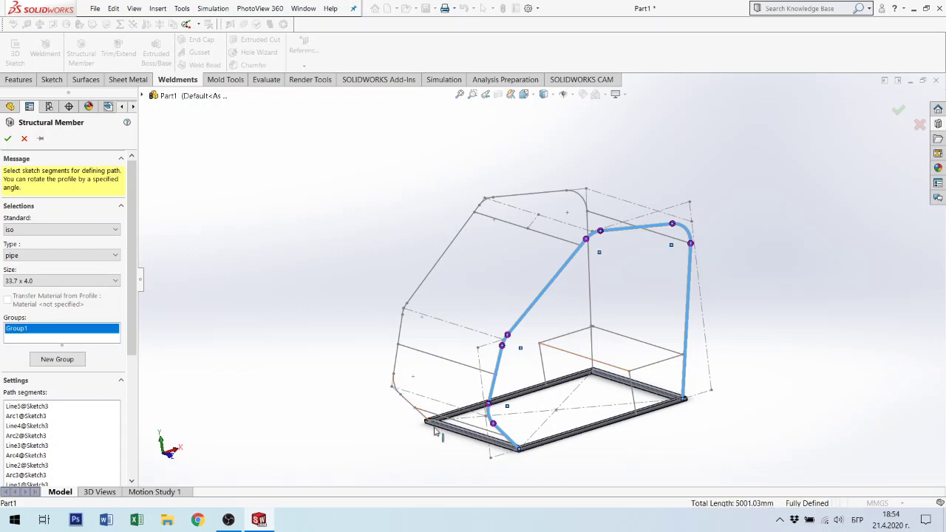
scroll(436, 382, down, 2)
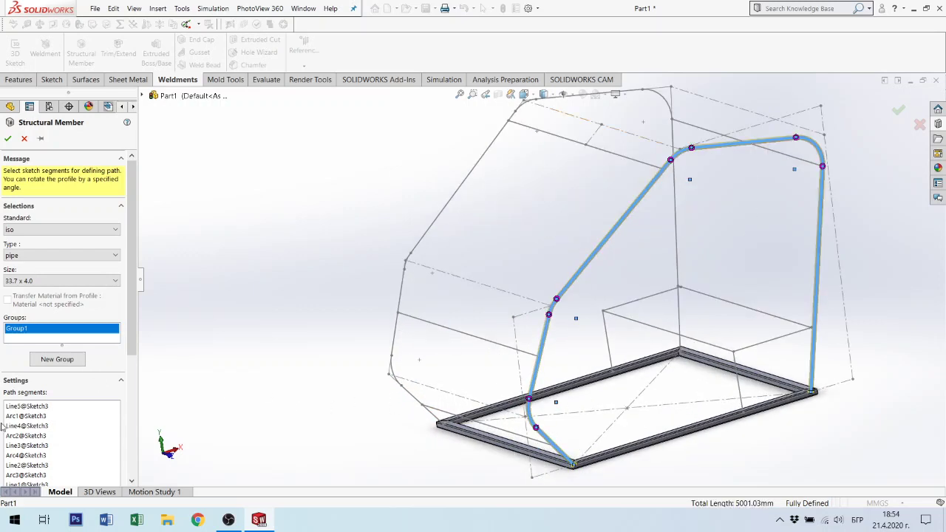
Start a new group with the second hoop's lower line, arcs, vertical line and sloped line.
click(63, 360)
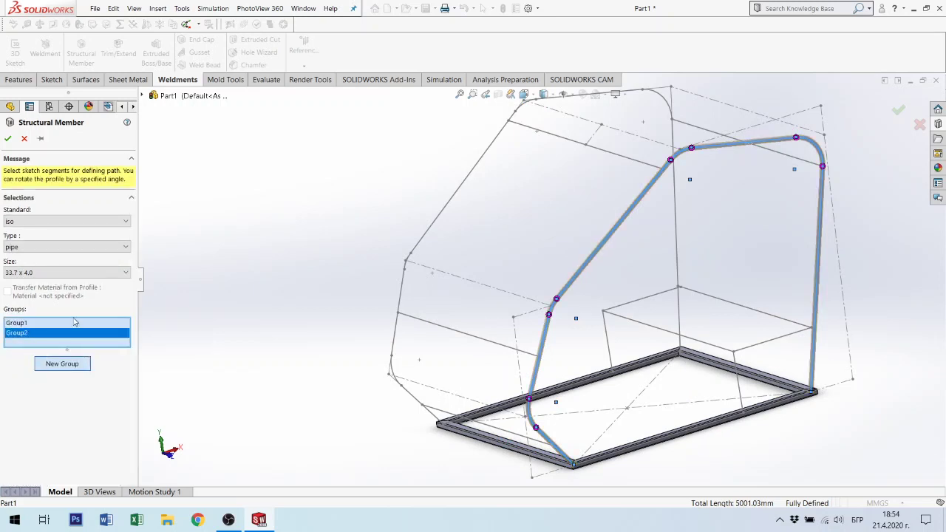
click(412, 399)
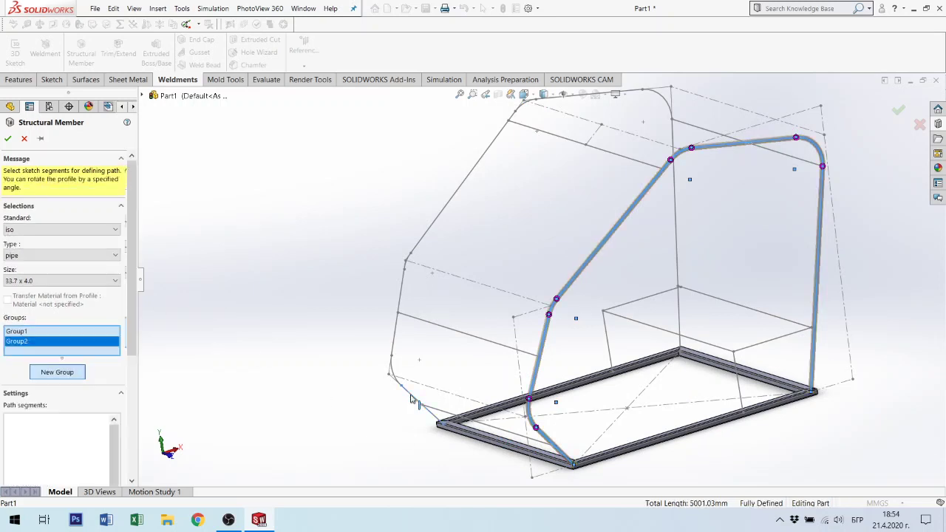
click(394, 371)
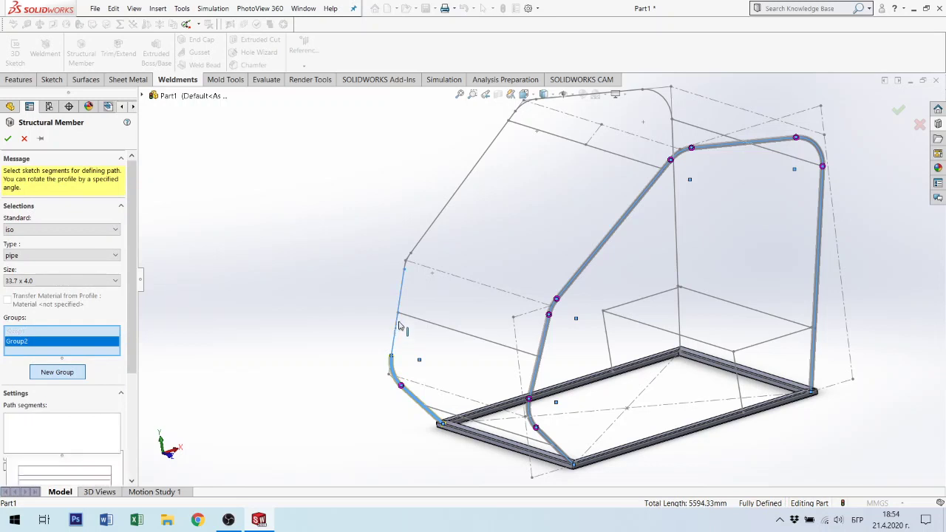
click(397, 330)
scroll(434, 273, down, 5)
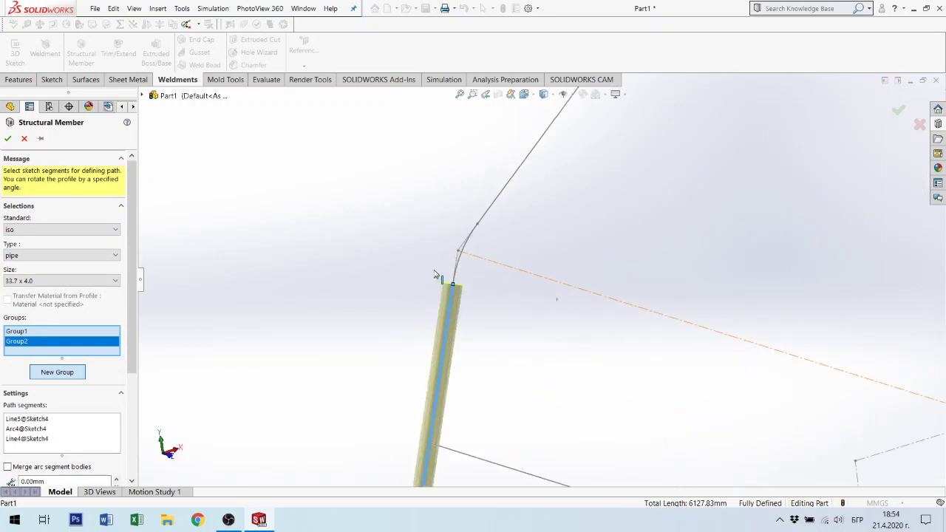
click(468, 254)
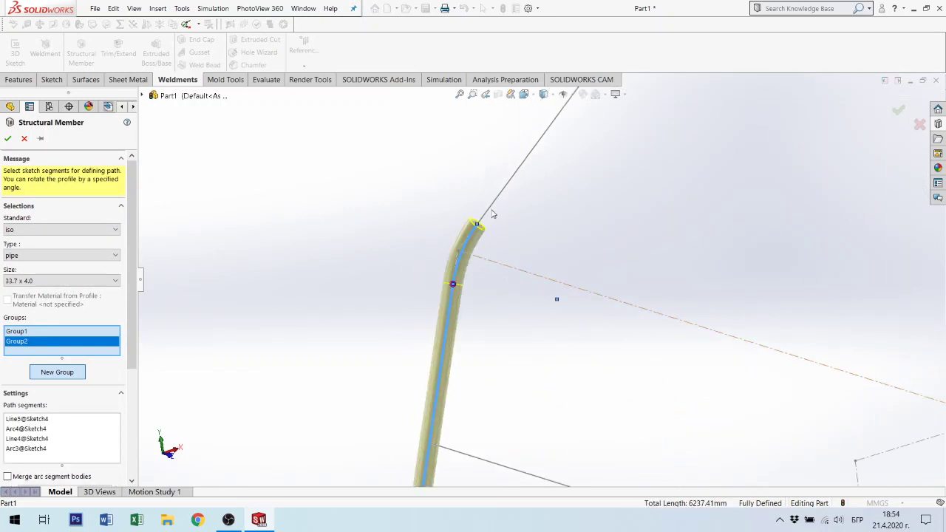
click(494, 203)
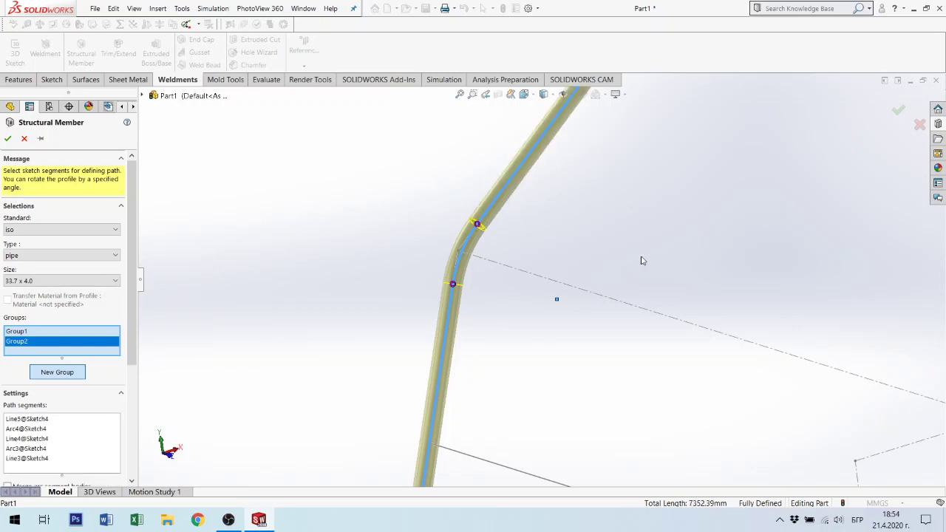
Complete the second hoop path over the top arcs and line and down the right side.
scroll(641, 259, up, 3)
scroll(636, 255, up, 2)
scroll(654, 201, down, 2)
scroll(574, 196, down, 2)
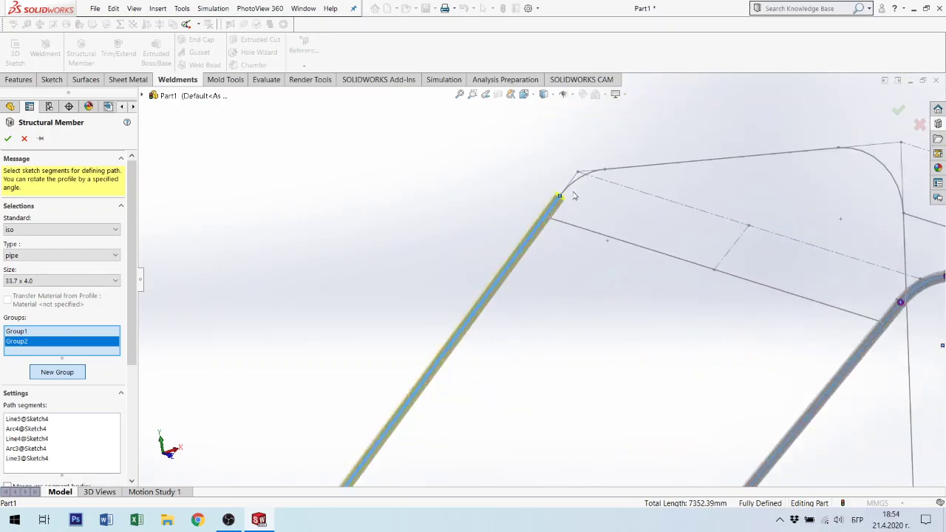
click(589, 178)
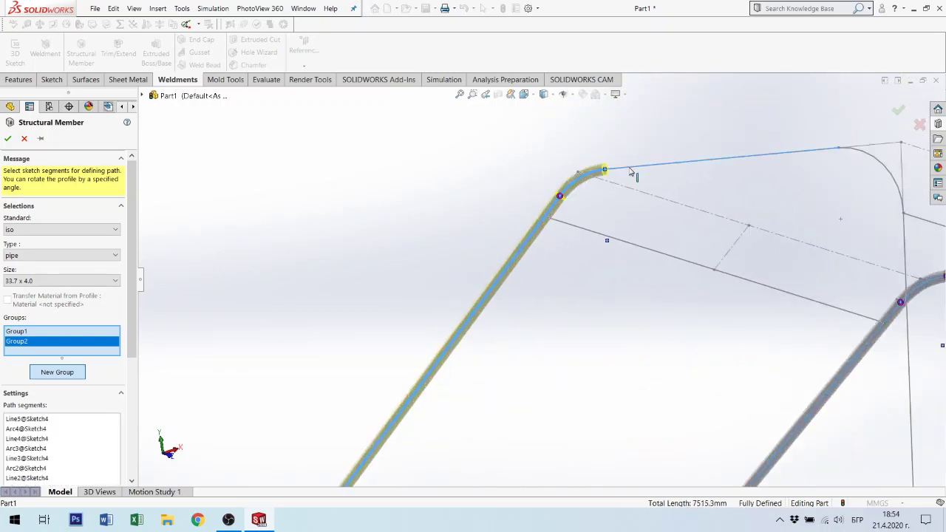
click(634, 169)
click(879, 165)
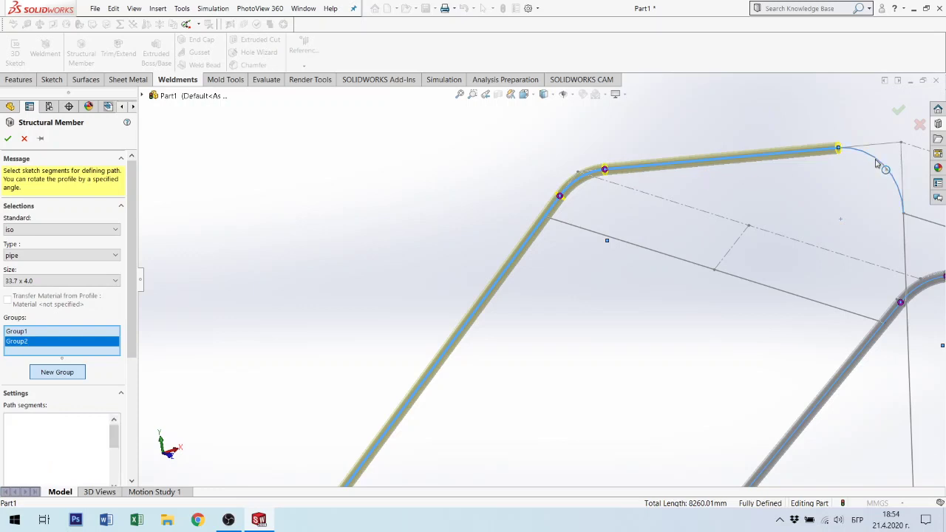
click(906, 246)
scroll(885, 401, up, 2)
scroll(695, 390, up, 2)
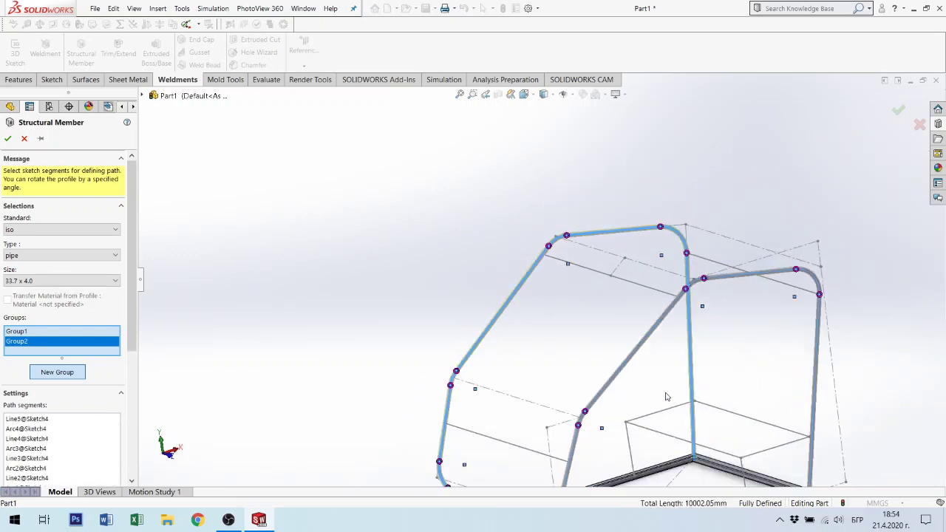
scroll(596, 436, up, 2)
mouse_move(624, 357)
middle_down()
mouse_move(607, 333)
mouse_move(488, 355)
mouse_move(668, 298)
mouse_move(547, 279)
mouse_move(640, 296)
middle_up()
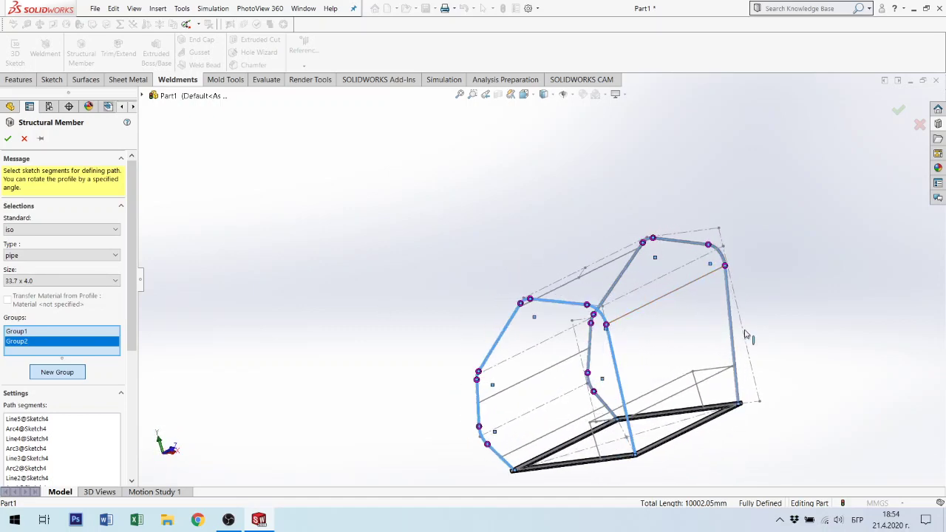
scroll(702, 404, down, 3)
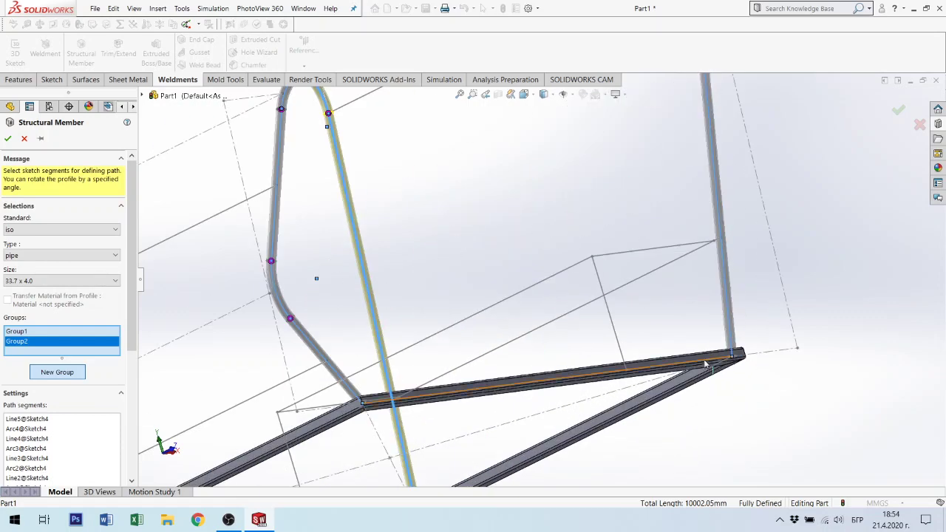
scroll(375, 320, up, 3)
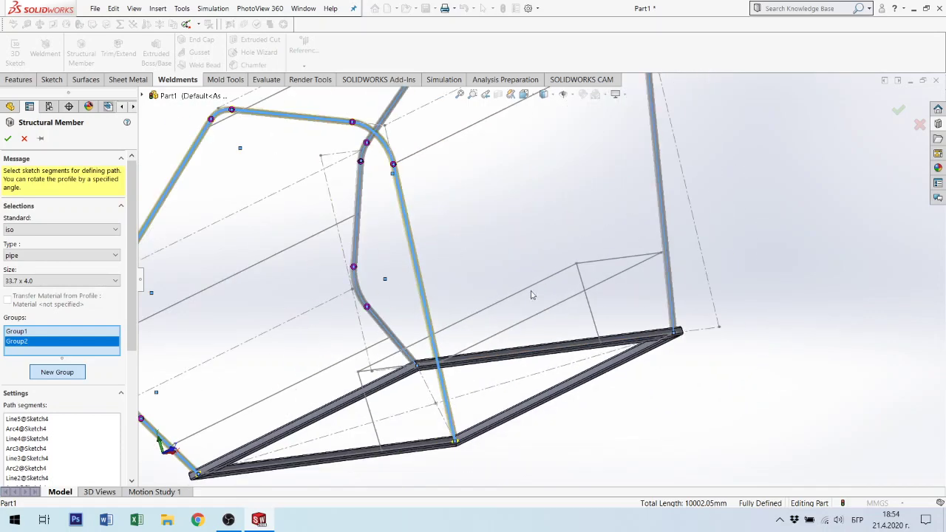
scroll(517, 266, up, 3)
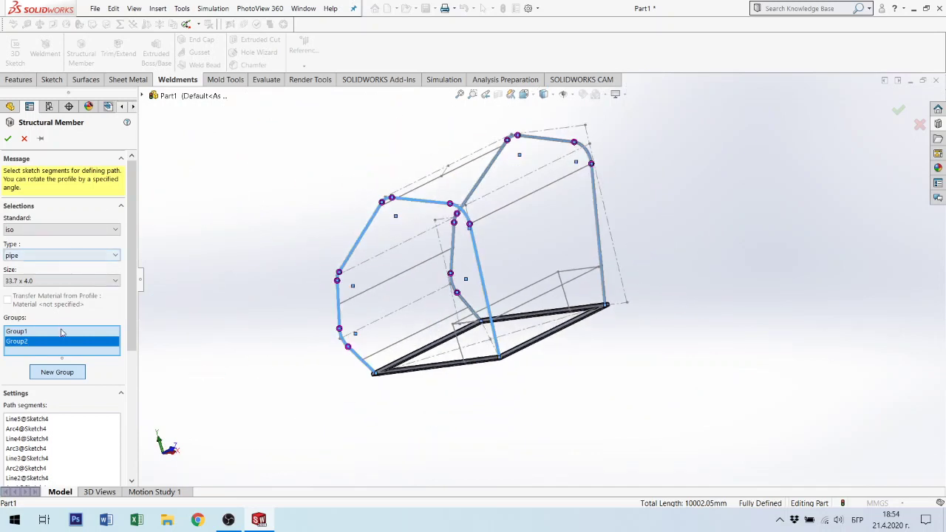
Create Group3 with cross bars Line5 and Line8, removing Line4 from the selection.
click(57, 372)
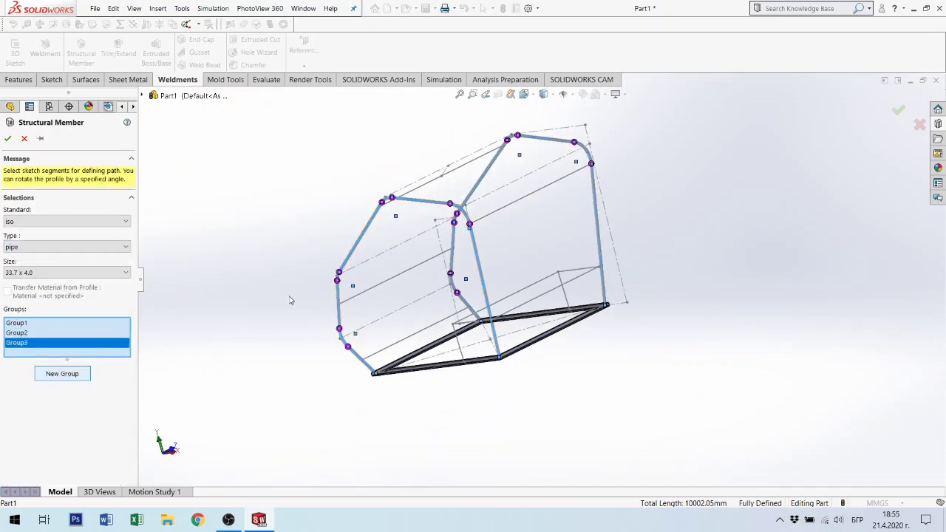
click(539, 199)
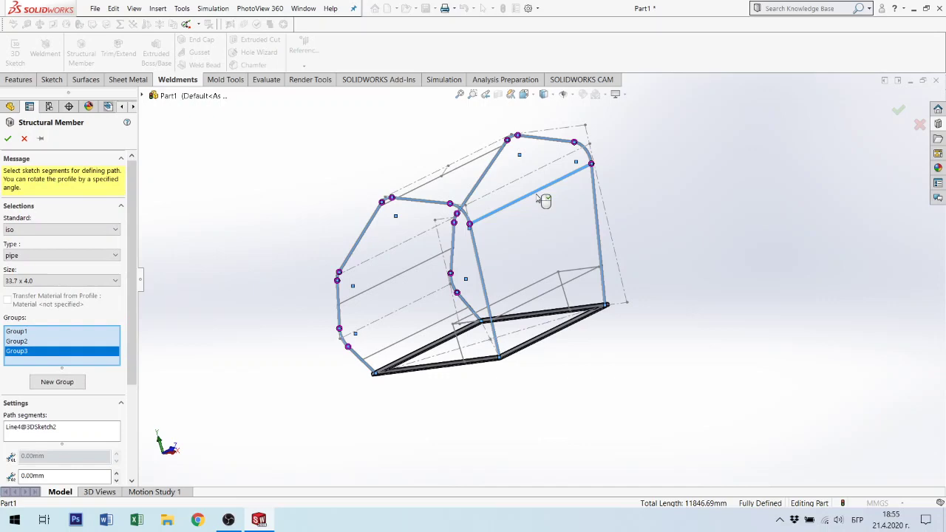
click(461, 171)
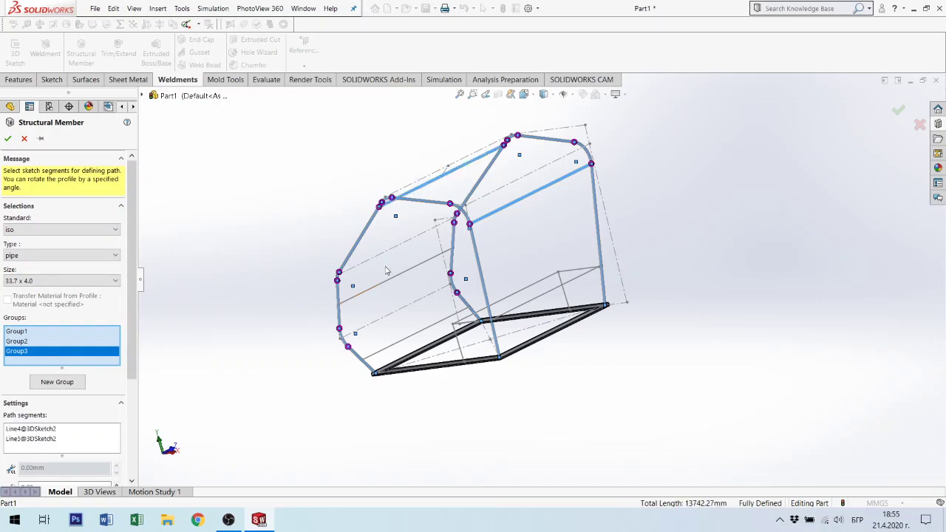
mouse_move(385, 271)
middle_down()
mouse_move(419, 252)
mouse_move(435, 266)
mouse_move(507, 253)
mouse_move(554, 311)
middle_up()
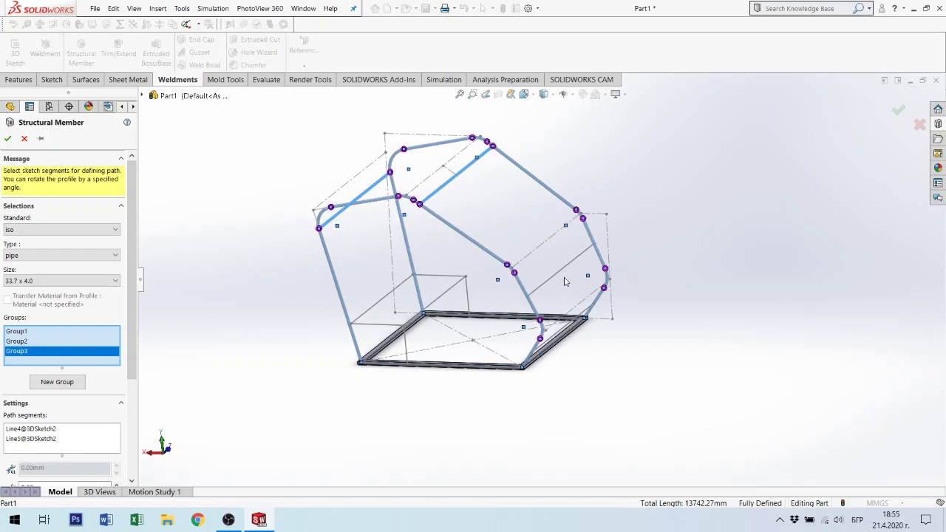
click(338, 220)
click(580, 263)
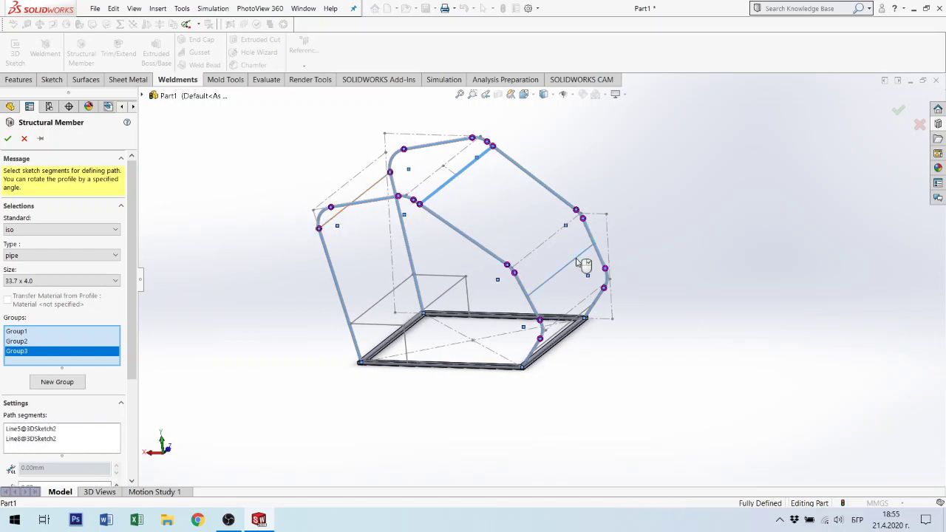
scroll(551, 221, down, 3)
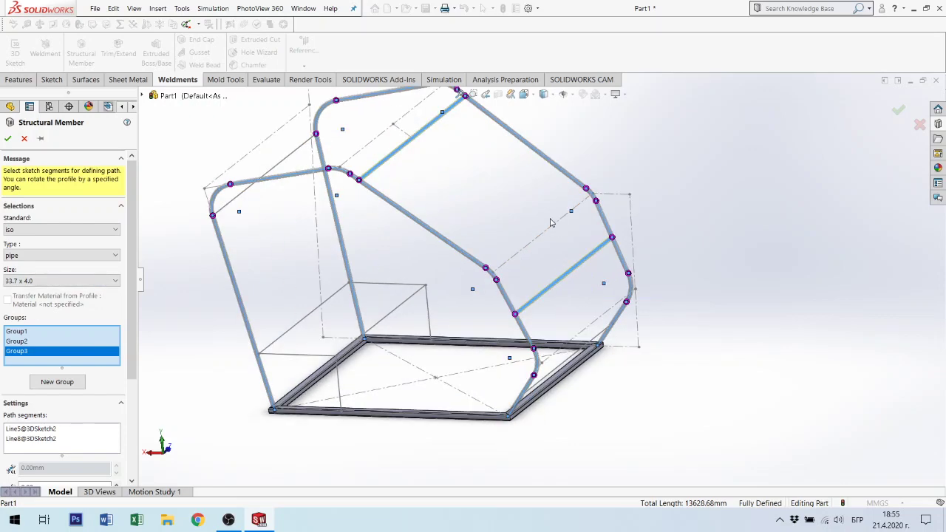
scroll(551, 221, up, 2)
middle_drag(566, 197, 540, 197)
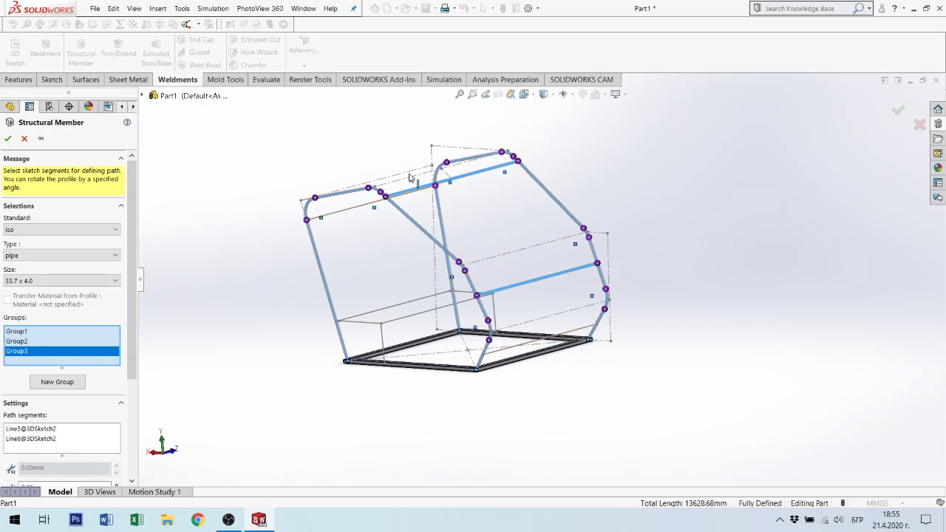
scroll(427, 207, down, 2)
ctrl+middle_drag(409, 210, 464, 209)
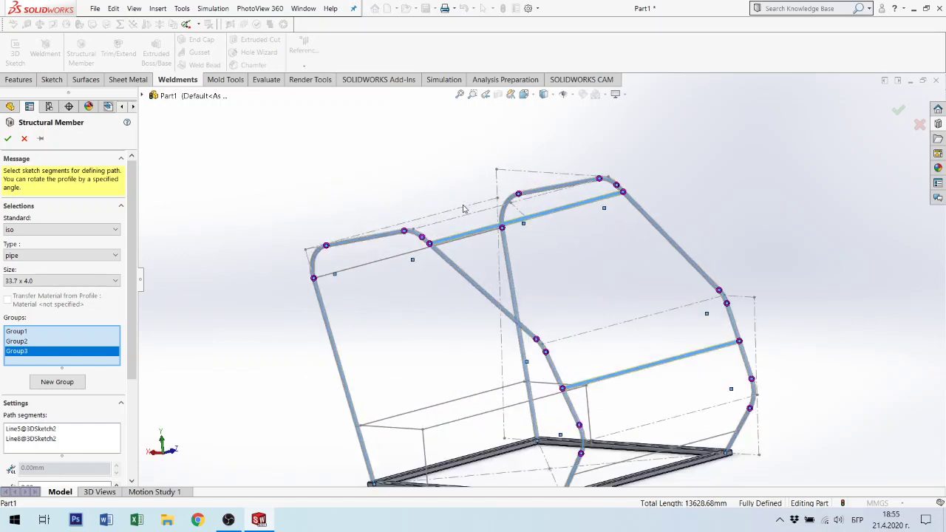
Accept the 33.7 x 4.0 pipe structural member, building the roll hoops and cross bars.
click(9, 141)
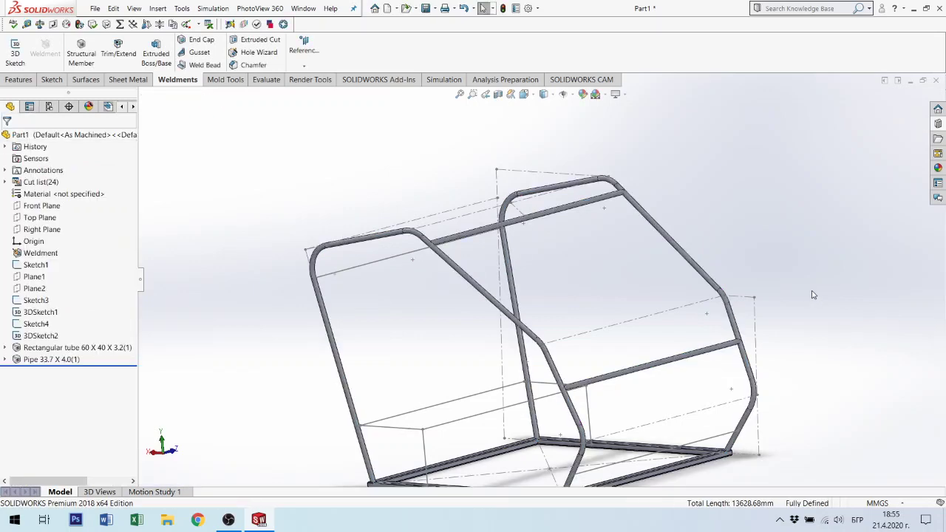
ctrl+middle_drag(820, 349, 765, 347)
scroll(766, 348, up, 3)
mouse_move(619, 317)
middle_down()
mouse_move(532, 340)
mouse_move(471, 375)
middle_up()
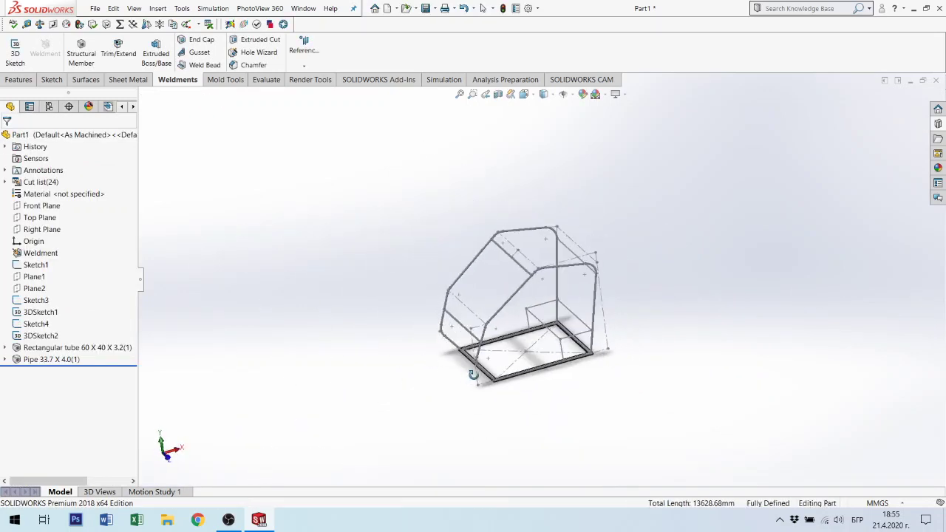
scroll(500, 377, down, 3)
scroll(500, 378, down, 2)
scroll(533, 319, down, 2)
scroll(518, 310, down, 2)
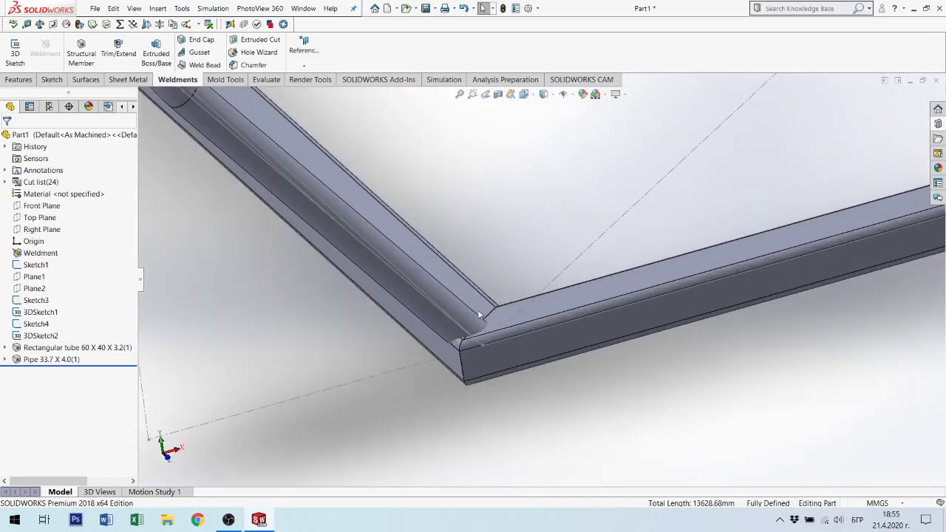
scroll(480, 289, down, 2)
Inspect the diagonal pipe at the tube corner and the horizontal cross-bar pipe.
click(462, 317)
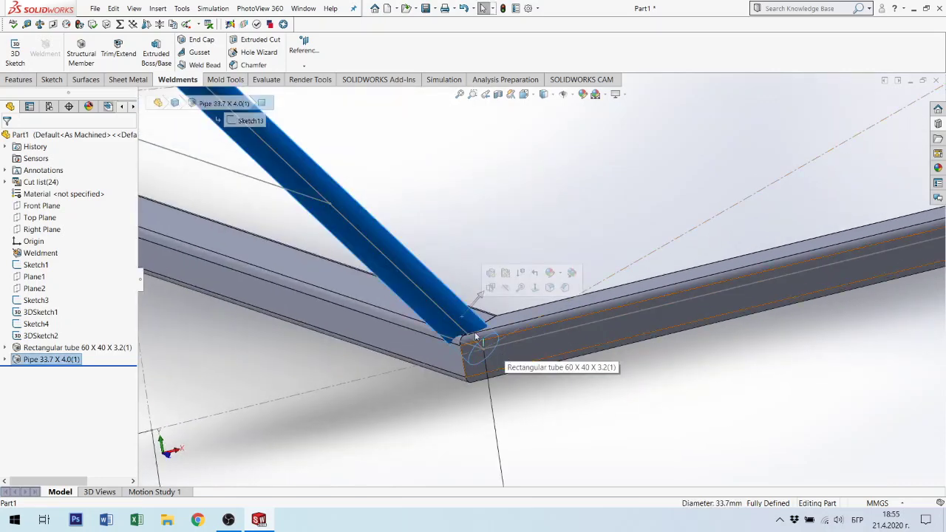
scroll(663, 310, up, 1)
scroll(663, 310, up, 1)
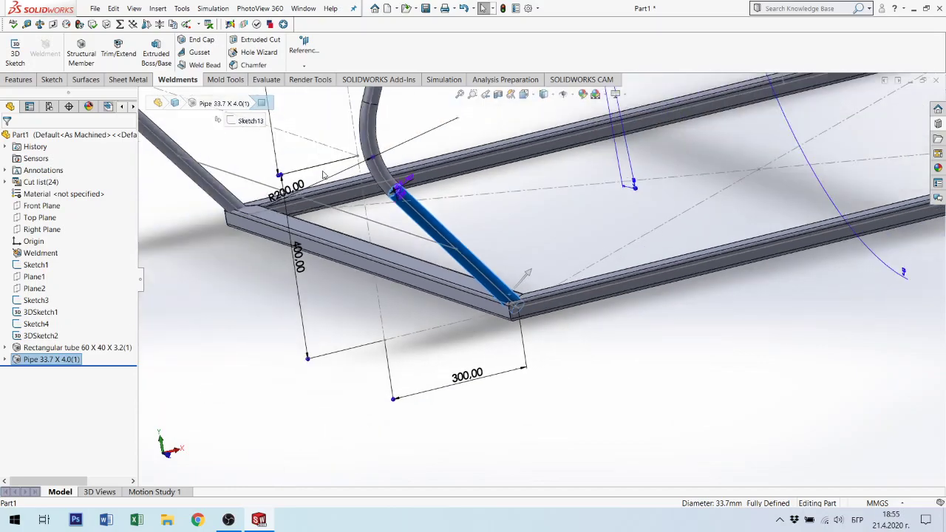
scroll(943, 313, up, 1)
scroll(945, 276, up, 1)
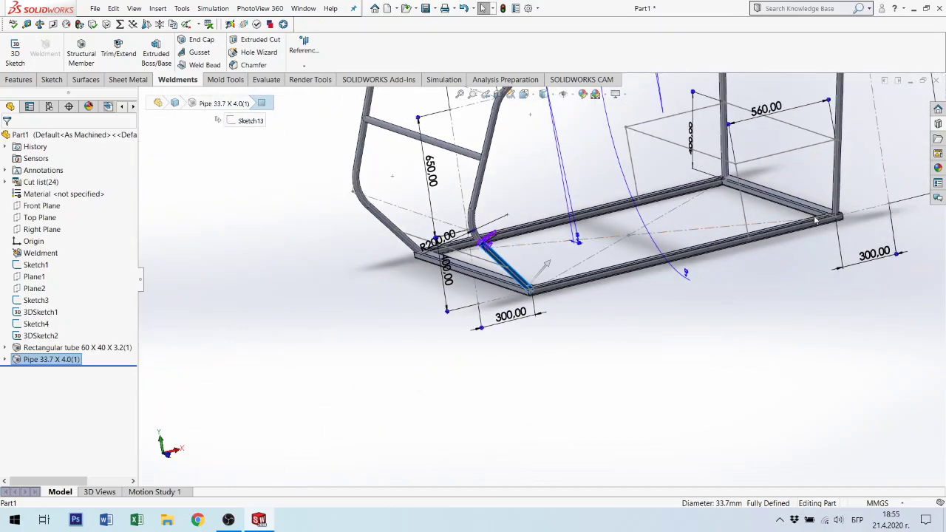
scroll(815, 220, down, 1)
scroll(799, 229, down, 2)
scroll(766, 222, down, 1)
scroll(722, 230, down, 2)
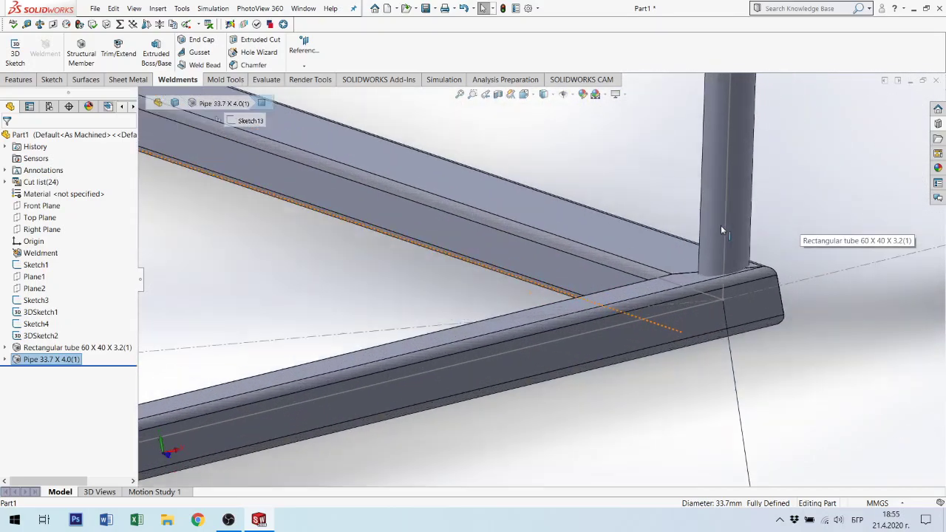
scroll(722, 230, up, 1)
scroll(592, 222, up, 2)
scroll(462, 218, up, 1)
scroll(457, 219, up, 1)
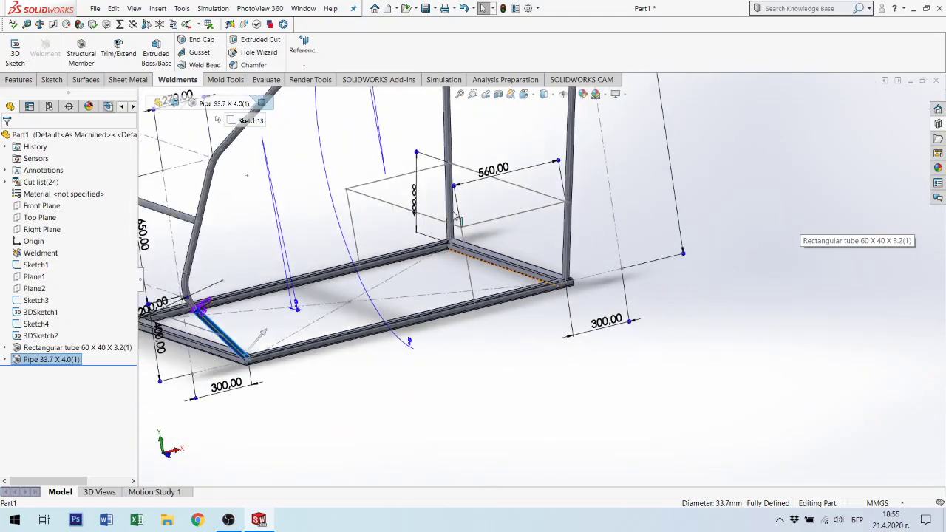
scroll(373, 196, up, 1)
scroll(355, 244, down, 1)
scroll(318, 237, down, 2)
scroll(282, 231, down, 2)
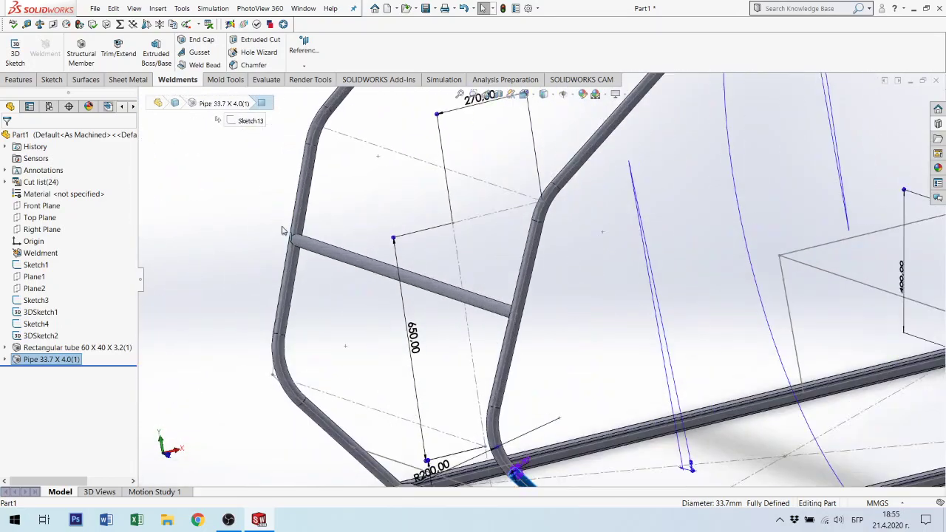
scroll(325, 244, down, 2)
scroll(370, 258, down, 1)
scroll(362, 255, down, 1)
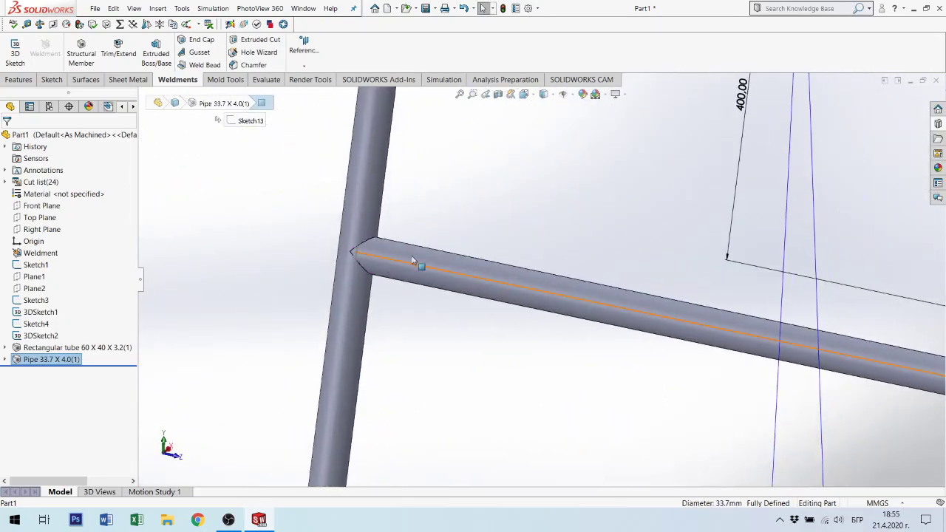
click(394, 255)
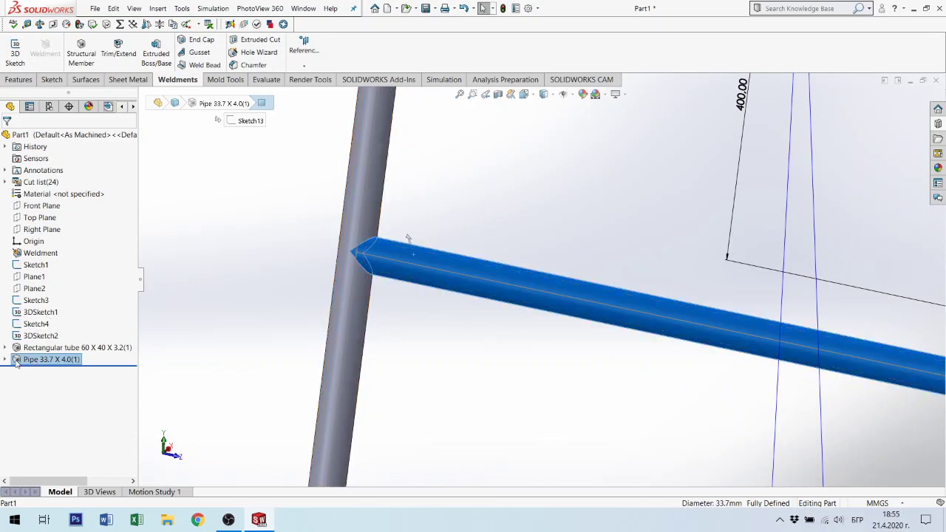
click(517, 400)
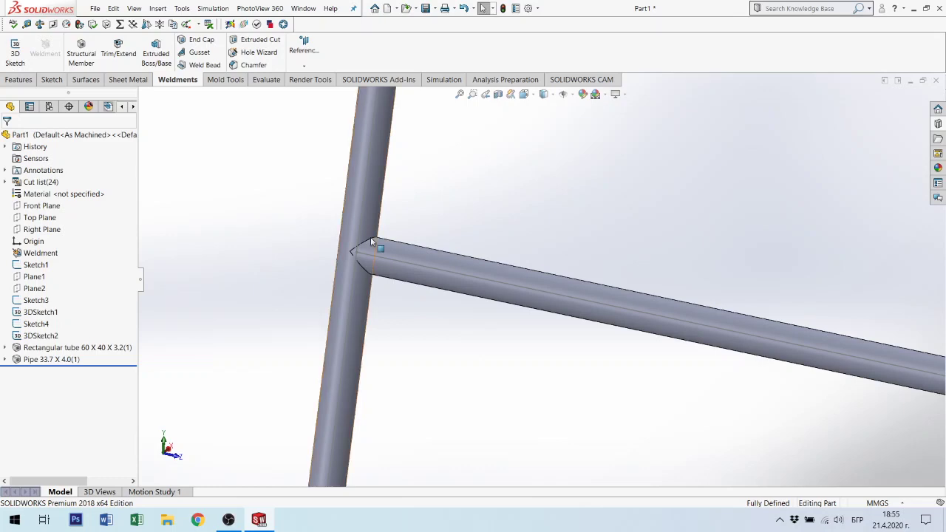
Orbit and zoom around the frame corners to check the pipe-to-tube joints.
scroll(454, 297, up, 2)
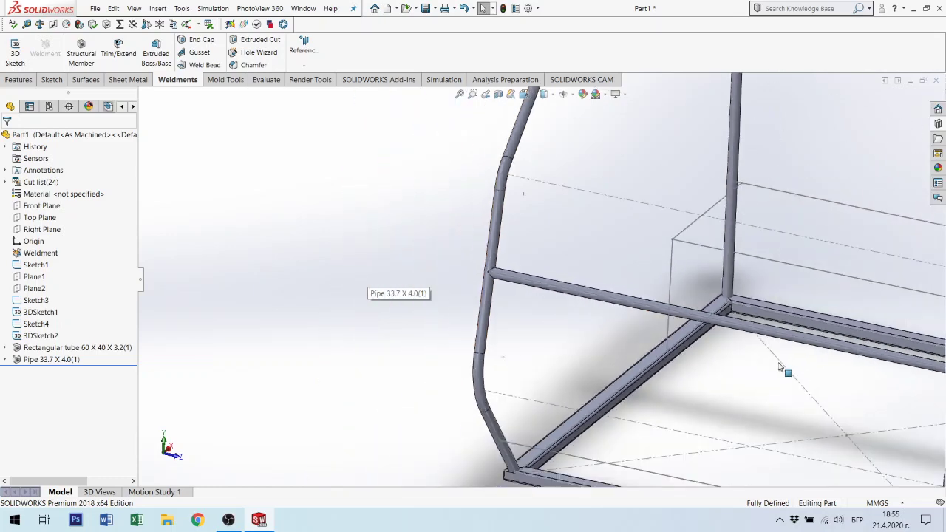
scroll(768, 368, up, 1)
scroll(884, 362, up, 1)
scroll(850, 362, up, 1)
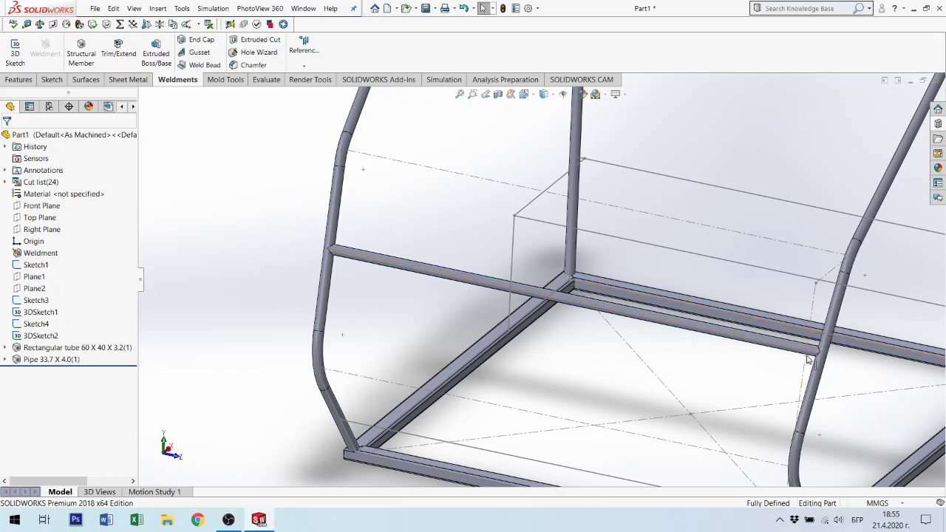
scroll(759, 440, up, 2)
scroll(719, 431, down, 3)
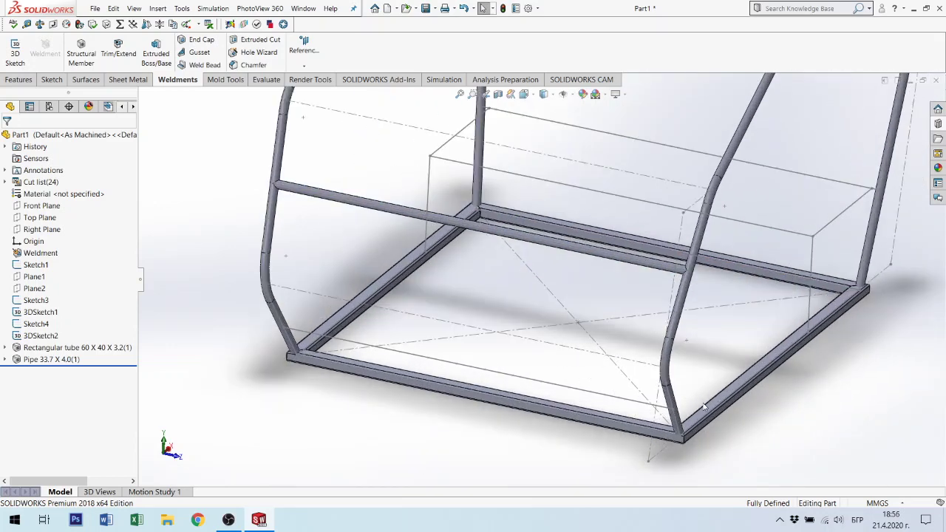
mouse_move(719, 431)
middle_down()
mouse_move(632, 397)
mouse_move(627, 427)
middle_up()
scroll(627, 428, down, 1)
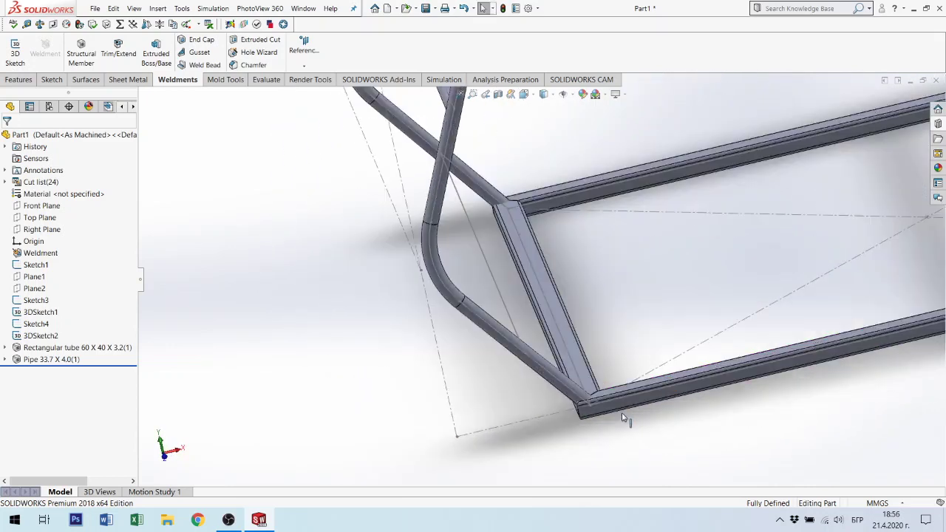
scroll(625, 416, down, 1)
scroll(581, 387, down, 2)
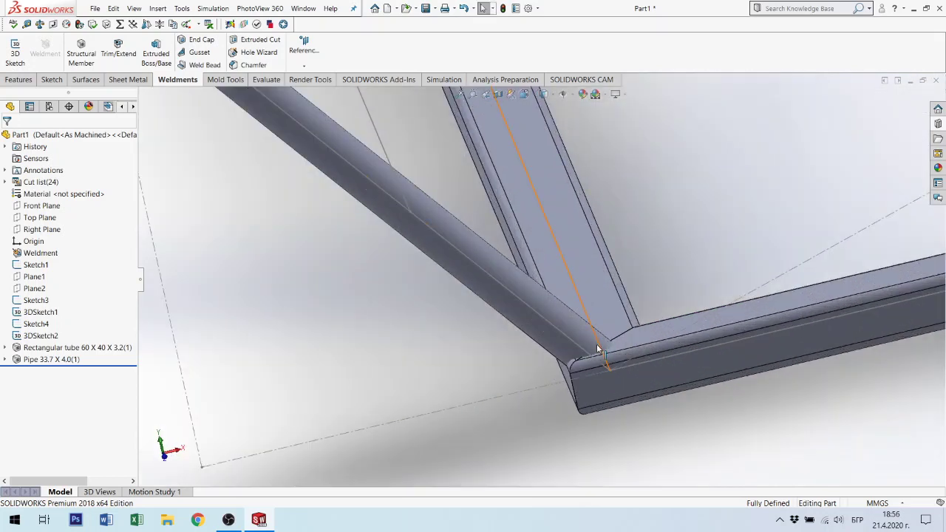
scroll(602, 377, up, 4)
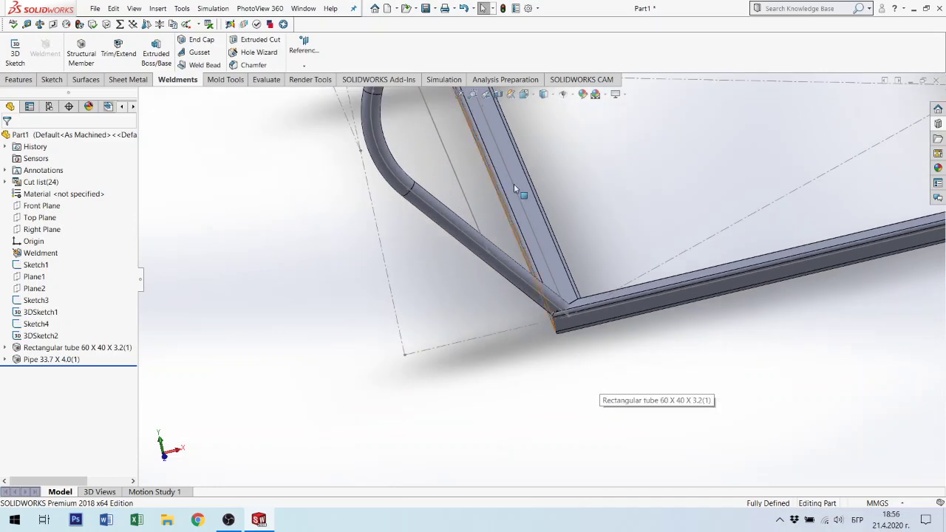
middle_drag(603, 390, 608, 317)
mouse_move(630, 283)
middle_down()
mouse_move(703, 289)
mouse_move(866, 175)
mouse_move(634, 192)
middle_up()
middle_drag(486, 438, 528, 410)
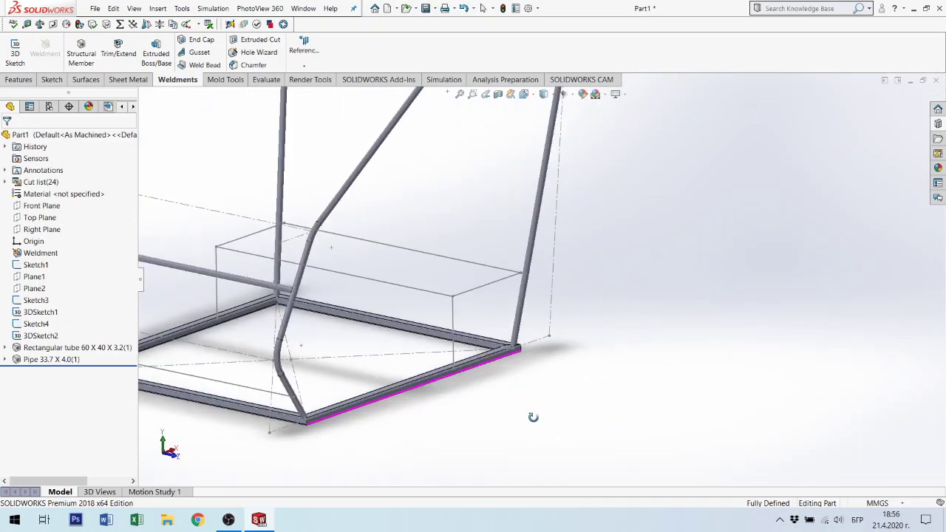
scroll(543, 313, down, 3)
middle_drag(542, 313, 523, 308)
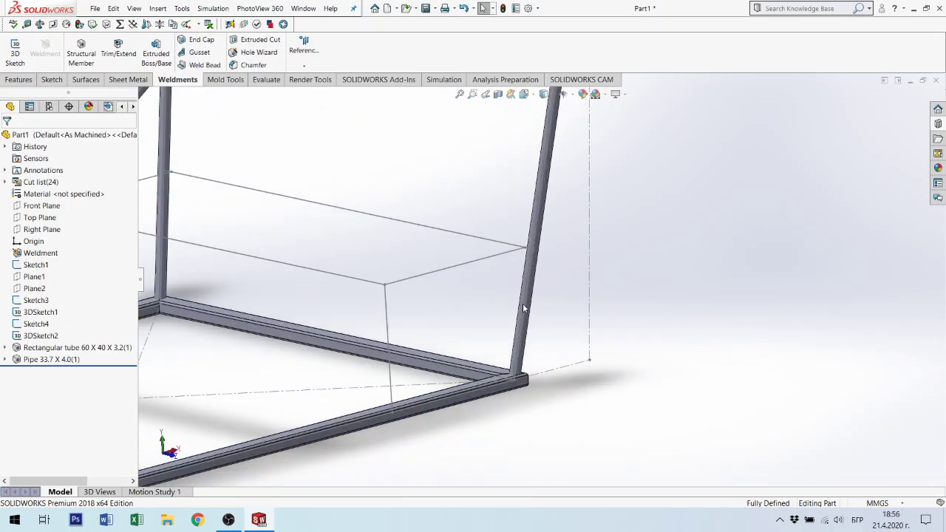
Edit Sketch13, the pipe profile sketch under the pipe feature.
click(5, 359)
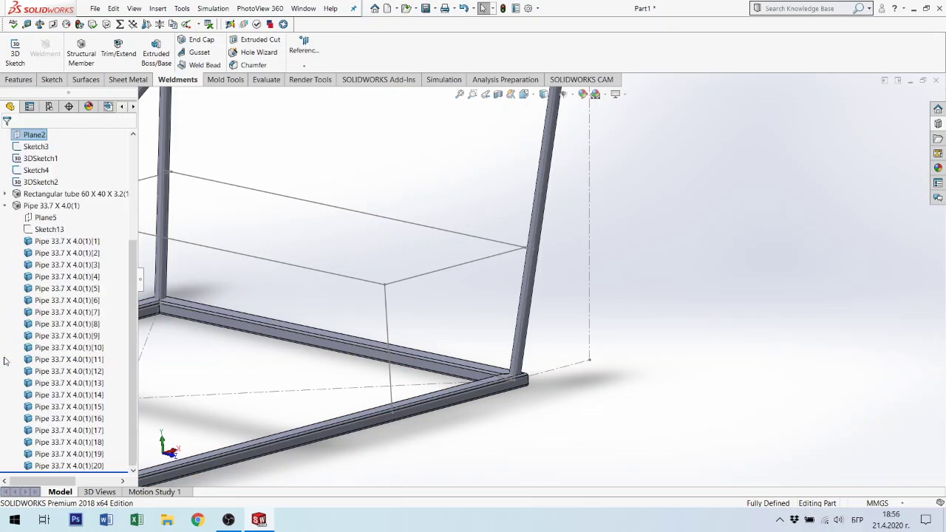
click(51, 230)
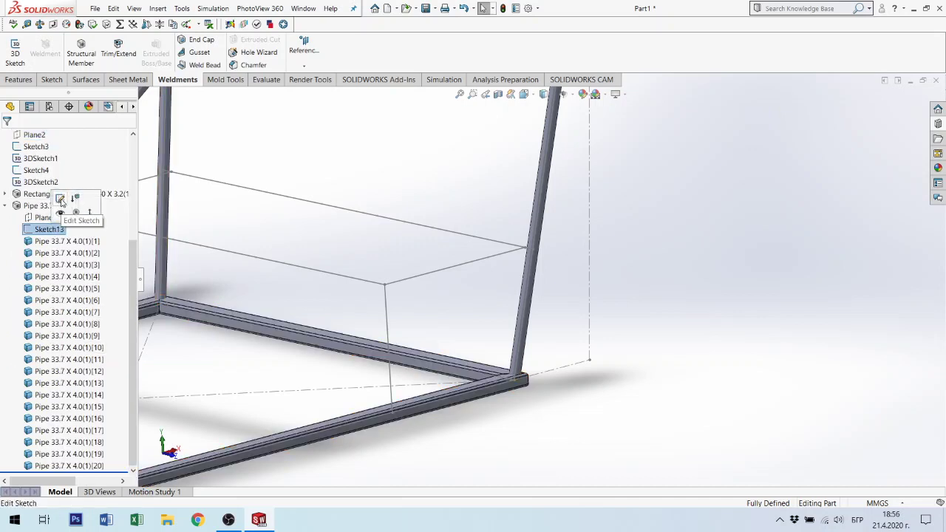
click(60, 200)
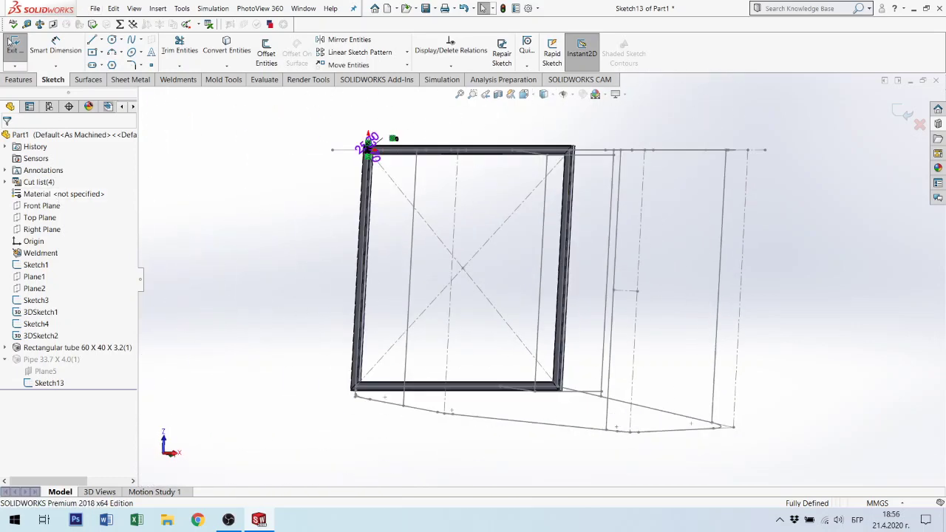
scroll(523, 190, down, 4)
scroll(523, 191, down, 3)
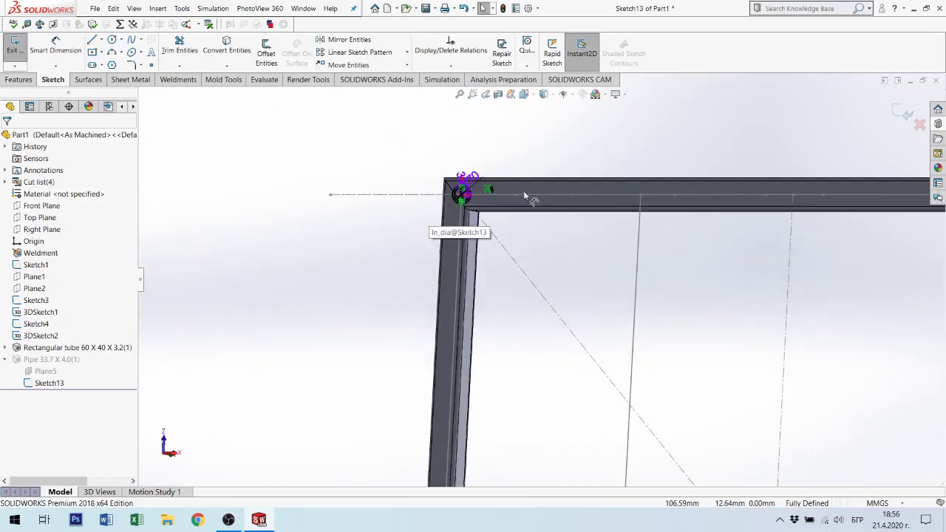
scroll(523, 191, down, 2)
scroll(466, 264, down, 3)
scroll(402, 158, down, 2)
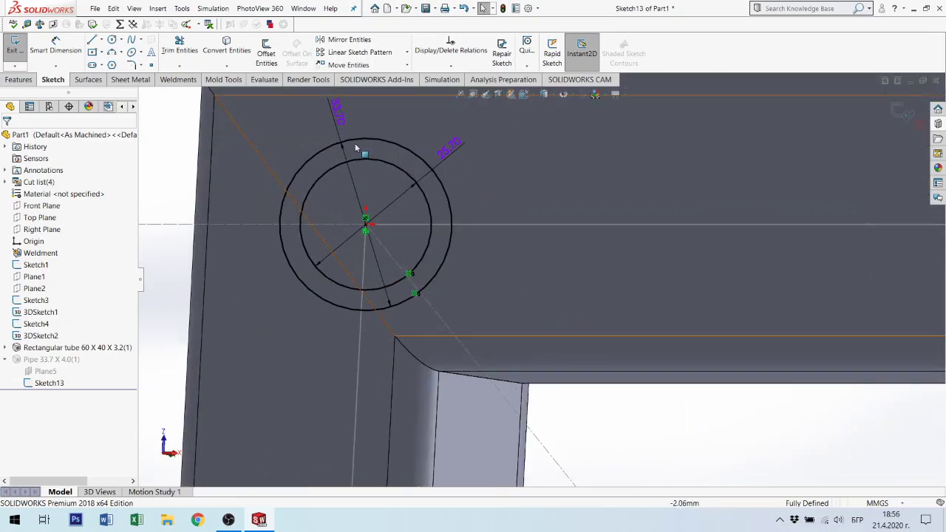
Delete the 25.70 inner diameter dimension from the pipe profile.
click(451, 150)
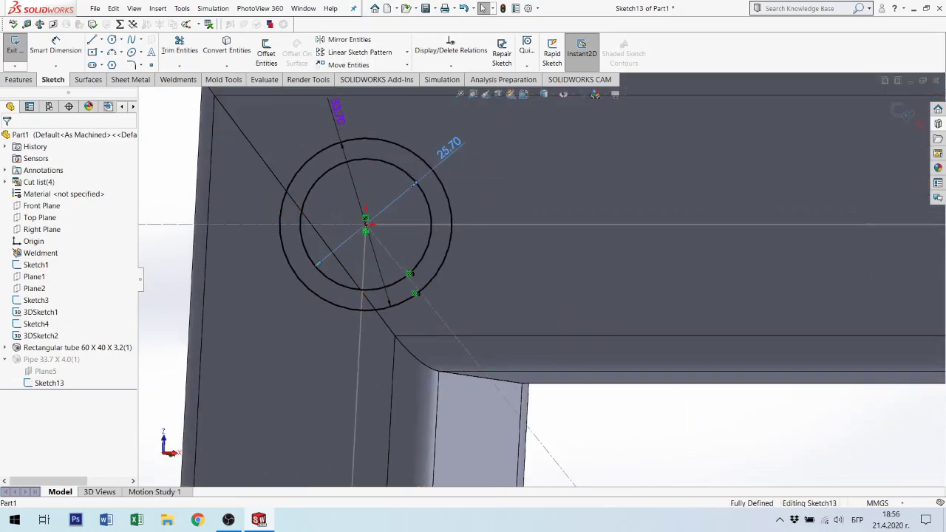
click(448, 147)
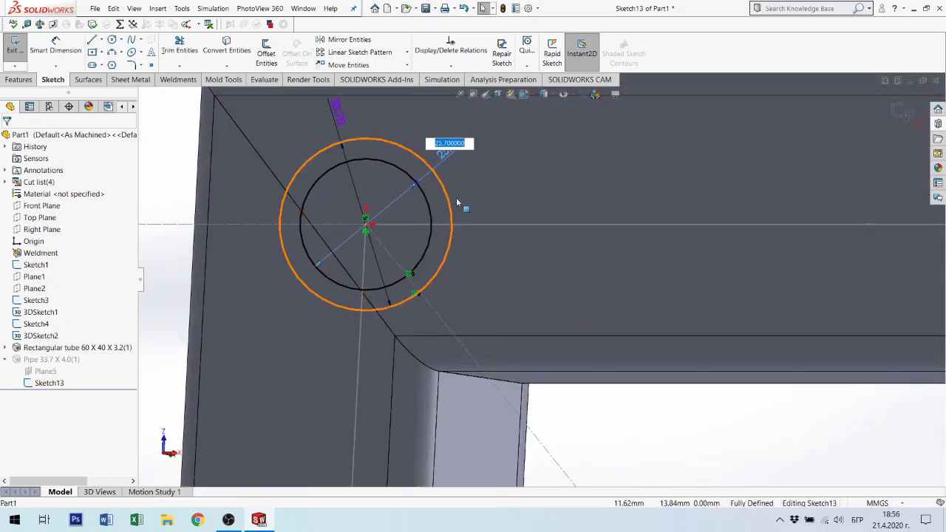
key(Return)
click(446, 166)
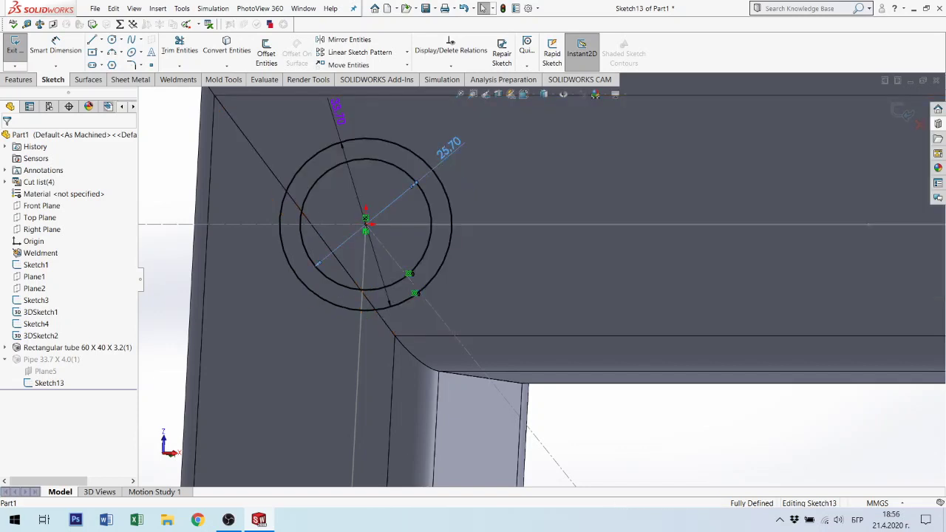
key(Delete)
Dimension the pipe wall between the two circles to 3 mm and change Out_dia to 60 mm.
click(56, 46)
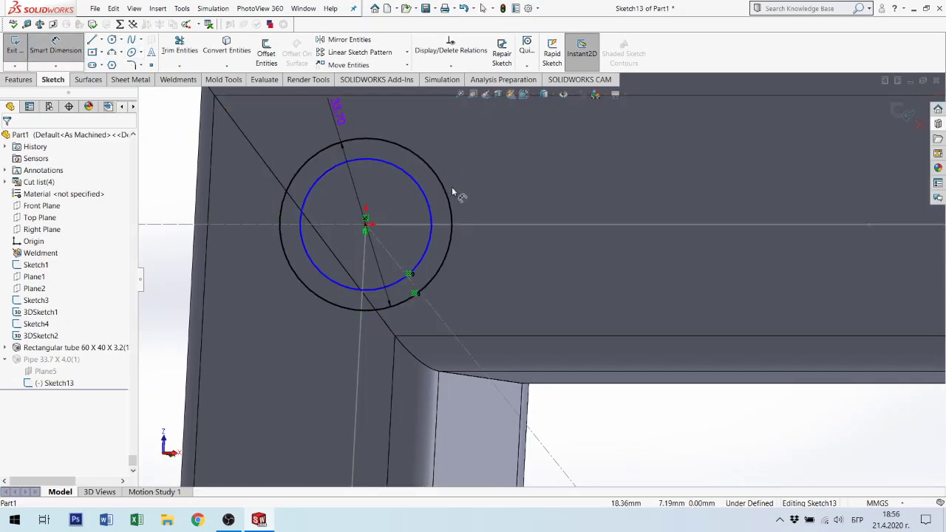
click(423, 184)
click(436, 176)
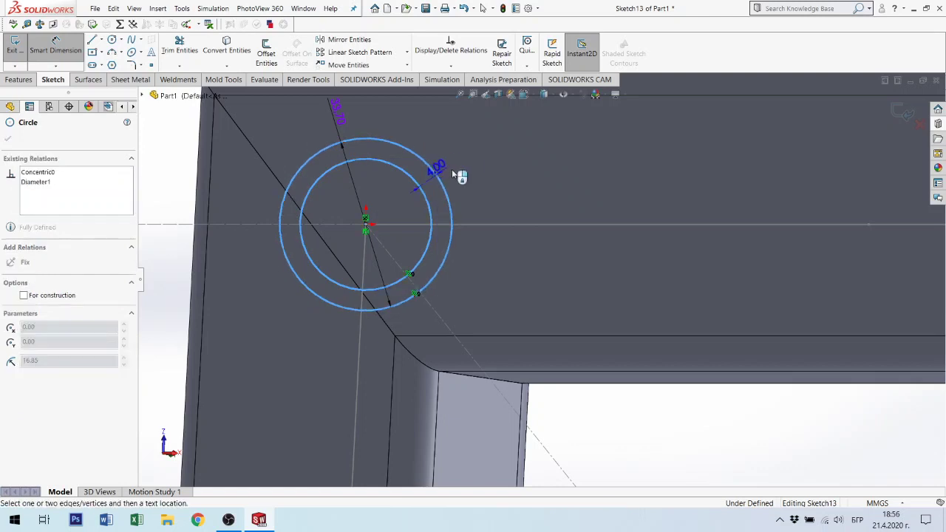
click(462, 164)
text(3)
key(Return)
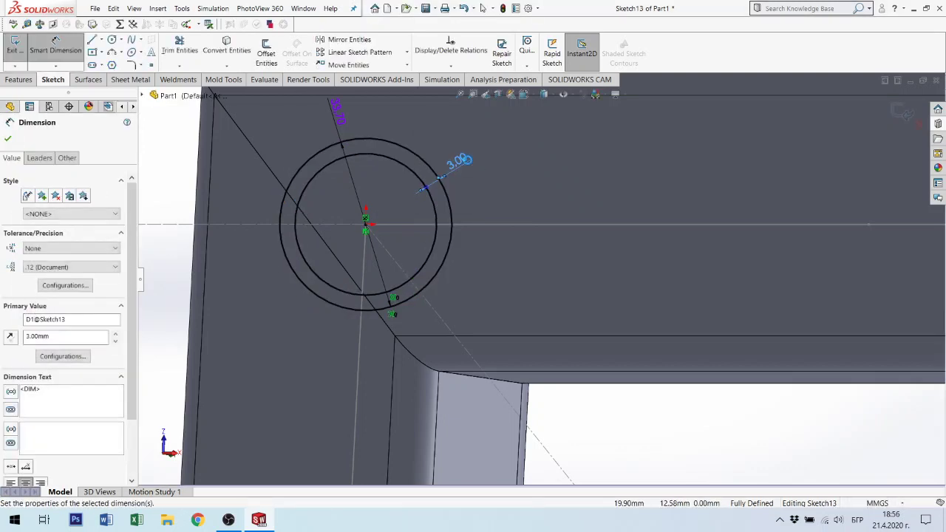
double_click(336, 111)
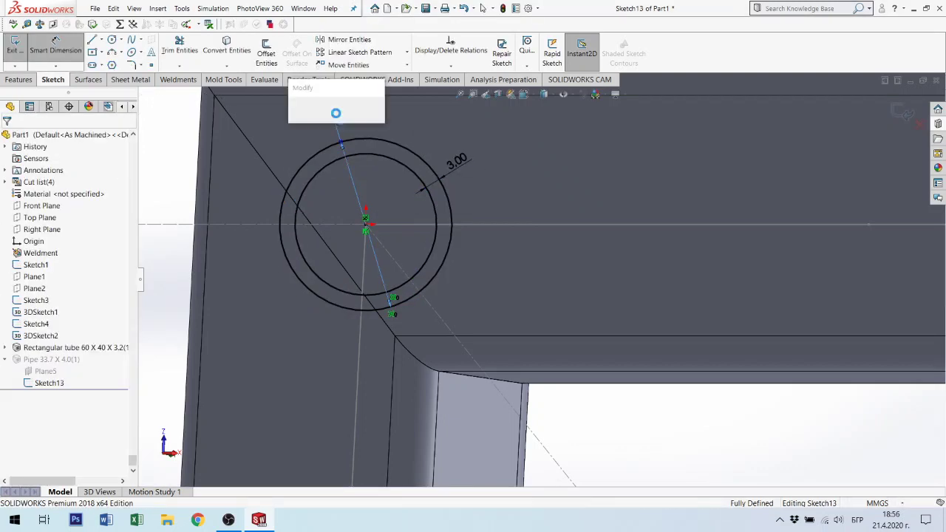
text(60)
key(Return)
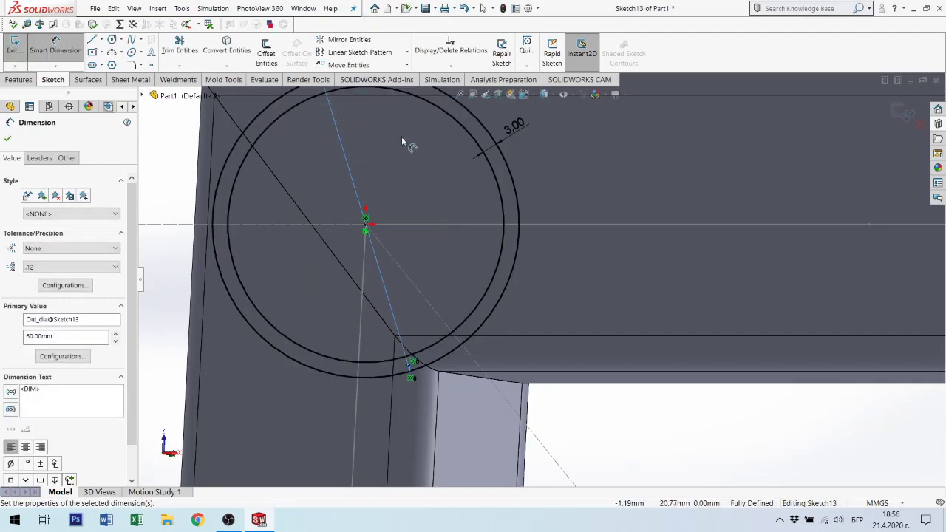
Exit the sketch to rebuild the pipes and inspect the rebuilt frame.
scroll(638, 249, up, 3)
scroll(600, 224, up, 2)
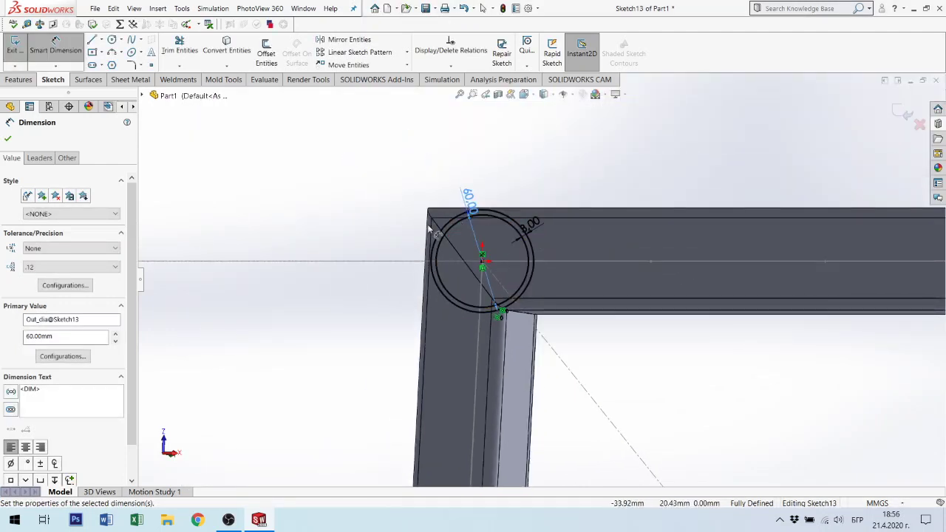
click(902, 114)
mouse_move(750, 274)
middle_down()
mouse_move(663, 396)
mouse_move(619, 249)
mouse_move(714, 344)
middle_up()
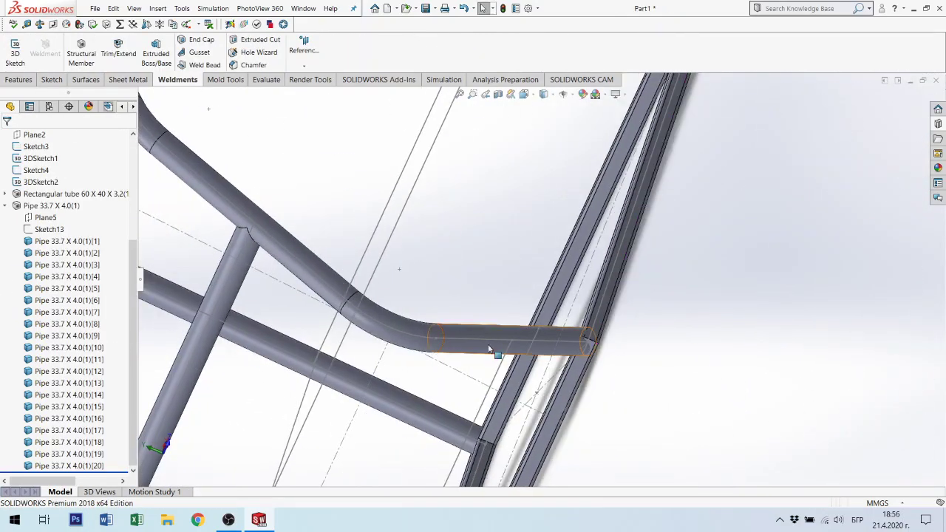
scroll(713, 343, down, 5)
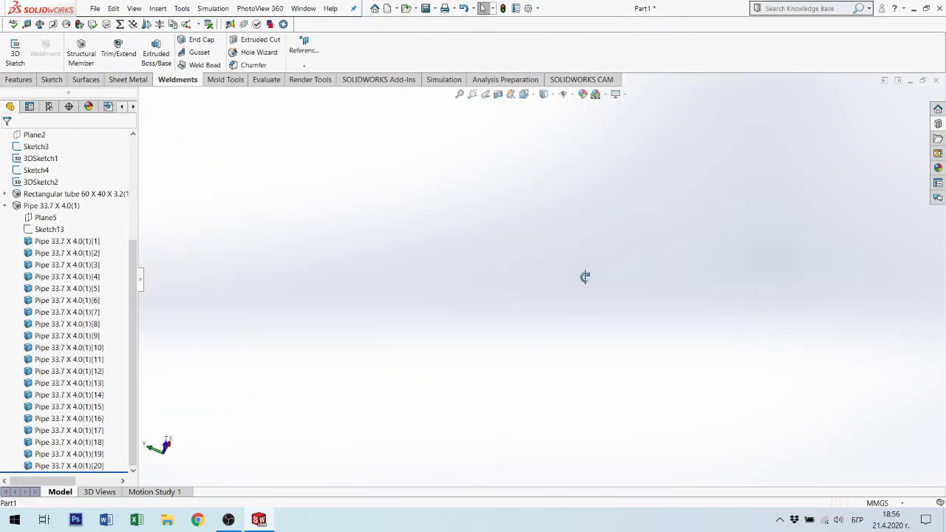
click(461, 94)
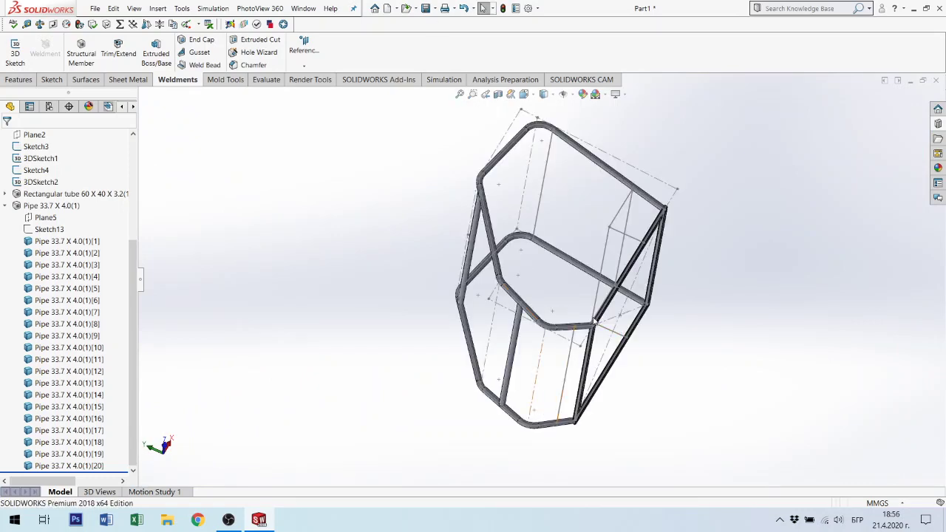
mouse_move(595, 322)
middle_down()
mouse_move(474, 372)
mouse_move(492, 428)
middle_up()
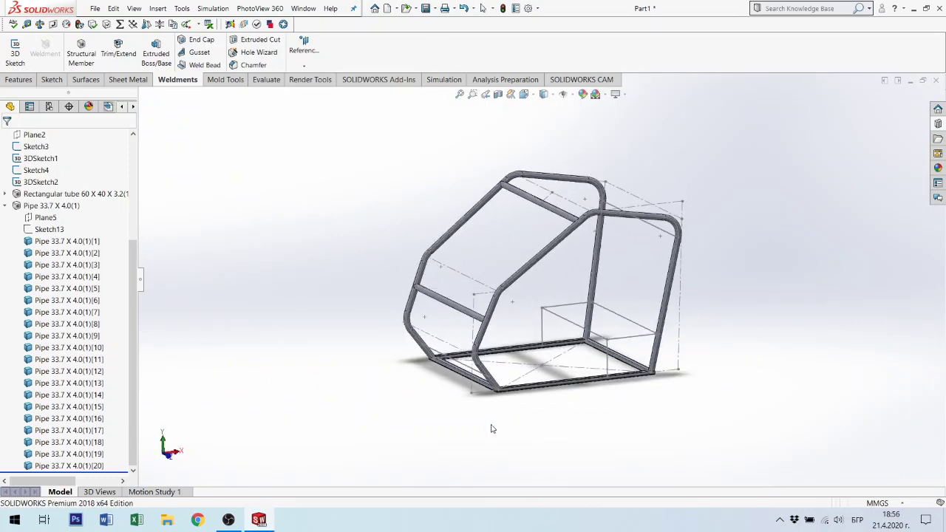
scroll(522, 340, down, 2)
scroll(477, 340, down, 2)
scroll(449, 338, down, 2)
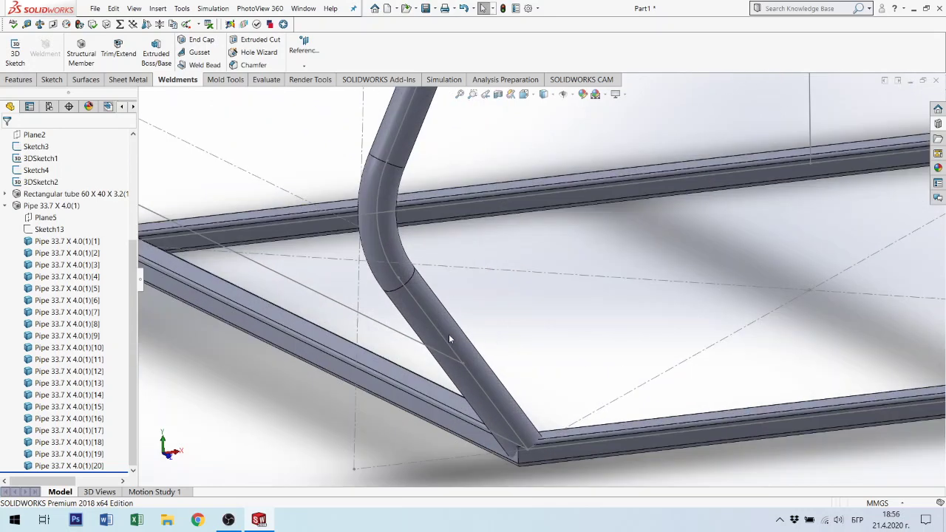
click(6, 207)
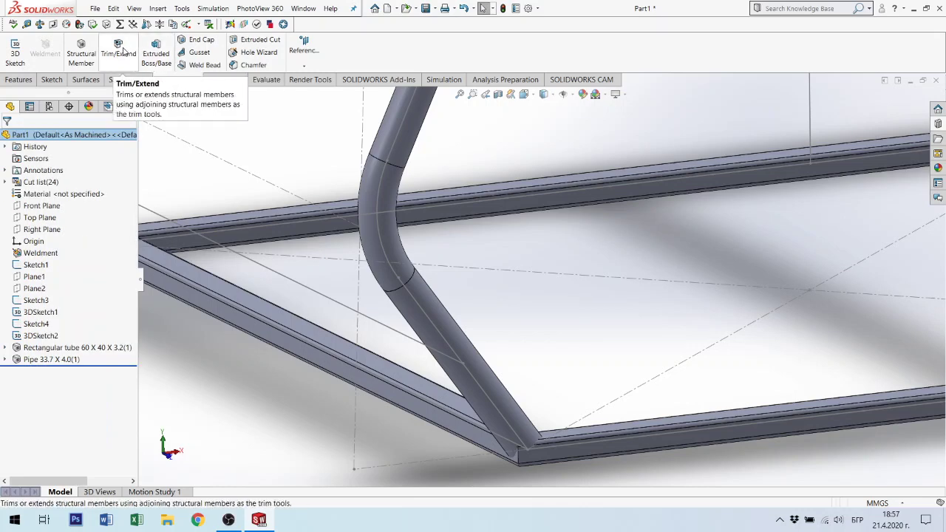
Start Trim/Extend and select the four pipe hoop legs as bodies to trim.
click(124, 52)
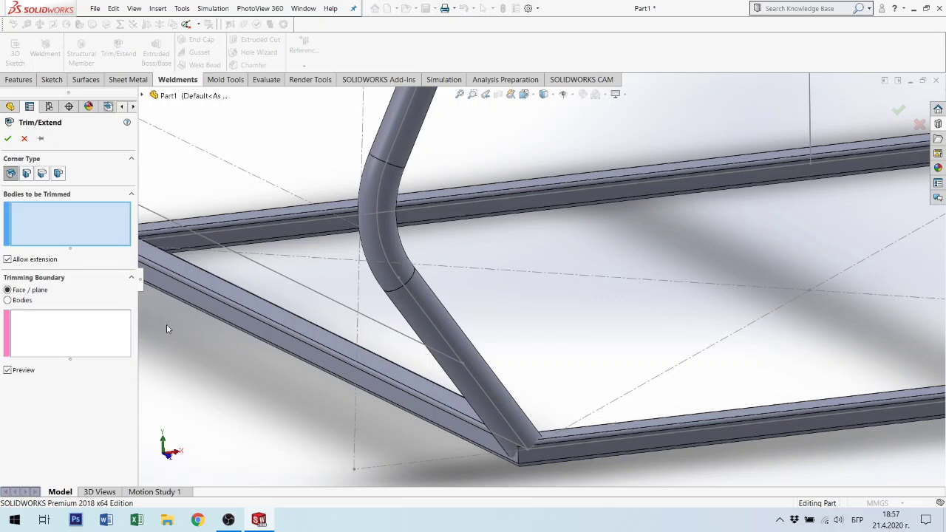
click(497, 389)
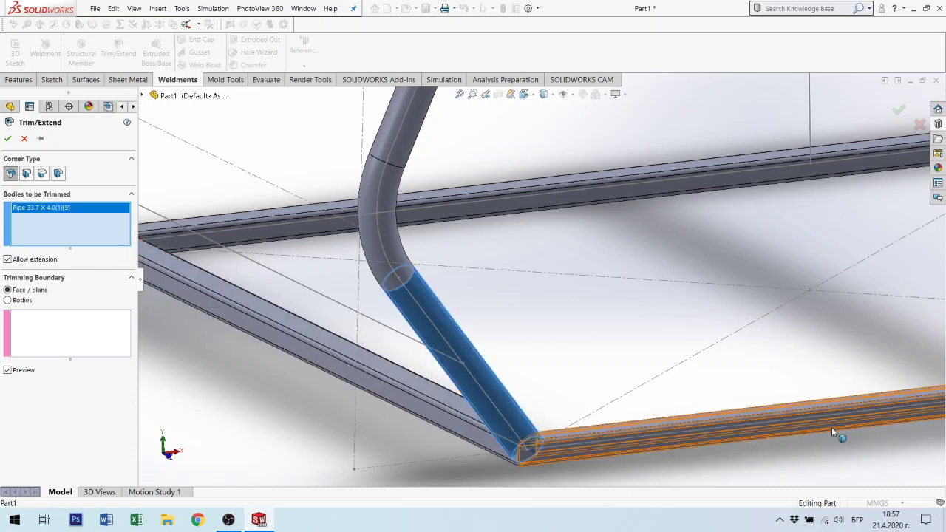
scroll(831, 427, up, 5)
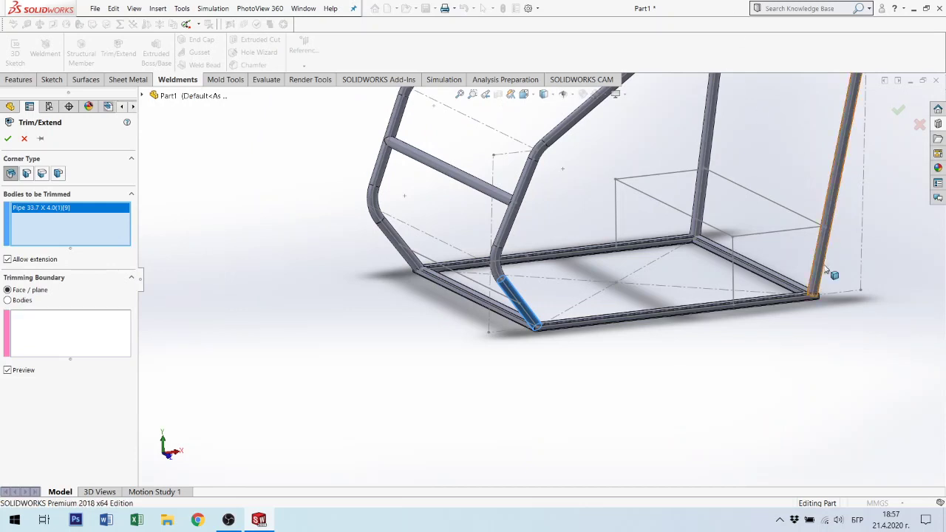
click(823, 266)
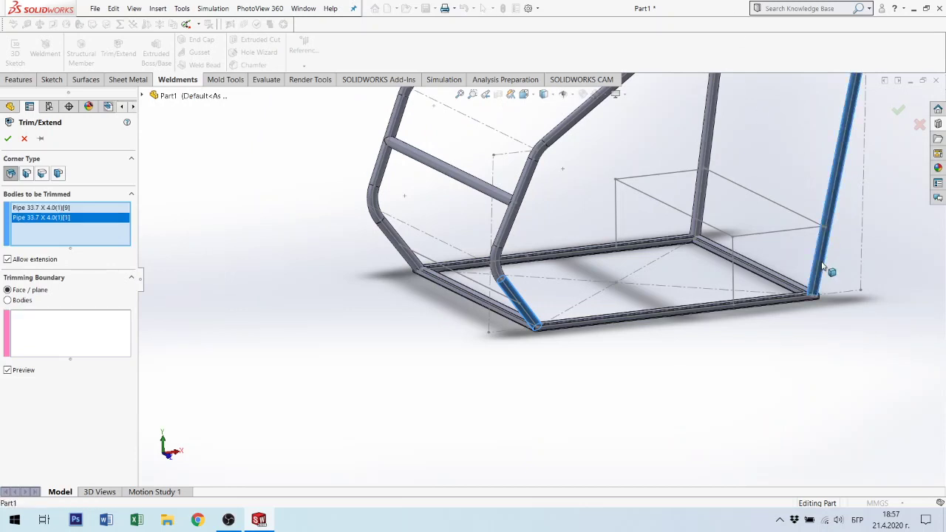
click(701, 210)
click(394, 237)
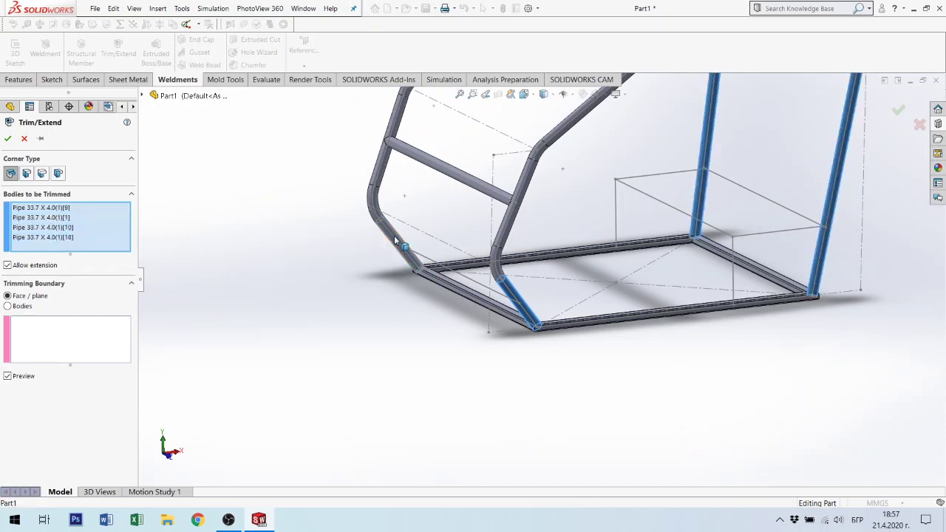
Set the base tube's top face as the trimming boundary.
click(31, 333)
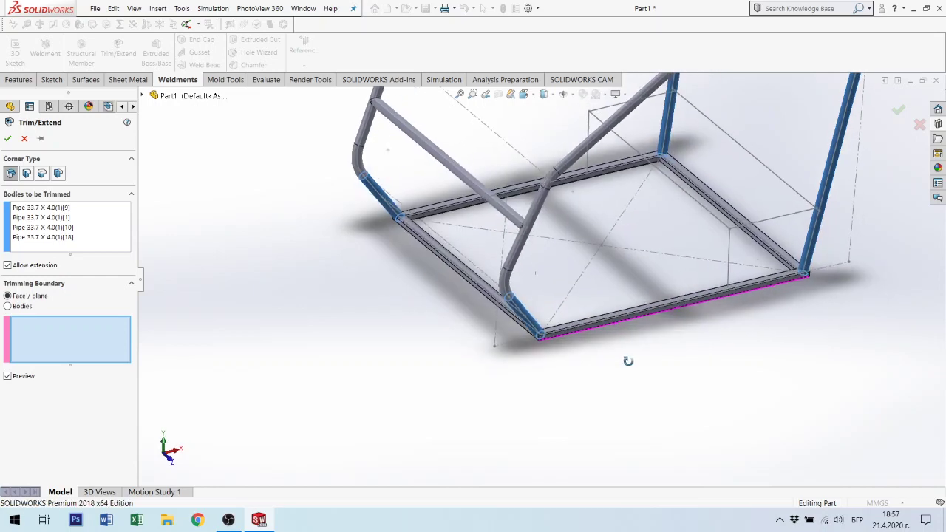
middle_drag(636, 334, 566, 330)
scroll(545, 321, down, 5)
click(543, 323)
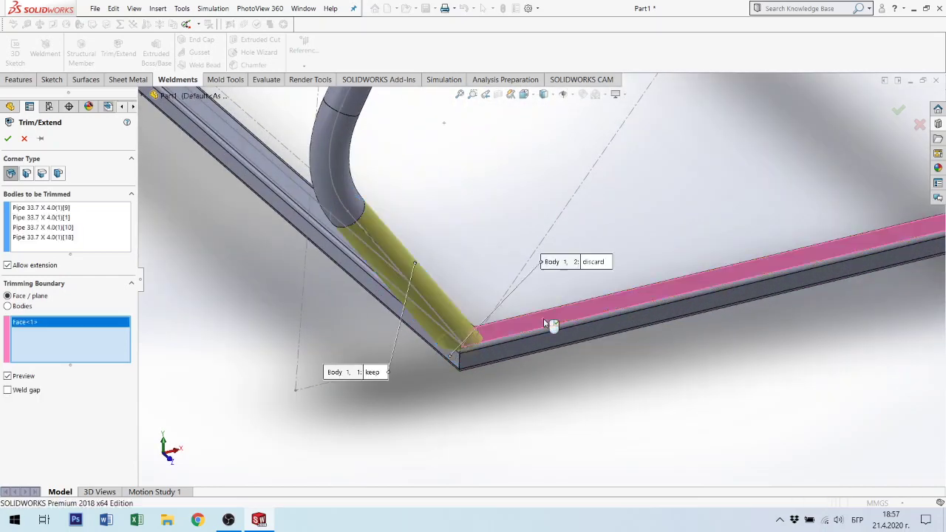
scroll(544, 323, up, 2)
scroll(709, 322, up, 4)
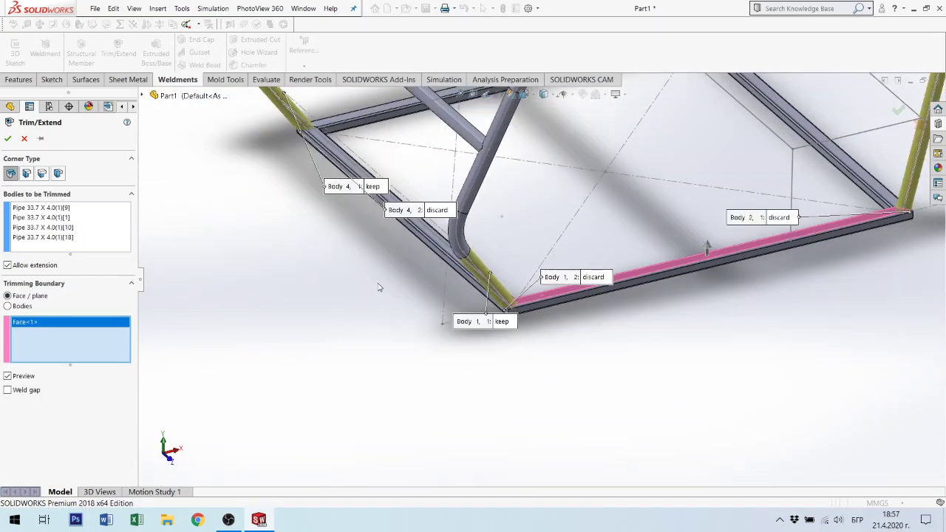
scroll(782, 329, down, 2)
scroll(789, 212, down, 3)
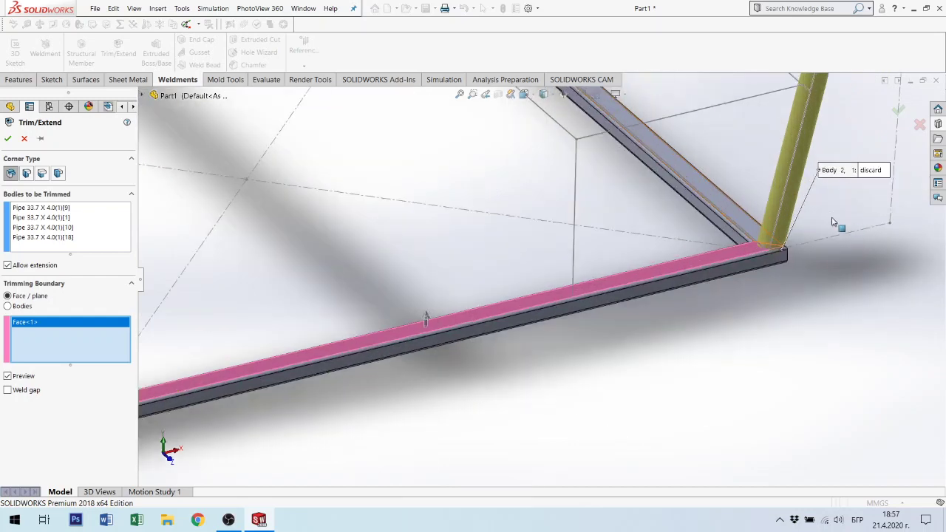
scroll(735, 244, down, 2)
scroll(748, 255, down, 2)
scroll(747, 255, up, 1)
scroll(517, 296, up, 3)
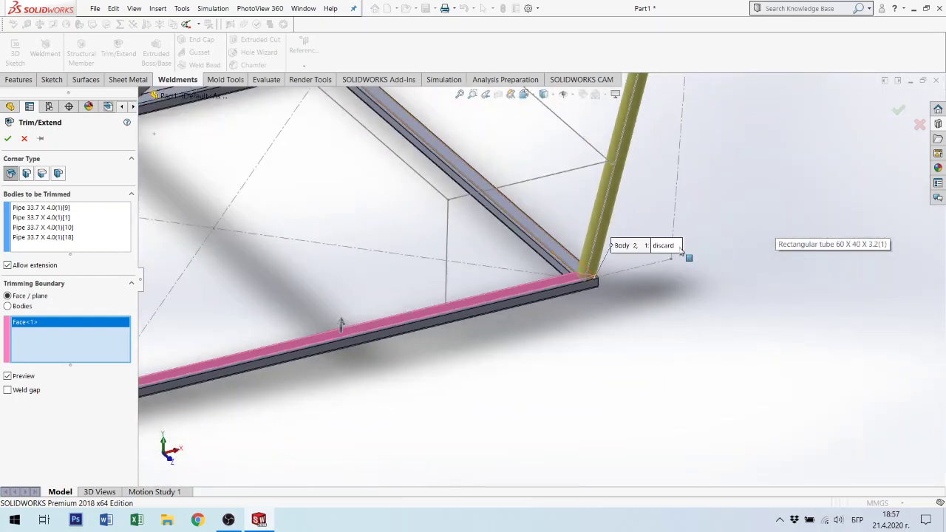
scroll(270, 348, up, 2)
scroll(422, 348, up, 1)
Keep the second piece of Body 1 and confirm the Trim/Extend1 feature.
mouse_move(421, 348)
middle_down()
mouse_move(401, 317)
mouse_move(306, 401)
middle_up()
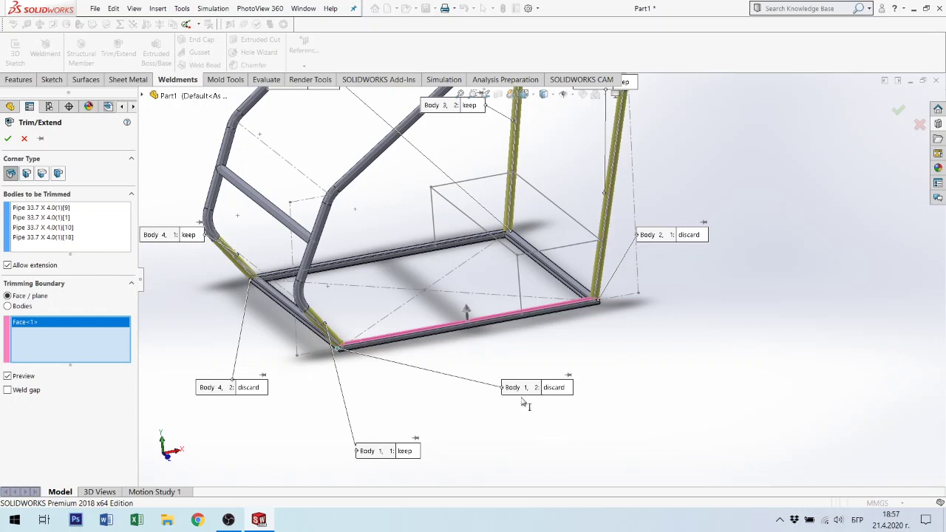
mouse_move(329, 297)
middle_down()
mouse_move(312, 270)
mouse_move(360, 379)
middle_up()
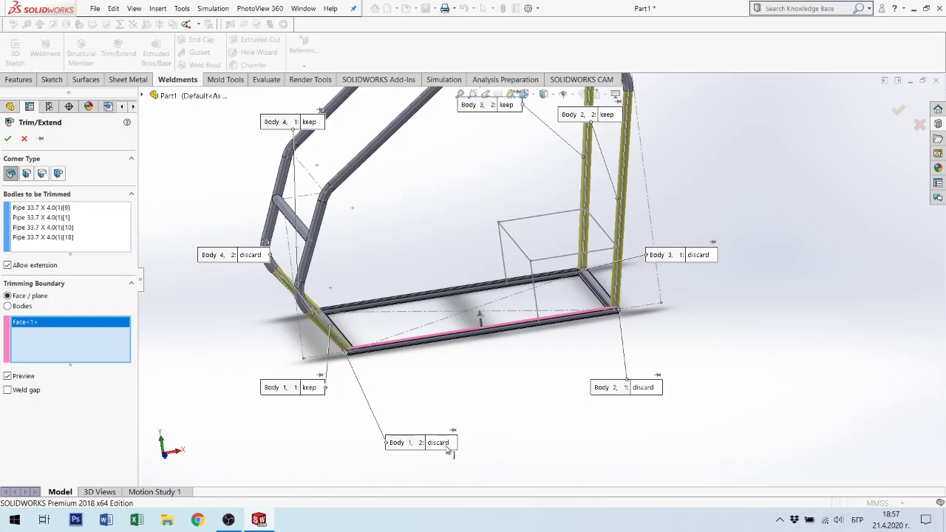
click(440, 442)
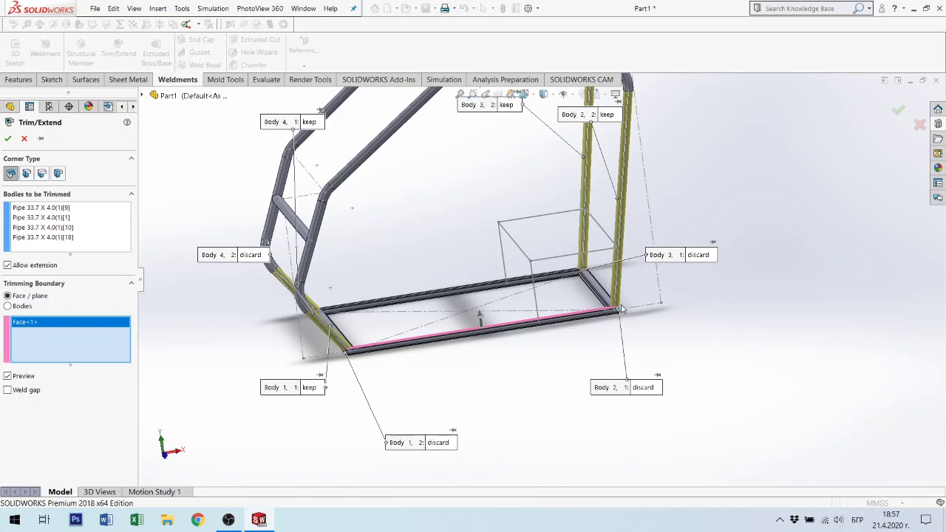
scroll(621, 309, down, 3)
scroll(596, 327, down, 3)
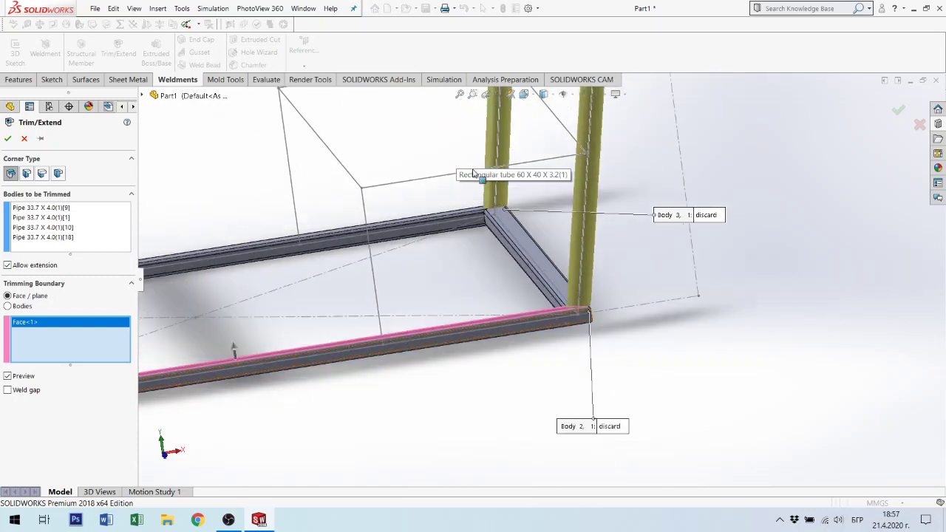
scroll(519, 250, down, 2)
scroll(549, 232, down, 2)
mouse_move(550, 232)
middle_down()
mouse_move(530, 225)
mouse_move(850, 175)
middle_up()
scroll(550, 222, down, 2)
scroll(550, 221, down, 2)
scroll(551, 216, down, 1)
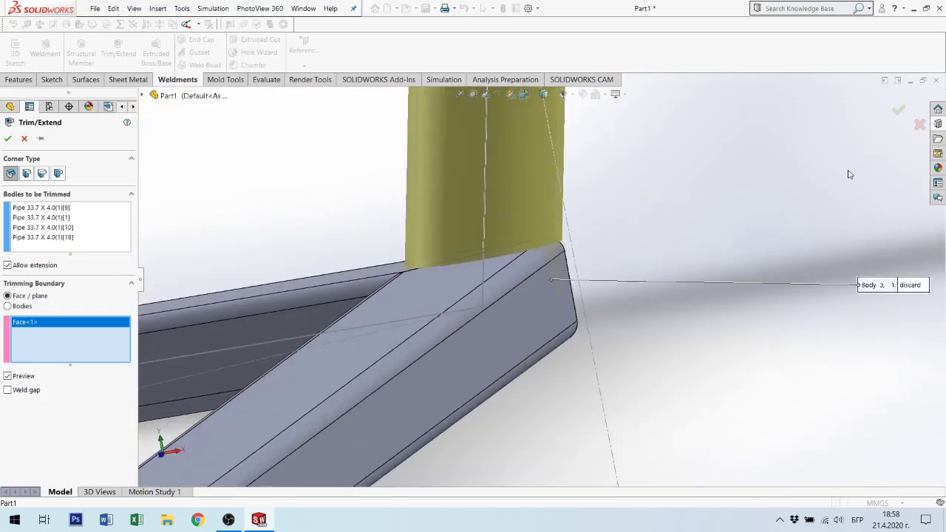
click(898, 111)
scroll(555, 281, up, 3)
Create an ISO 33.7 x 4.0 pipe structural member along Line11 and Line4 of 3DSketch2.
scroll(391, 399, up, 2)
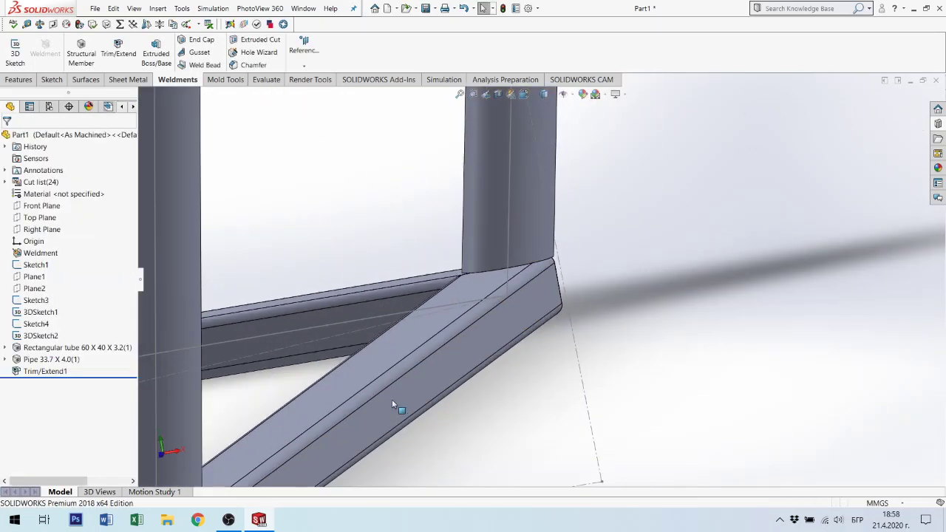
scroll(370, 387, up, 2)
scroll(369, 386, up, 2)
scroll(410, 372, up, 2)
scroll(429, 351, up, 3)
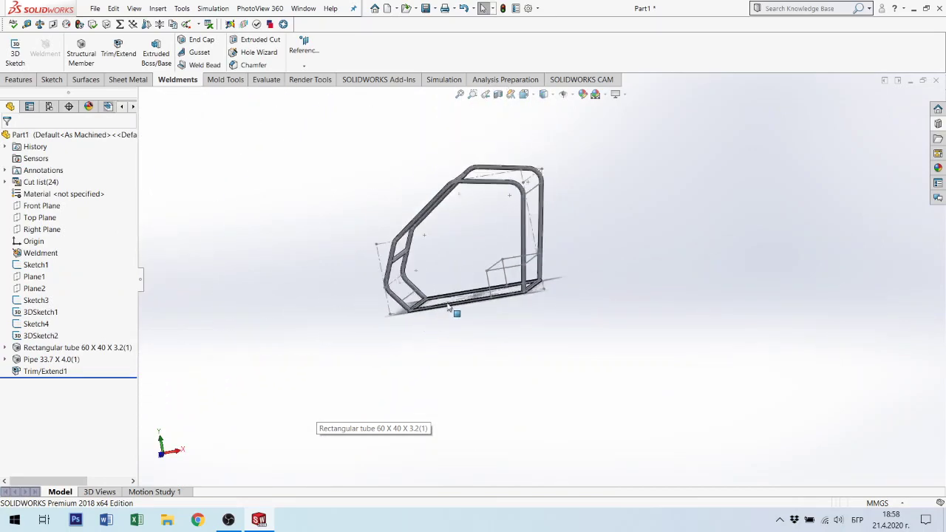
mouse_move(451, 313)
middle_down()
mouse_move(493, 266)
mouse_move(286, 341)
middle_up()
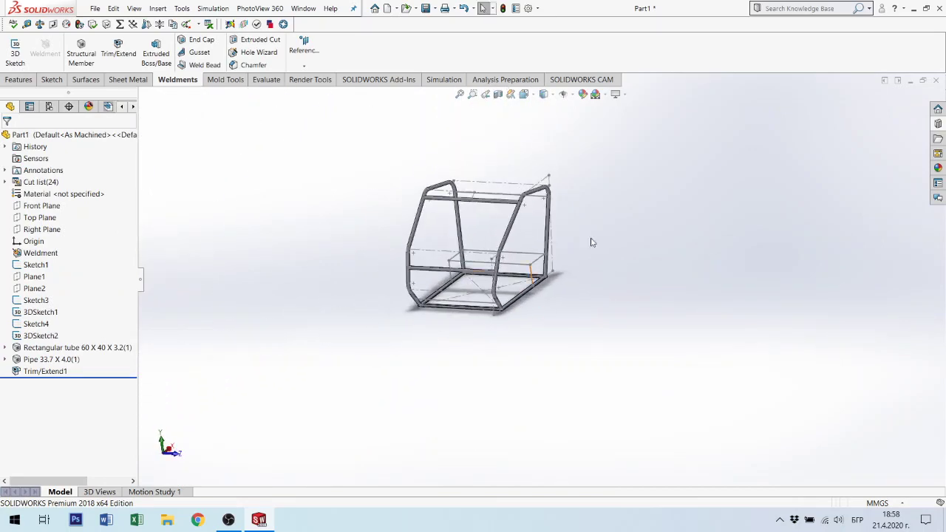
scroll(562, 276, down, 2)
scroll(473, 303, down, 3)
scroll(517, 303, up, 2)
scroll(512, 204, up, 2)
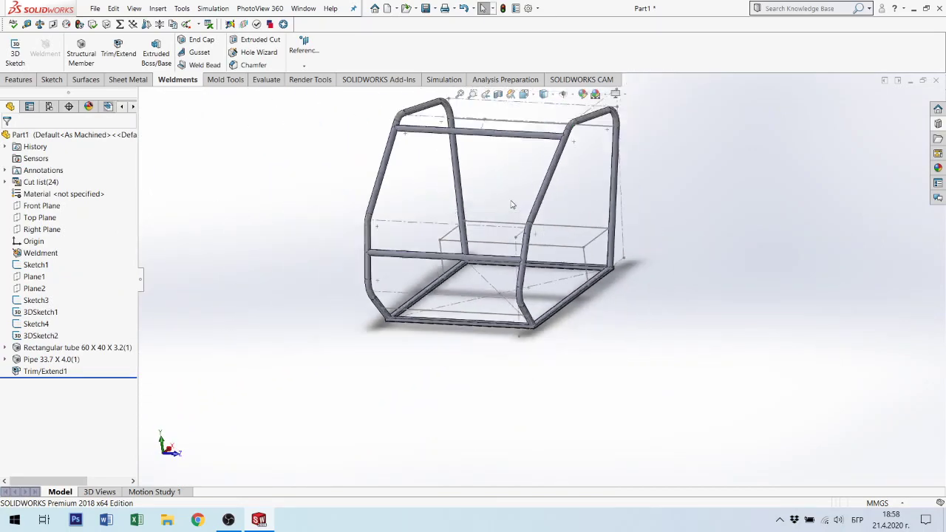
scroll(511, 205, up, 2)
scroll(521, 200, down, 4)
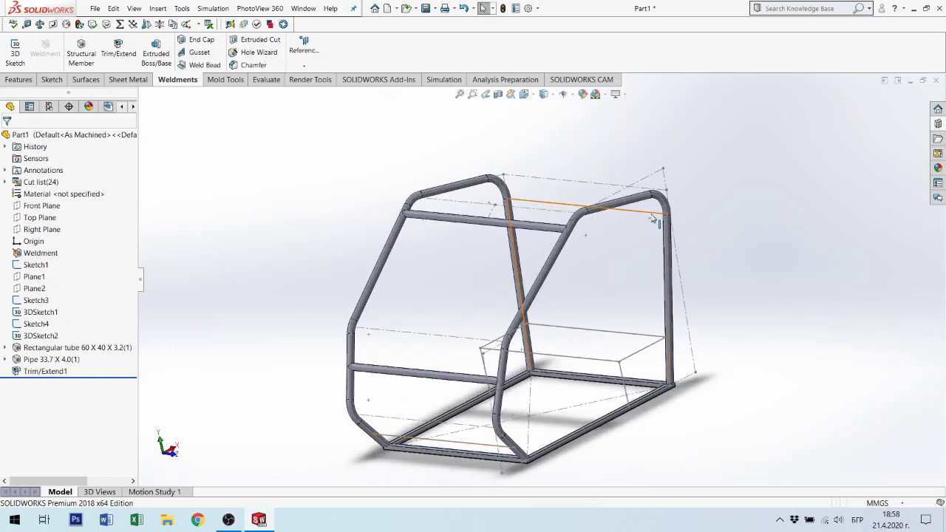
click(81, 50)
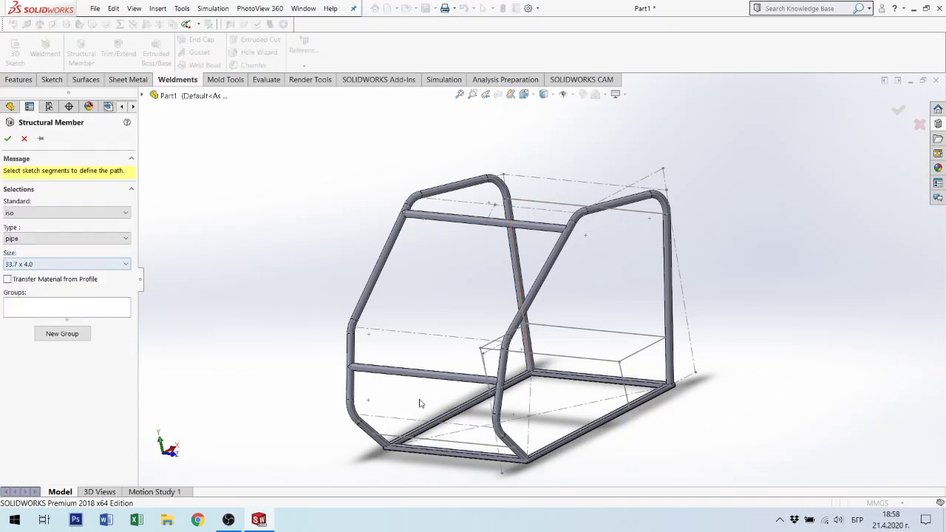
click(456, 447)
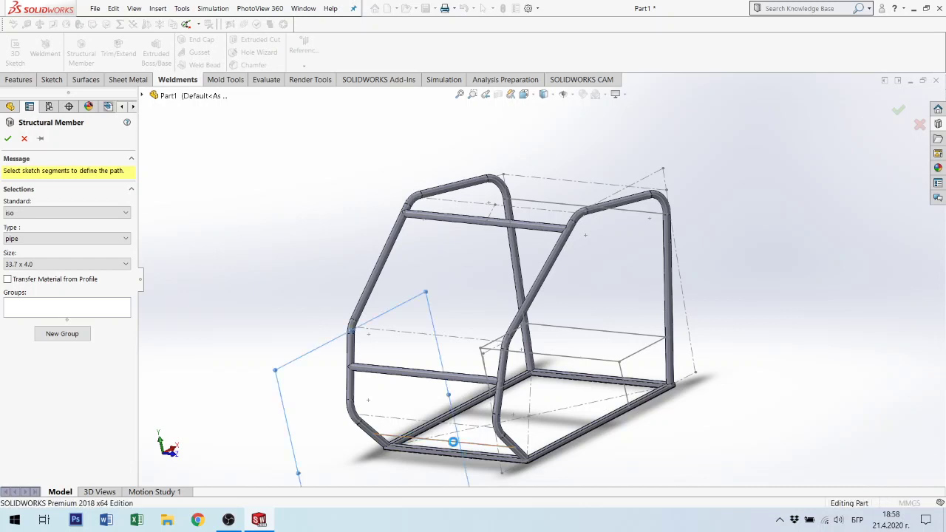
click(648, 218)
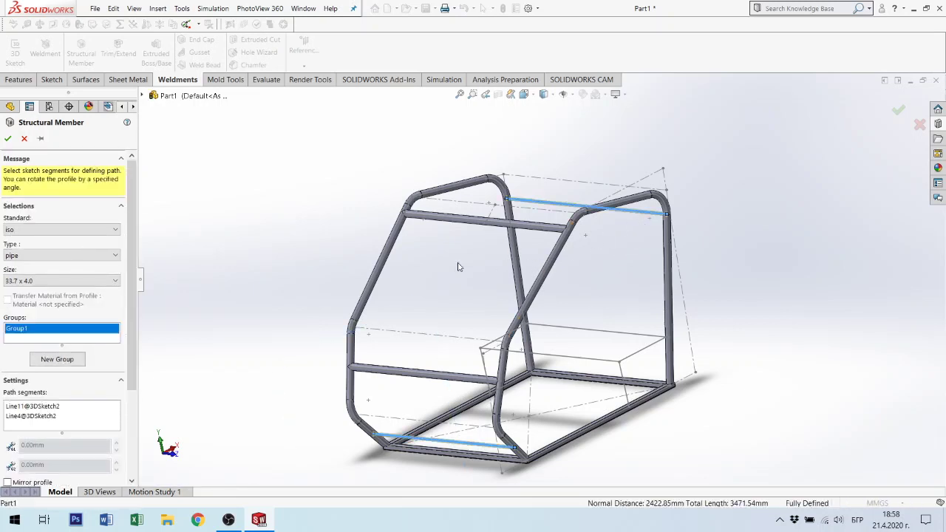
Accept the Pipe 33.7 X 4.0(2) cross bars and inspect the new low pipe.
click(8, 139)
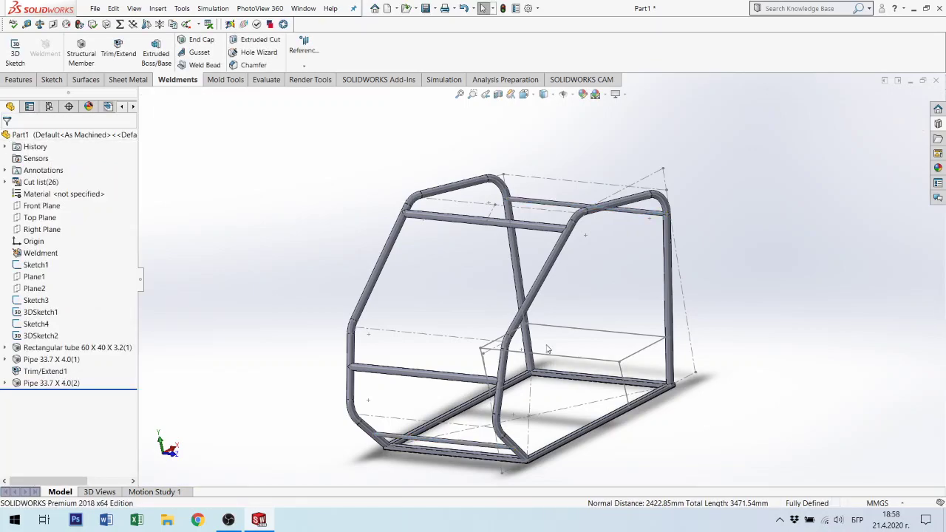
scroll(564, 468, down, 2)
scroll(480, 431, down, 2)
scroll(244, 354, down, 2)
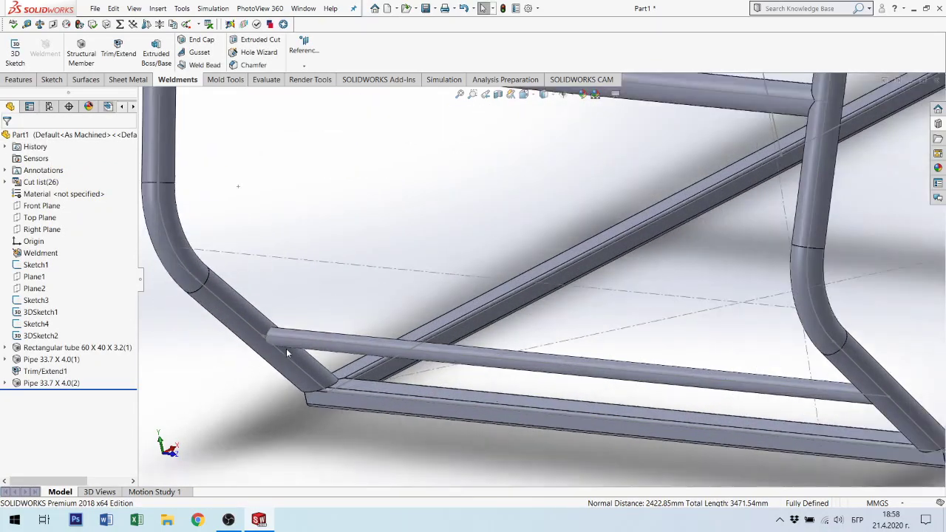
scroll(321, 319, down, 2)
scroll(321, 319, up, 2)
scroll(329, 306, down, 1)
click(329, 306)
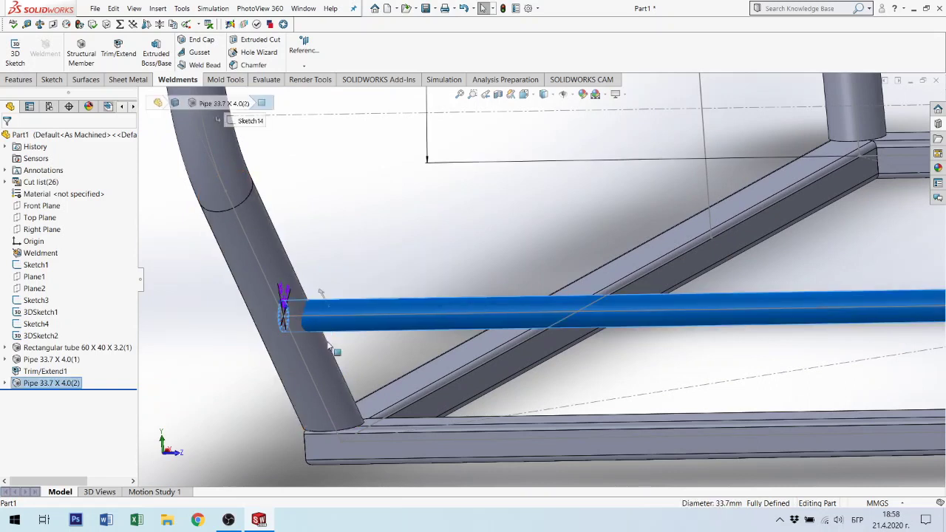
click(369, 256)
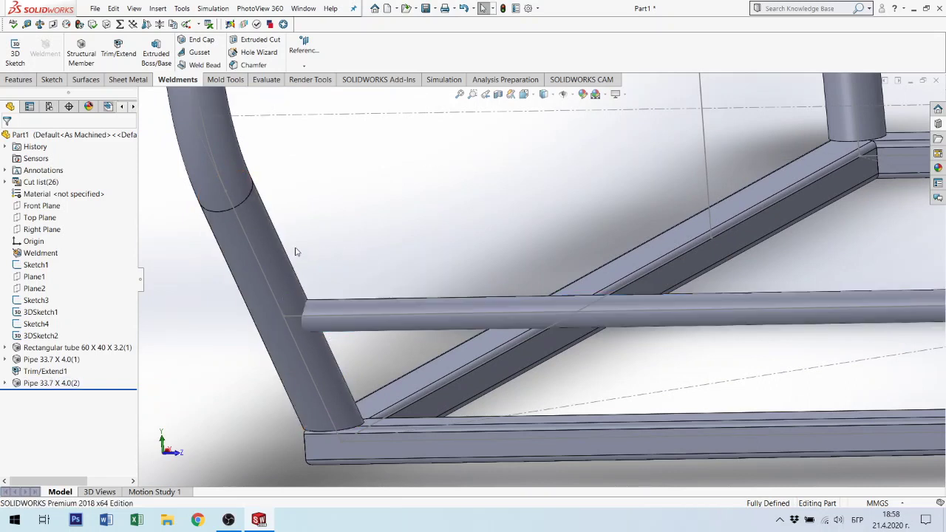
Start a Trim/Extend with the low cross-bar pipe as the body to be trimmed.
click(118, 52)
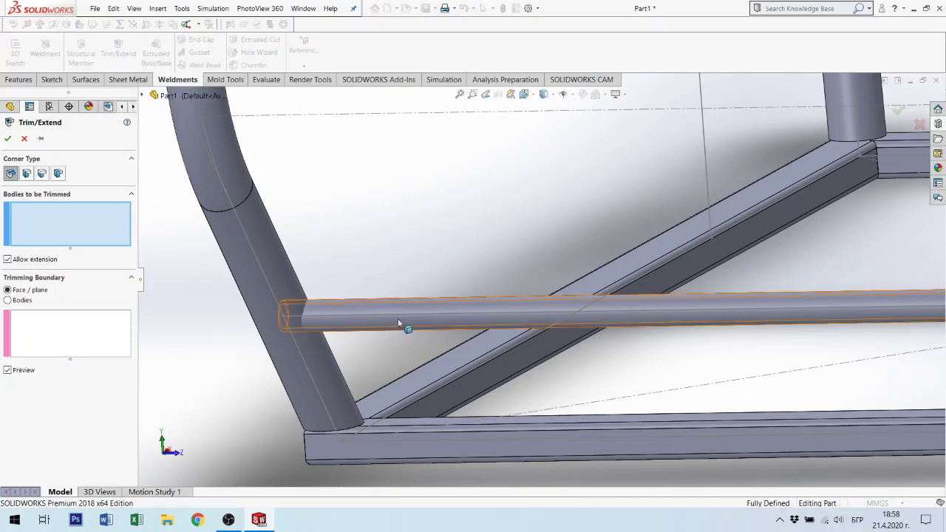
scroll(414, 303, up, 2)
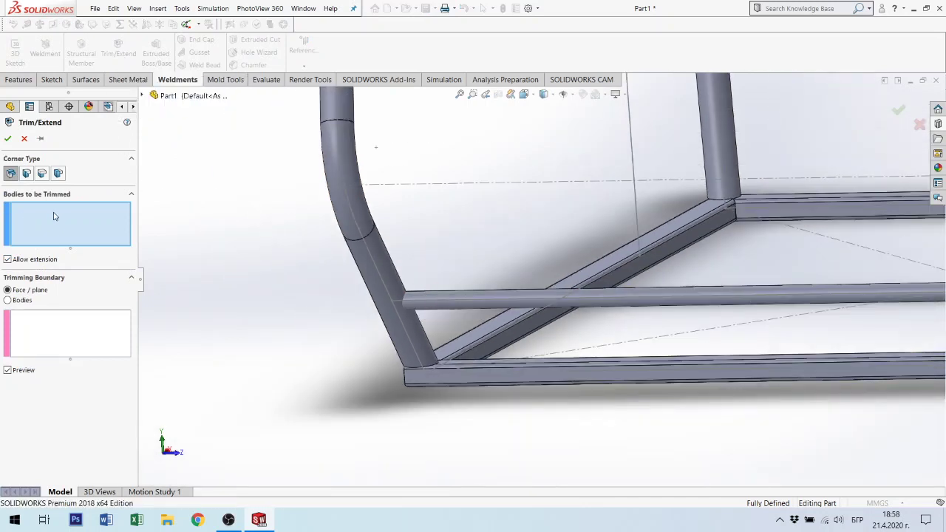
click(680, 300)
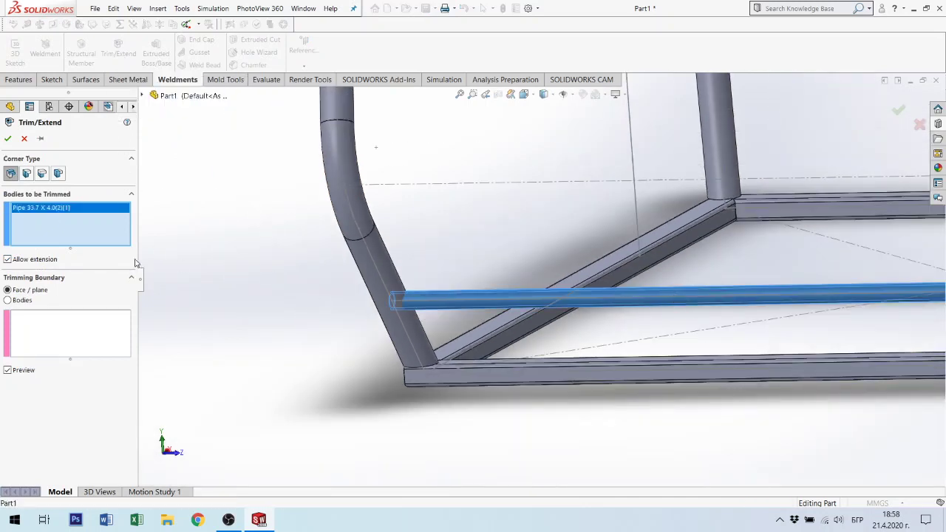
click(52, 327)
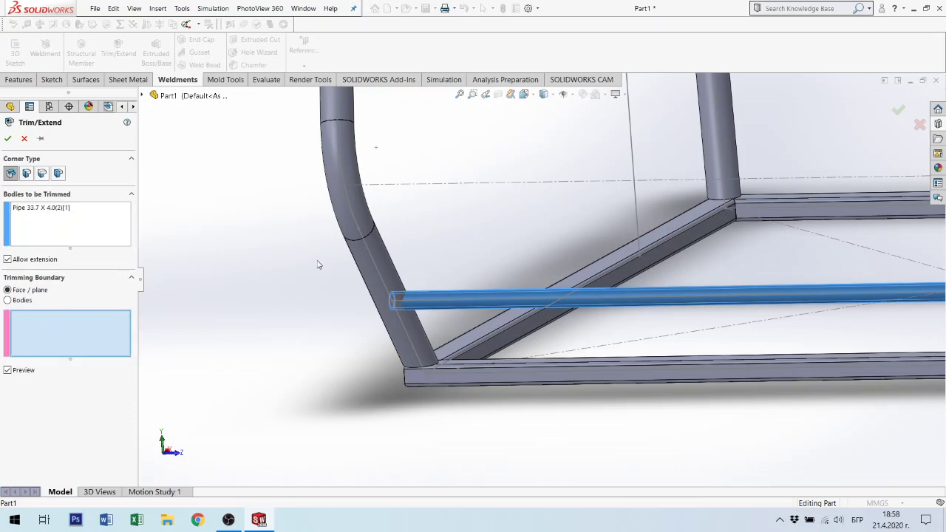
Pick the left and right angled hoop-leg faces as the trimming boundaries.
click(385, 261)
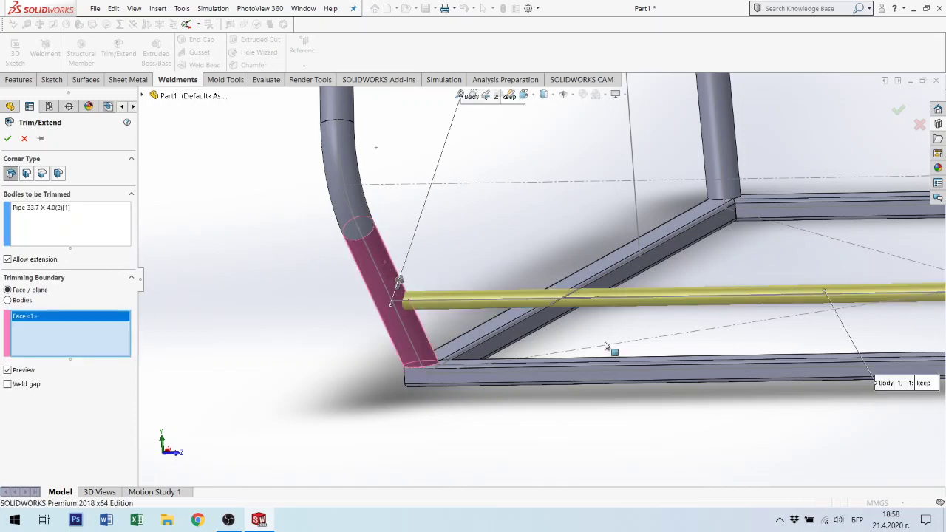
scroll(788, 303, up, 3)
scroll(807, 292, down, 3)
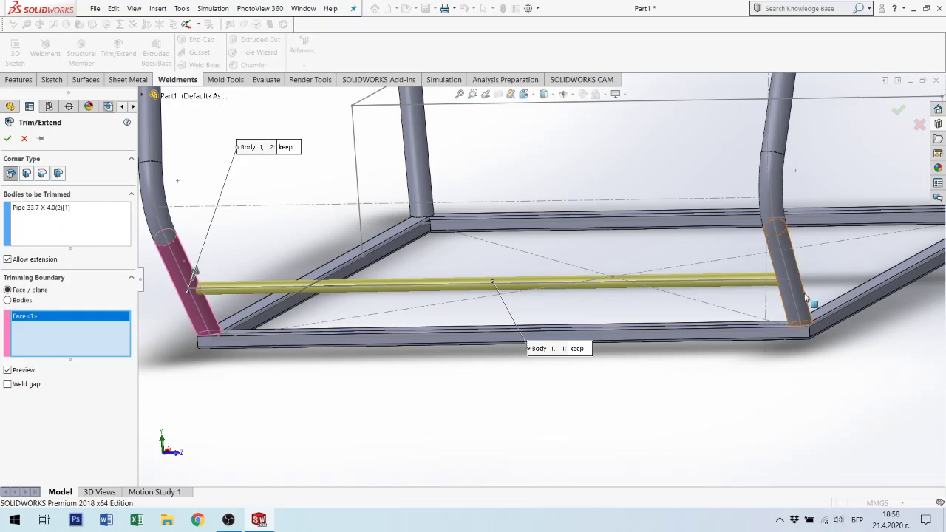
click(808, 296)
scroll(768, 298, up, 3)
Orbit and zoom to inspect the trim preview where the cross bar meets the legs.
middle_drag(716, 271, 850, 297)
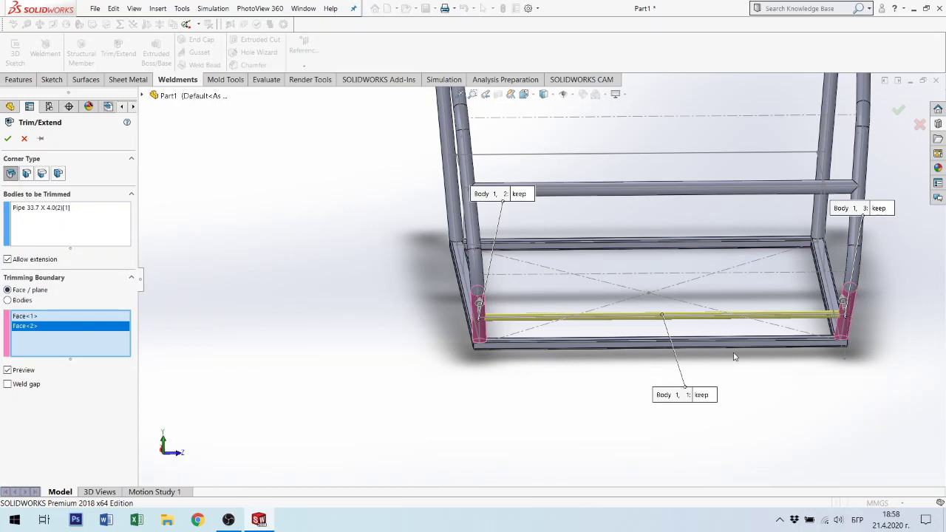
scroll(791, 354, up, 3)
mouse_move(792, 355)
middle_down()
mouse_move(681, 315)
mouse_move(623, 275)
mouse_move(634, 296)
middle_up()
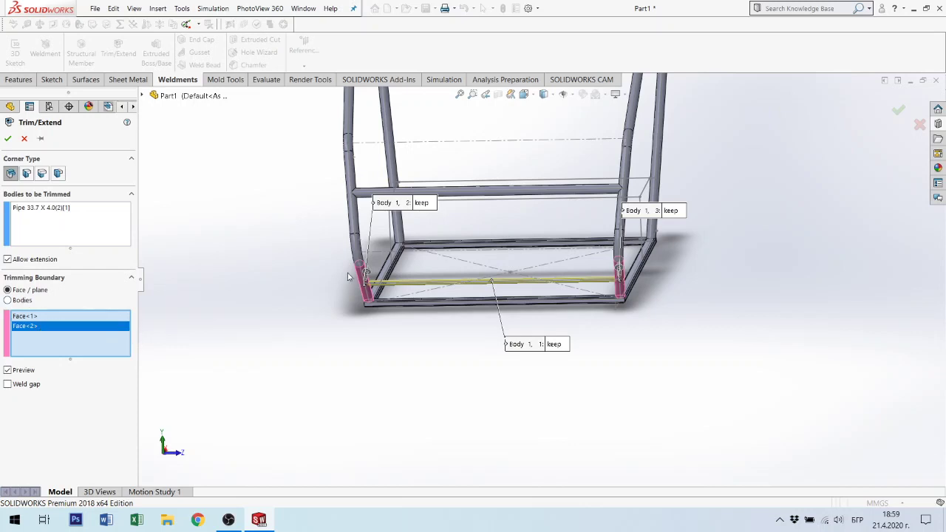
scroll(363, 285, down, 1)
scroll(385, 287, down, 1)
scroll(416, 285, down, 1)
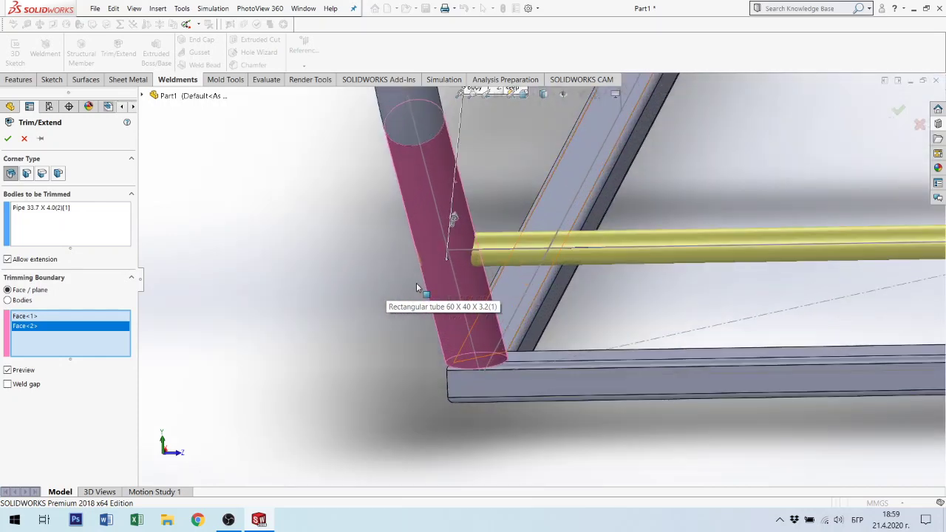
mouse_move(462, 270)
middle_down()
mouse_move(492, 262)
mouse_move(458, 271)
middle_up()
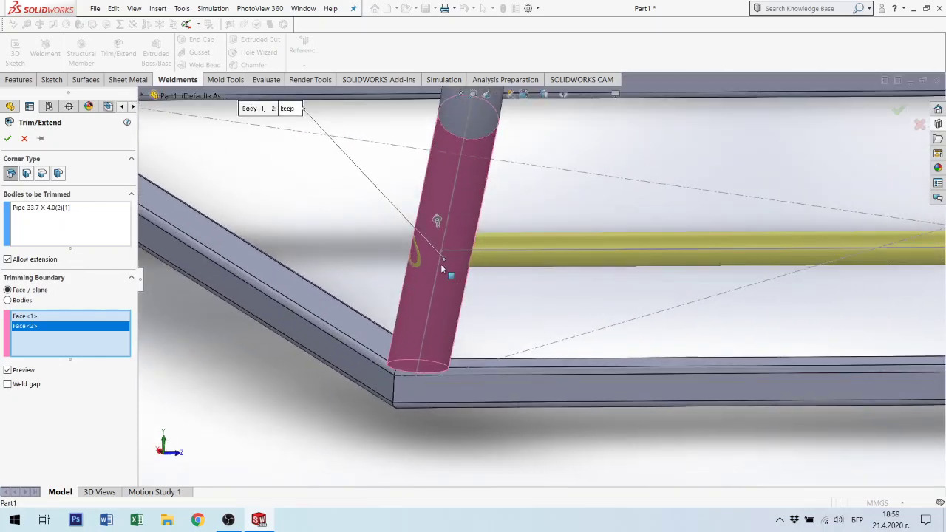
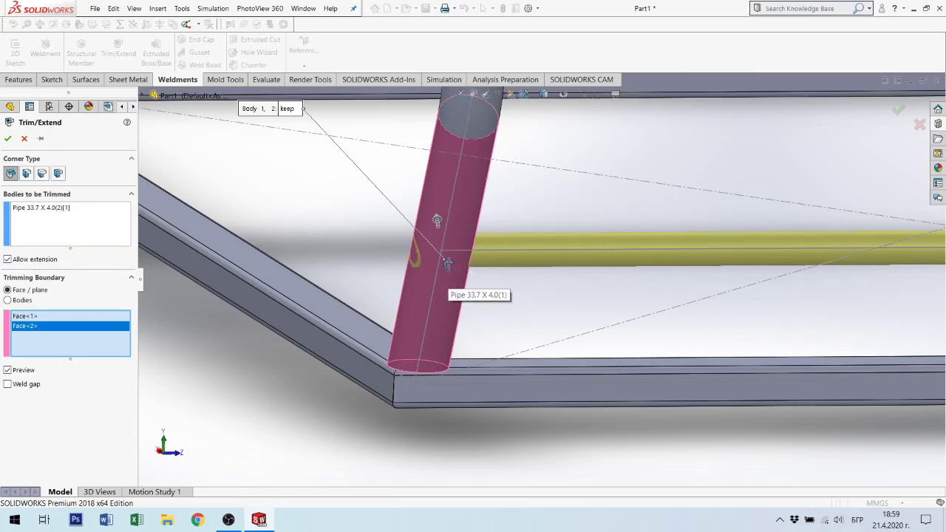
Discard both lower-rail ends beyond the slanted uprights and confirm Trim/Extend2.
middle_drag(455, 278, 470, 252)
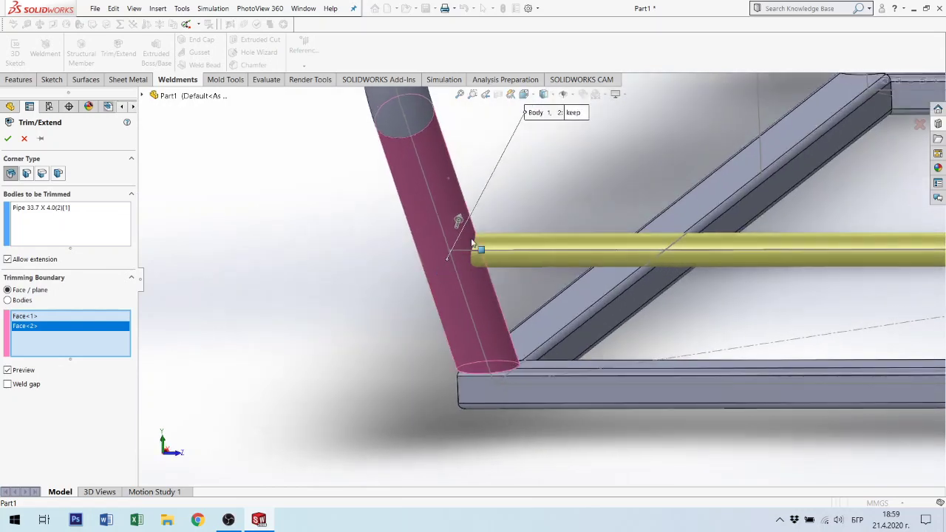
middle_drag(447, 258, 429, 258)
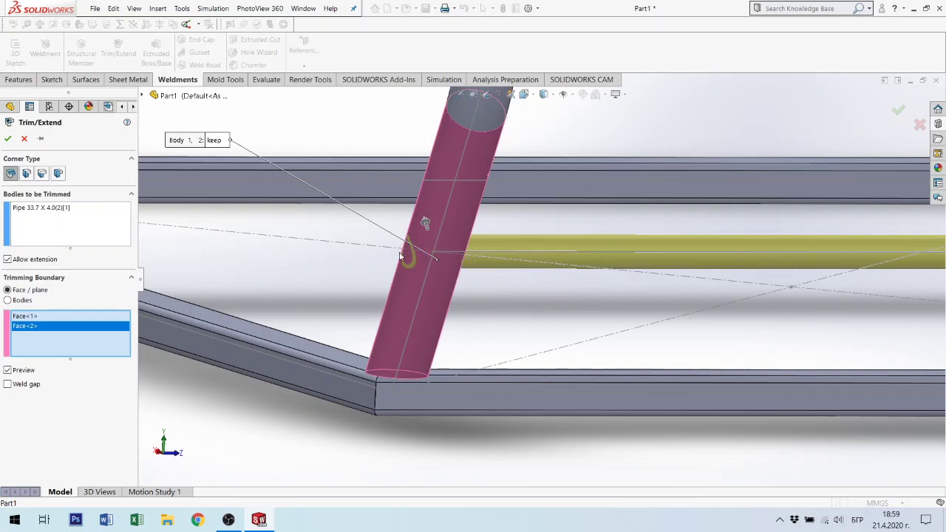
scroll(587, 309, up, 2)
scroll(806, 310, up, 2)
scroll(791, 292, up, 2)
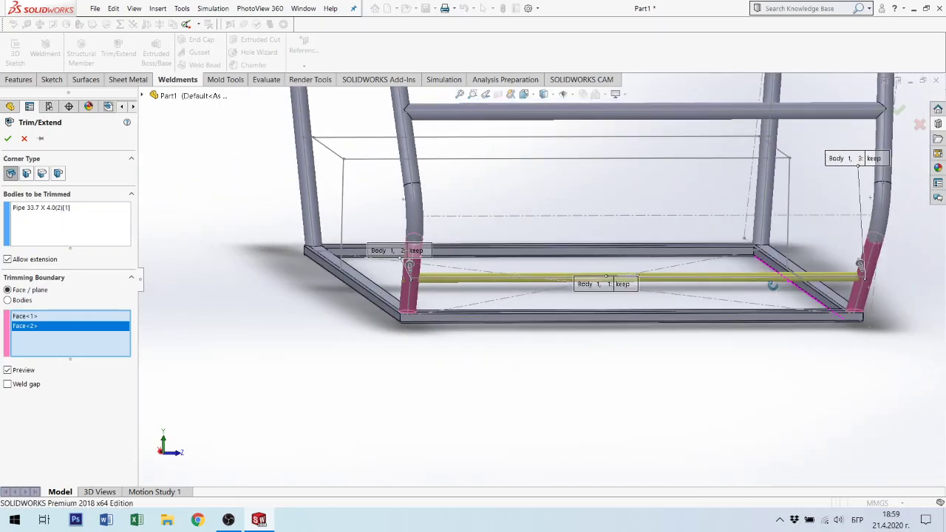
scroll(801, 281, up, 2)
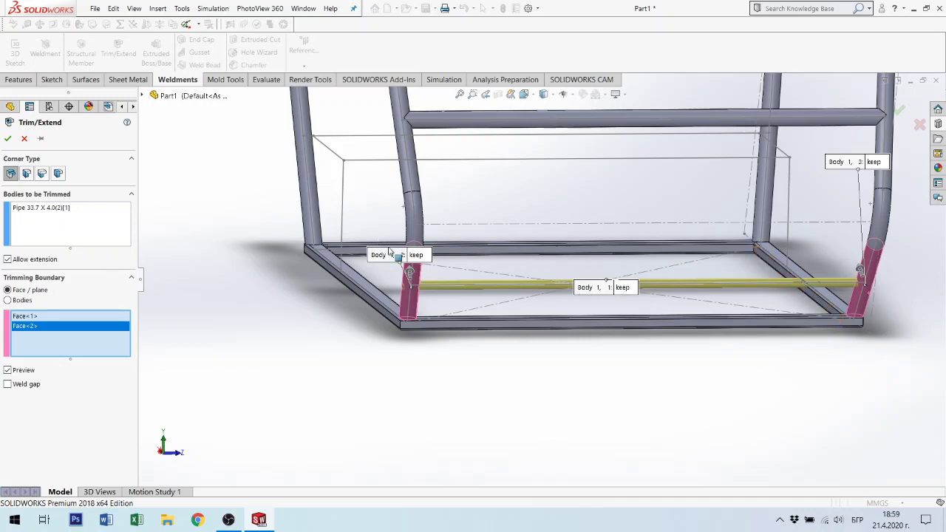
click(416, 255)
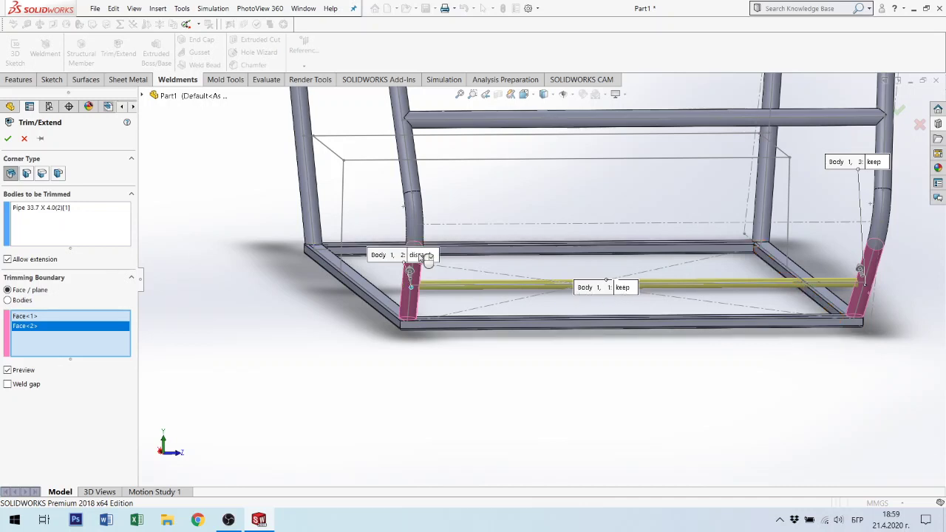
click(875, 162)
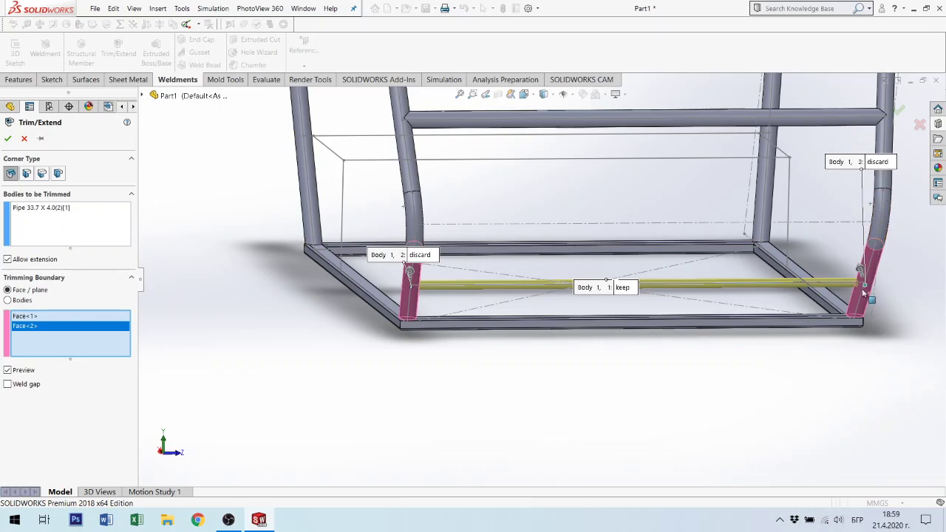
scroll(862, 281, down, 3)
scroll(812, 283, down, 3)
scroll(811, 282, down, 3)
scroll(813, 281, down, 1)
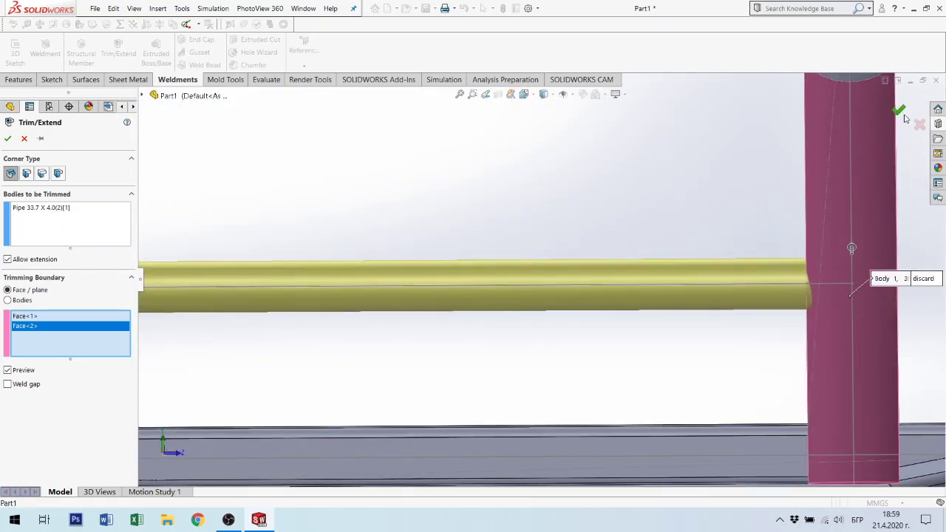
click(901, 109)
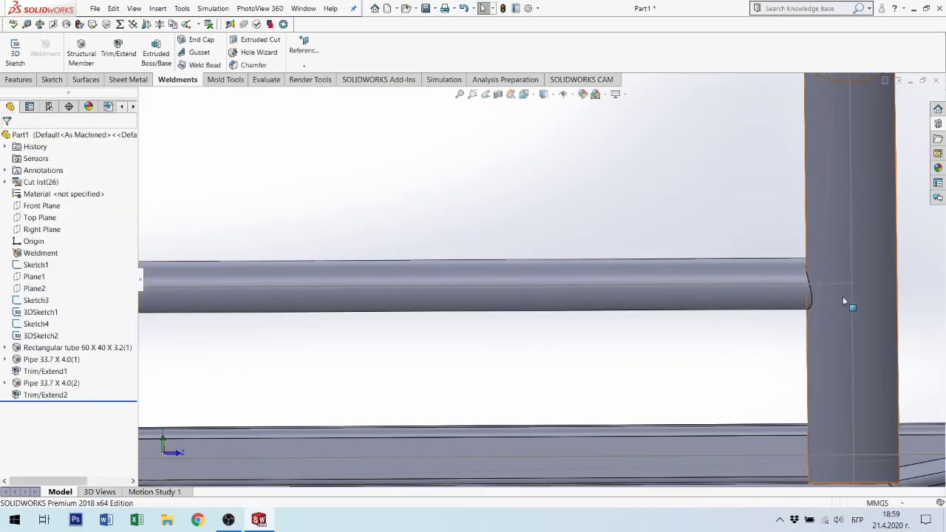
Orbit and zoom around the frame to check the trimmed rail, then start Trim/Extend.
scroll(843, 301, up, 2)
scroll(836, 288, up, 2)
scroll(835, 296, up, 1)
scroll(840, 321, up, 1)
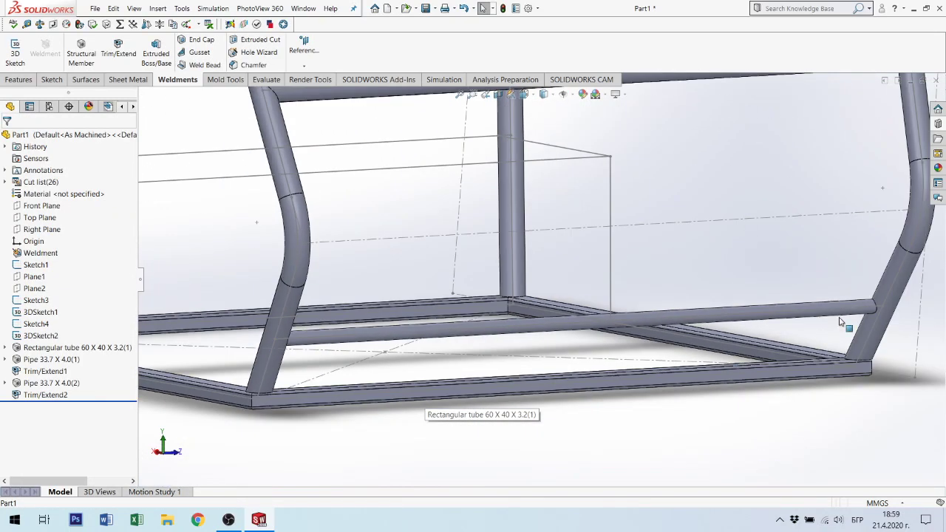
middle_drag(850, 330, 765, 281)
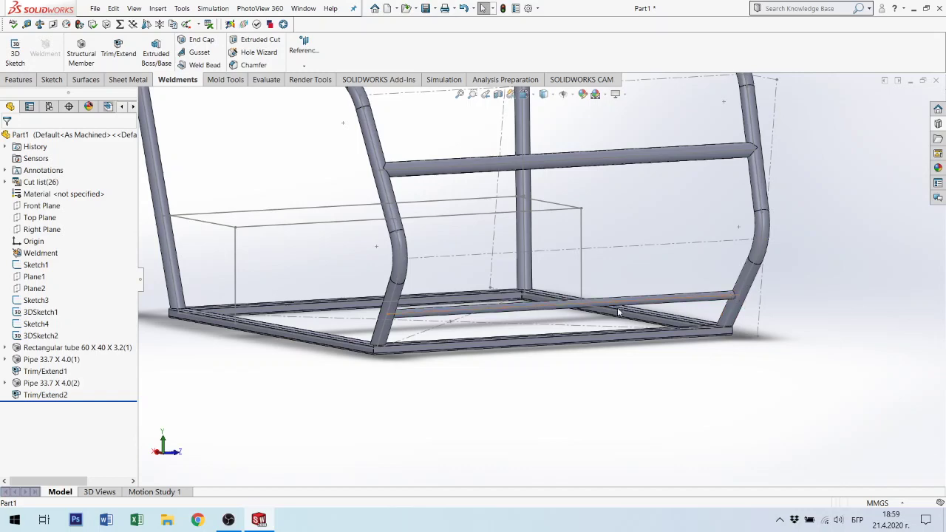
scroll(390, 333, down, 3)
scroll(408, 314, down, 3)
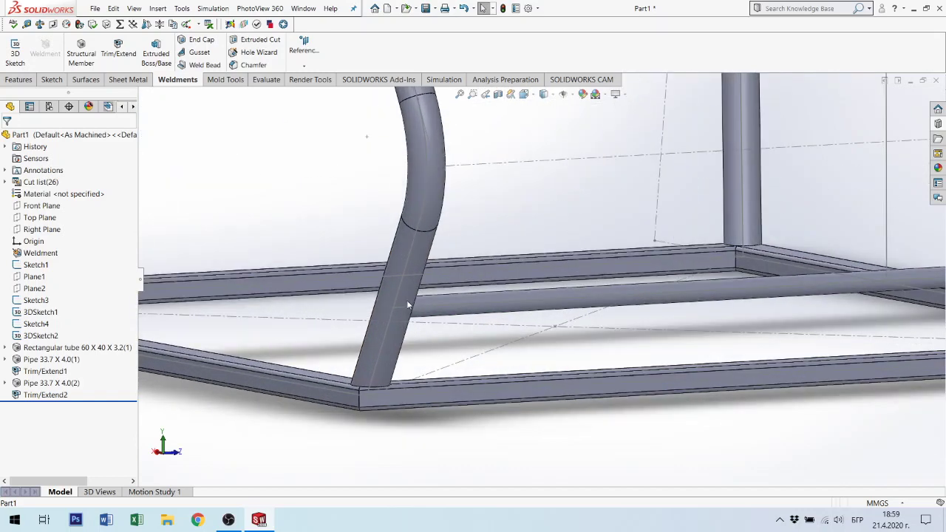
middle_drag(408, 305, 408, 236)
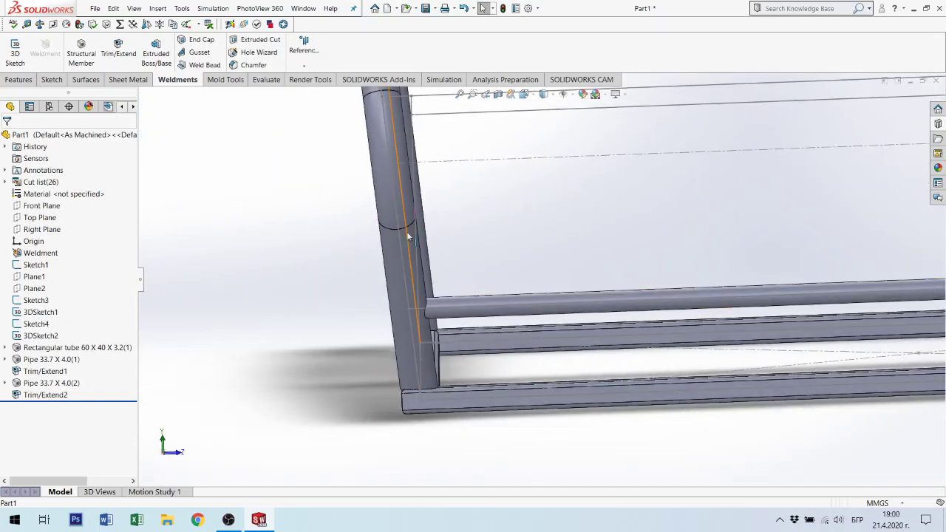
scroll(561, 272, up, 3)
scroll(652, 241, up, 3)
scroll(564, 197, up, 2)
mouse_move(564, 197)
middle_down()
mouse_move(565, 136)
mouse_move(684, 141)
middle_up()
scroll(458, 192, down, 3)
scroll(458, 192, down, 3)
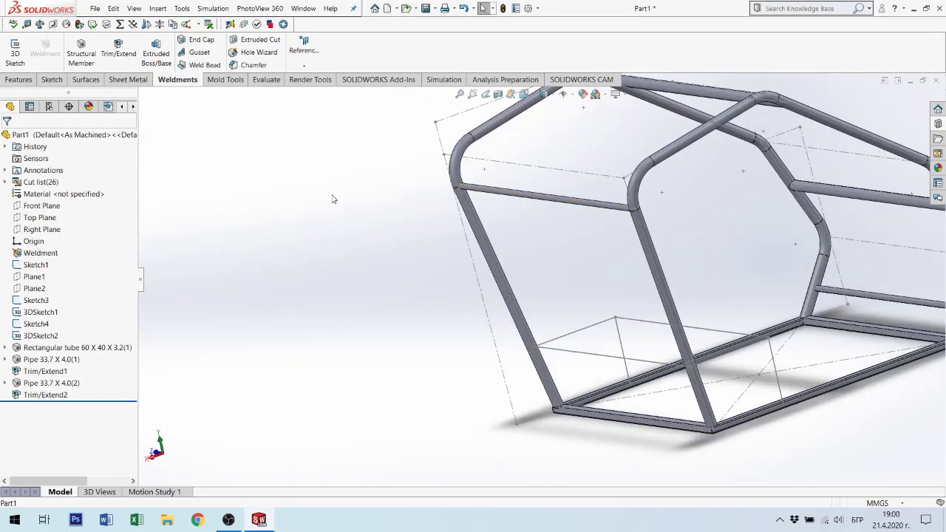
click(118, 49)
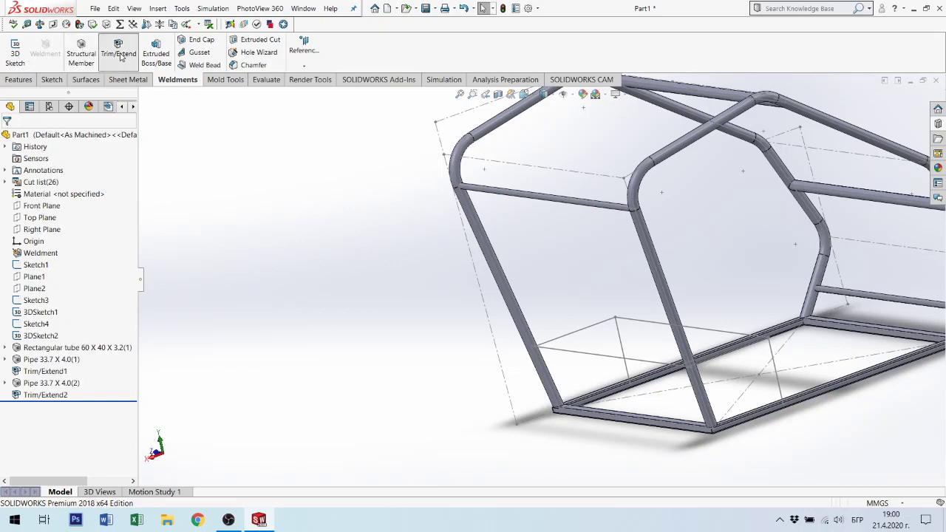
Select the upper horizontal crossbar pipe as the body to trim.
click(578, 199)
scroll(503, 201, down, 3)
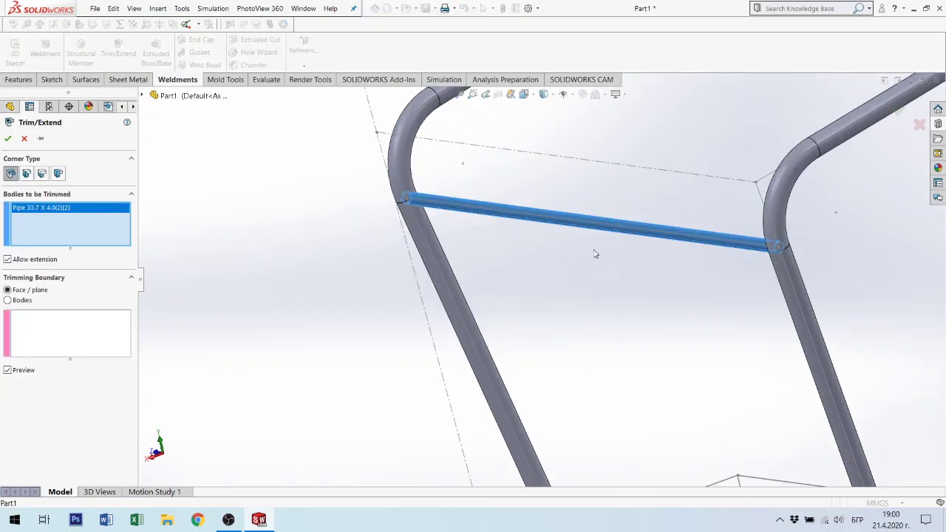
scroll(595, 244, up, 3)
middle_drag(595, 229, 644, 220)
scroll(697, 279, down, 3)
scroll(659, 255, down, 3)
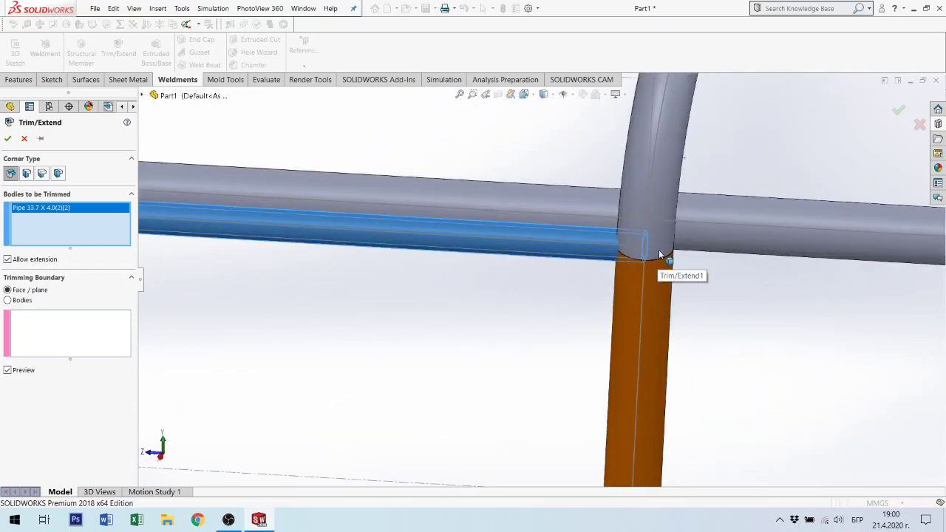
middle_drag(659, 255, 634, 218)
scroll(634, 218, up, 3)
scroll(757, 280, down, 2)
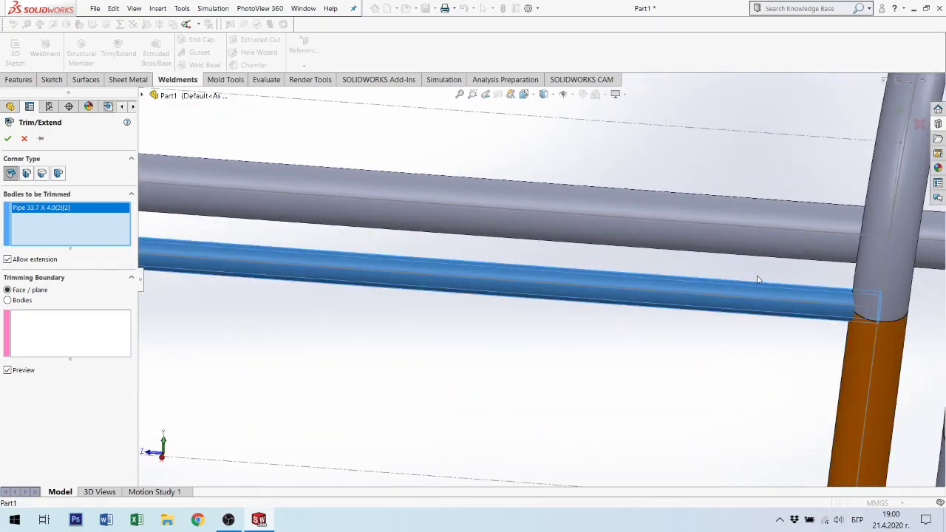
scroll(758, 280, up, 2)
Add the four upright pipe faces, two per side, as Face/plane trim boundaries.
click(60, 346)
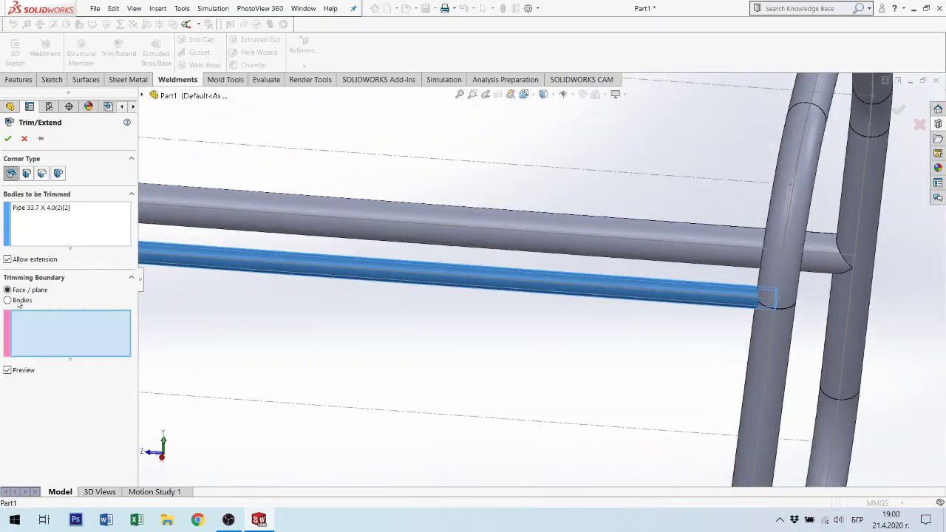
click(769, 348)
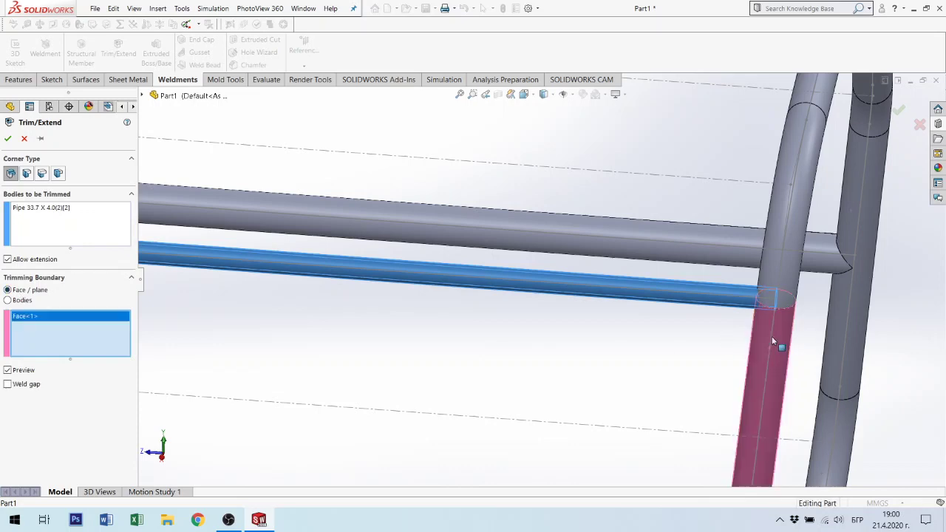
click(784, 273)
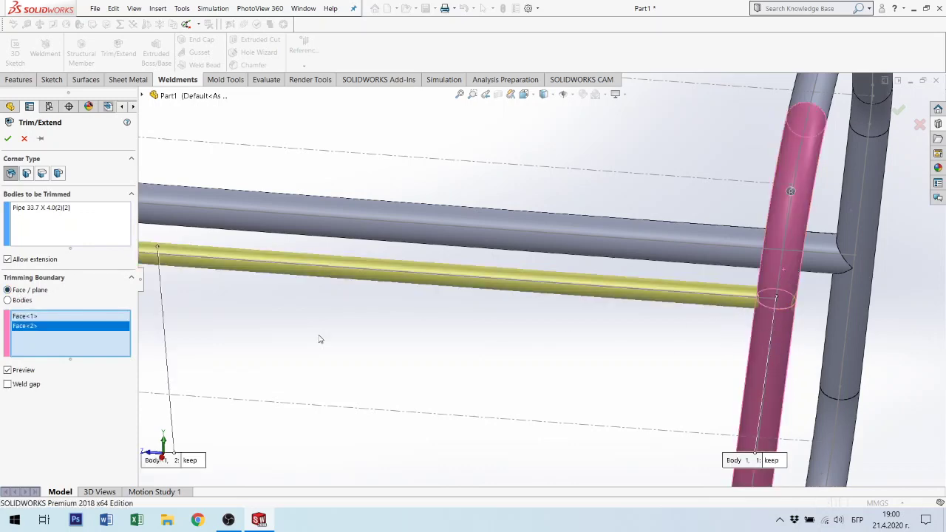
scroll(200, 285, up, 2)
scroll(200, 285, down, 3)
click(184, 251)
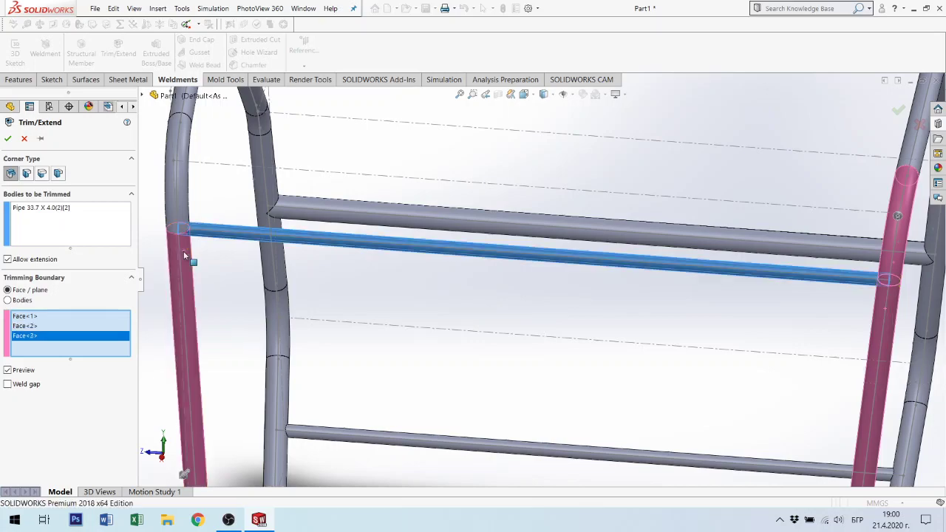
click(188, 213)
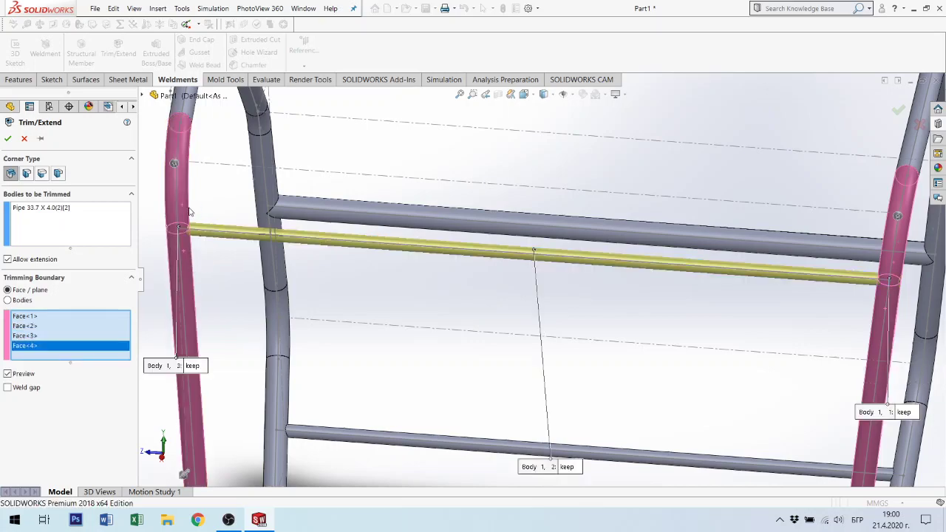
Discard the crossbar ends beyond both uprights and confirm Trim/Extend3.
middle_drag(206, 230, 220, 214)
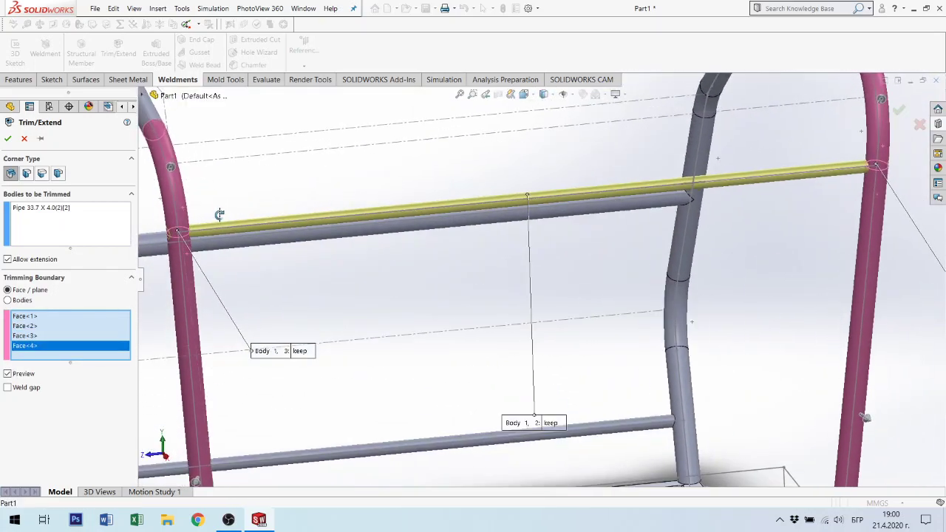
scroll(495, 381, up, 3)
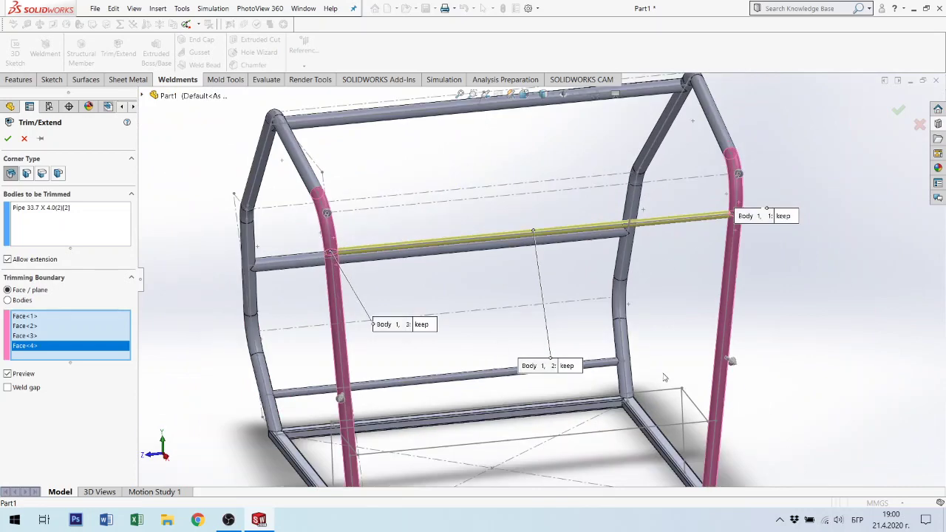
click(791, 215)
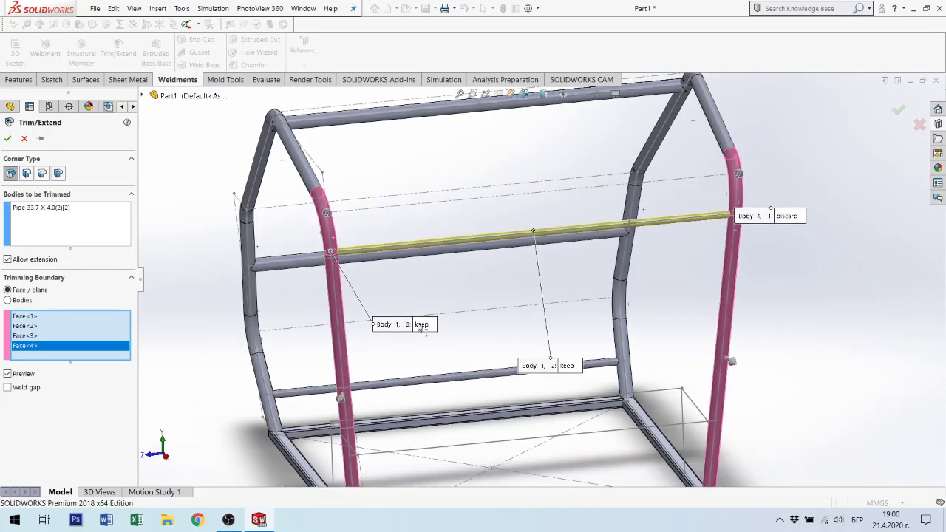
click(421, 325)
click(8, 138)
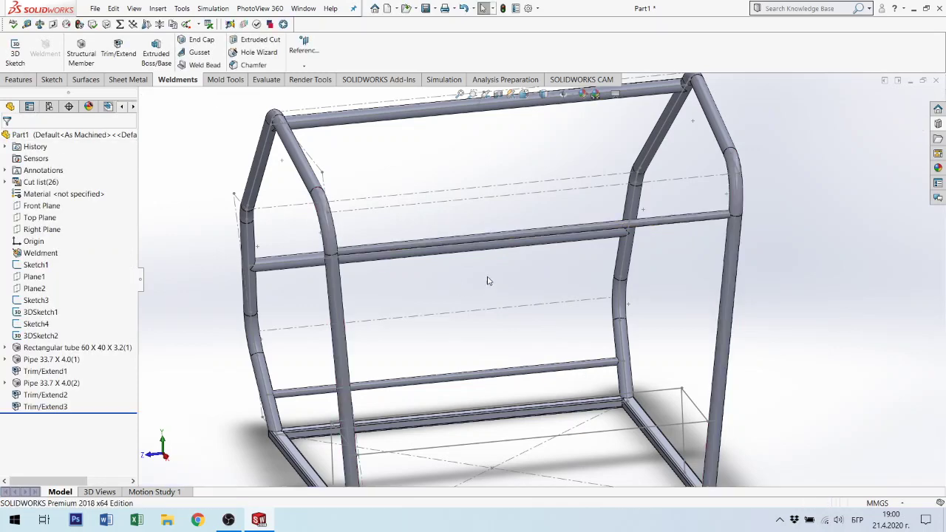
Zoom out to the trimmed joint and select the lower and upper upright pipe sections.
scroll(744, 236, down, 2)
scroll(674, 209, down, 2)
scroll(649, 222, down, 2)
scroll(680, 255, down, 2)
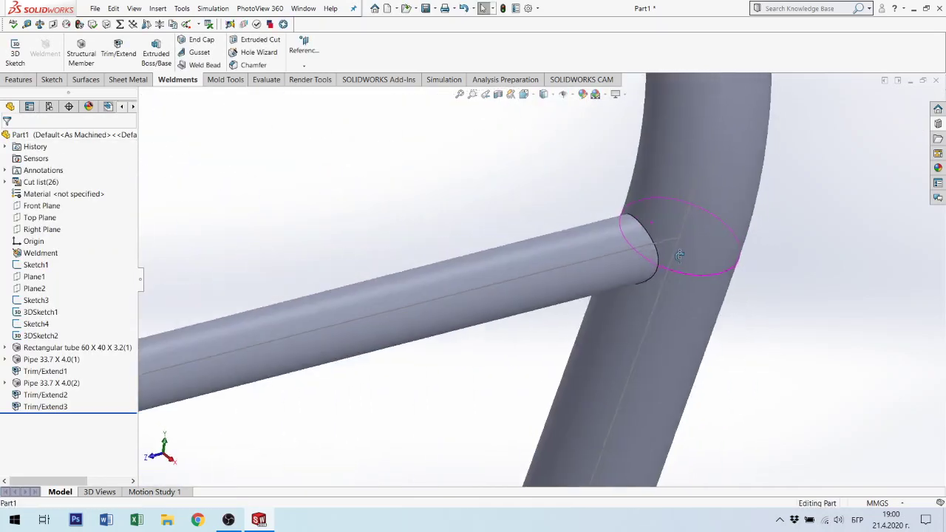
mouse_move(679, 255)
middle_down()
mouse_move(642, 209)
mouse_move(649, 242)
mouse_move(552, 257)
middle_up()
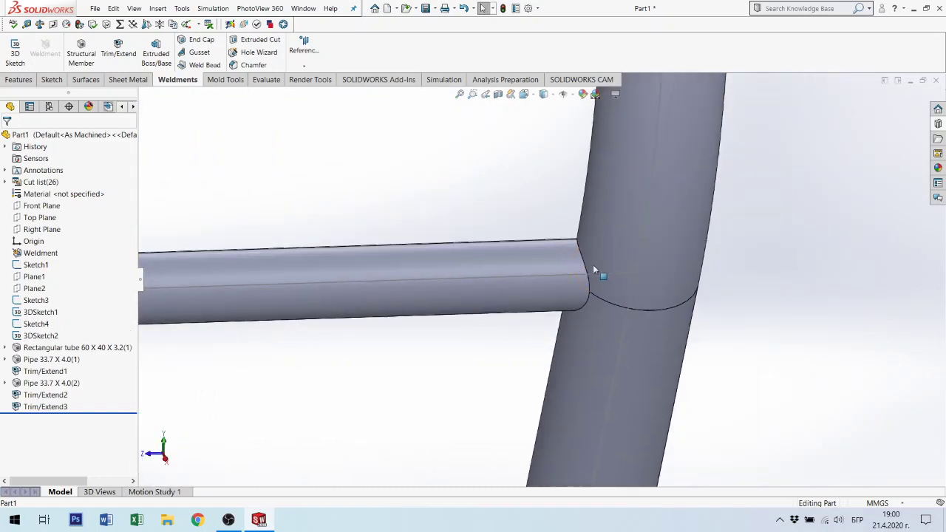
scroll(583, 280, up, 2)
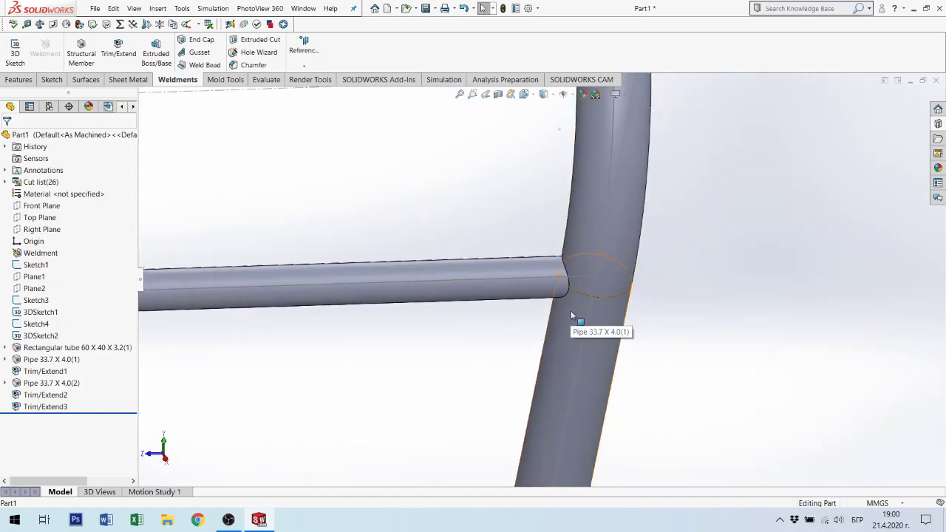
click(570, 314)
click(579, 273)
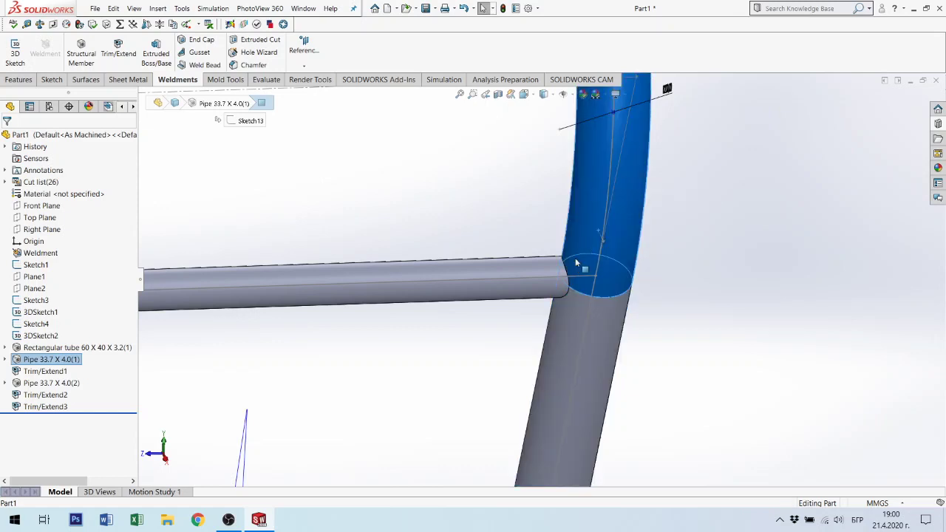
Orbit around the frame and snap it to the isometric view.
scroll(576, 325, up, 3)
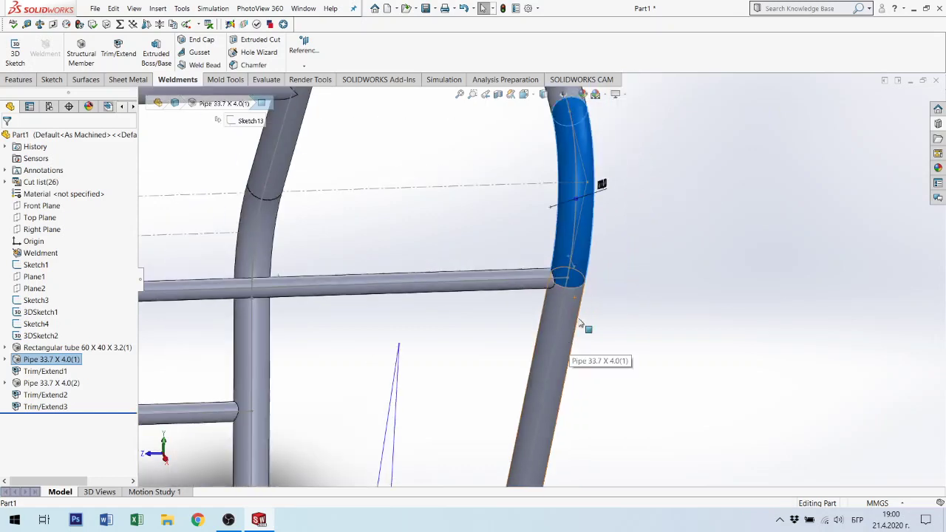
scroll(569, 310, up, 3)
scroll(547, 251, up, 3)
mouse_move(545, 247)
middle_down()
mouse_move(476, 305)
mouse_move(576, 294)
mouse_move(583, 311)
middle_up()
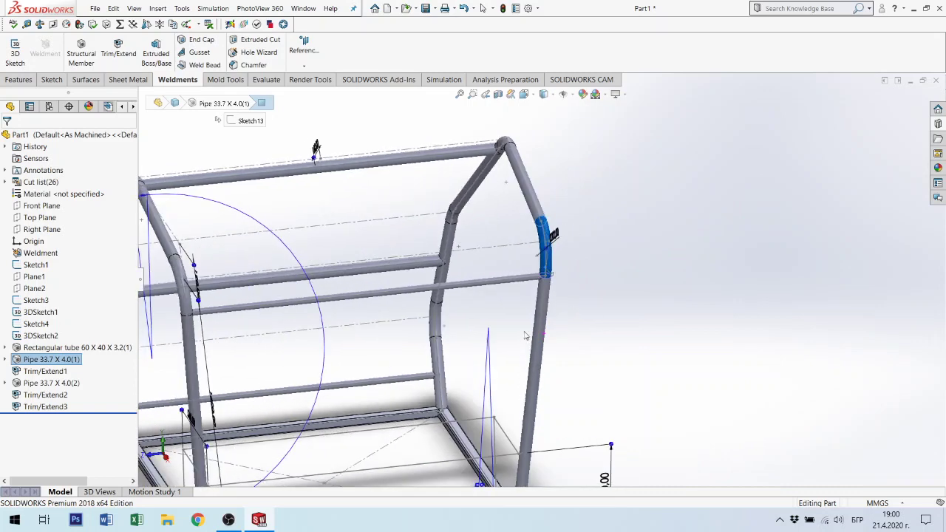
scroll(583, 310, up, 3)
middle_drag(680, 335, 574, 361)
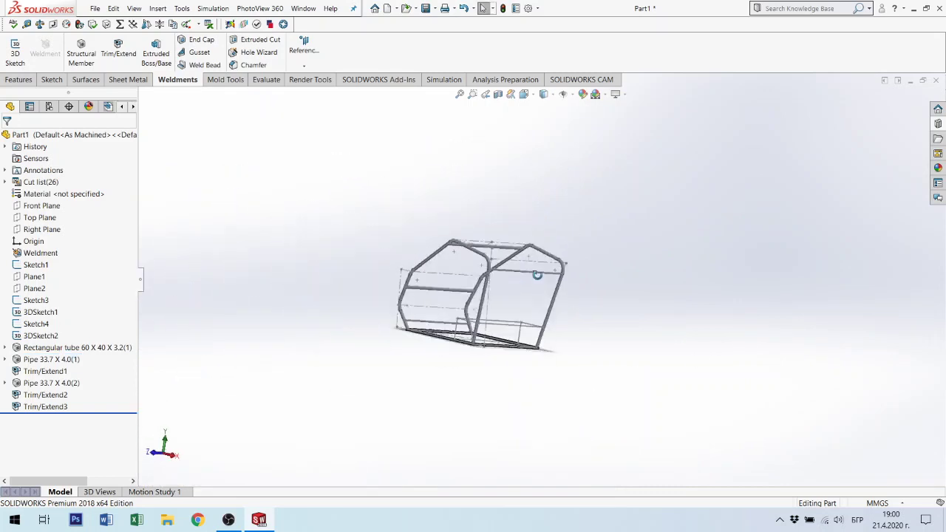
key(ctrl+7)
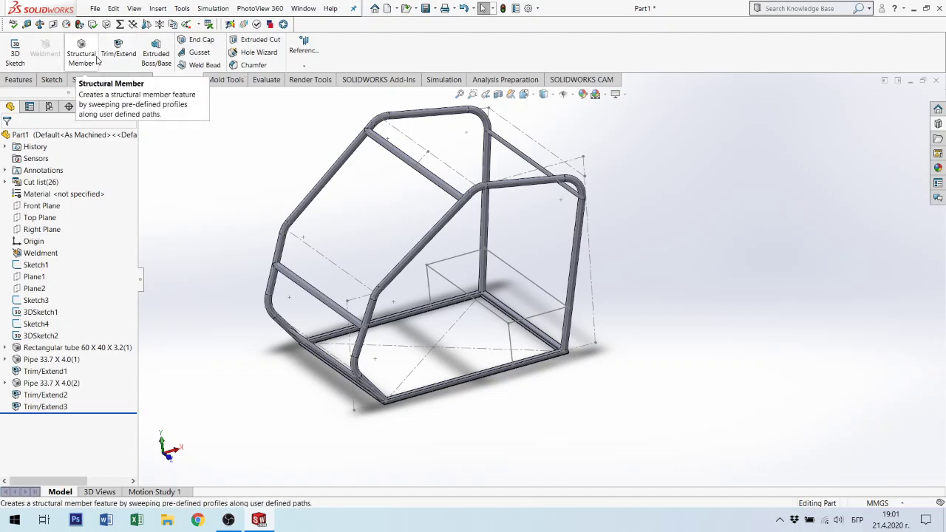
Create a Structural Member with ISO angle iron profile, size 35 x 35 x 5.
click(97, 59)
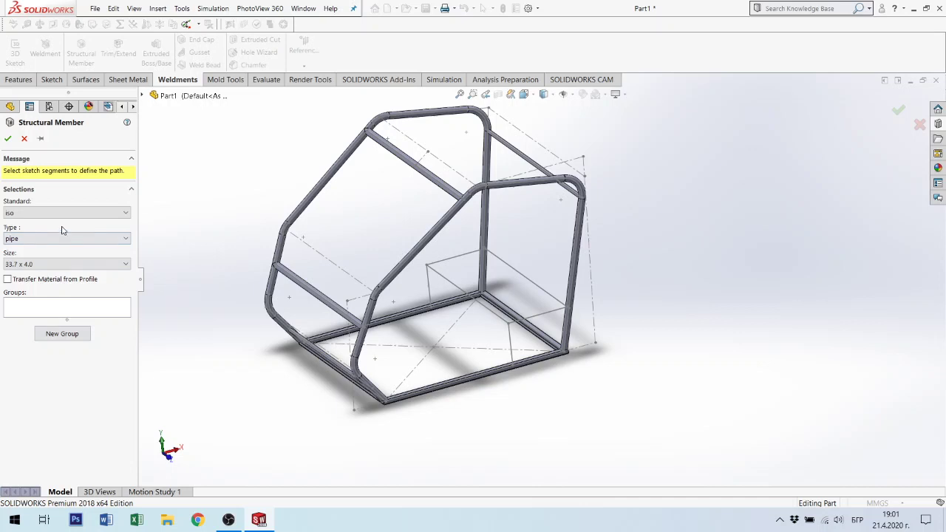
click(56, 239)
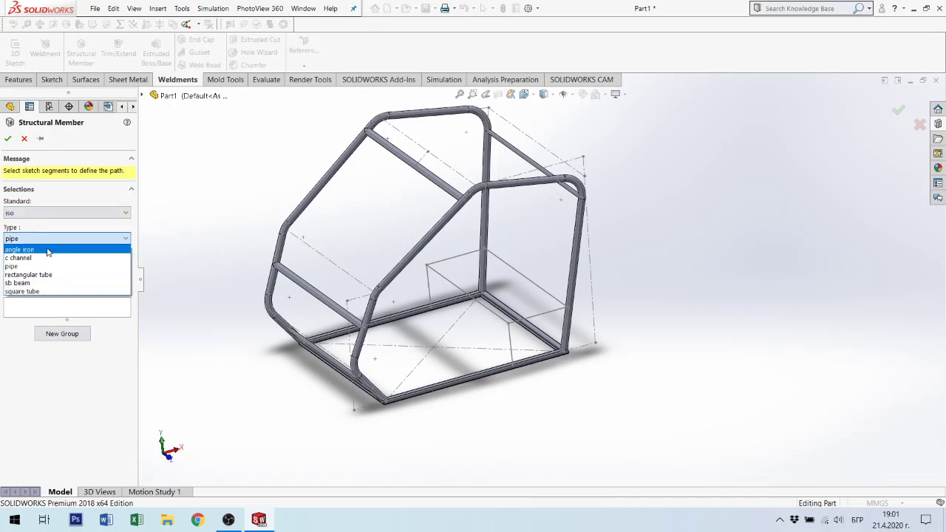
click(47, 251)
click(77, 264)
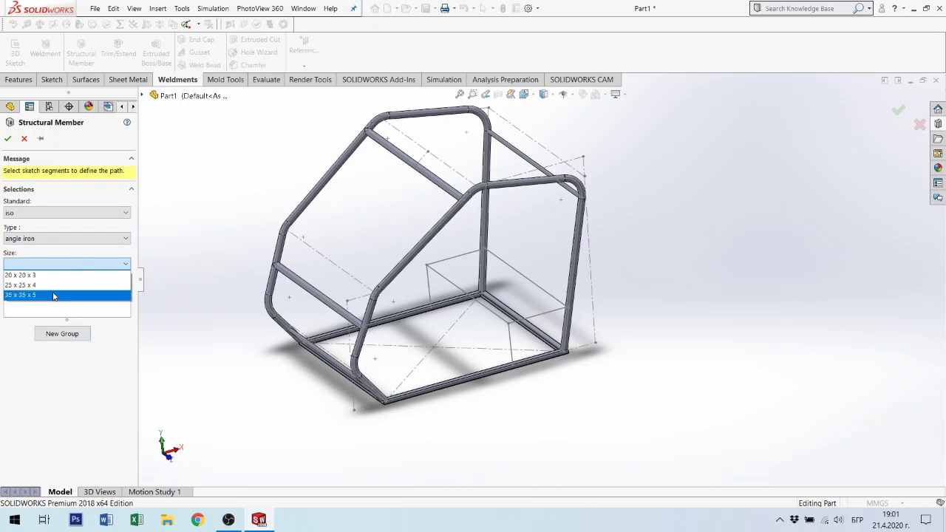
click(54, 295)
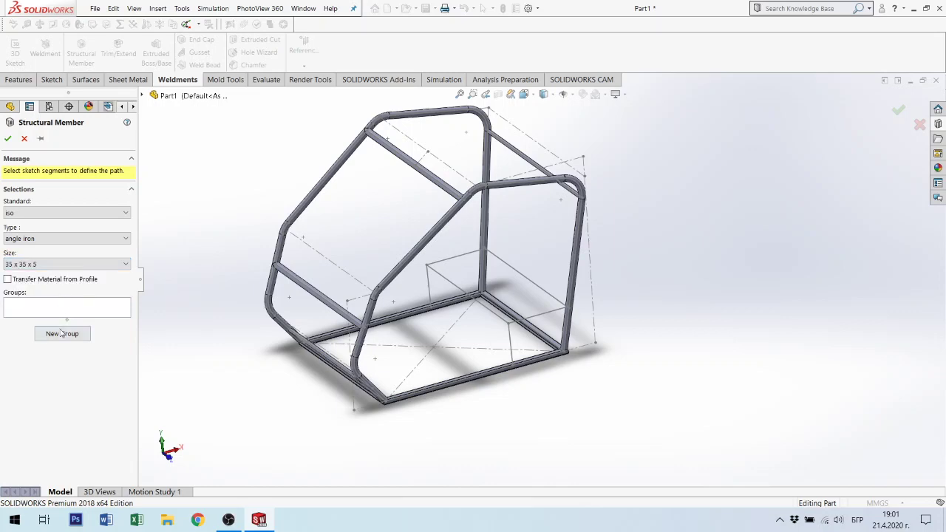
scroll(534, 313, down, 3)
scroll(535, 313, down, 2)
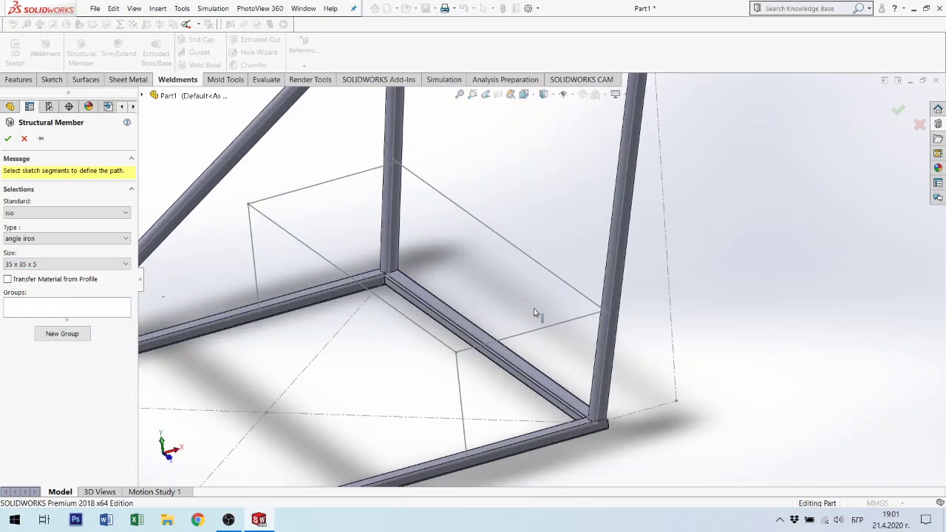
scroll(444, 191, up, 2)
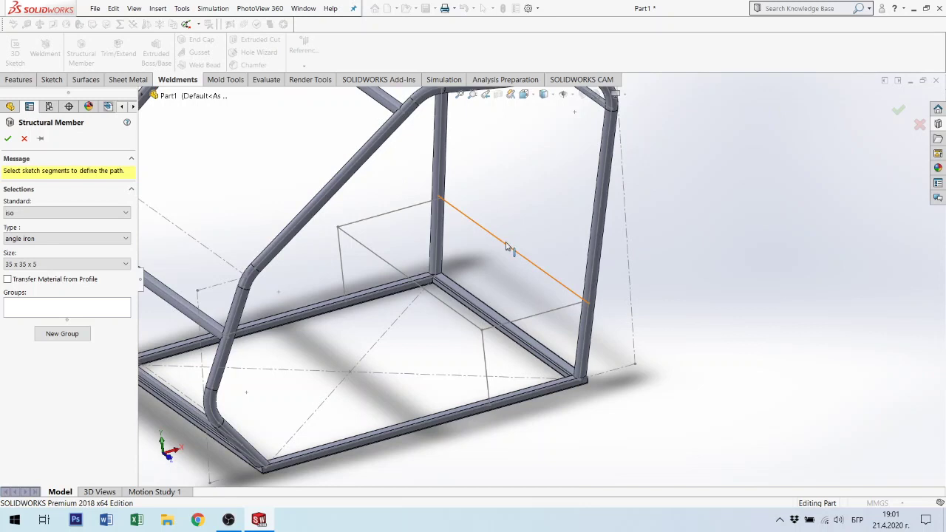
Pick Line18, Line24 and Line23 of 3DSketch2 as the member path segments.
click(561, 312)
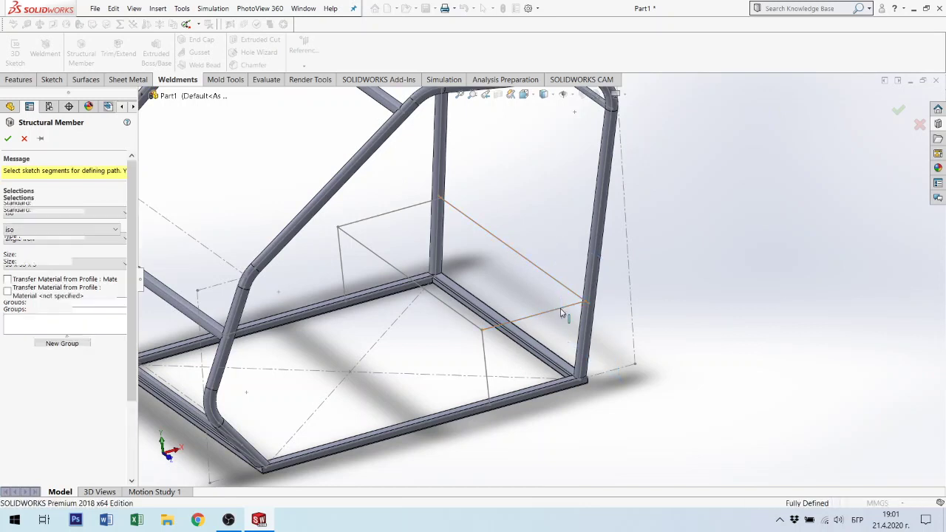
click(460, 315)
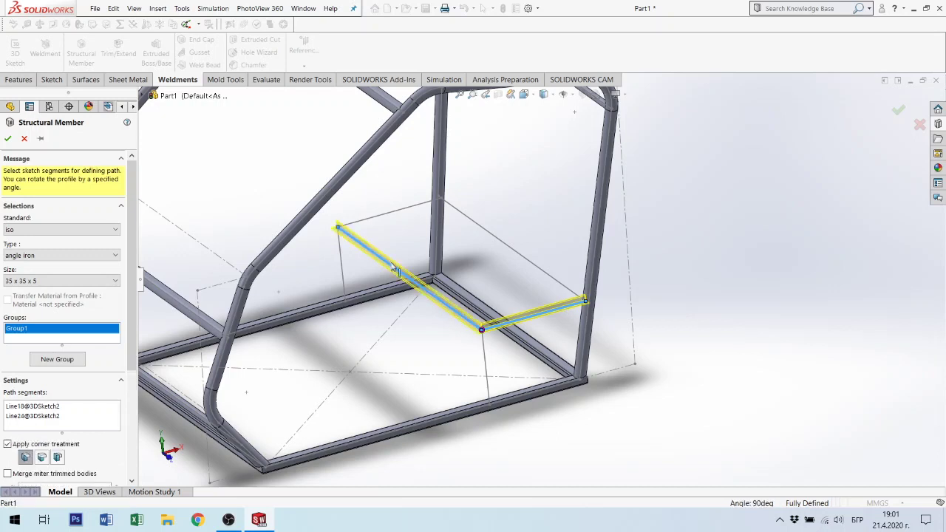
click(362, 223)
scroll(536, 329, down, 3)
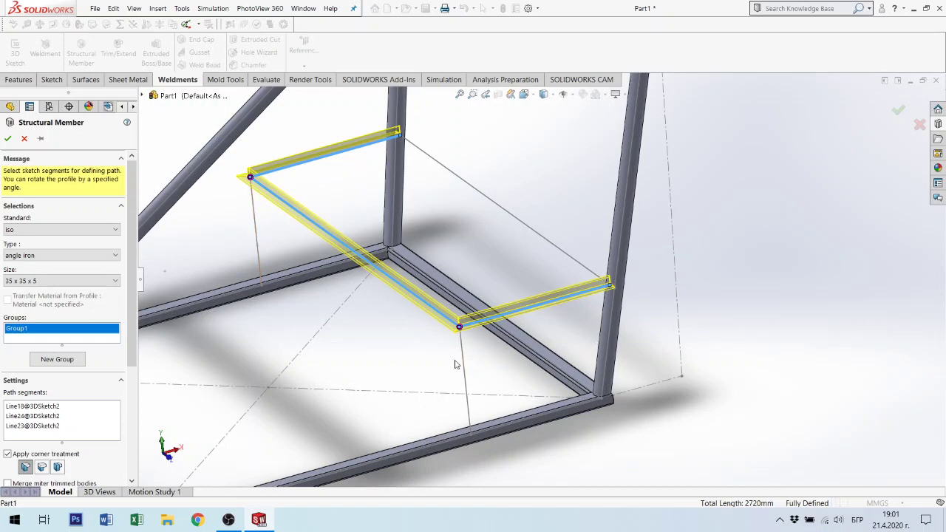
mouse_move(473, 359)
middle_down()
mouse_move(717, 316)
mouse_move(684, 256)
middle_up()
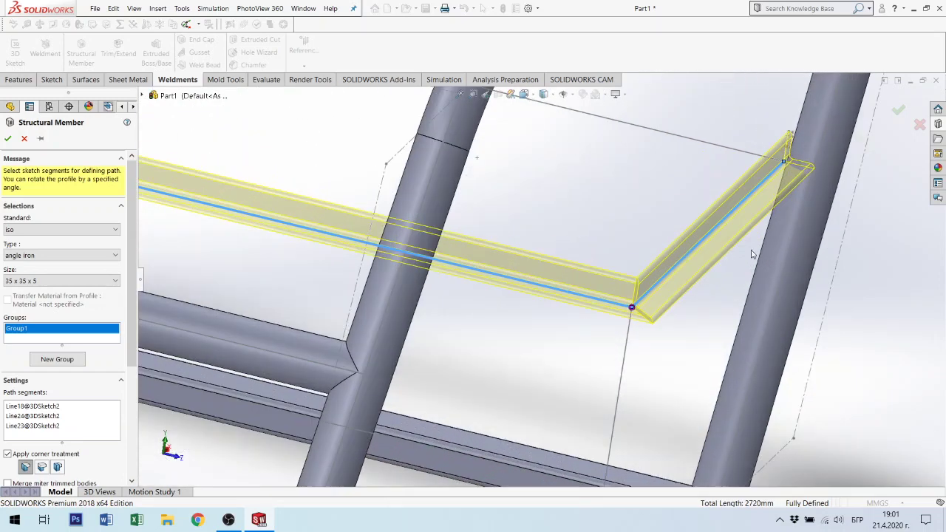
scroll(124, 445, down, 3)
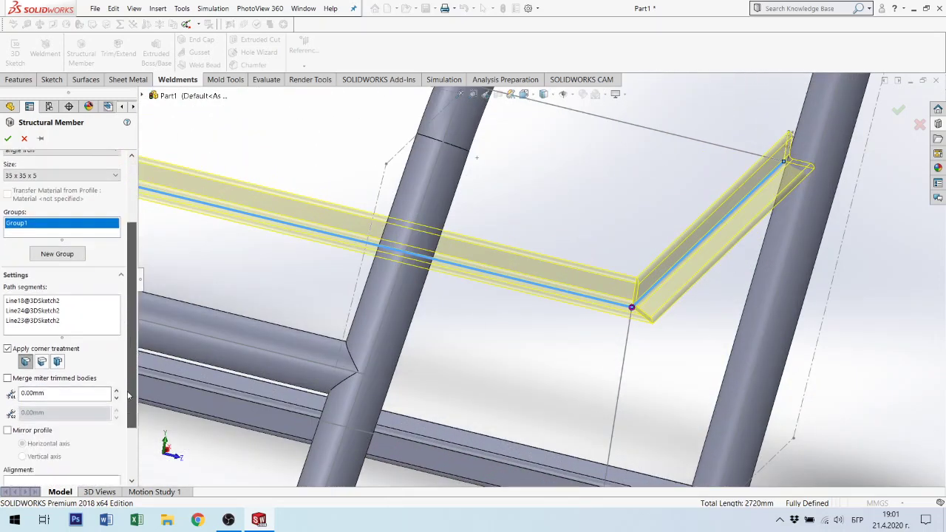
scroll(124, 445, down, 3)
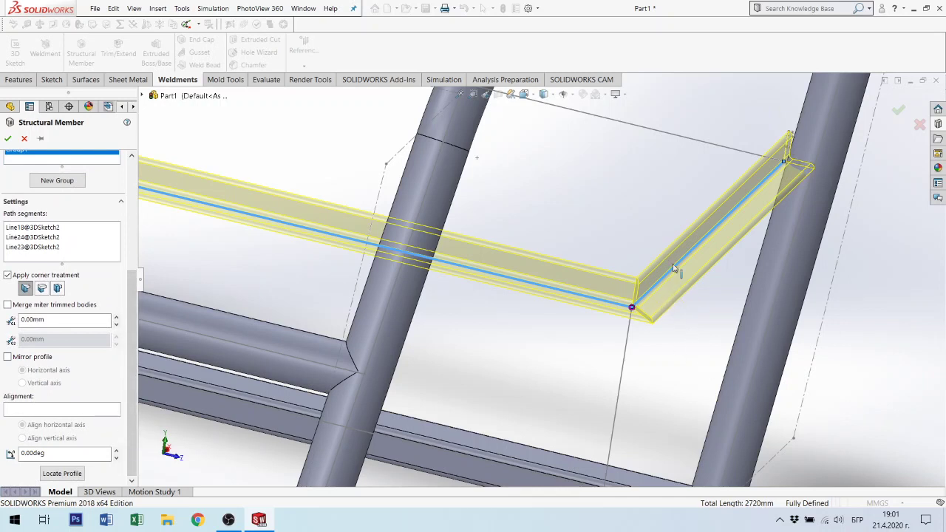
Try Mirror profile, then turn it off and rotate the profile 180 degrees.
click(7, 358)
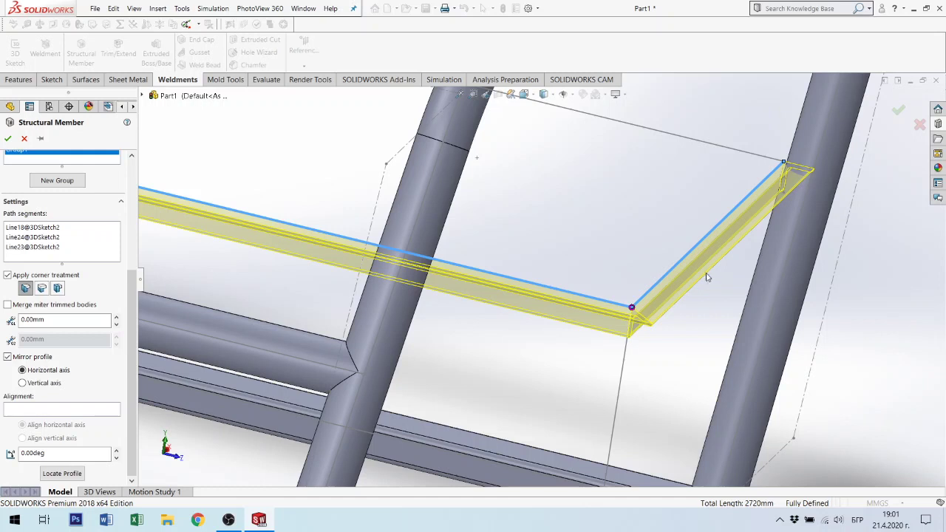
click(42, 386)
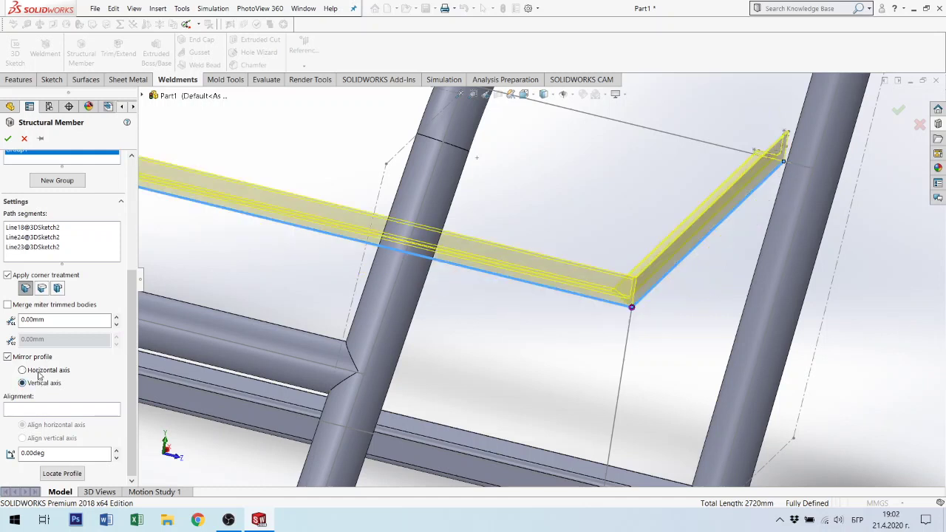
click(39, 373)
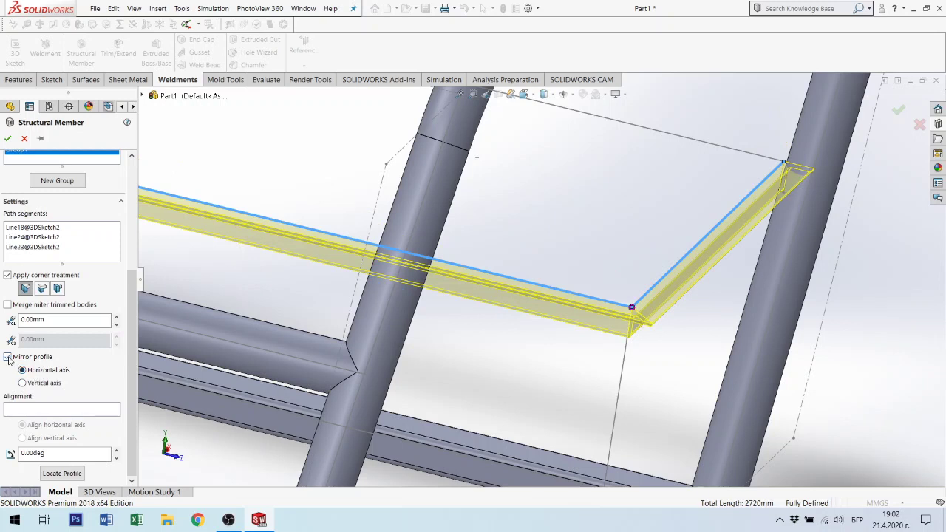
click(7, 357)
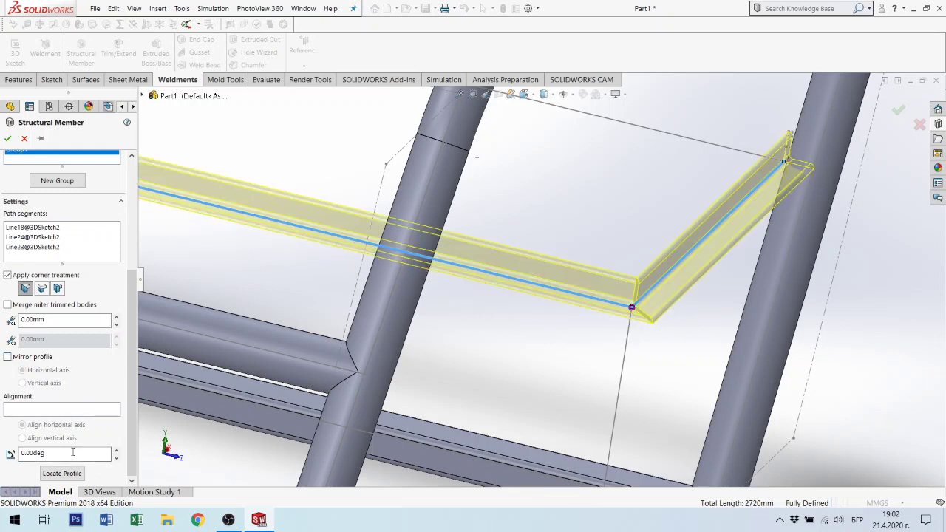
drag(73, 452, 2, 449)
text(180)
key(Return)
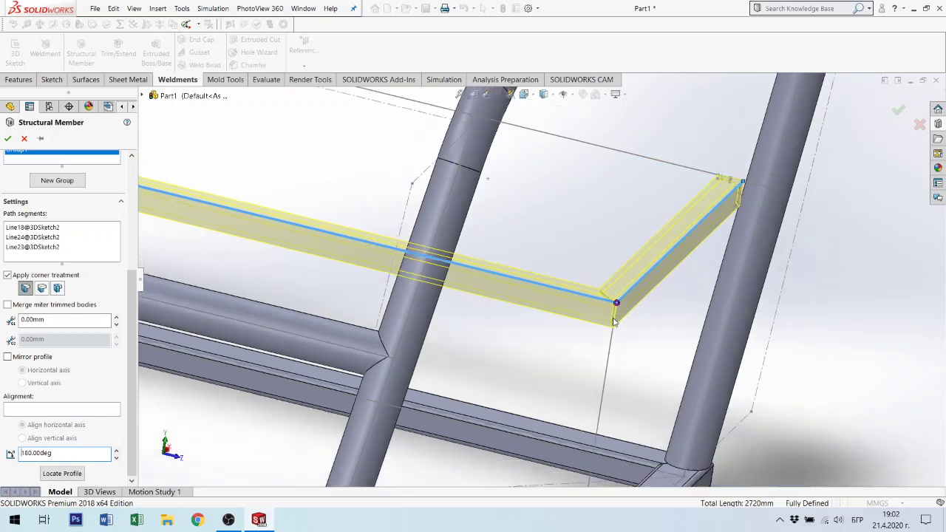
mouse_move(677, 139)
middle_down()
mouse_move(658, 284)
mouse_move(604, 293)
middle_up()
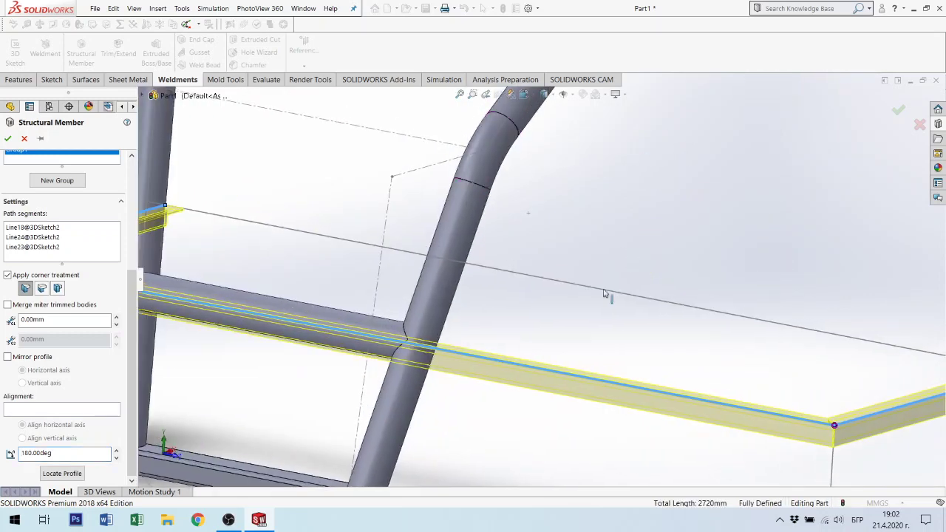
scroll(759, 465, up, 3)
middle_drag(785, 411, 771, 349)
scroll(662, 346, down, 2)
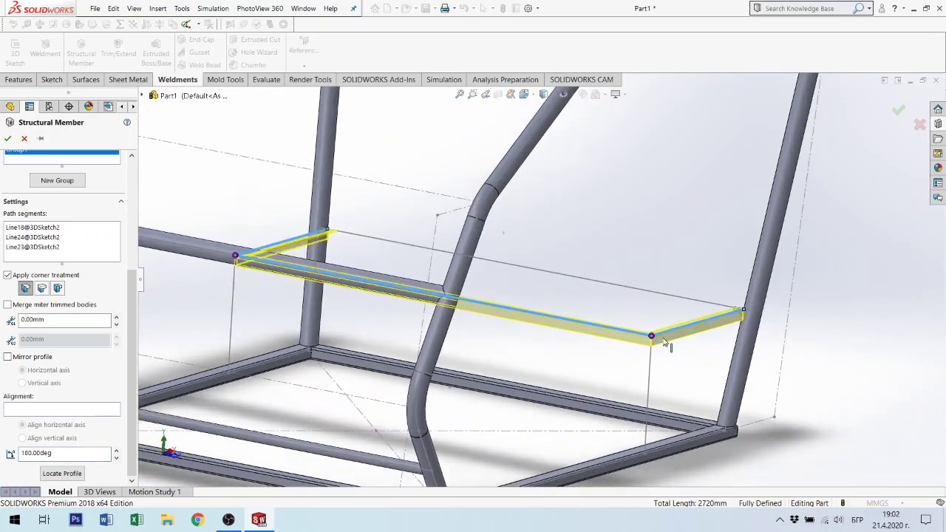
scroll(649, 333, down, 3)
middle_drag(649, 334, 598, 455)
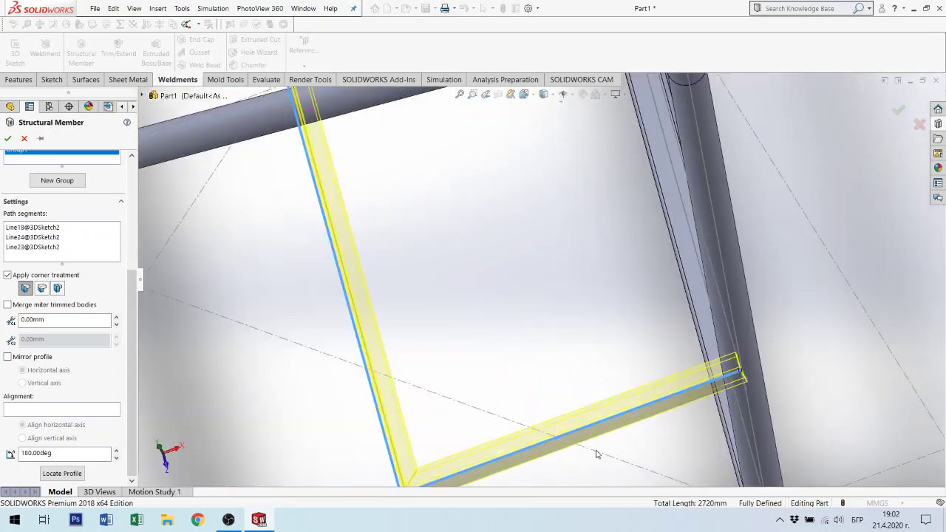
scroll(576, 448, up, 3)
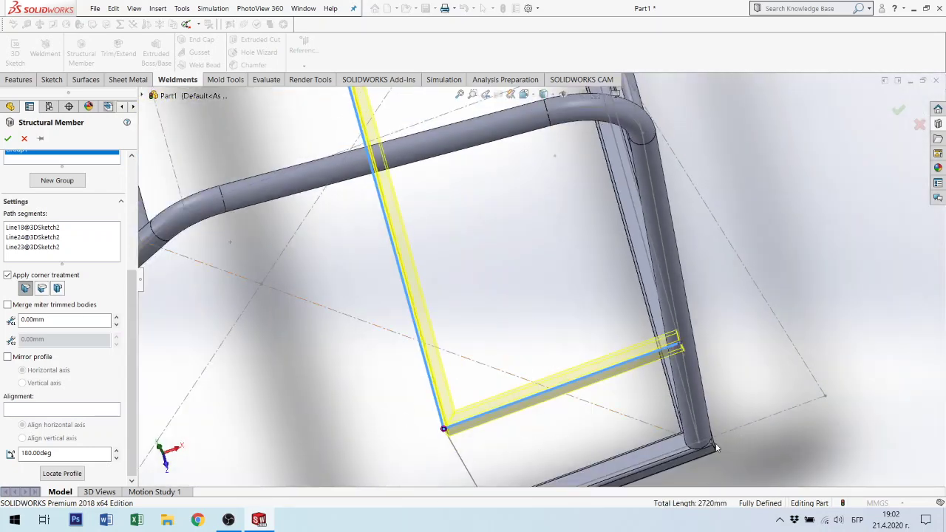
middle_drag(716, 448, 380, 112)
scroll(396, 422, up, 3)
scroll(370, 426, up, 2)
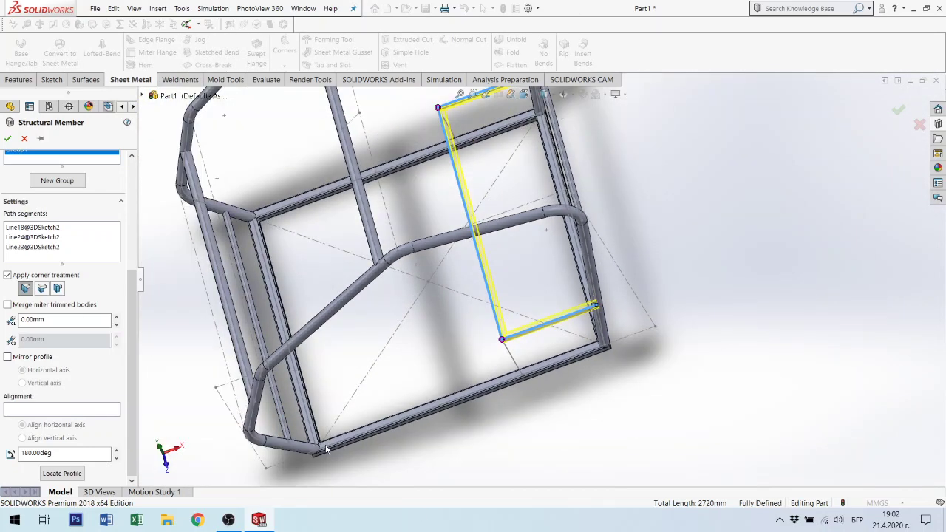
scroll(349, 428, down, 3)
scroll(349, 428, down, 3)
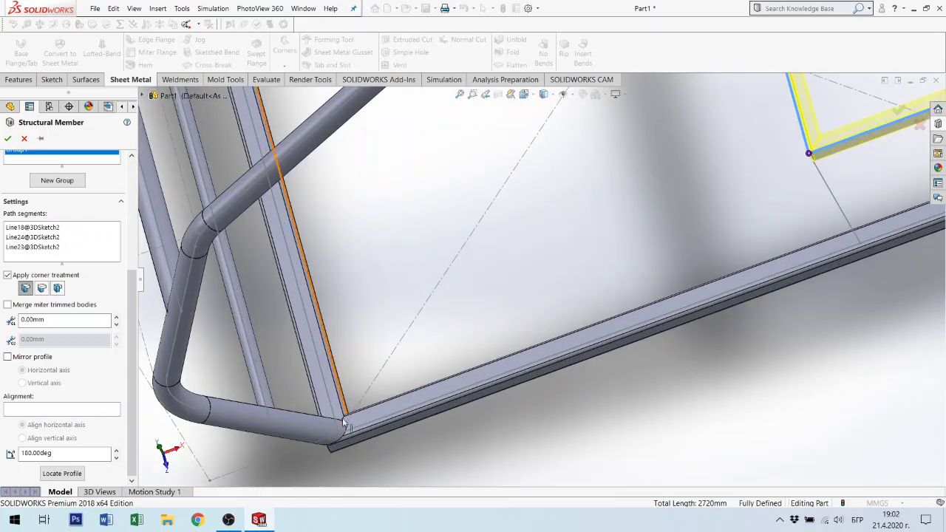
scroll(838, 135, up, 5)
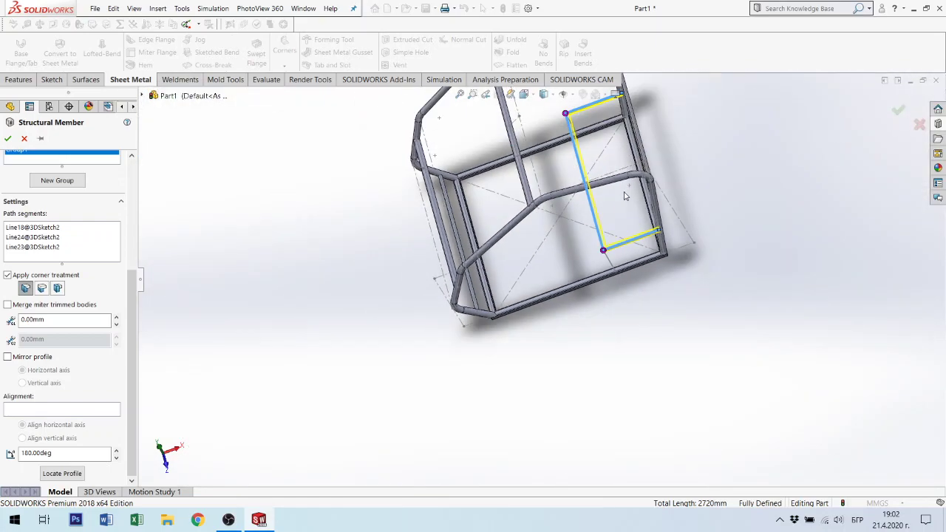
scroll(632, 221, down, 2)
scroll(607, 281, down, 3)
scroll(588, 317, down, 3)
scroll(587, 317, down, 1)
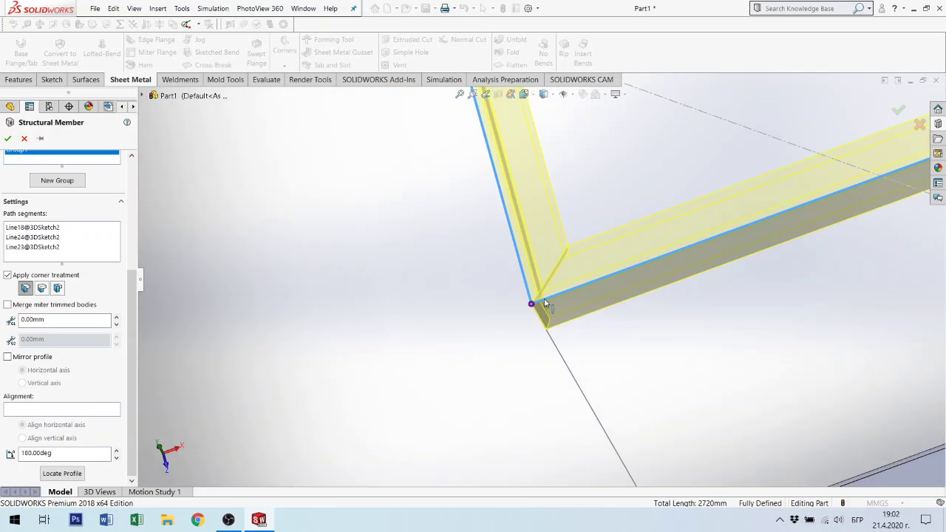
middle_drag(579, 269, 591, 257)
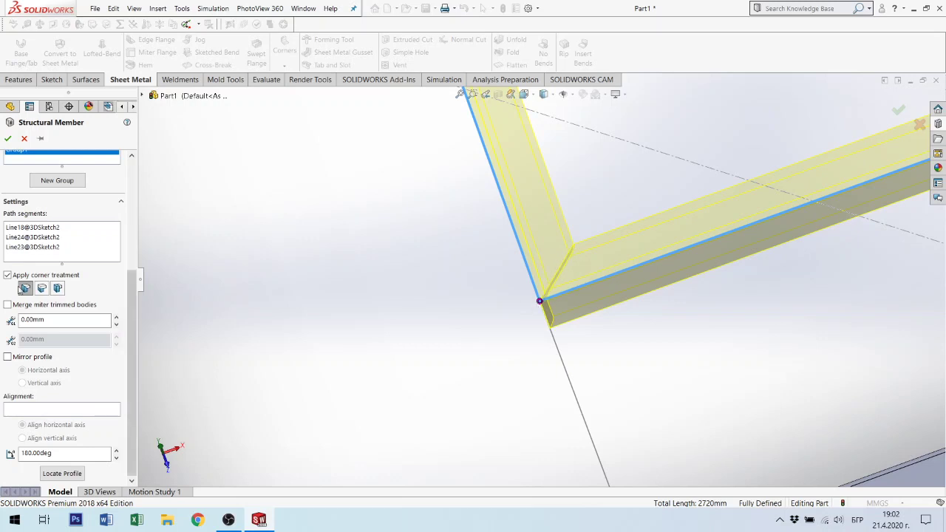
Try the End Butt1 corner trim options on the brace and inspect the corner.
click(42, 289)
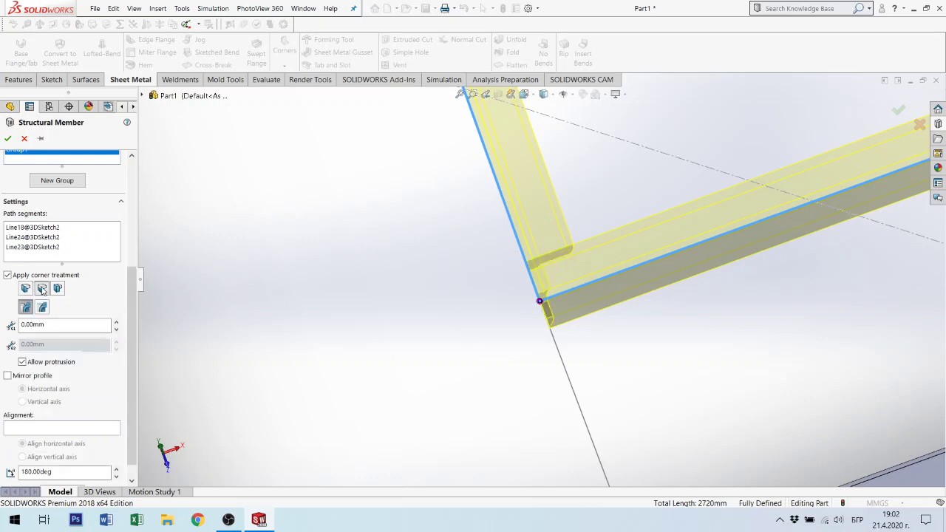
mouse_move(601, 253)
middle_down()
mouse_move(637, 182)
mouse_move(651, 180)
middle_up()
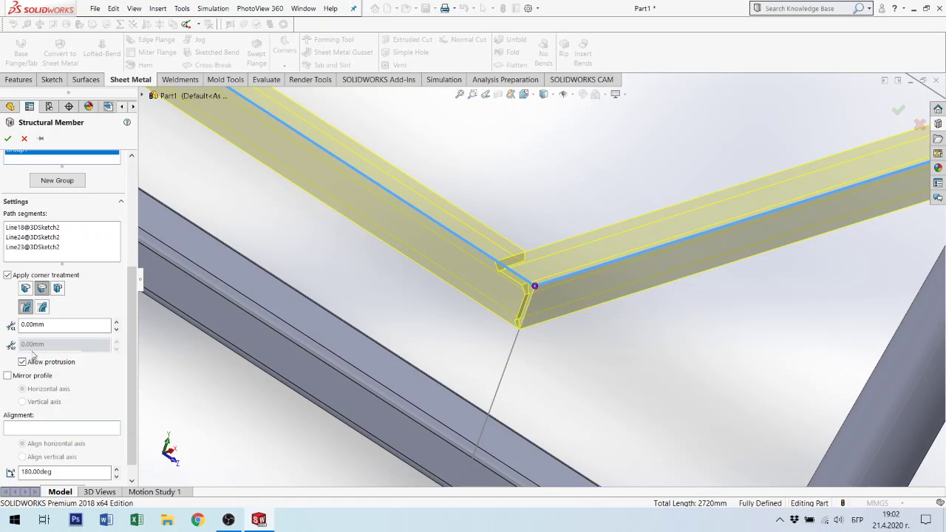
click(42, 307)
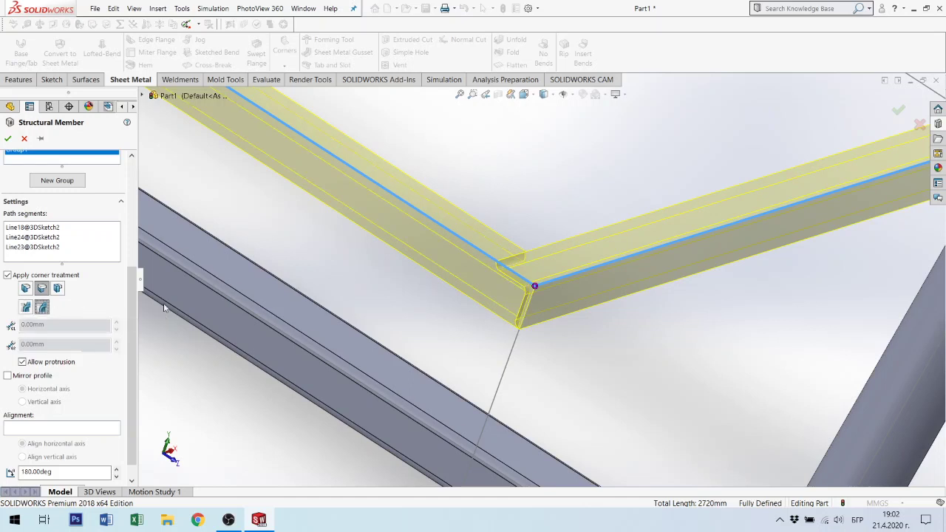
click(26, 307)
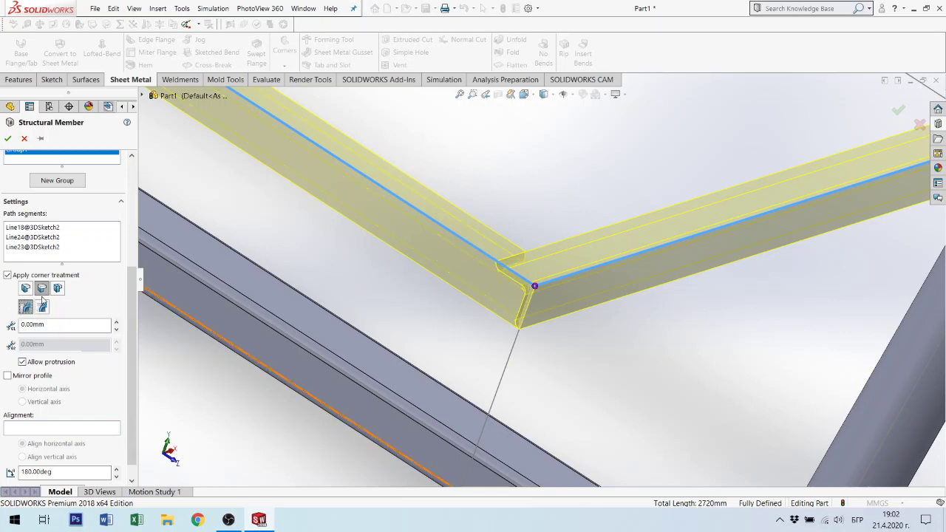
scroll(510, 272, down, 2)
middle_drag(510, 272, 528, 259)
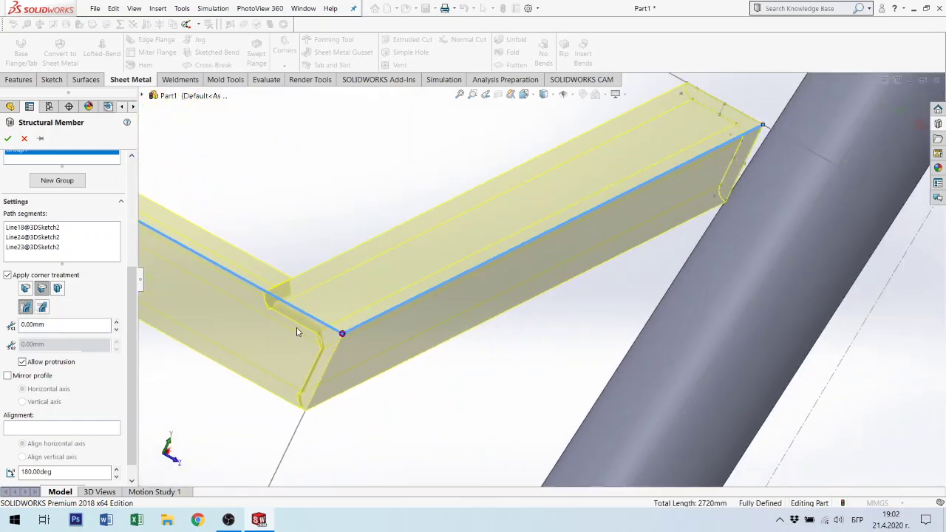
scroll(298, 295, down, 2)
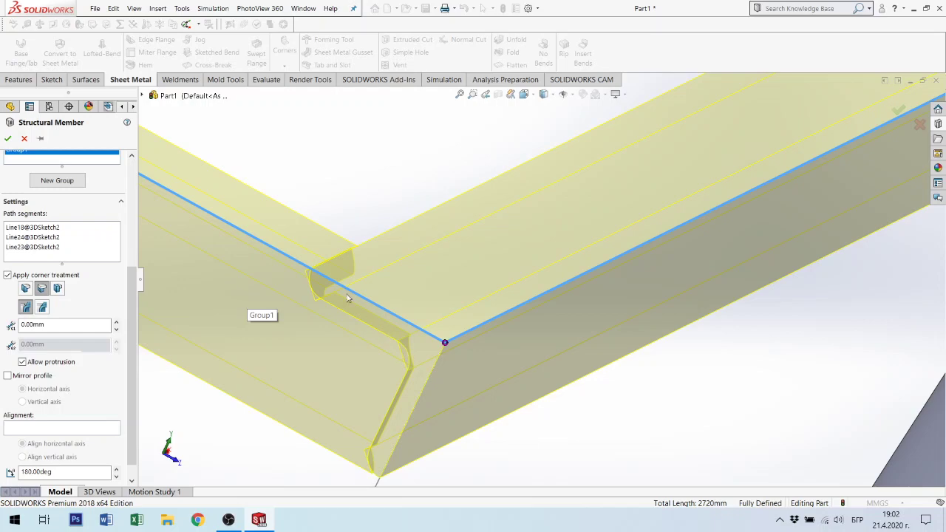
scroll(311, 297, up, 2)
scroll(412, 309, up, 3)
scroll(539, 306, up, 2)
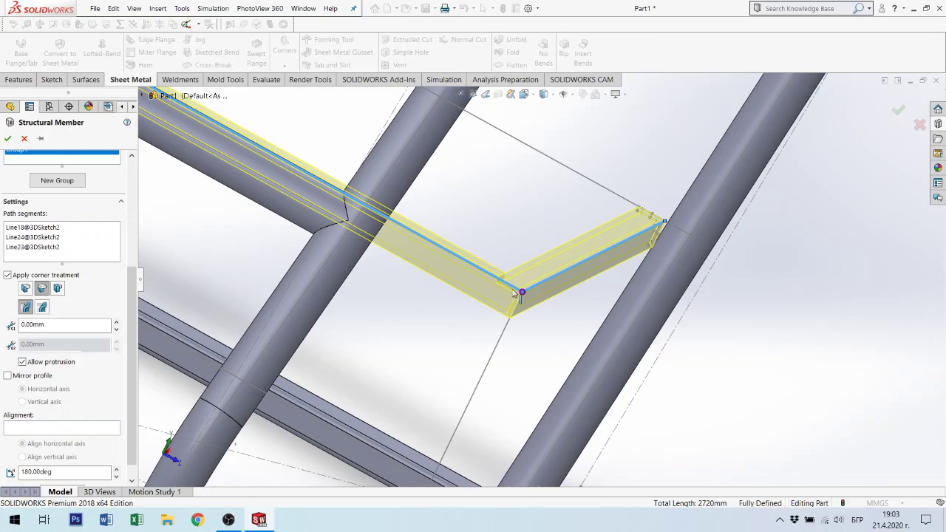
middle_drag(494, 281, 708, 449)
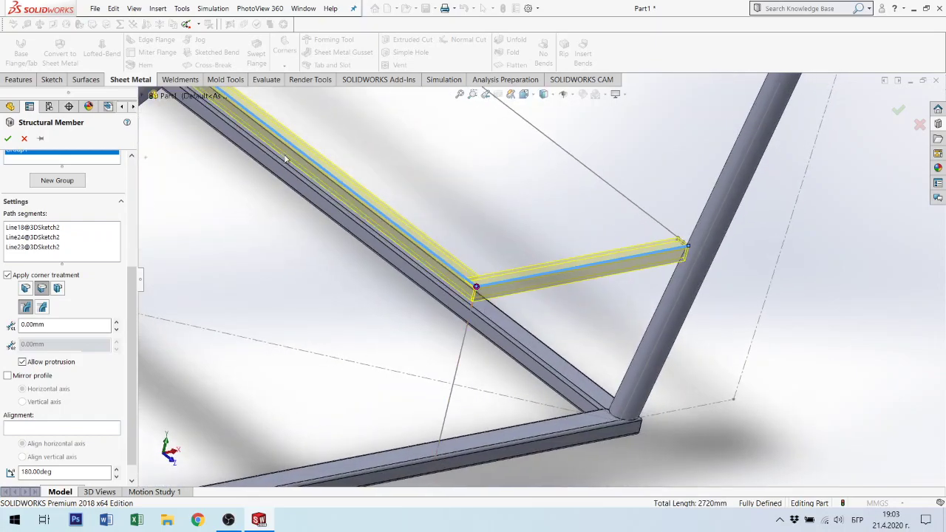
mouse_move(285, 159)
middle_down()
mouse_move(446, 206)
mouse_move(375, 157)
middle_up()
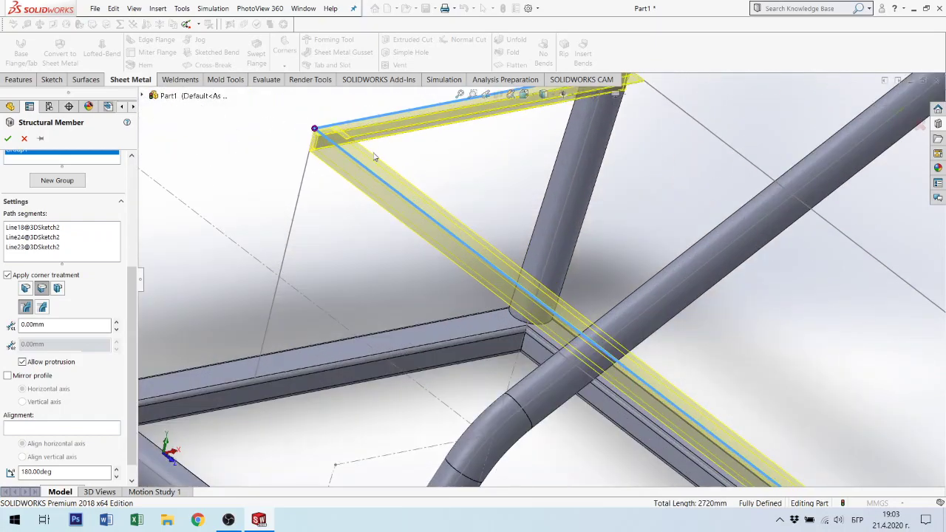
scroll(375, 157, down, 3)
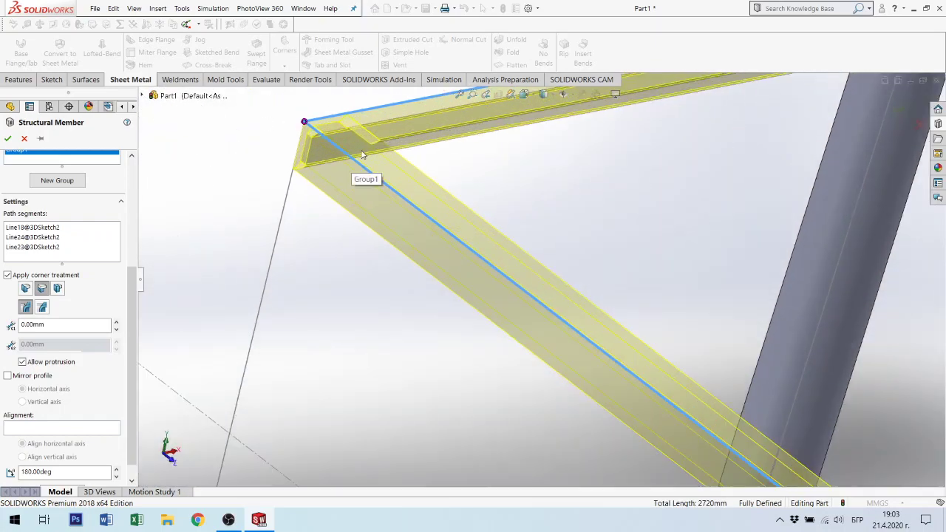
Switch the brace corner to End Butt2 and check it around the frame.
click(58, 288)
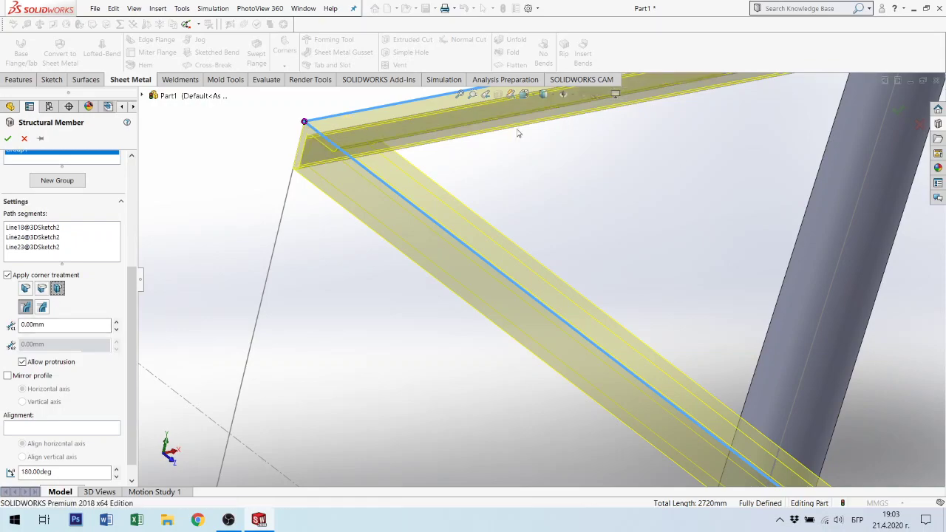
scroll(473, 200, up, 4)
scroll(501, 237, down, 3)
scroll(481, 190, up, 2)
scroll(454, 181, up, 2)
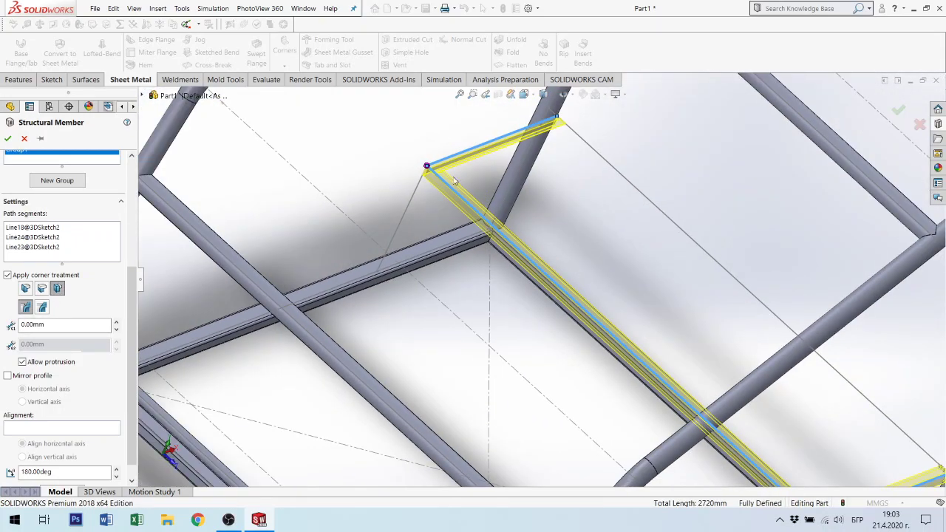
scroll(454, 181, down, 2)
scroll(448, 211, down, 2)
scroll(480, 188, down, 1)
scroll(486, 201, down, 1)
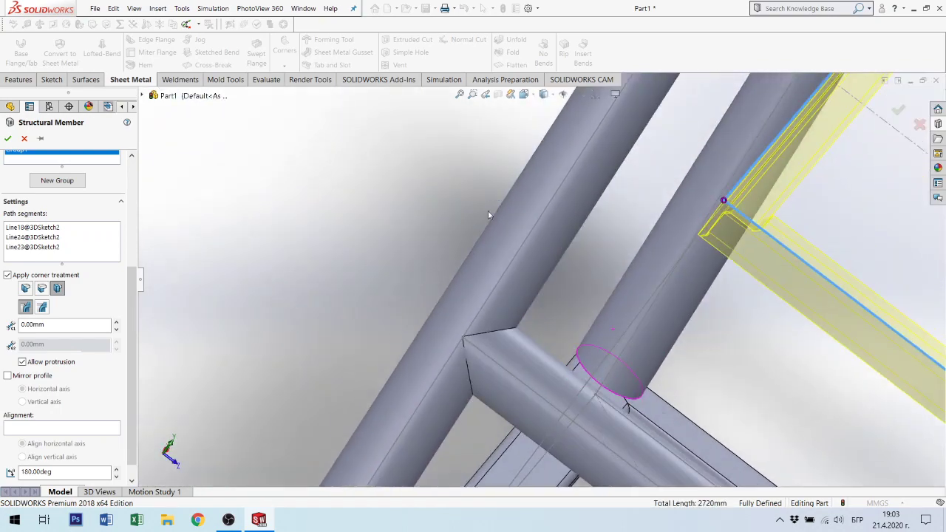
scroll(774, 253, up, 1)
scroll(776, 296, up, 2)
scroll(819, 451, up, 1)
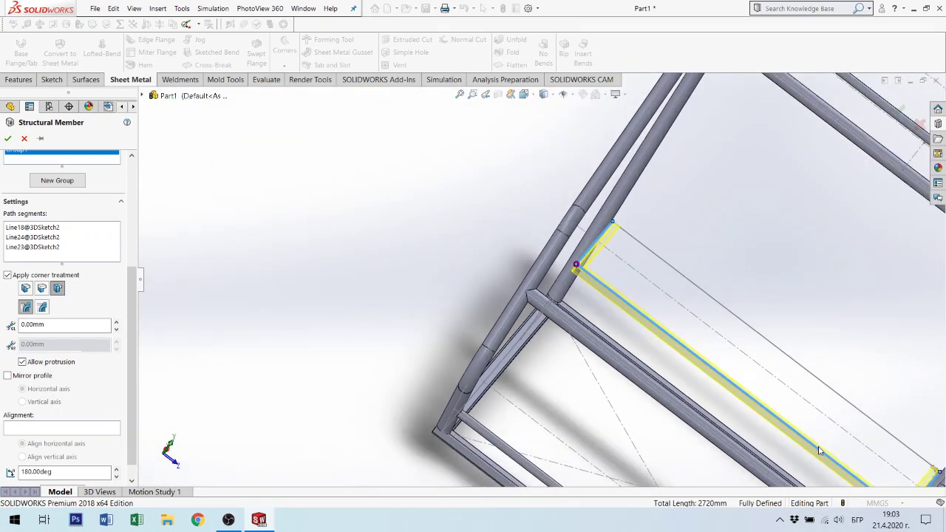
scroll(819, 451, up, 3)
mouse_move(626, 328)
middle_down()
mouse_move(559, 291)
mouse_move(669, 380)
middle_up()
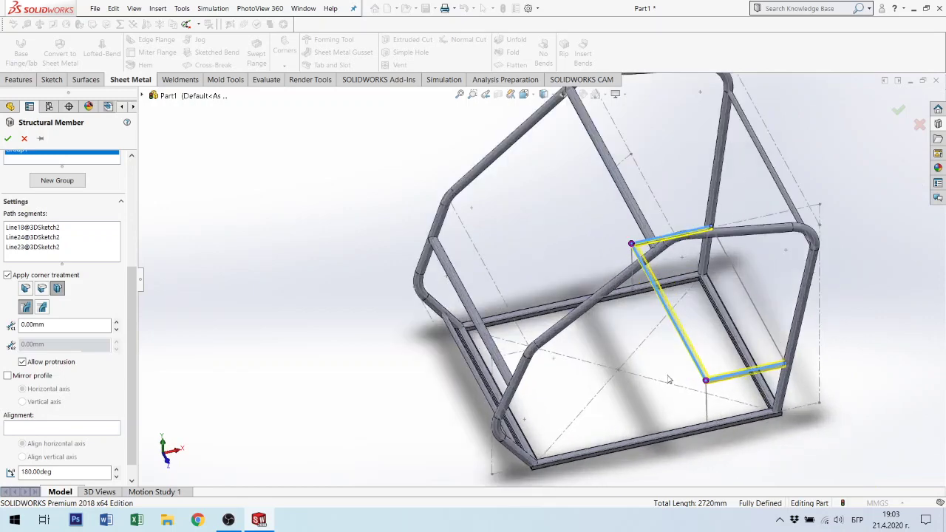
scroll(669, 379, down, 3)
scroll(687, 374, down, 3)
scroll(685, 303, up, 3)
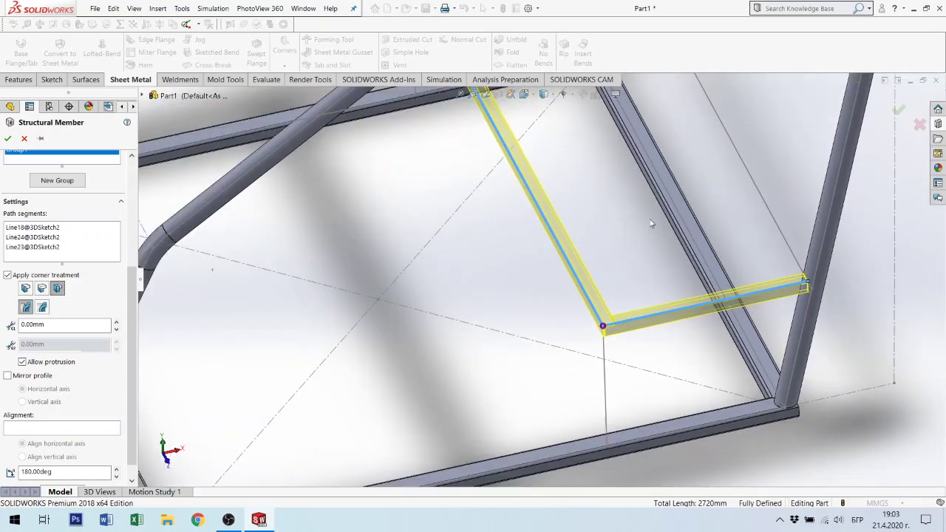
scroll(581, 177, up, 2)
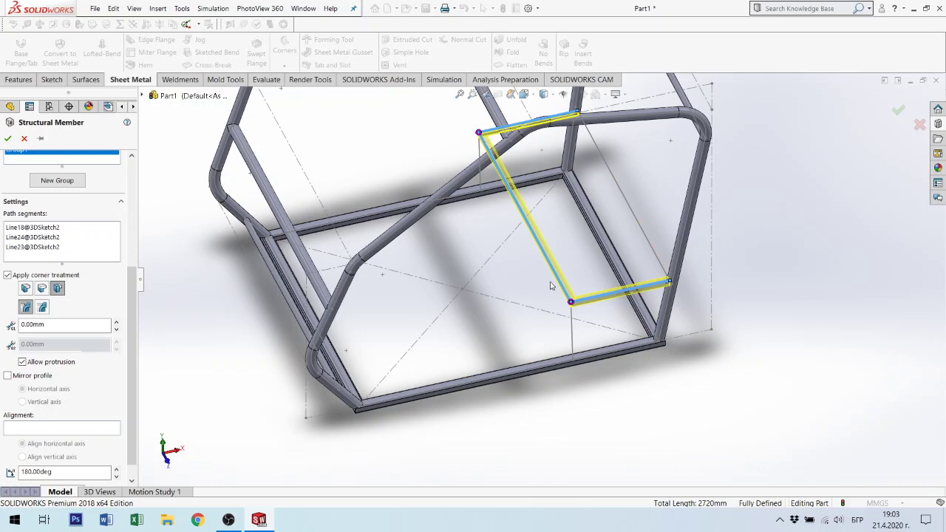
Create Angle iron 35 X 35 X 5(1) with End Miter corners, then select Rectangular tube 60 X 40 X 3.2(1).
click(26, 289)
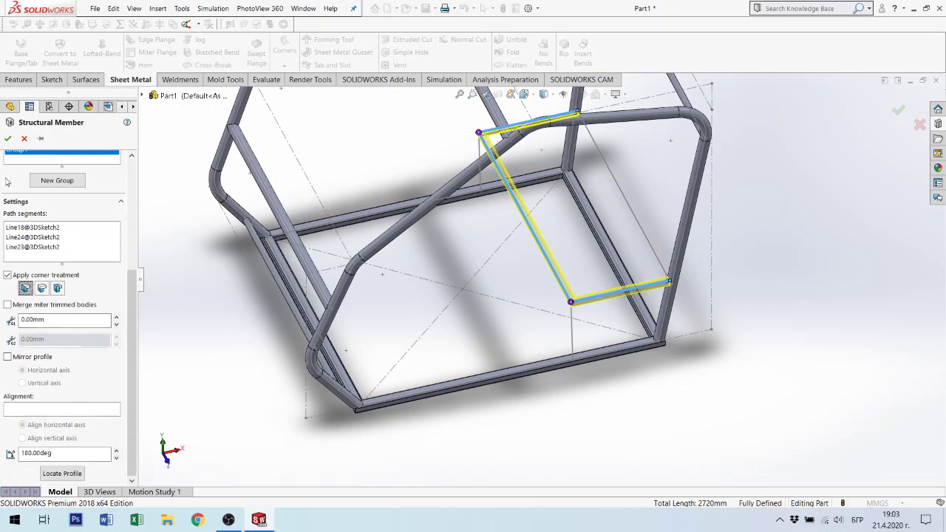
click(9, 139)
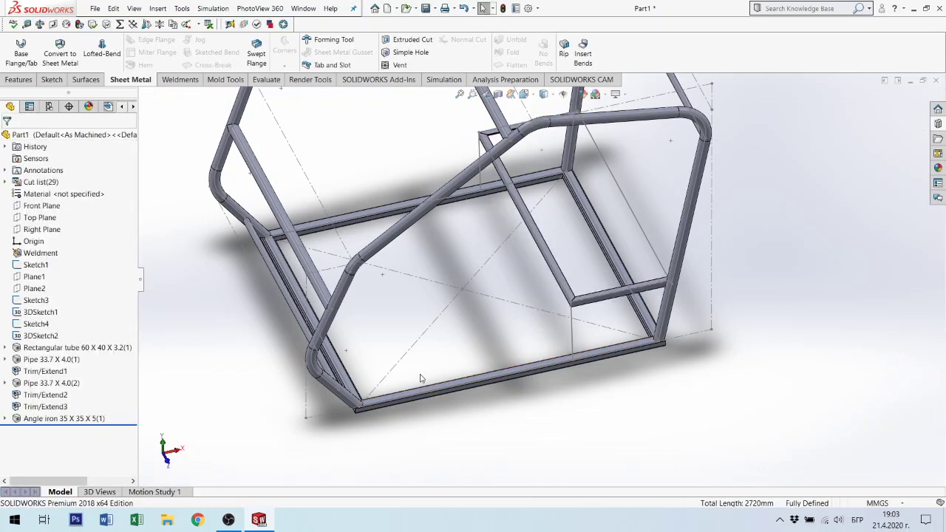
click(65, 348)
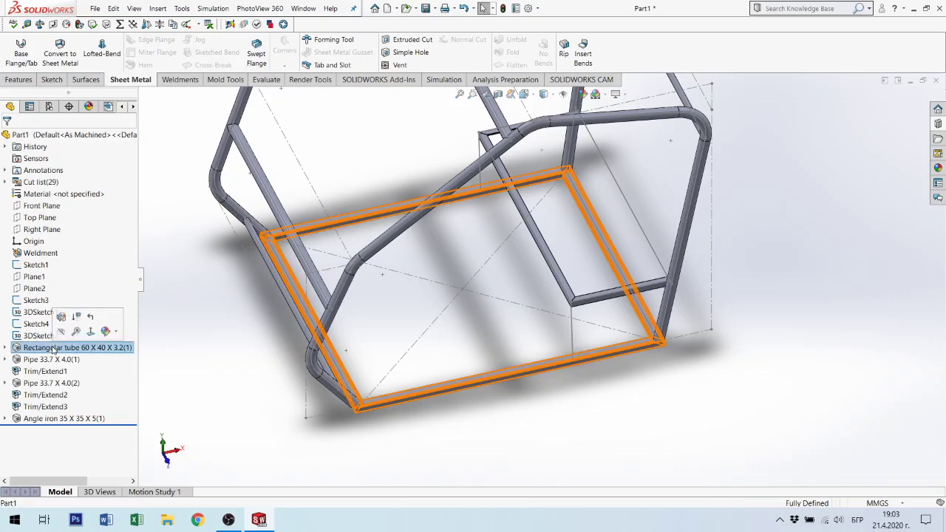
Reopen the Rectangular tube 60 X 40 base for editing and switch its corners to End Butt.
click(61, 316)
scroll(391, 407, down, 5)
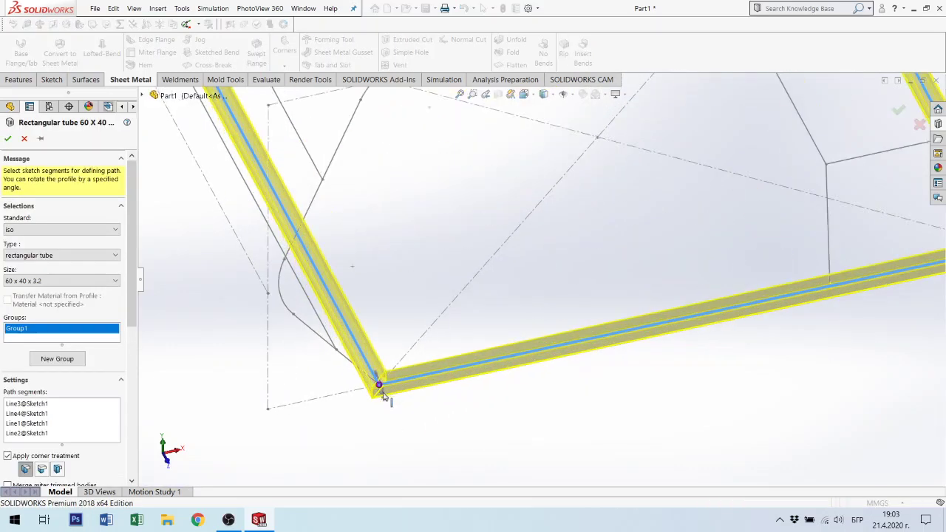
scroll(380, 390, down, 3)
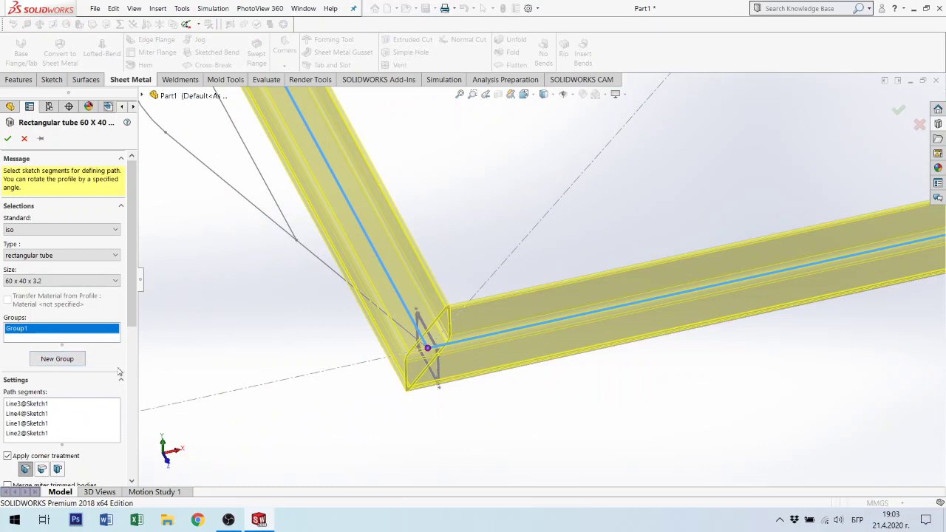
scroll(114, 377, down, 4)
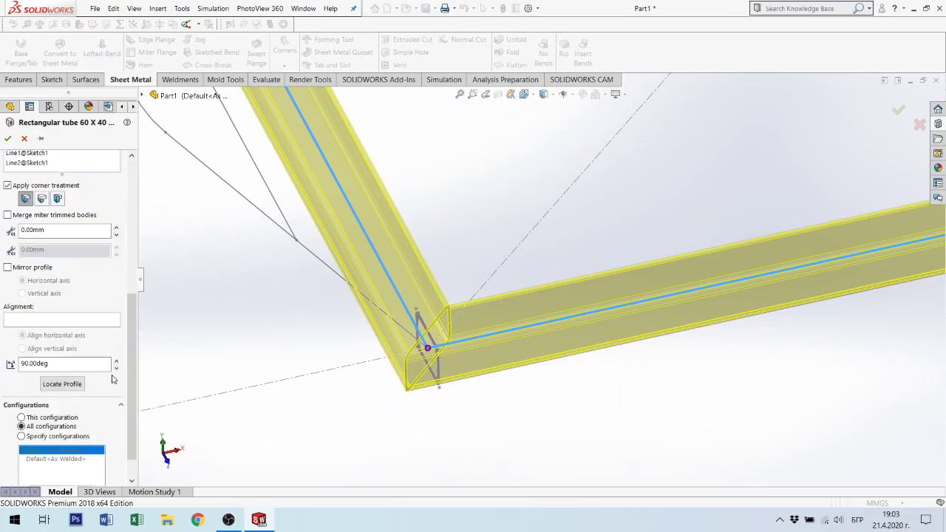
click(41, 199)
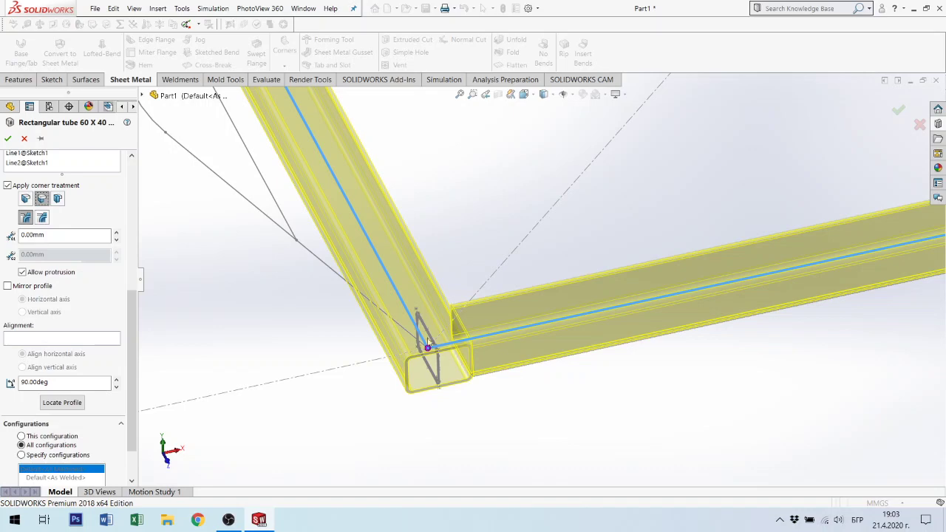
Bring up the Corner Treatment settings for the upper-left base corner.
scroll(479, 382, up, 2)
scroll(486, 361, up, 2)
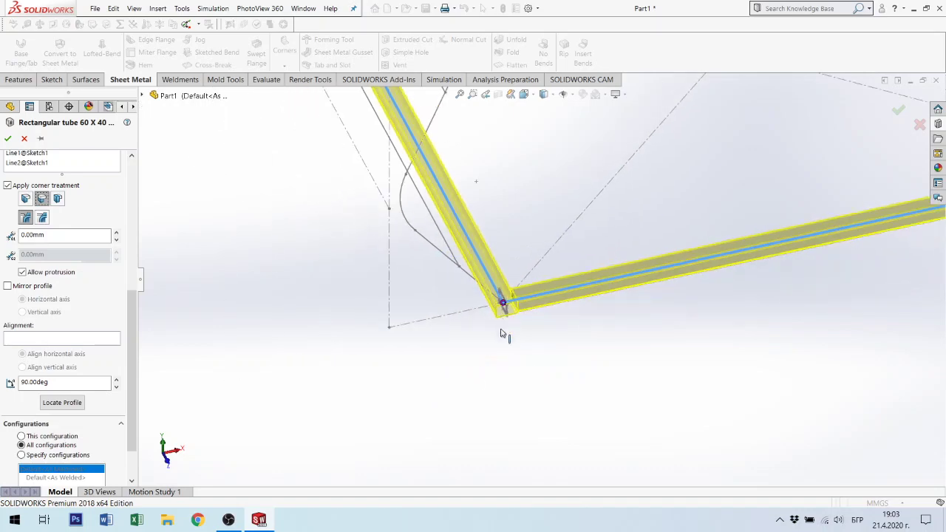
scroll(505, 333, up, 2)
scroll(517, 280, up, 2)
scroll(509, 291, down, 2)
scroll(537, 269, down, 2)
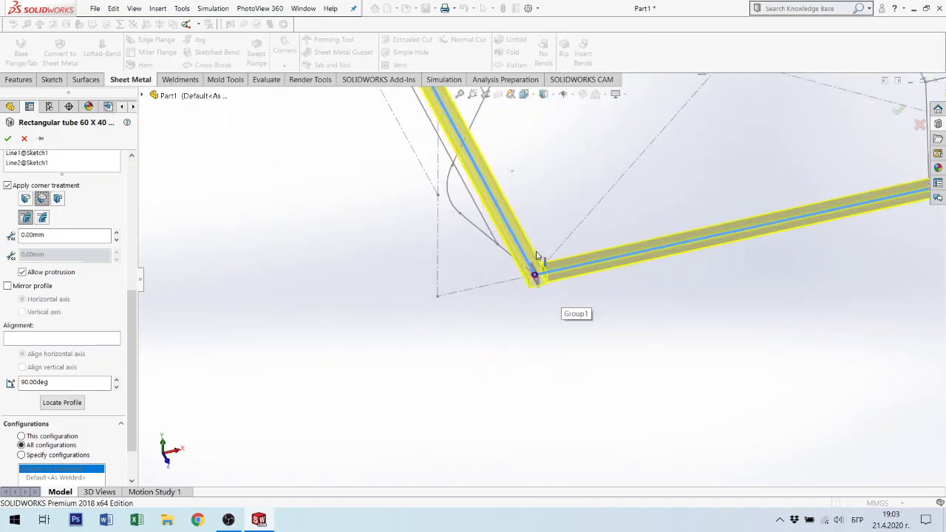
scroll(540, 289, down, 2)
scroll(524, 303, down, 2)
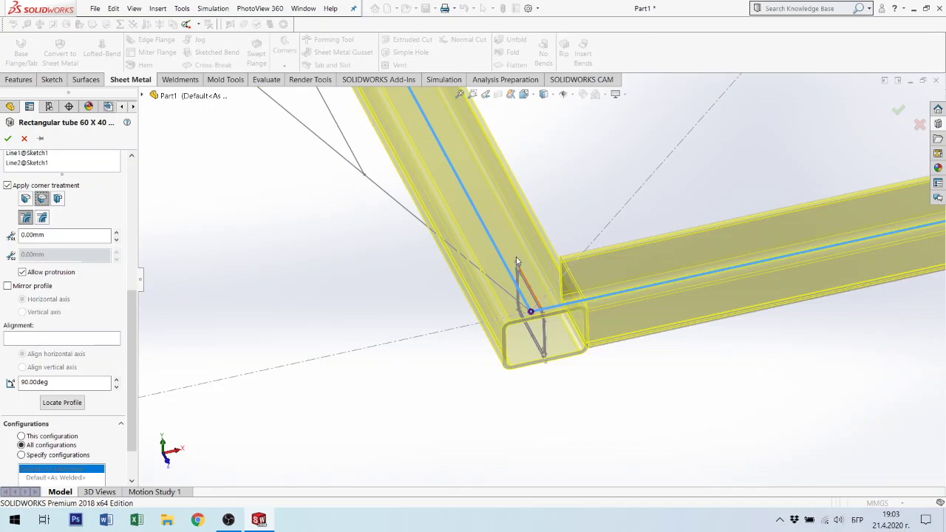
scroll(513, 252, up, 2)
scroll(517, 221, up, 2)
scroll(522, 185, up, 2)
scroll(522, 181, up, 2)
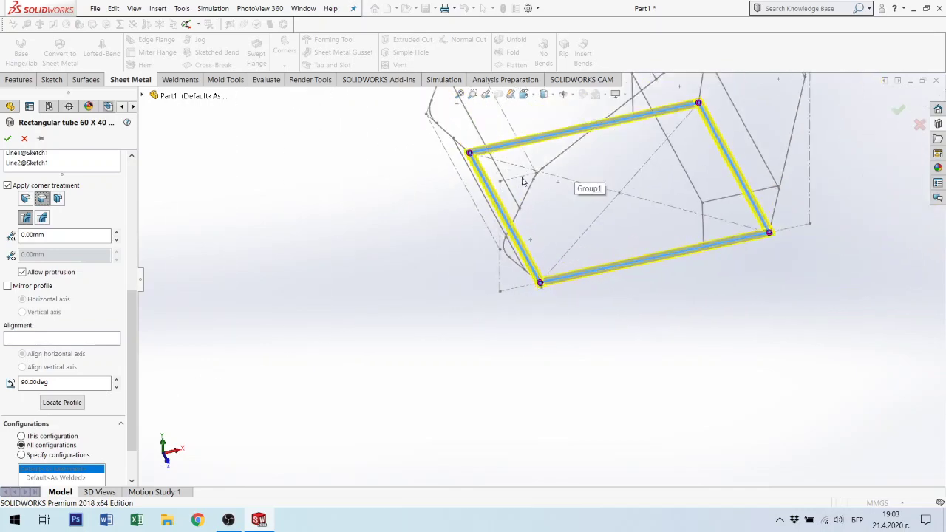
scroll(466, 159, down, 2)
scroll(403, 166, down, 2)
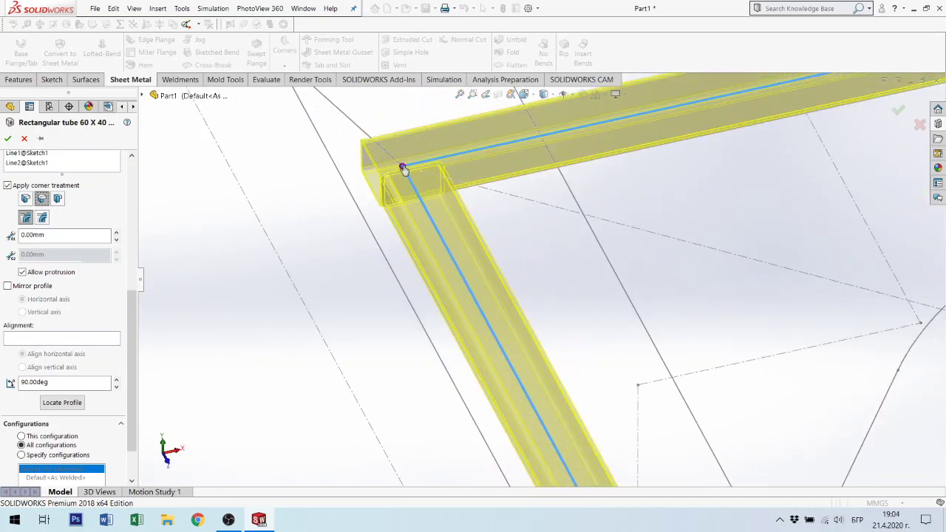
click(403, 168)
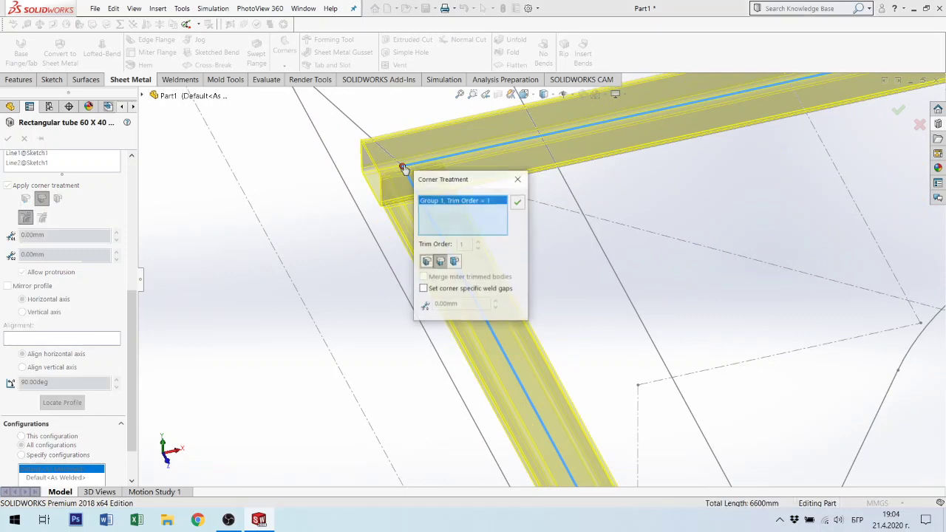
Switch the upper-left corner to the other end-butt trim type and accept it.
click(454, 262)
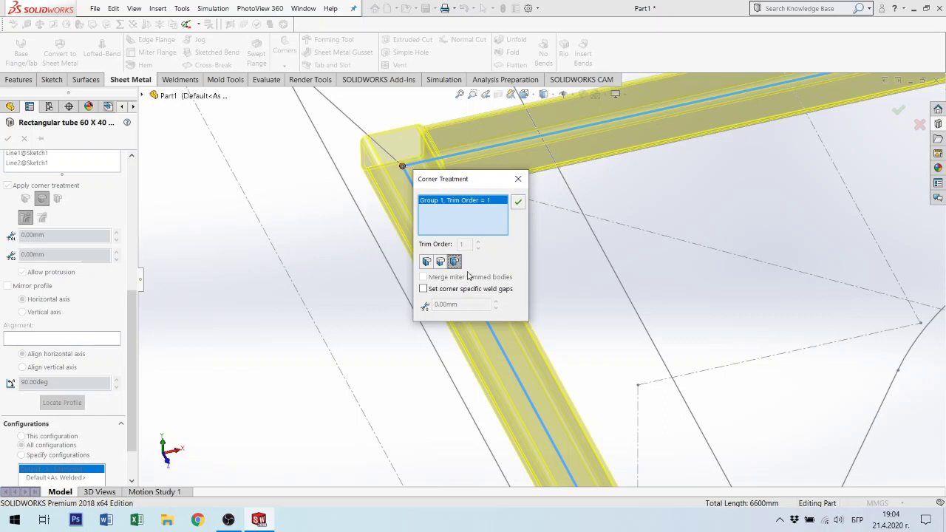
click(519, 201)
scroll(621, 280, up, 2)
scroll(714, 359, up, 2)
scroll(813, 295, up, 1)
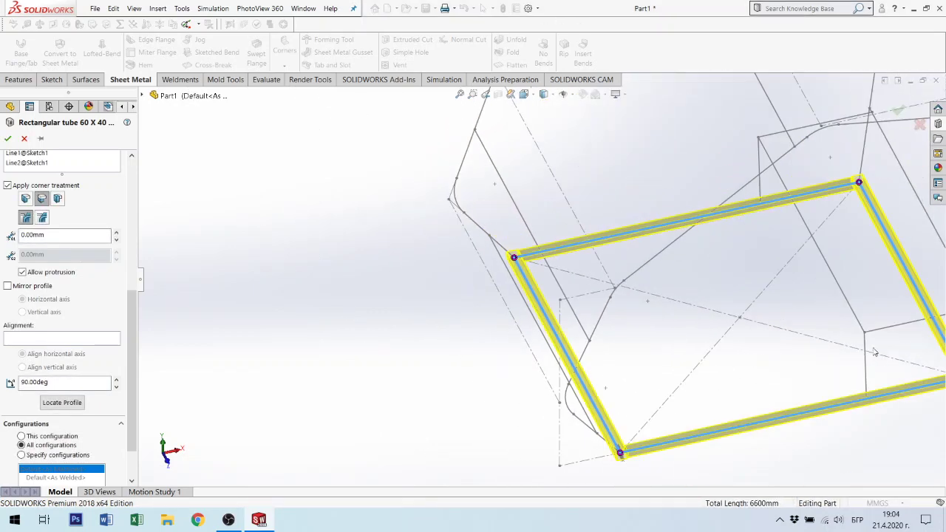
scroll(896, 239, up, 1)
scroll(884, 215, down, 3)
scroll(746, 222, down, 3)
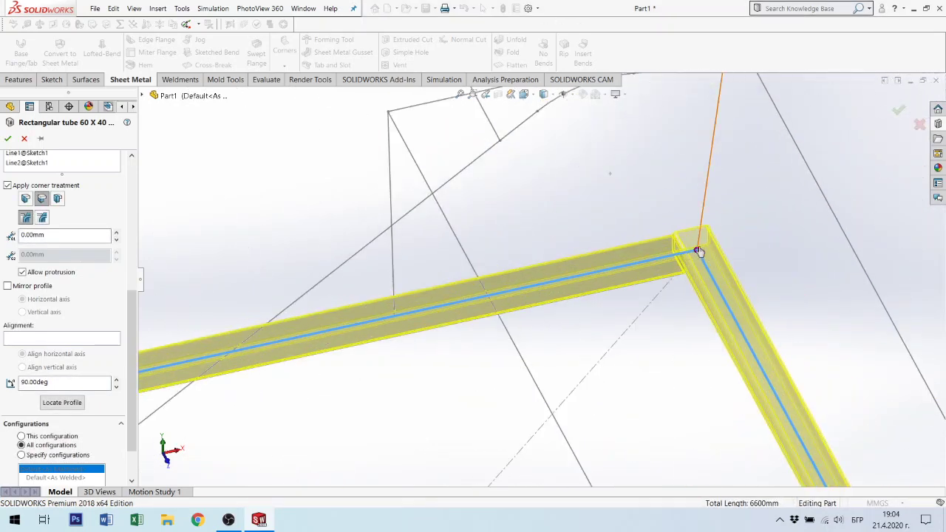
Make the next base corner an End Miter and confirm it.
click(698, 251)
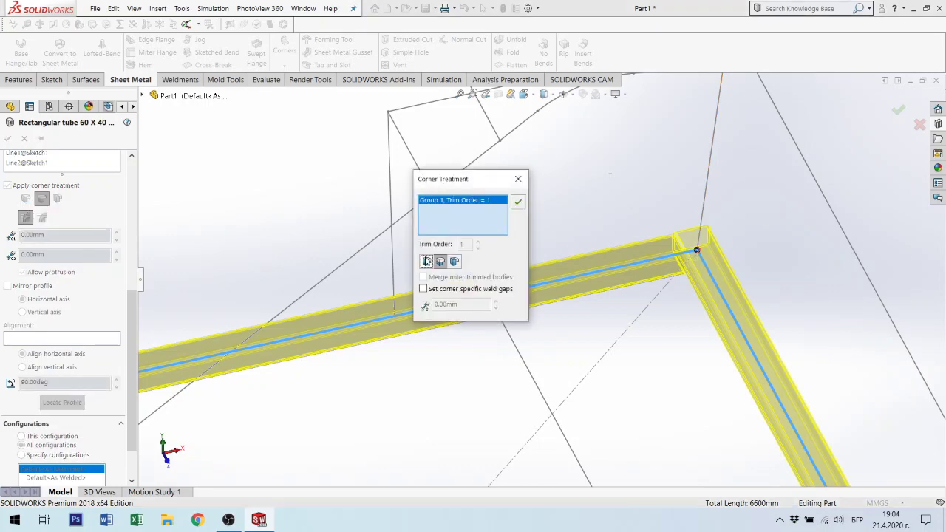
click(427, 261)
scroll(680, 365, up, 2)
scroll(715, 369, up, 2)
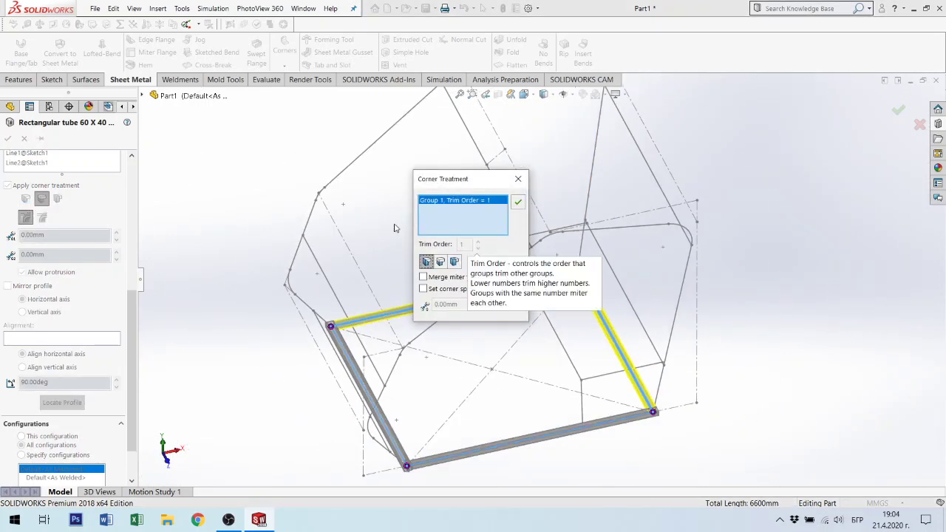
click(516, 203)
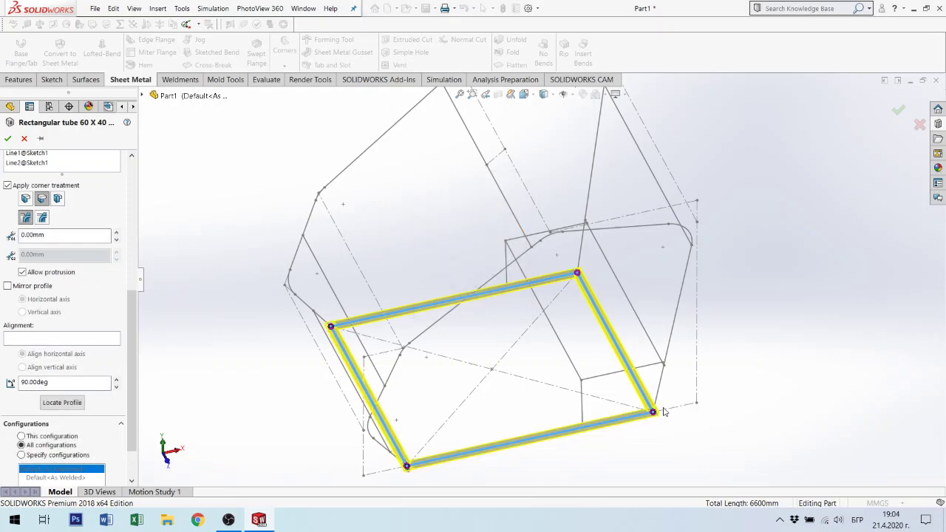
scroll(656, 408, down, 3)
scroll(650, 399, down, 3)
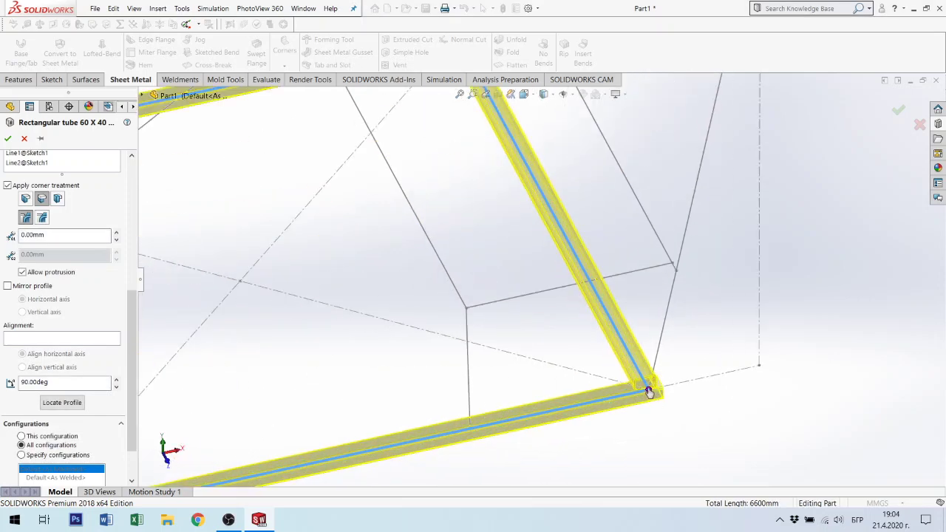
Give the bottom-right corner its own treatment and confirm it.
click(649, 390)
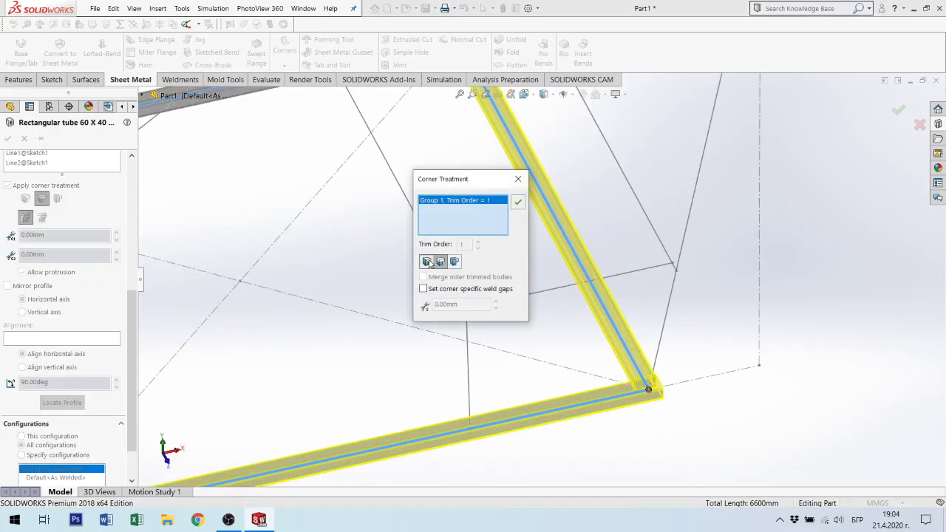
click(517, 203)
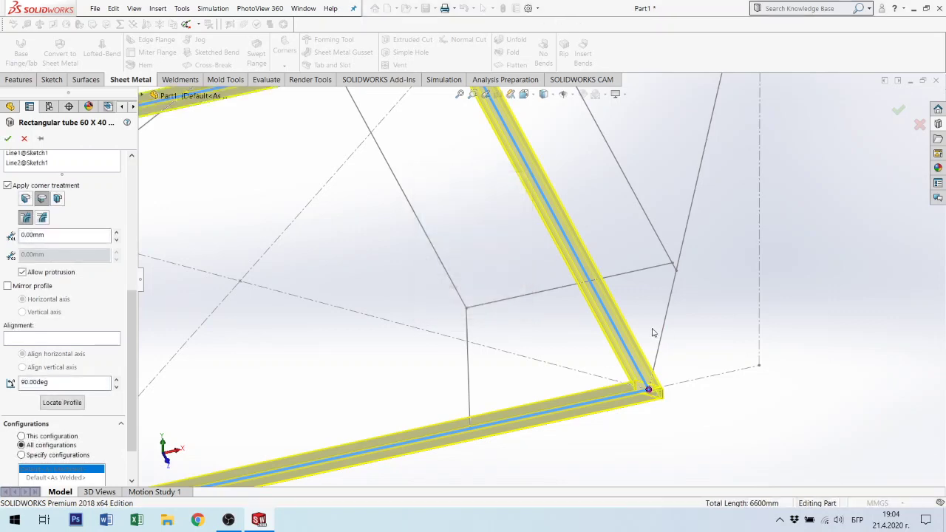
scroll(653, 333, up, 3)
scroll(468, 266, up, 1)
scroll(510, 219, down, 4)
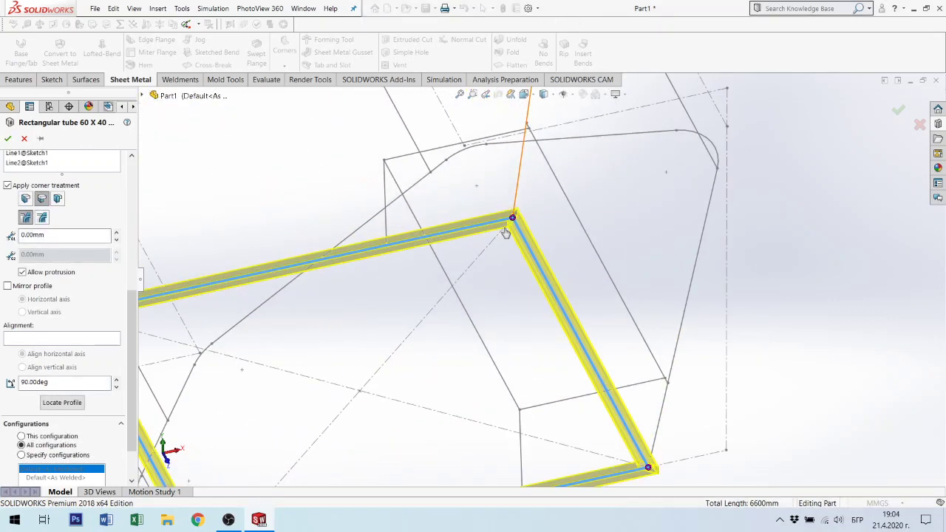
scroll(506, 233, up, 3)
scroll(346, 393, down, 2)
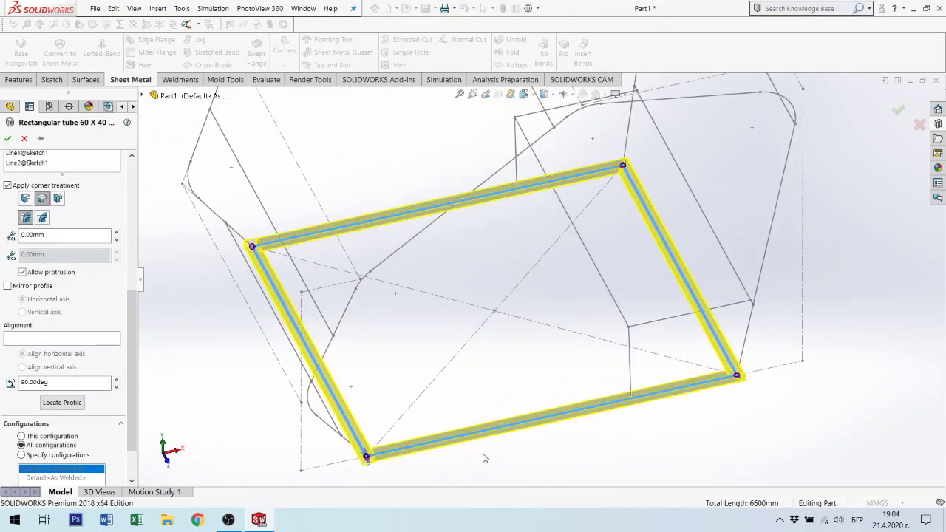
scroll(480, 436, down, 2)
scroll(351, 442, down, 2)
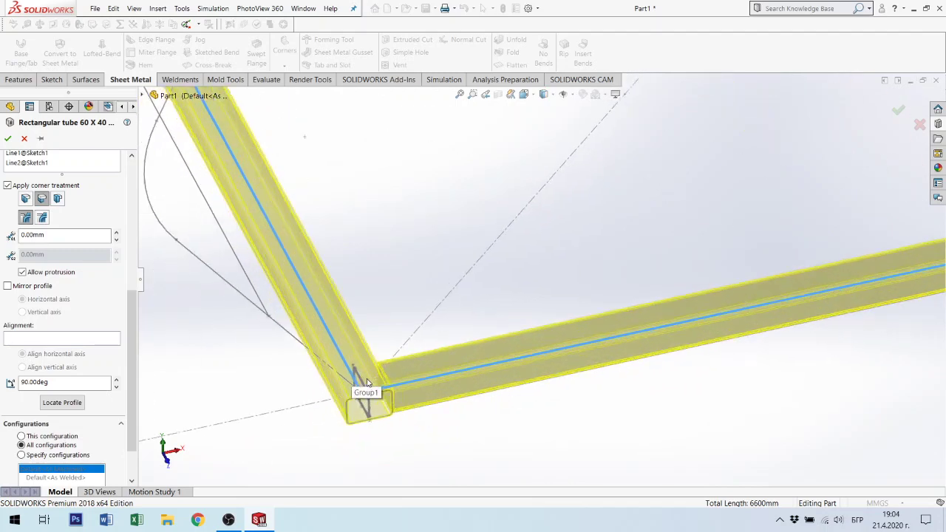
scroll(363, 399, down, 1)
scroll(363, 399, up, 2)
scroll(739, 172, up, 1)
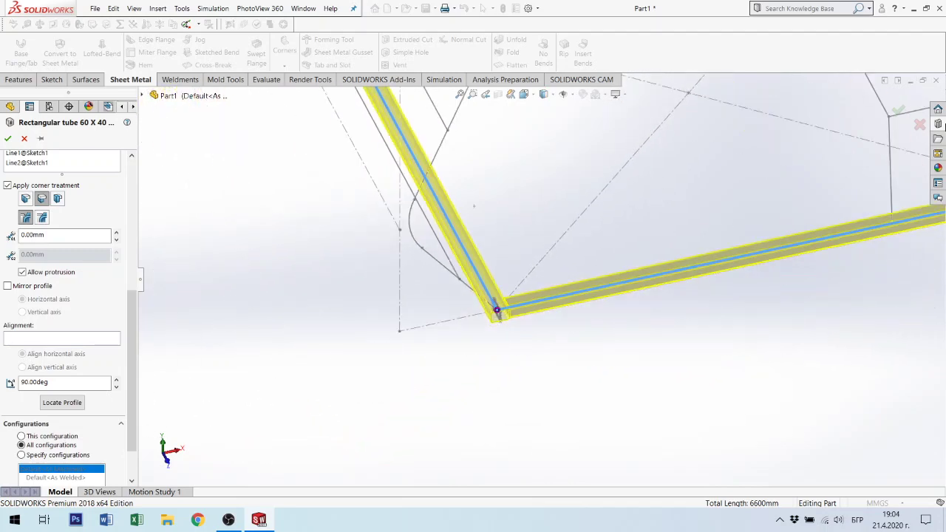
Accept the 60 X 40 X 3.2 tube base, fit the view, and orbit to select a roll-cage pipe.
click(898, 109)
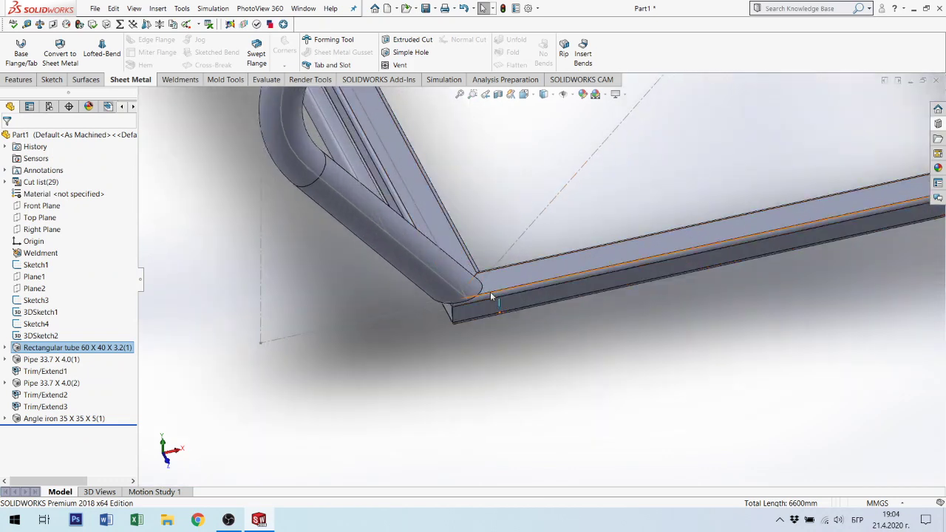
scroll(491, 296, up, 2)
click(461, 95)
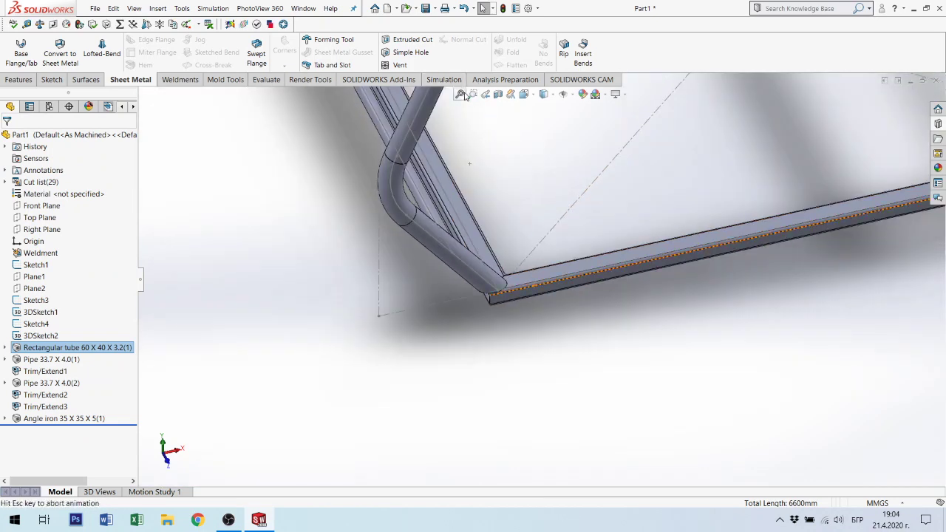
middle_drag(541, 341, 668, 309)
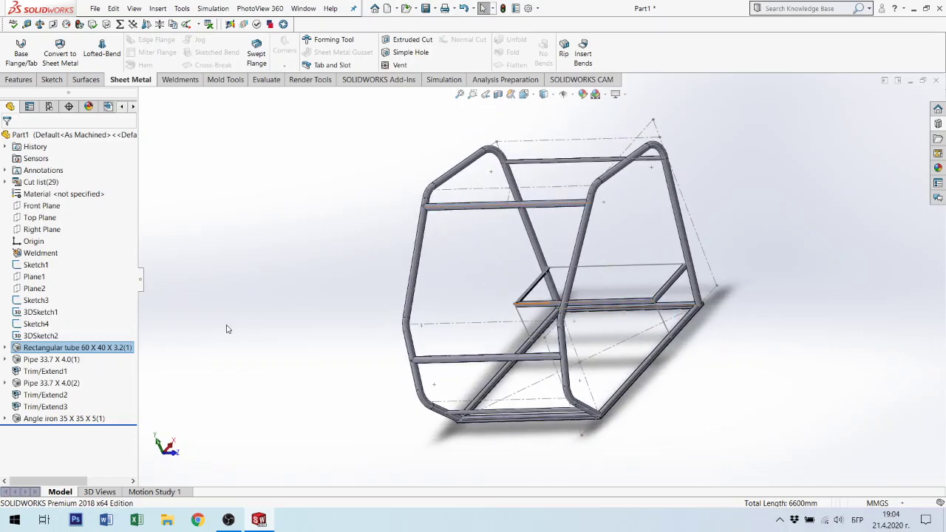
scroll(460, 189, down, 2)
scroll(460, 189, down, 3)
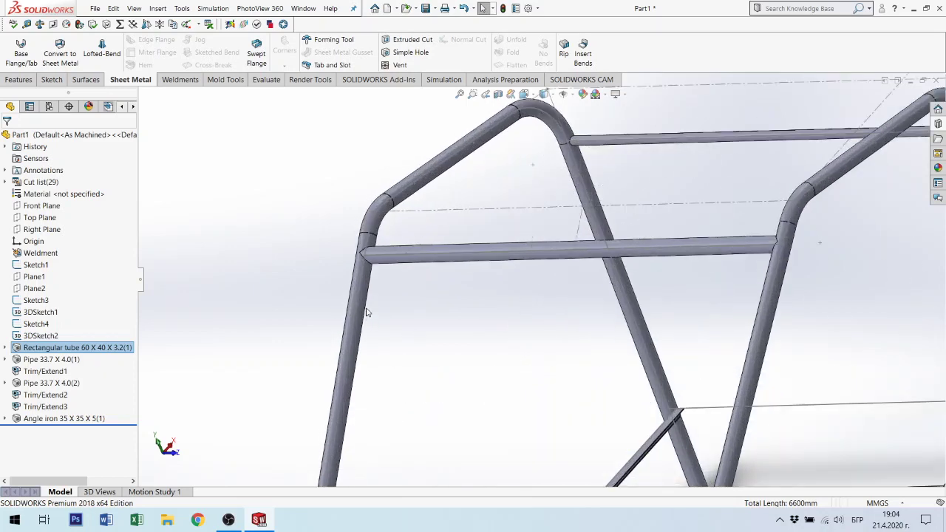
click(364, 307)
Edit the Pipe 33.7 X 4.0 member, add the rear crossbar line to Group3, and accept.
click(407, 257)
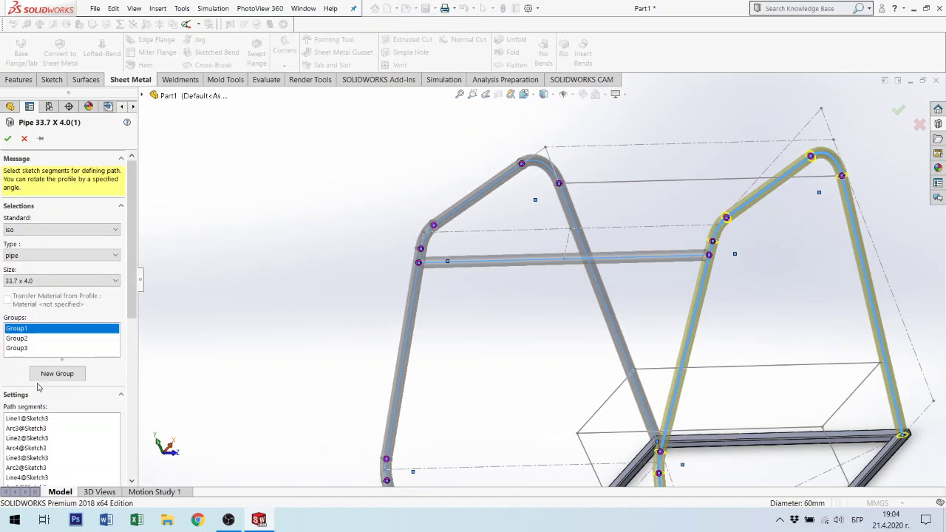
scroll(570, 325, up, 2)
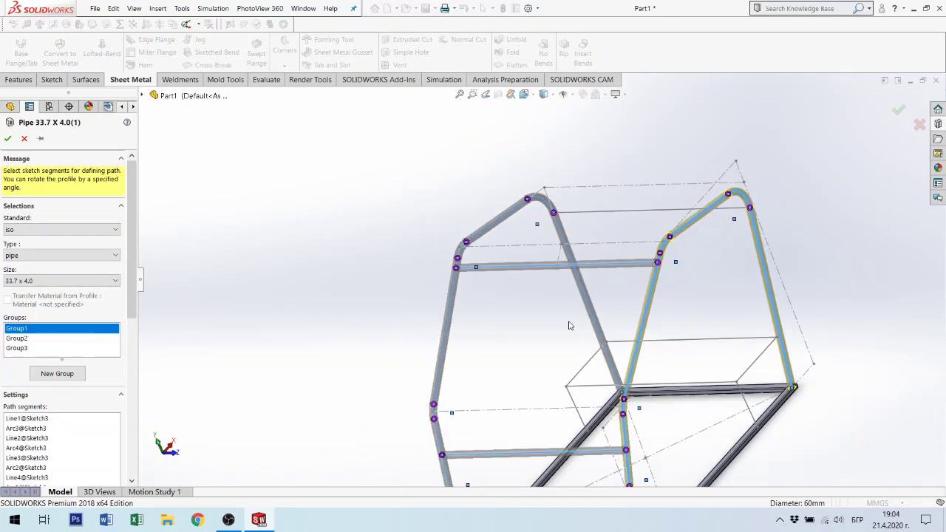
click(25, 330)
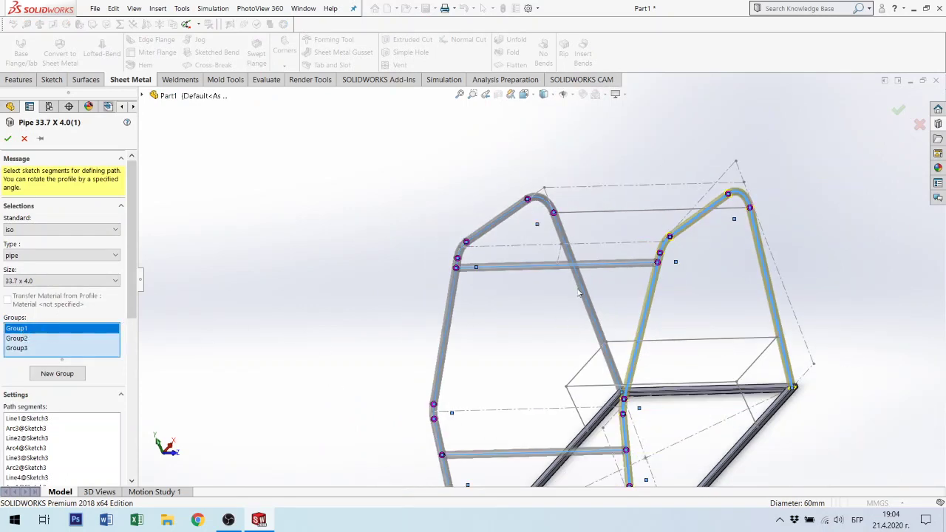
click(37, 339)
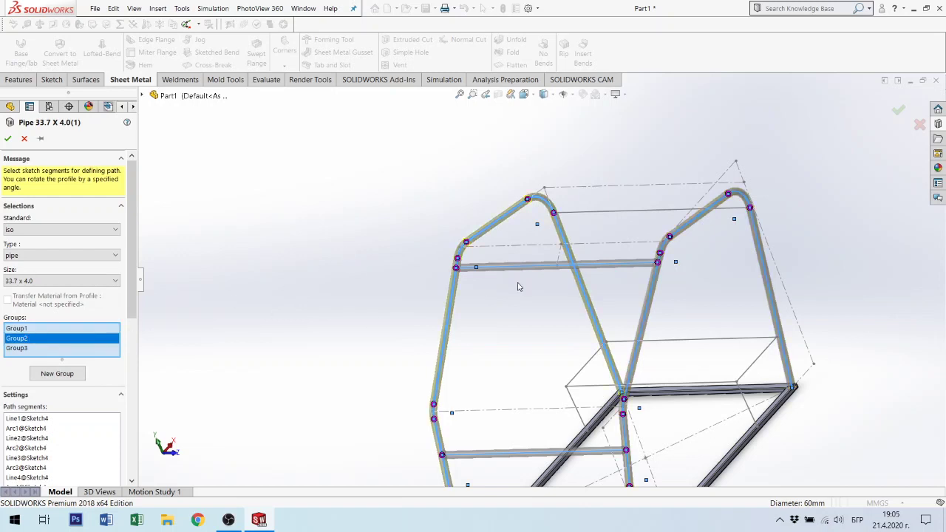
click(26, 351)
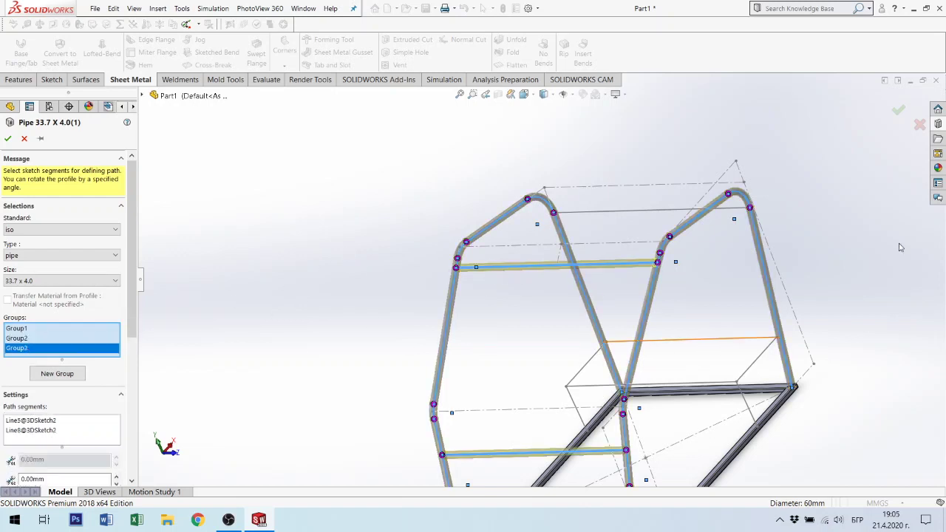
click(732, 342)
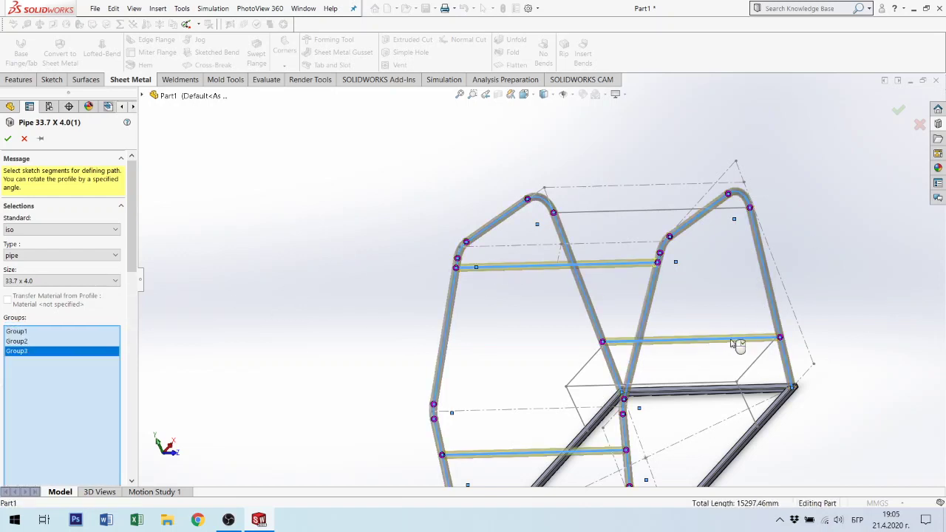
scroll(487, 363, up, 2)
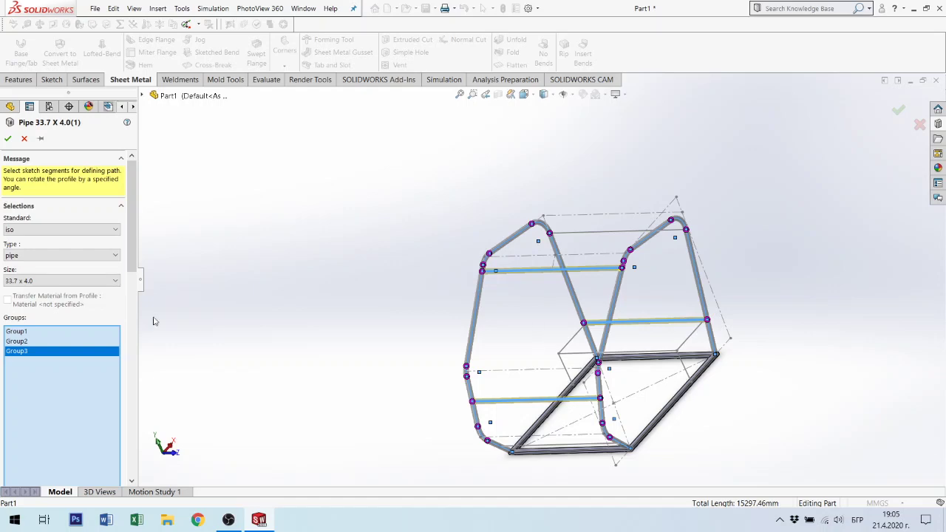
click(8, 138)
Orbit to the lower bracing and start a 35 x 35 x 5 angle-iron structural member from Weldments.
scroll(702, 342, down, 5)
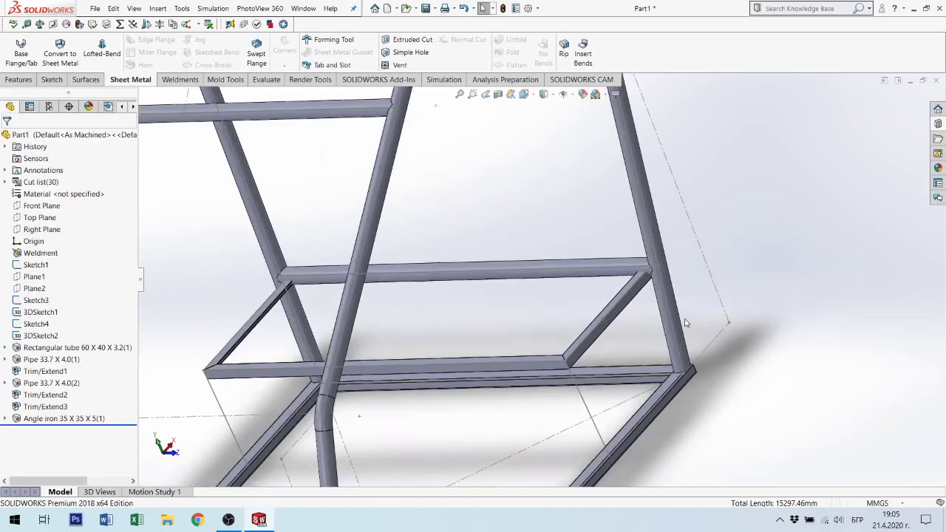
scroll(702, 342, down, 3)
mouse_move(703, 343)
middle_down()
mouse_move(566, 272)
mouse_move(570, 290)
mouse_move(604, 286)
middle_up()
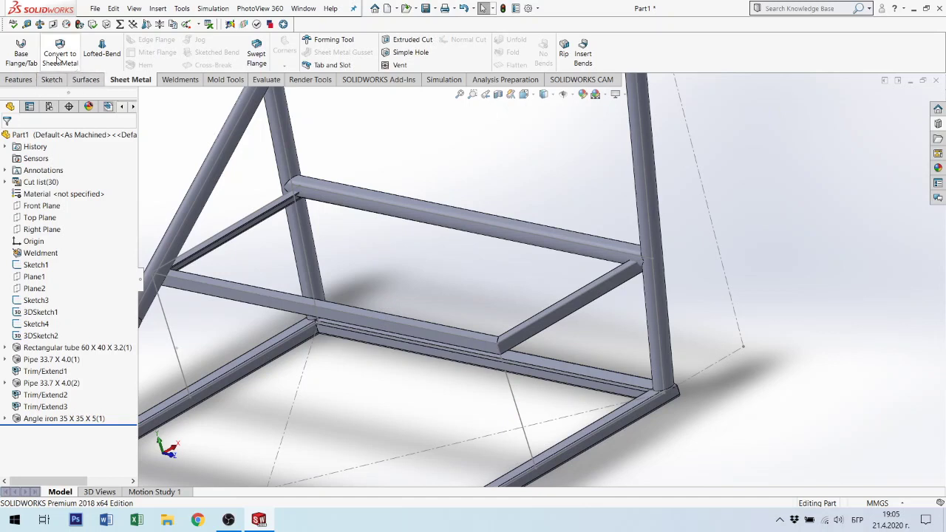
click(179, 80)
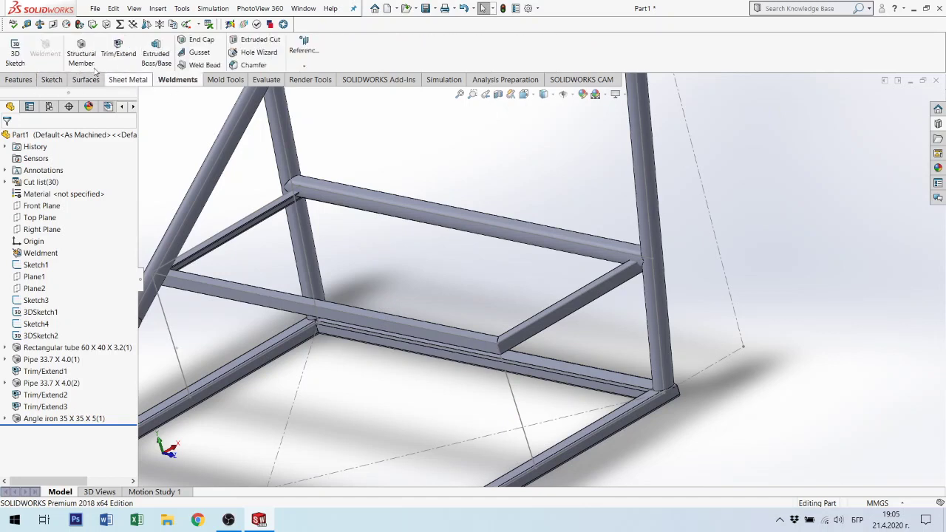
click(80, 52)
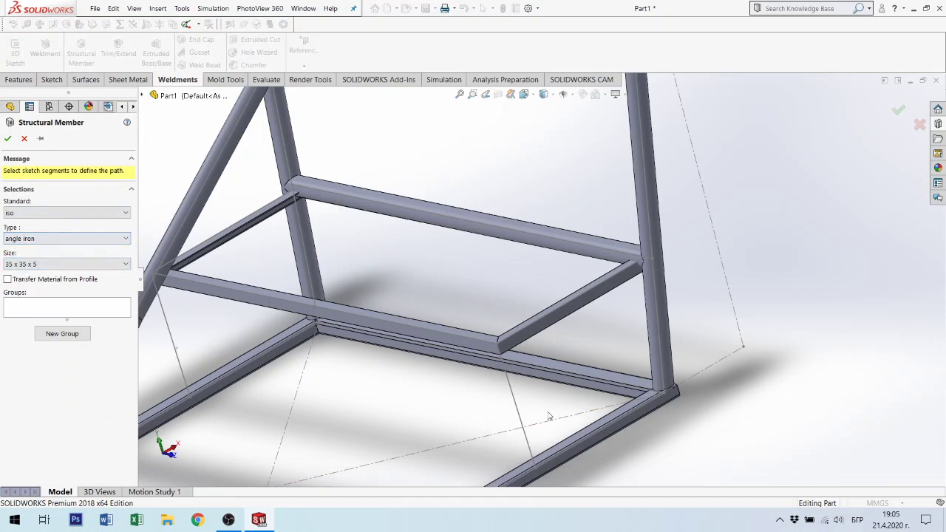
Try the sloping brace lines as paths, leaving Line21 of 3DSketch2 as the path.
click(512, 385)
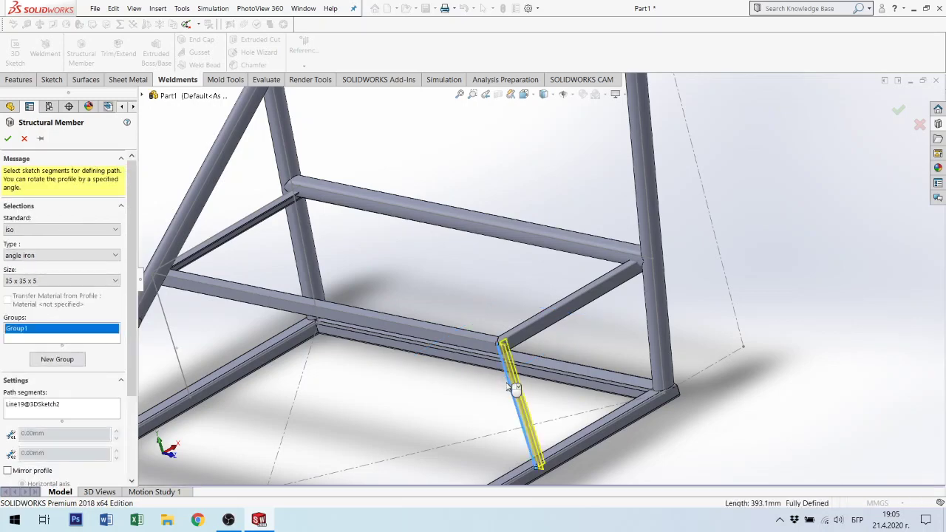
scroll(298, 314, up, 3)
scroll(355, 300, down, 3)
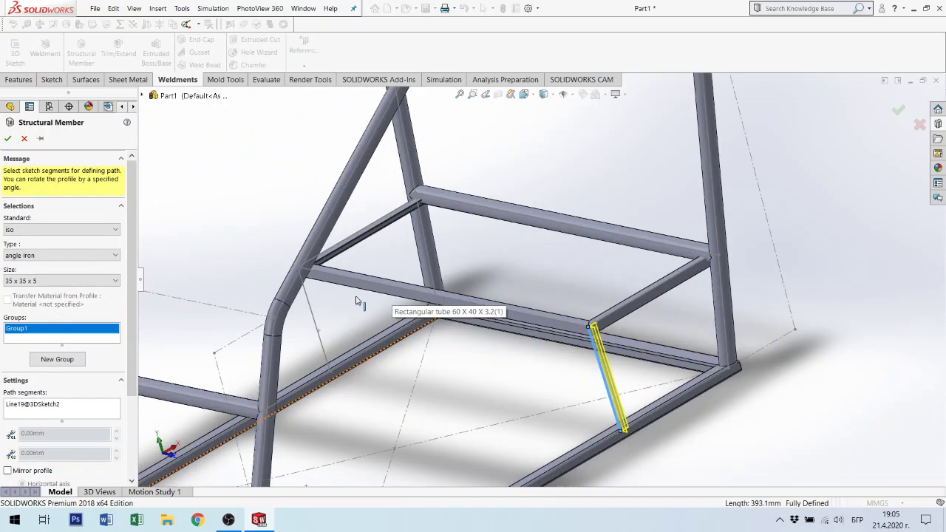
click(314, 320)
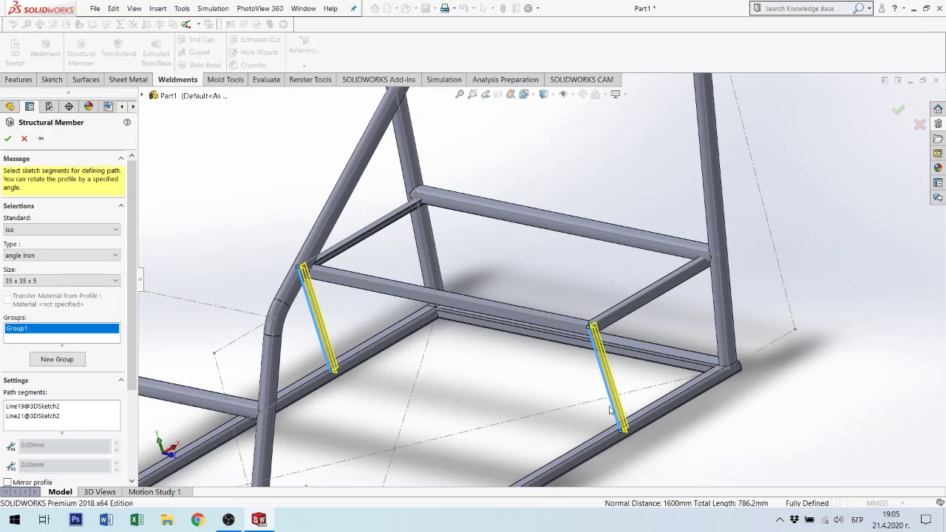
click(600, 358)
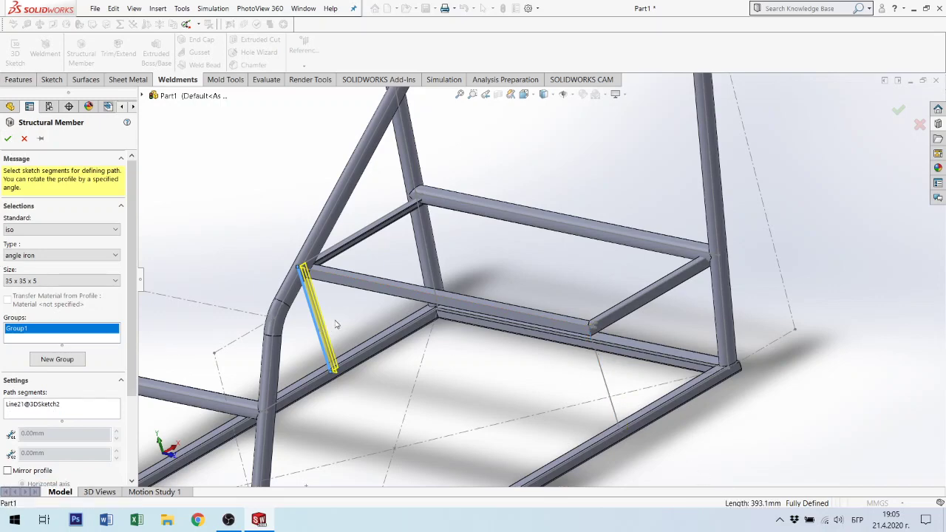
Orbit around the rail corner to inspect the short upright brace preview.
scroll(335, 324, down, 2)
scroll(362, 314, down, 2)
scroll(399, 296, down, 2)
scroll(431, 286, down, 2)
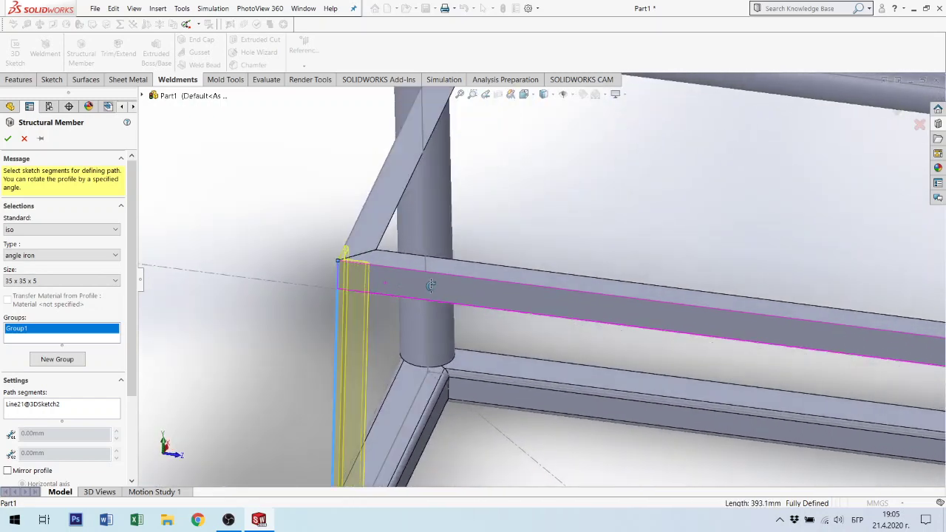
middle_drag(431, 285, 222, 236)
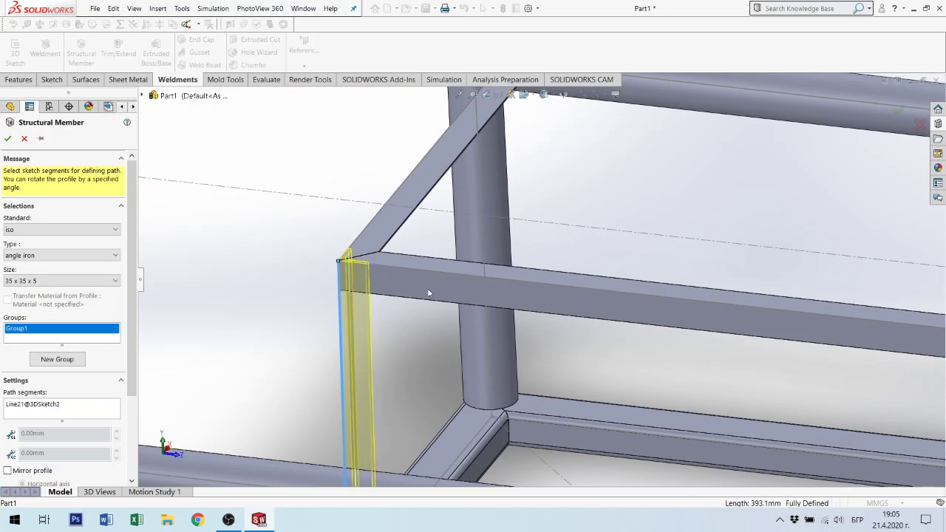
scroll(428, 293, up, 2)
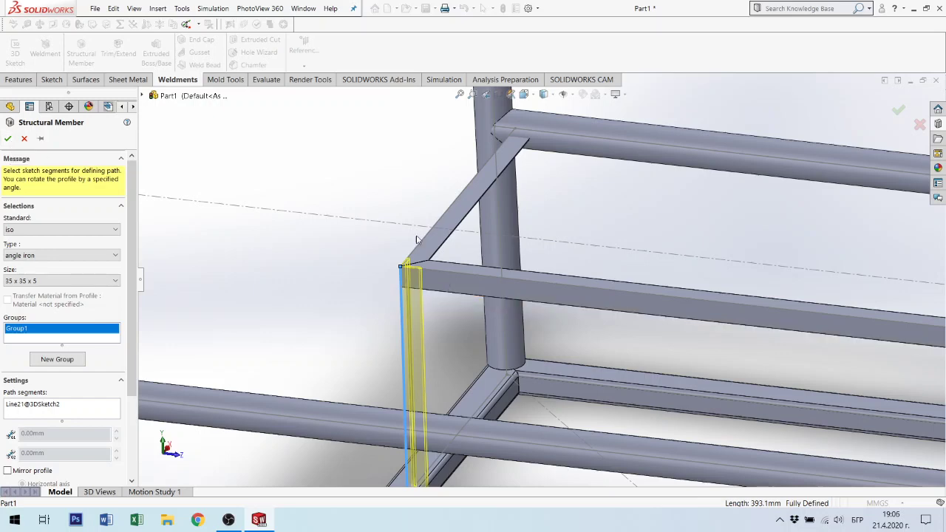
middle_drag(467, 238, 453, 256)
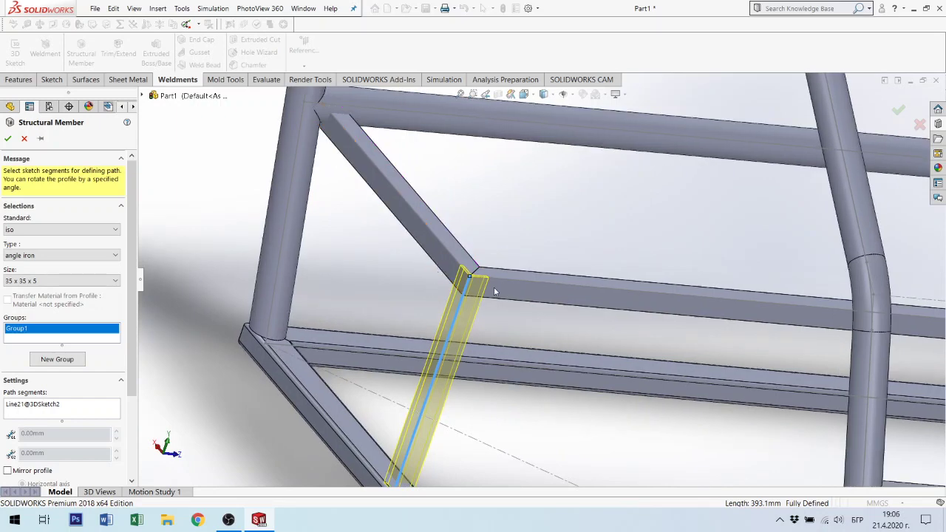
mouse_move(390, 288)
middle_down()
mouse_move(528, 323)
mouse_move(543, 283)
middle_up()
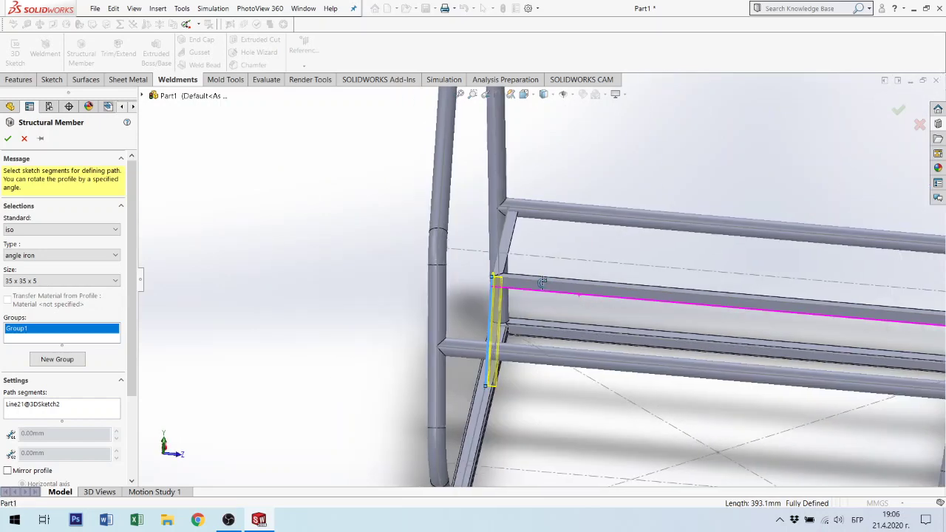
scroll(550, 312, up, 3)
scroll(550, 313, down, 3)
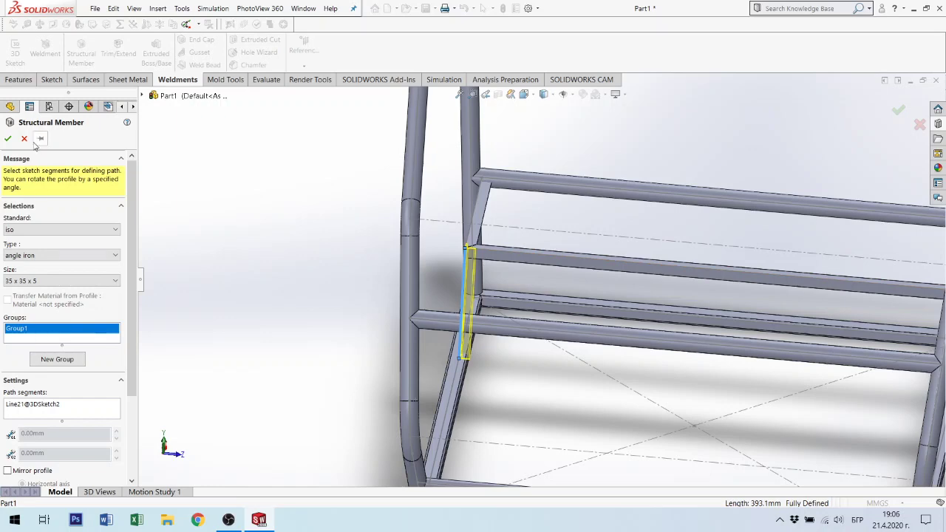
Accept the second angle-iron brace, Angle iron 35 X 35 X 5(2).
click(7, 142)
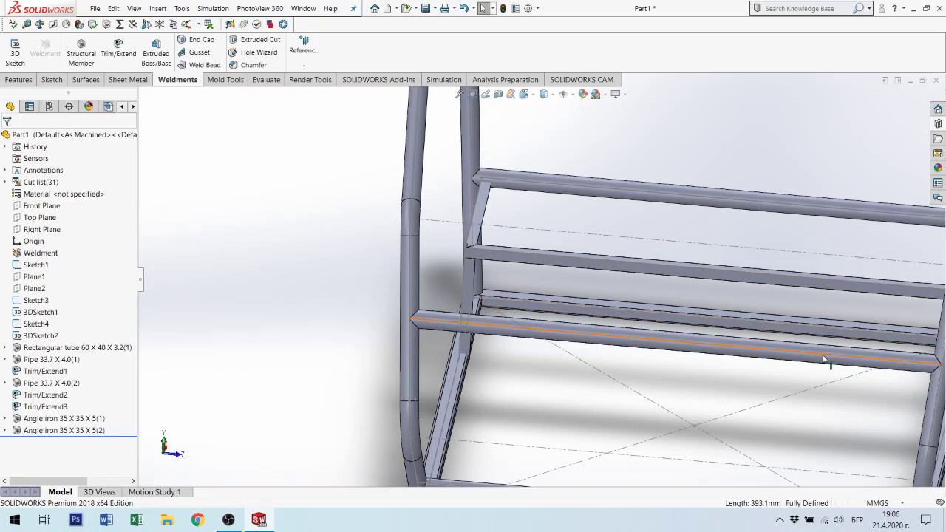
scroll(828, 362, up, 2)
scroll(839, 340, down, 3)
scroll(796, 310, down, 3)
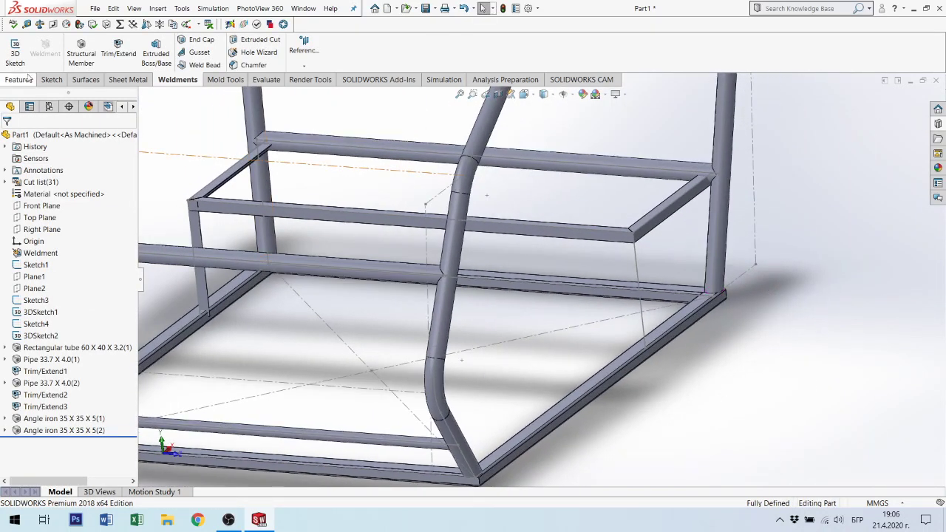
Start another angle-iron member on the other vertical line, Line19.
click(81, 52)
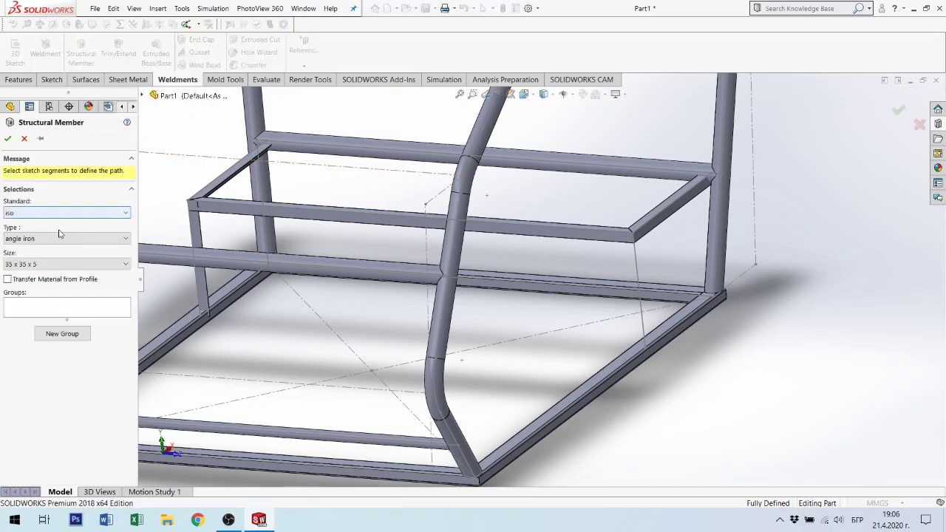
click(637, 264)
scroll(630, 237, down, 2)
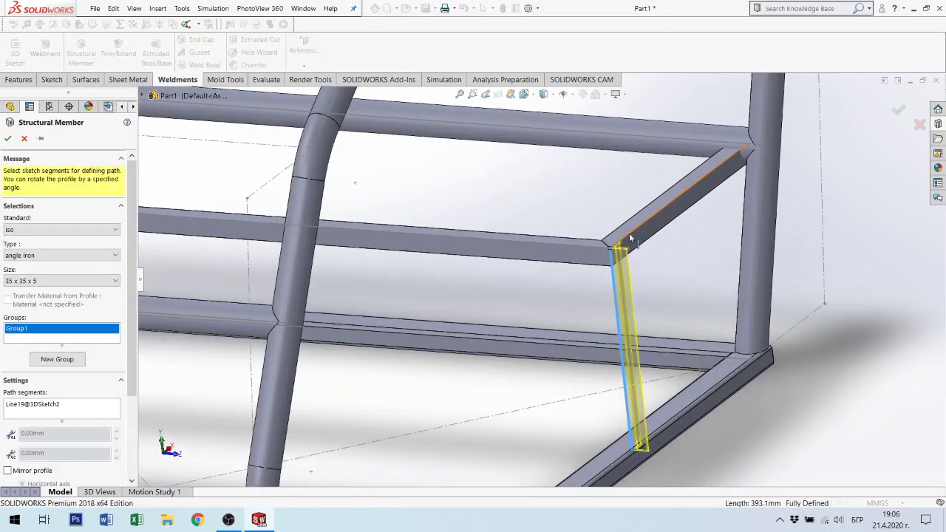
middle_drag(629, 232, 600, 296)
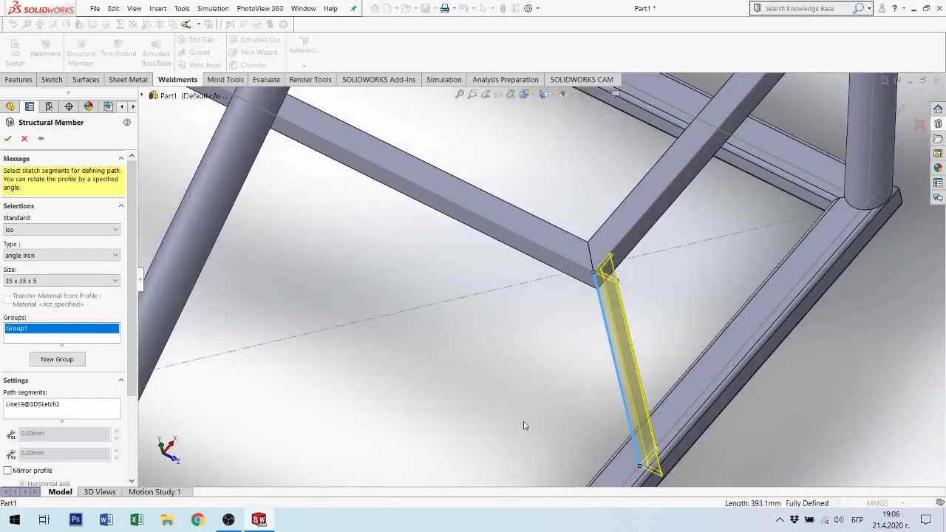
scroll(641, 404, up, 3)
mouse_move(640, 375)
middle_down()
mouse_move(612, 271)
mouse_move(587, 266)
mouse_move(599, 313)
middle_up()
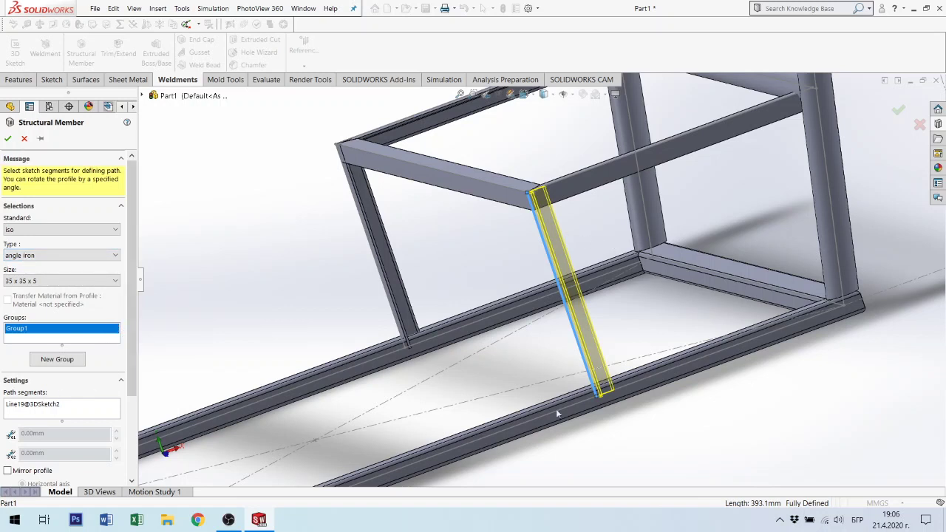
scroll(89, 399, down, 2)
scroll(74, 444, down, 1)
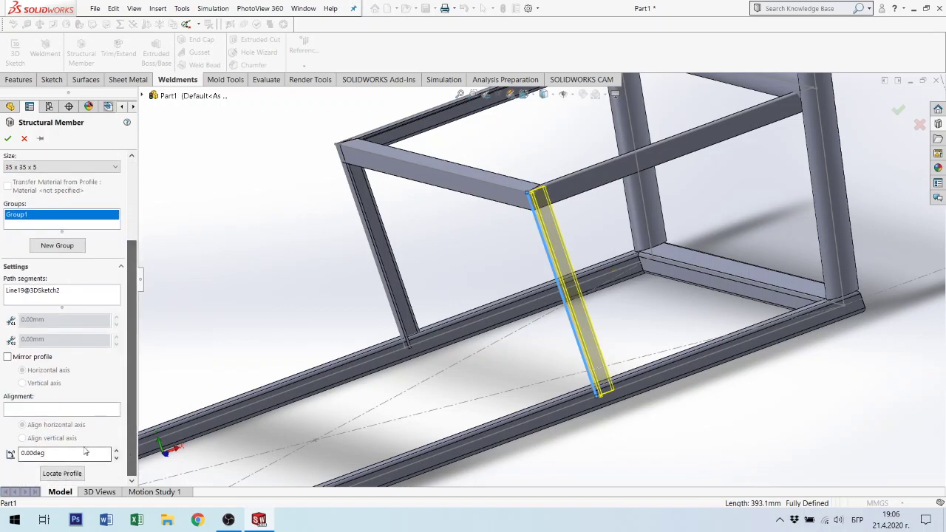
Rotate its profile 270° and accept the third angle-iron brace.
drag(70, 455, 1, 453)
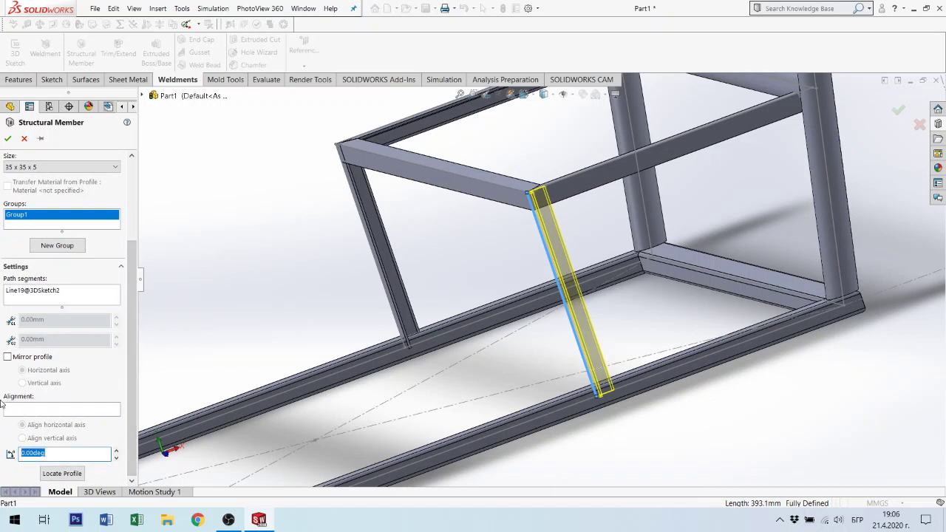
text(90)
text(-90)
key(Return)
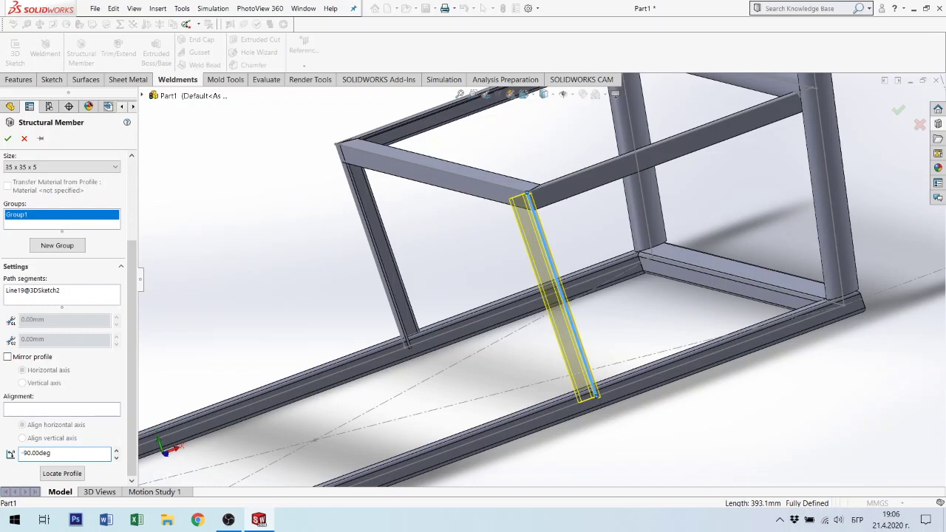
key(Return)
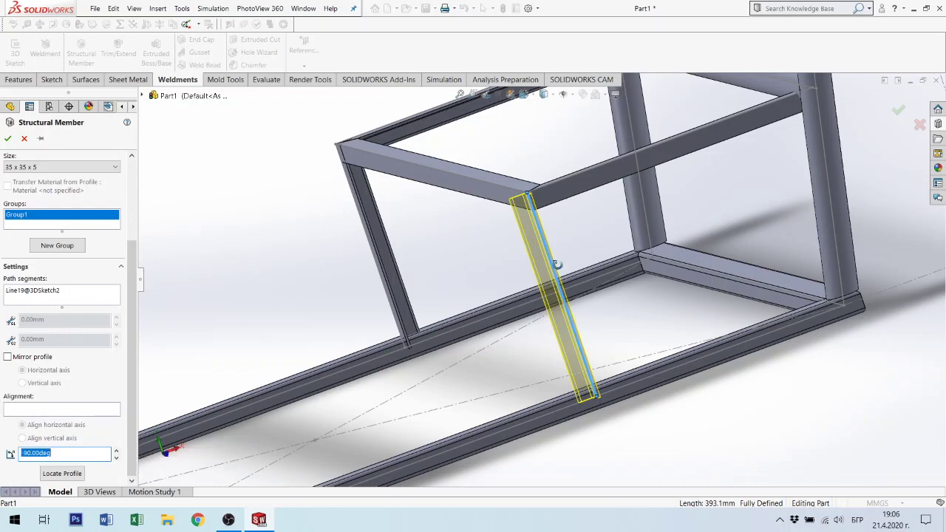
middle_drag(553, 264, 686, 456)
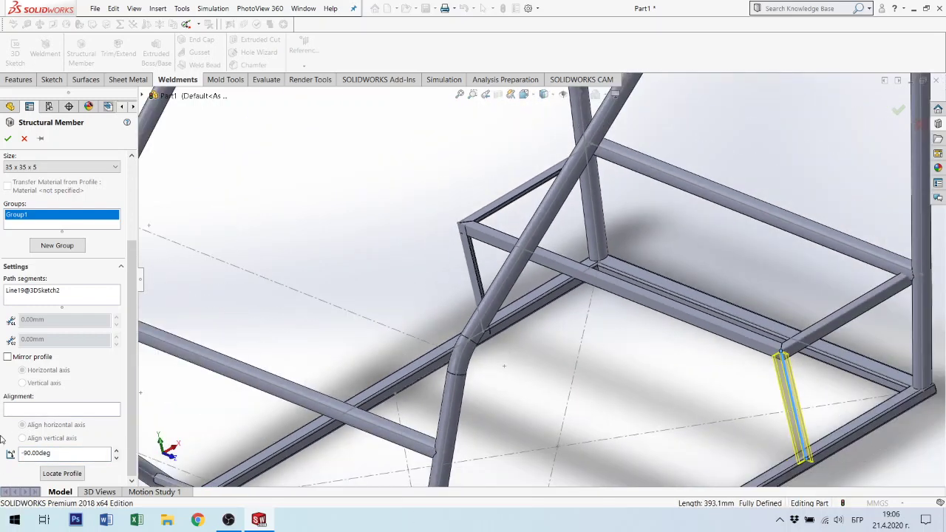
key(Return)
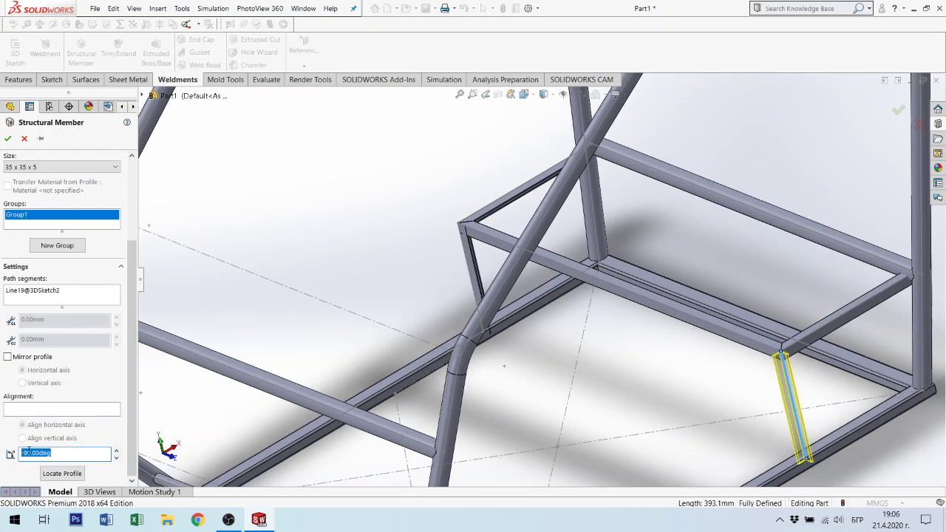
text(270)
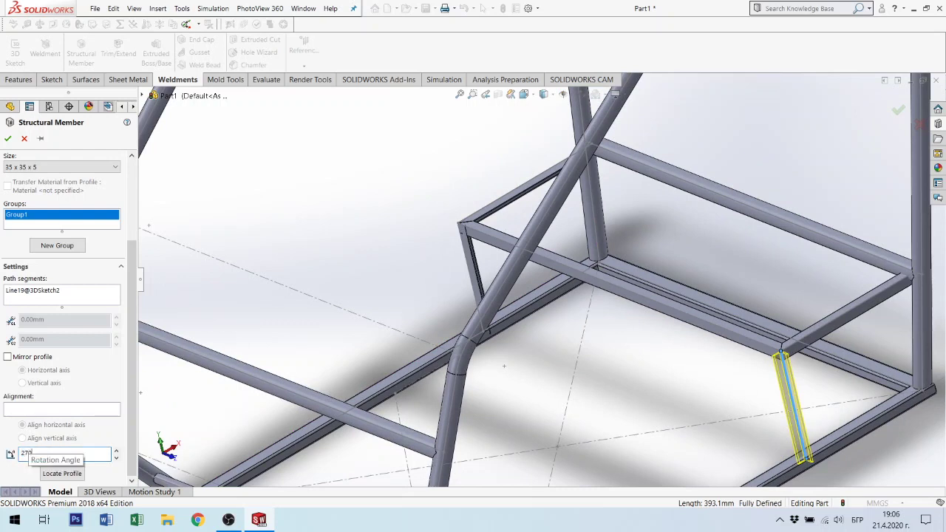
key(Return)
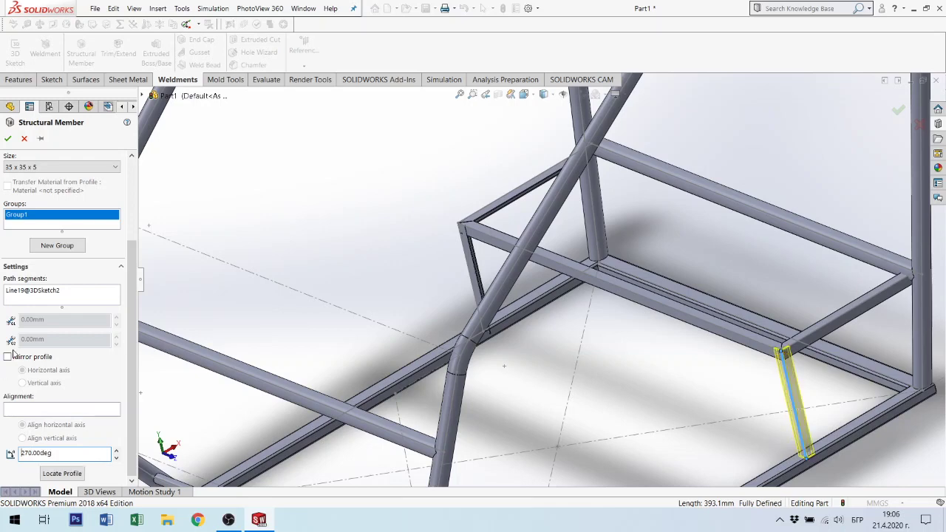
click(7, 138)
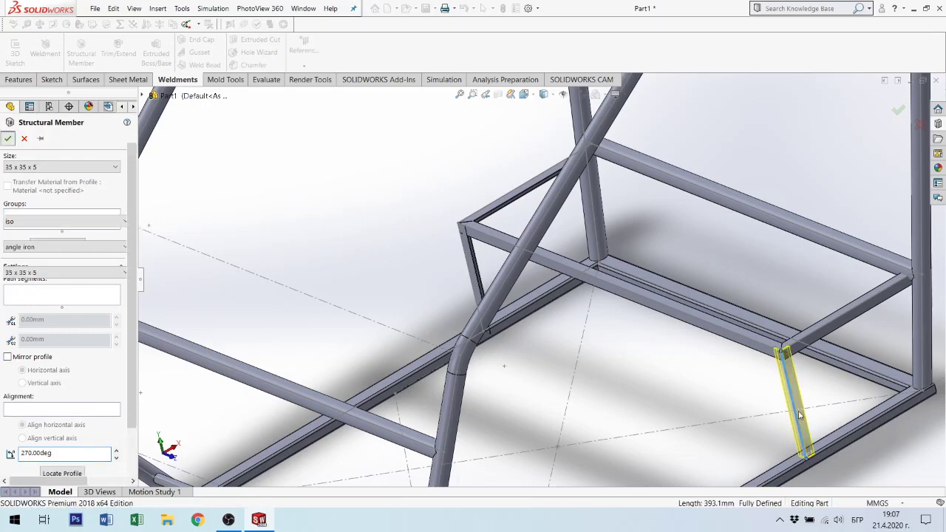
key(f)
middle_drag(798, 415, 644, 340)
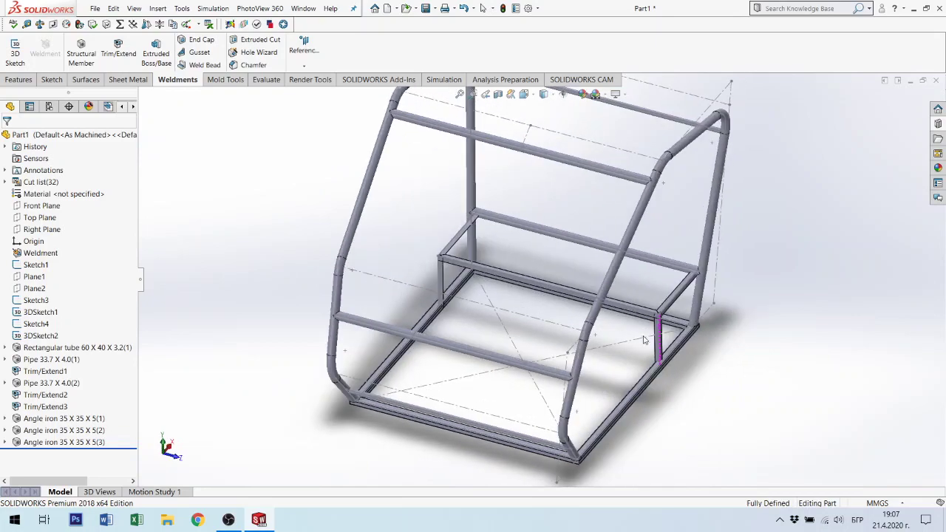
Expand Angle iron 35 X 35 X 5(1) in the tree and edit its Sketch15.
scroll(644, 340, down, 2)
scroll(632, 336, down, 2)
scroll(617, 331, down, 2)
scroll(609, 328, down, 2)
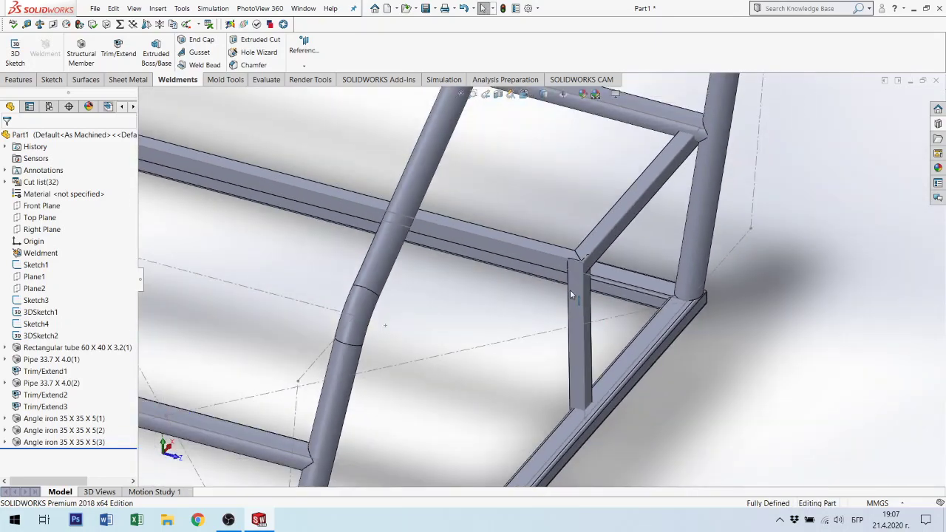
scroll(570, 294, up, 3)
scroll(615, 419, up, 2)
scroll(599, 261, down, 2)
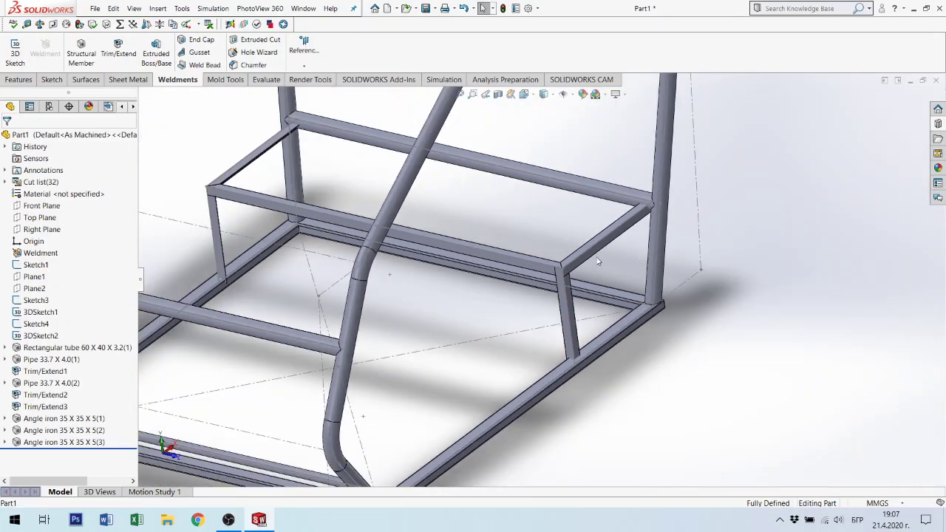
scroll(572, 267, down, 3)
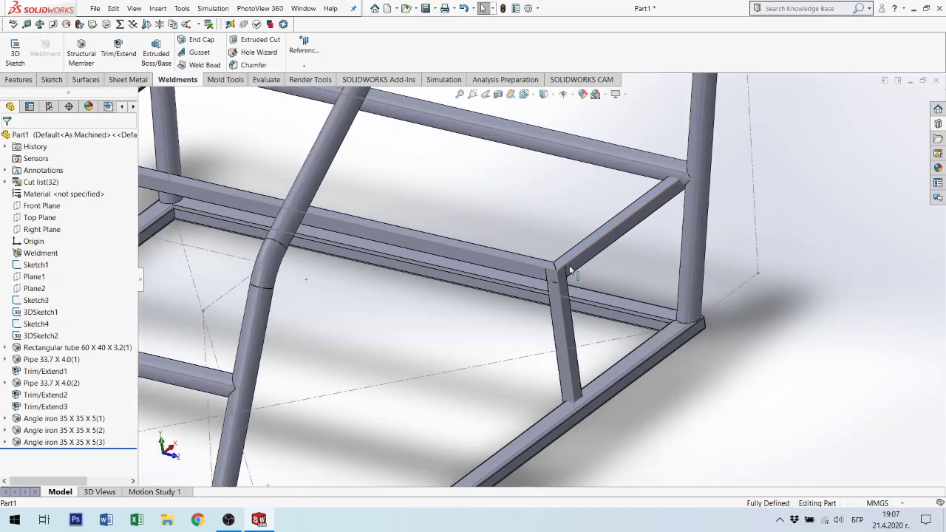
scroll(574, 259, down, 2)
click(576, 257)
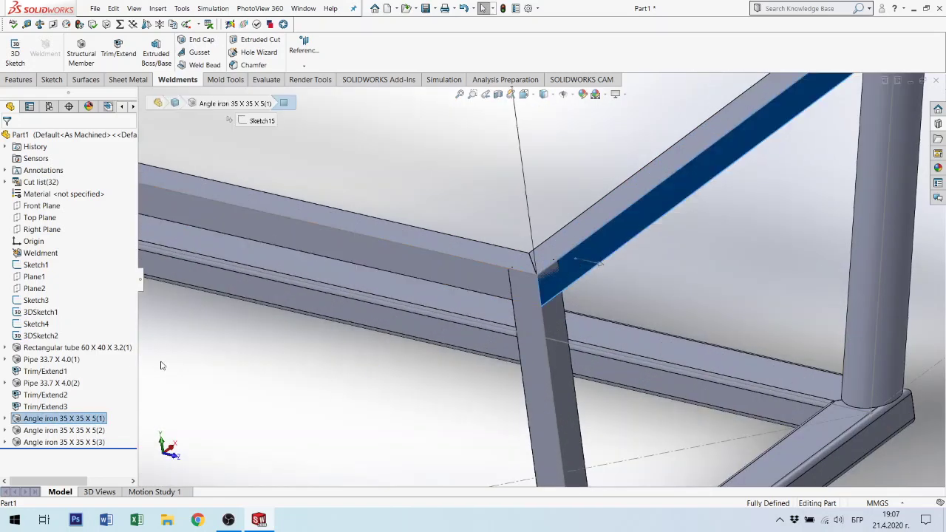
click(5, 418)
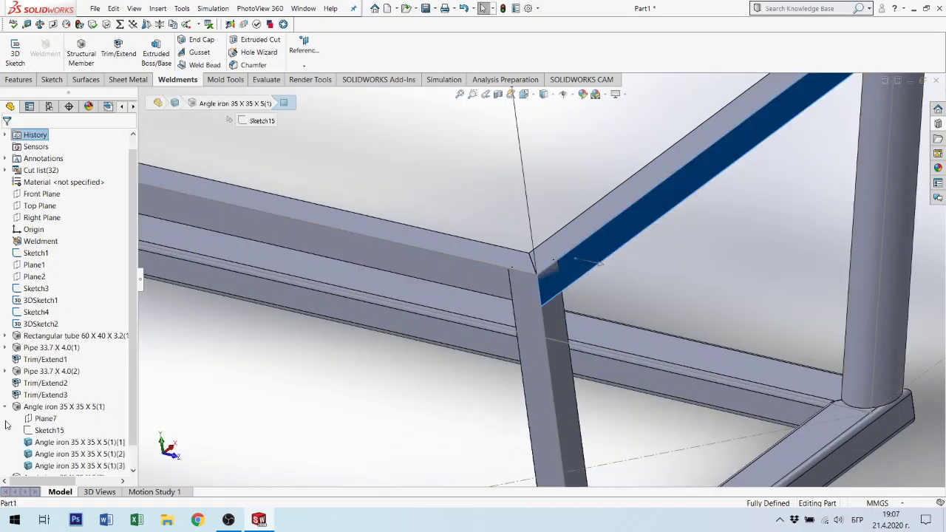
click(64, 406)
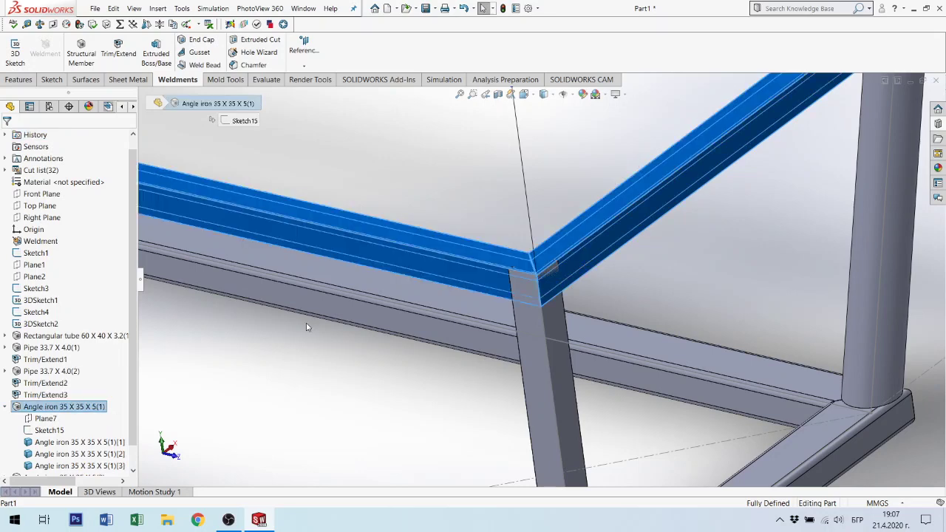
mouse_move(761, 203)
middle_down()
mouse_move(714, 198)
mouse_move(593, 212)
middle_up()
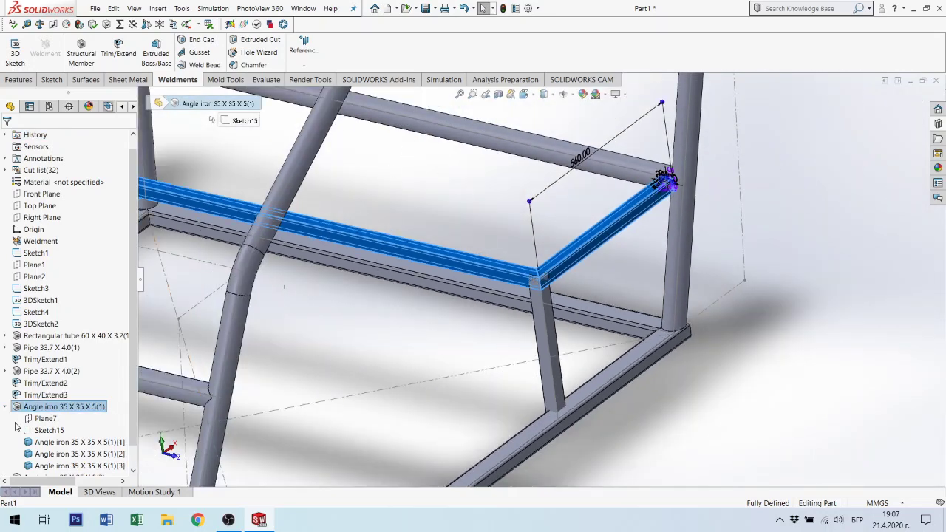
click(49, 430)
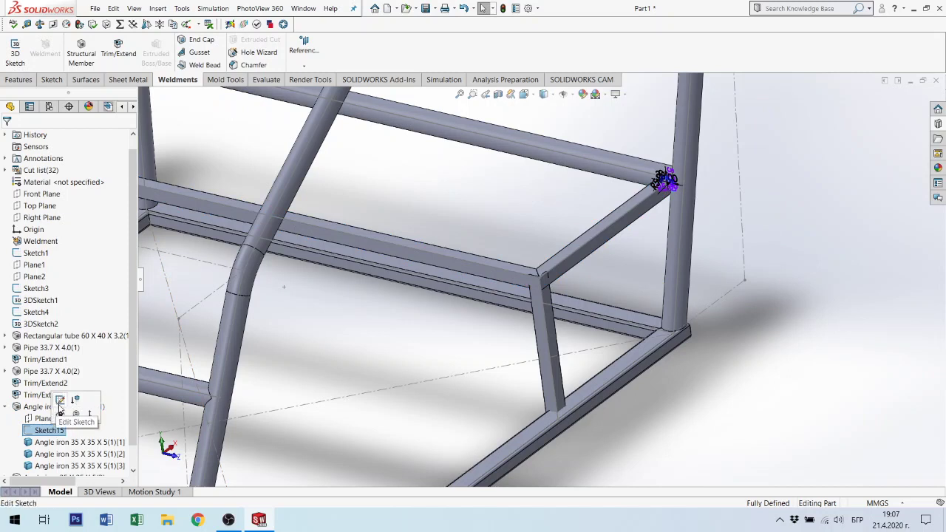
click(61, 401)
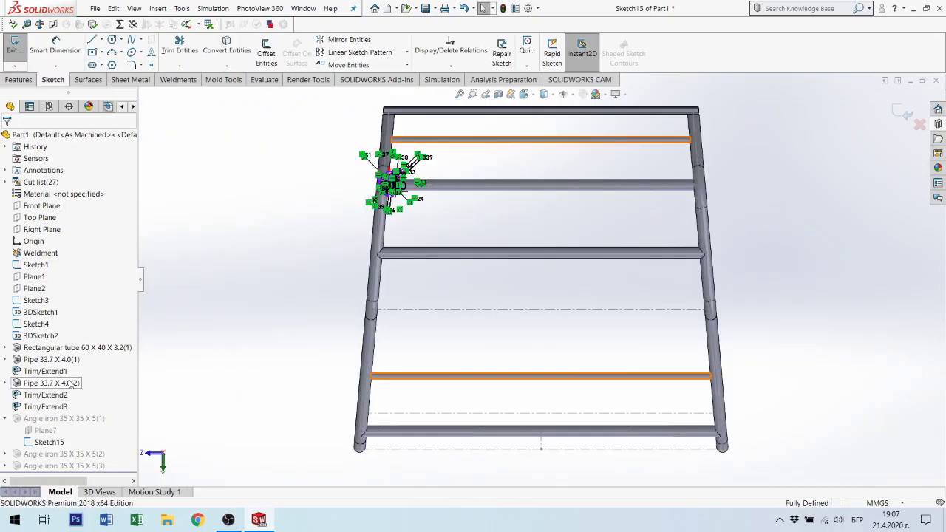
Delete the coincident relation at the angle-iron profile's bottom-left corner.
scroll(419, 194, down, 2)
scroll(377, 204, down, 2)
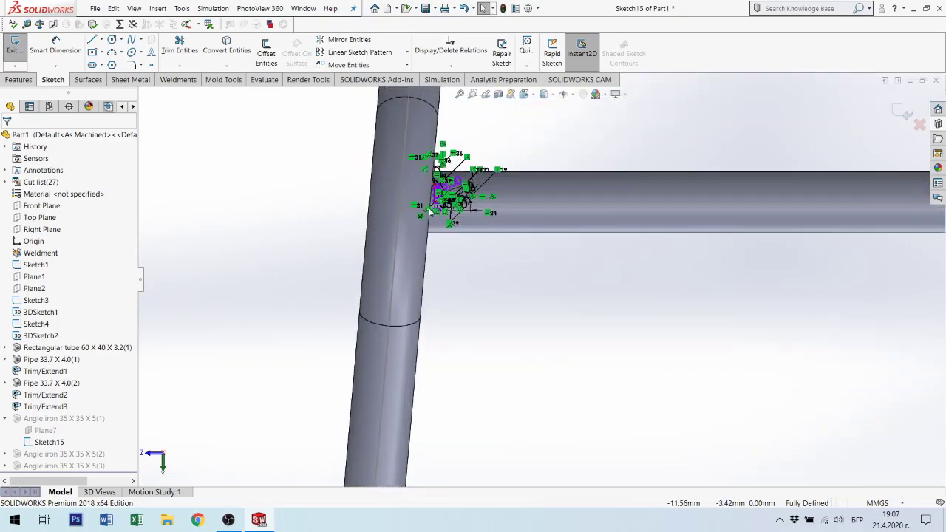
scroll(446, 201, down, 2)
scroll(473, 211, down, 2)
scroll(484, 217, up, 2)
scroll(517, 229, up, 1)
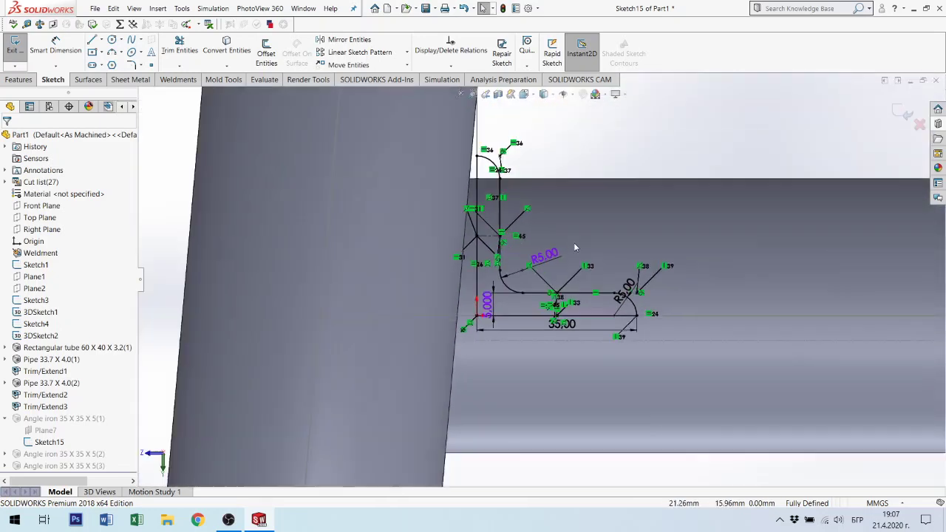
scroll(574, 243, up, 1)
scroll(606, 251, up, 1)
scroll(662, 314, up, 1)
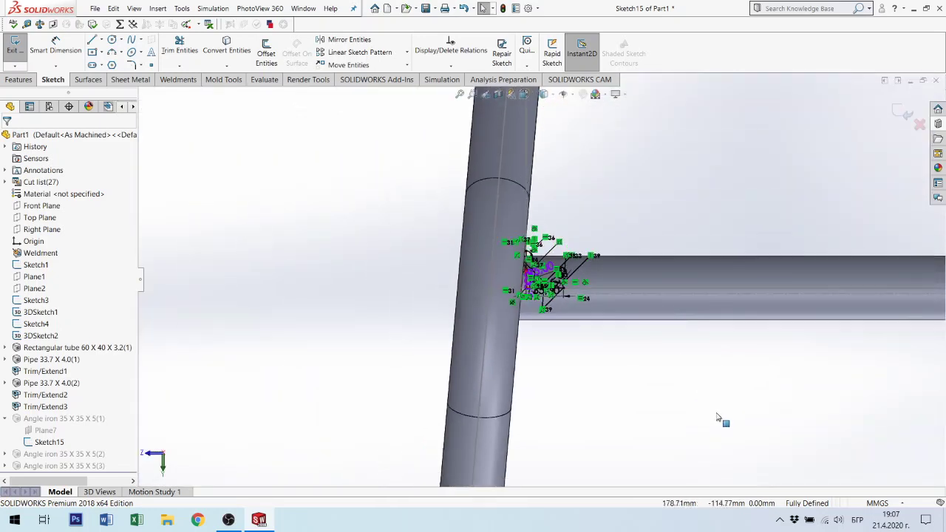
scroll(721, 418, up, 2)
scroll(687, 414, up, 1)
scroll(658, 465, up, 2)
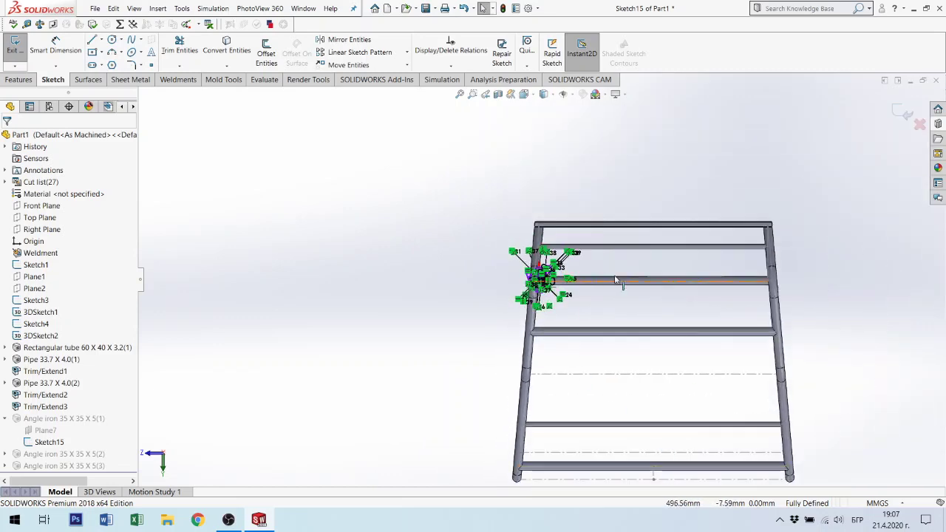
scroll(615, 280, down, 2)
scroll(414, 296, down, 2)
scroll(384, 325, down, 2)
scroll(376, 323, down, 2)
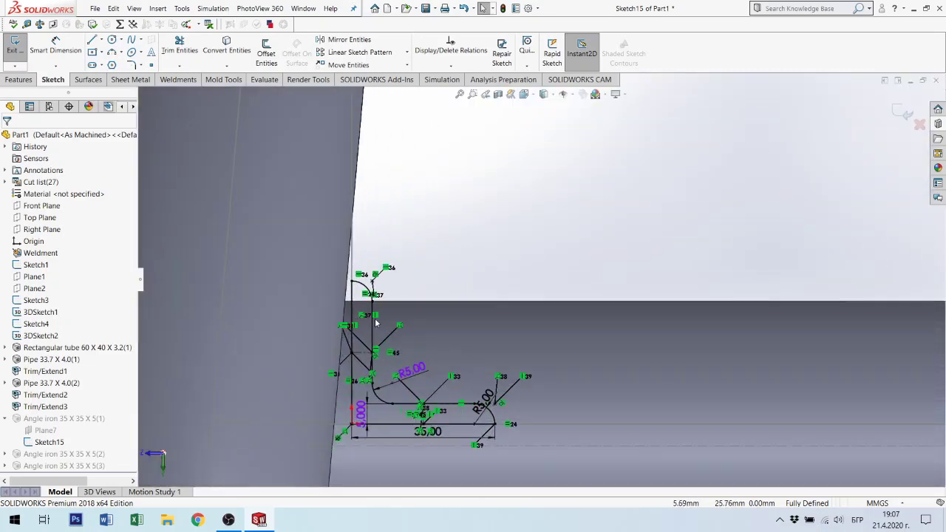
scroll(376, 323, down, 1)
scroll(473, 347, down, 2)
scroll(554, 307, down, 2)
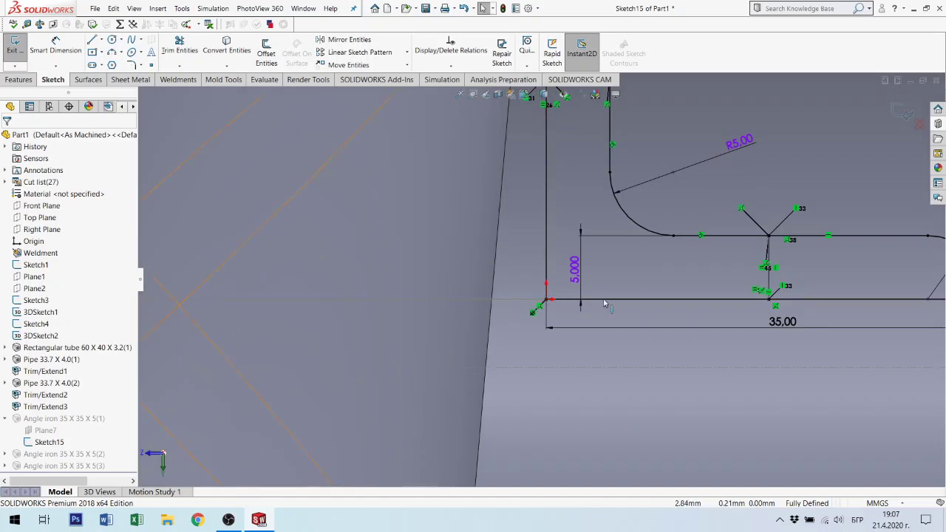
scroll(604, 303, up, 2)
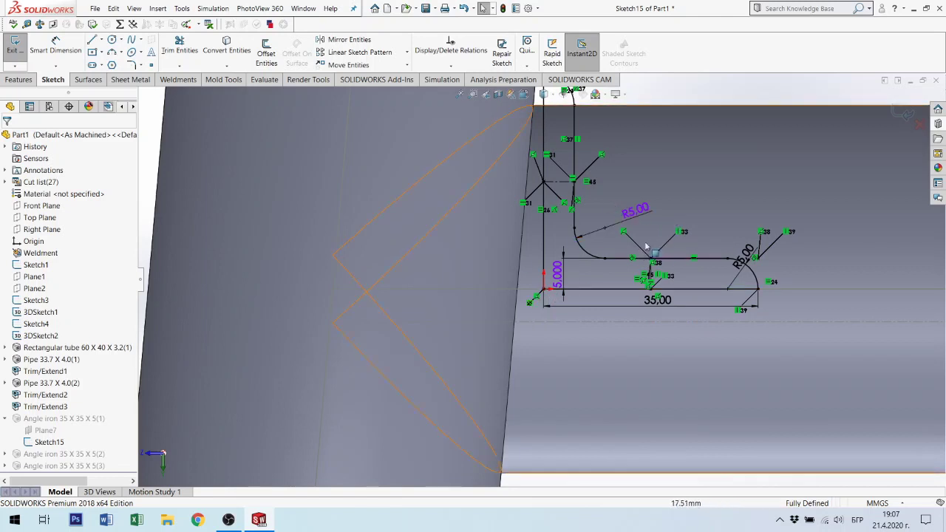
click(531, 300)
key(Delete)
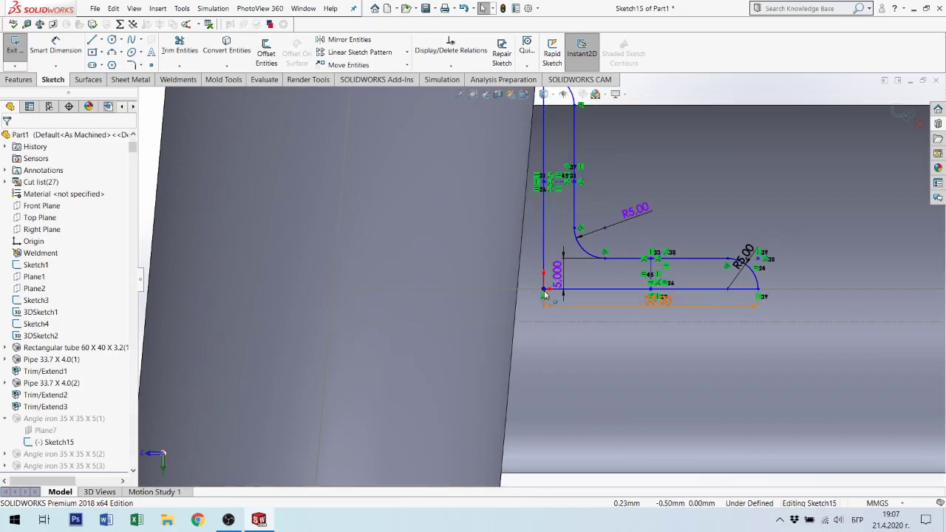
Drag the freed corner point down-right on the pipe and rebuild the frame.
drag(544, 294, 602, 443)
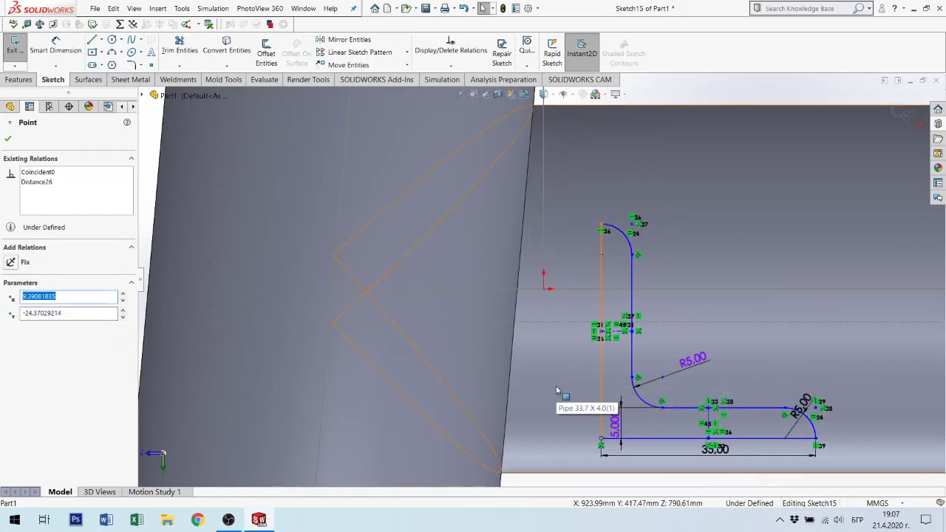
scroll(667, 328, up, 3)
scroll(634, 317, up, 1)
scroll(634, 297, up, 2)
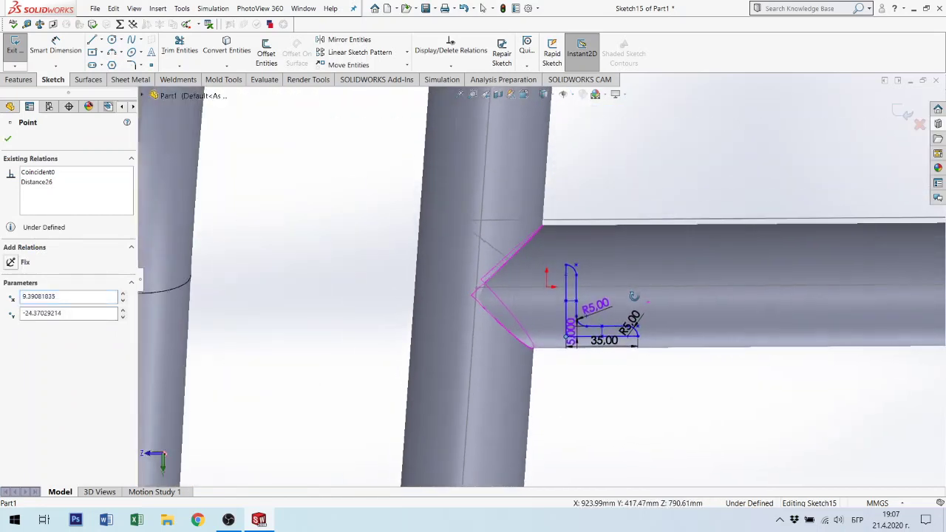
click(803, 162)
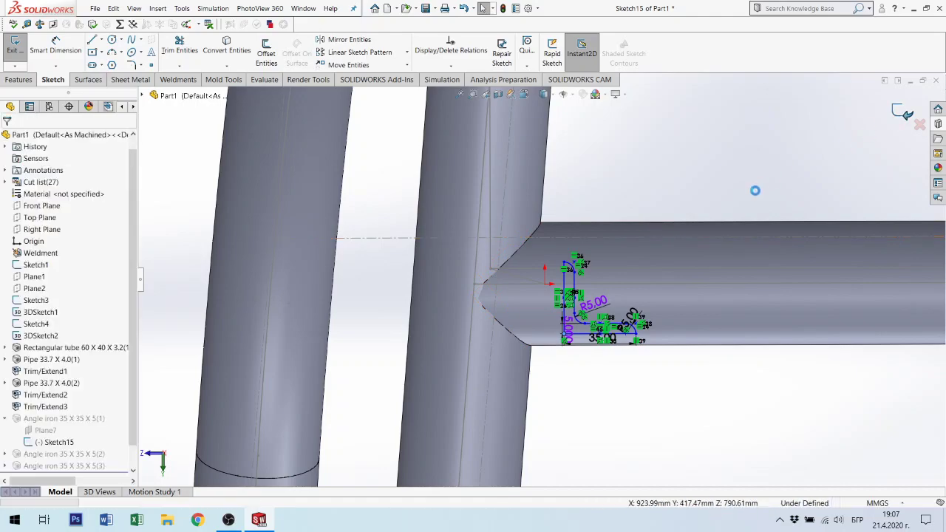
mouse_move(682, 382)
middle_down()
mouse_move(587, 287)
mouse_move(574, 168)
mouse_move(598, 395)
mouse_move(538, 246)
mouse_move(632, 287)
middle_up()
scroll(574, 168, up, 3)
scroll(632, 286, down, 2)
scroll(535, 230, down, 3)
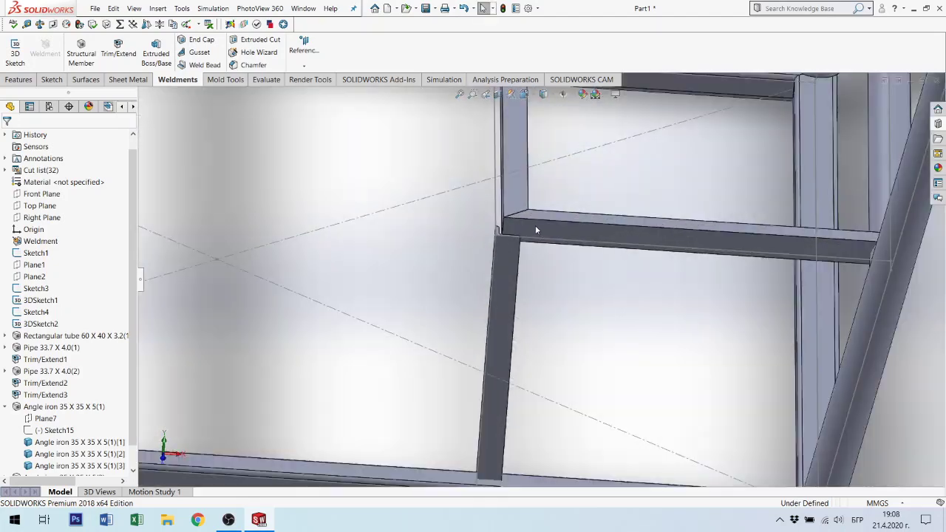
mouse_move(535, 230)
middle_down()
mouse_move(444, 245)
mouse_move(488, 279)
mouse_move(536, 226)
mouse_move(517, 212)
mouse_move(522, 203)
mouse_move(517, 212)
mouse_move(581, 224)
mouse_move(560, 247)
mouse_move(558, 225)
mouse_move(567, 250)
mouse_move(589, 222)
middle_up()
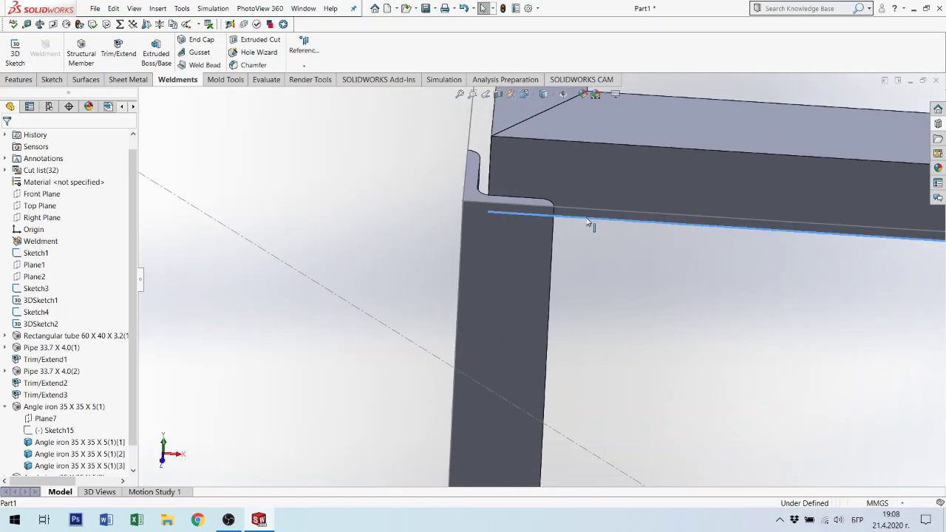
click(587, 222)
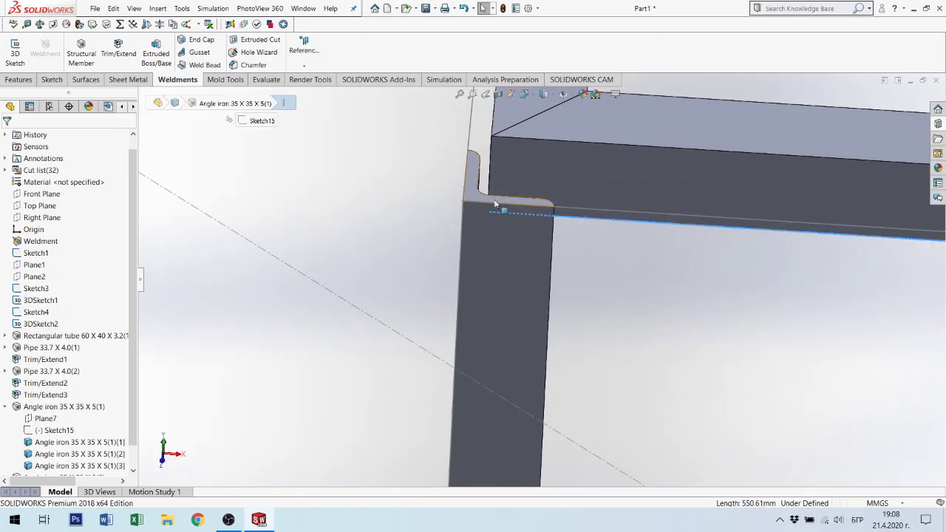
click(463, 193)
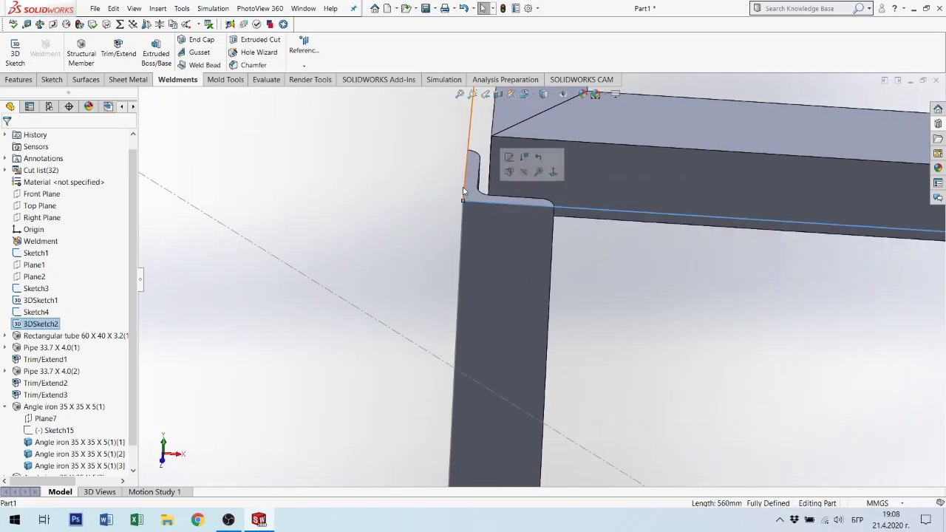
scroll(609, 248, up, 2)
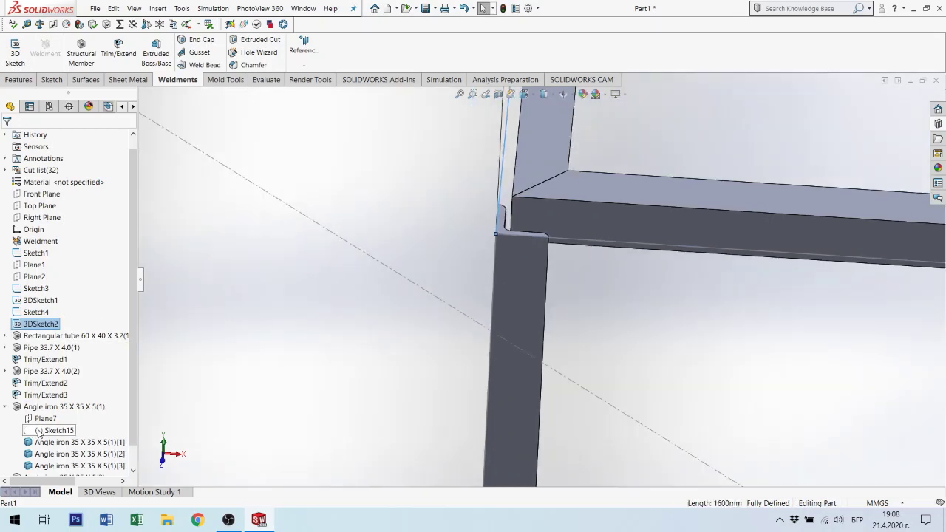
click(41, 432)
Edit Sketch15, moving the top-left corner down-left and the 35.00 width dimension lower.
click(56, 400)
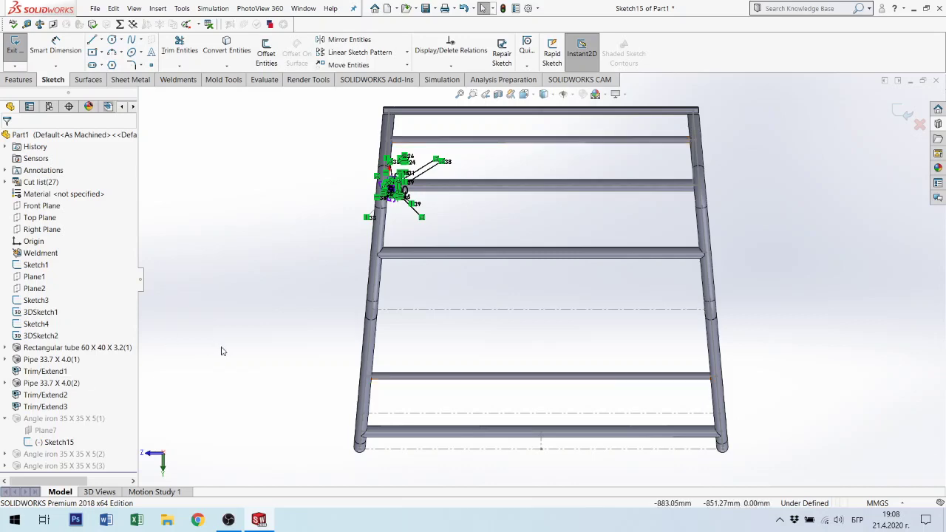
scroll(395, 263, down, 2)
scroll(332, 185, down, 3)
scroll(353, 184, down, 3)
scroll(352, 183, down, 2)
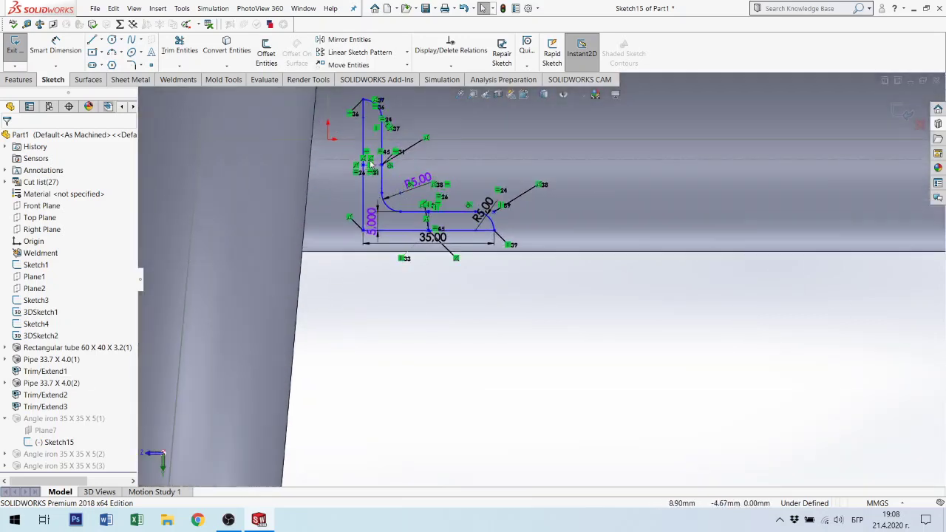
scroll(414, 192, down, 2)
scroll(487, 198, up, 3)
scroll(487, 198, down, 2)
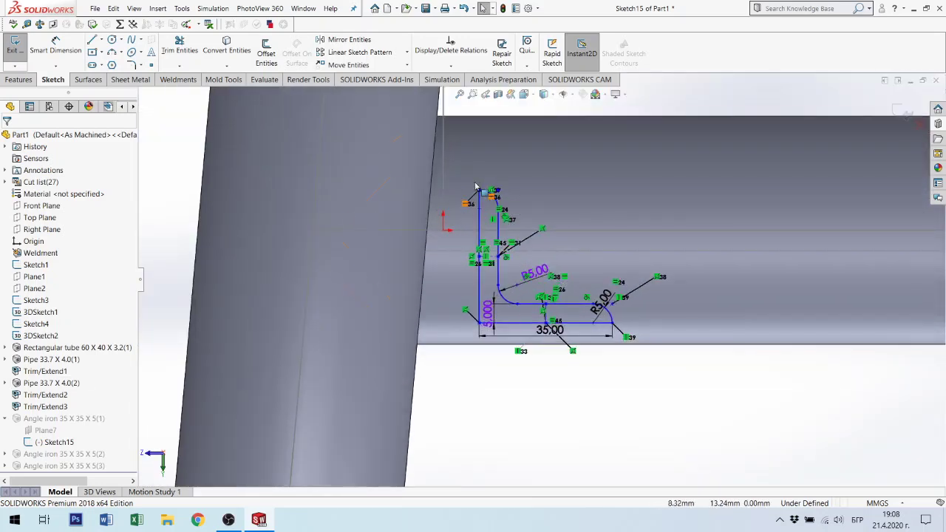
mouse_move(480, 191)
mouse_down()
mouse_move(448, 243)
mouse_move(444, 230)
mouse_up()
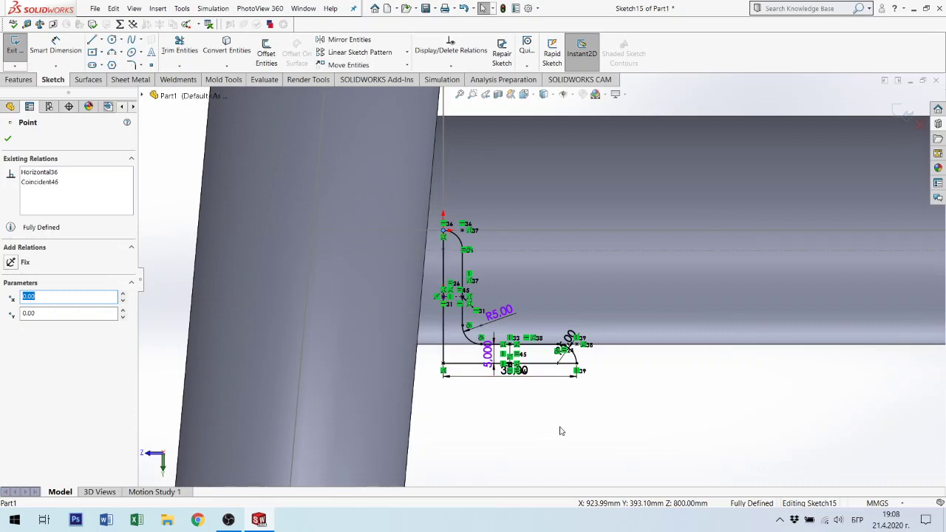
drag(534, 391, 596, 420)
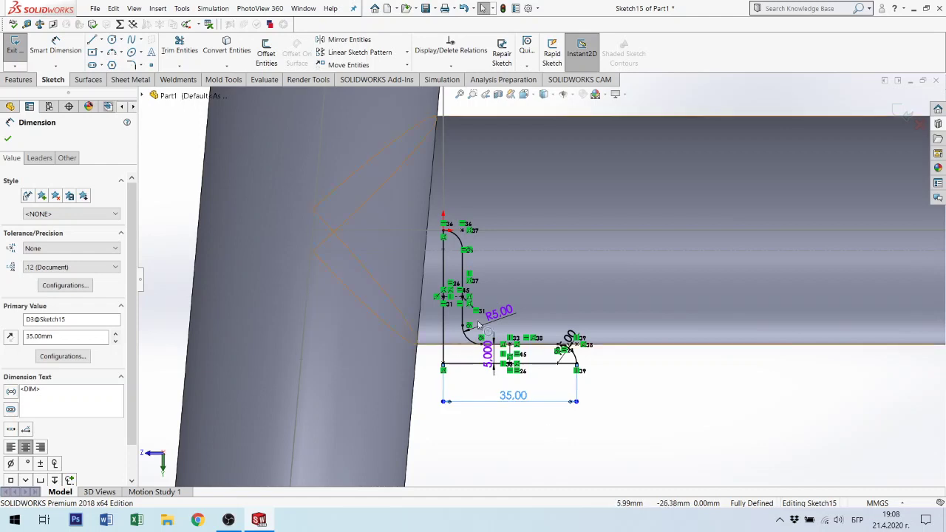
Change the 5.00 thickness and R5.00 inner radius to 4 mm and rebuild the braces.
double_click(493, 357)
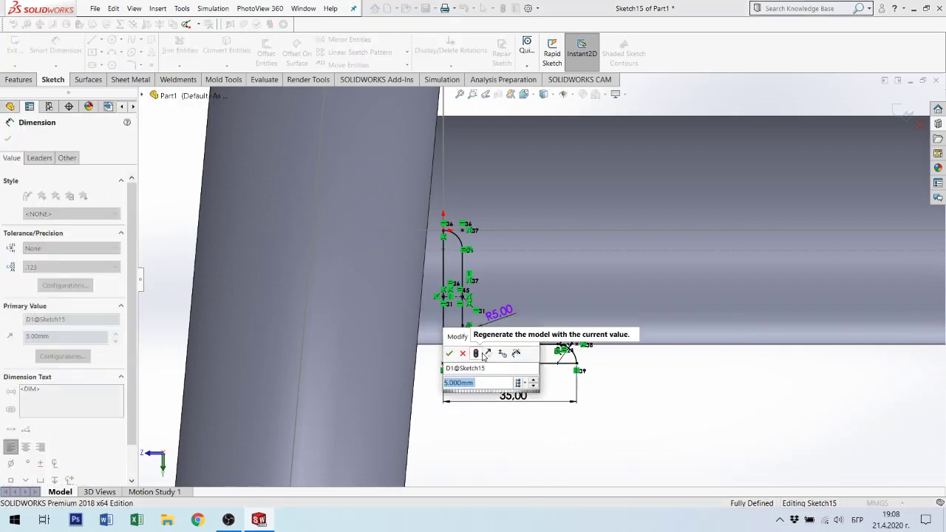
text(4)
key(Return)
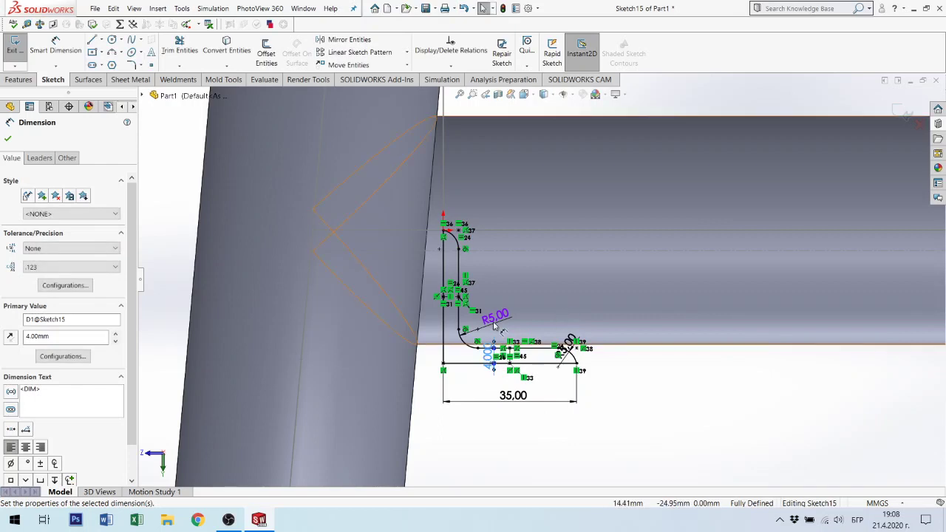
double_click(495, 321)
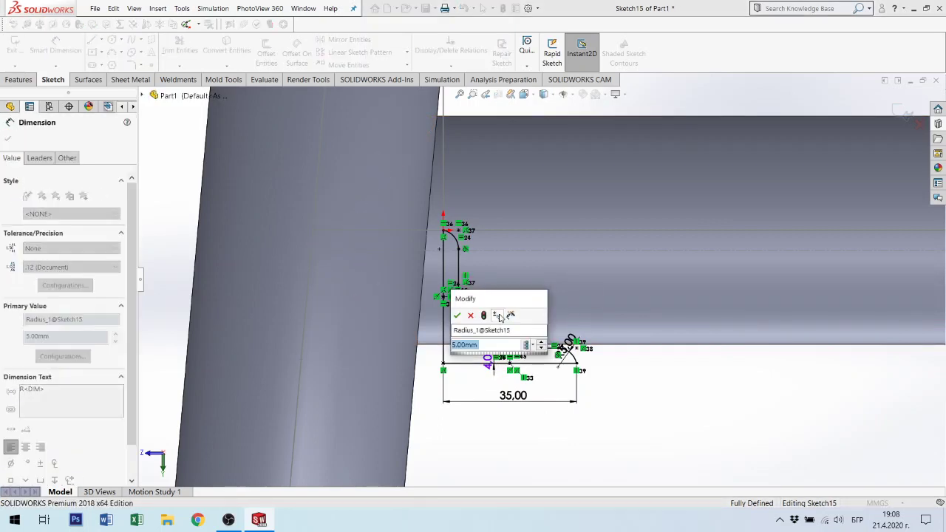
text(4)
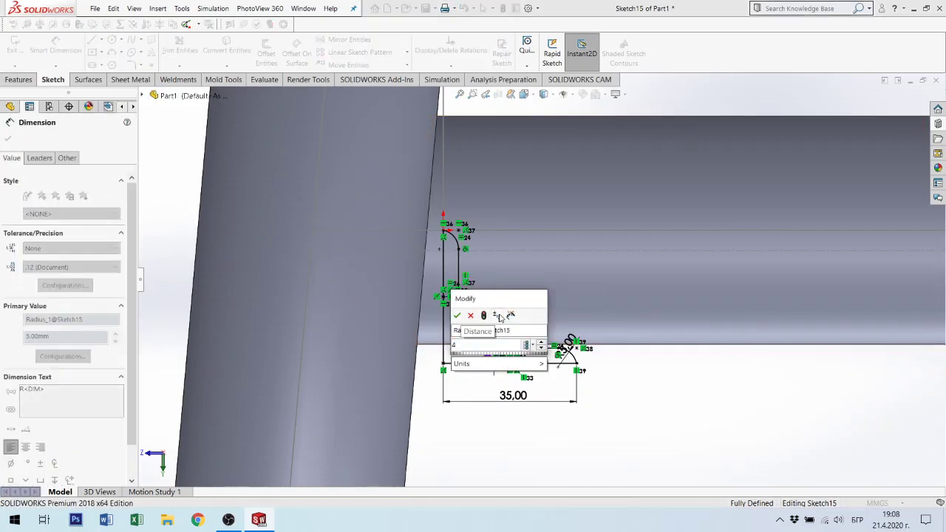
key(Return)
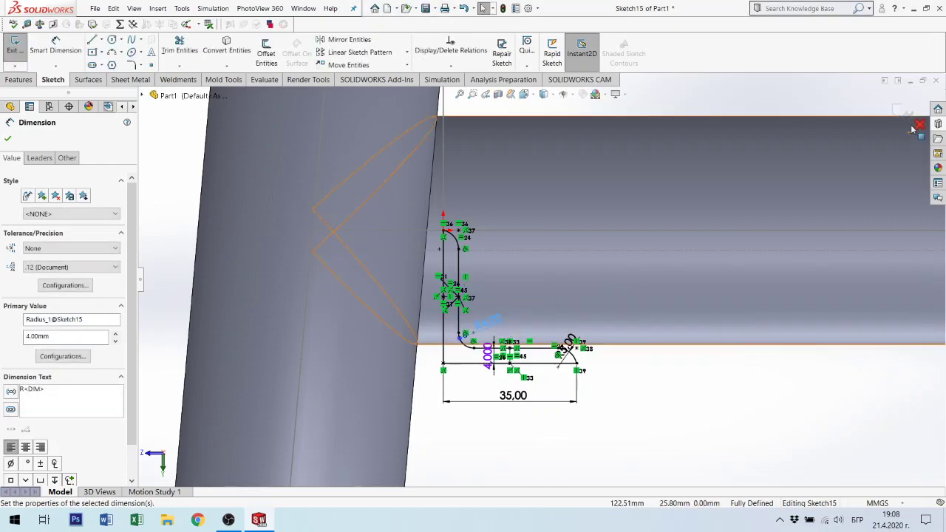
click(915, 127)
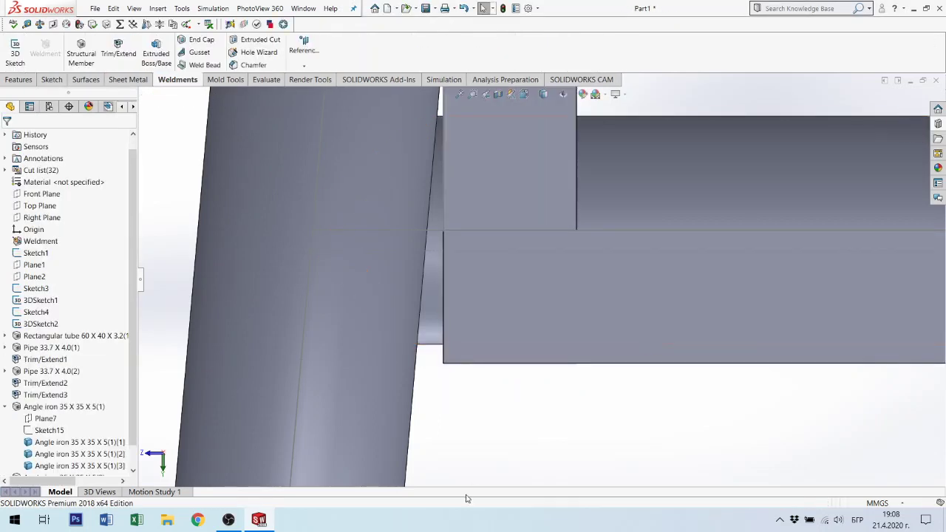
scroll(549, 397, up, 2)
scroll(604, 342, up, 3)
scroll(684, 427, down, 2)
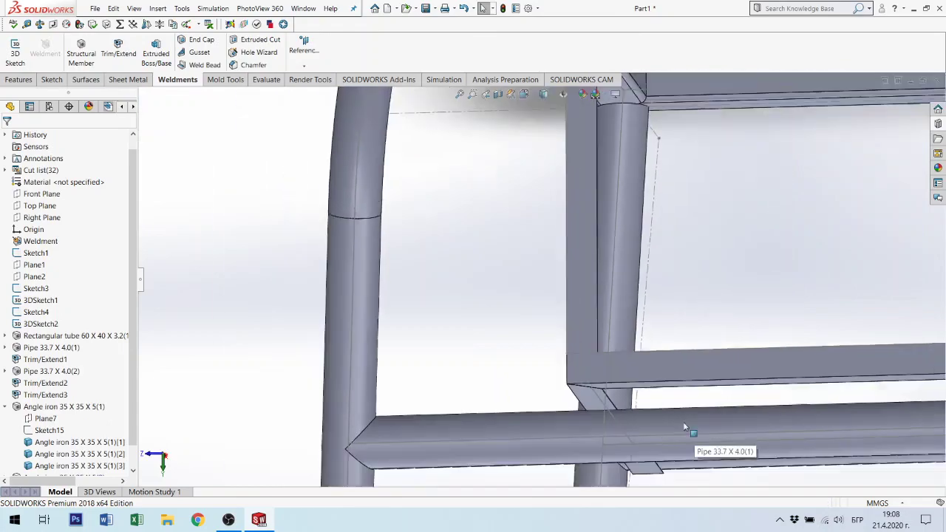
scroll(684, 427, up, 2)
scroll(602, 302, down, 2)
middle_drag(602, 303, 613, 352)
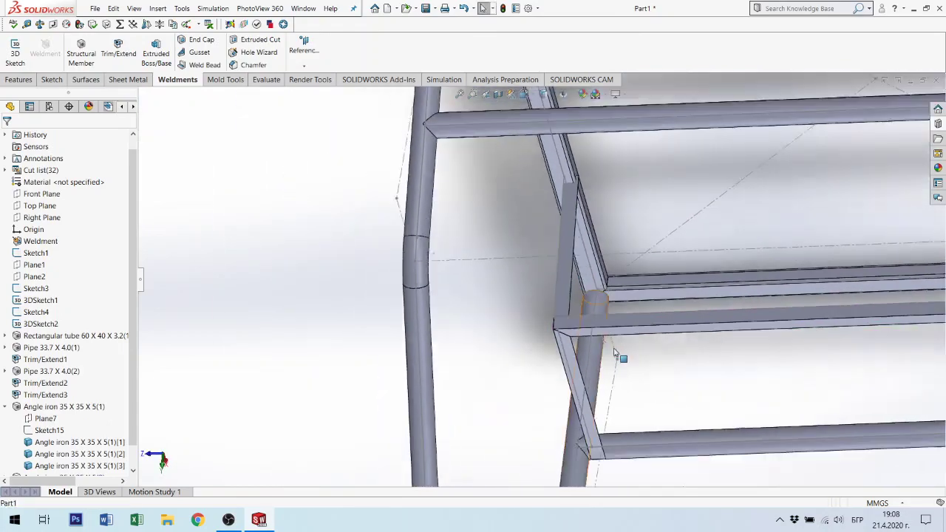
scroll(613, 353, up, 3)
mouse_move(602, 317)
middle_down()
mouse_move(631, 227)
mouse_move(794, 224)
middle_up()
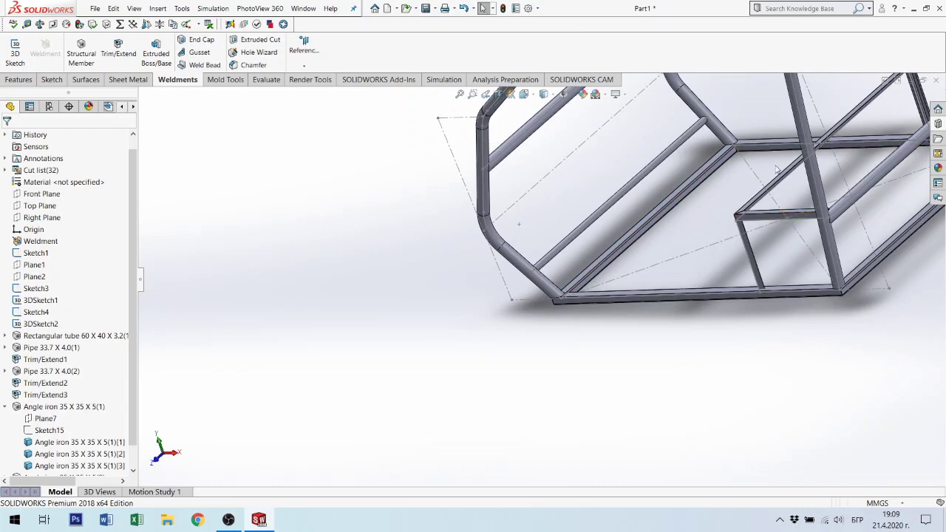
scroll(685, 255, down, 5)
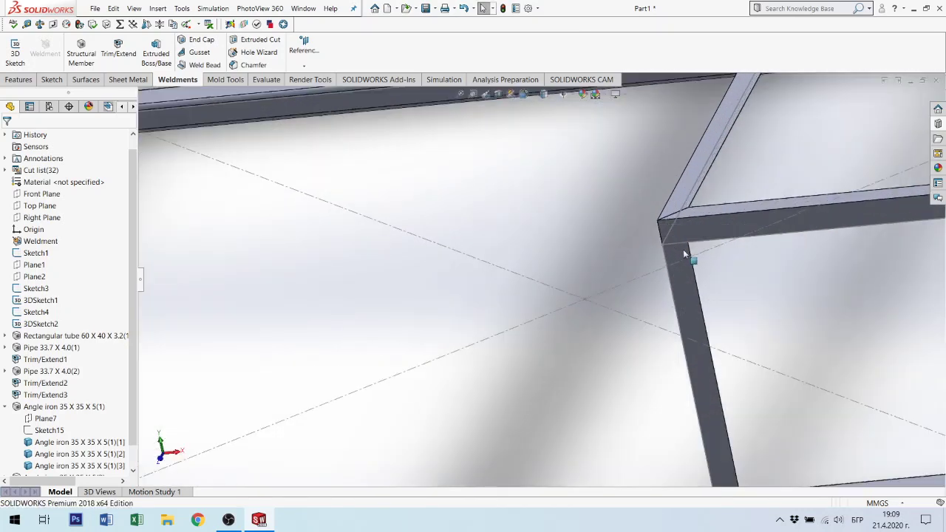
scroll(666, 249, down, 2)
middle_drag(633, 265, 573, 227)
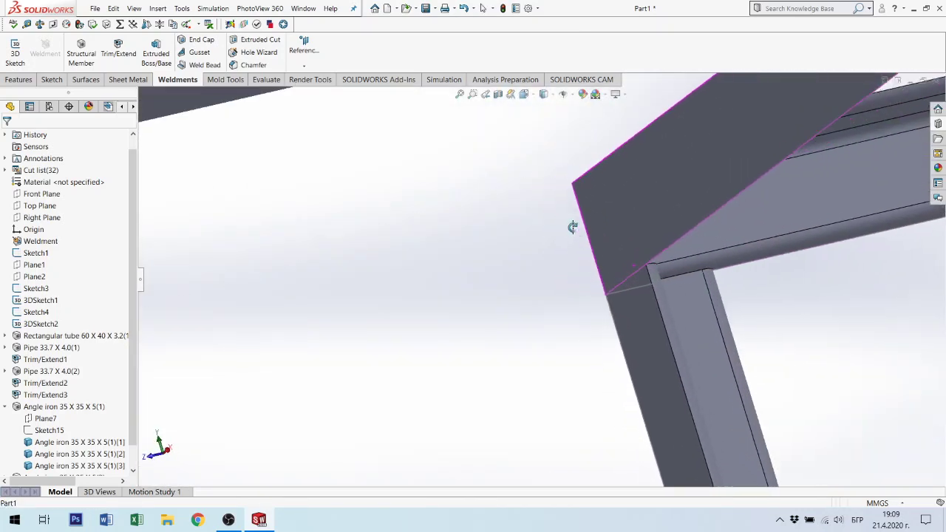
scroll(703, 282, down, 3)
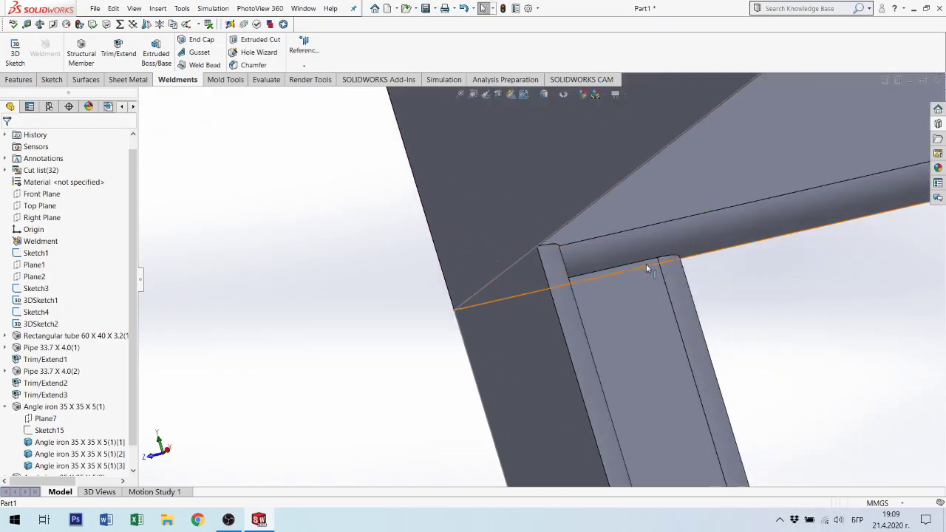
scroll(628, 274, up, 2)
scroll(577, 251, up, 2)
scroll(552, 234, up, 2)
scroll(532, 232, up, 2)
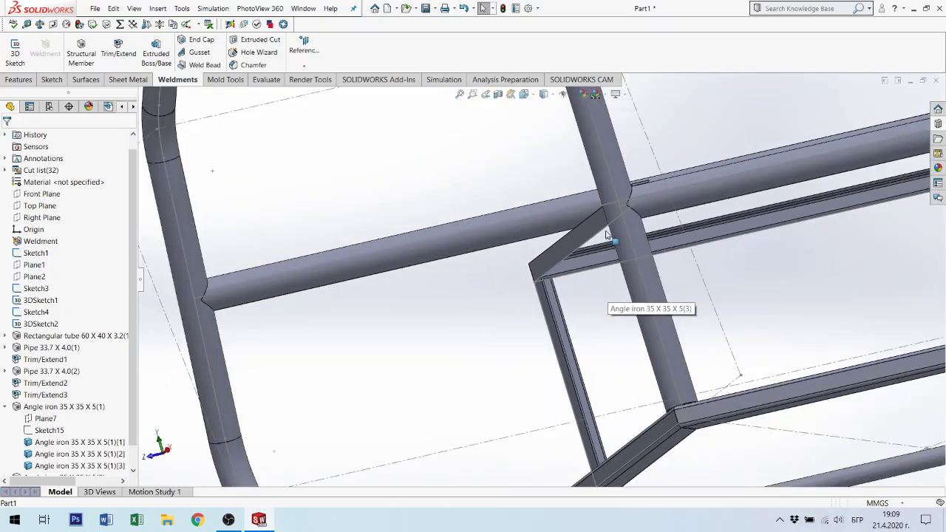
scroll(658, 239, up, 2)
scroll(769, 294, up, 2)
scroll(768, 294, up, 2)
scroll(813, 266, down, 3)
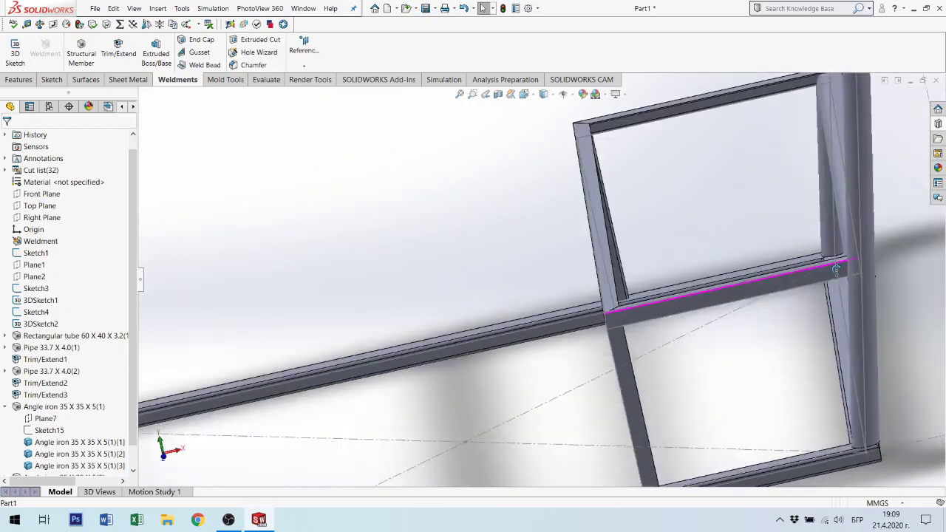
scroll(828, 268, up, 2)
scroll(842, 271, down, 2)
scroll(845, 272, down, 2)
scroll(754, 262, down, 2)
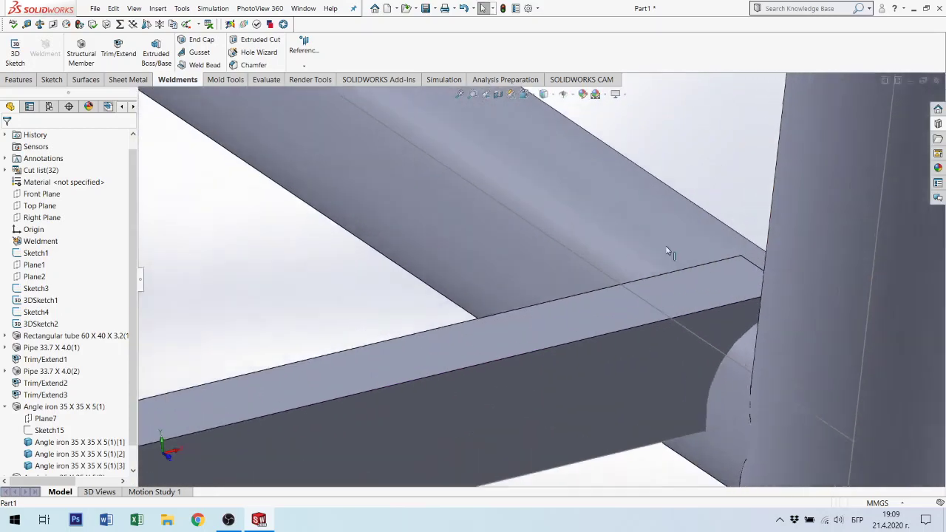
scroll(669, 254, down, 2)
click(714, 253)
scroll(740, 296, up, 2)
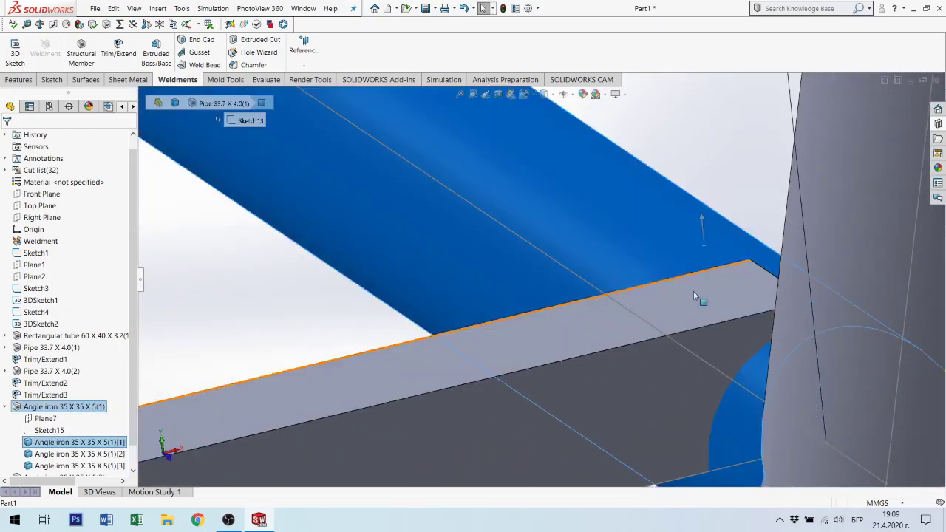
scroll(703, 300, up, 2)
scroll(686, 332, up, 2)
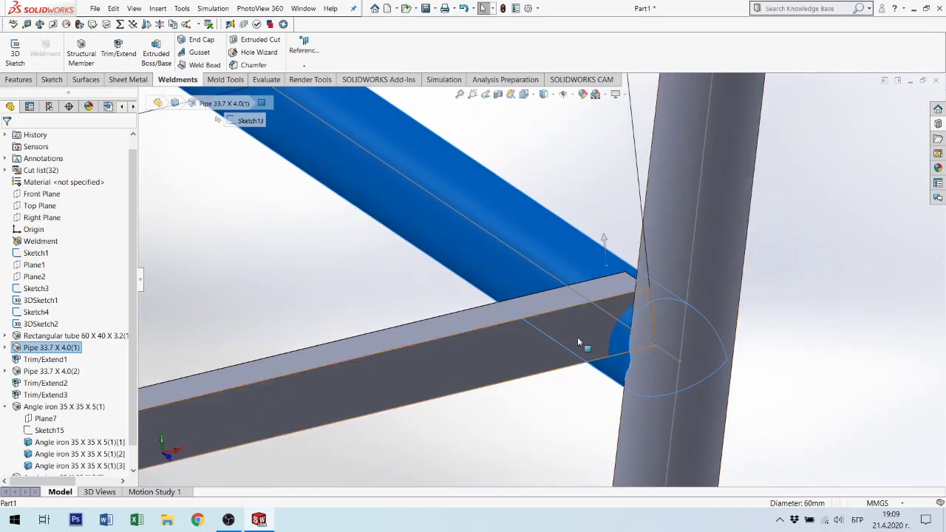
click(620, 336)
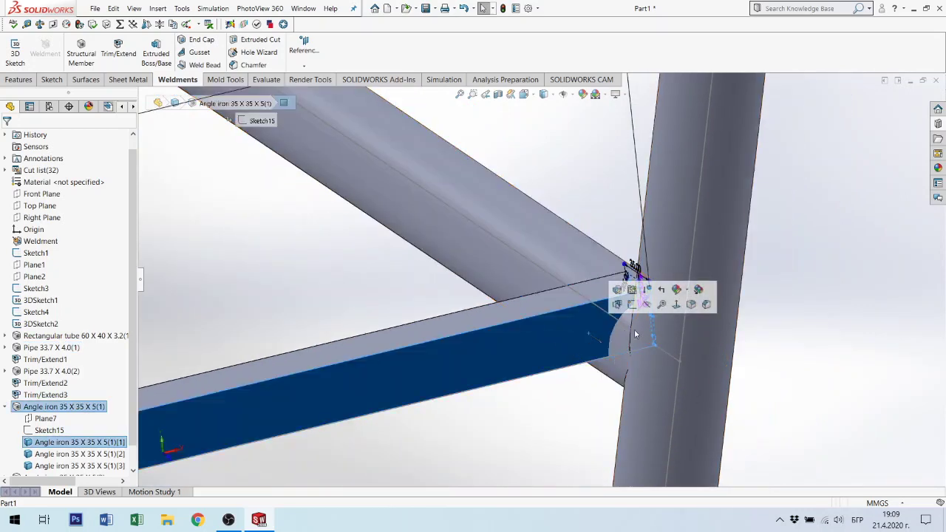
scroll(554, 325, up, 3)
scroll(497, 320, up, 2)
scroll(453, 275, up, 2)
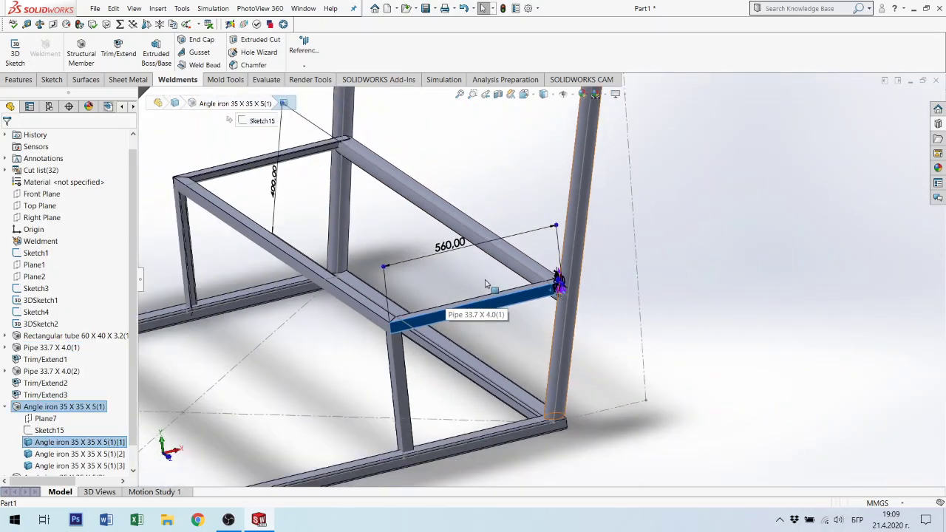
Trim the front and rear angle-iron crossbars against the side member's face with Trim/Extend.
click(118, 49)
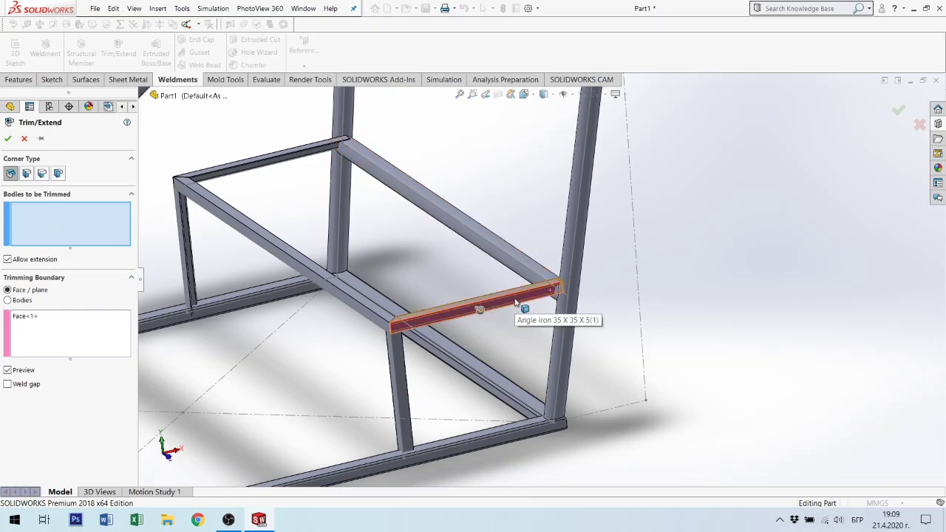
click(516, 302)
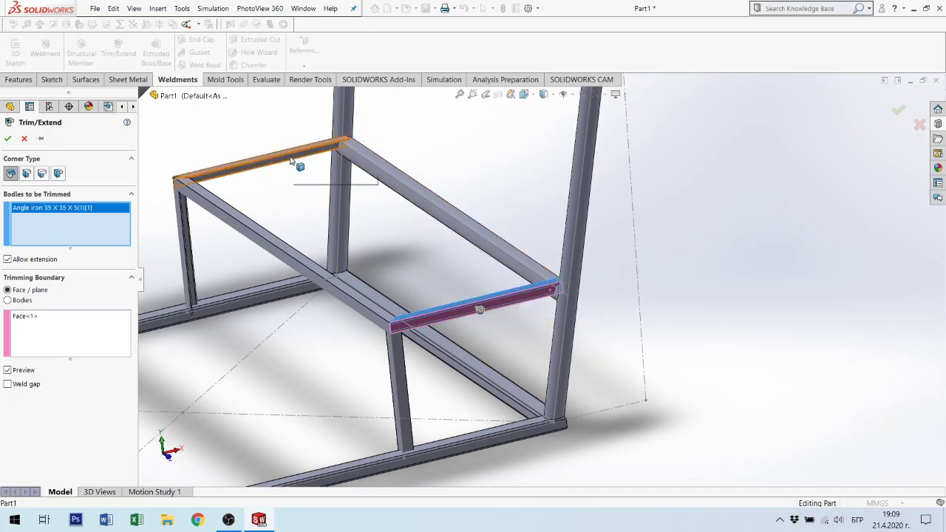
click(292, 160)
click(50, 336)
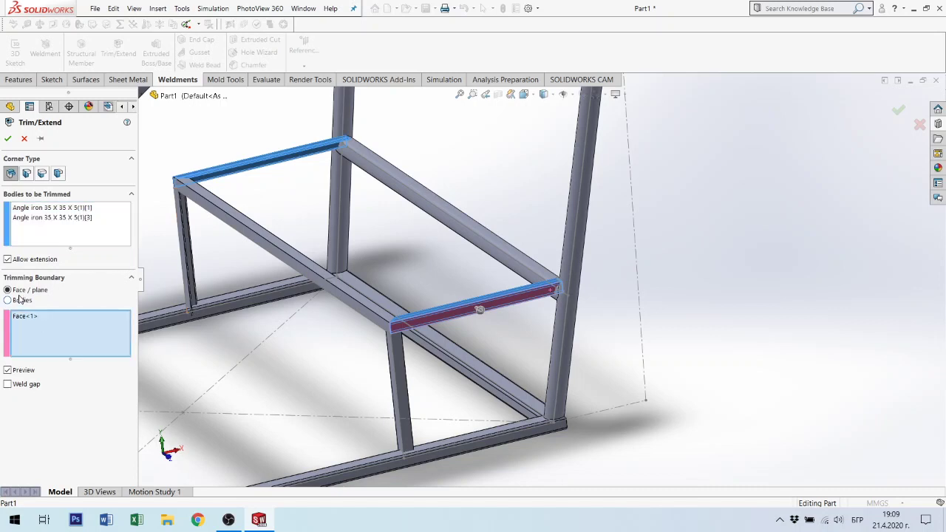
click(32, 317)
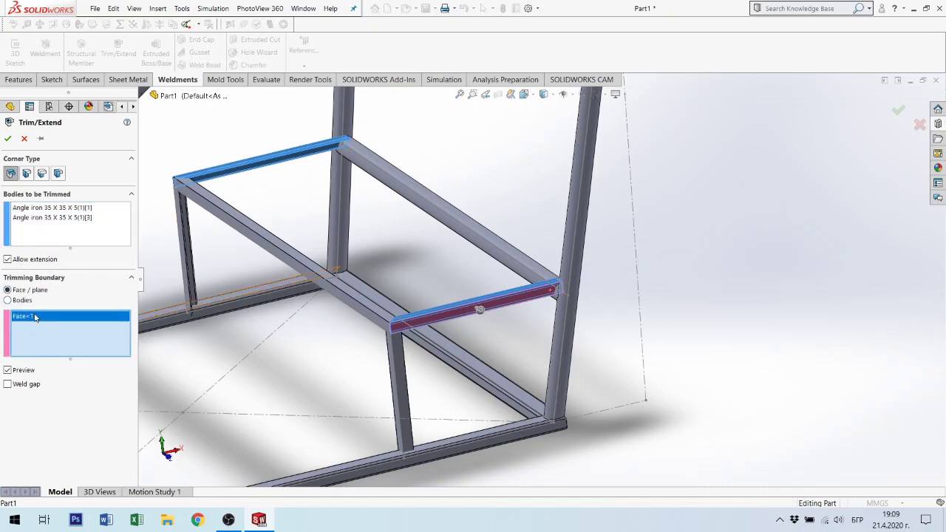
click(522, 301)
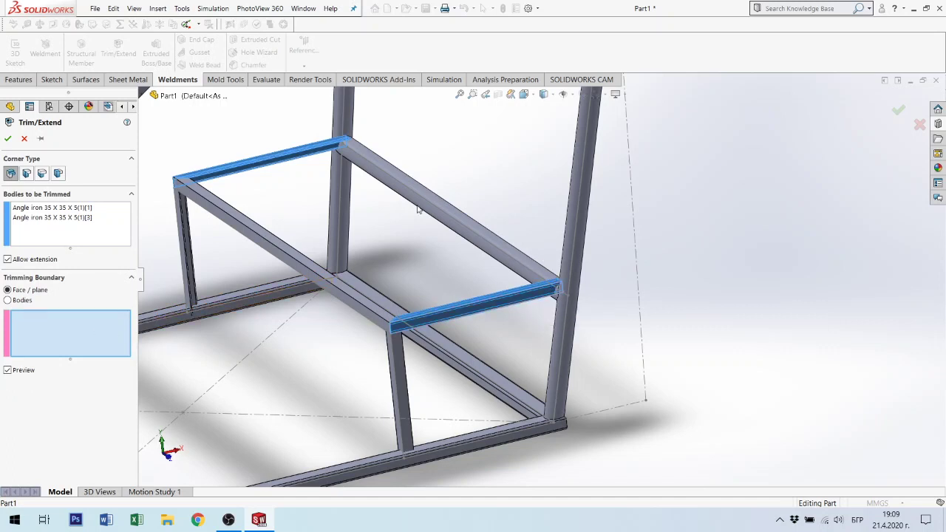
click(454, 210)
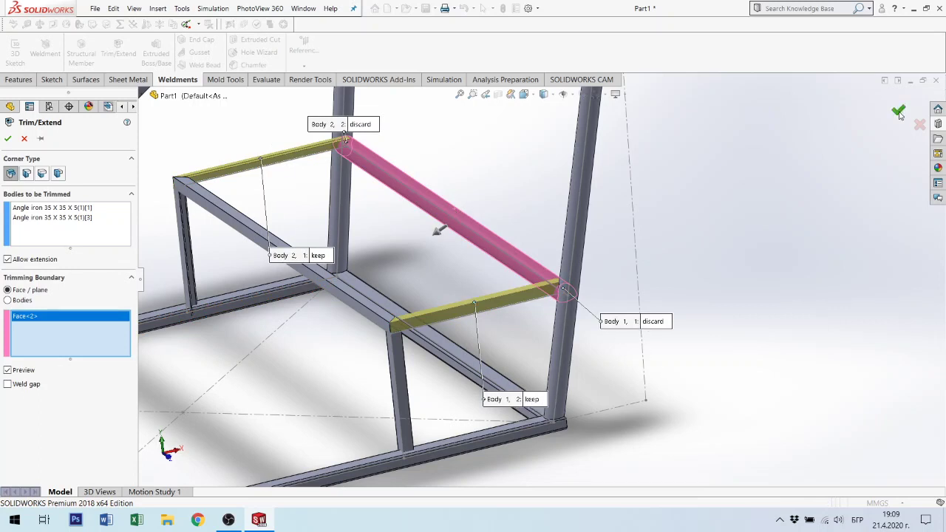
key(Return)
scroll(558, 285, down, 3)
Select a vertical angle-iron leg near the base, then clear the selection.
scroll(558, 284, down, 3)
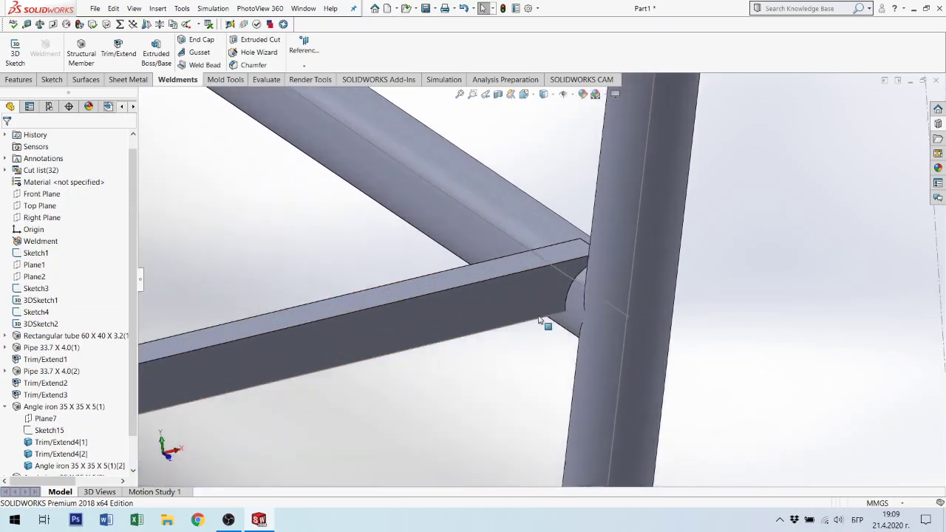
scroll(294, 454, up, 3)
scroll(429, 406, down, 3)
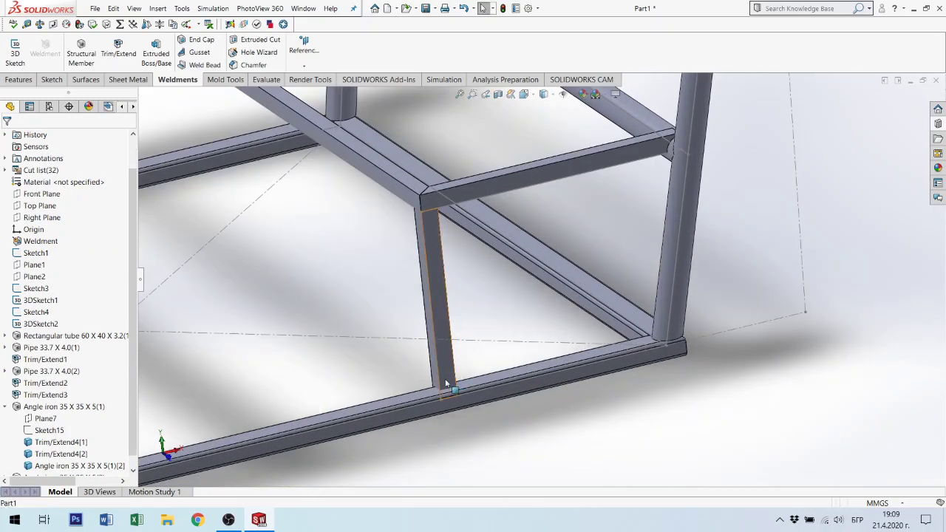
click(446, 383)
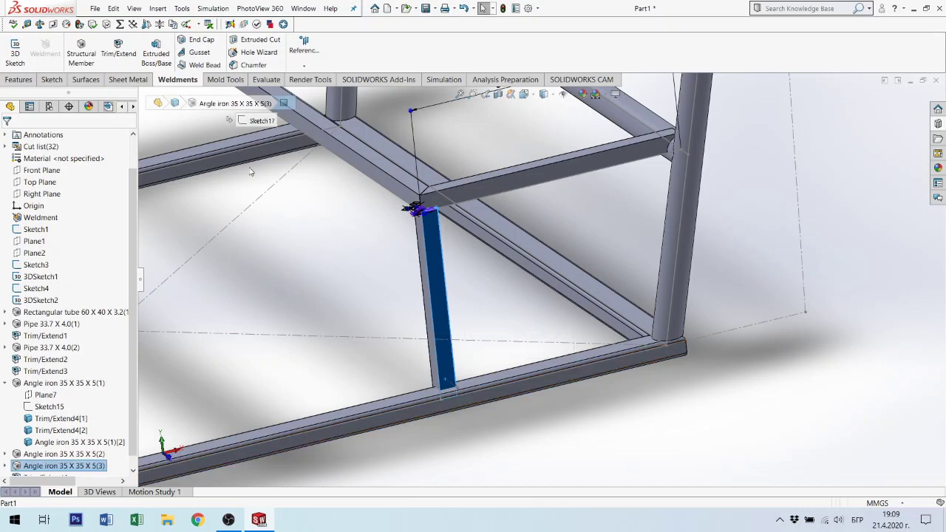
scroll(503, 277, up, 2)
click(305, 390)
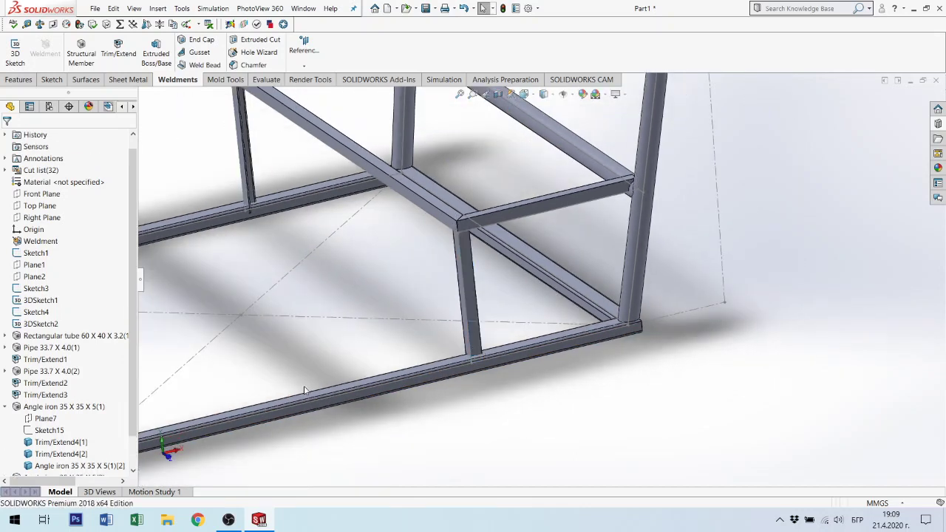
Trim angle iron (2) and (3) flush against the bottom rectangular-tube rail face.
click(118, 48)
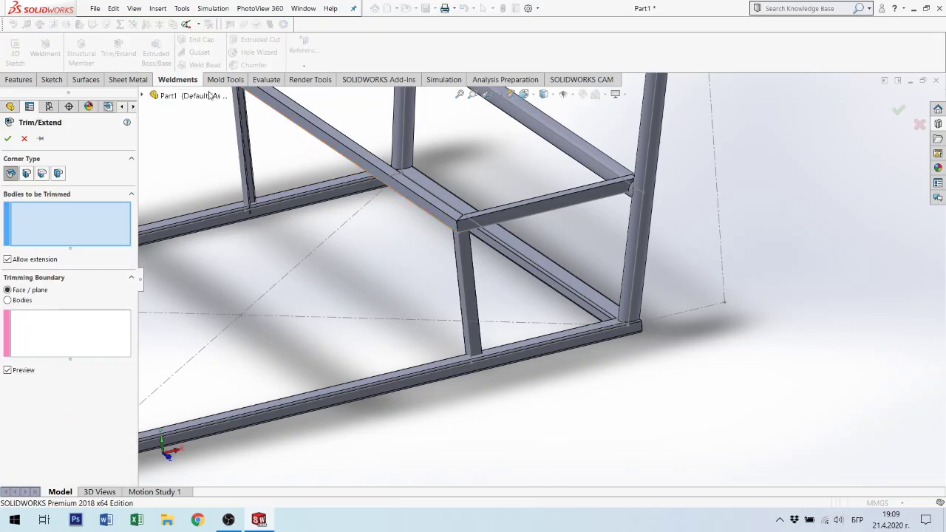
click(469, 285)
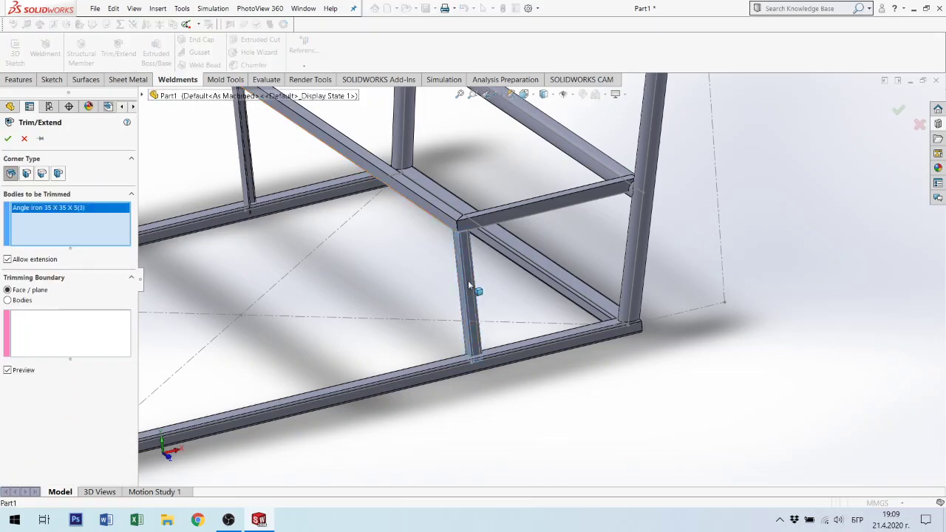
click(255, 171)
click(82, 335)
scroll(490, 389, down, 3)
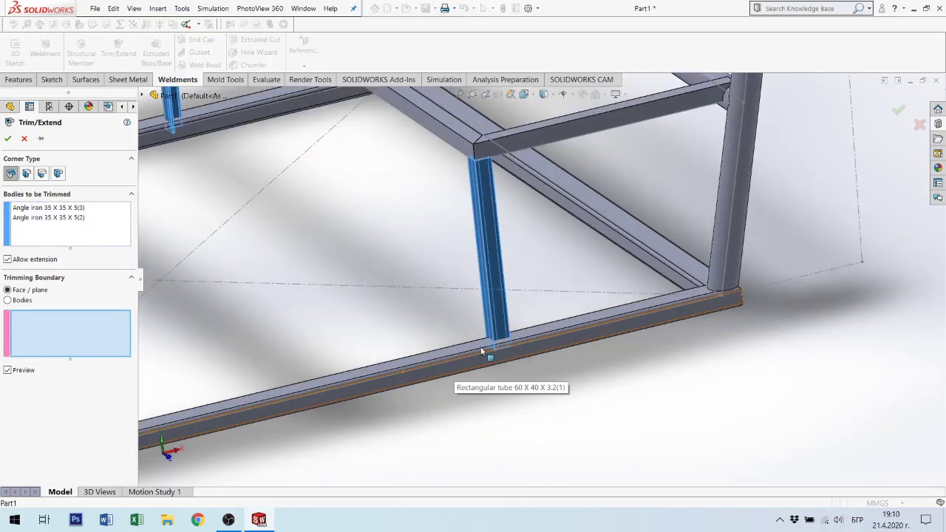
scroll(490, 390, down, 2)
click(479, 342)
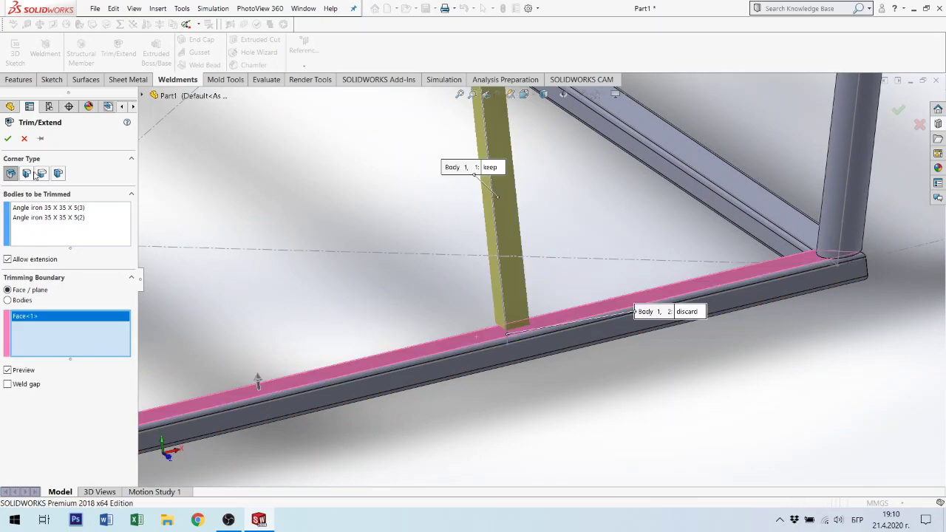
key(Return)
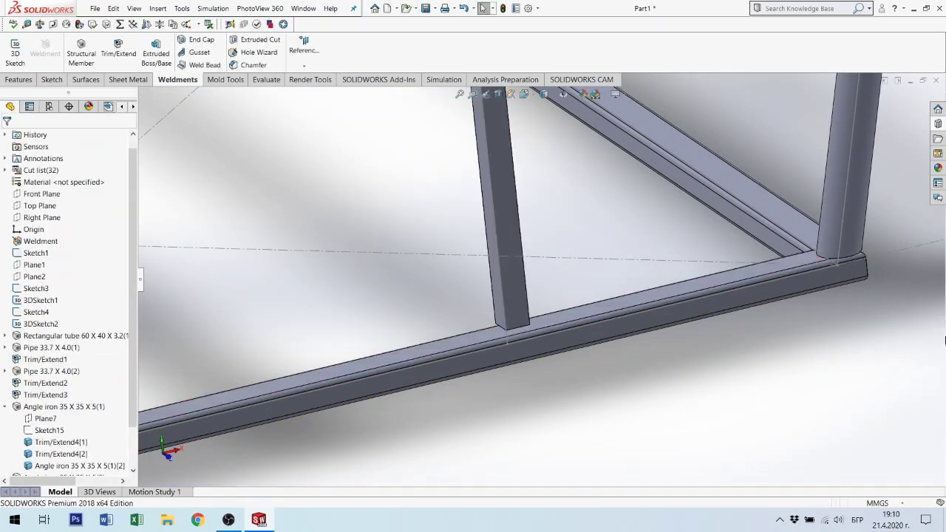
Orbit around the frame and select the angled pipe to view its dimensions.
mouse_move(517, 332)
middle_down()
mouse_move(642, 302)
mouse_move(732, 266)
middle_up()
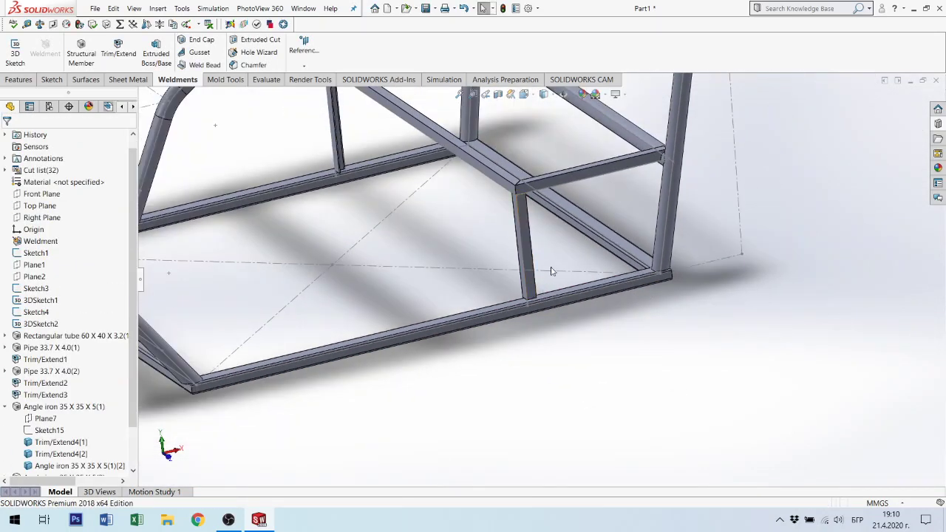
middle_drag(675, 275, 671, 253)
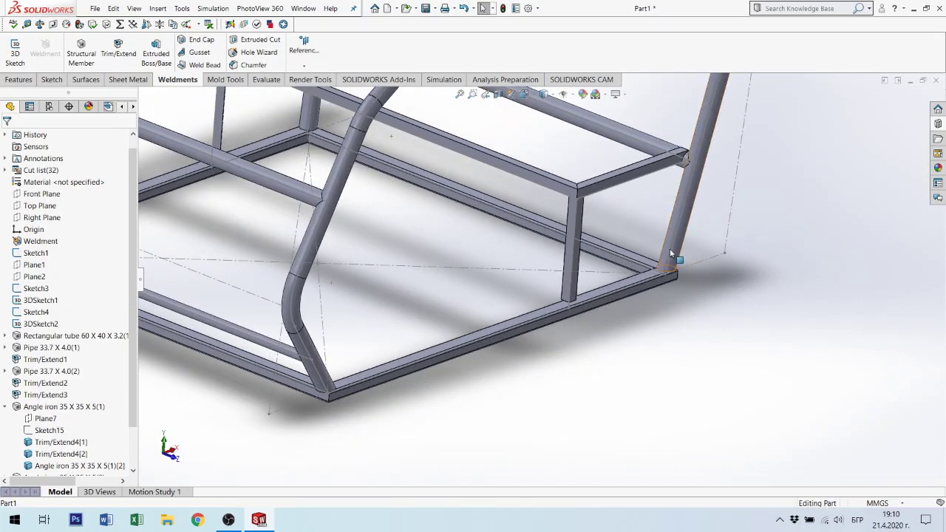
click(679, 253)
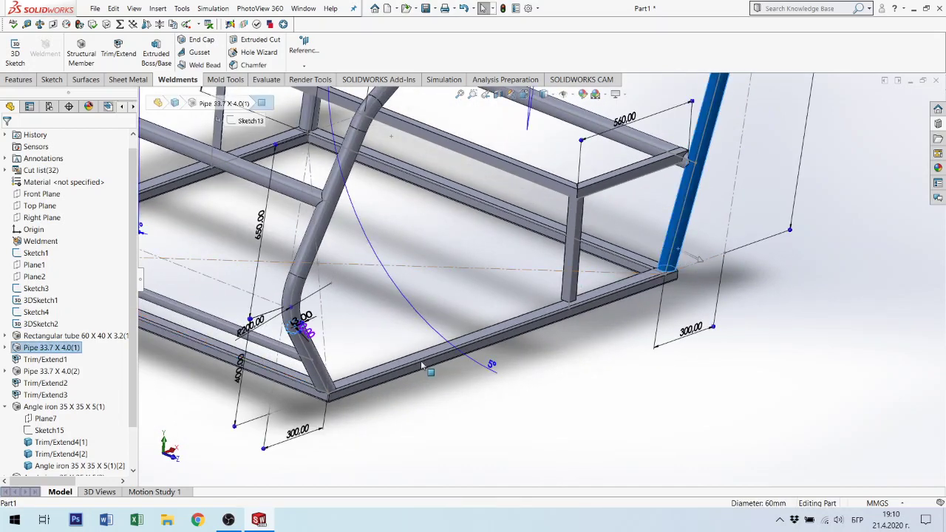
scroll(422, 366, down, 3)
middle_drag(421, 366, 2, 407)
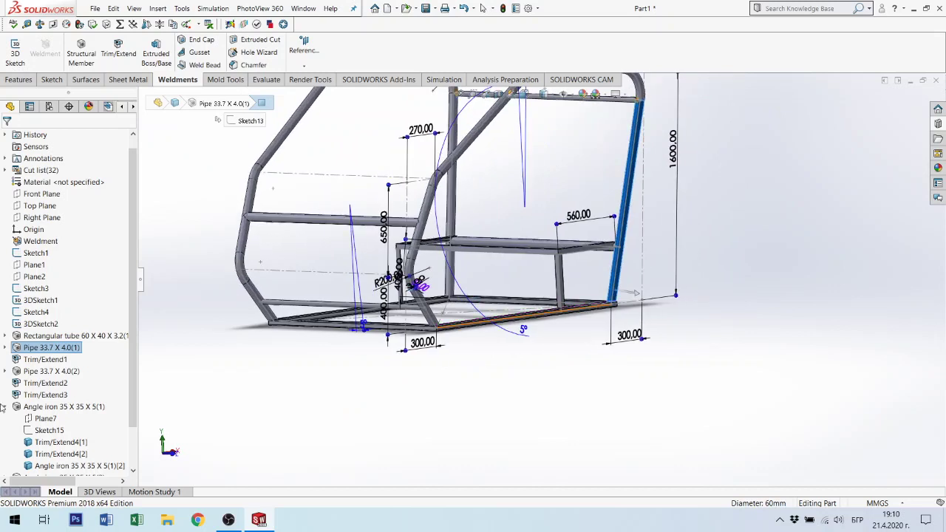
Collapse the angle-iron node and select Trim/Extend5, Trim/Extend3 and Pipe 33.7 X 4.0(1) in the tree.
click(6, 406)
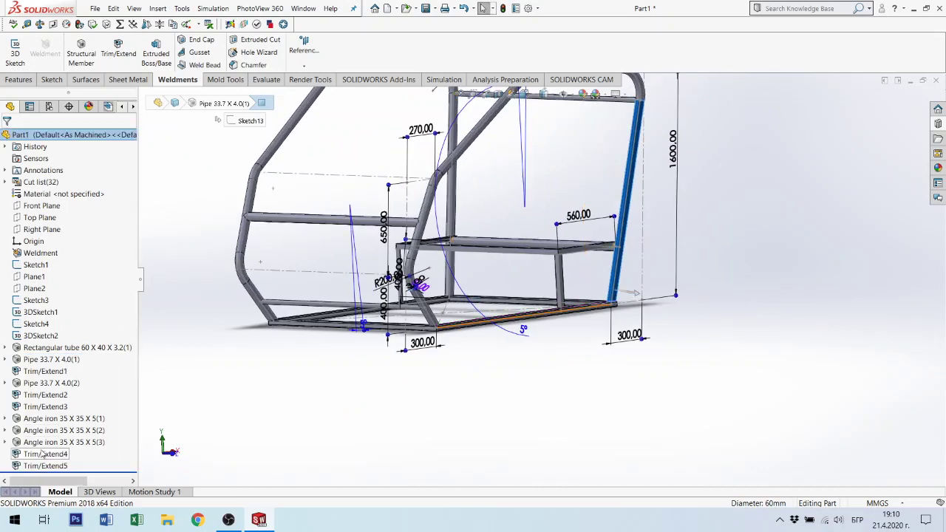
click(44, 466)
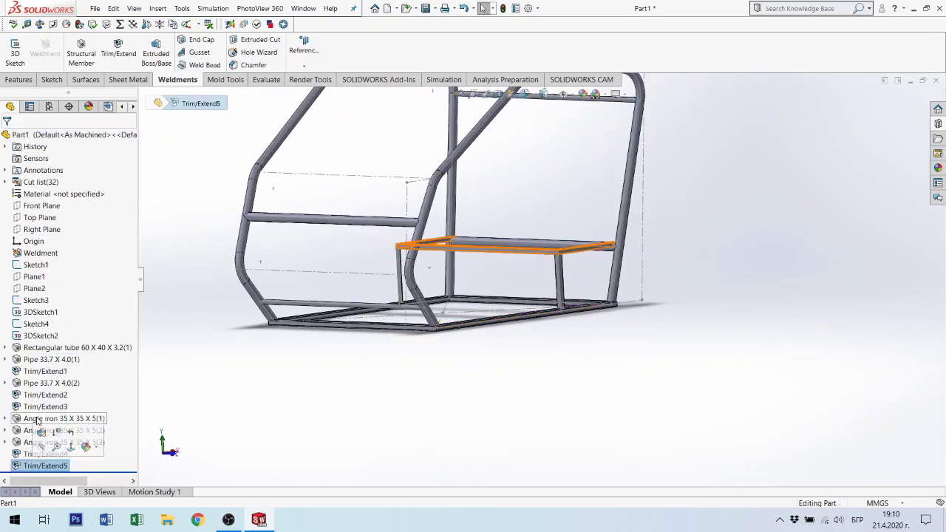
click(28, 407)
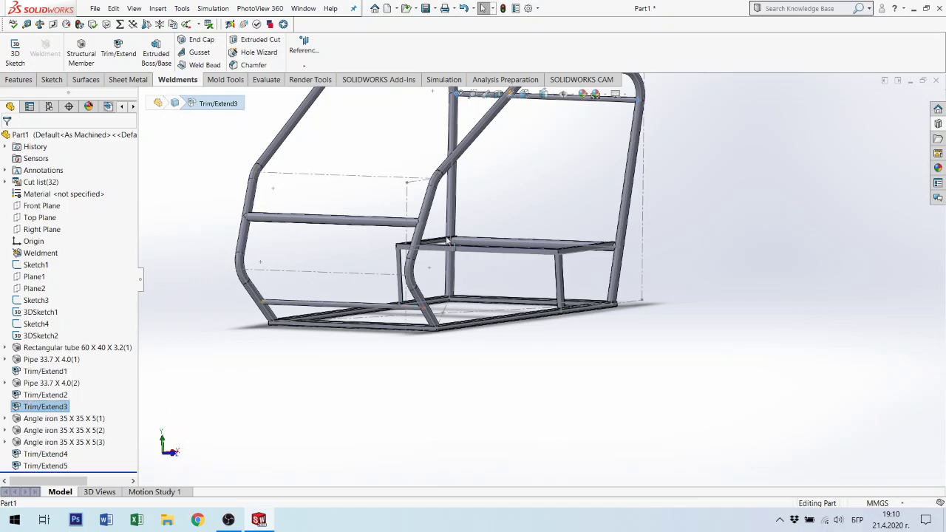
click(52, 383)
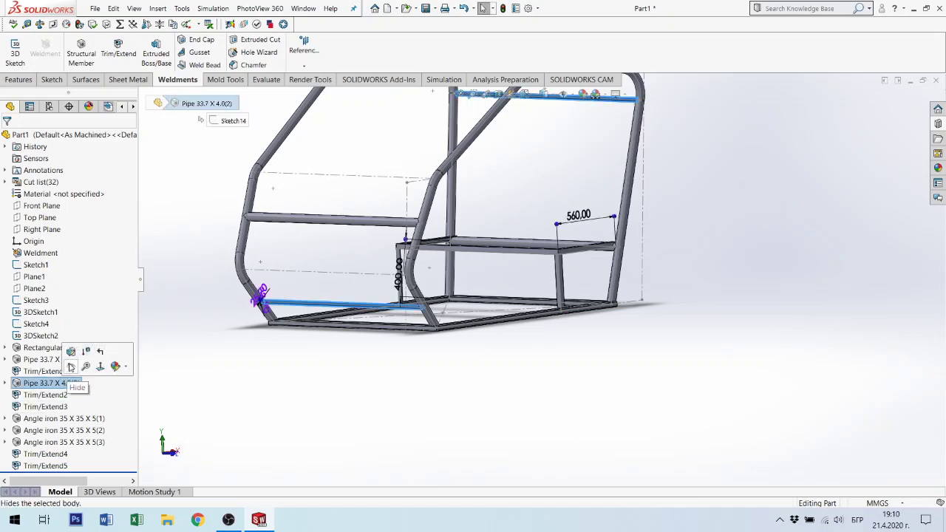
click(44, 359)
click(604, 412)
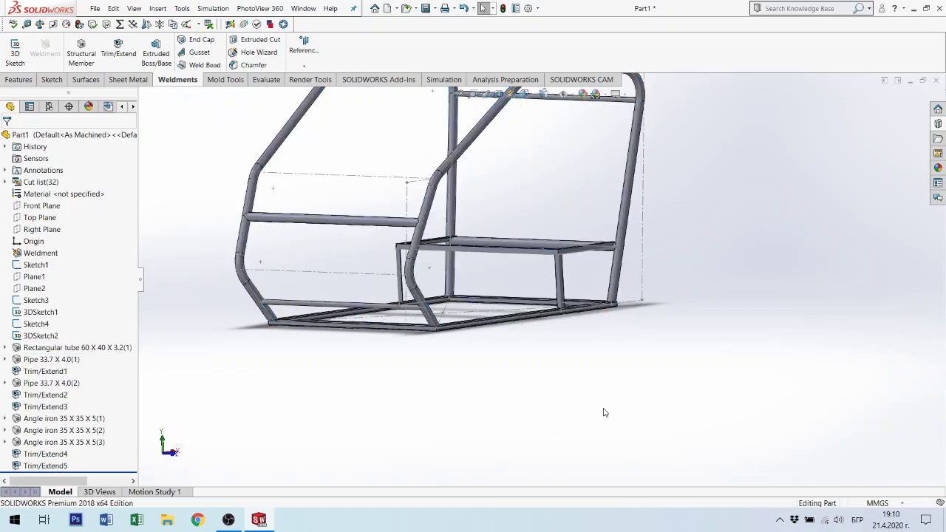
Zoom into the base corner and select the Rectangular tube 60 X 40 X 3.2(1) member.
scroll(497, 306, down, 2)
scroll(491, 310, down, 2)
scroll(458, 342, down, 3)
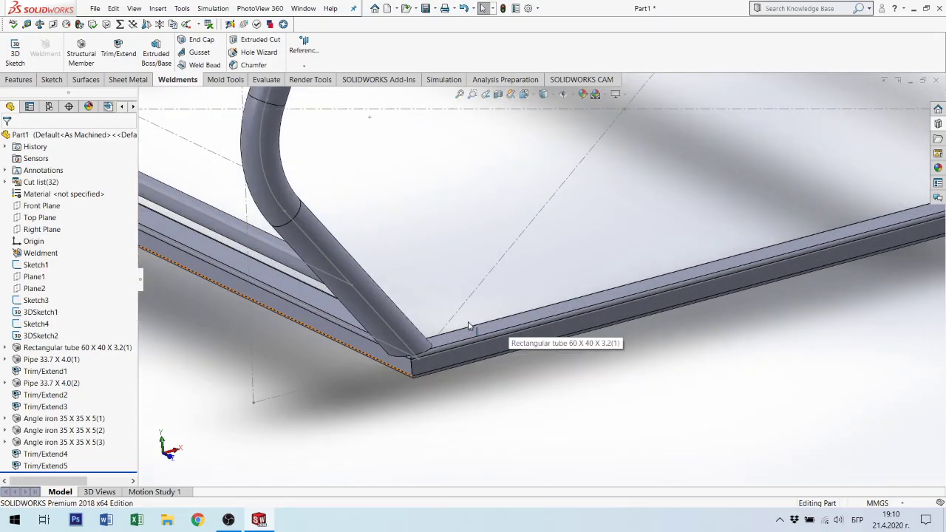
scroll(445, 352, down, 3)
scroll(444, 348, down, 2)
scroll(429, 336, down, 2)
scroll(436, 334, down, 2)
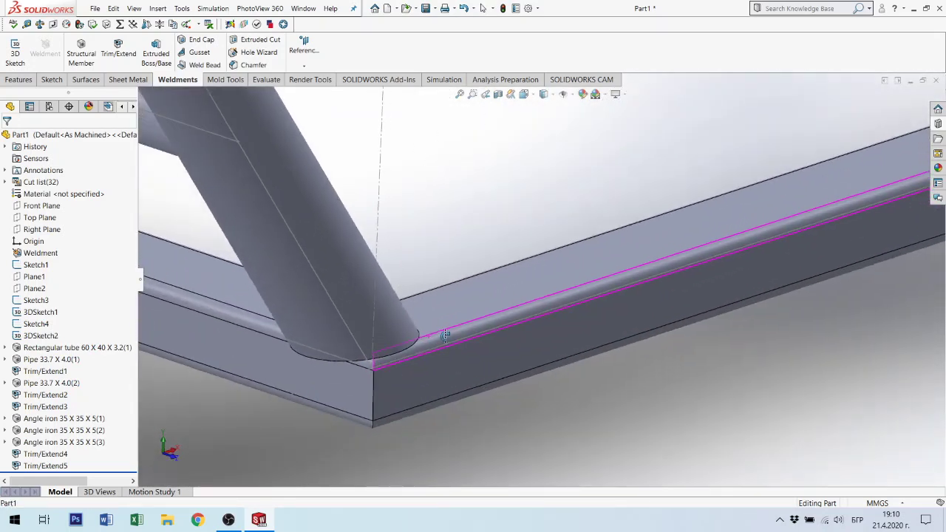
scroll(440, 332, down, 1)
click(493, 303)
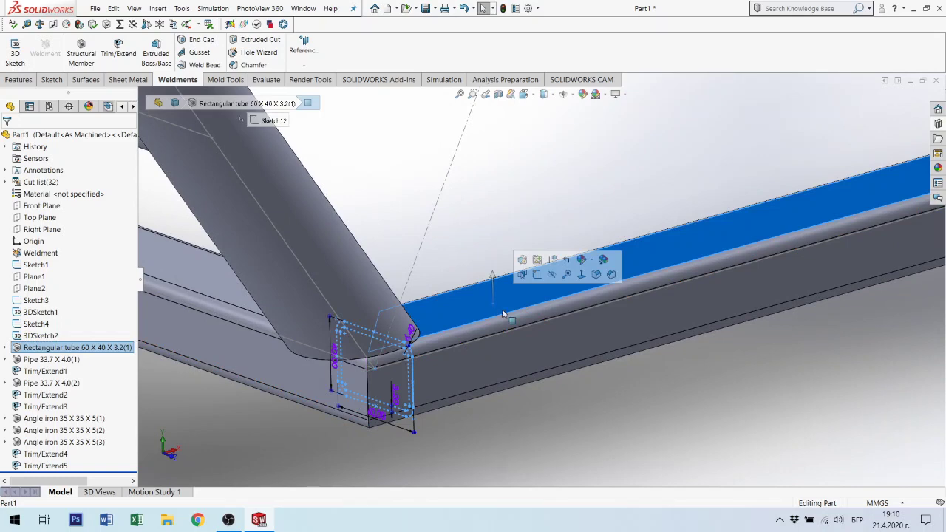
Edit the rectangular tube profile Sketch12 and view it normal to its plane.
click(6, 348)
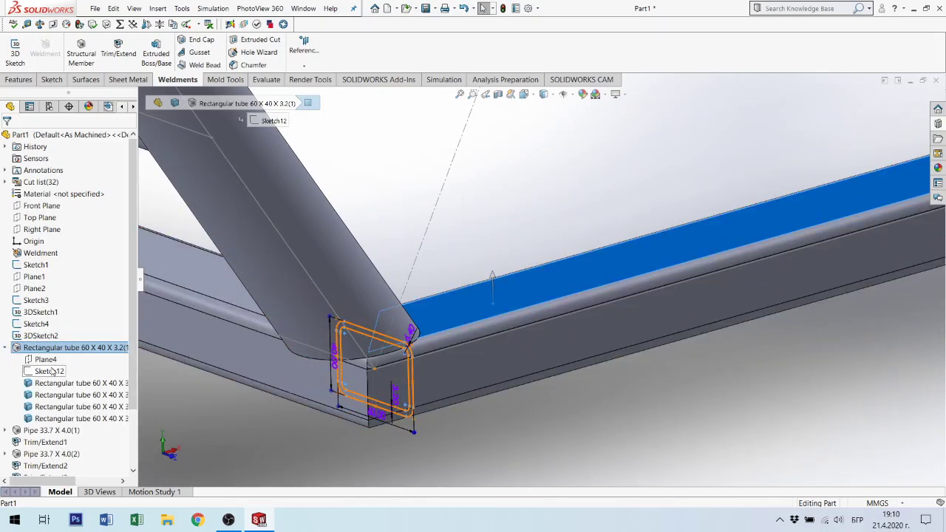
click(49, 372)
click(61, 339)
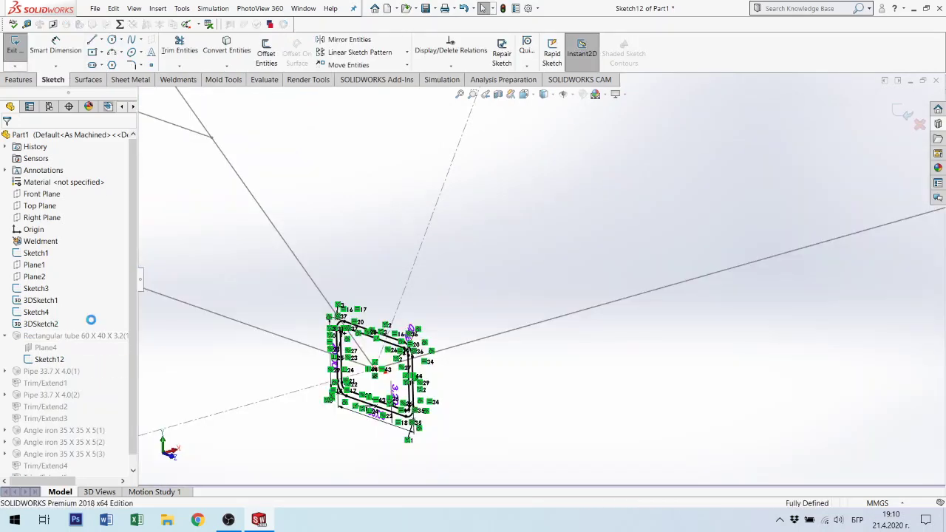
key(ctrl+8)
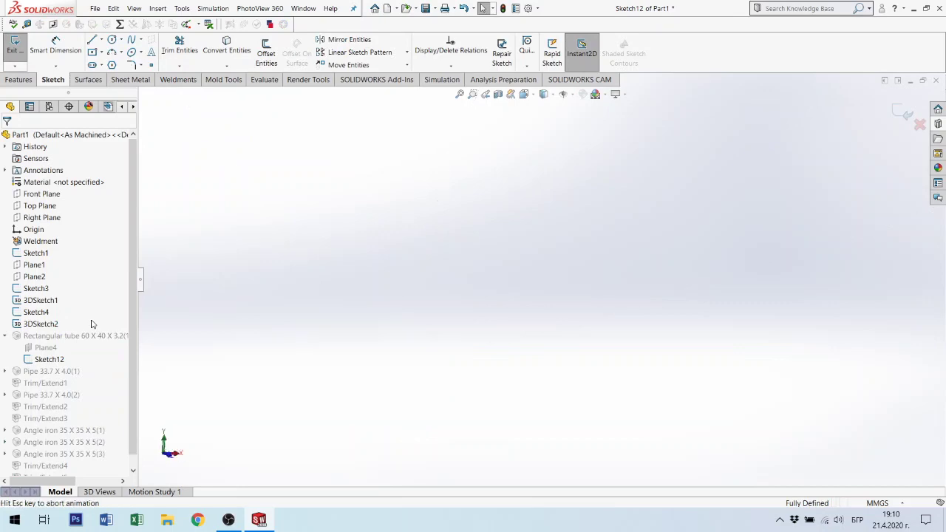
scroll(385, 155, down, 2)
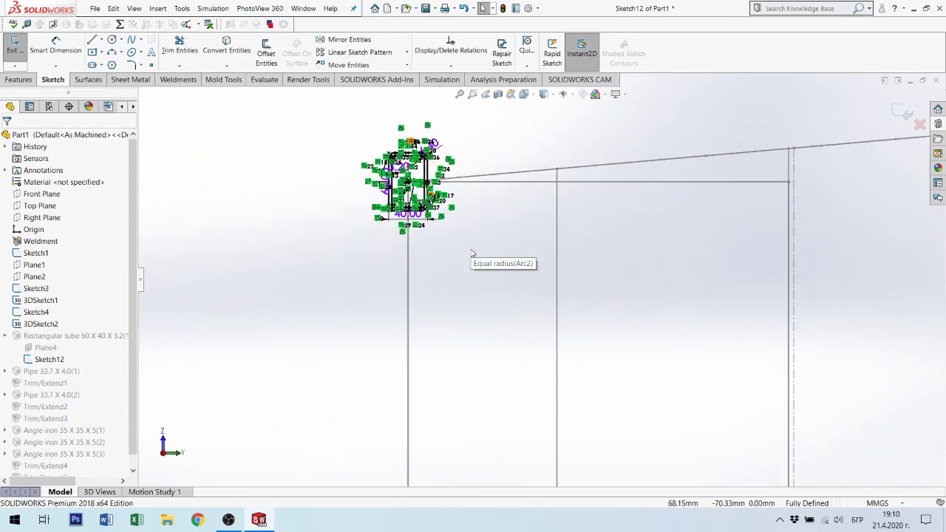
scroll(384, 170, down, 3)
scroll(384, 192, down, 3)
scroll(385, 192, down, 2)
scroll(539, 201, down, 2)
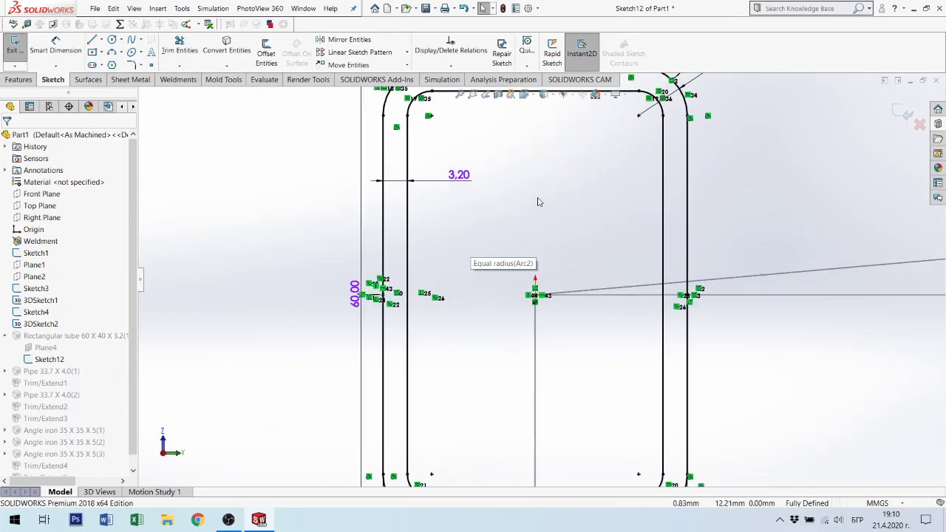
Change wall thickness 3.20 to 3 and corner dimension 6.40 to 3.5, then rebuild.
double_click(459, 175)
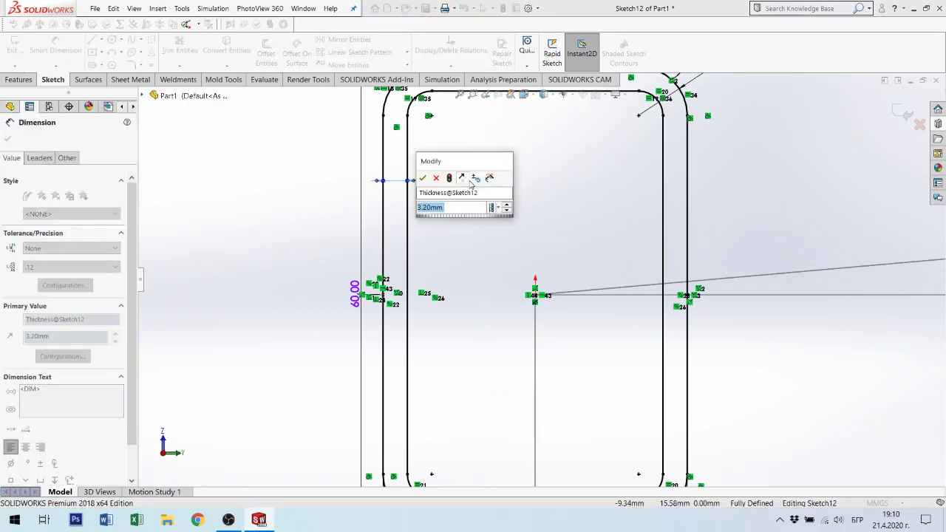
text(3)
key(Return)
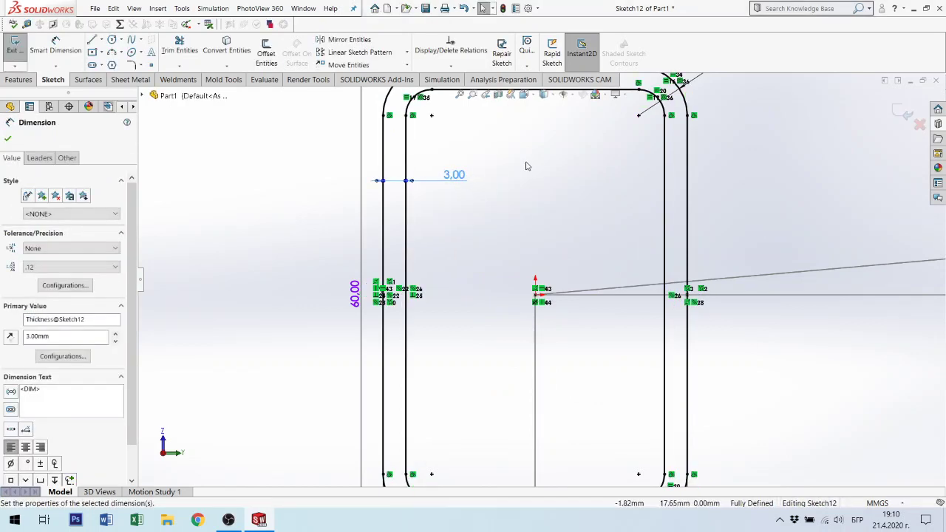
scroll(644, 142, up, 3)
scroll(669, 151, down, 2)
double_click(654, 151)
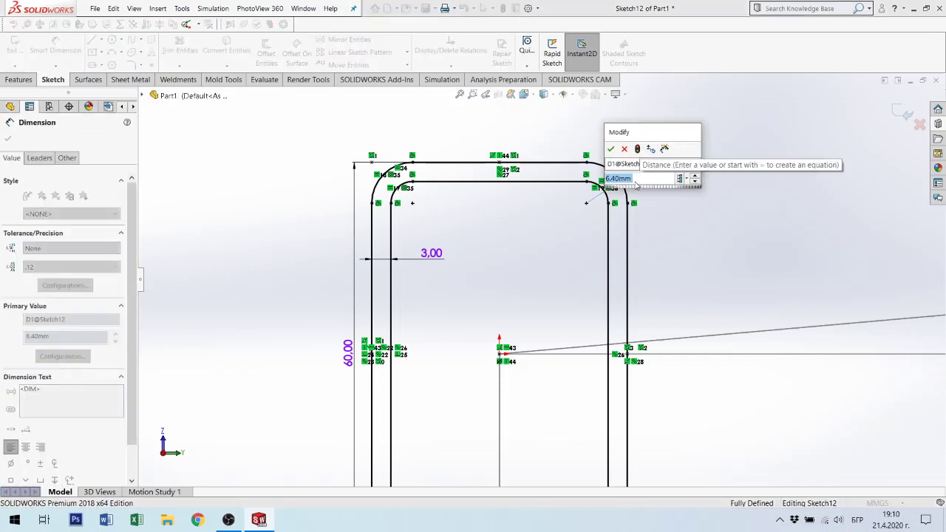
text(3.5)
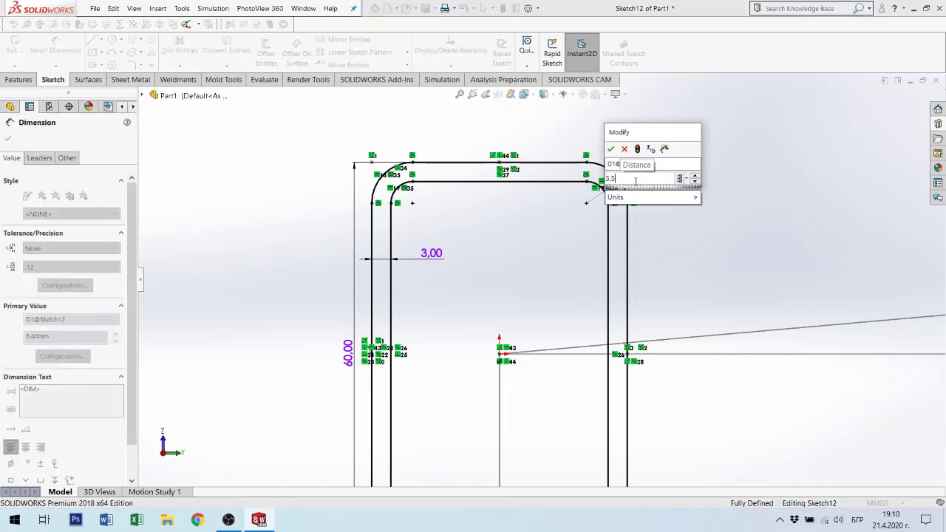
key(Return)
scroll(634, 182, down, 3)
scroll(547, 206, down, 2)
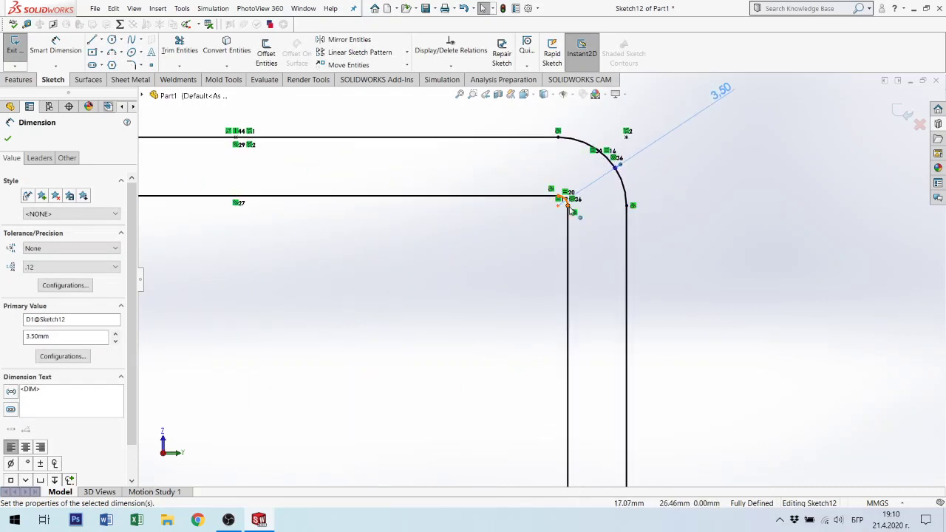
scroll(662, 236, up, 1)
scroll(584, 306, up, 3)
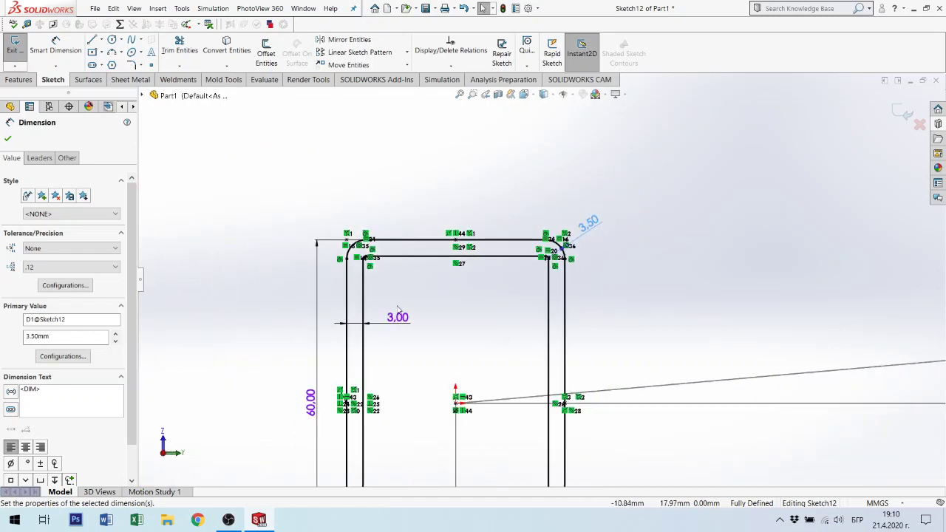
scroll(547, 244, down, 2)
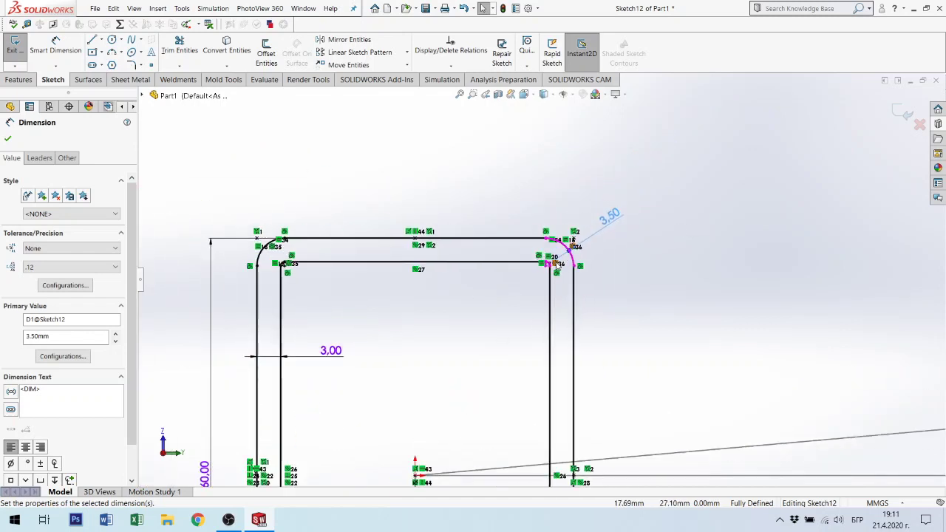
click(903, 112)
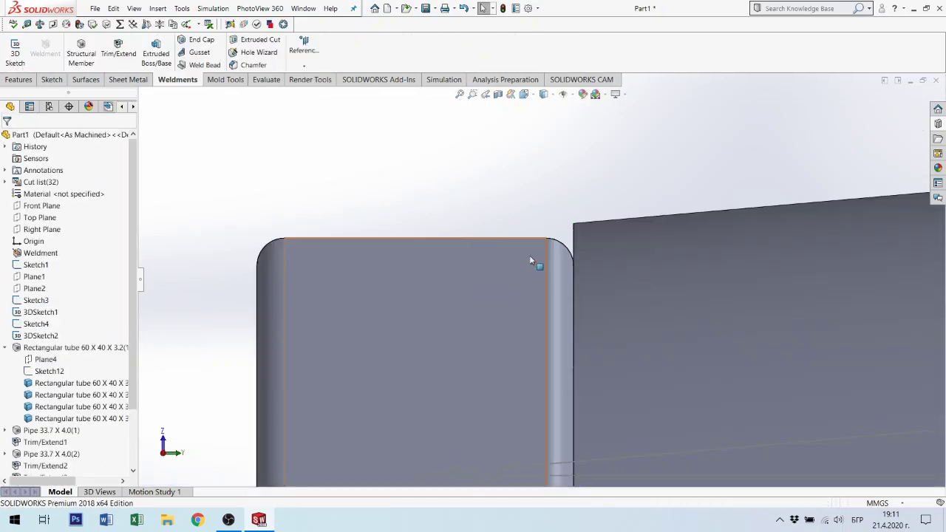
scroll(510, 347, up, 3)
scroll(517, 332, up, 3)
scroll(520, 343, up, 3)
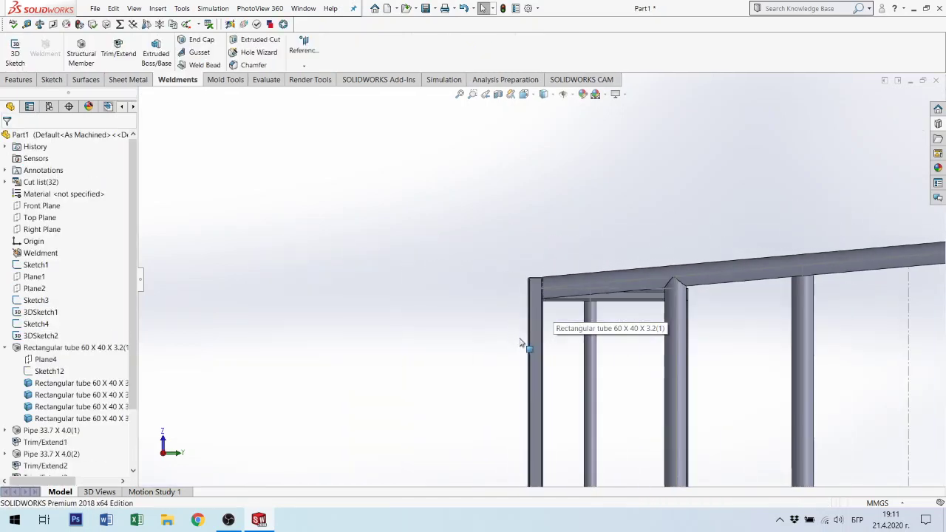
scroll(520, 343, up, 2)
middle_drag(528, 312, 602, 318)
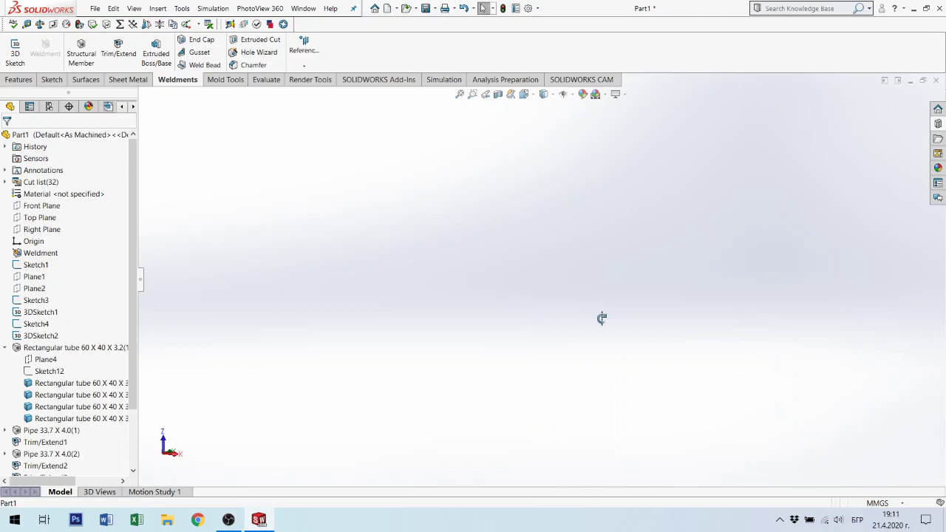
click(460, 95)
scroll(540, 348, down, 2)
scroll(583, 258, down, 2)
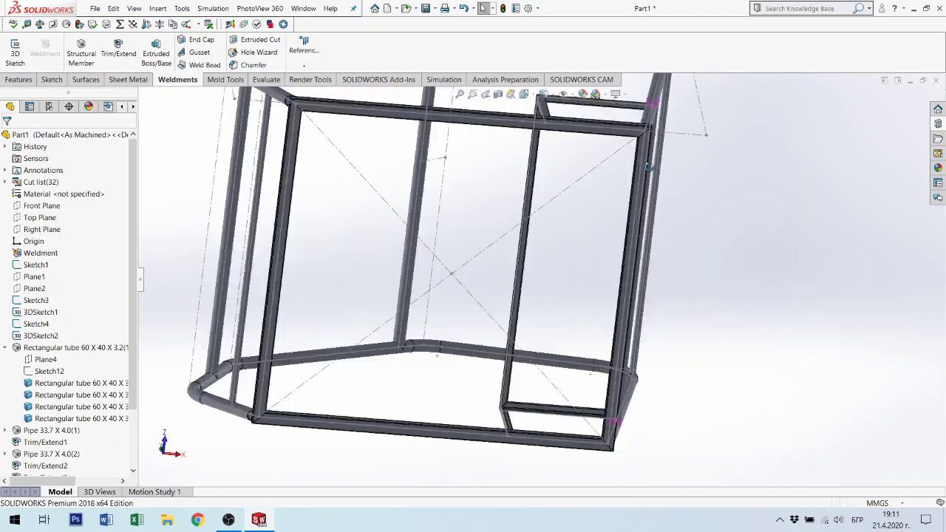
middle_drag(648, 166, 677, 373)
scroll(677, 374, down, 2)
scroll(678, 379, down, 2)
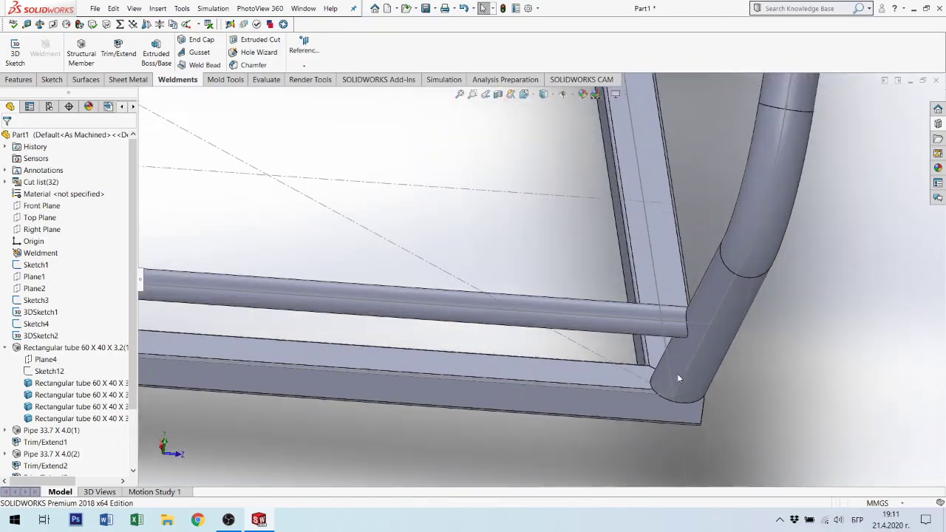
middle_drag(605, 349, 591, 333)
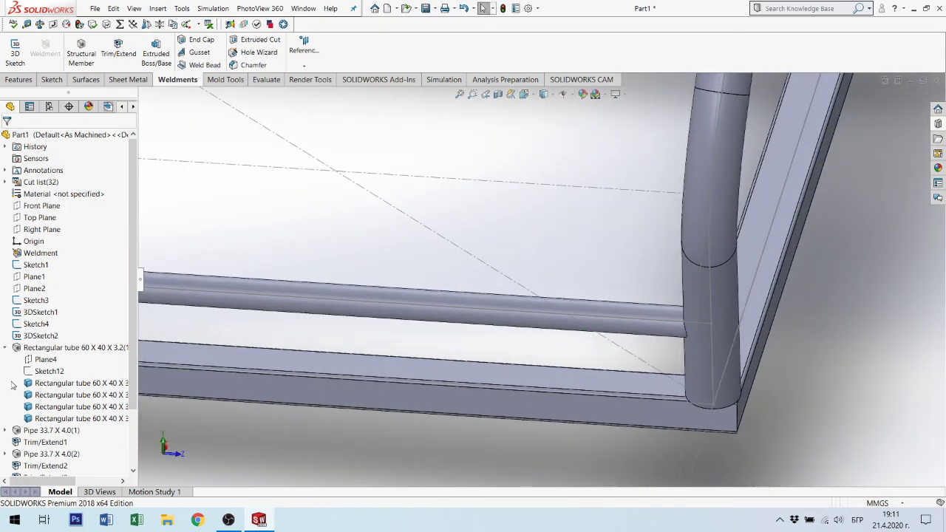
click(5, 348)
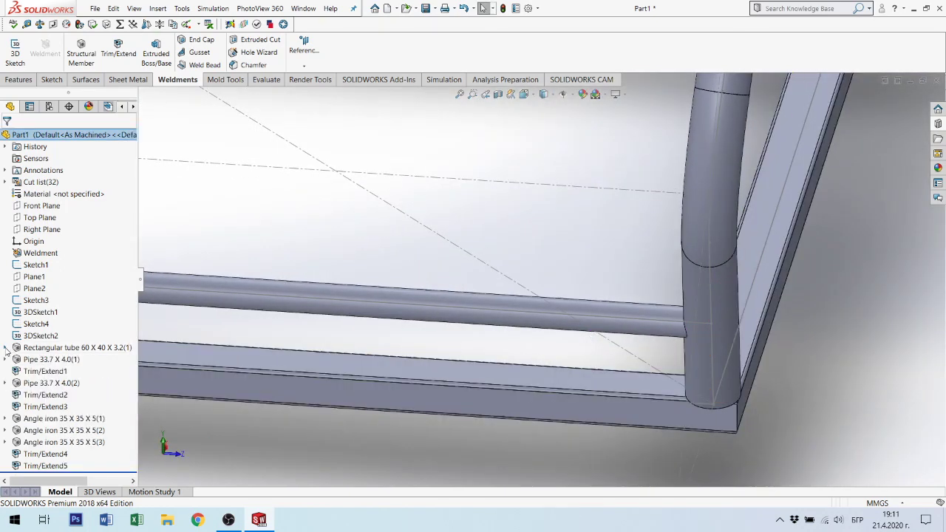
click(5, 349)
click(60, 384)
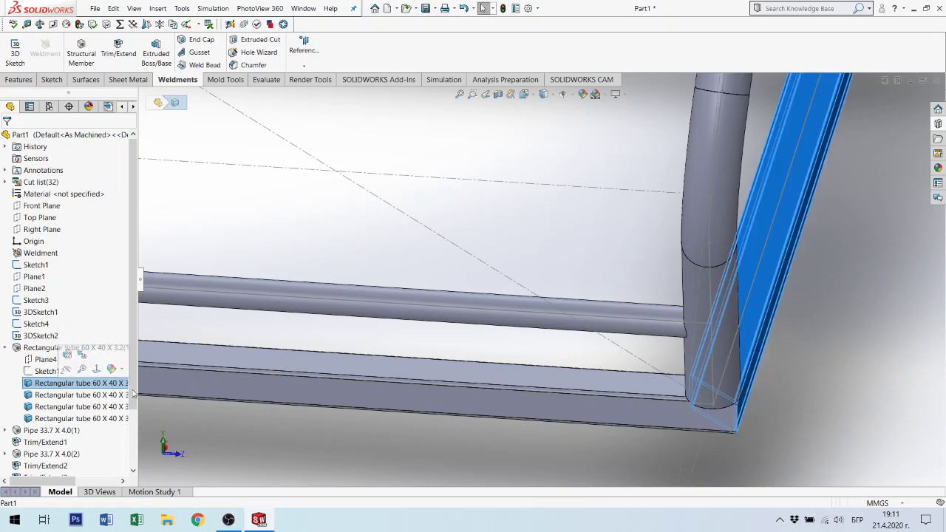
scroll(96, 360, down, 1)
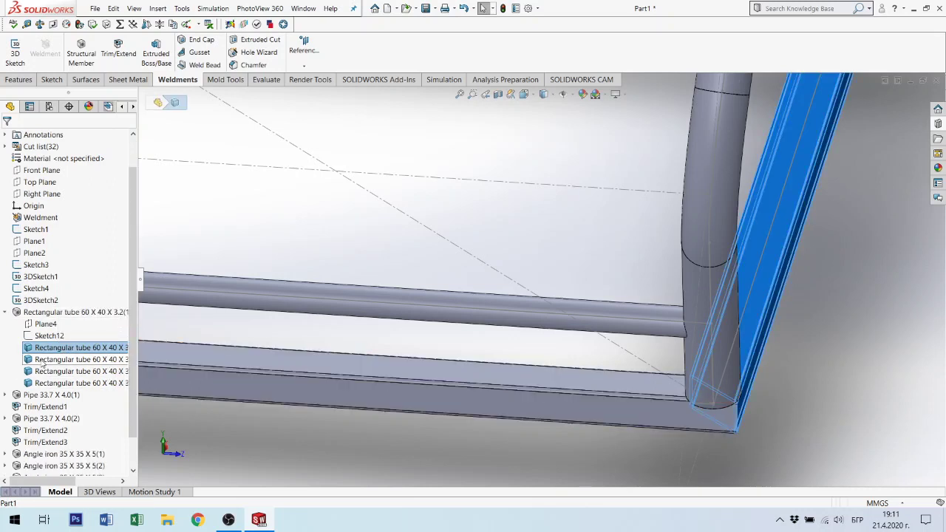
click(66, 383)
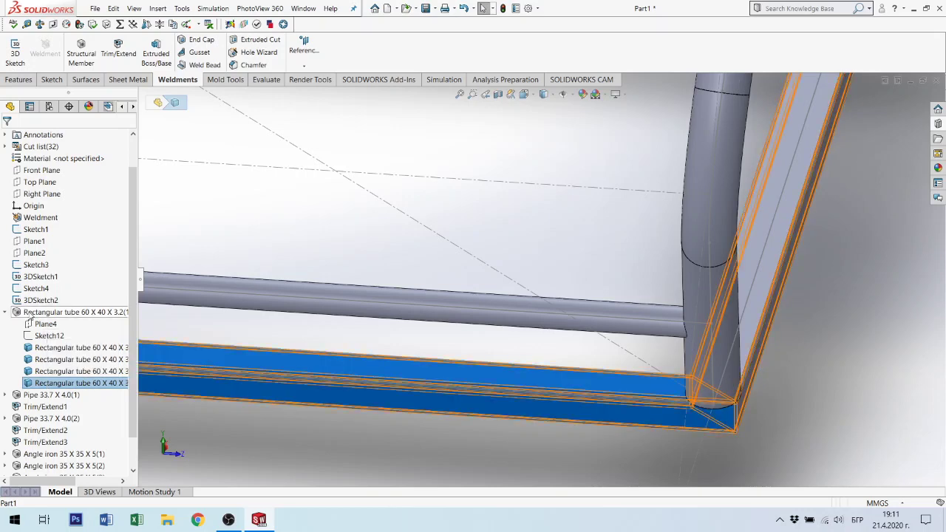
click(32, 313)
click(6, 313)
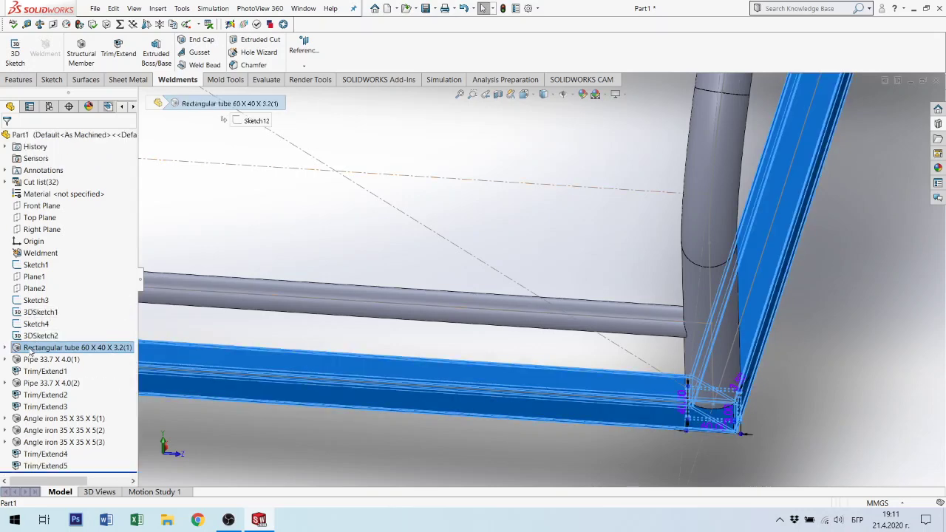
scroll(684, 260, up, 3)
scroll(695, 249, up, 2)
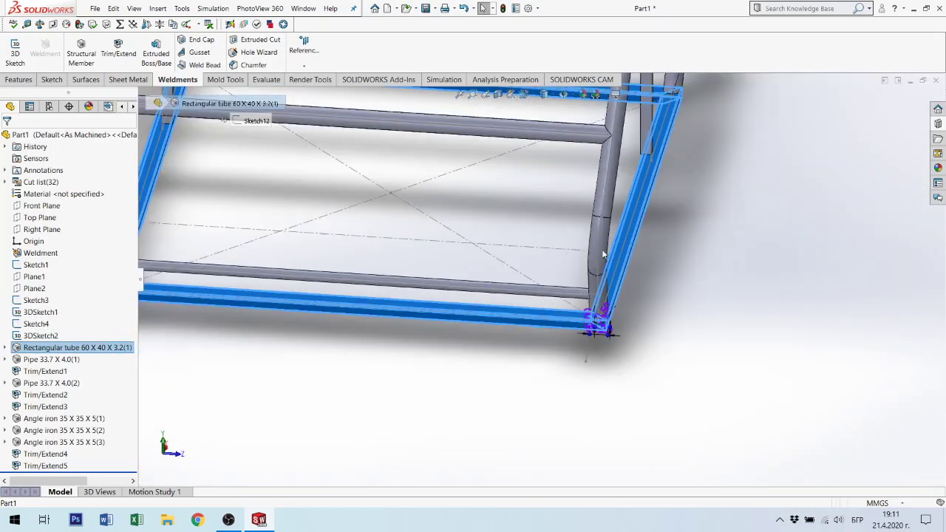
scroll(709, 235, up, 3)
scroll(728, 220, up, 2)
scroll(528, 173, up, 4)
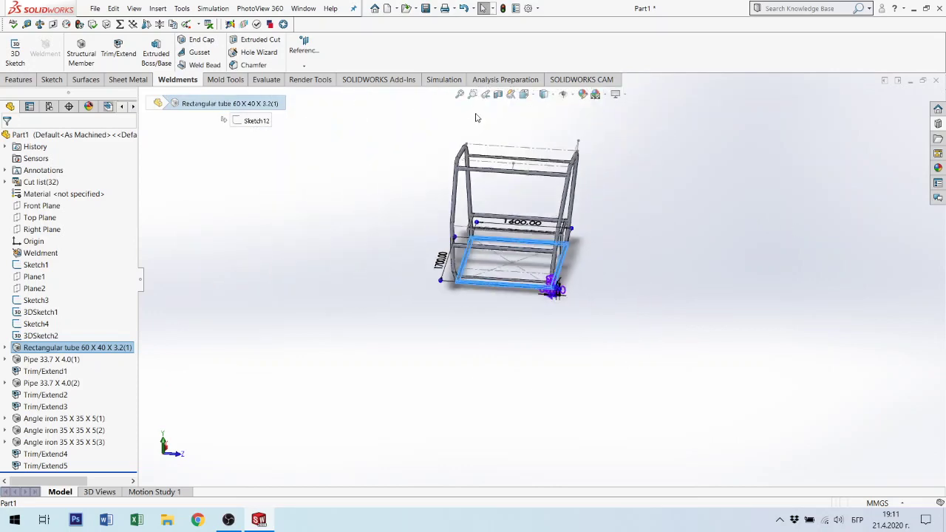
click(460, 94)
middle_drag(747, 329, 796, 372)
click(231, 300)
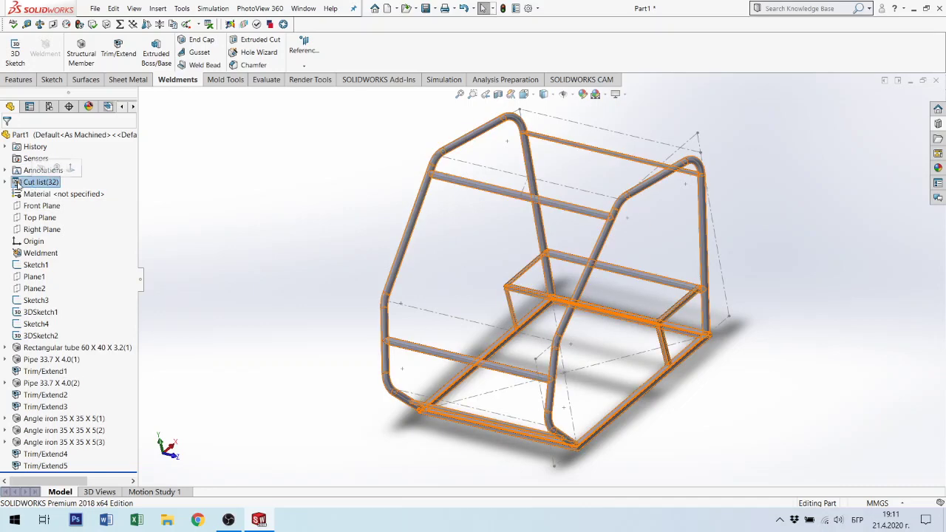
click(7, 182)
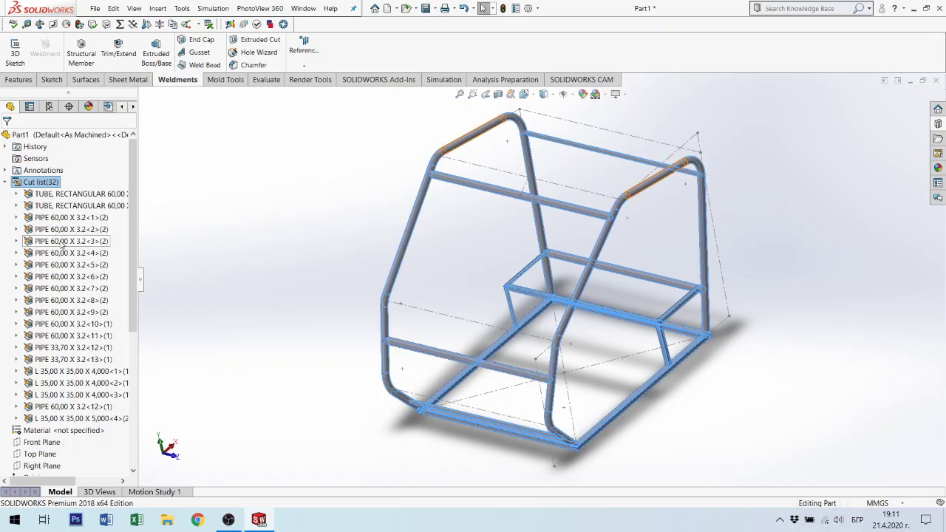
click(62, 244)
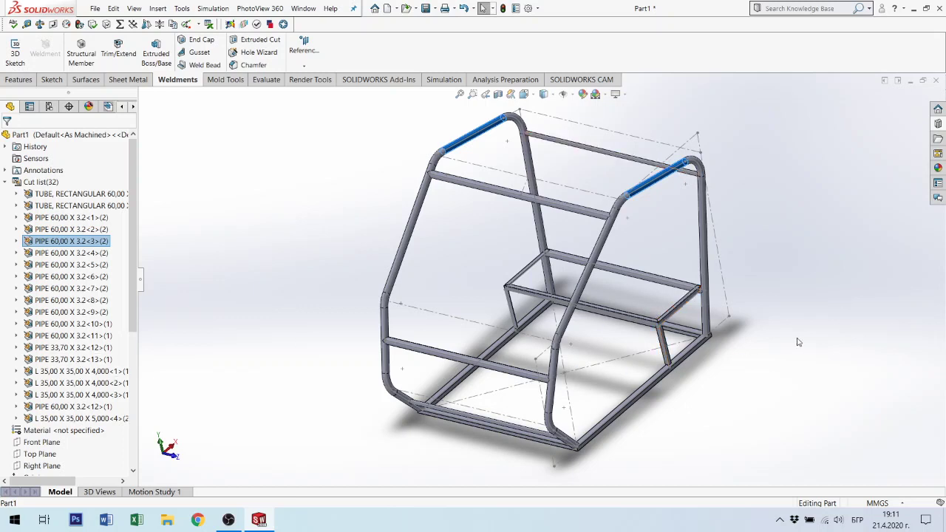
key(Escape)
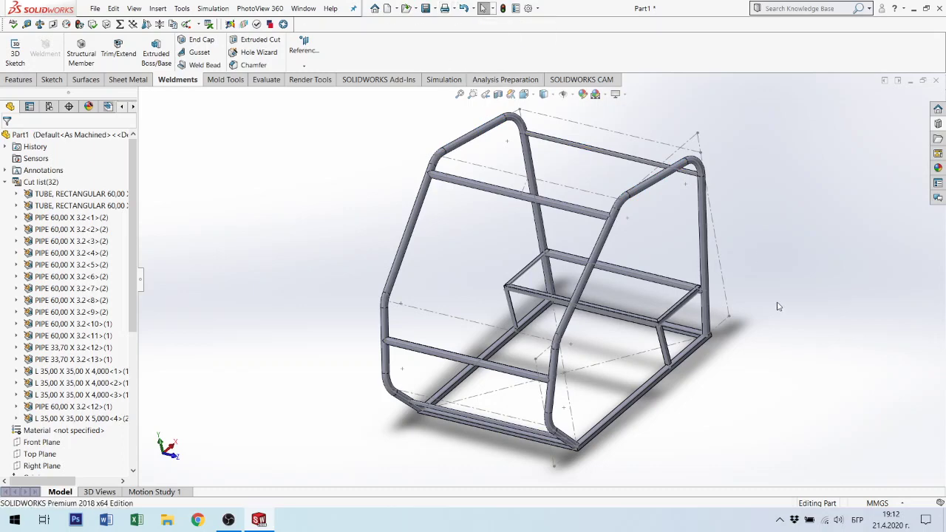
middle_drag(780, 307, 752, 322)
scroll(753, 322, down, 5)
scroll(752, 321, down, 3)
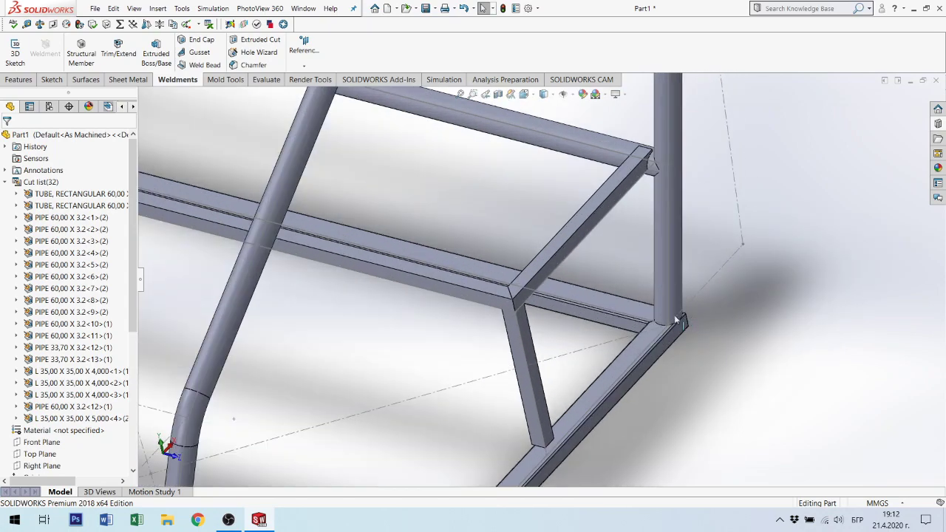
scroll(630, 311, down, 2)
scroll(629, 312, up, 5)
scroll(192, 300, up, 2)
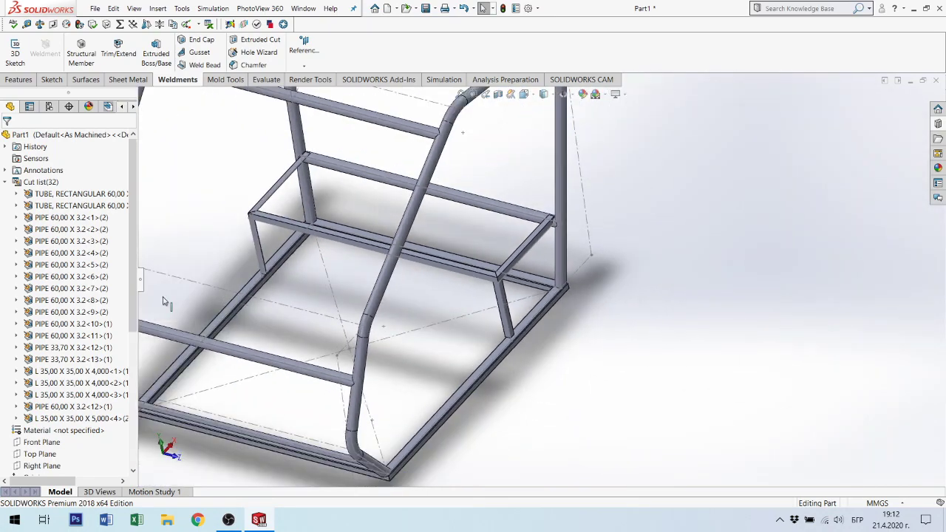
scroll(219, 294, up, 2)
scroll(550, 300, down, 2)
scroll(680, 318, up, 1)
scroll(658, 273, up, 2)
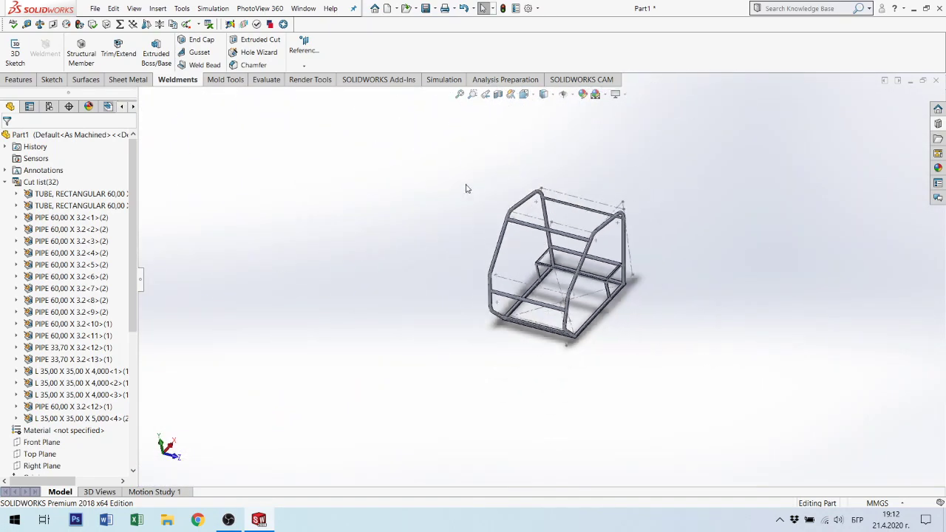
scroll(820, 121, down, 2)
scroll(777, 279, up, 3)
scroll(574, 274, down, 3)
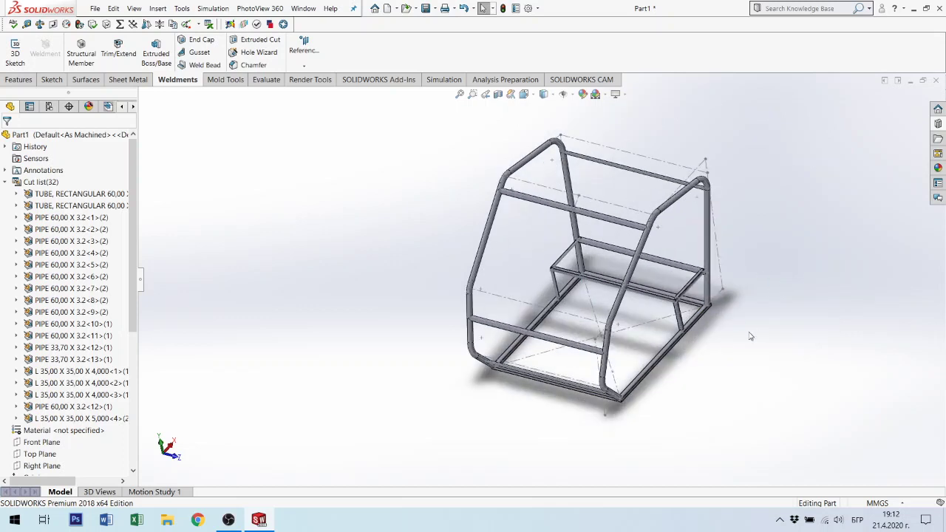
Turn off View Sketches under Hide/Show Items so all sketch lines and points disappear.
click(562, 95)
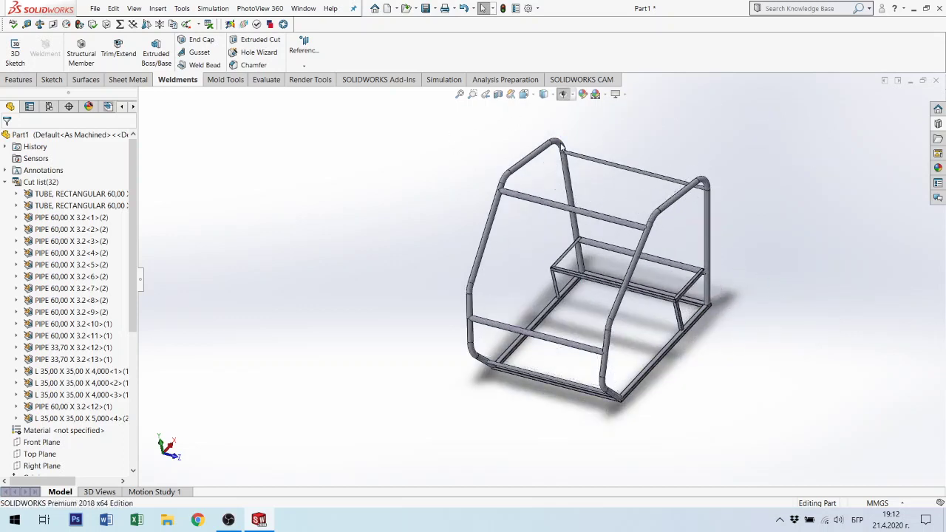
click(575, 96)
click(561, 98)
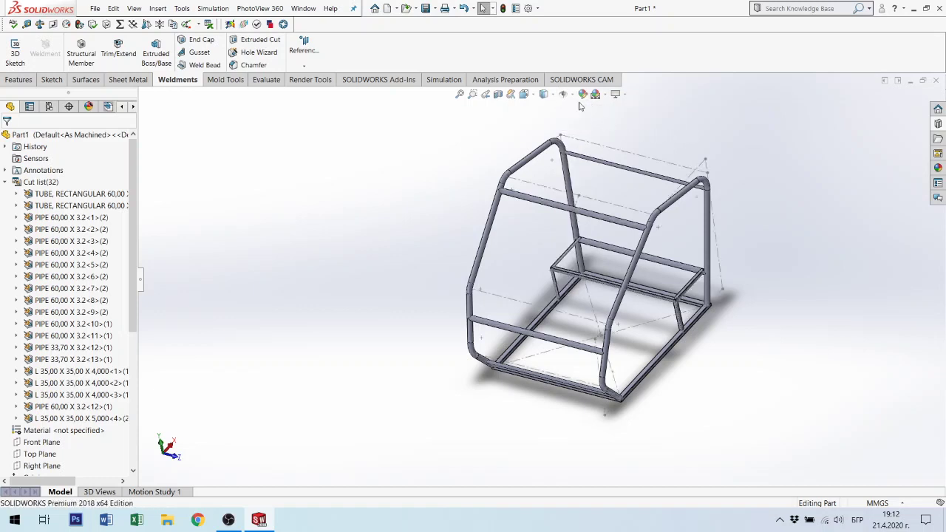
click(563, 95)
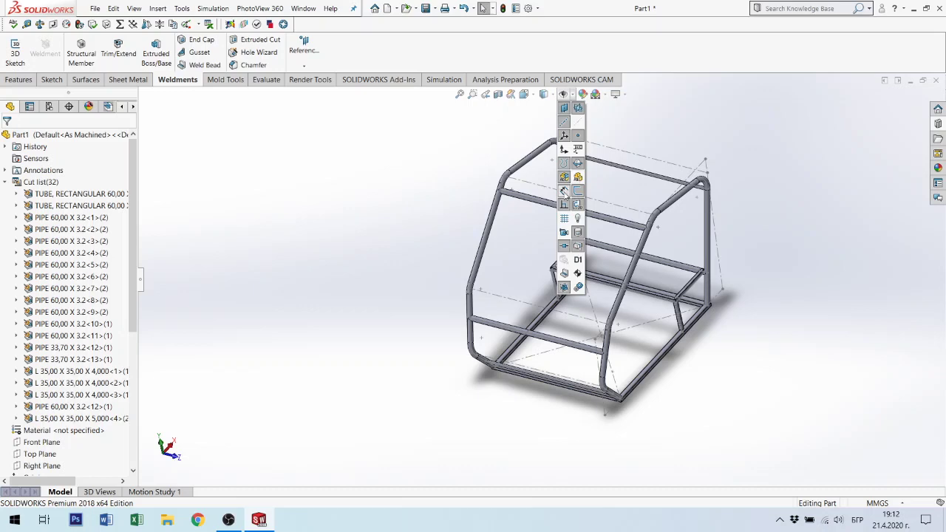
click(579, 192)
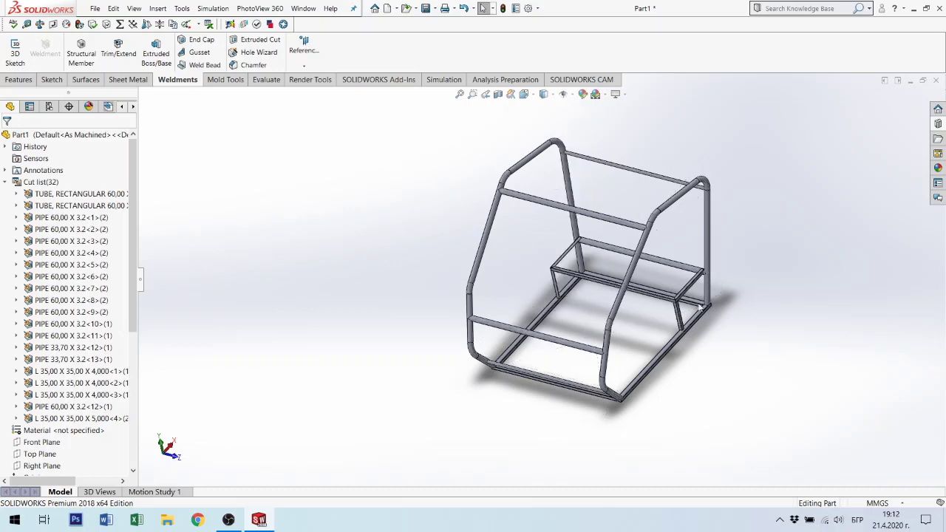
Orbit and zoom the frame to a more side-on view to check it without sketches.
mouse_move(700, 307)
middle_down()
mouse_move(707, 190)
mouse_move(693, 258)
middle_up()
scroll(672, 323, down, 3)
scroll(578, 316, down, 3)
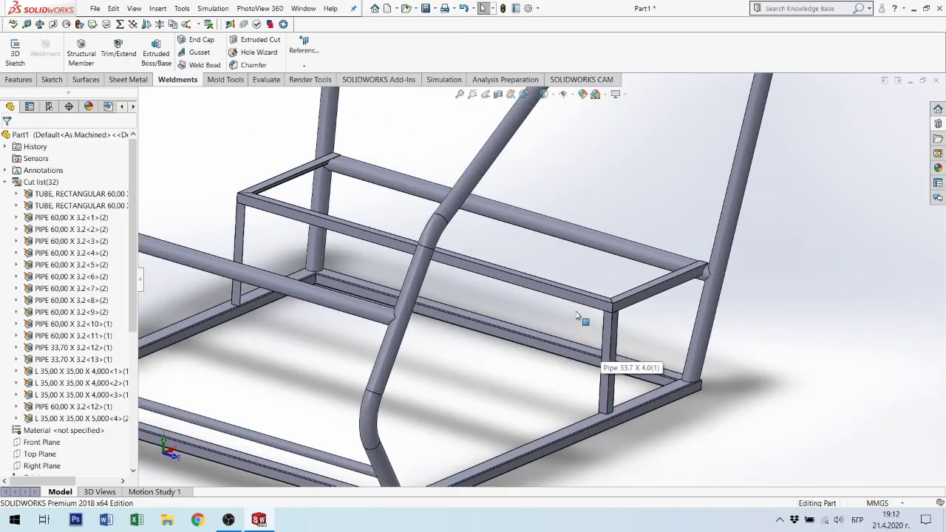
scroll(547, 288, up, 5)
middle_drag(513, 260, 507, 285)
scroll(296, 359, down, 3)
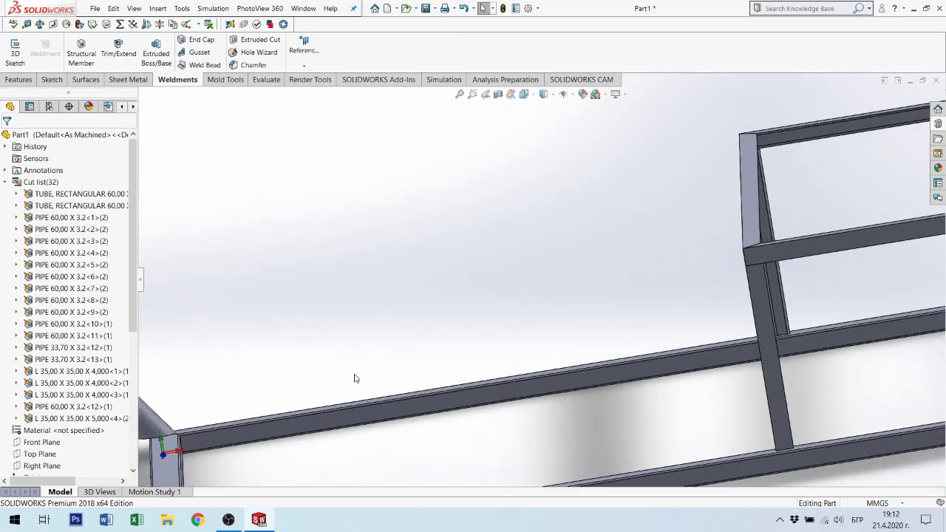
scroll(355, 378, up, 5)
scroll(351, 384, down, 2)
scroll(490, 356, down, 4)
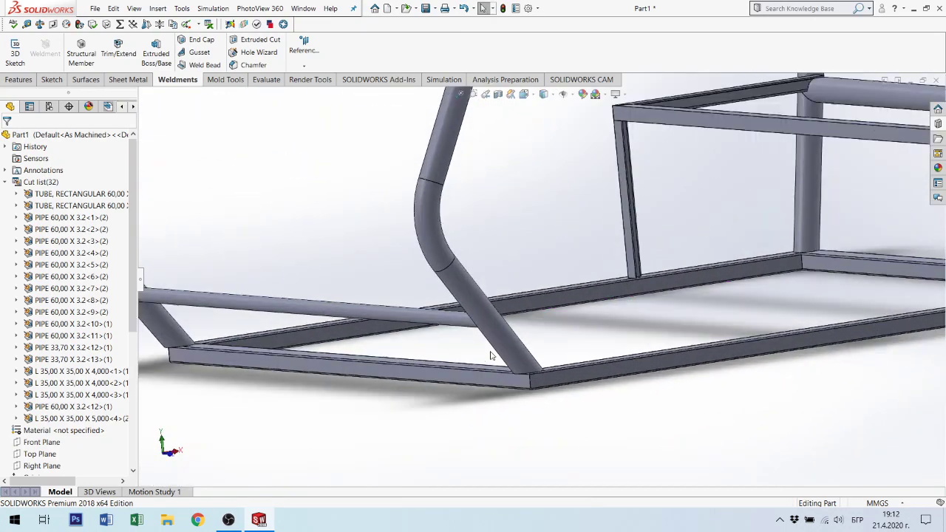
scroll(491, 355, down, 2)
Look down onto the bent tube–rail corner and zoom in to inspect it closely.
mouse_move(556, 359)
middle_down()
mouse_move(597, 453)
mouse_move(583, 427)
middle_up()
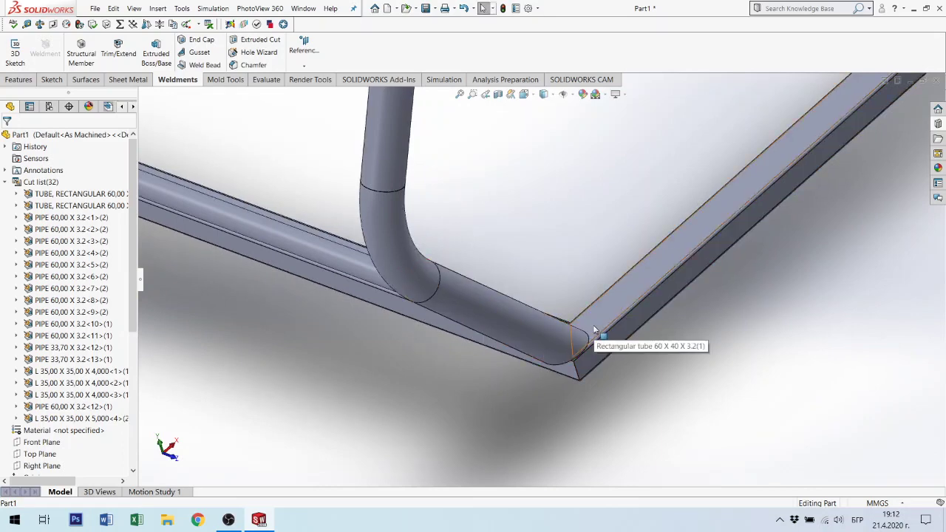
middle_drag(593, 327, 522, 323)
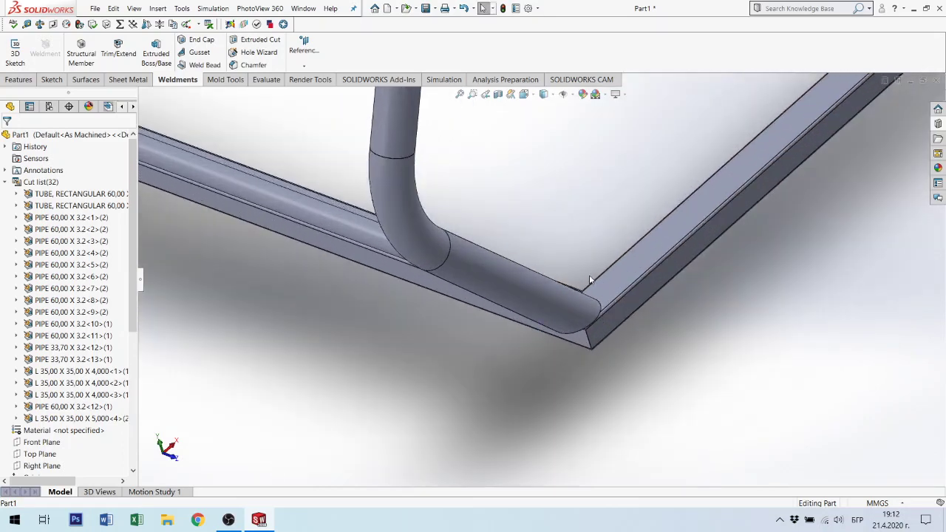
scroll(531, 291, up, 2)
scroll(746, 177, up, 2)
scroll(733, 85, up, 2)
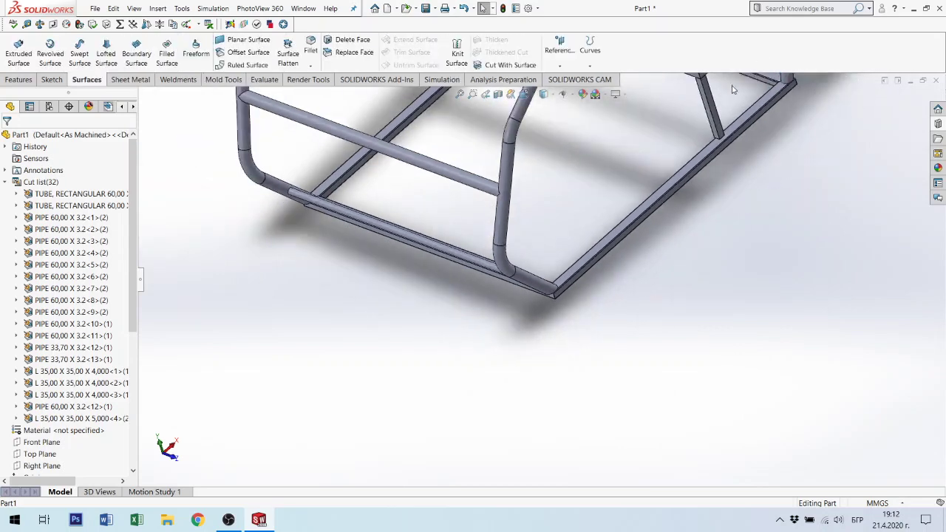
scroll(734, 89, down, 3)
scroll(778, 127, down, 3)
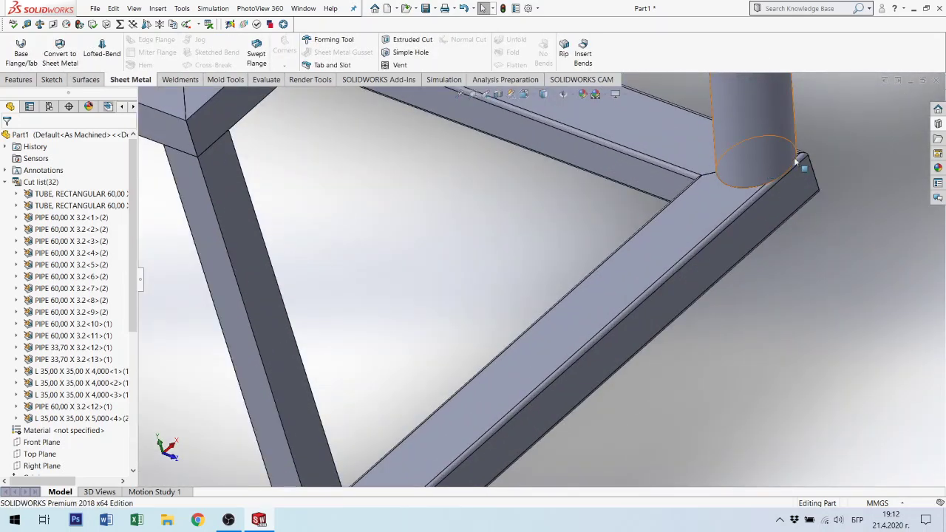
scroll(796, 161, down, 2)
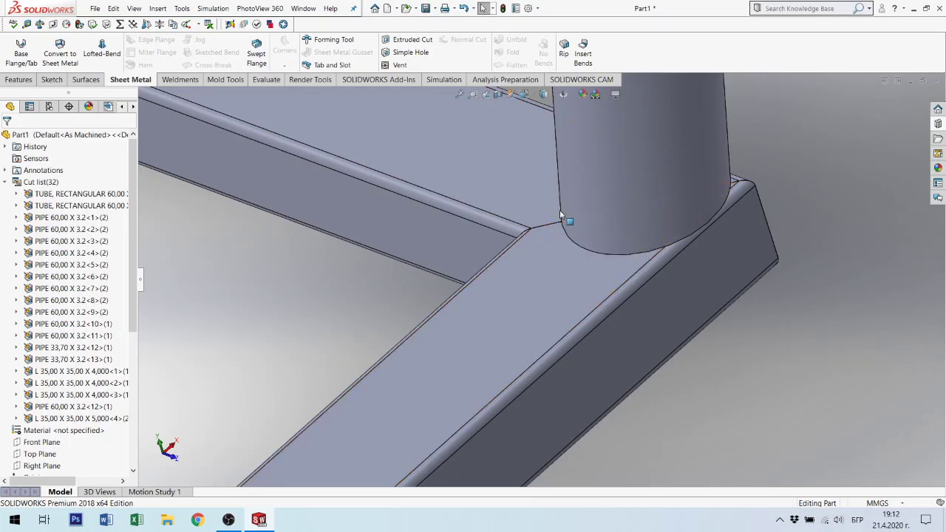
scroll(568, 252, up, 2)
scroll(568, 244, up, 2)
scroll(565, 260, up, 2)
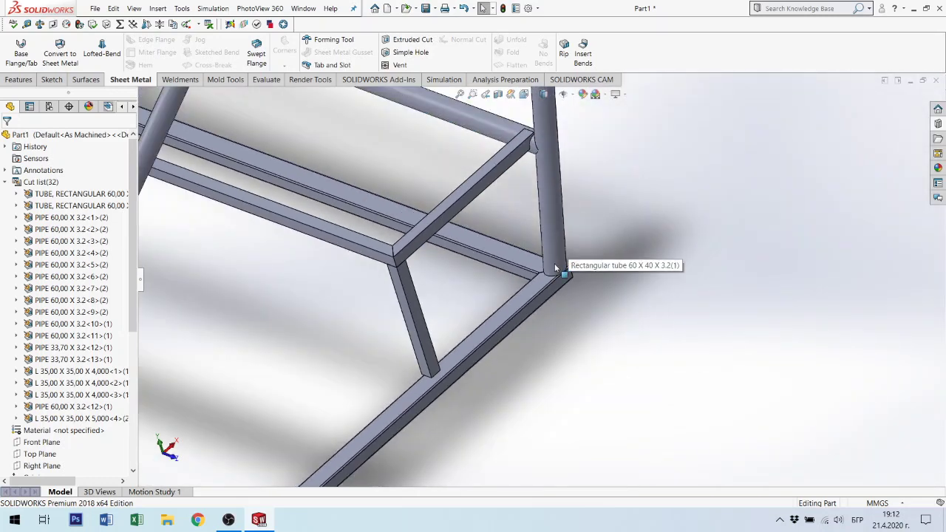
scroll(565, 261, up, 2)
scroll(565, 260, up, 2)
scroll(517, 237, up, 2)
scroll(509, 227, down, 2)
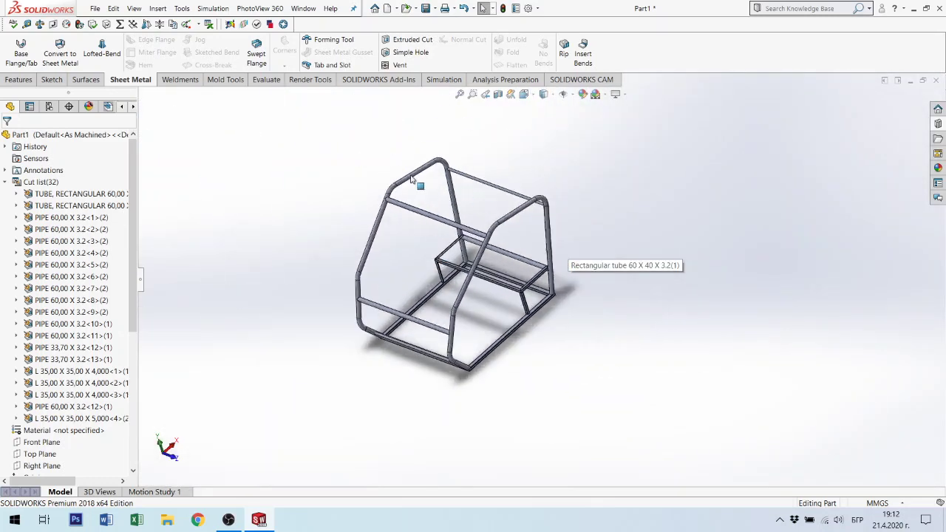
scroll(501, 237, down, 2)
scroll(510, 207, down, 2)
Turn the frame about its vertical axis for a final overall look.
middle_drag(510, 189, 732, 220)
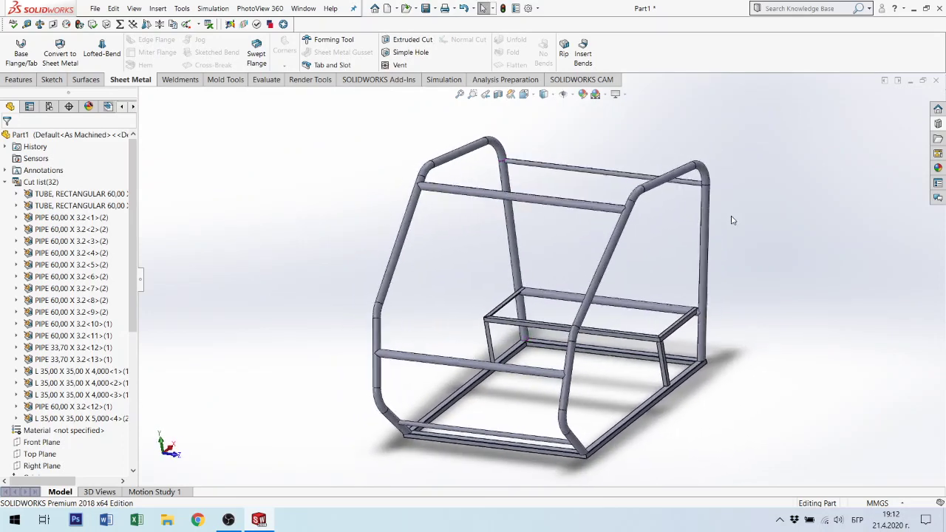
scroll(559, 245, down, 3)
scroll(460, 259, up, 3)
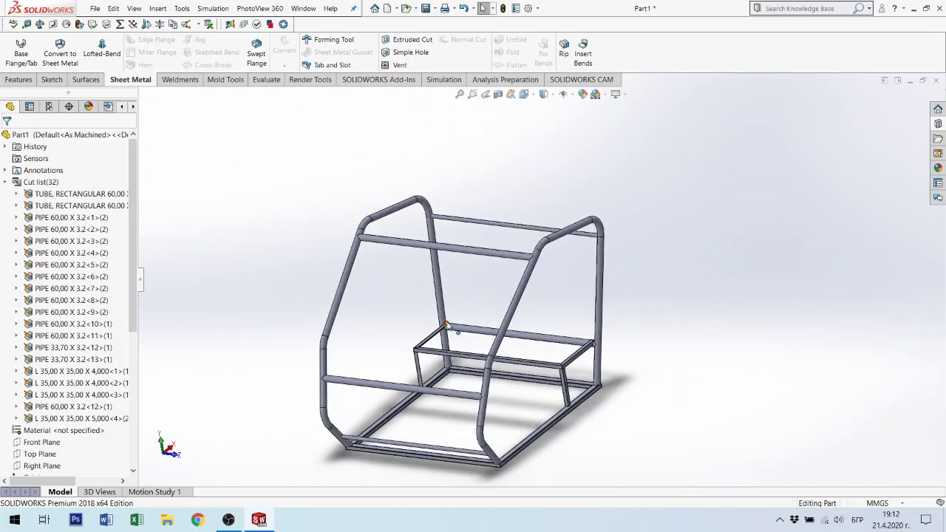
scroll(458, 329, down, 2)
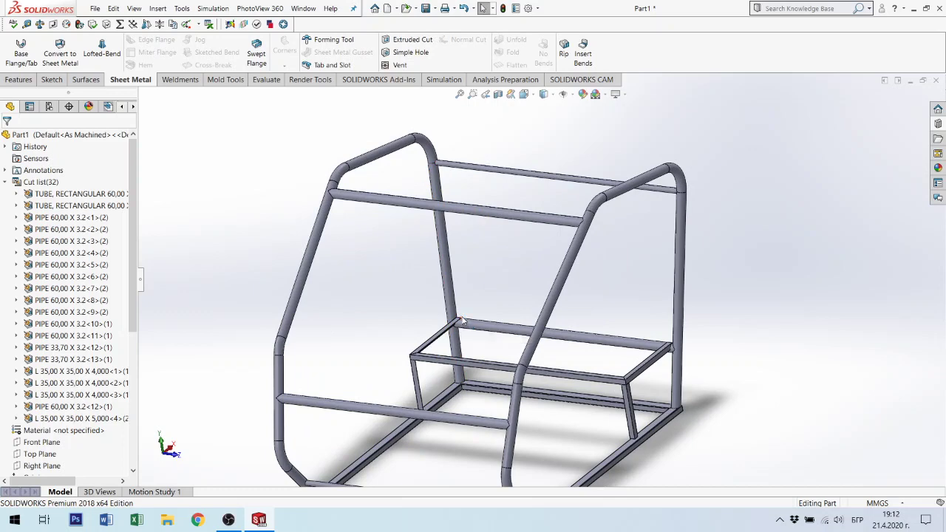
scroll(490, 334, up, 2)
mouse_move(513, 331)
middle_down()
mouse_move(478, 266)
mouse_move(509, 332)
middle_up()
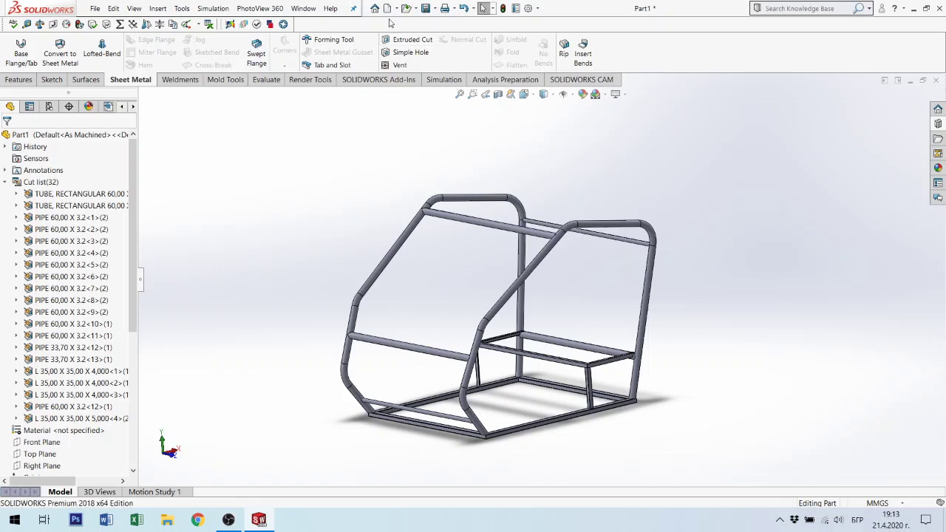
Save the part under the Weldment Constructin name with '-New' added before the extension.
click(427, 9)
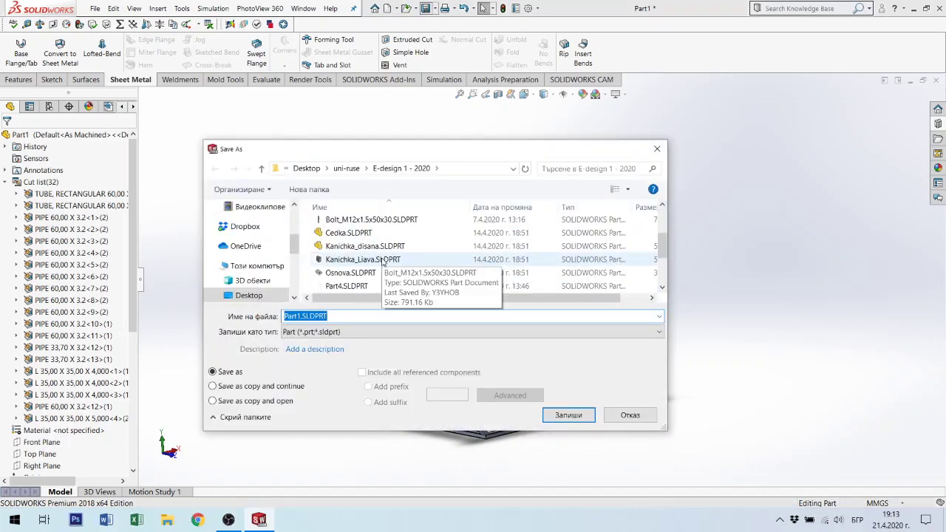
scroll(388, 270, down, 2)
click(400, 273)
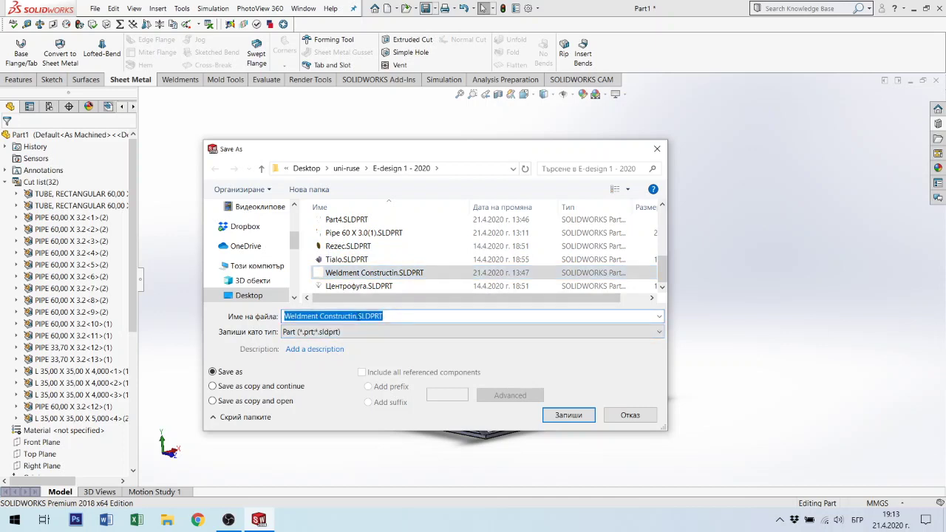
click(357, 316)
text(-New)
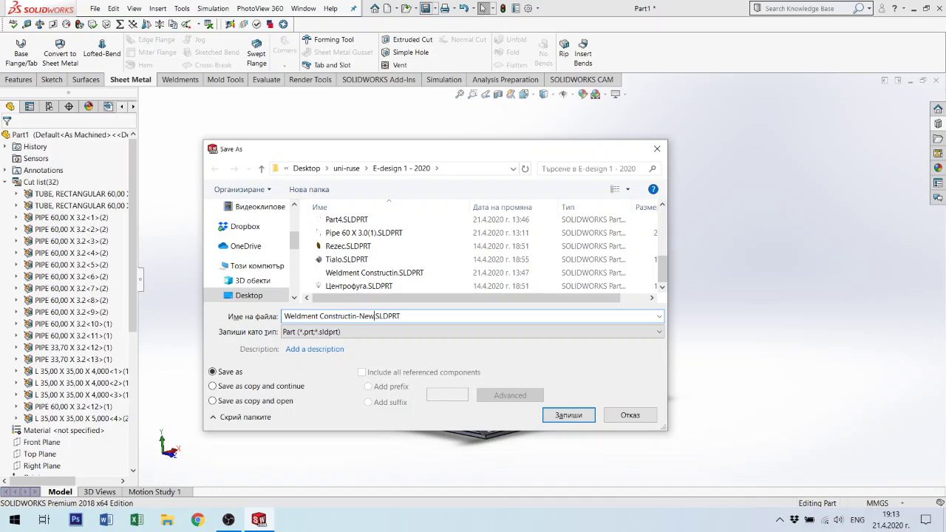
key(Return)
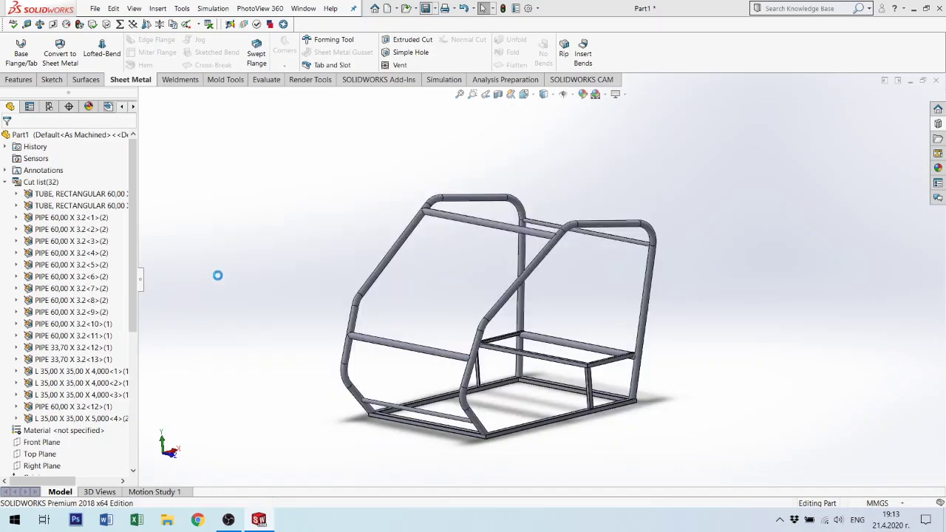
Close the frame part, create a new blank part (Part2), and select the Top Plane.
click(937, 82)
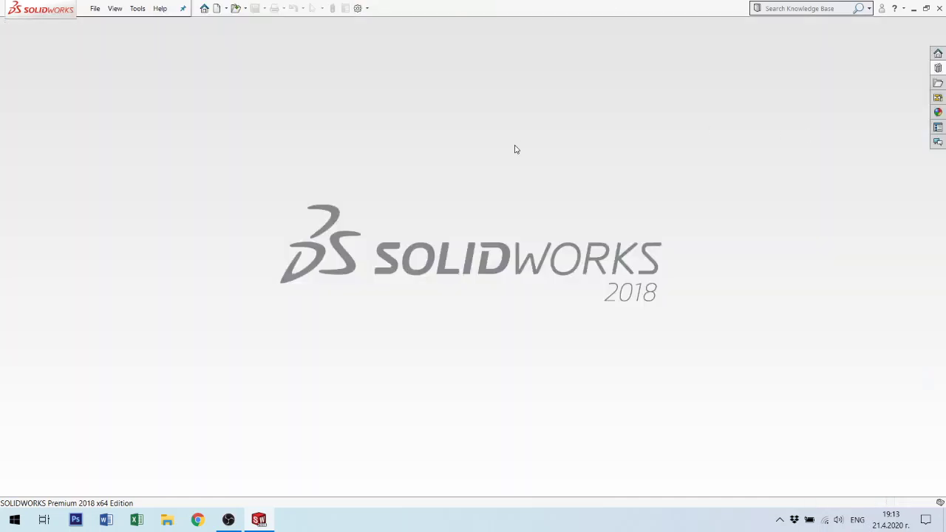
click(216, 9)
click(410, 390)
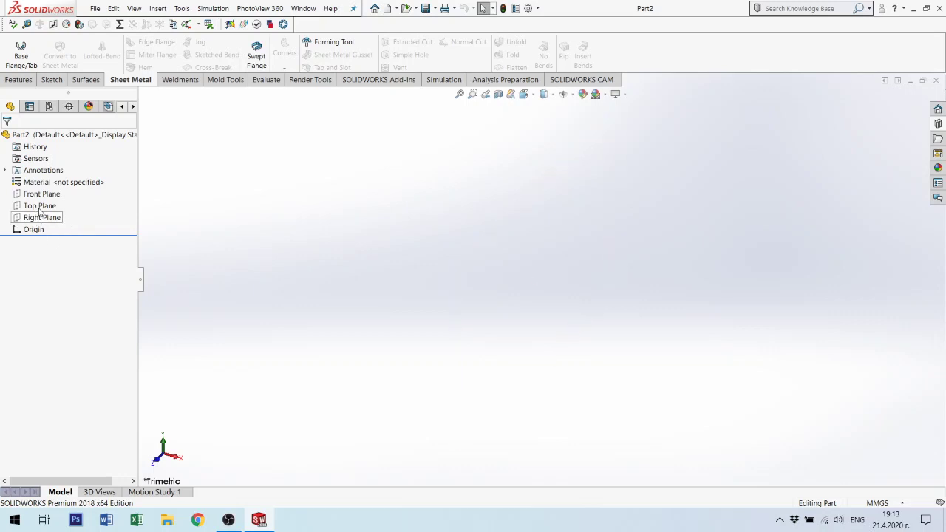
click(38, 205)
On the Top Plane, draw a center rectangle at the origin and convert its four edges to construction.
click(47, 192)
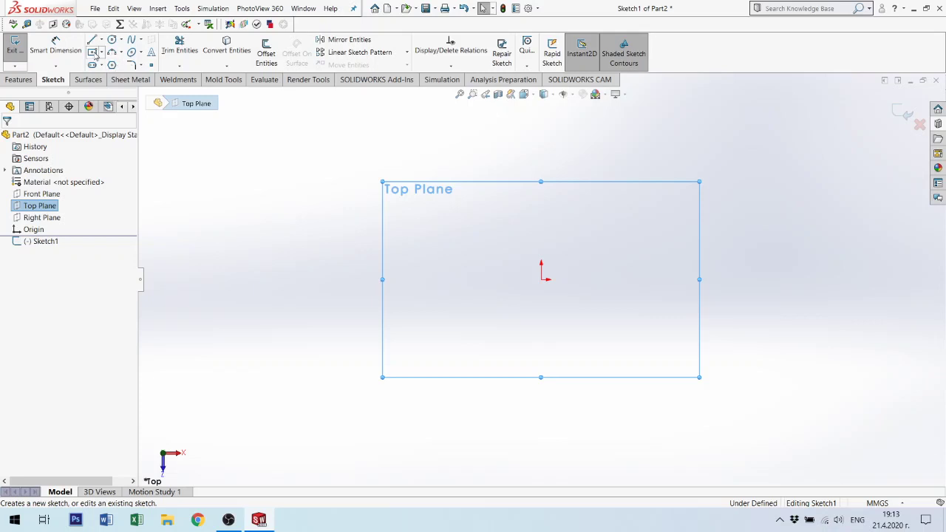
click(92, 52)
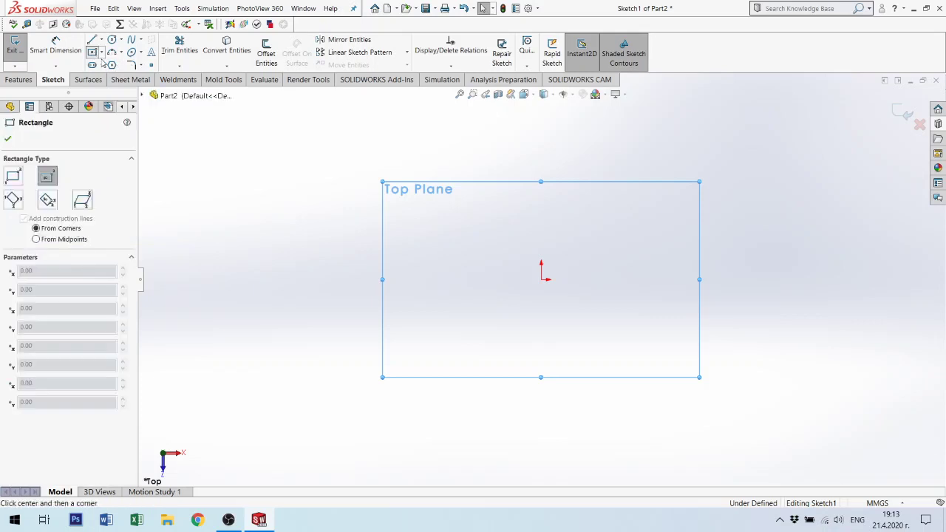
click(541, 279)
click(617, 330)
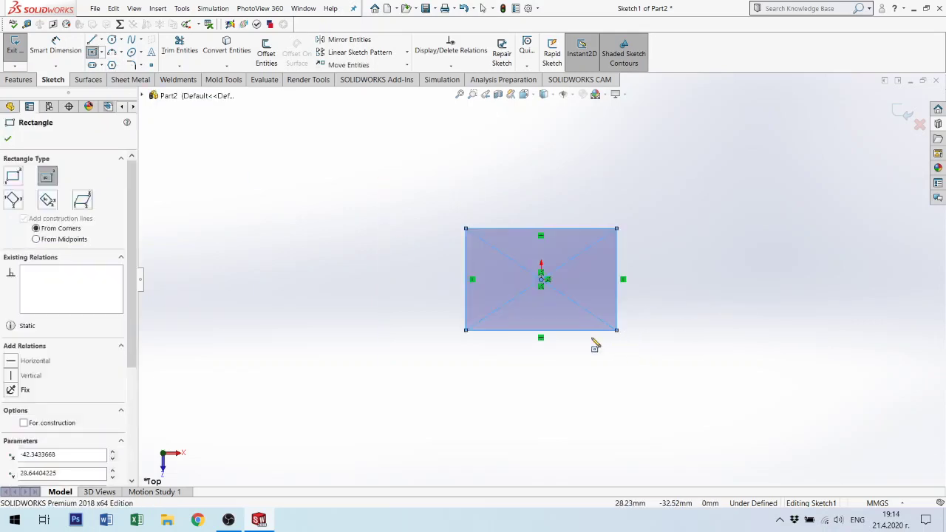
key(Escape)
click(617, 295)
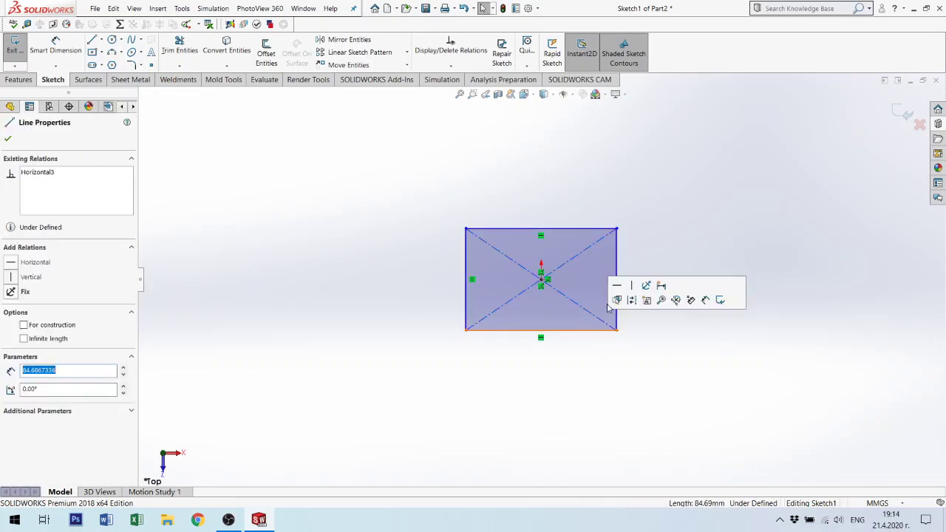
ctrl+click(616, 296)
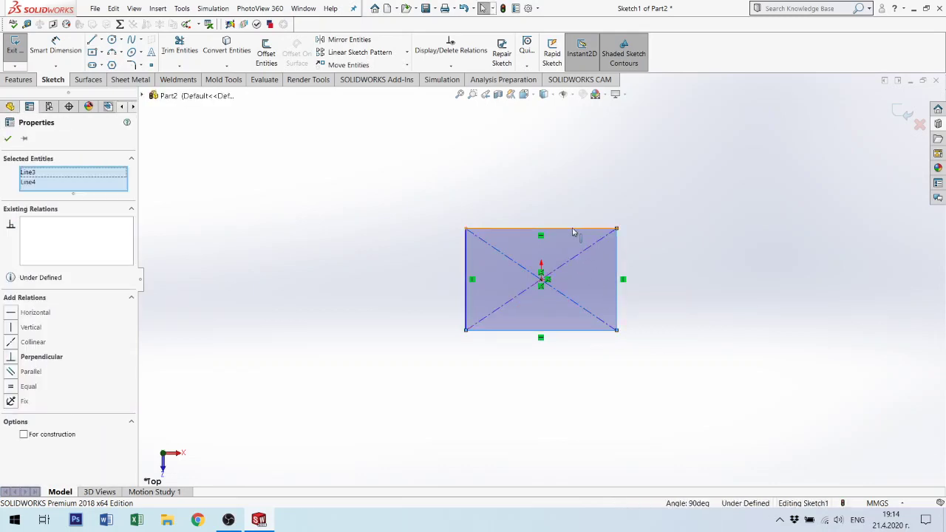
ctrl+click(574, 229)
ctrl+click(467, 270)
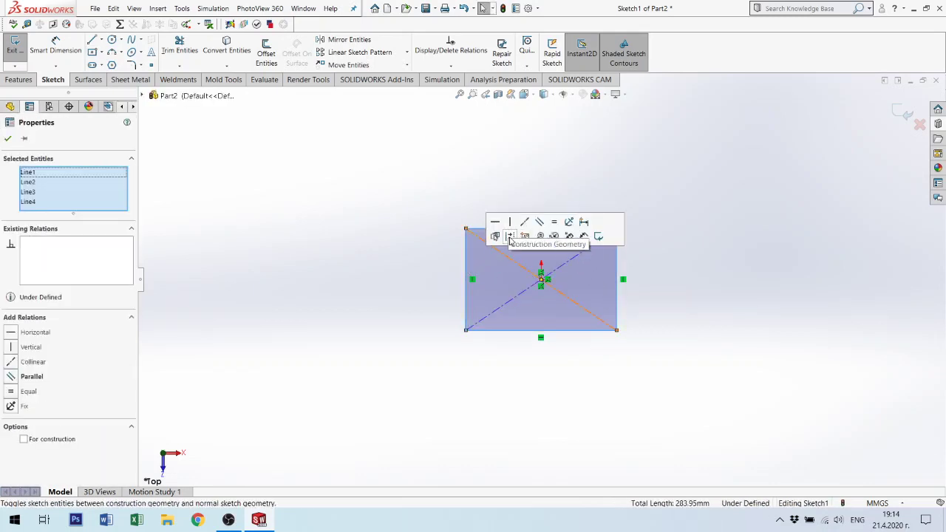
click(737, 373)
mouse_move(738, 372)
middle_down()
mouse_move(680, 313)
mouse_move(737, 190)
mouse_move(686, 222)
mouse_move(694, 231)
middle_up()
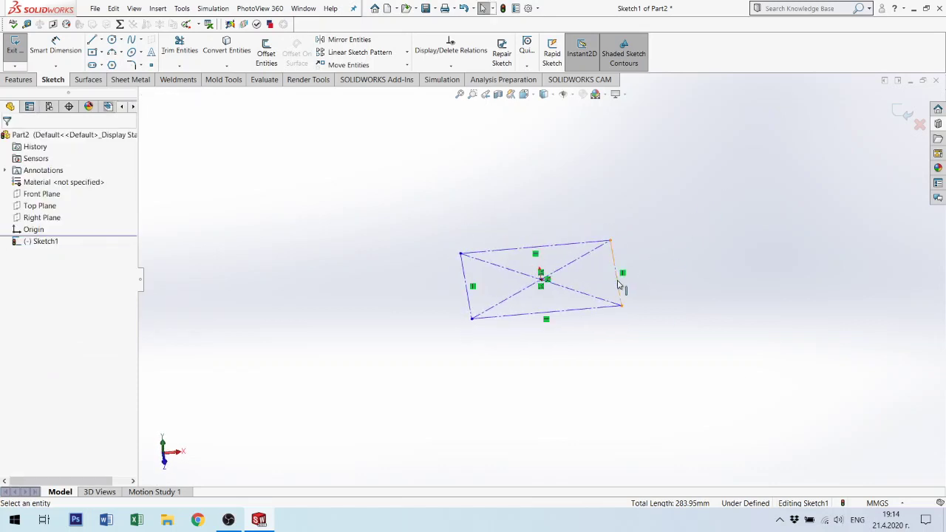
Dimension the rectangle 400 mm wide and 420 mm deep, then exit the sketch.
click(55, 46)
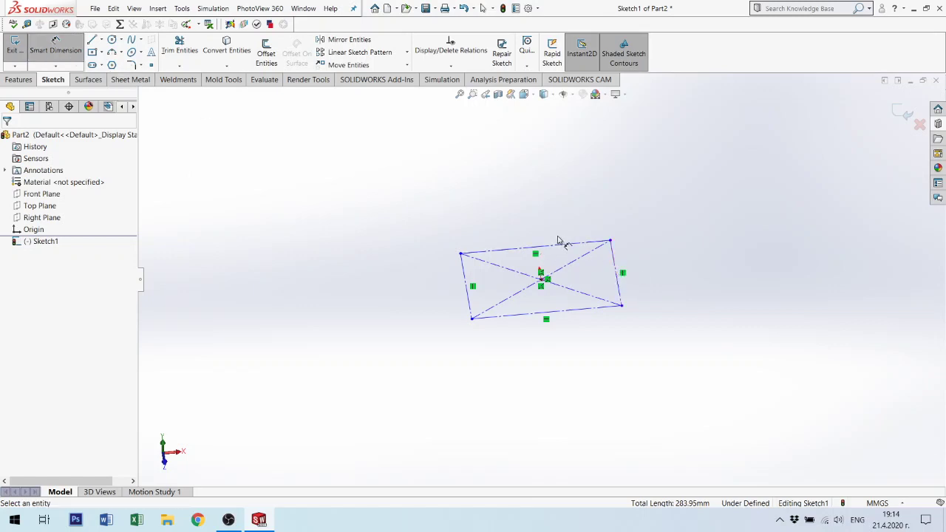
click(556, 247)
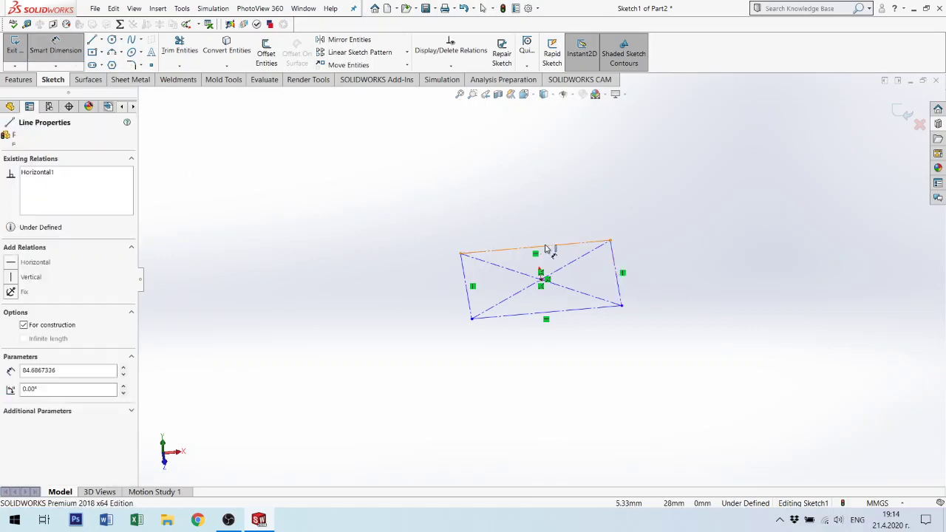
click(524, 212)
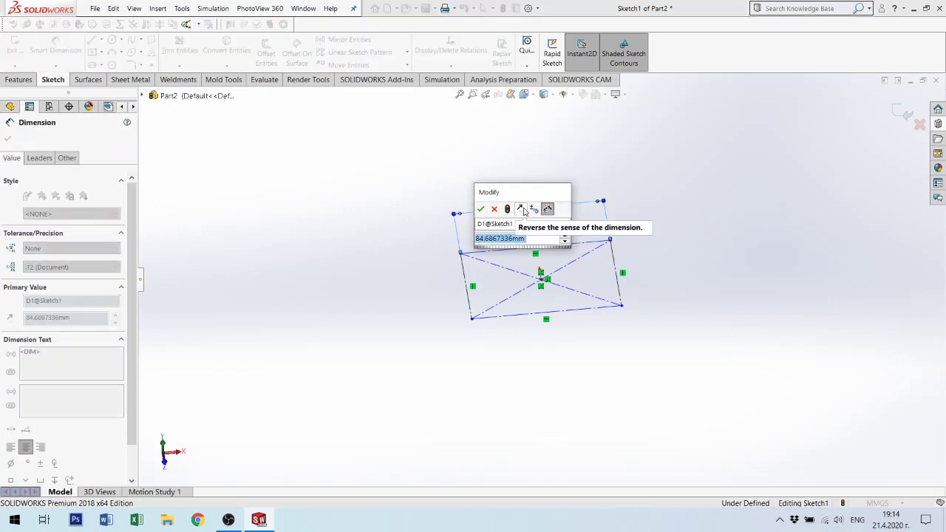
text(400)
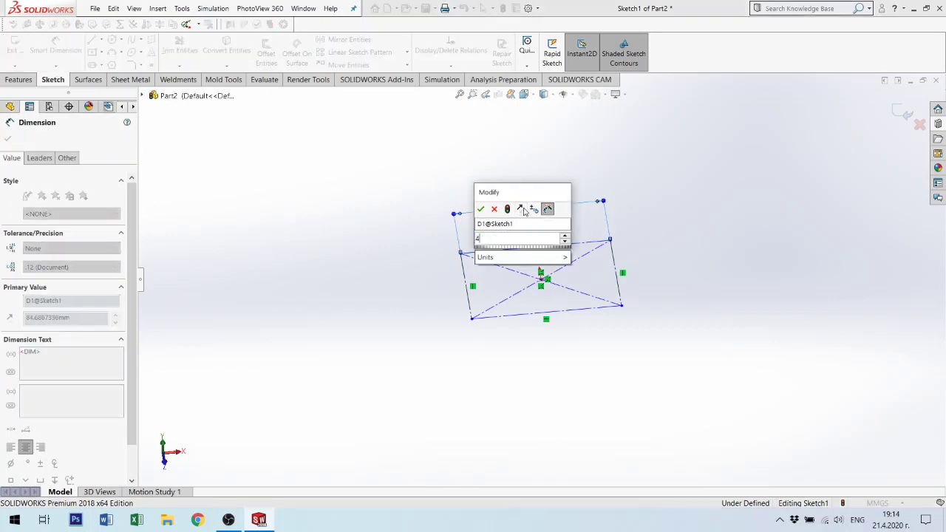
key(Return)
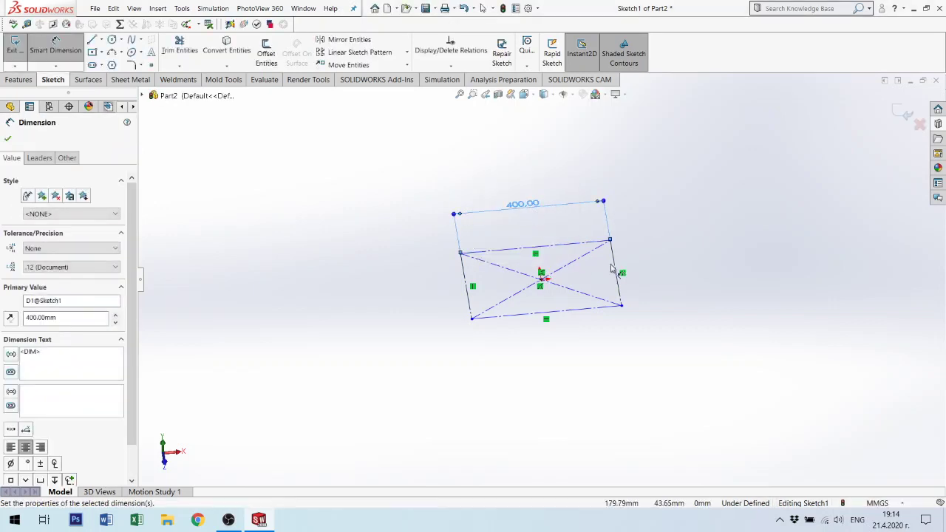
click(617, 272)
click(667, 262)
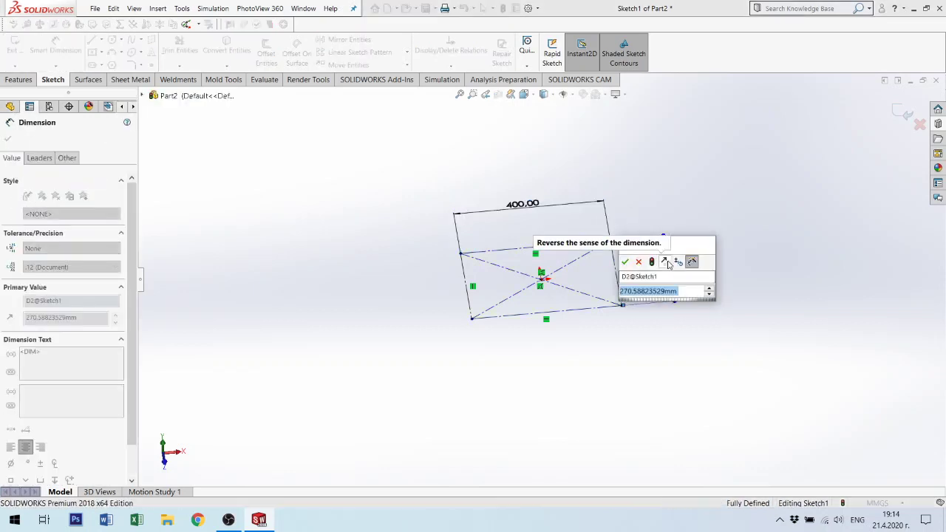
text(420)
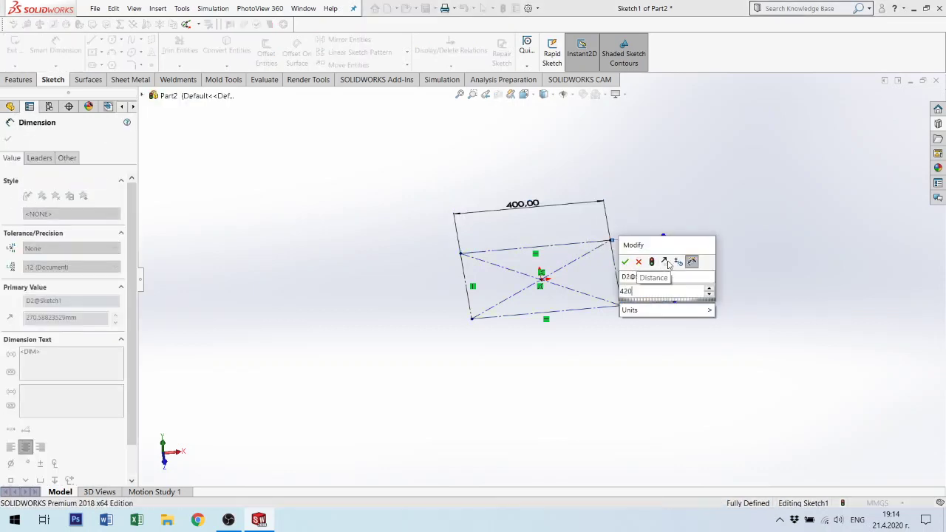
key(Return)
click(901, 116)
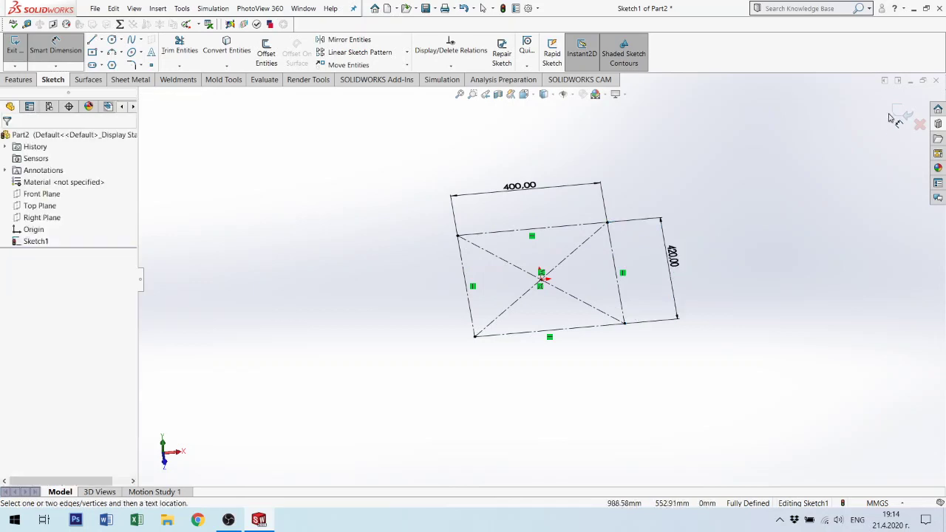
mouse_move(699, 302)
middle_down()
mouse_move(709, 165)
mouse_move(752, 205)
mouse_move(717, 248)
mouse_move(762, 245)
mouse_move(715, 189)
mouse_move(707, 271)
mouse_move(760, 198)
mouse_move(729, 227)
middle_up()
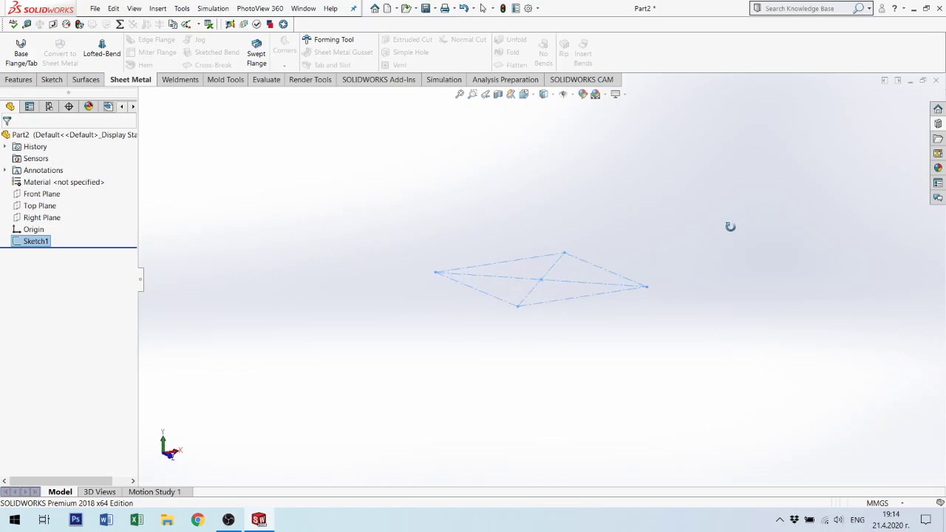
Start a 3D sketch and draw upright centerlines from a rectangle corner forming a post and top line.
click(59, 80)
click(15, 65)
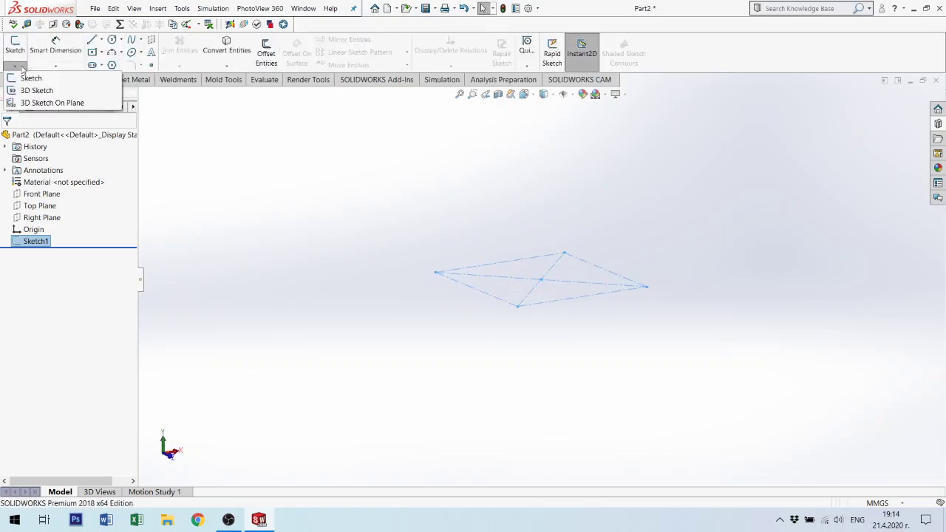
click(35, 90)
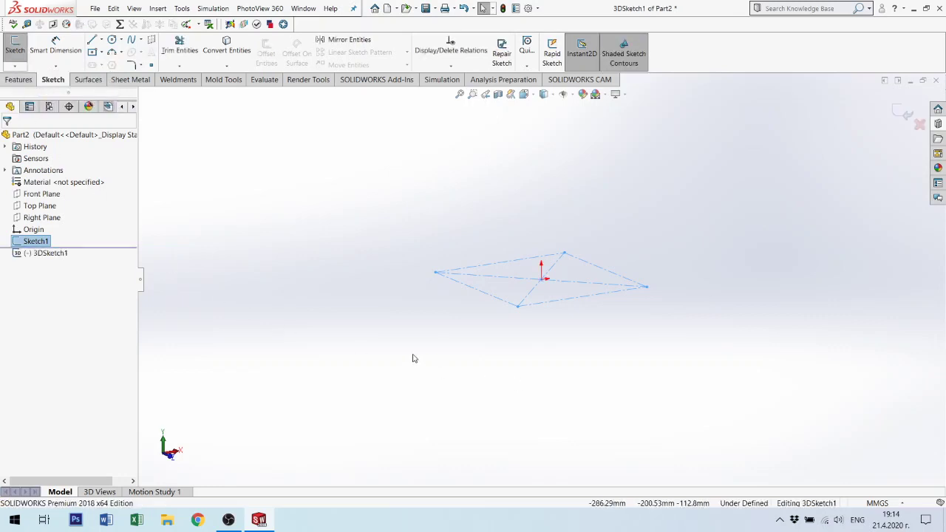
click(102, 39)
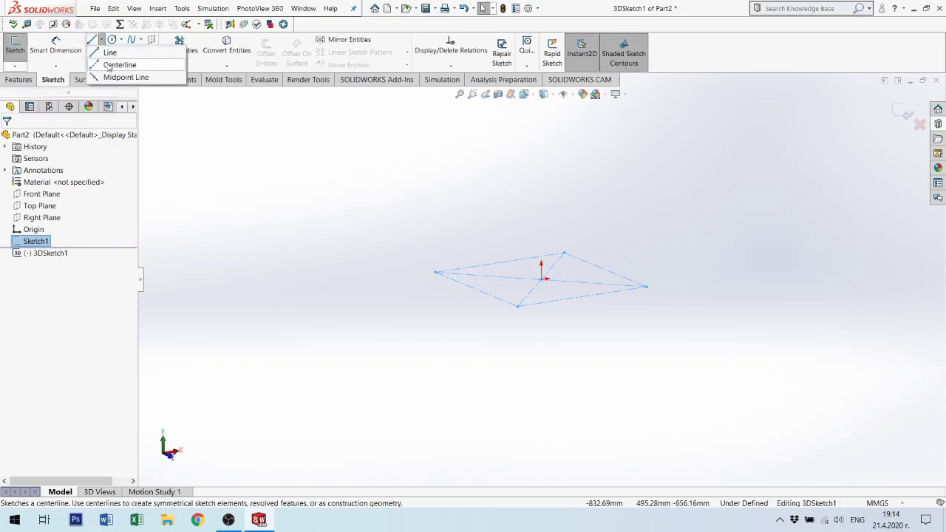
click(110, 62)
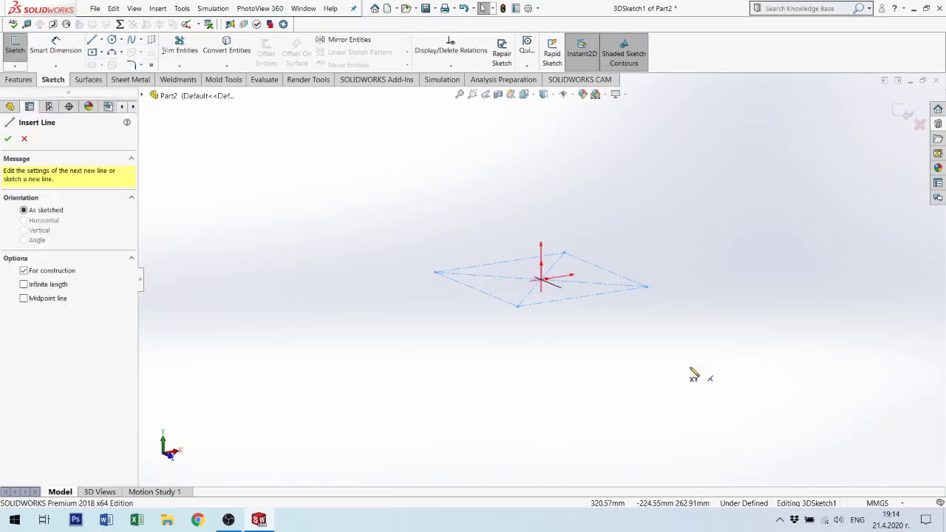
click(582, 297)
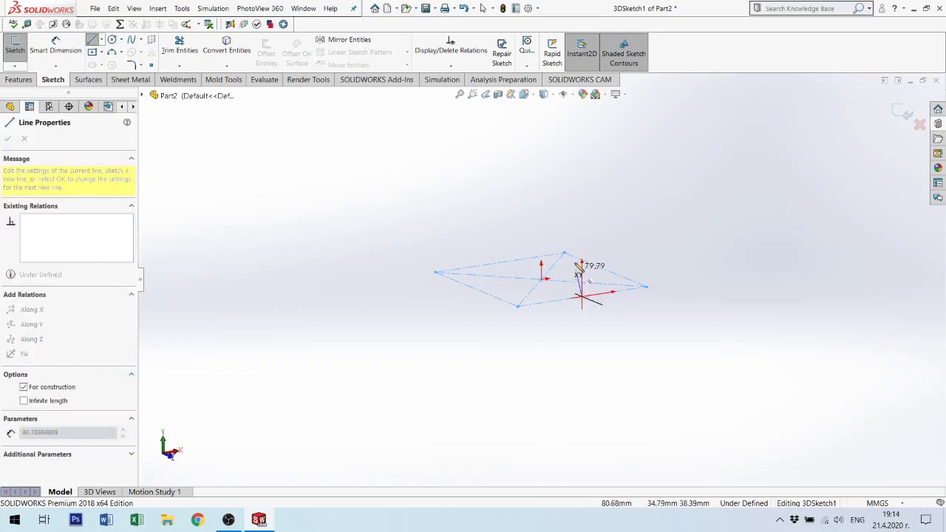
click(582, 160)
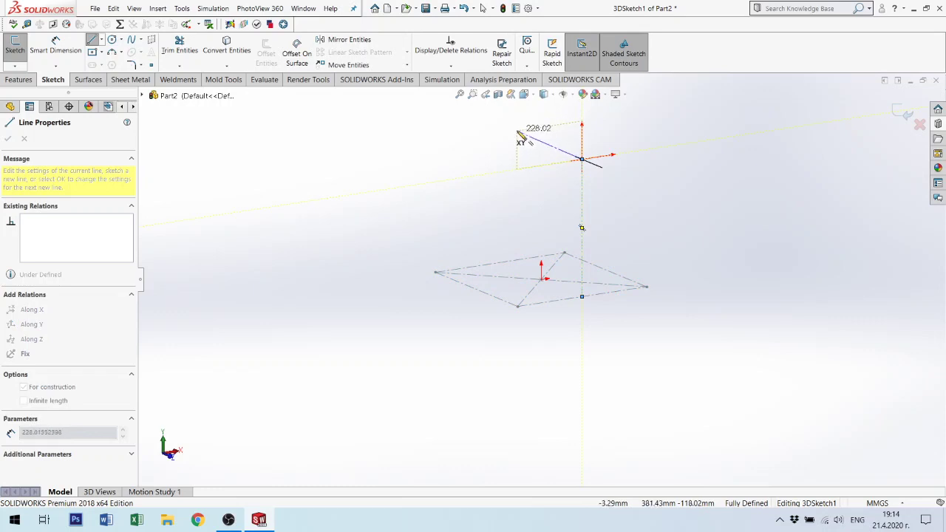
click(516, 130)
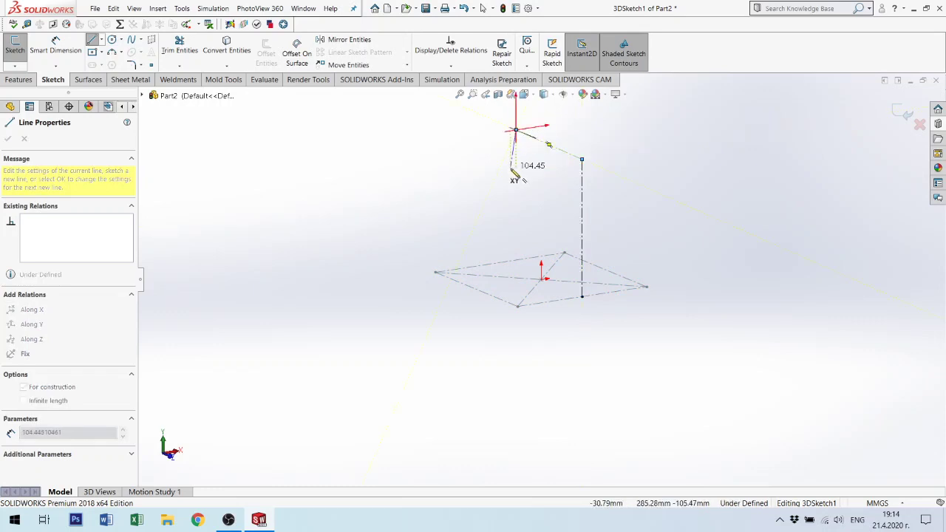
click(517, 239)
key(Escape)
click(527, 195)
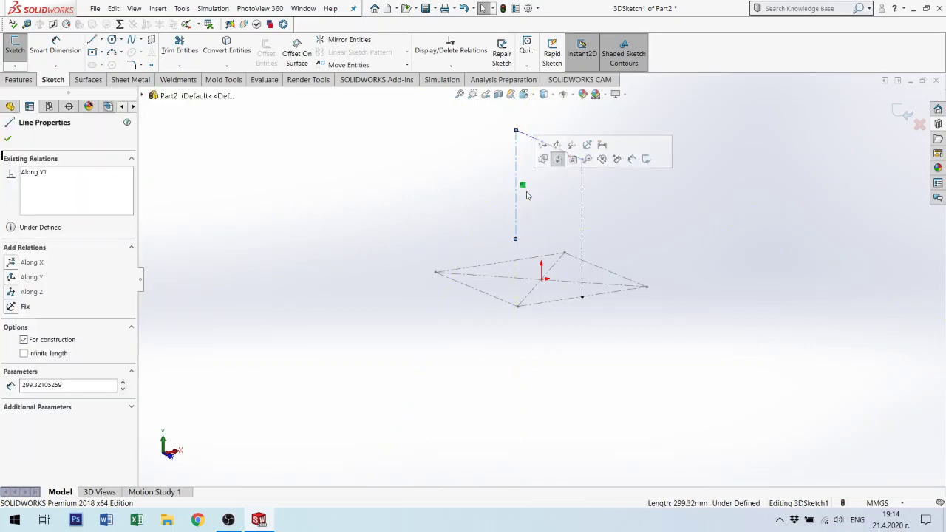
mouse_move(517, 240)
mouse_down()
mouse_move(522, 264)
mouse_move(499, 263)
mouse_up()
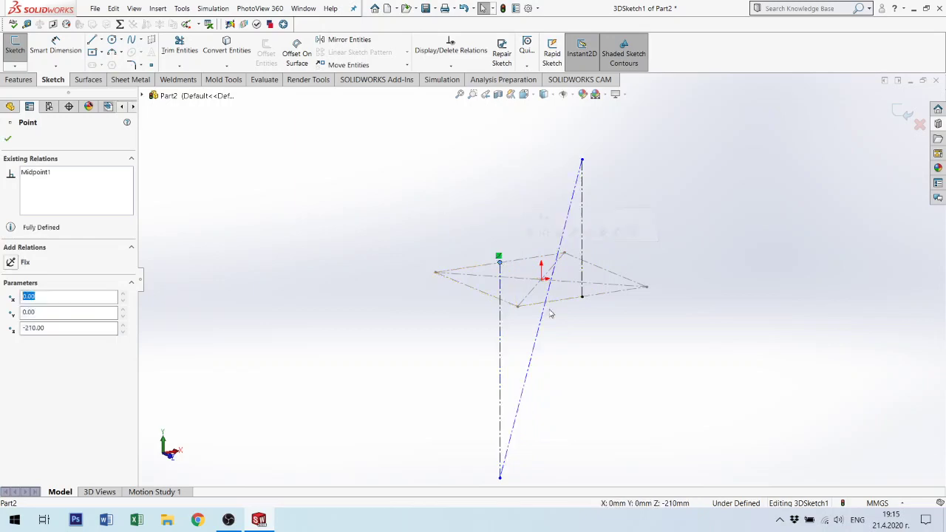
Raise the loose endpoint into a second post and constrain the top line Along Z.
click(534, 363)
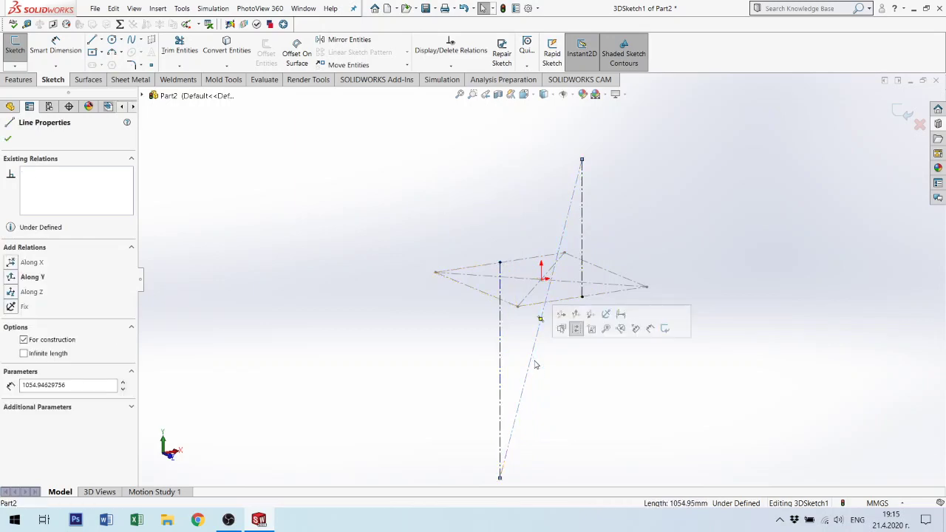
click(501, 478)
drag(505, 456, 500, 141)
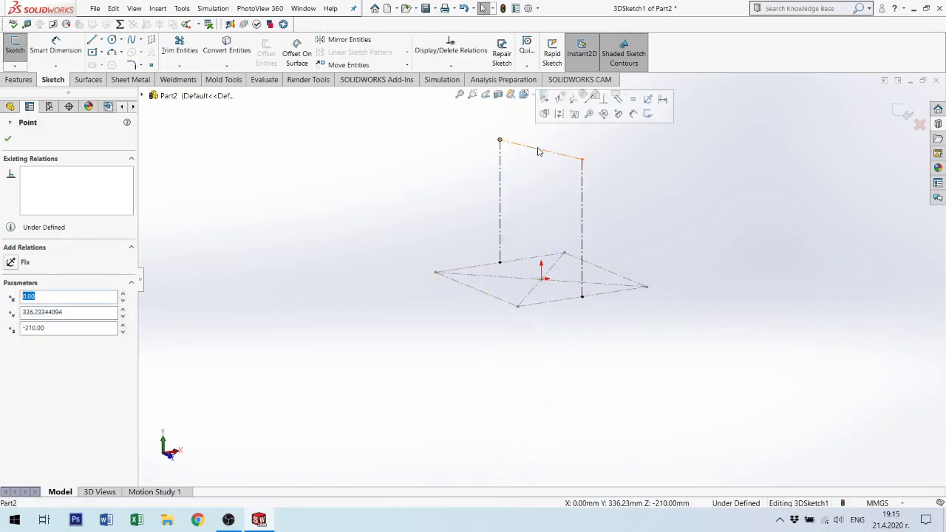
click(542, 152)
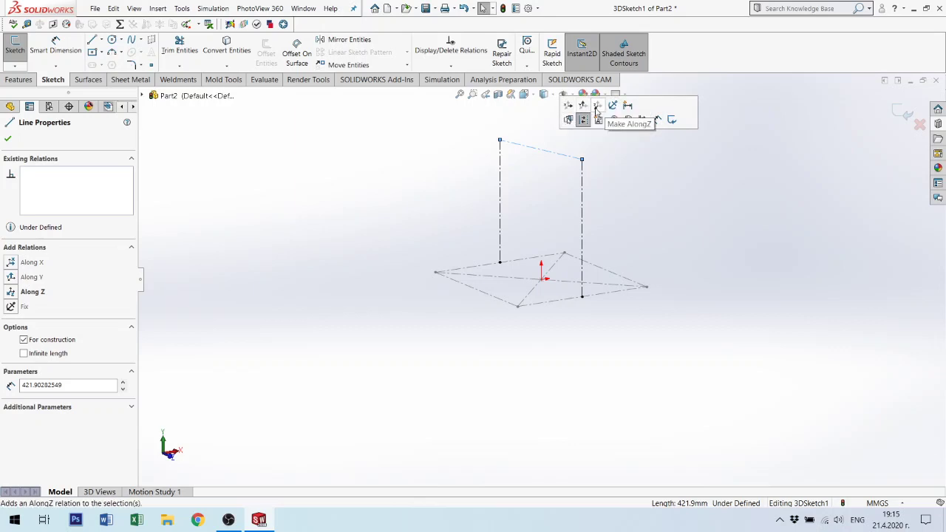
click(597, 107)
click(731, 218)
scroll(592, 251, up, 2)
scroll(584, 222, up, 2)
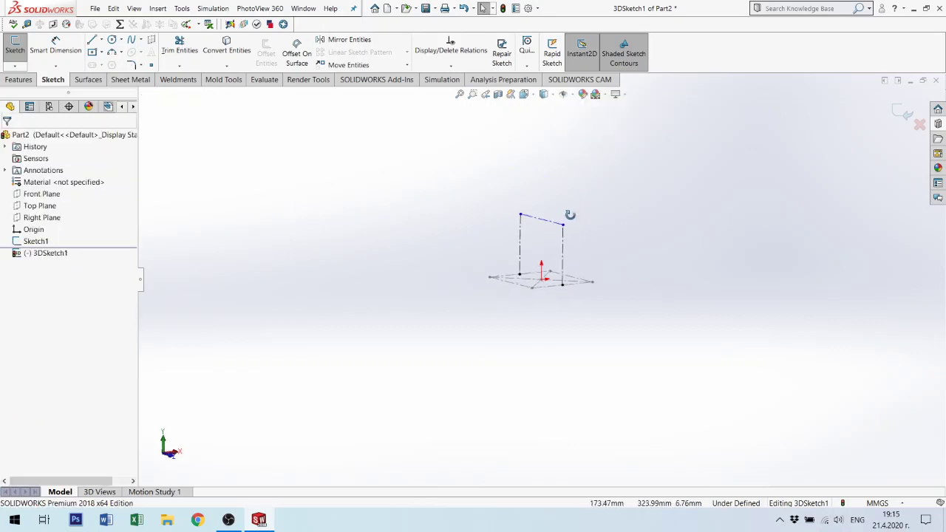
middle_drag(572, 212, 560, 220)
scroll(560, 251, down, 3)
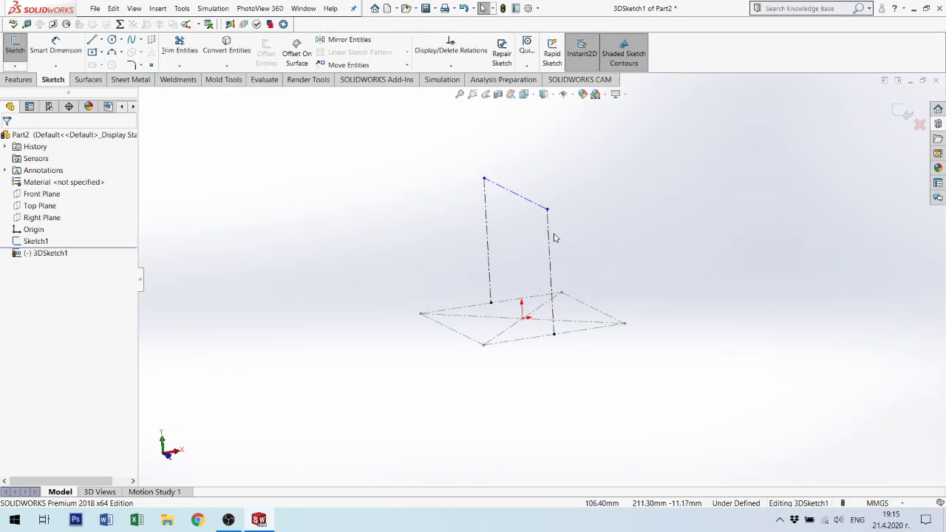
middle_drag(645, 233, 718, 251)
middle_drag(678, 275, 647, 266)
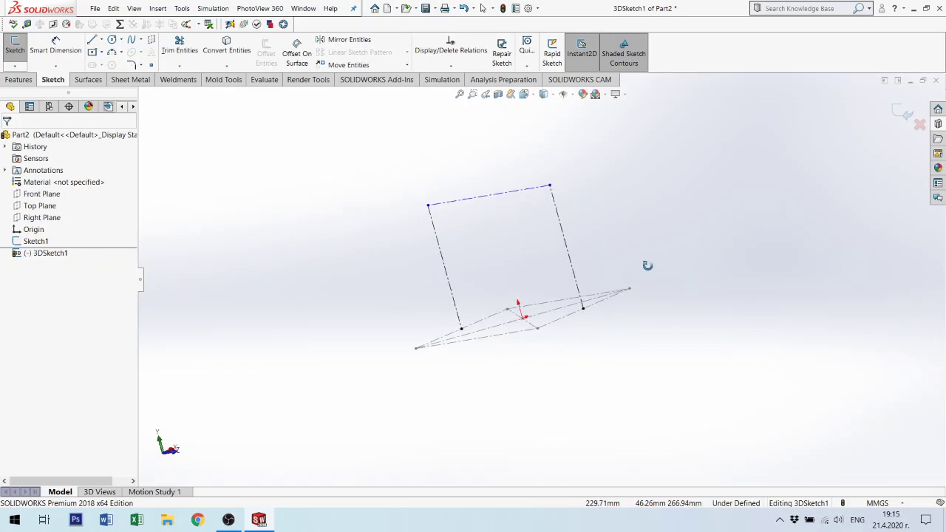
Dimension the backrest post to 600 mm and close the 3D sketch.
click(56, 44)
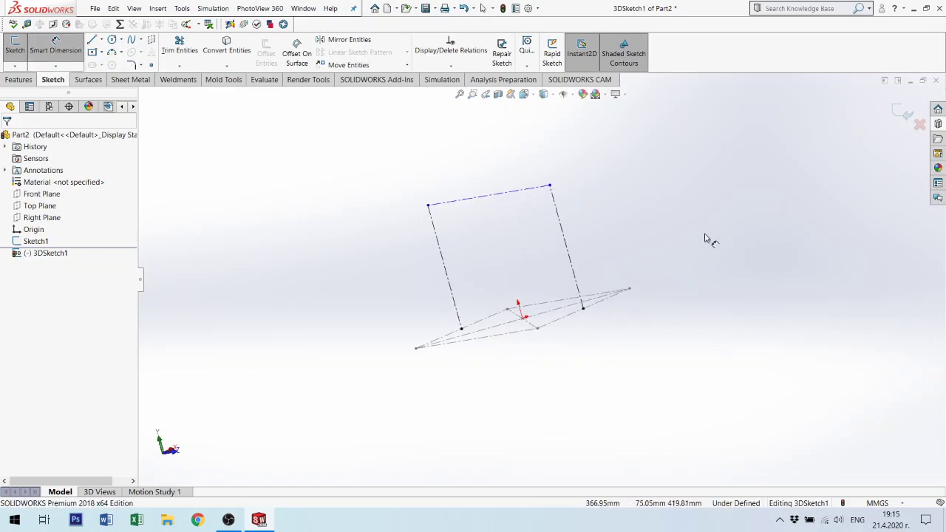
click(571, 250)
click(664, 242)
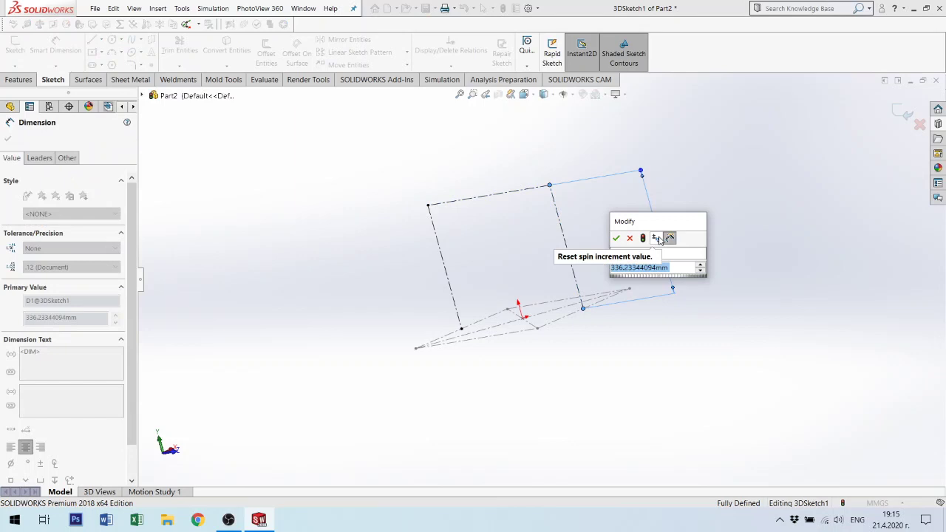
text(600)
key(Return)
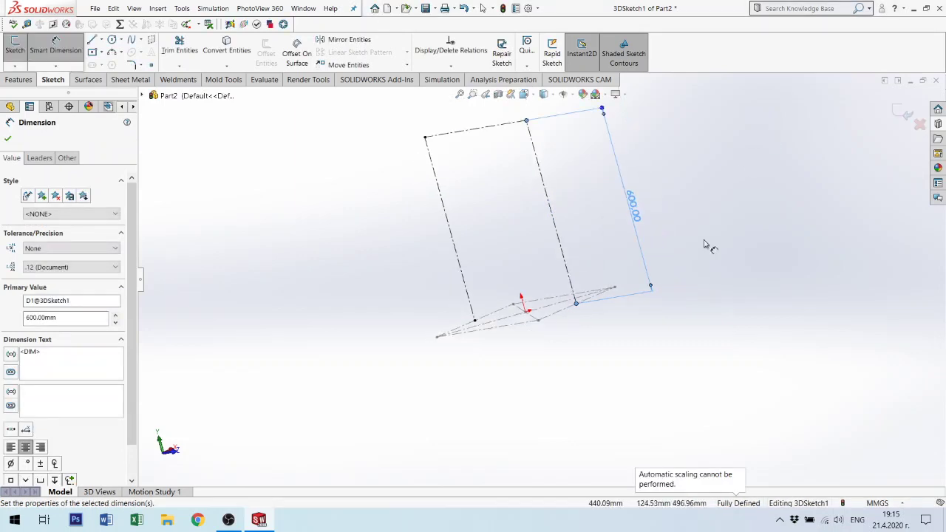
key(Escape)
mouse_move(682, 268)
middle_down()
mouse_move(601, 282)
mouse_move(621, 274)
middle_up()
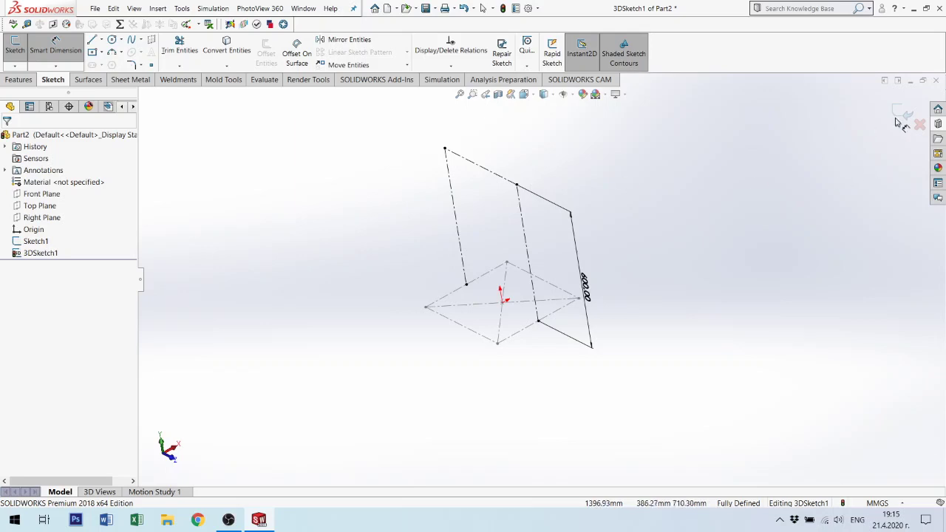
click(898, 120)
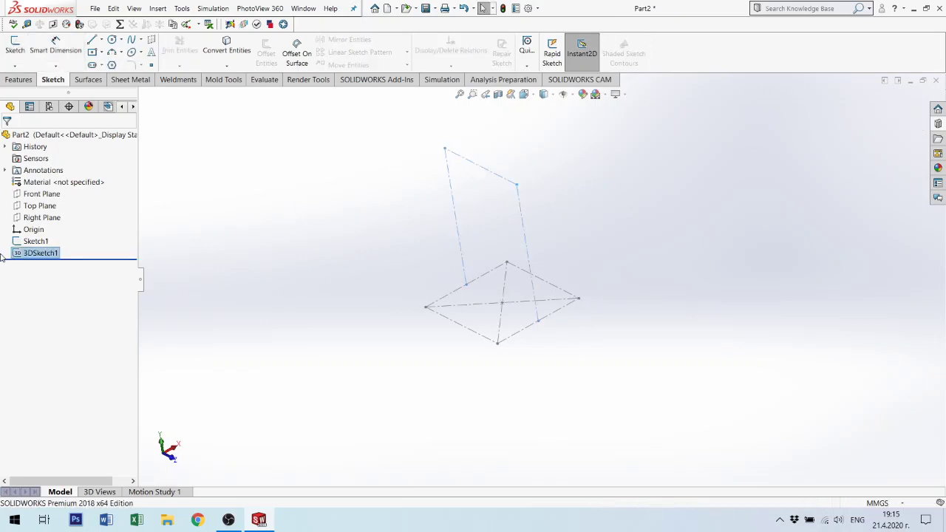
click(15, 65)
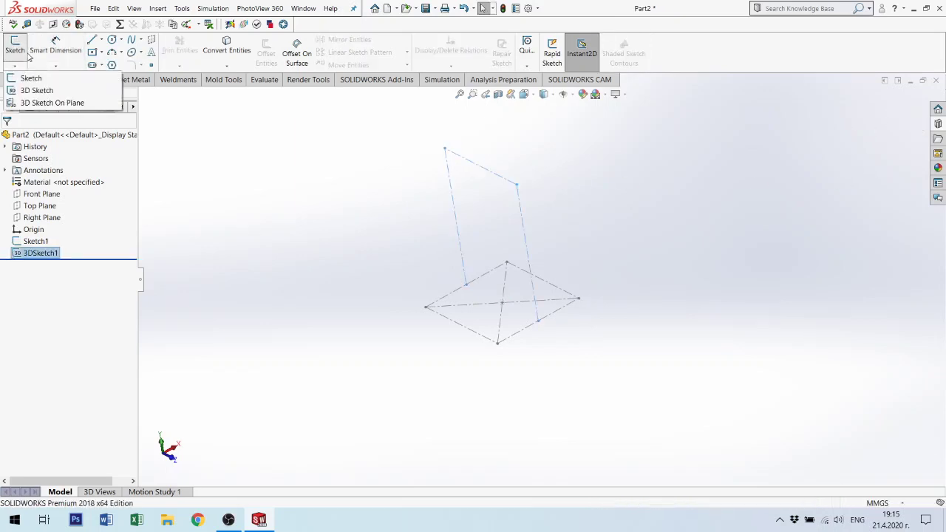
click(15, 65)
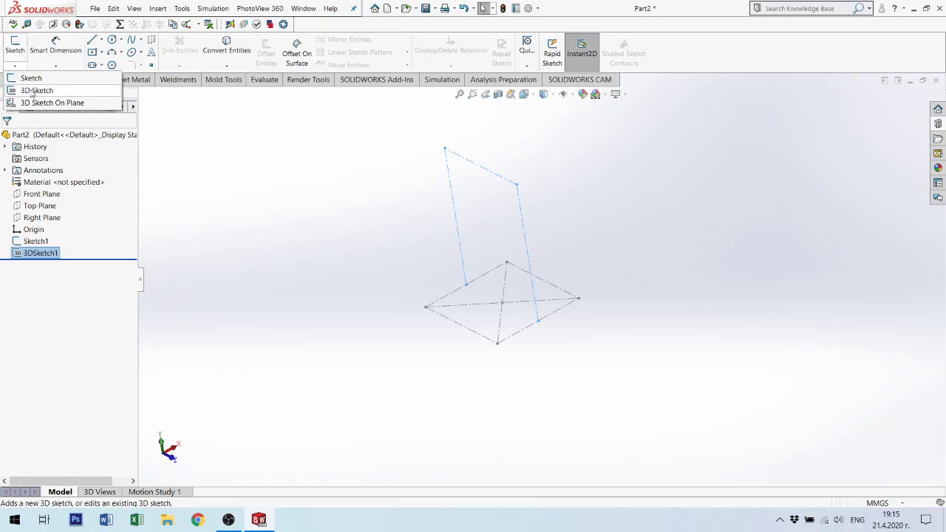
click(31, 92)
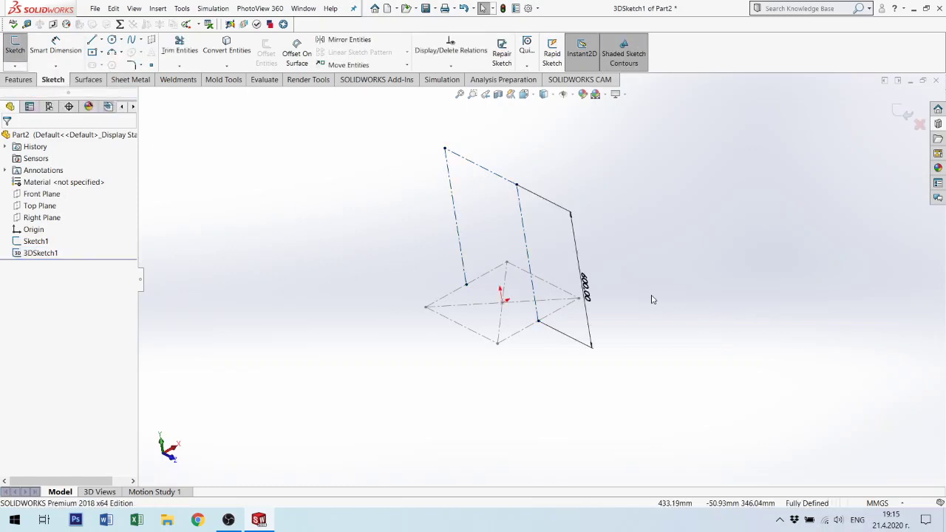
click(921, 125)
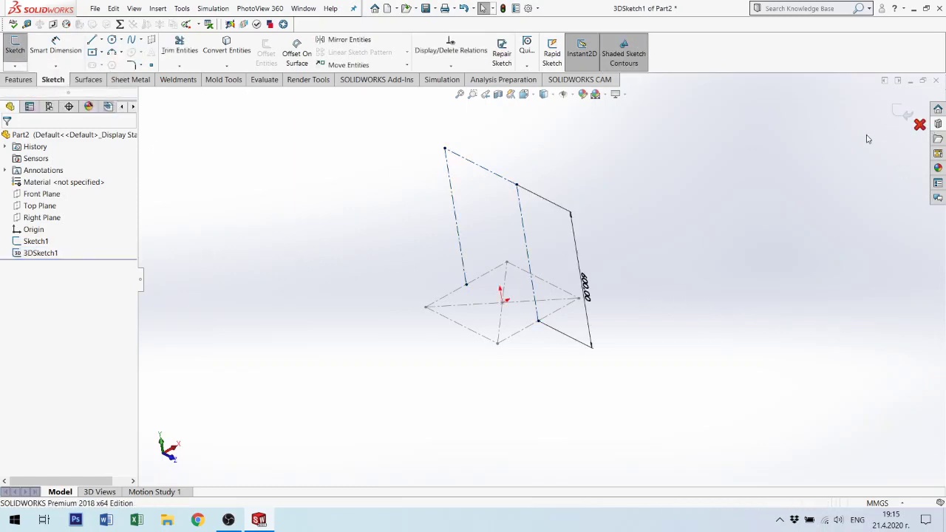
click(15, 65)
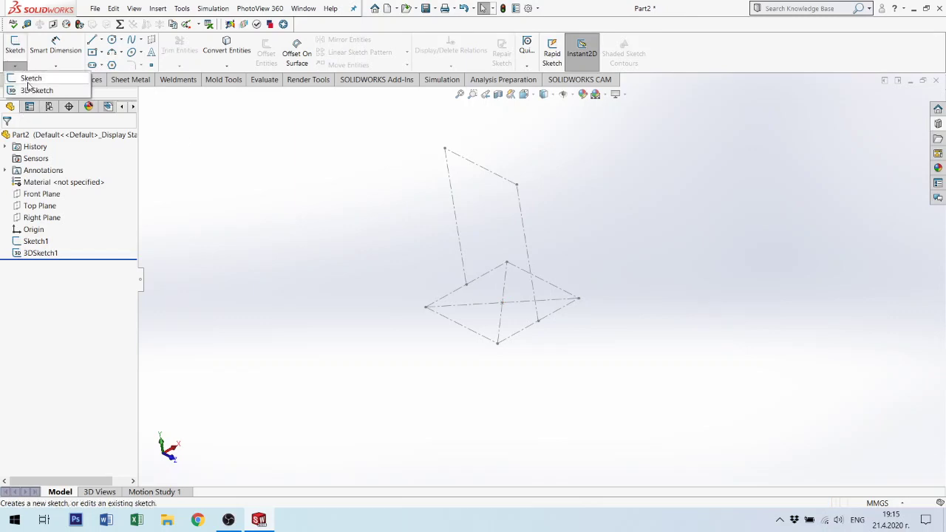
In a new 3D sketch, draw two lines near the tops of the right and left posts.
click(33, 90)
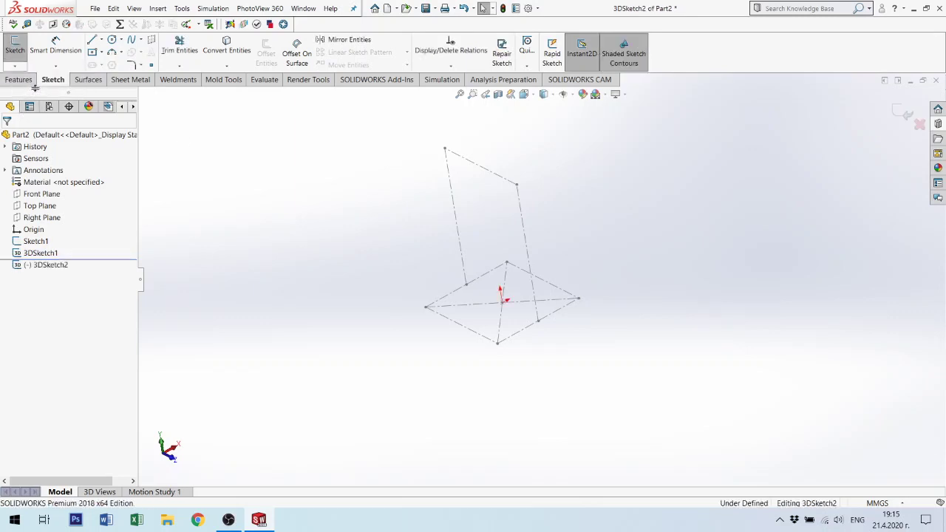
click(92, 40)
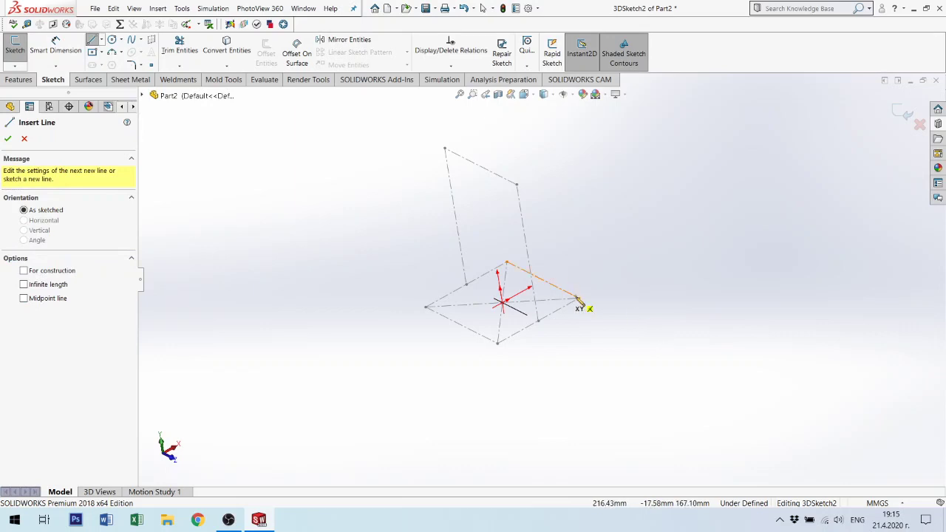
click(490, 210)
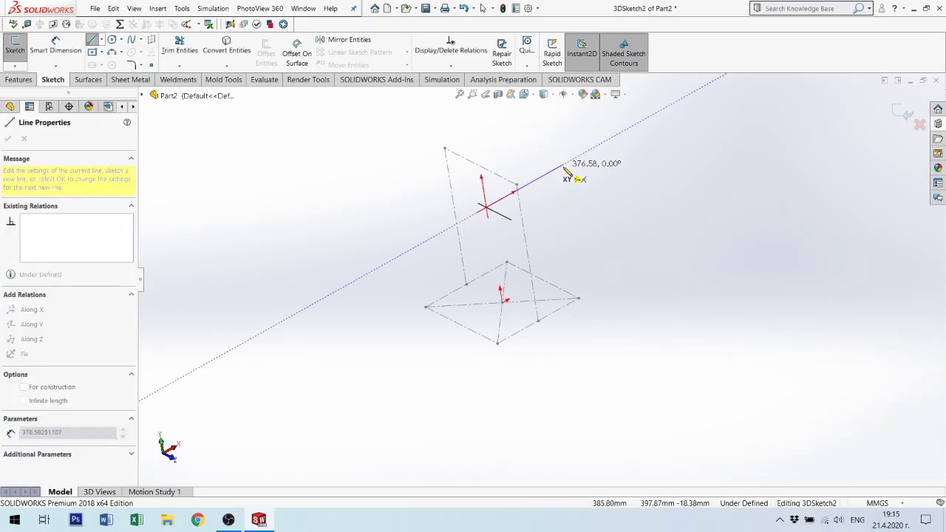
double_click(563, 164)
key(Escape)
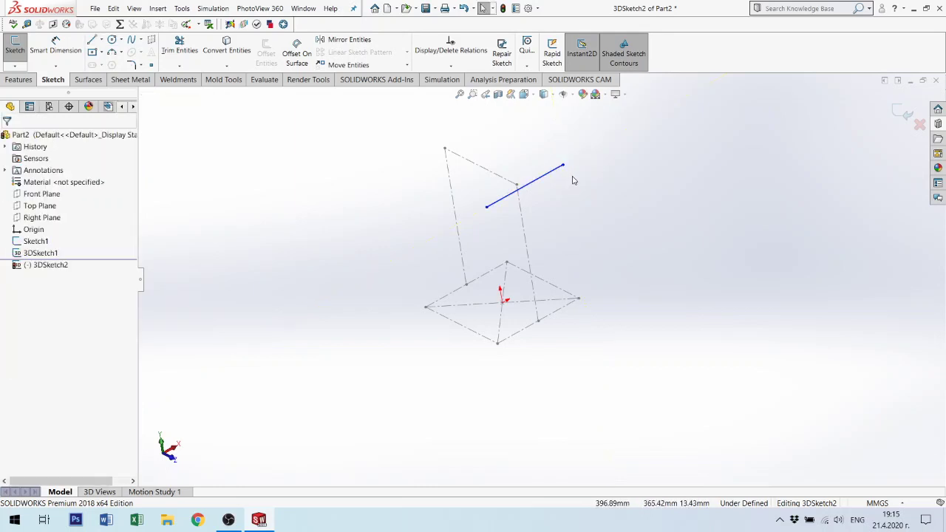
key(l)
click(410, 169)
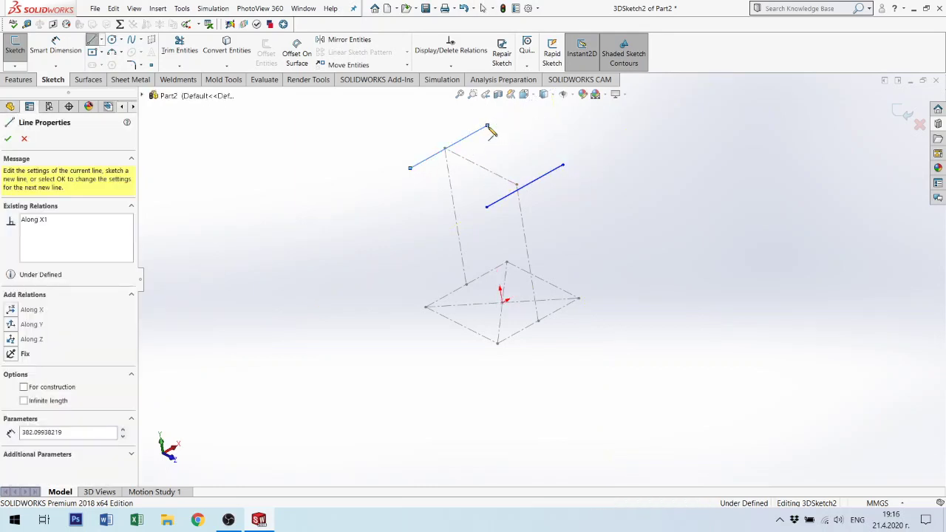
key(Escape)
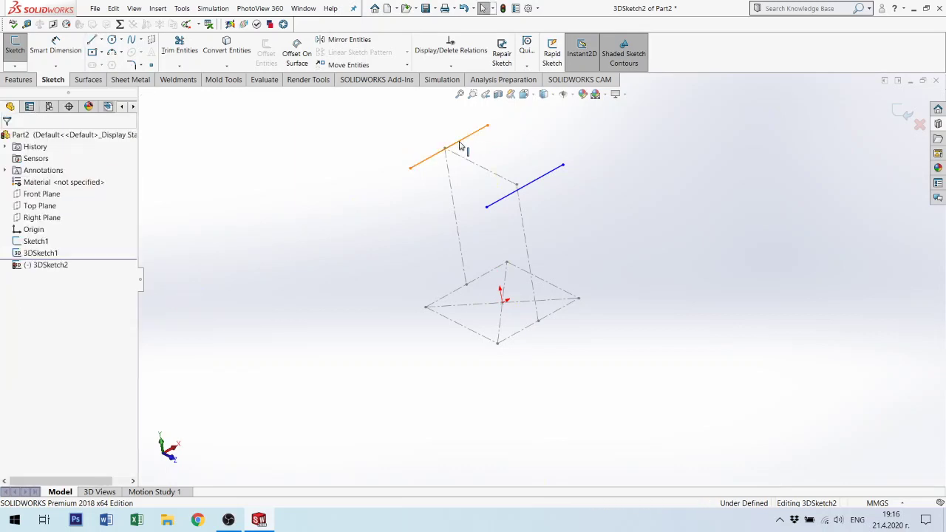
Add Midpoint relations centring each line on its post's top point.
click(449, 147)
ctrl+click(445, 148)
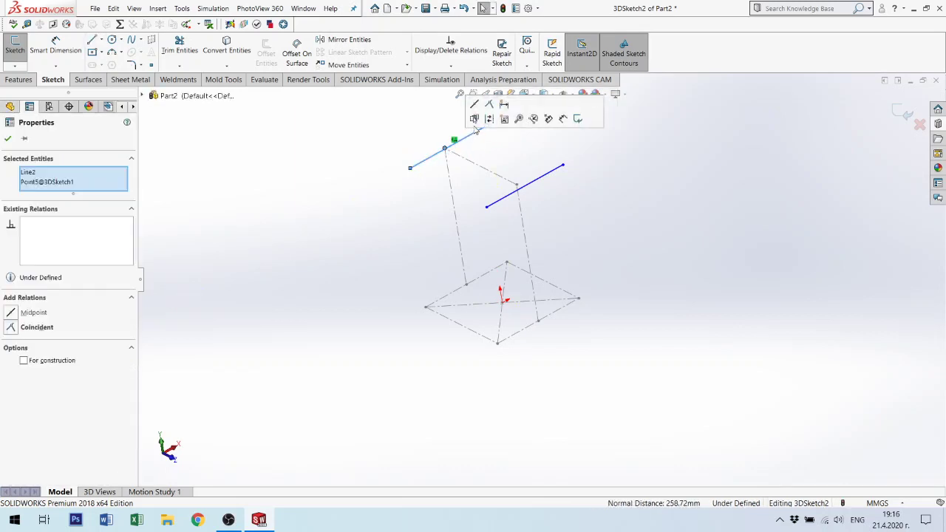
click(473, 106)
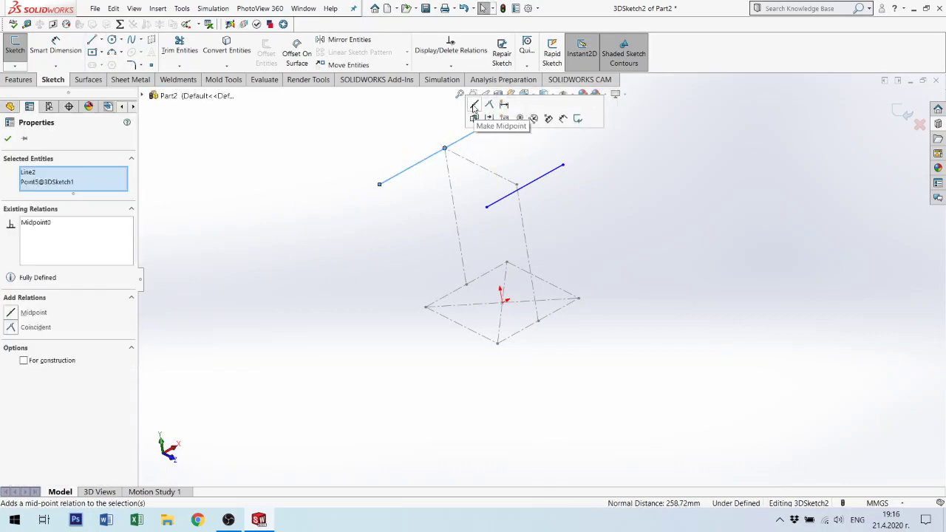
click(529, 188)
ctrl+click(516, 184)
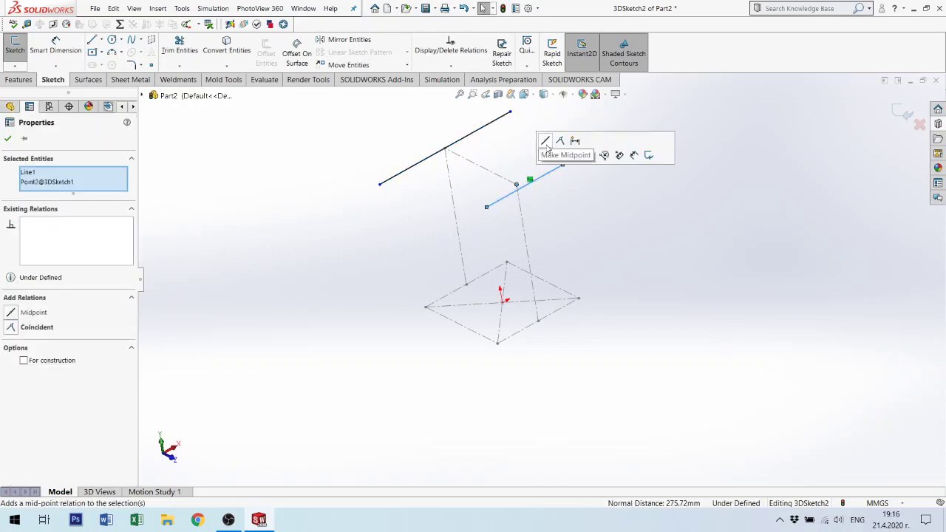
click(545, 140)
click(549, 197)
Make the two top lines equal in length.
scroll(522, 193, down, 3)
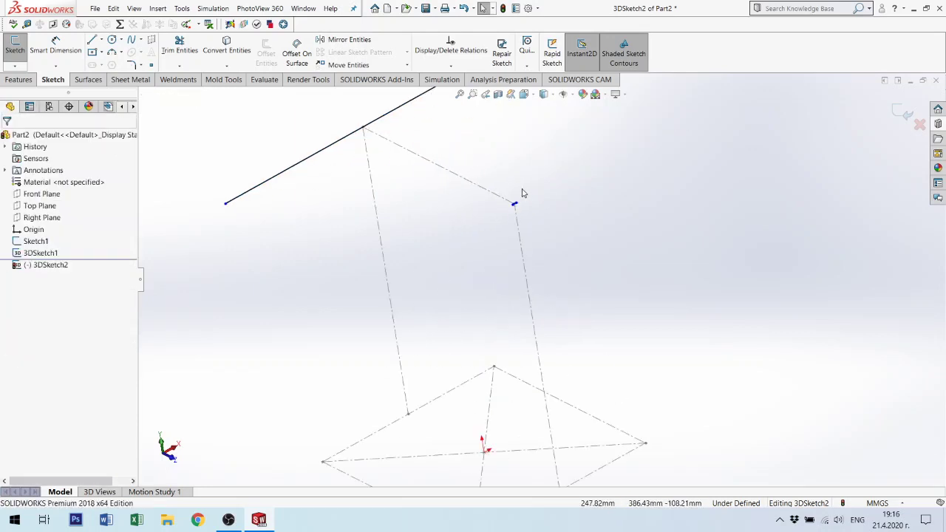
click(597, 160)
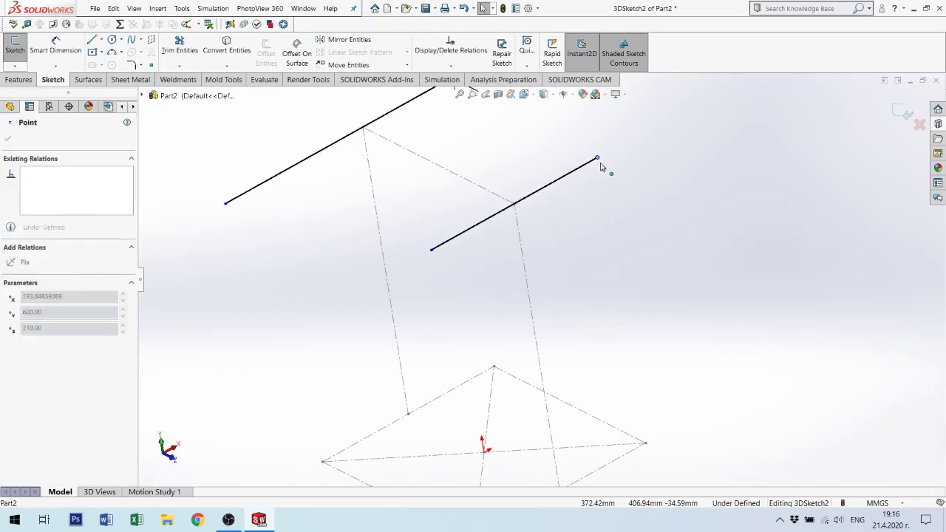
click(549, 185)
ctrl+click(398, 108)
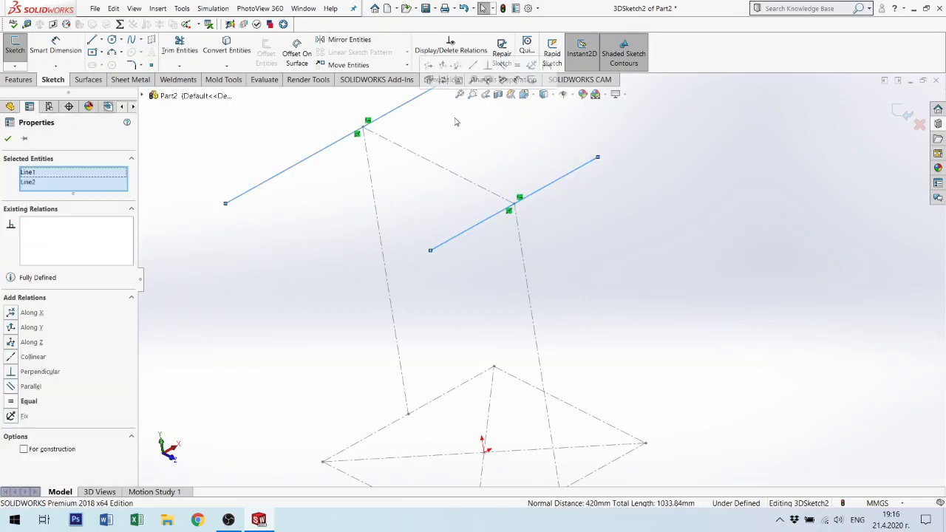
click(516, 65)
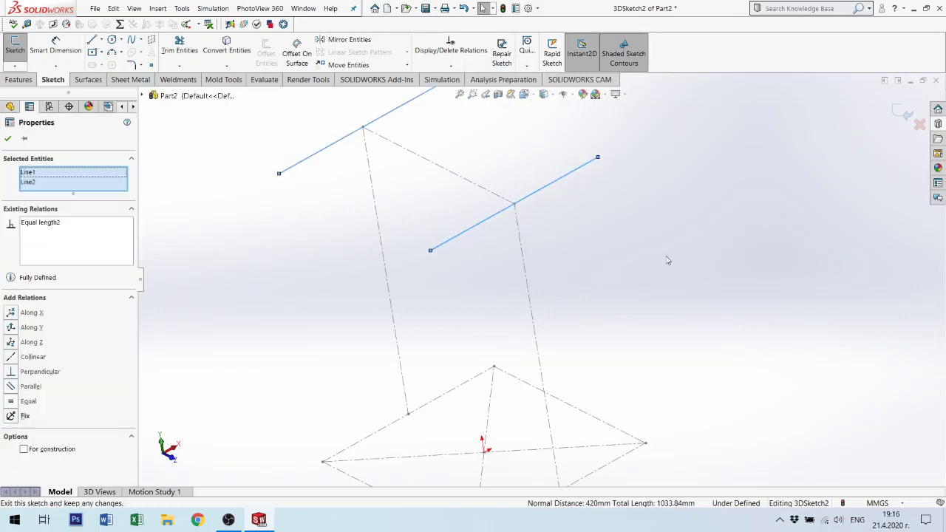
scroll(643, 264, up, 3)
mouse_move(621, 268)
middle_down()
mouse_move(604, 239)
mouse_move(626, 262)
mouse_move(547, 391)
middle_up()
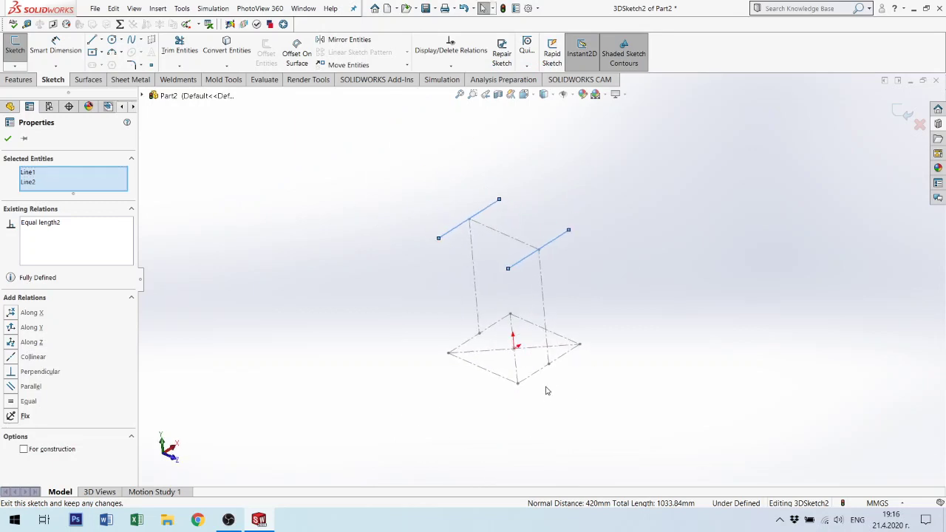
click(564, 361)
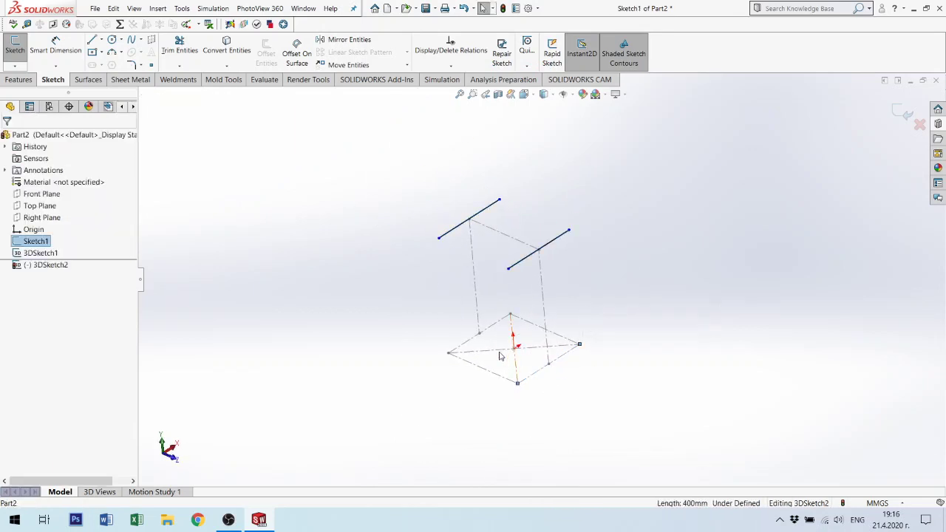
Measure the left top bar and dimension it to 160 mm.
click(27, 24)
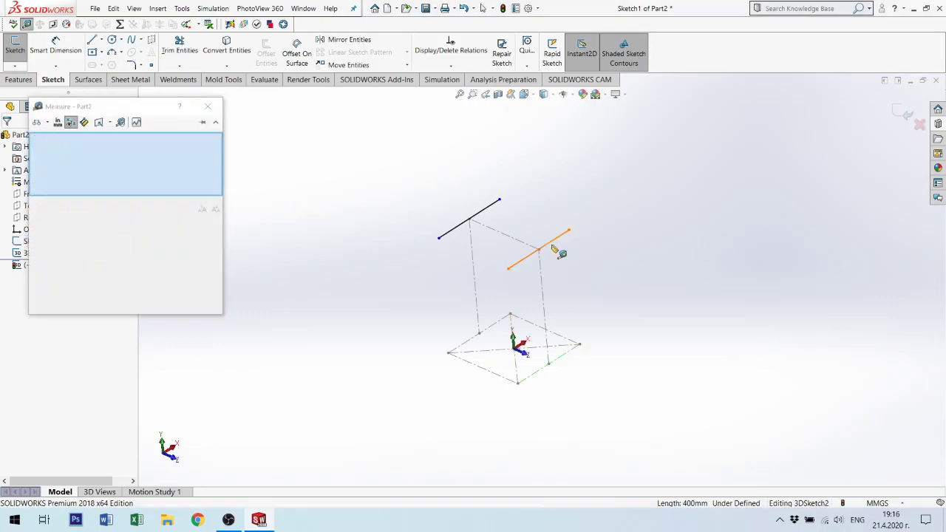
key(Escape)
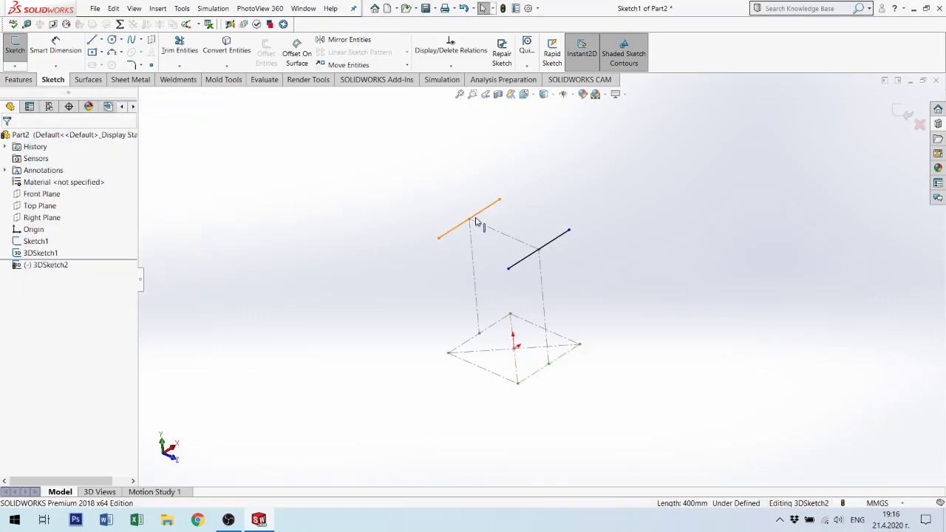
click(56, 46)
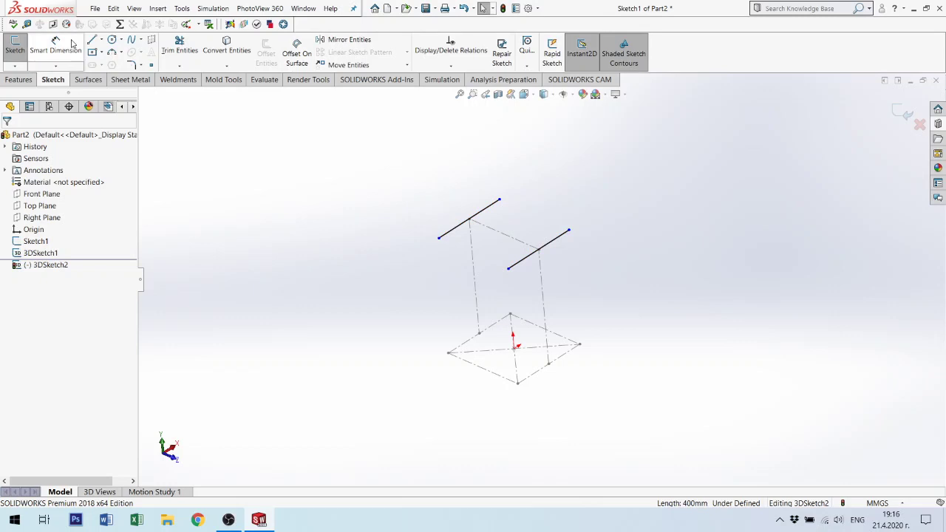
click(485, 216)
click(456, 165)
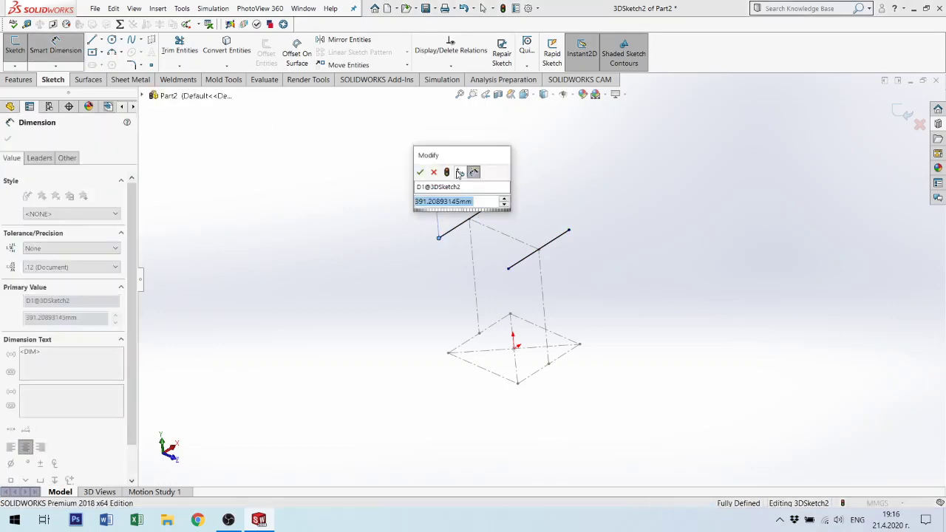
text(160)
key(Return)
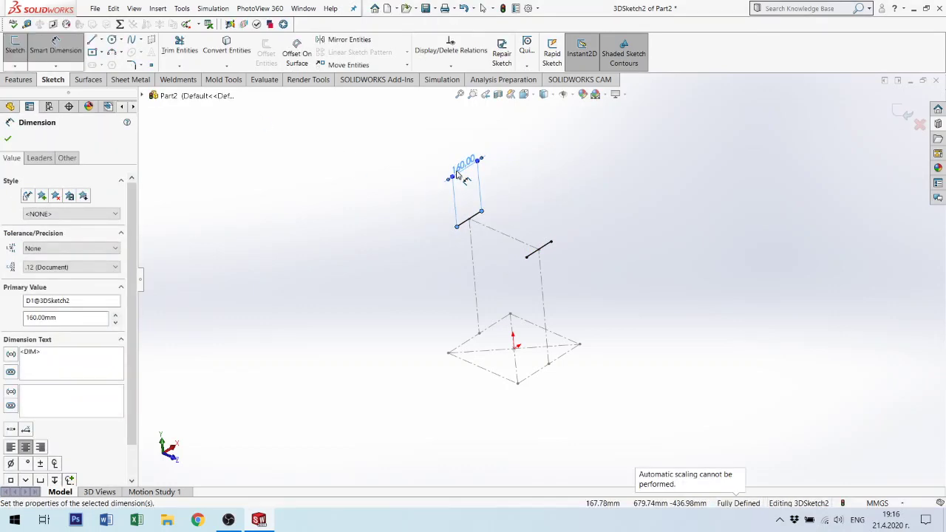
key(Escape)
Draw two slanted legs from the seat corners to both ends of the right top bar.
click(92, 40)
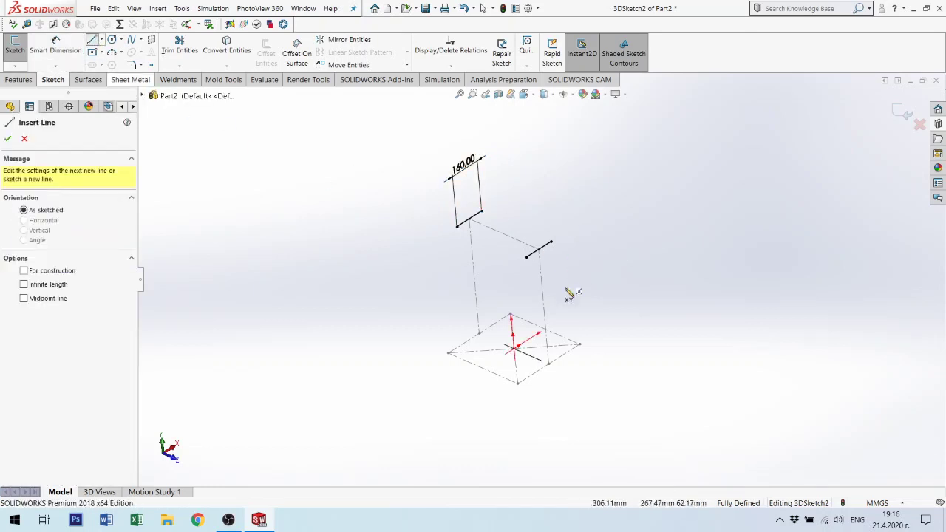
drag(579, 344, 551, 241)
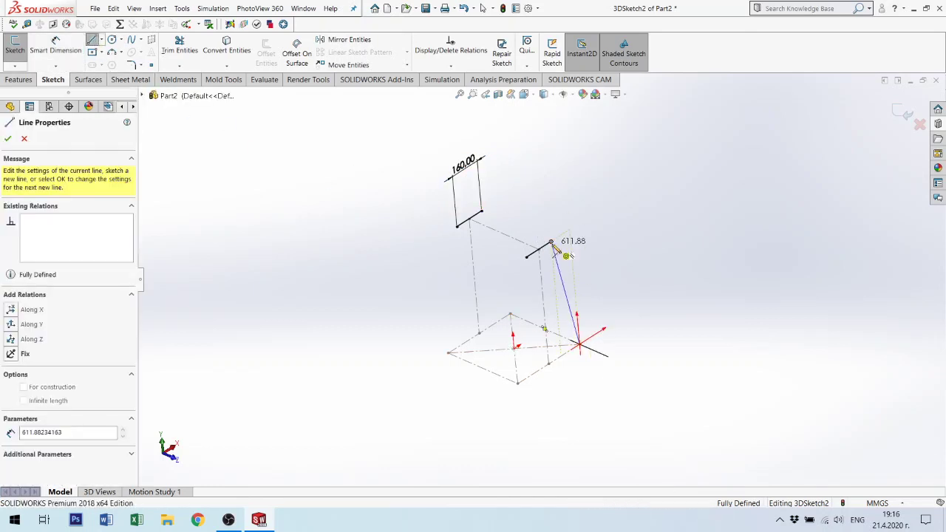
click(527, 258)
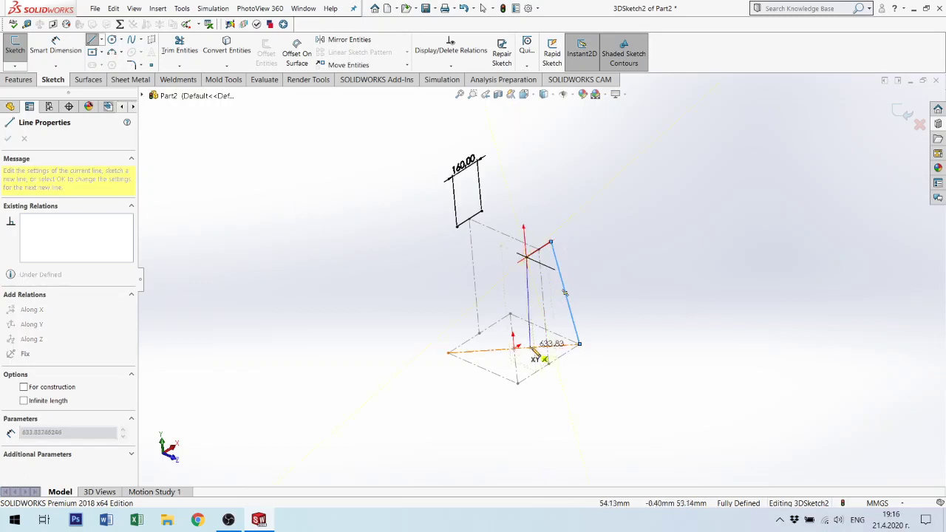
click(518, 383)
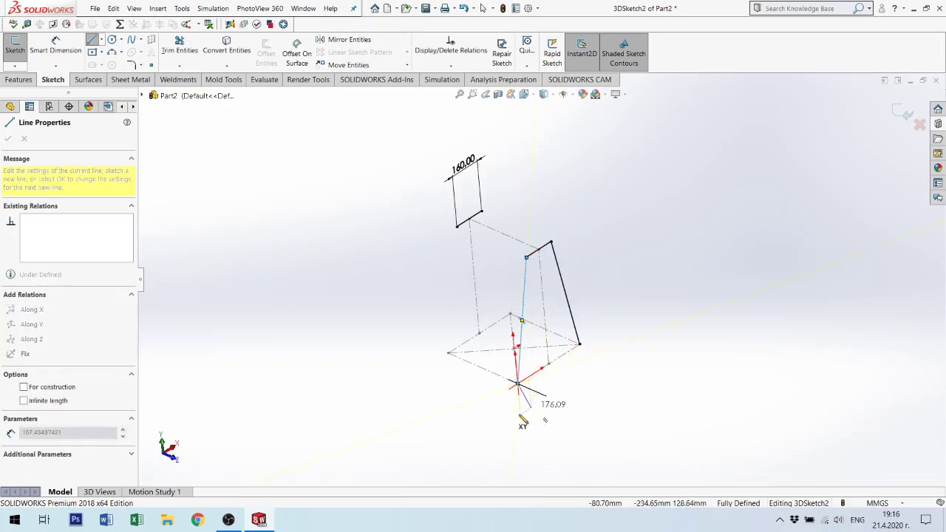
key(Escape)
Draw two slanted legs from the seat corners to both ends of the left top bar.
key(l)
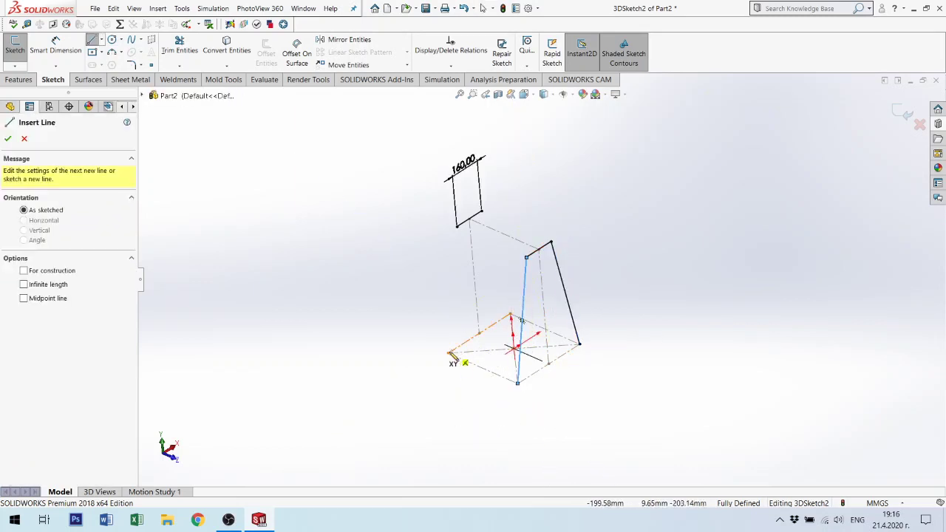
click(448, 353)
click(456, 226)
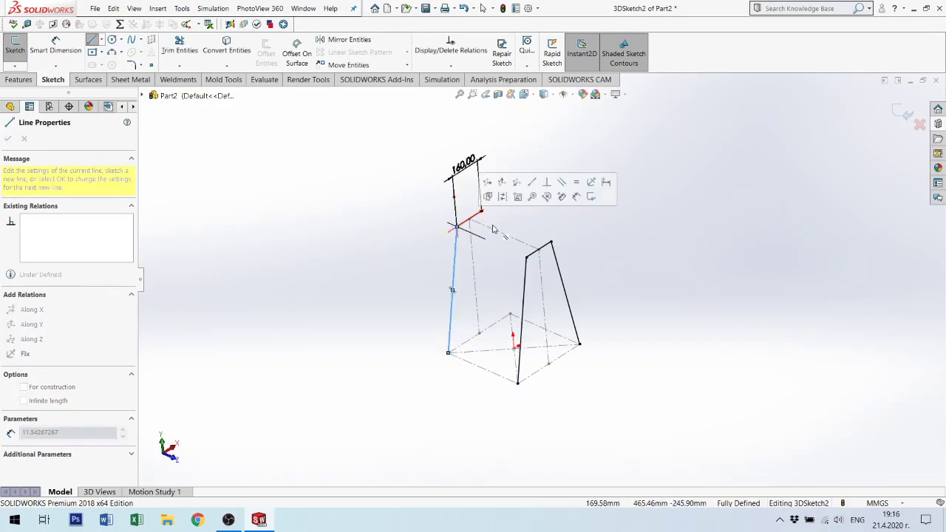
key(Escape)
key(l)
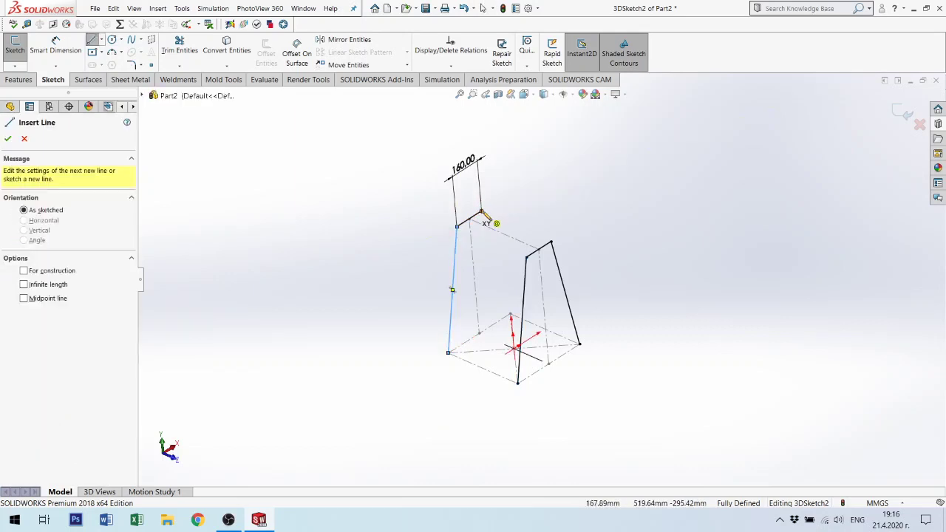
click(481, 213)
click(510, 314)
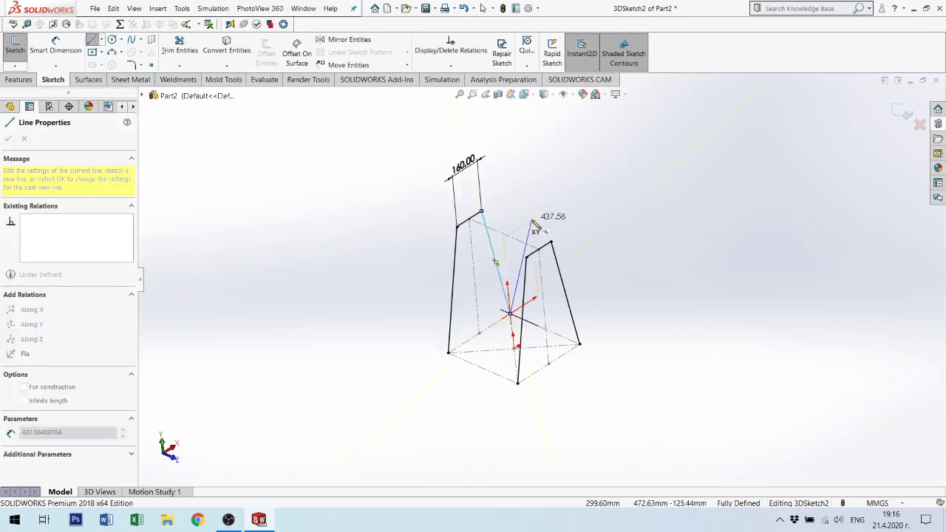
key(Escape)
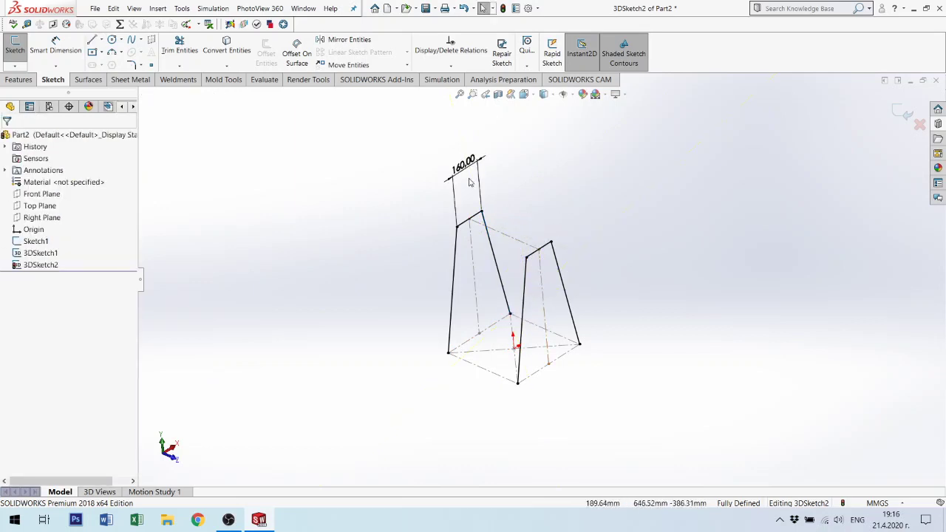
Change the top bar's 160 mm dimension to 220 mm and start a sketch fillet.
double_click(462, 164)
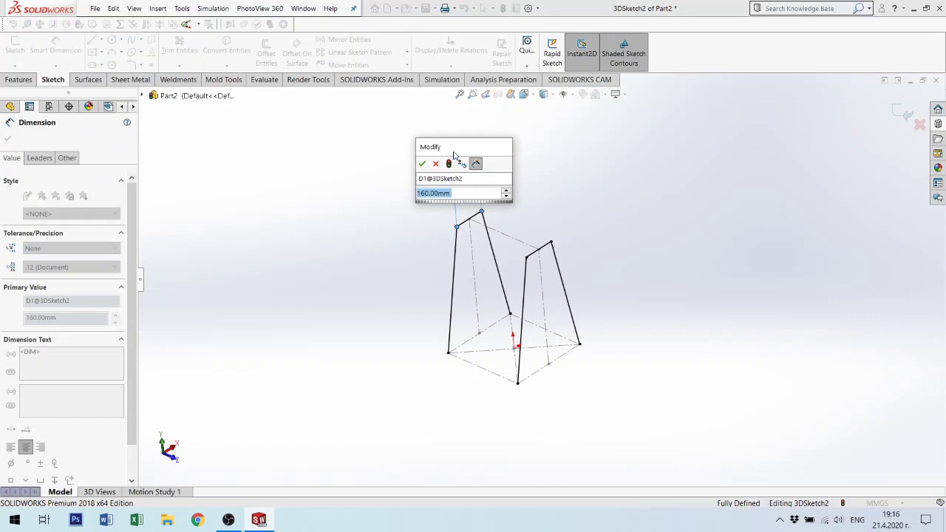
text(220)
key(Return)
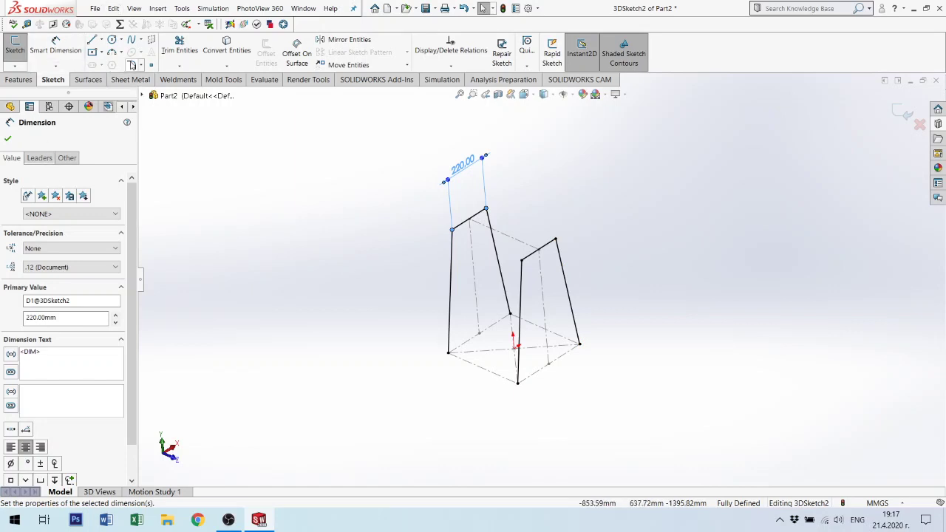
click(131, 65)
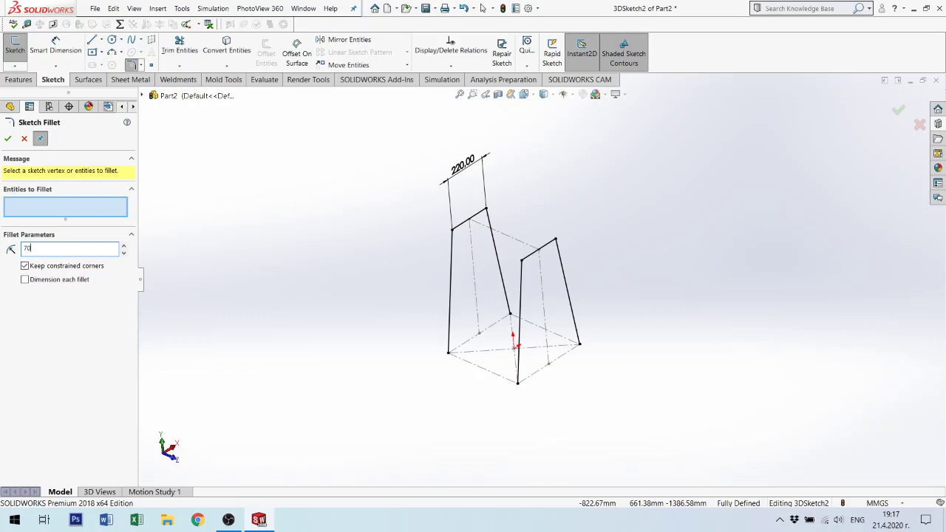
Fillet the four arch top corners at 90 mm, accepting the relation warnings, then undo the failed result.
click(556, 238)
click(501, 271)
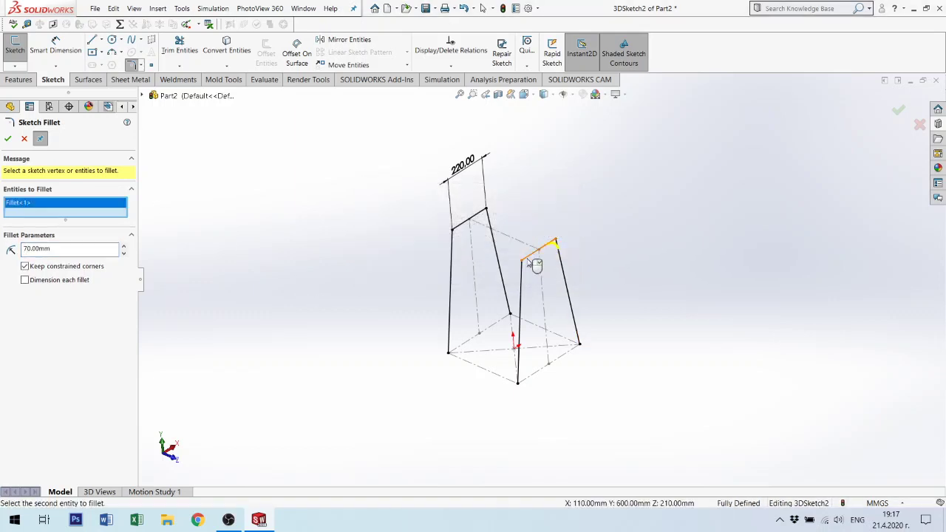
click(522, 261)
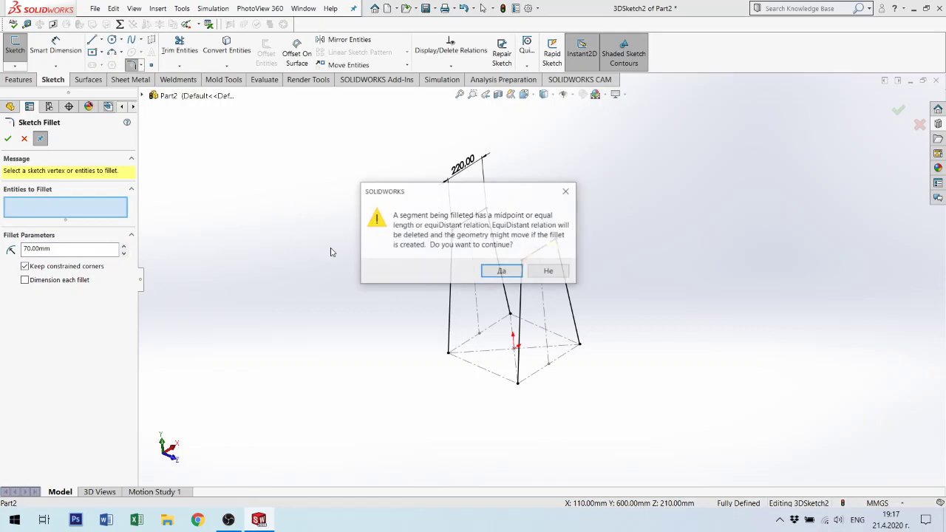
click(502, 270)
click(454, 231)
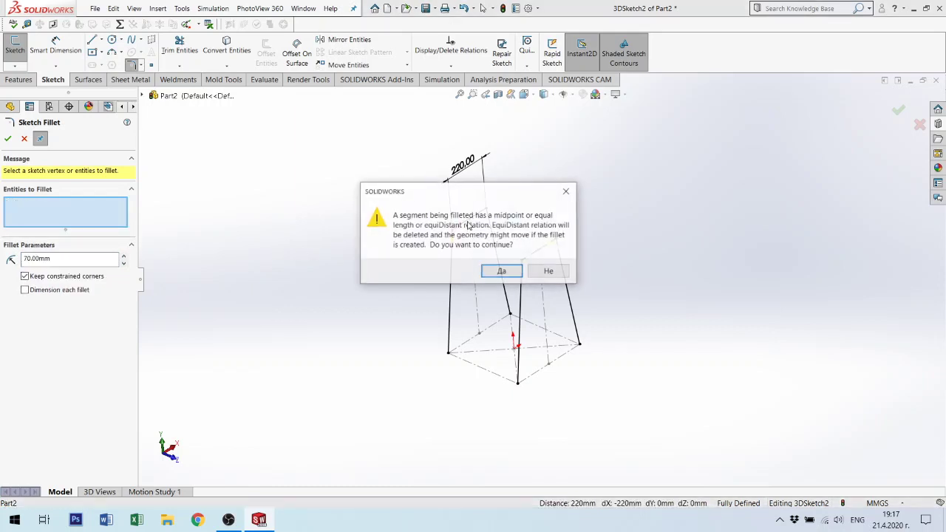
click(500, 270)
click(486, 212)
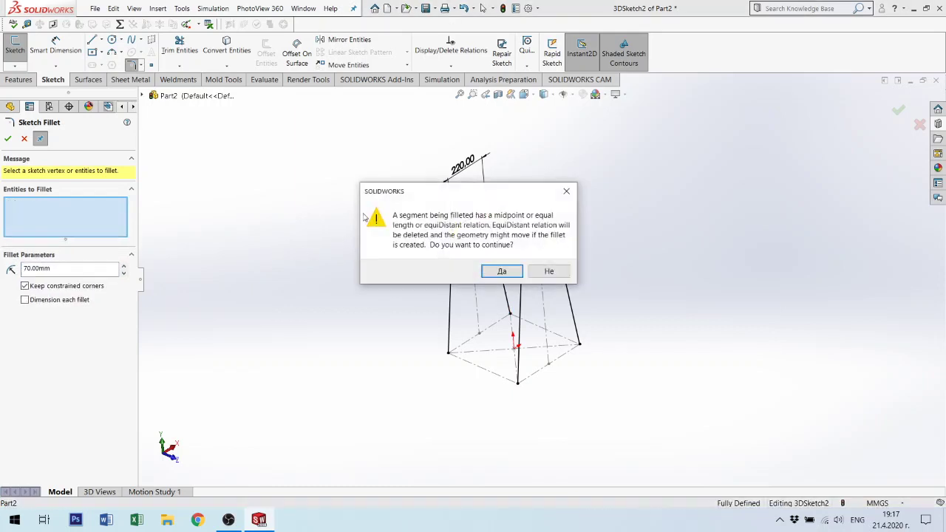
click(502, 271)
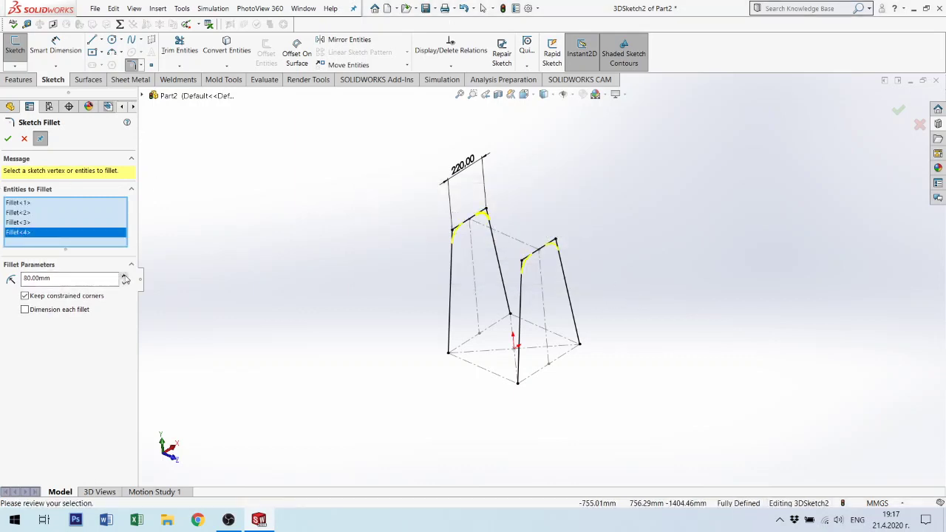
click(7, 138)
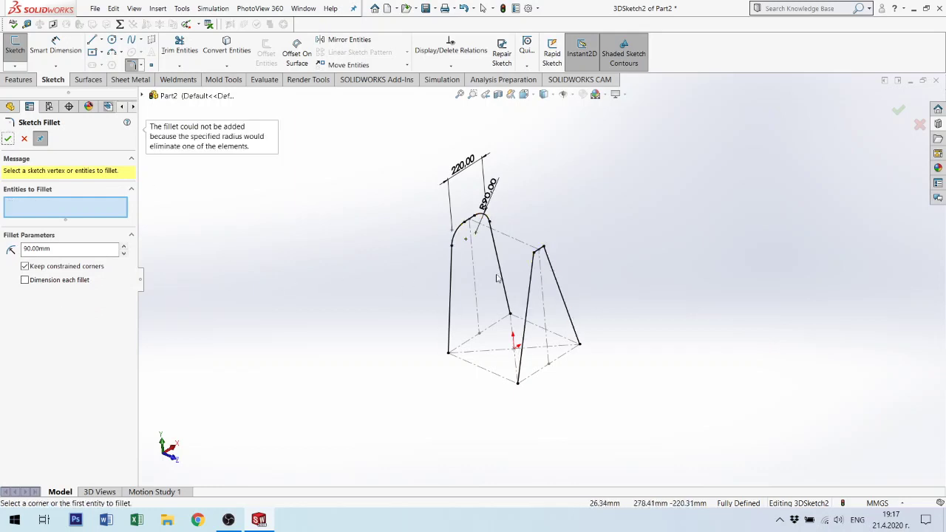
scroll(566, 289, up, 1)
scroll(568, 293, up, 1)
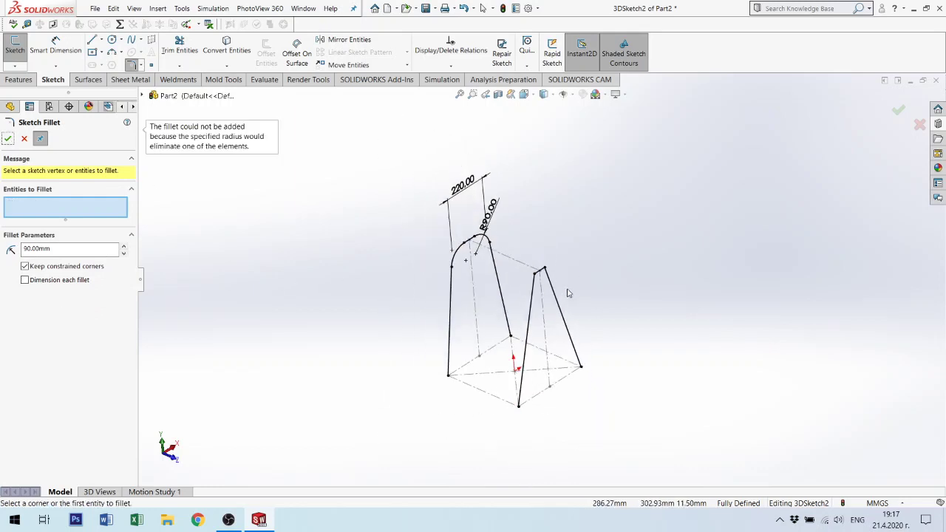
key(ctrl+z)
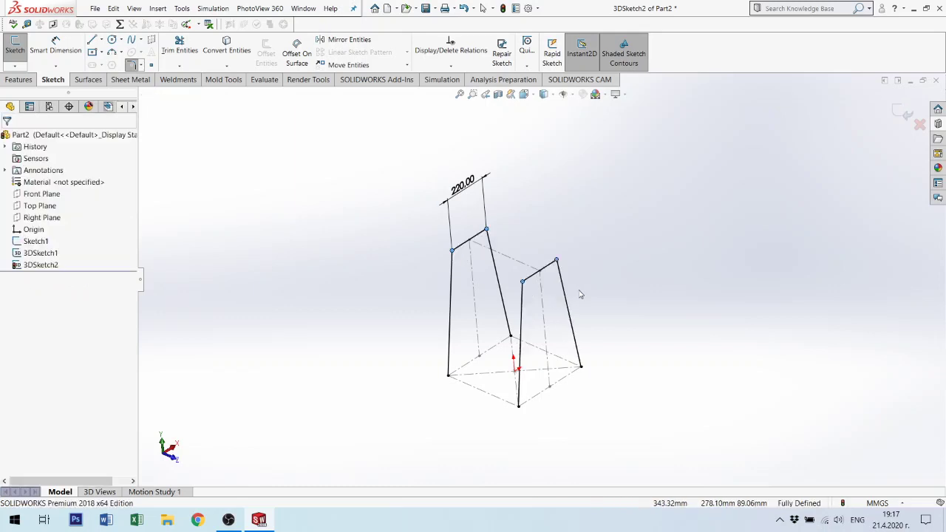
click(432, 297)
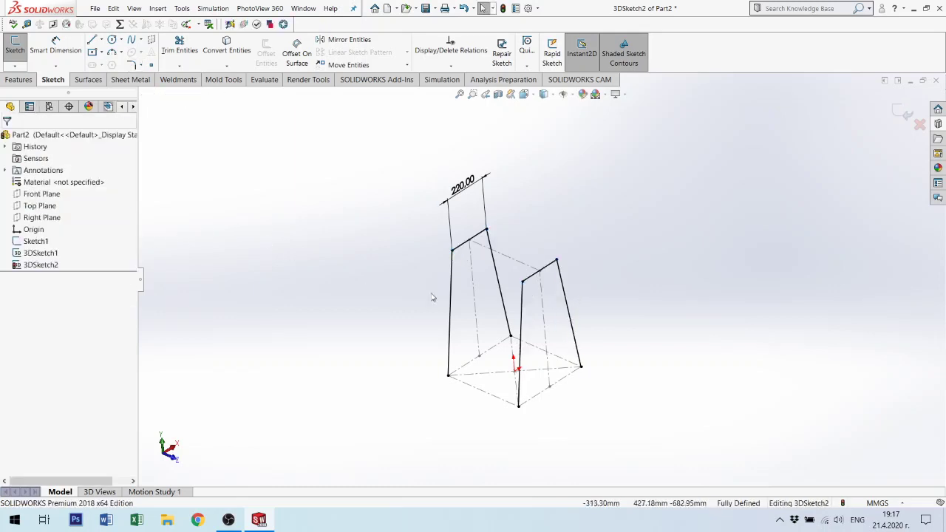
Re-apply 90 mm fillets to the four arch corners, then exit and undo them.
click(133, 65)
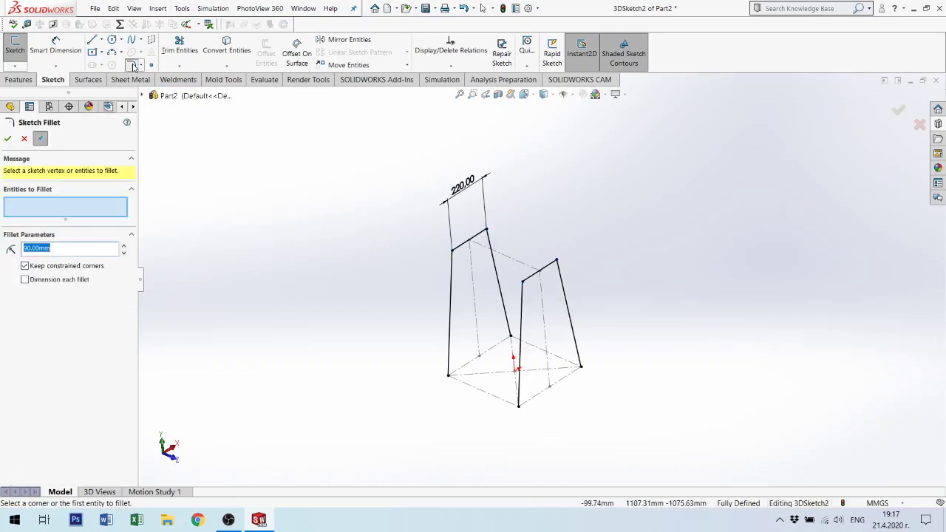
click(523, 283)
click(499, 272)
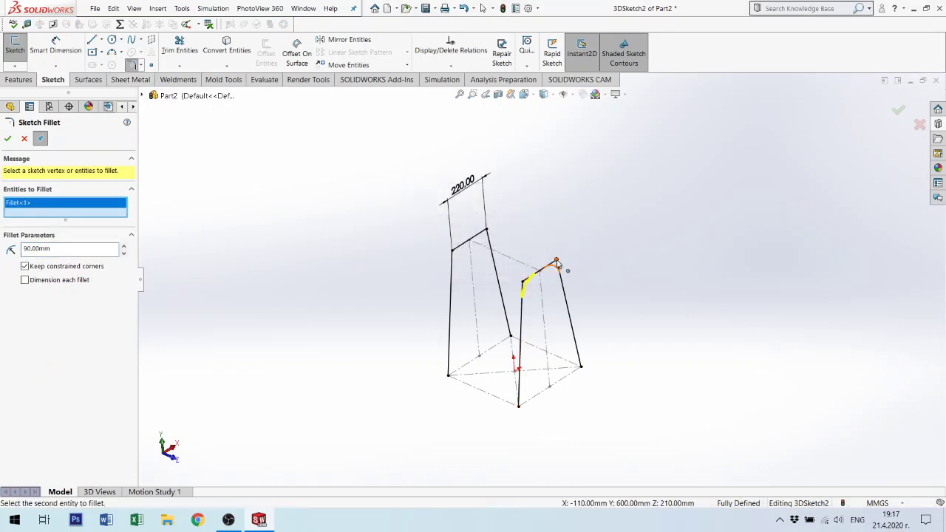
click(557, 264)
click(498, 272)
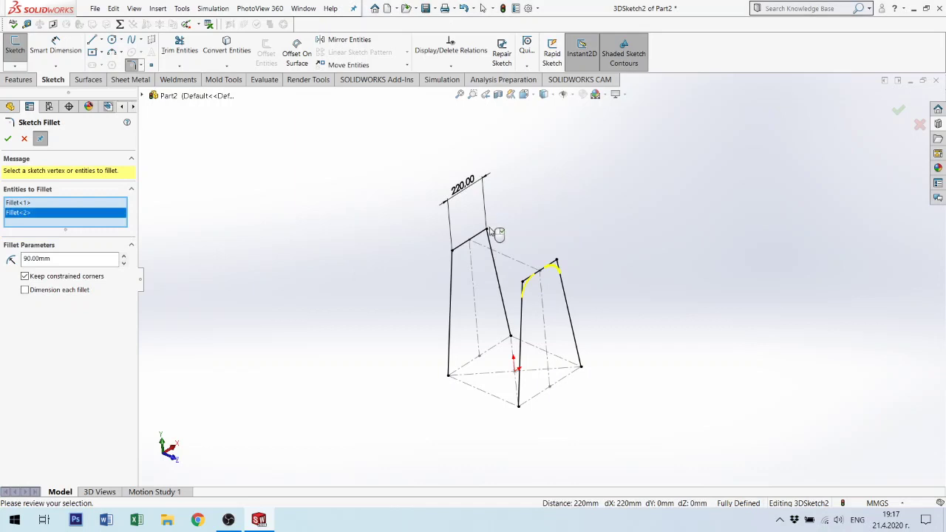
click(486, 231)
click(499, 270)
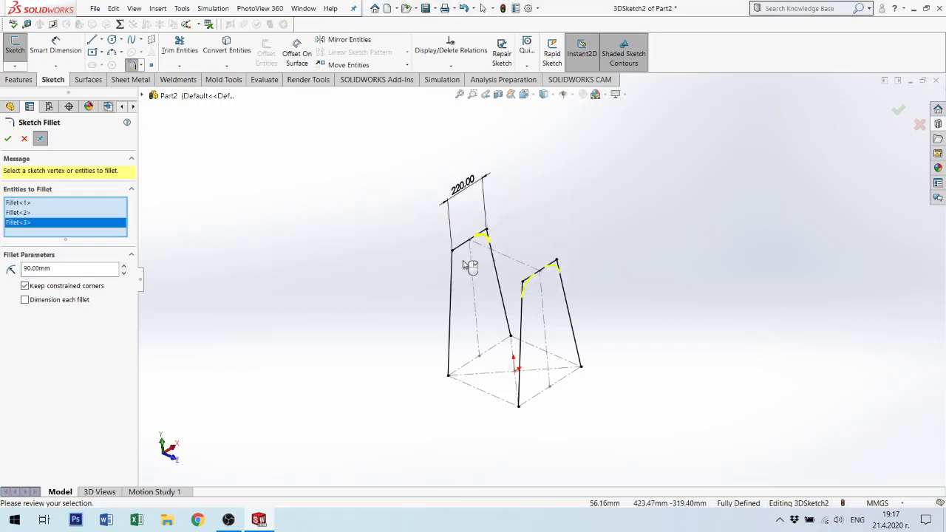
click(453, 252)
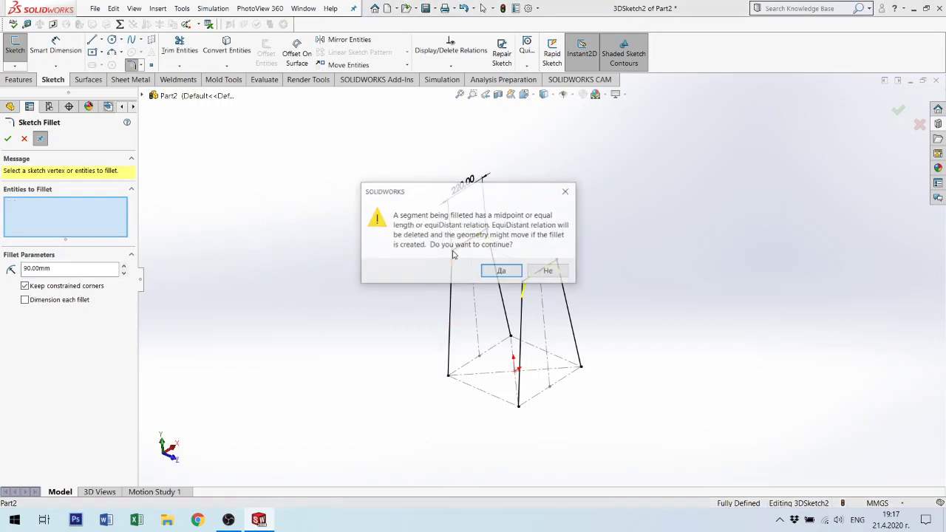
click(498, 271)
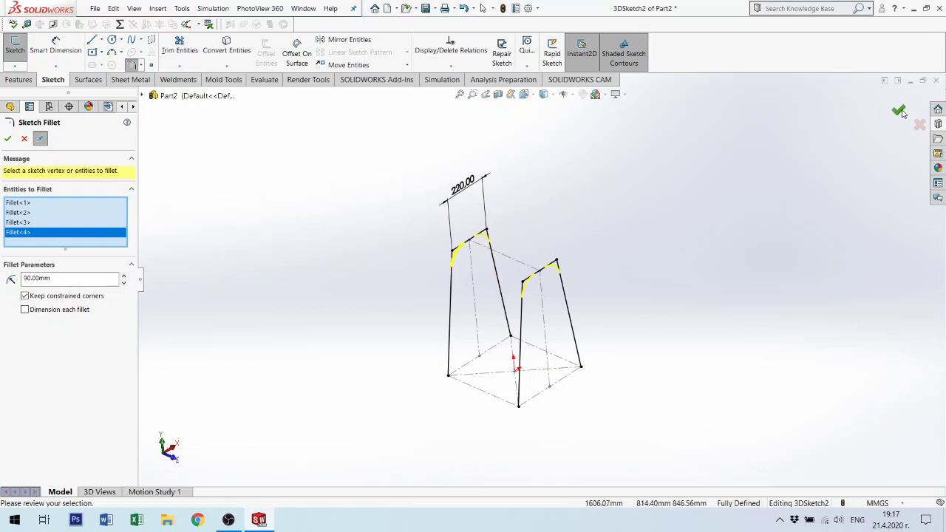
click(900, 111)
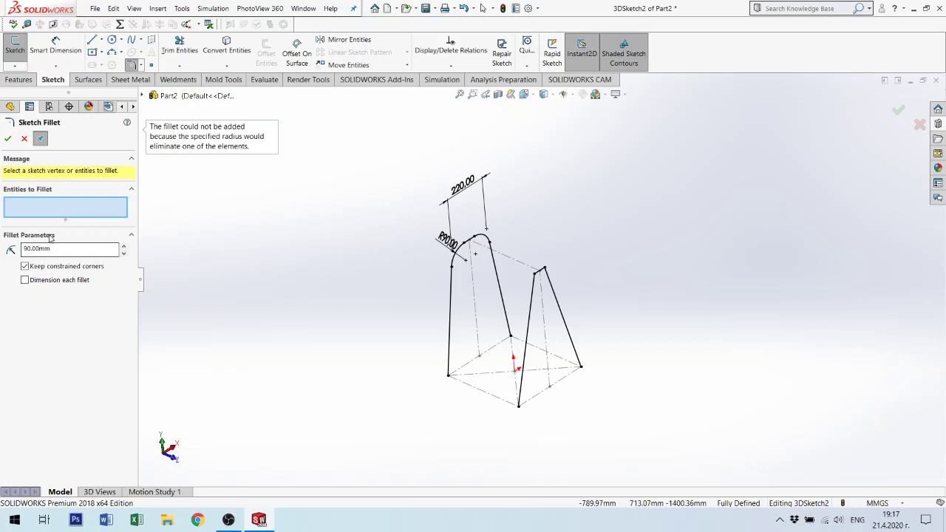
key(Escape)
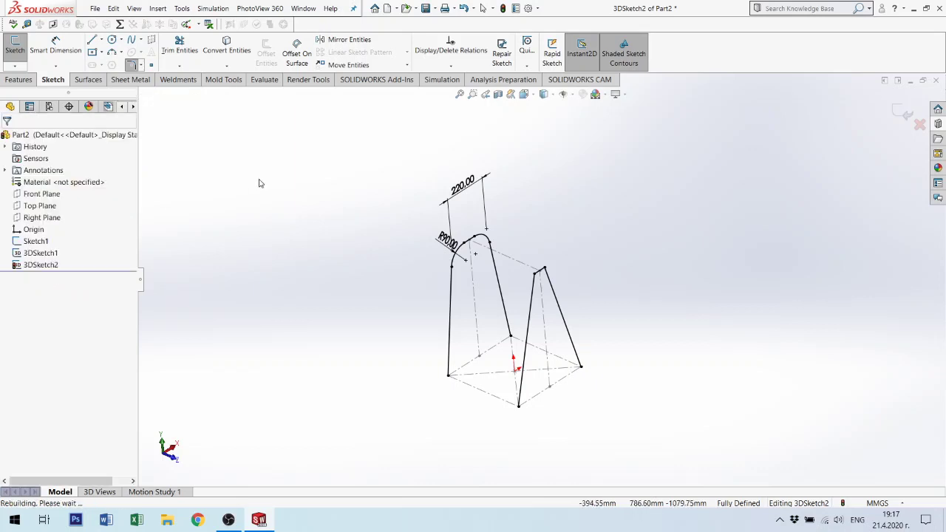
key(ctrl+z)
Undo the left arch fillet and fillet the right arch's two top corners at R90.
click(631, 239)
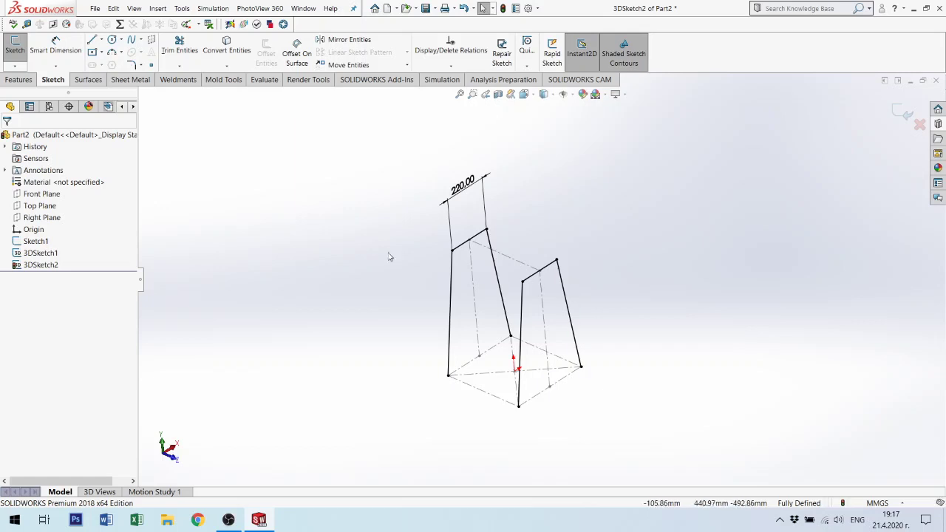
click(131, 65)
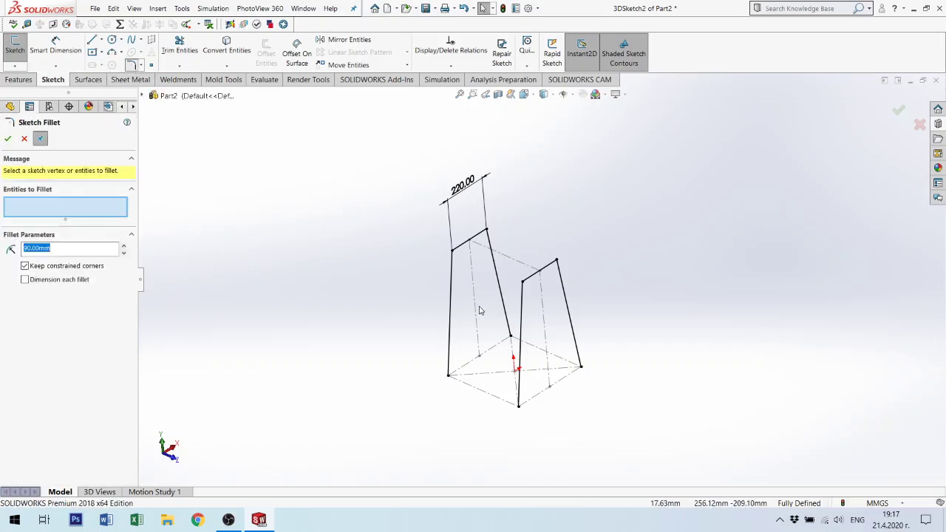
click(522, 282)
click(511, 273)
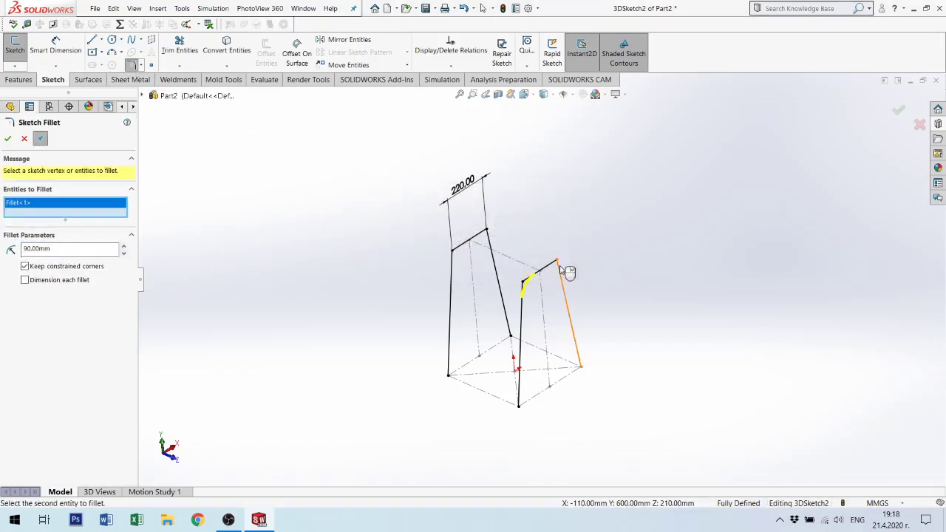
click(560, 264)
click(500, 273)
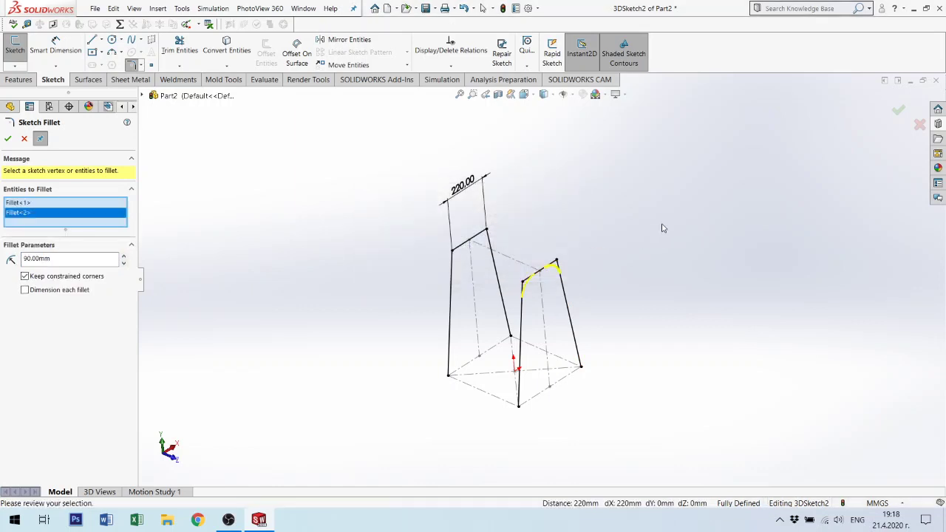
click(899, 111)
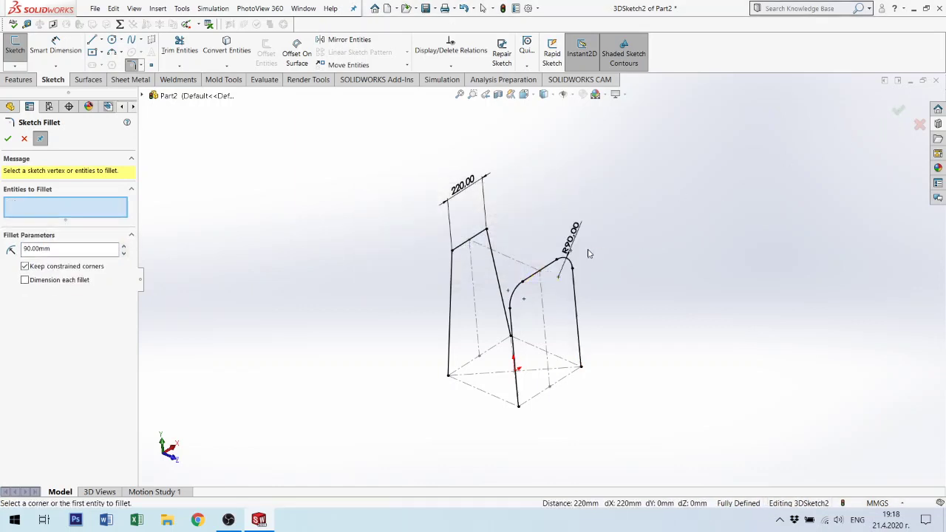
mouse_move(589, 254)
middle_down()
mouse_move(606, 250)
mouse_move(555, 270)
middle_up()
click(564, 271)
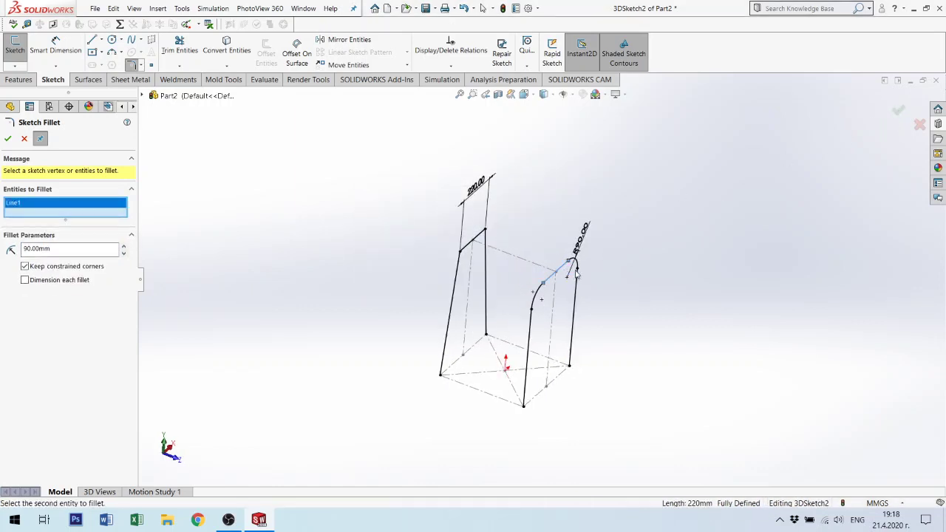
click(25, 139)
Delete the Equal relation linking the two arch top lines.
middle_drag(570, 232, 547, 256)
scroll(547, 257, up, 3)
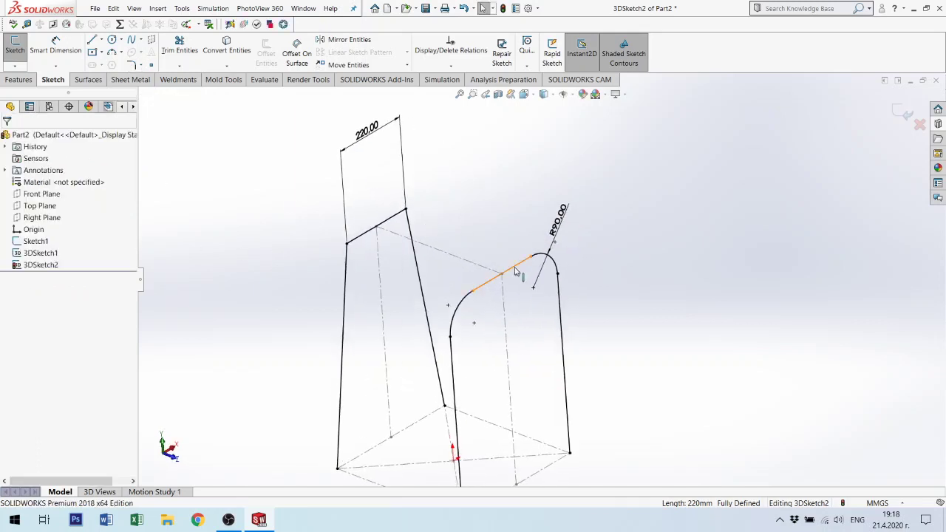
click(513, 272)
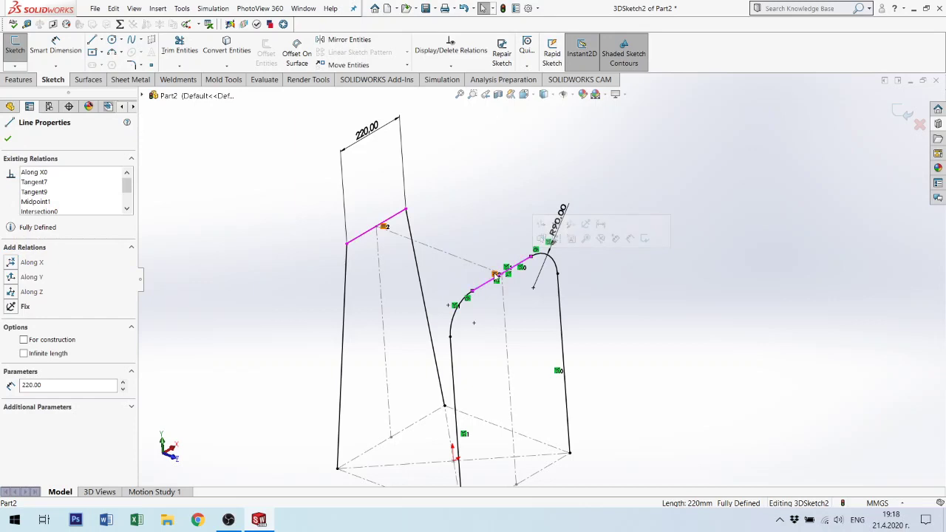
key(Escape)
click(497, 275)
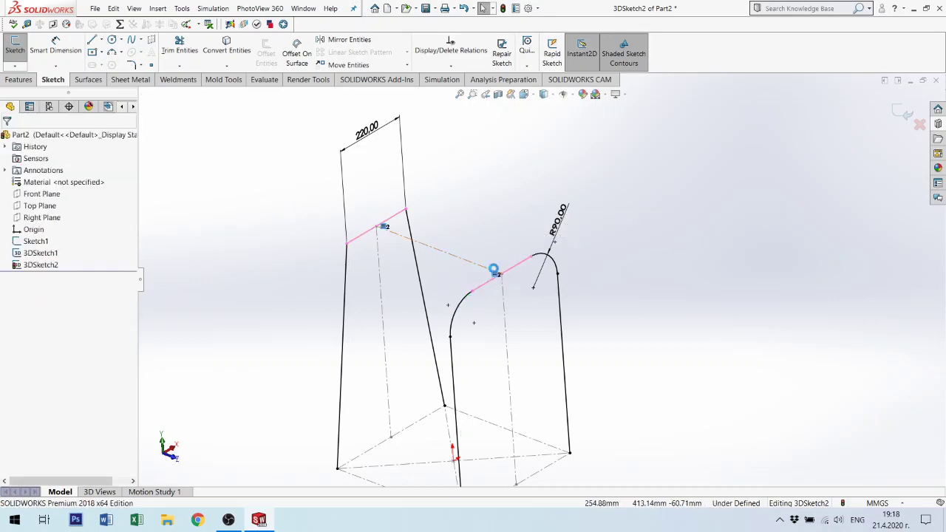
key(Delete)
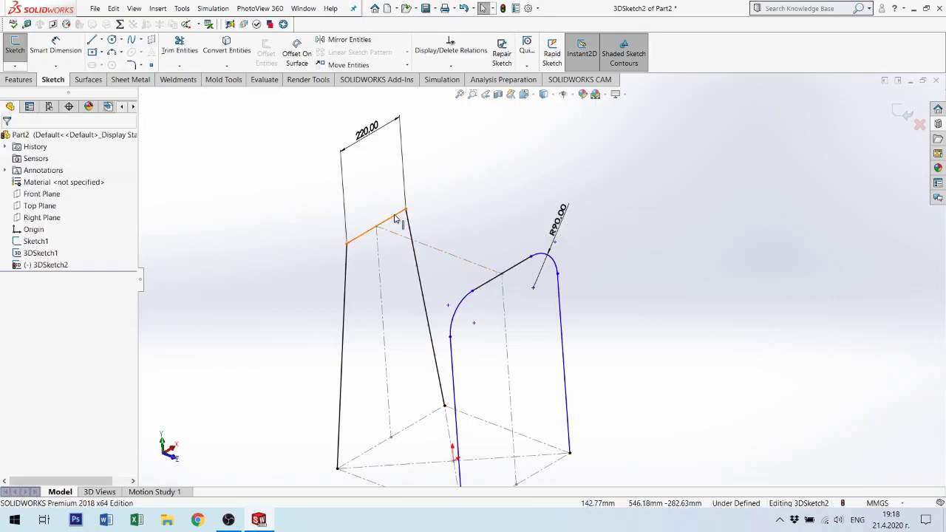
Fillet the left arch's two top corners at R90.
click(130, 65)
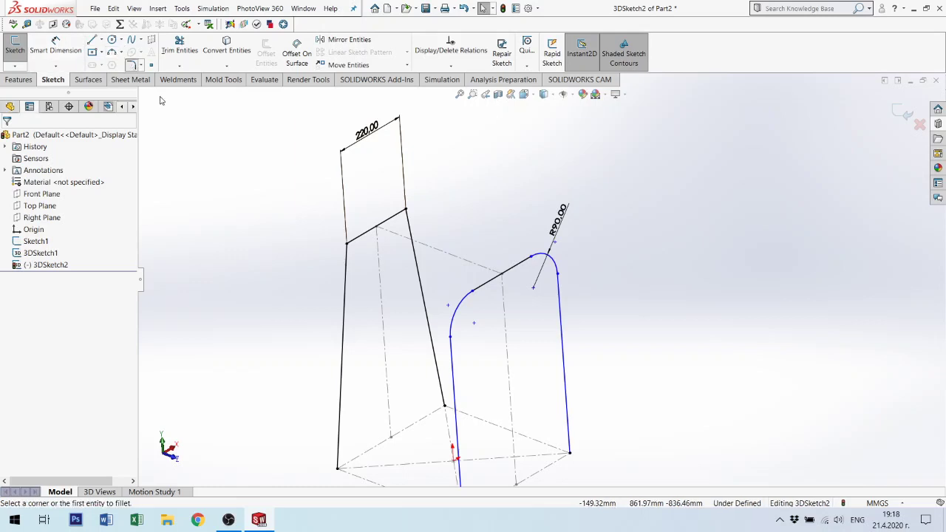
click(348, 243)
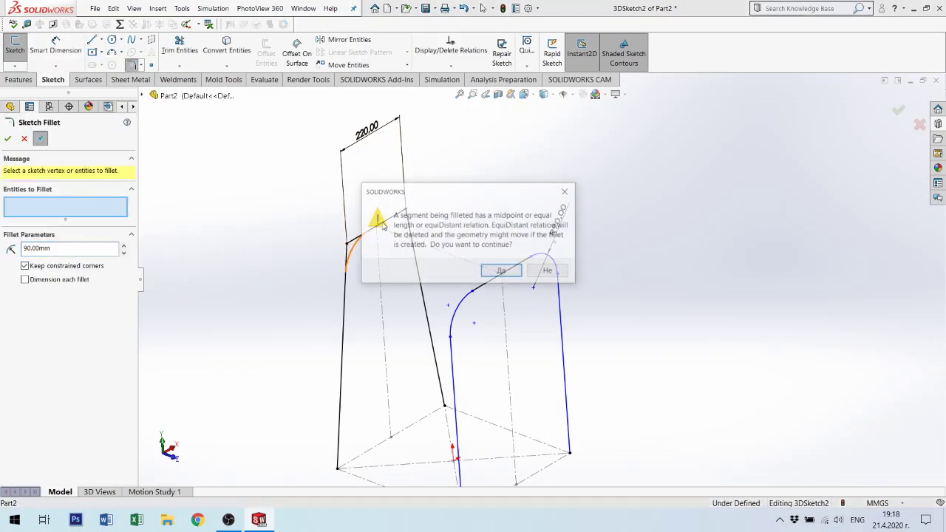
click(500, 270)
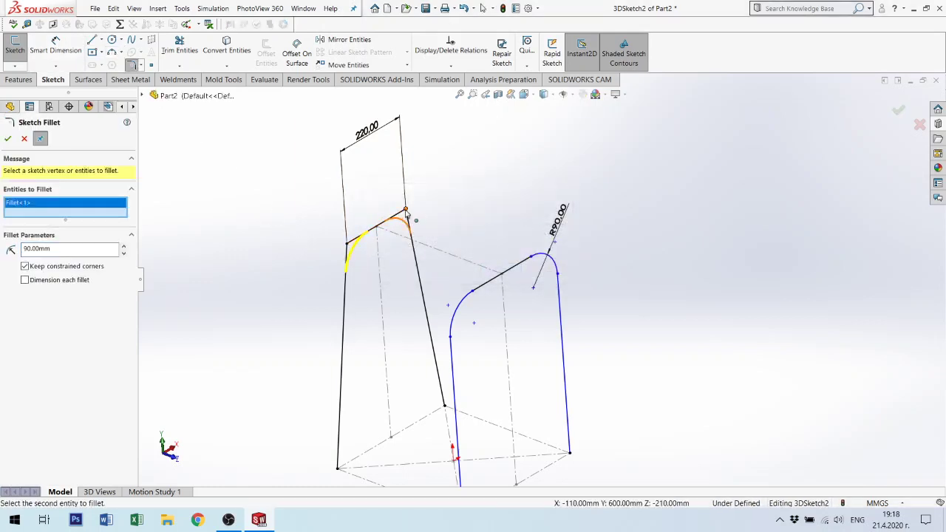
click(407, 213)
click(517, 273)
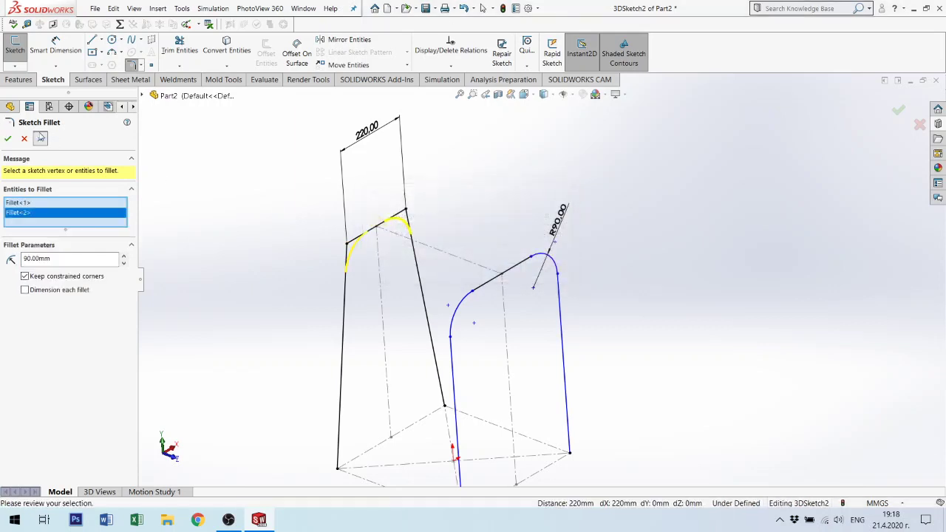
click(7, 139)
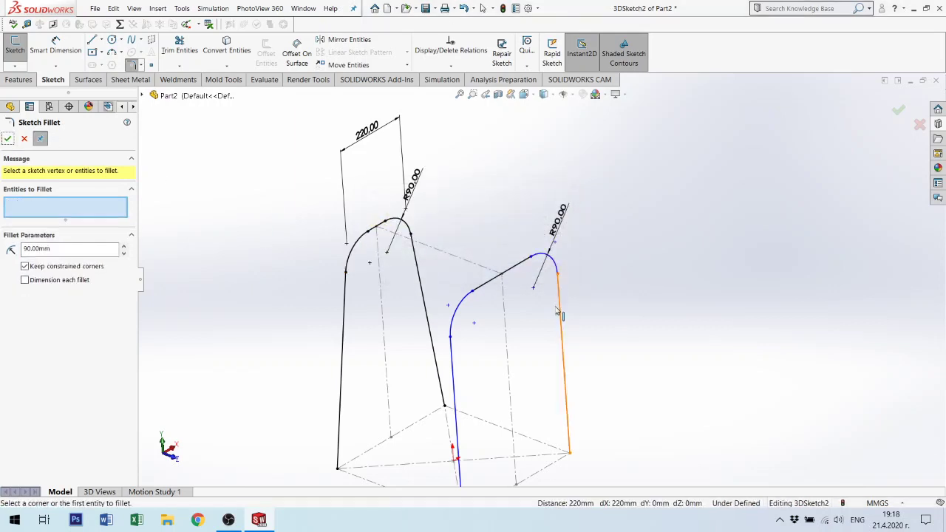
click(502, 271)
click(375, 231)
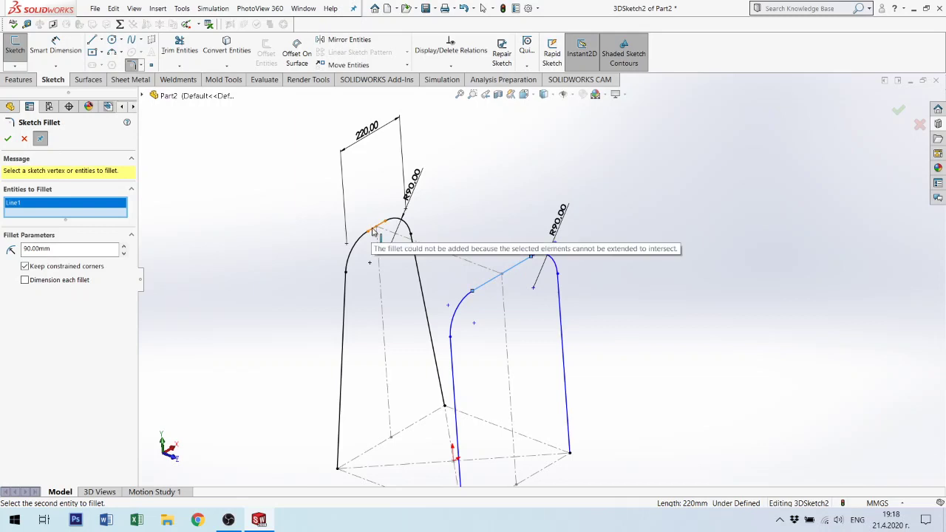
click(25, 139)
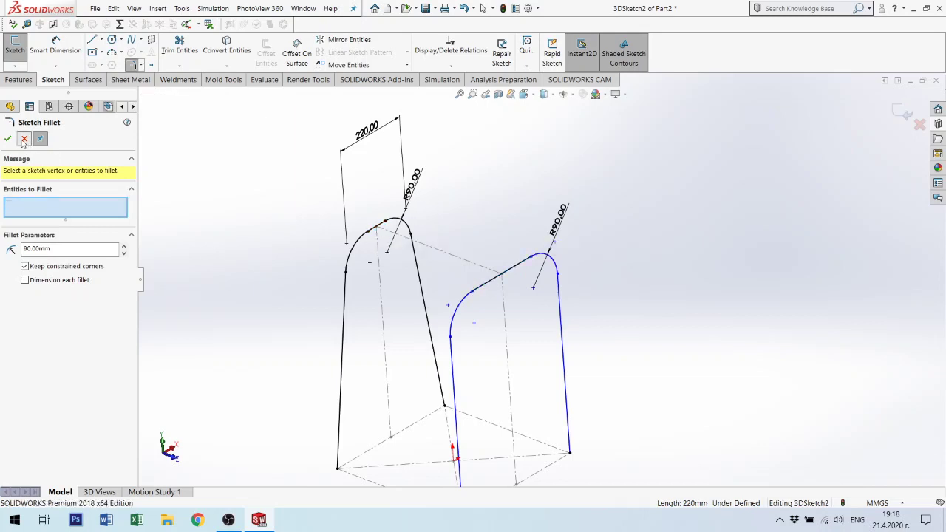
Make the two arch top lines equal in length.
click(517, 264)
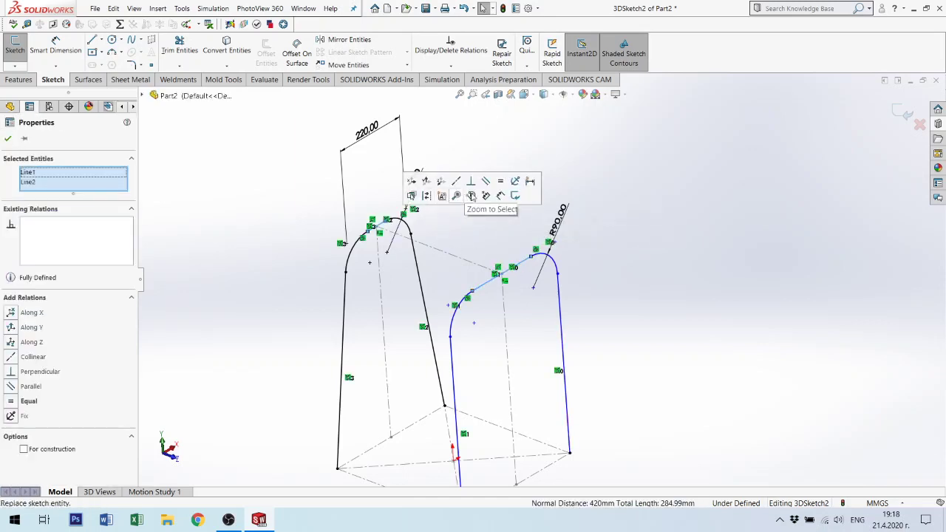
click(501, 182)
key(Escape)
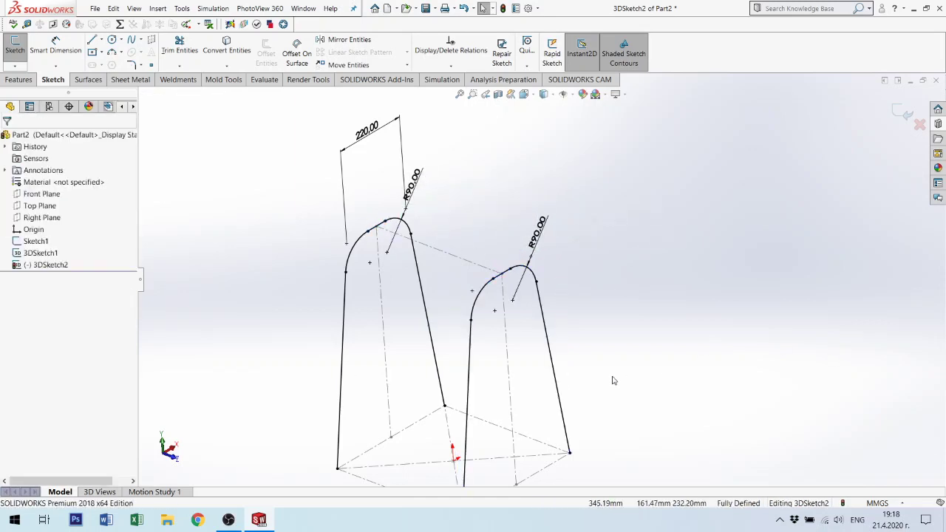
scroll(613, 380, up, 3)
Hide the base Sketch1 so only the 3D sketch frame shows.
mouse_move(528, 368)
middle_down()
mouse_move(538, 340)
mouse_move(529, 340)
middle_up()
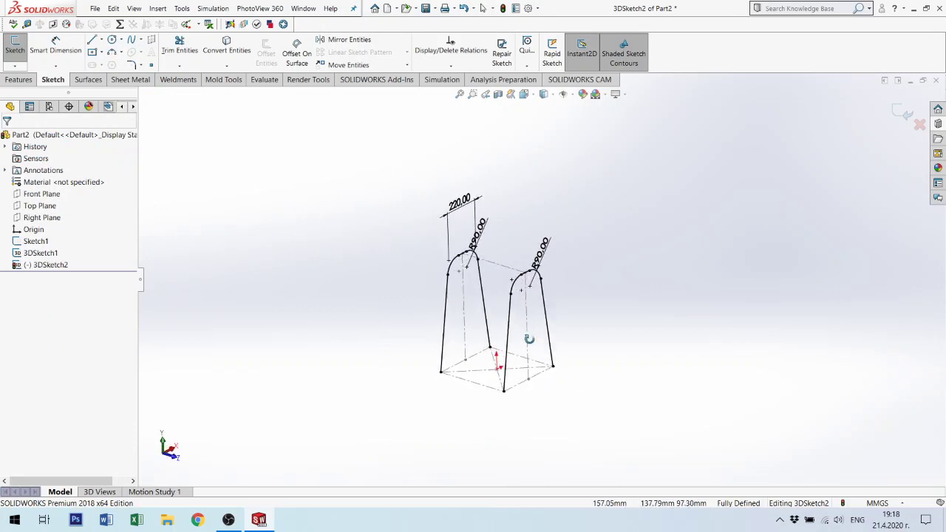
click(31, 241)
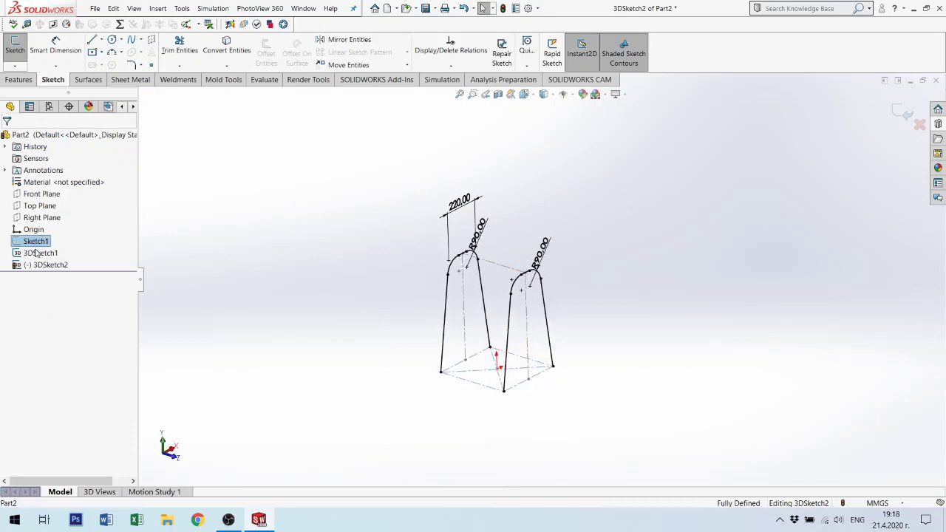
click(53, 238)
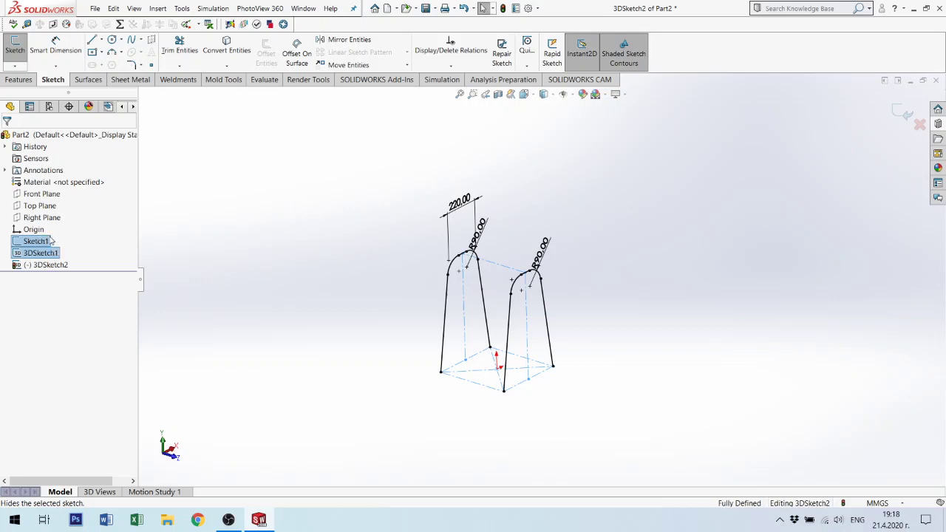
mouse_move(518, 337)
middle_down()
mouse_move(520, 354)
mouse_move(555, 317)
middle_up()
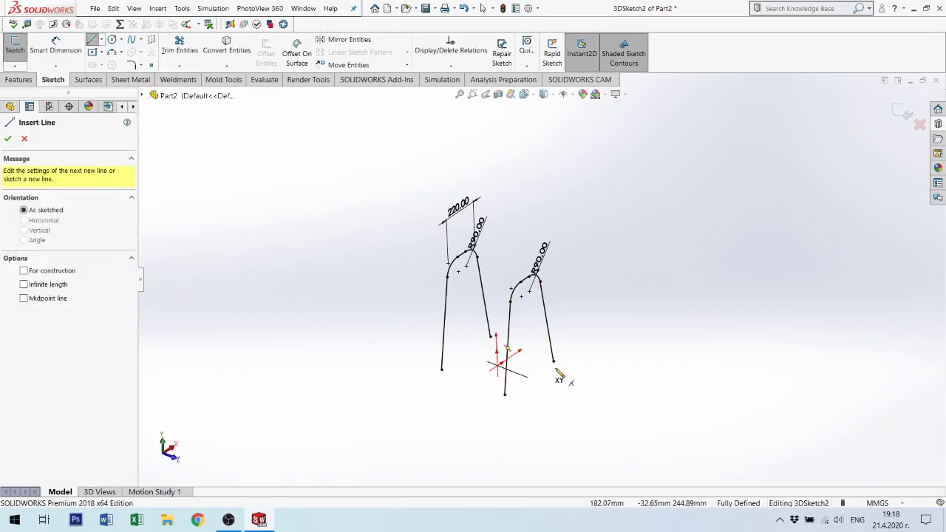
Draw a closed four-line seat outline joining the right and left legs.
mouse_move(560, 376)
middle_down()
mouse_move(585, 406)
mouse_move(532, 364)
middle_up()
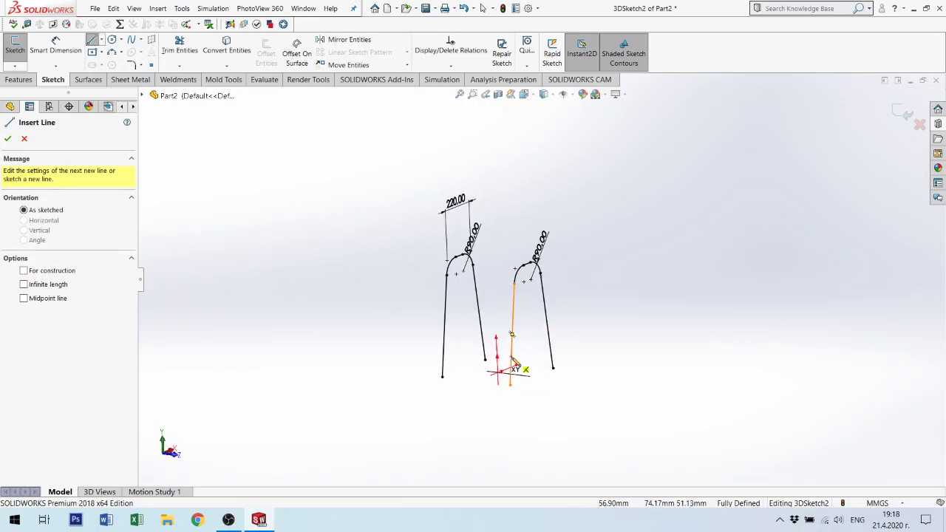
click(510, 368)
click(551, 342)
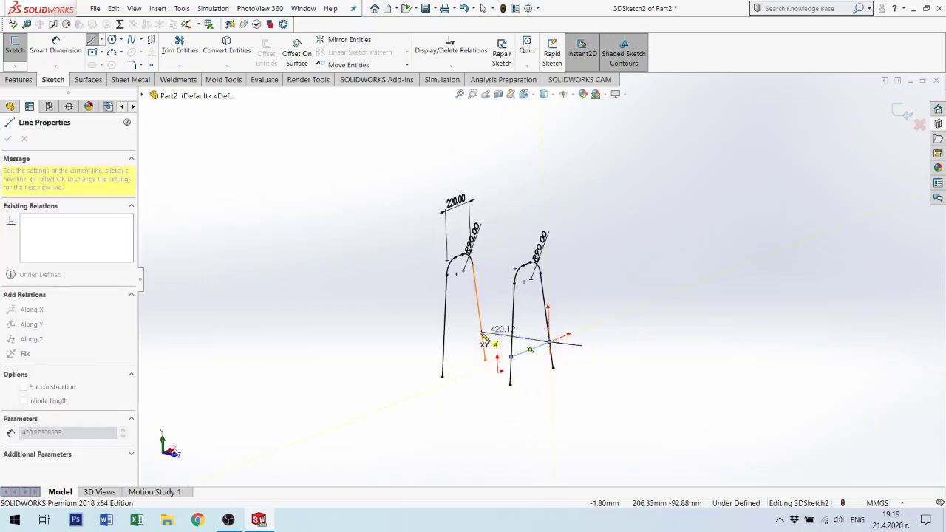
click(482, 337)
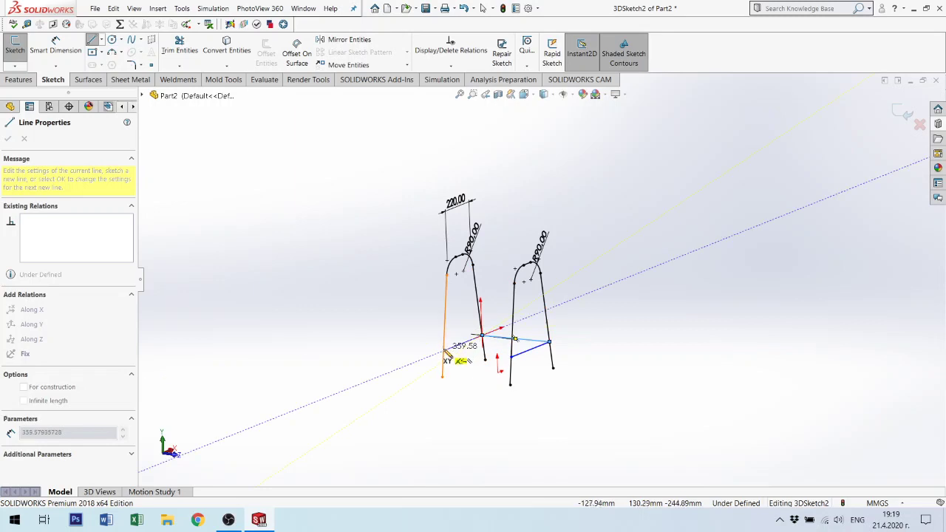
click(444, 351)
click(510, 358)
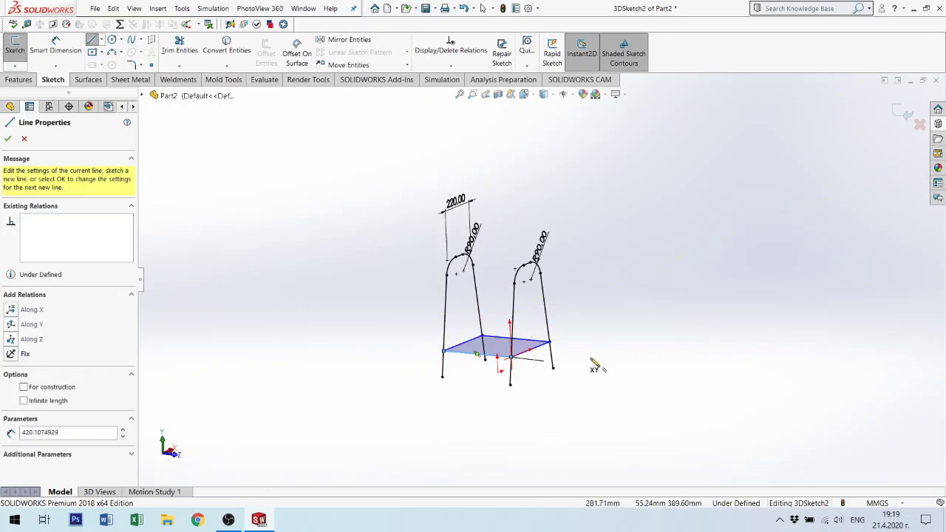
key(Escape)
Apply an Along Z relation to a pair of seat rectangle edges.
click(537, 353)
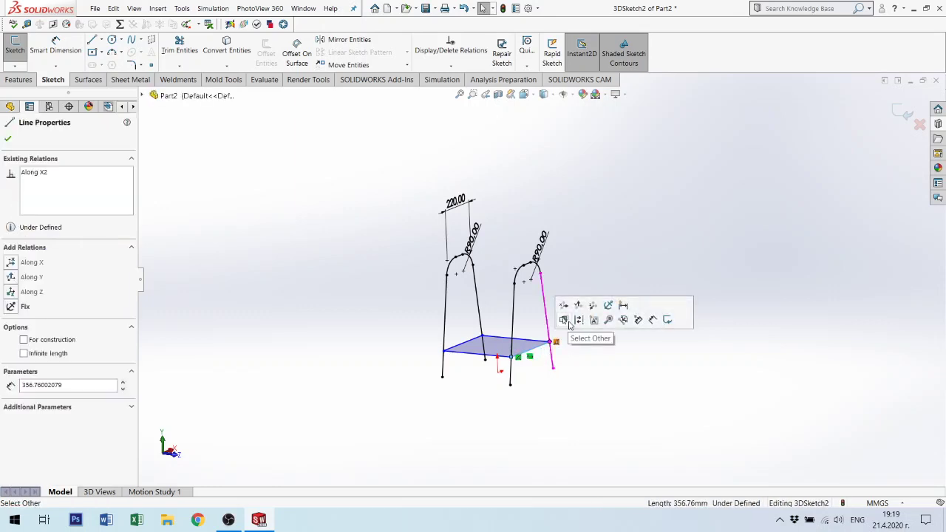
click(475, 345)
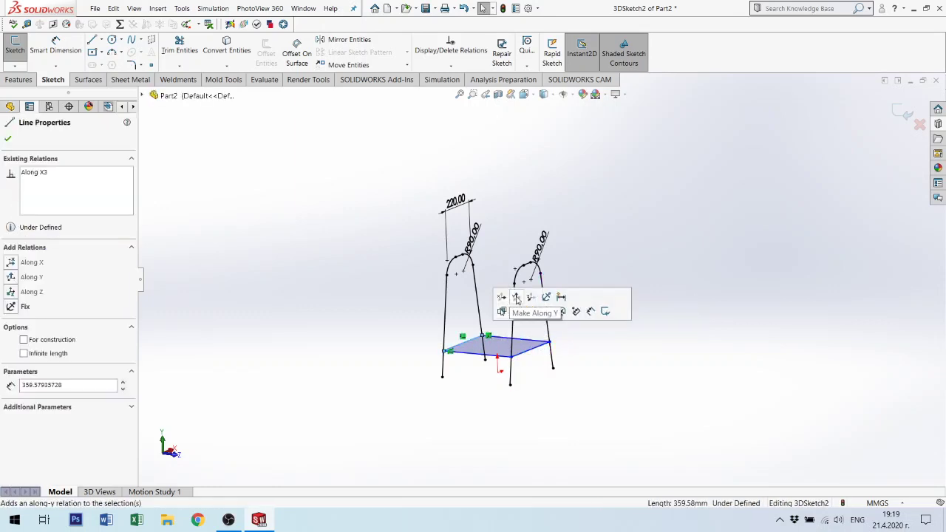
click(485, 358)
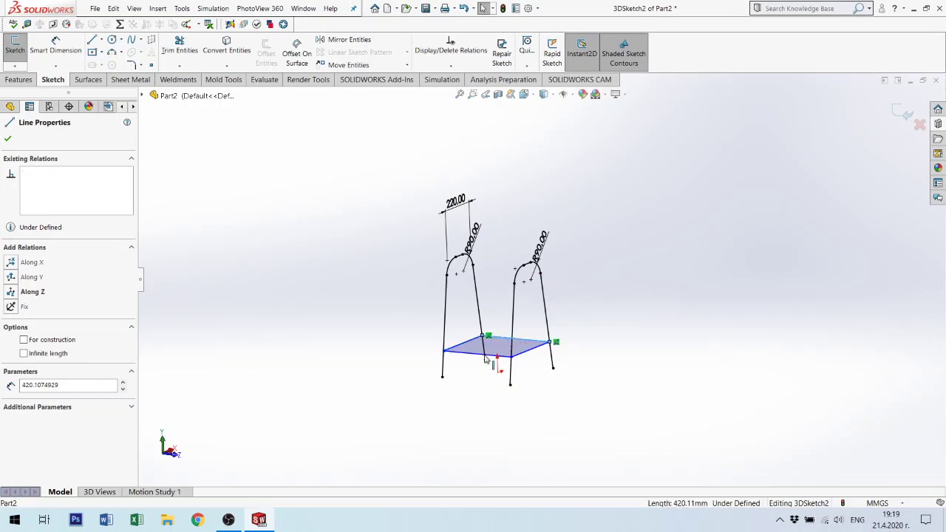
ctrl+click(496, 360)
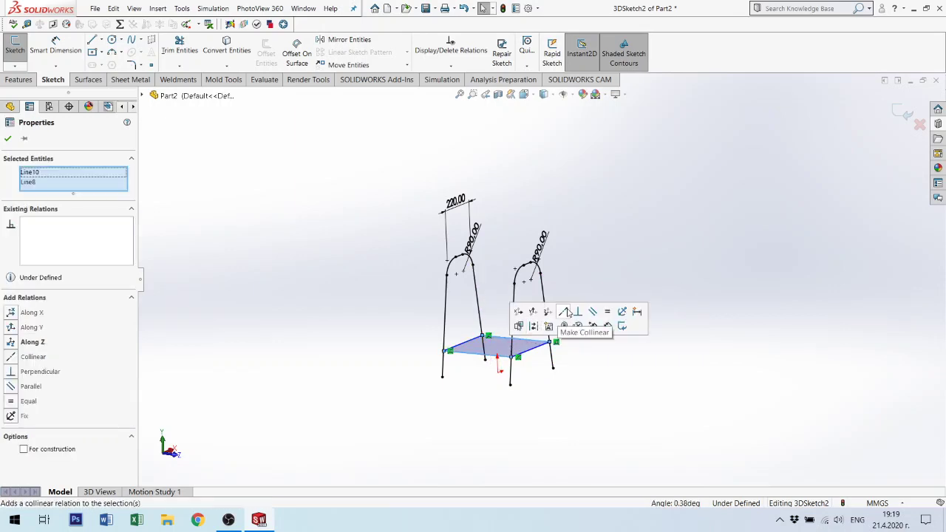
click(548, 312)
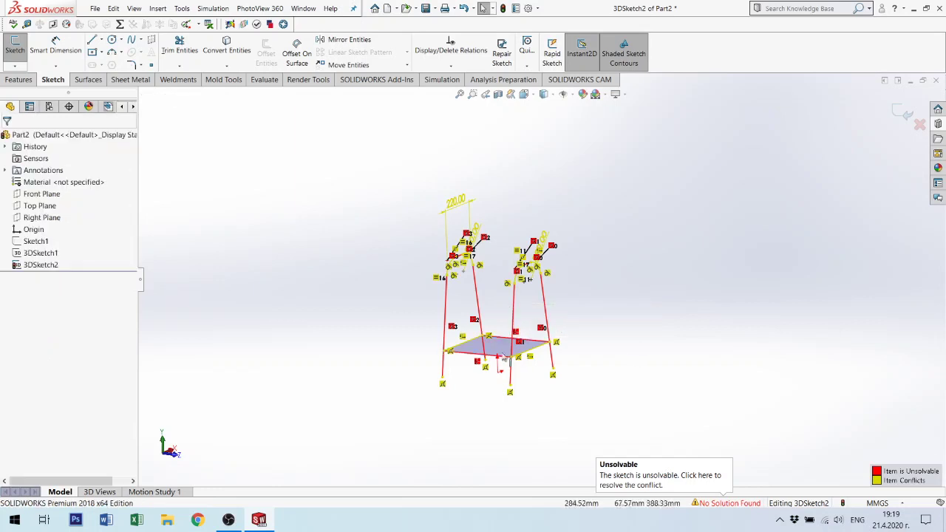
Delete the conflicting relation and pull the seat's front-right corner upward.
scroll(493, 362, down, 3)
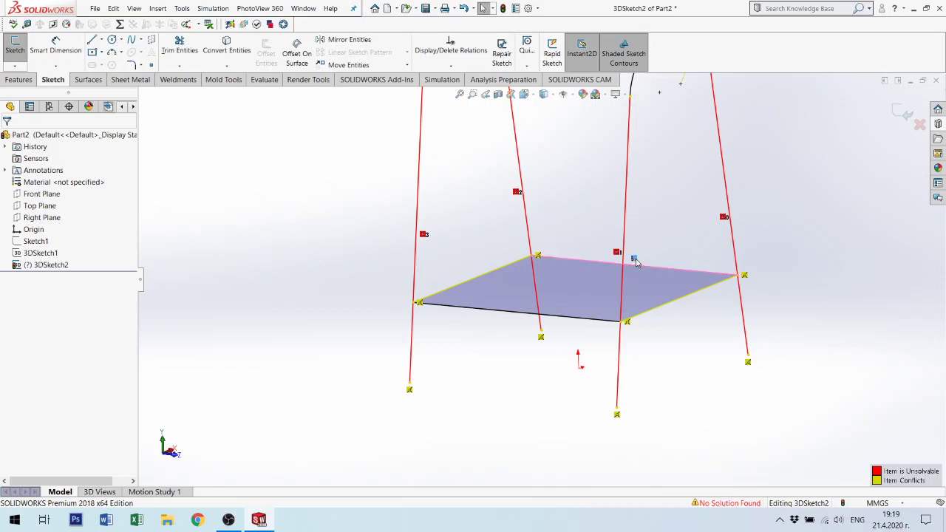
key(Delete)
mouse_move(648, 298)
middle_down()
mouse_move(680, 292)
mouse_move(680, 277)
mouse_move(686, 309)
middle_up()
drag(671, 312, 681, 305)
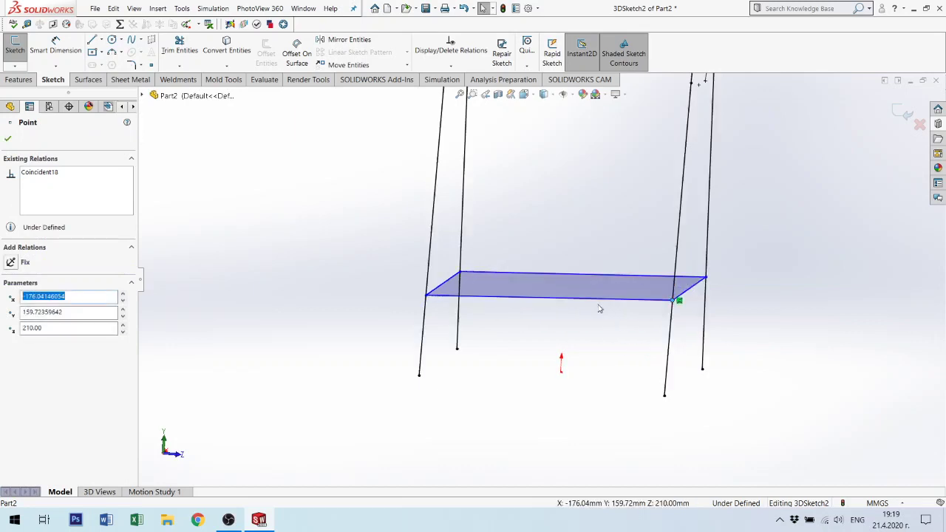
mouse_move(599, 309)
middle_down()
mouse_move(550, 317)
mouse_move(551, 331)
middle_up()
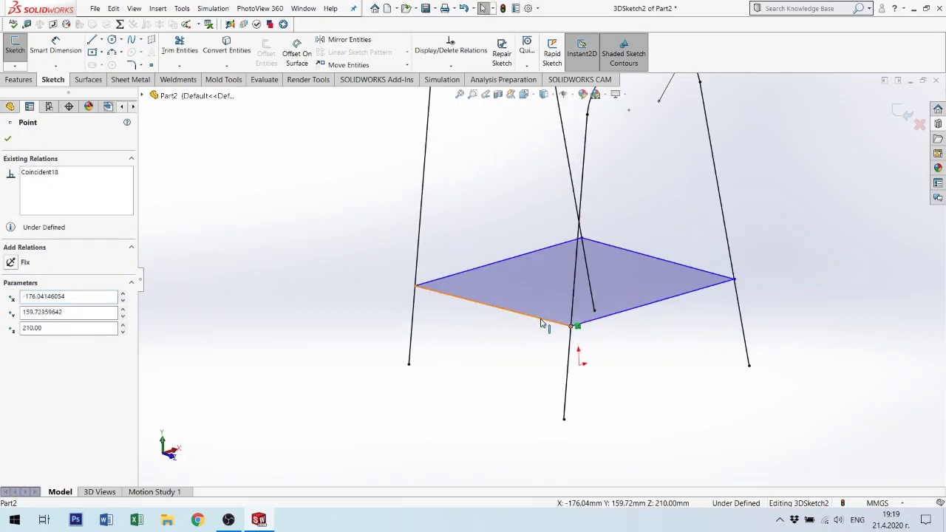
Reapply Along Z to the lower-left seat edge and drag the near edge into place.
click(546, 319)
click(599, 276)
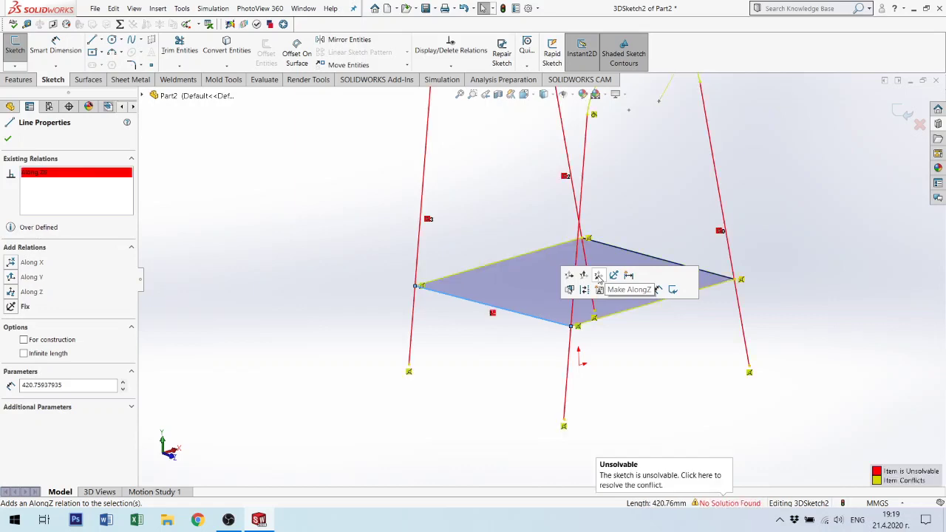
key(ctrl+z)
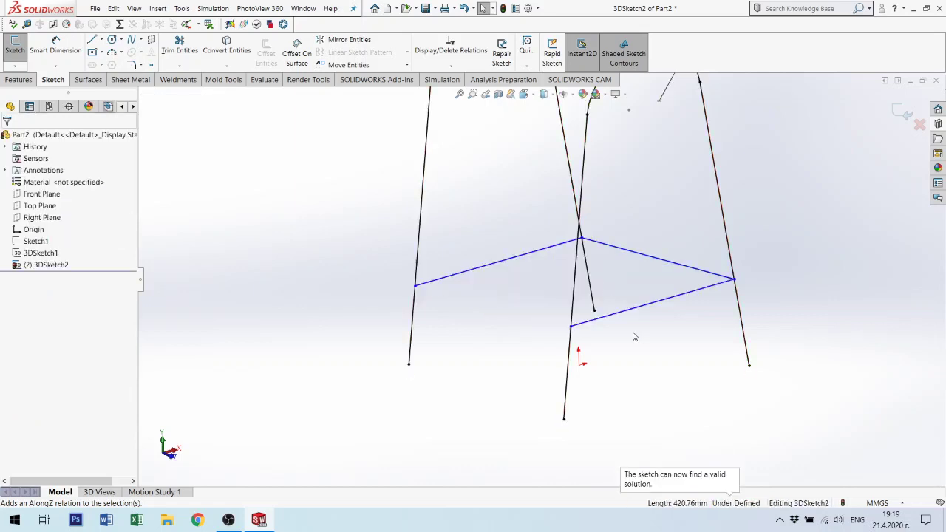
key(ctrl+y)
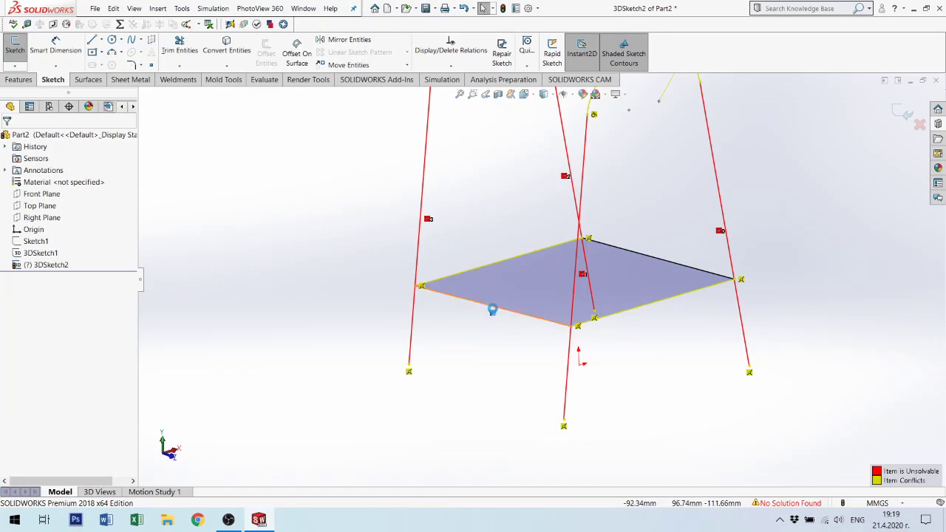
mouse_move(570, 327)
mouse_down()
mouse_move(570, 338)
mouse_move(560, 328)
mouse_up()
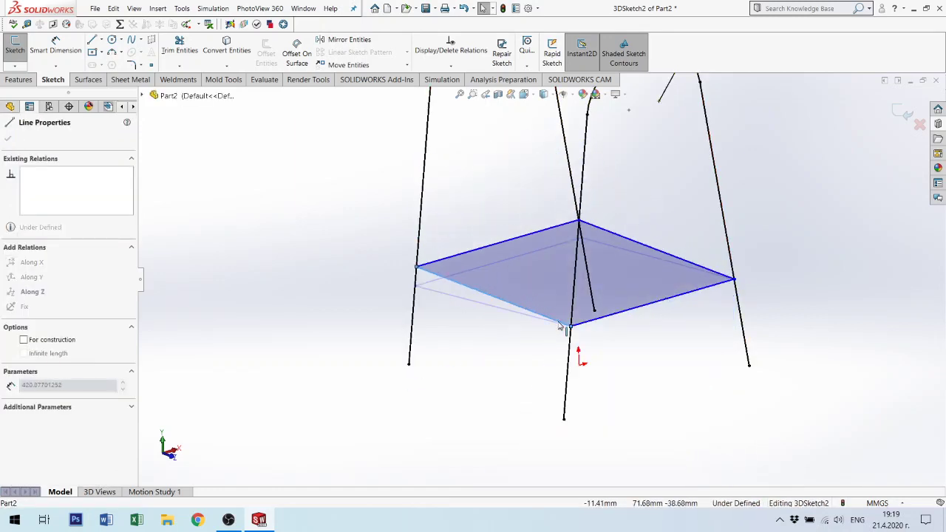
click(627, 342)
mouse_move(628, 342)
middle_down()
mouse_move(622, 285)
mouse_move(610, 282)
middle_up()
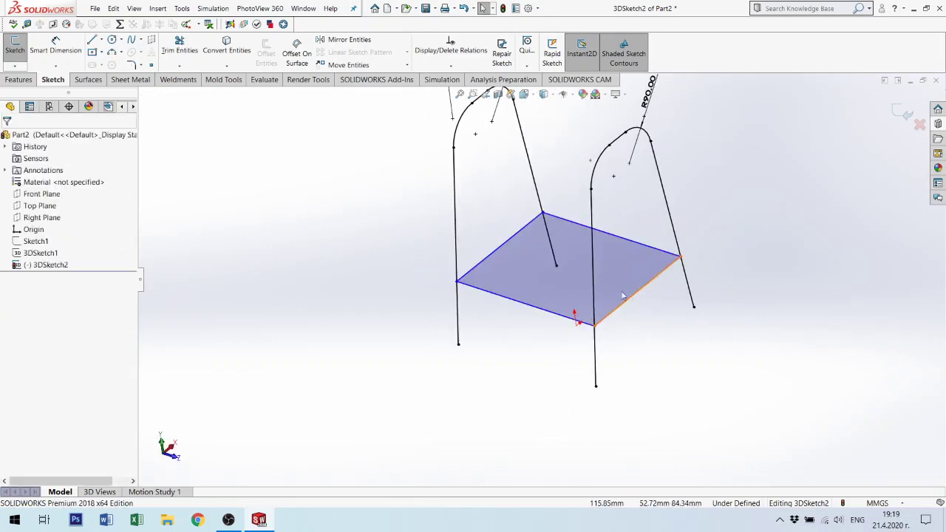
Draw a construction centerline across the seat and constrain it along Z.
click(101, 40)
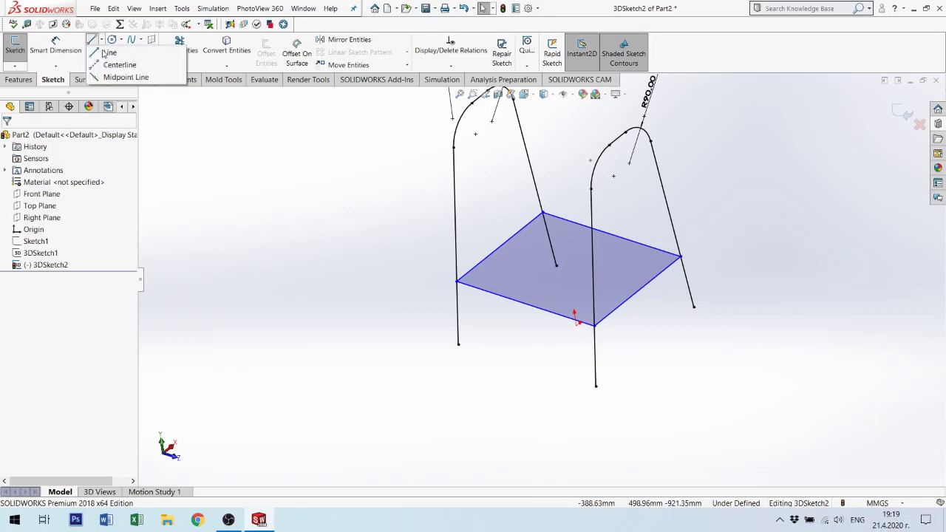
click(119, 65)
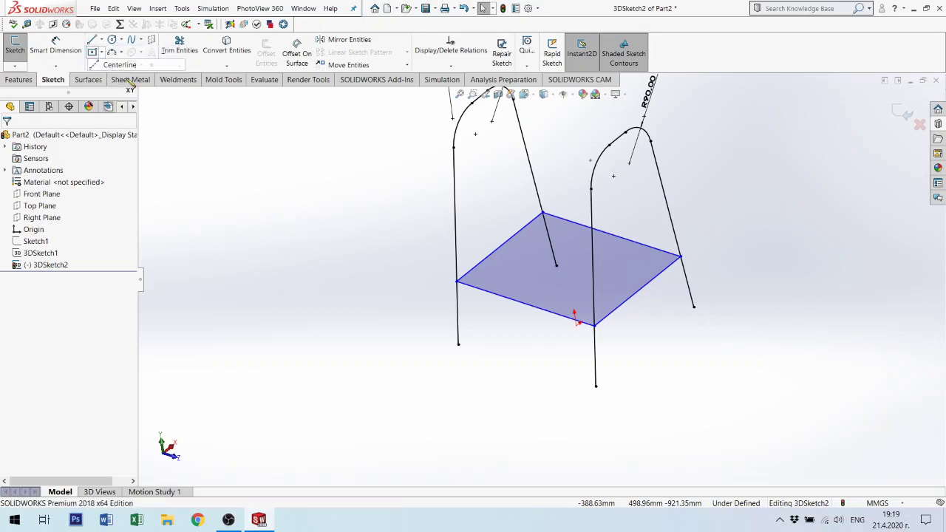
click(637, 293)
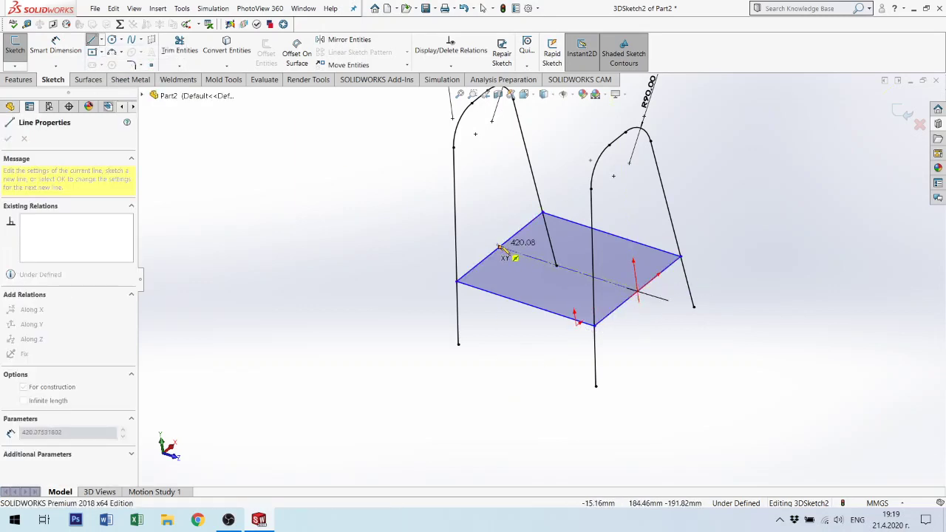
click(503, 248)
key(Escape)
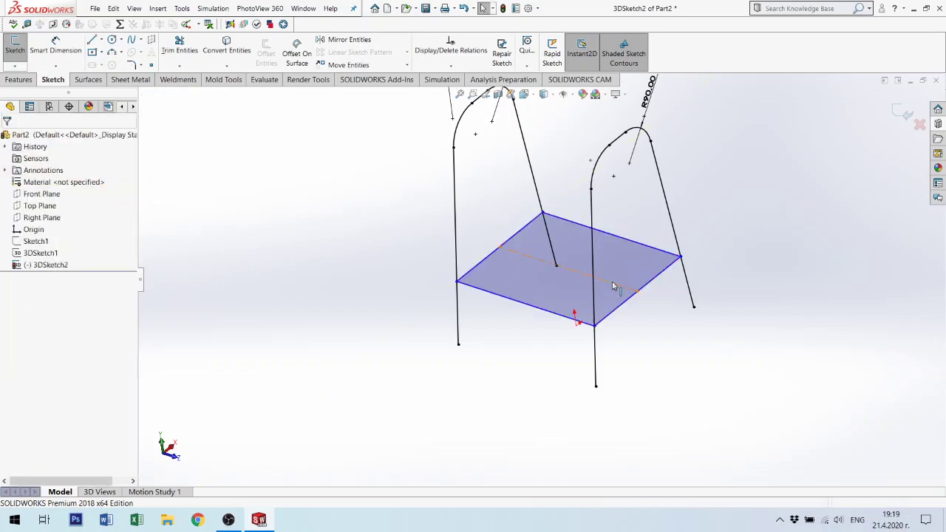
click(619, 281)
click(670, 238)
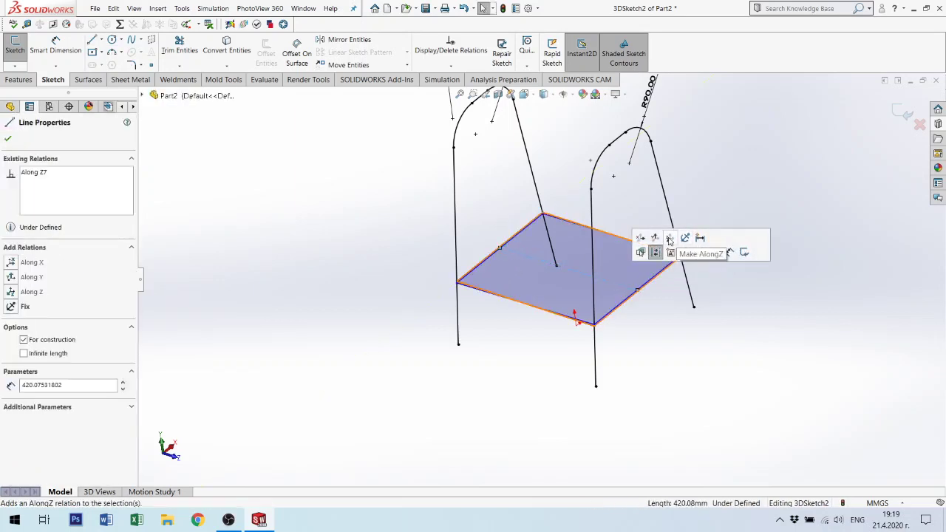
click(672, 319)
mouse_move(668, 317)
middle_down()
mouse_move(642, 293)
mouse_move(659, 291)
mouse_move(698, 316)
middle_up()
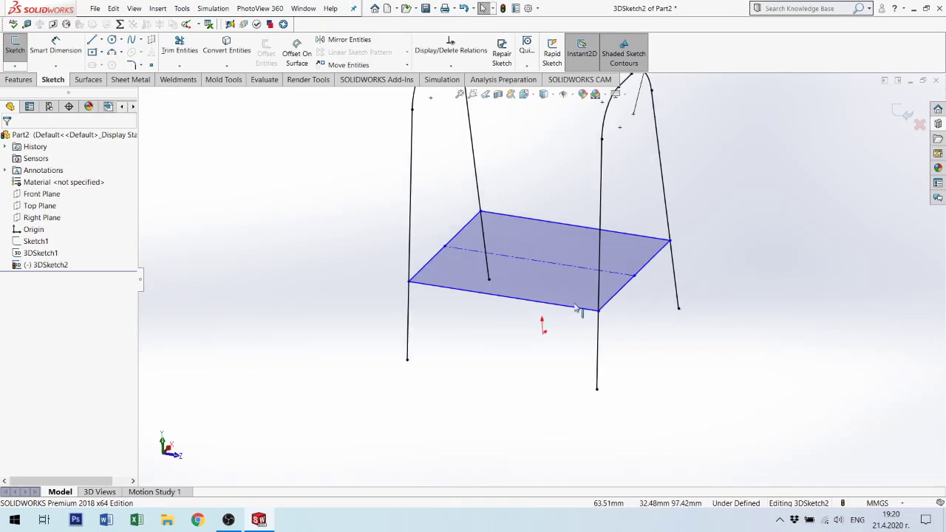
Show Sketch1 again to reference the lower frame.
click(37, 242)
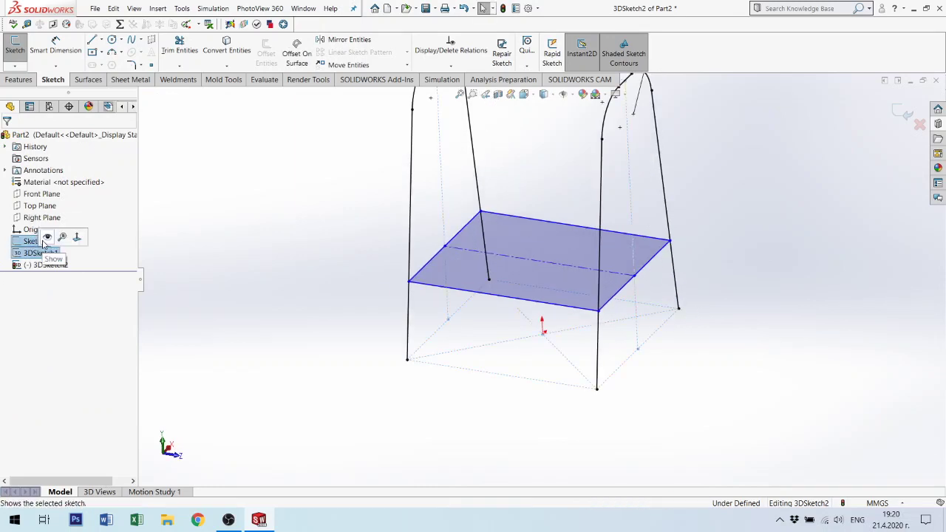
click(46, 238)
click(598, 347)
scroll(661, 306, down, 5)
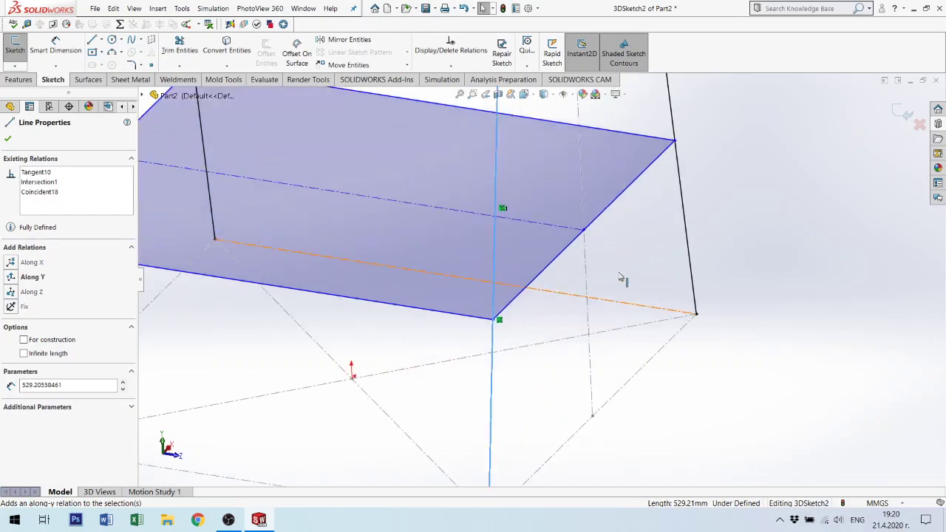
click(584, 235)
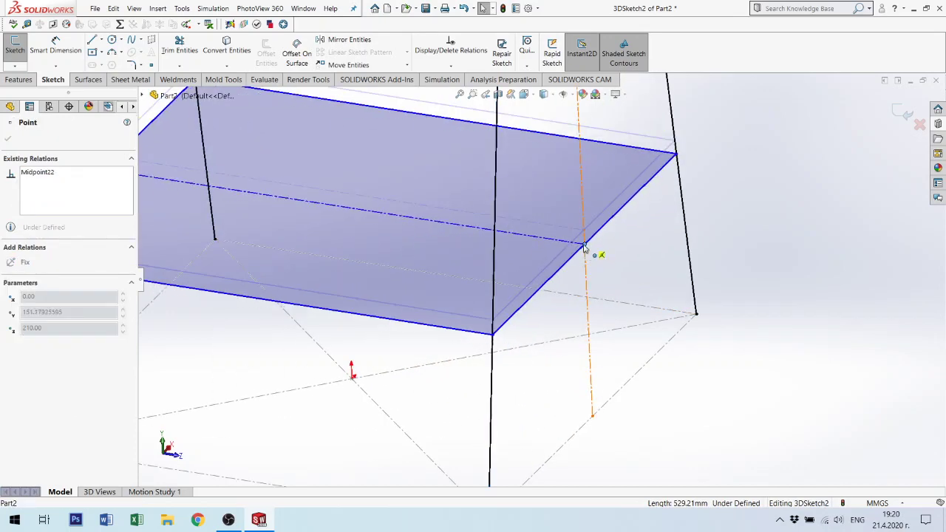
click(592, 261)
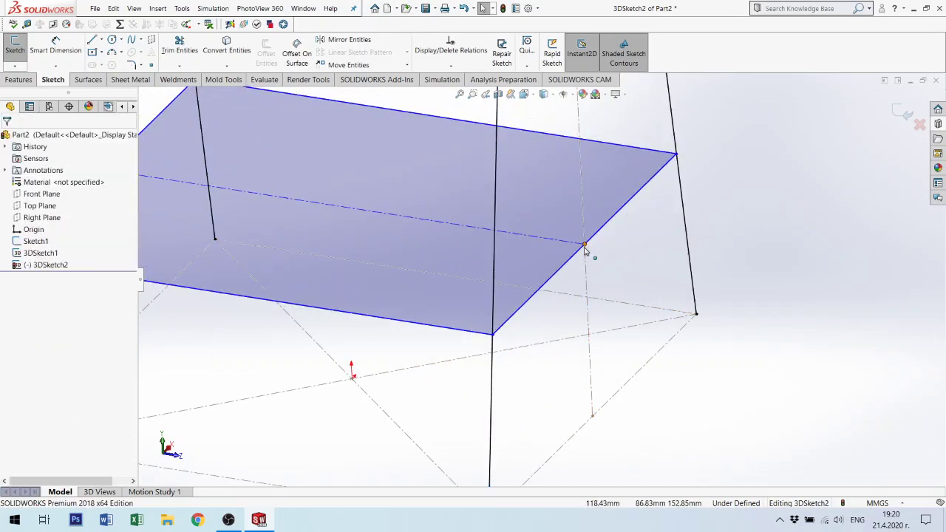
Dimension the seat's right edge 150 mm from the lower frame corner.
click(55, 44)
click(591, 244)
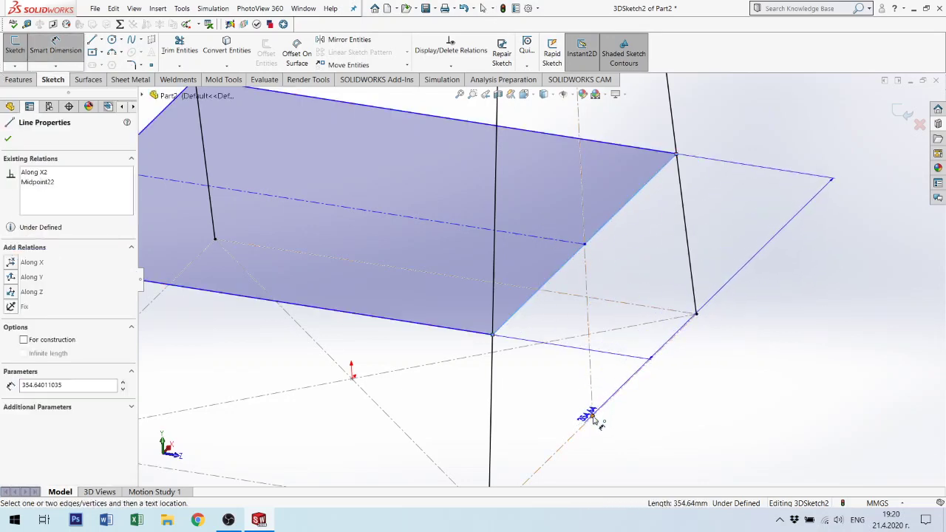
click(592, 416)
click(642, 390)
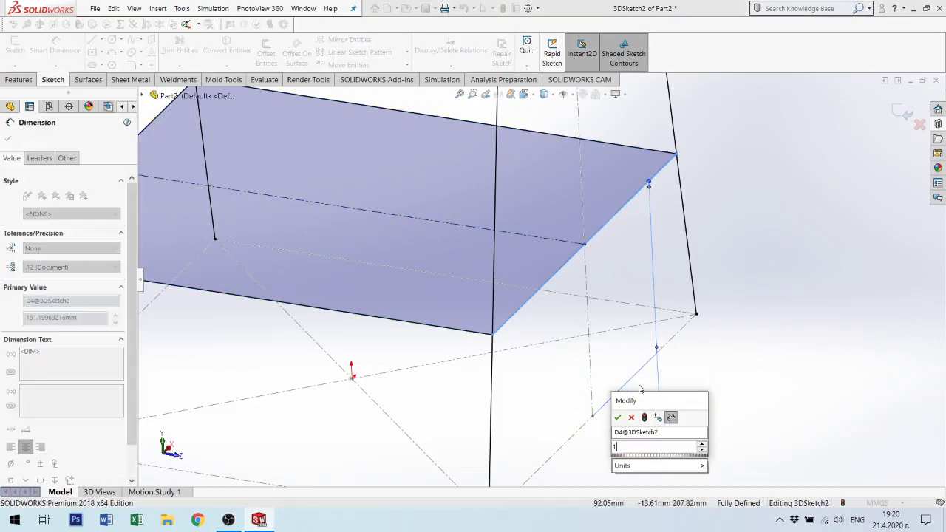
text(150)
key(Return)
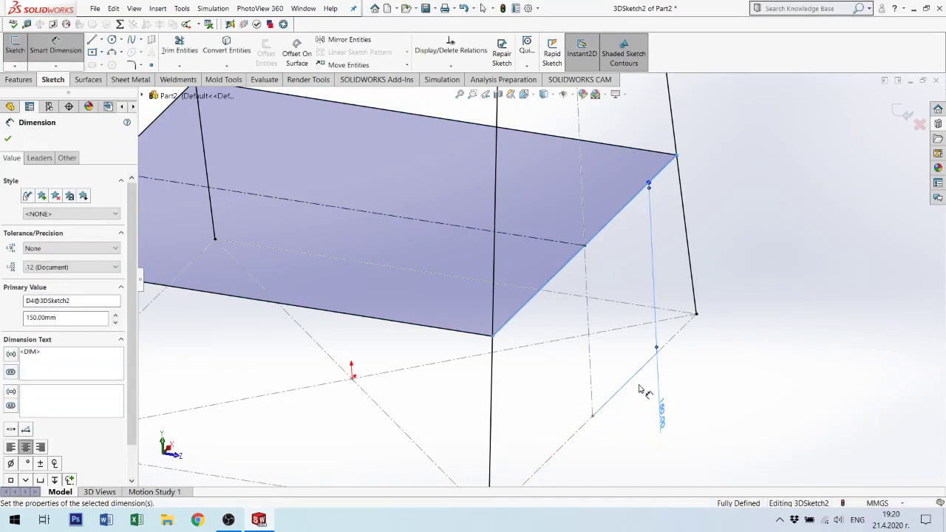
key(Escape)
scroll(709, 228, up, 5)
scroll(459, 212, up, 3)
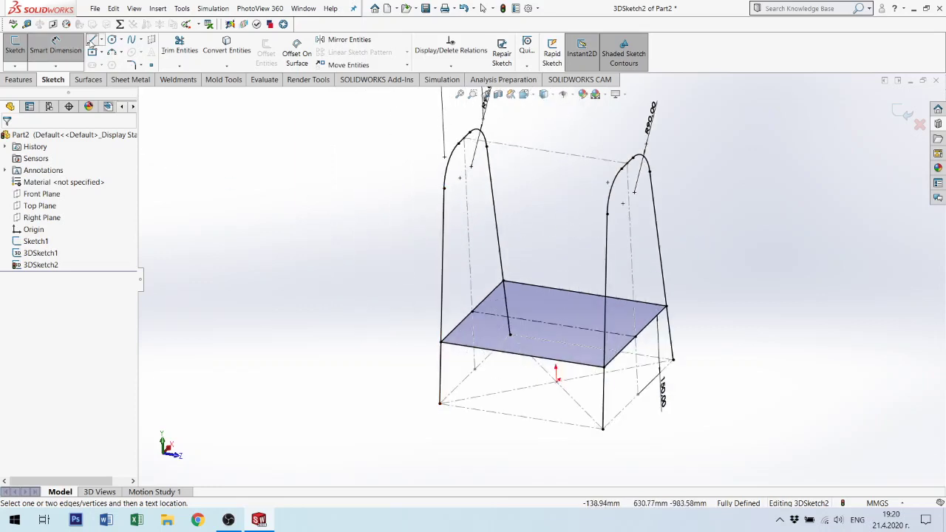
Draw a backrest crossbar between the legs and constrain it along Z.
click(91, 39)
click(442, 206)
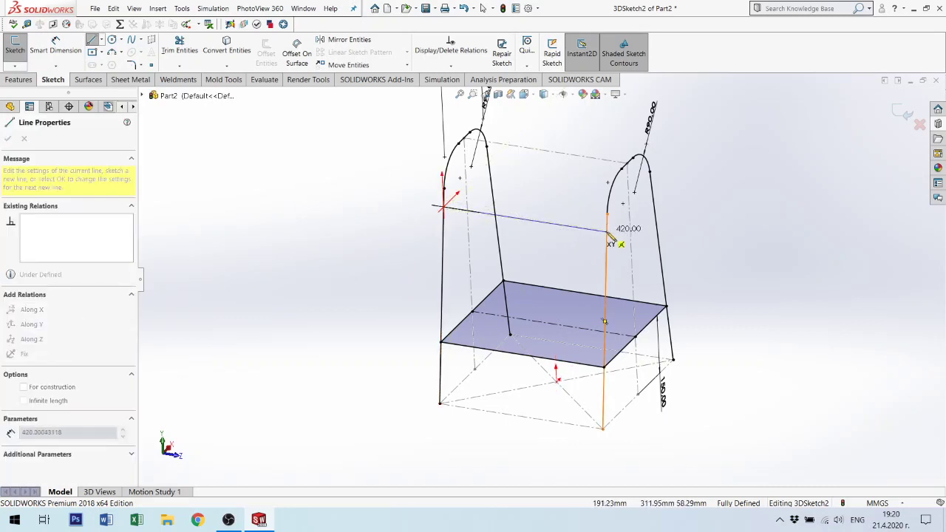
click(606, 234)
key(Escape)
click(579, 232)
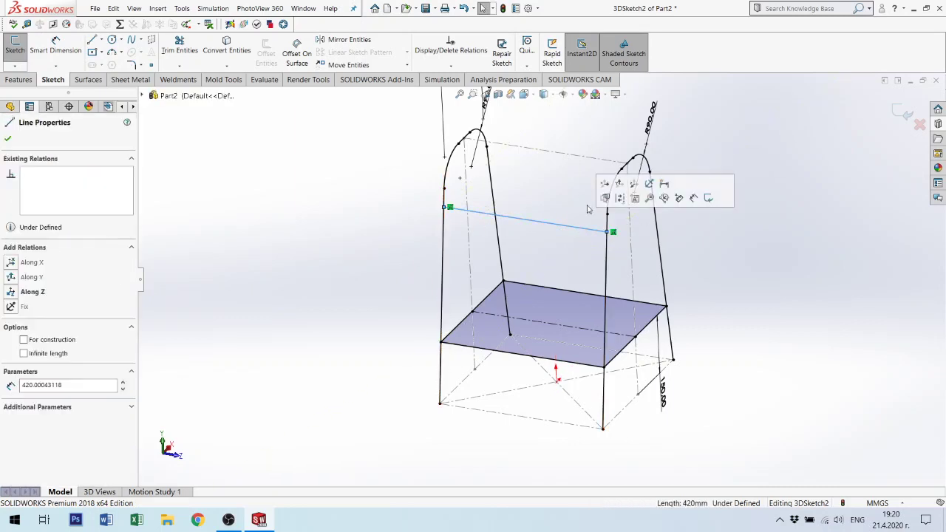
click(633, 183)
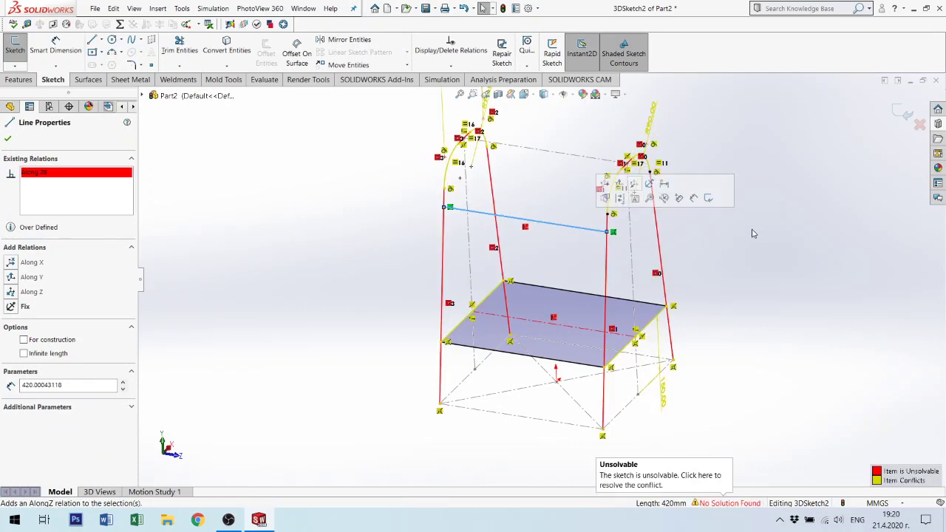
key(Escape)
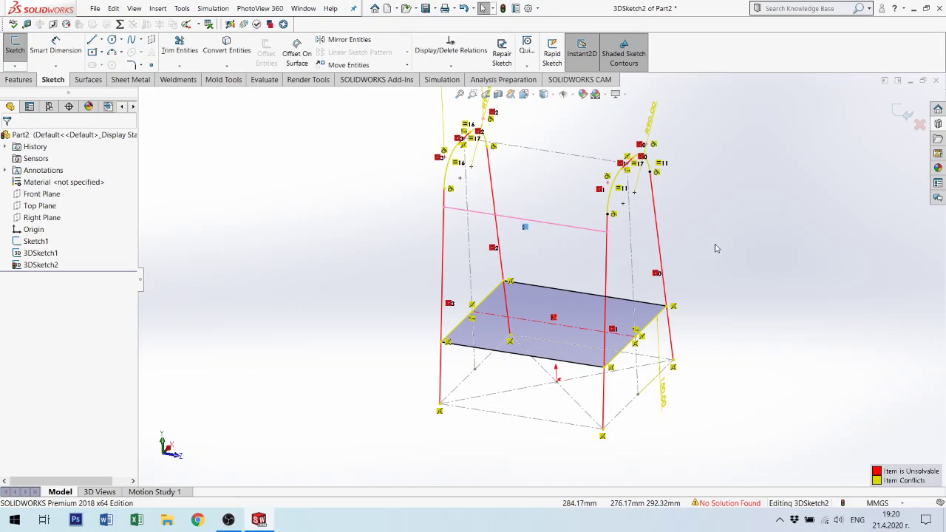
Undo the conflicting relation and drag the crossbar's right endpoint onto the front leg.
click(605, 231)
key(Escape)
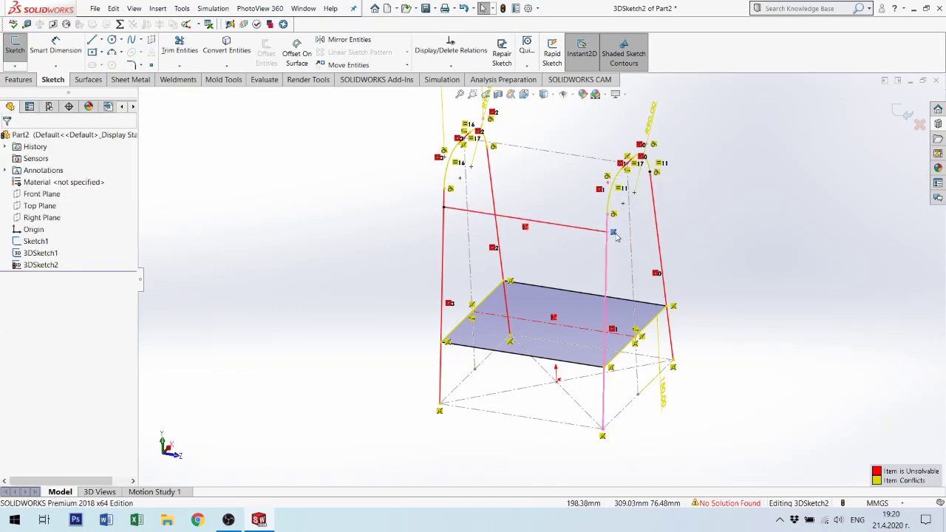
key(ctrl+z)
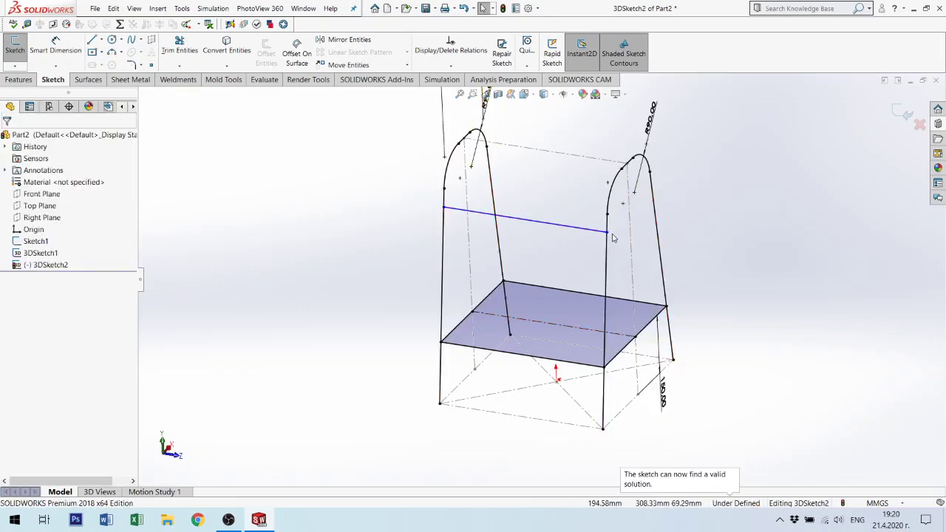
click(595, 231)
drag(595, 230, 606, 248)
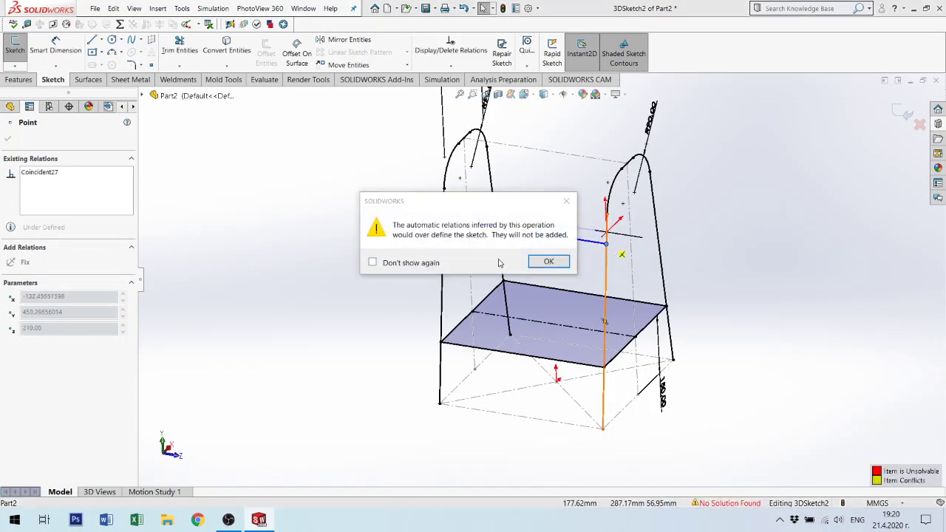
click(548, 262)
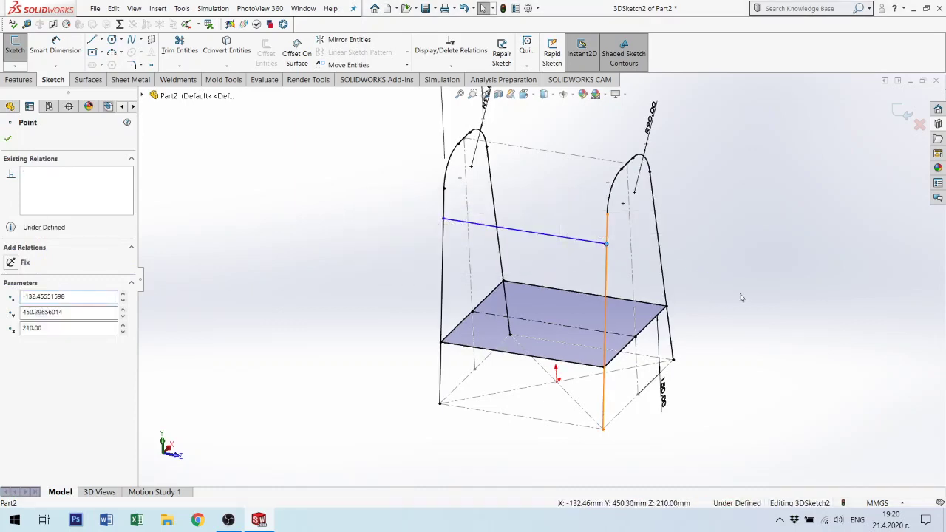
click(580, 274)
Dimension the backrest crossbar 300 mm from the near seat edge.
click(56, 45)
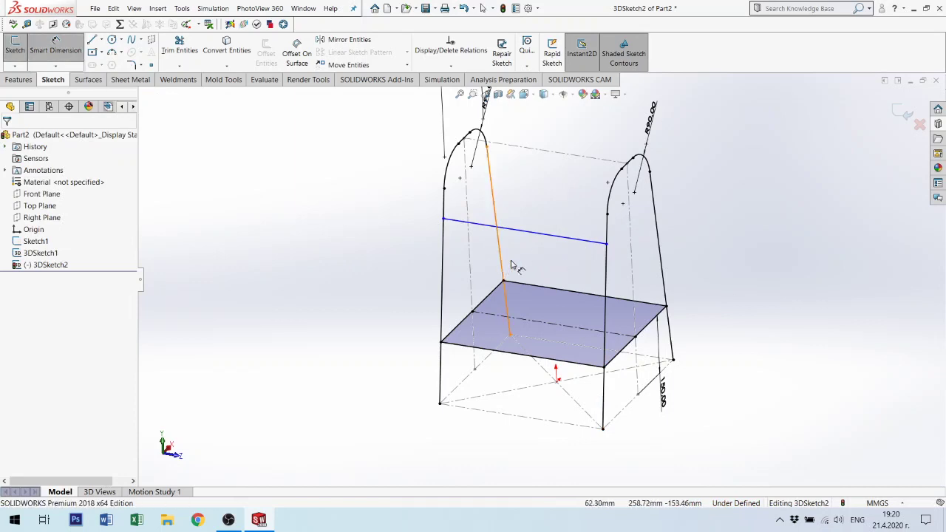
click(582, 243)
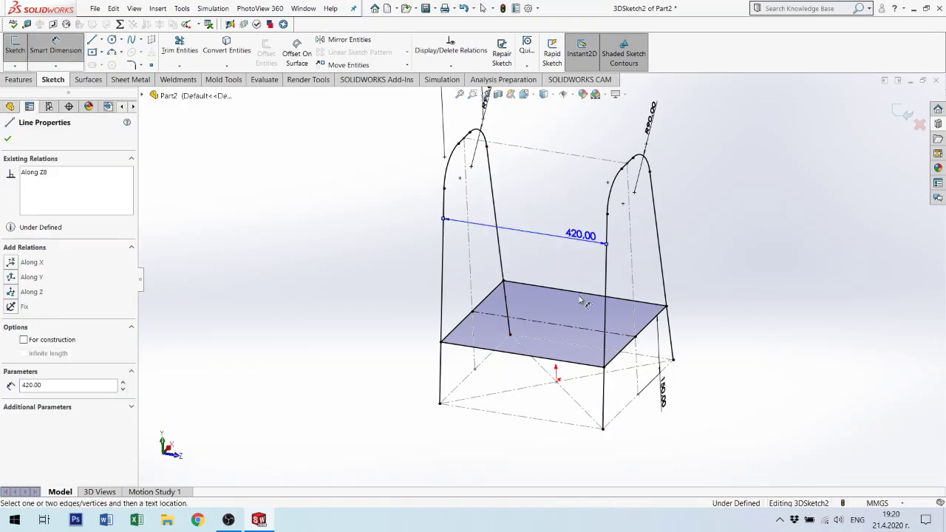
click(580, 364)
click(362, 263)
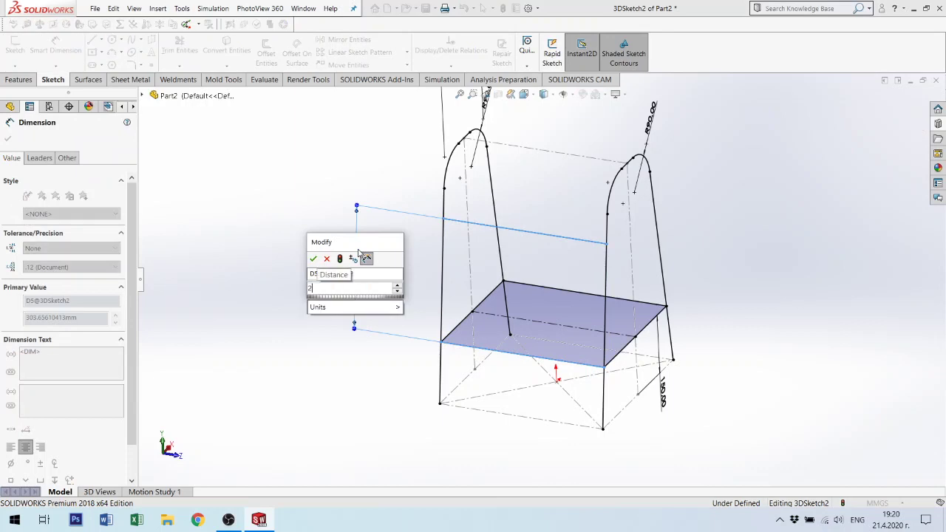
text(300)
key(Return)
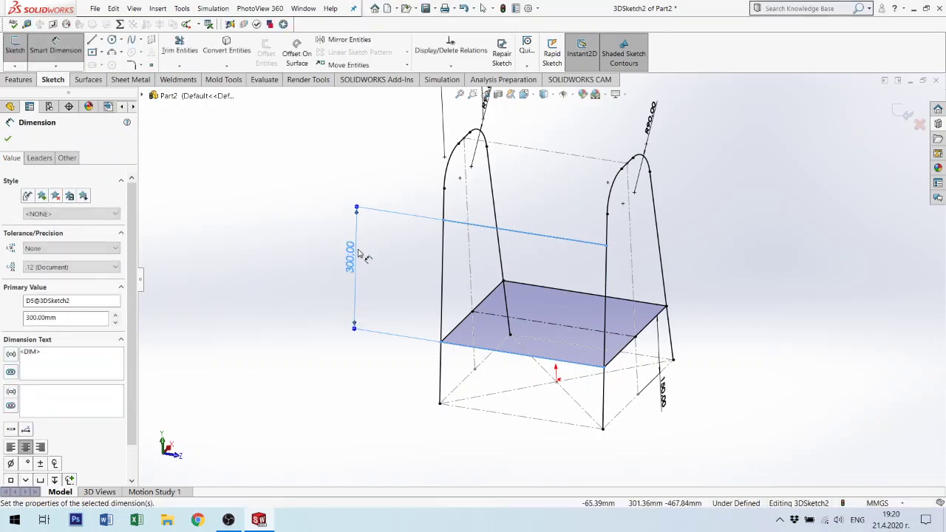
key(Escape)
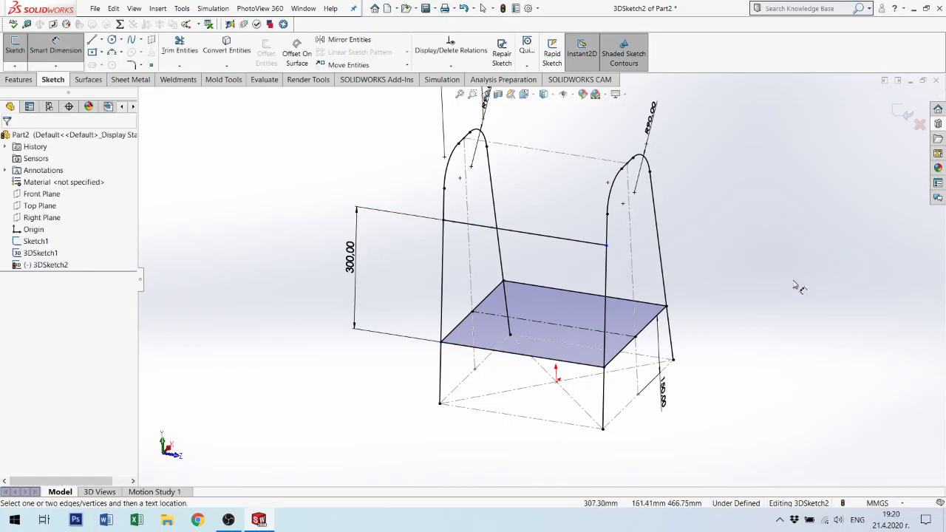
Exit the 3D sketch and hide Sketch1 with its 600.00 dimension.
click(900, 115)
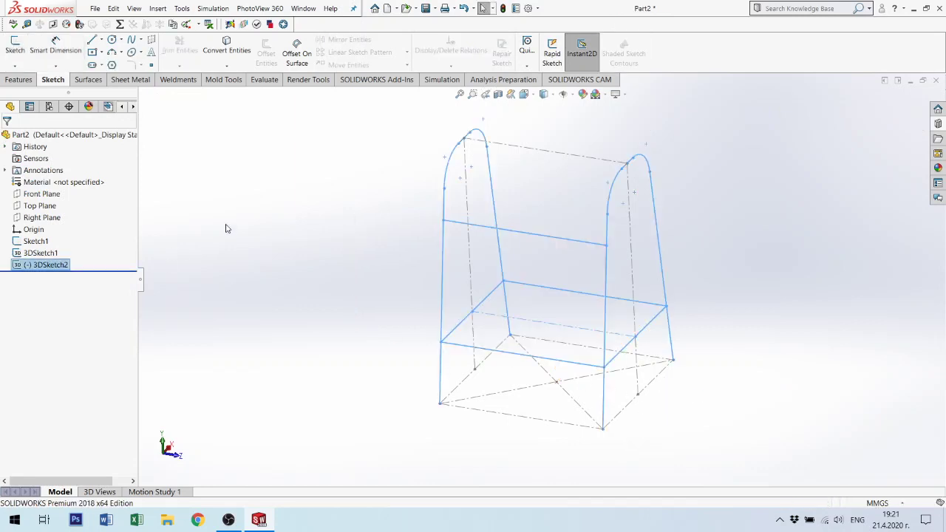
click(33, 253)
click(36, 241)
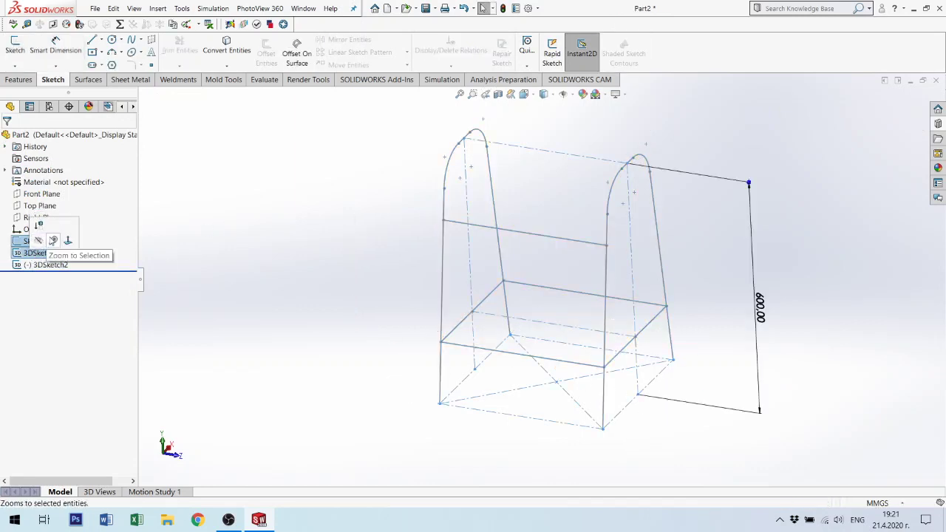
click(38, 242)
scroll(713, 381, up, 3)
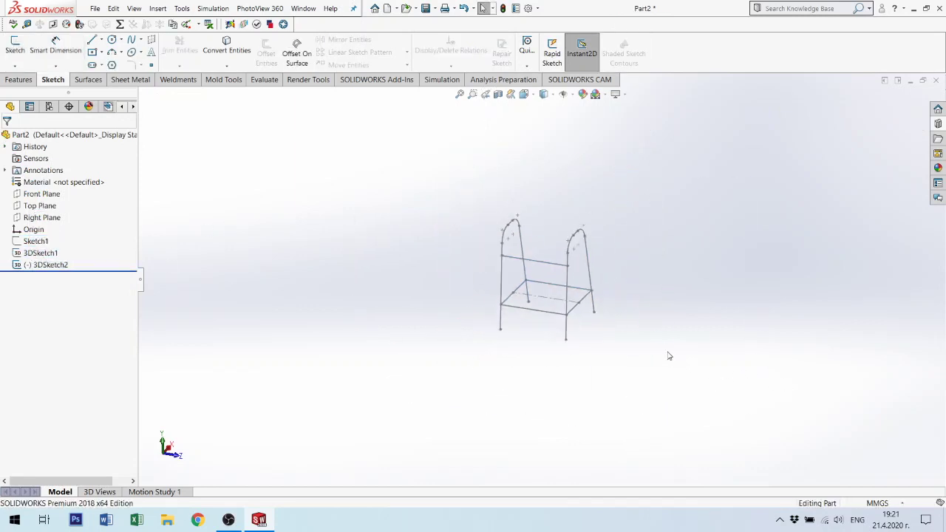
Zoom to fit the frame and reopen 3DSketch2 for editing.
mouse_move(670, 355)
middle_down()
mouse_move(626, 323)
mouse_move(544, 342)
middle_up()
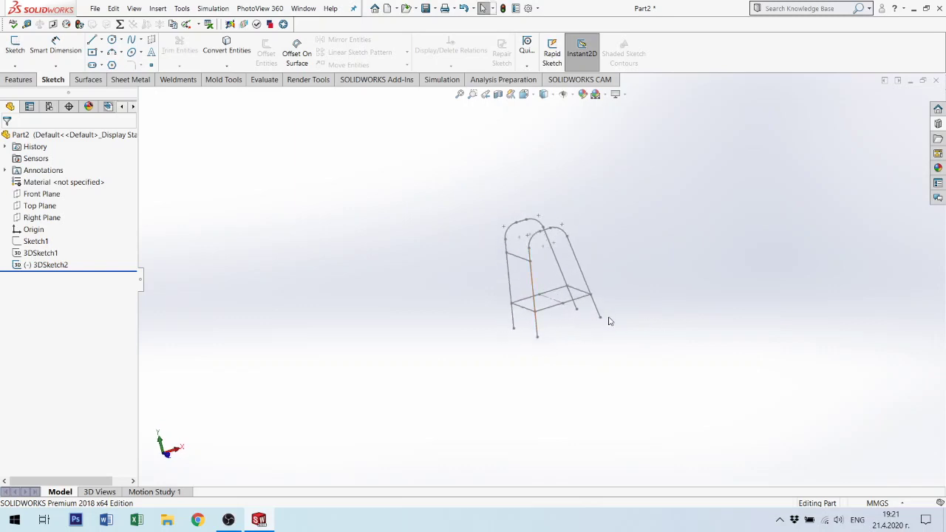
mouse_move(591, 324)
middle_down()
mouse_move(602, 321)
mouse_move(570, 293)
middle_up()
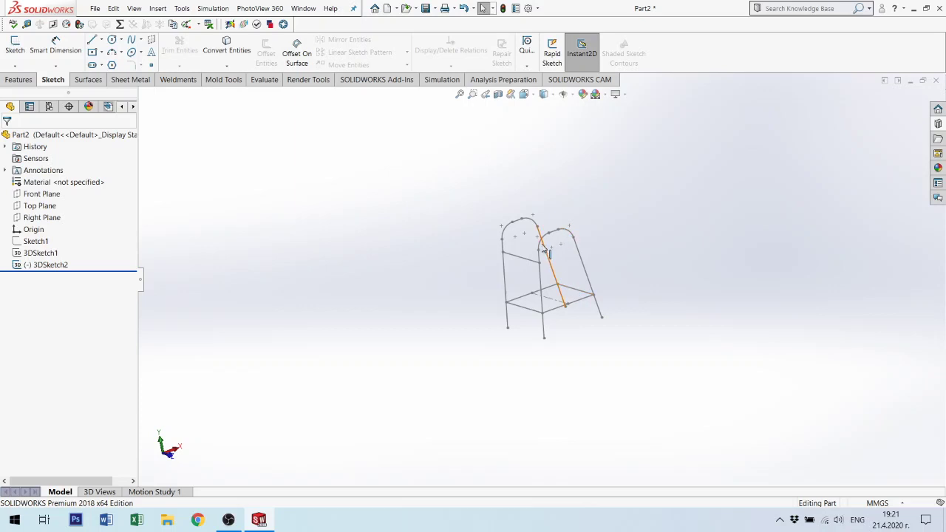
middle_drag(609, 243, 657, 308)
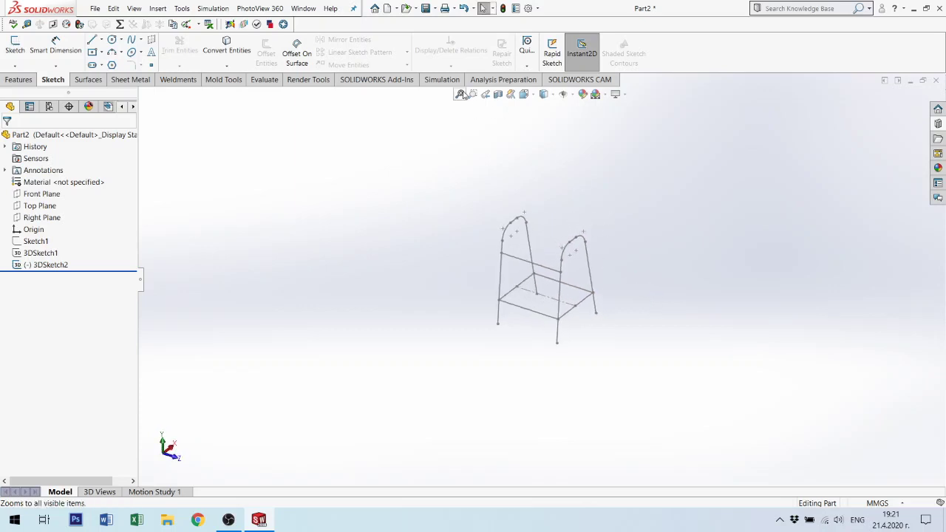
click(459, 94)
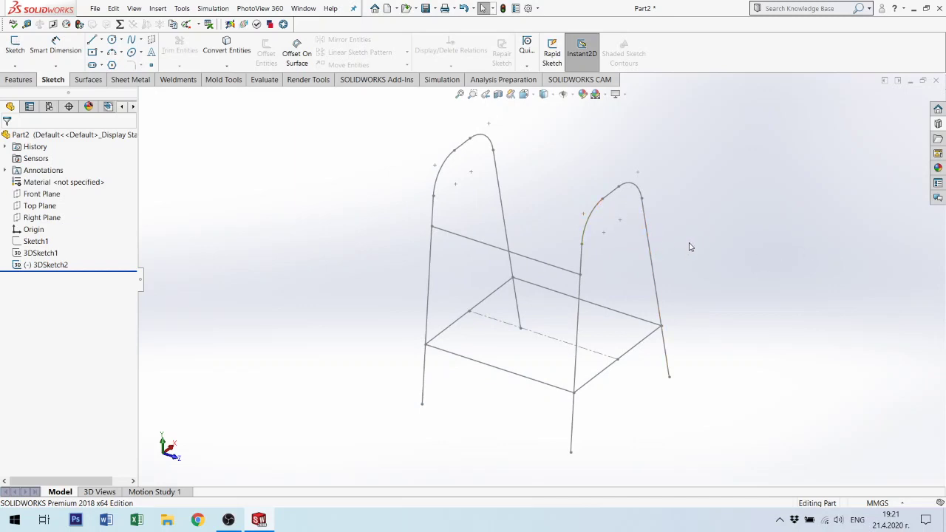
middle_drag(668, 372, 656, 353)
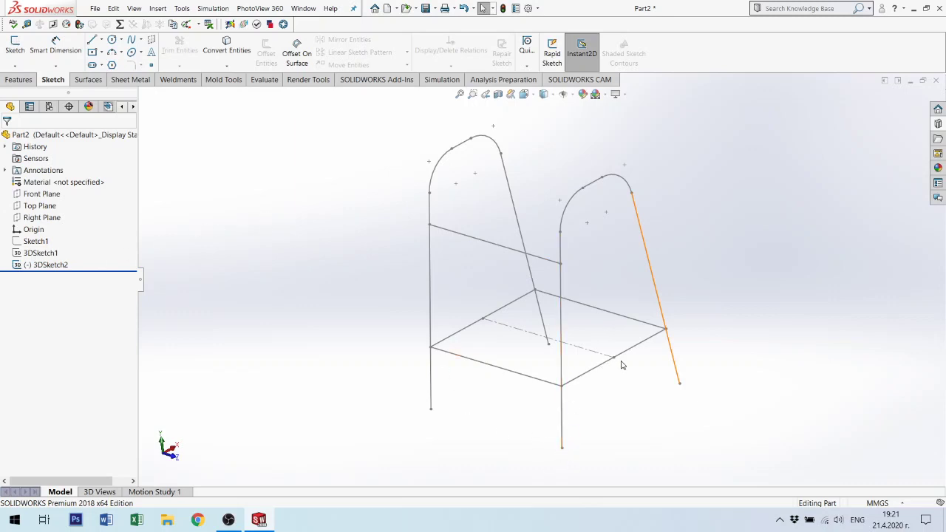
click(598, 310)
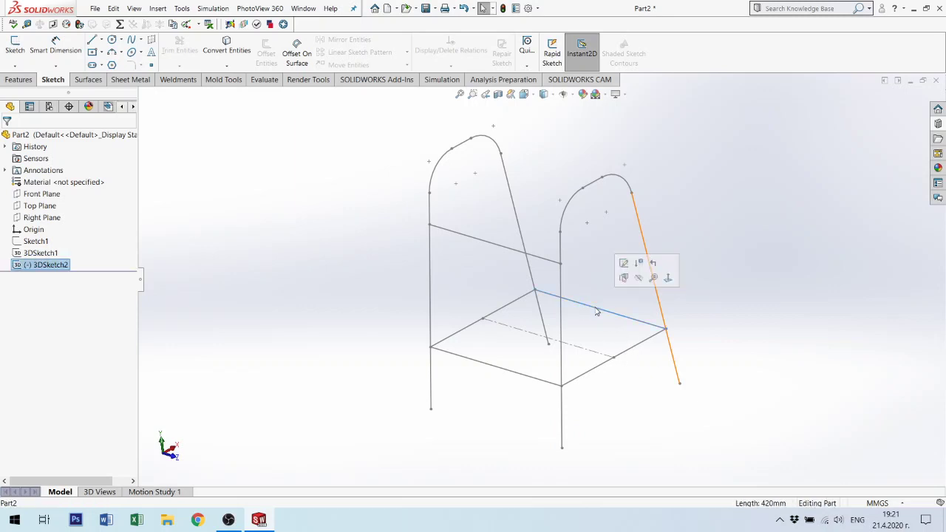
ctrl+click(633, 345)
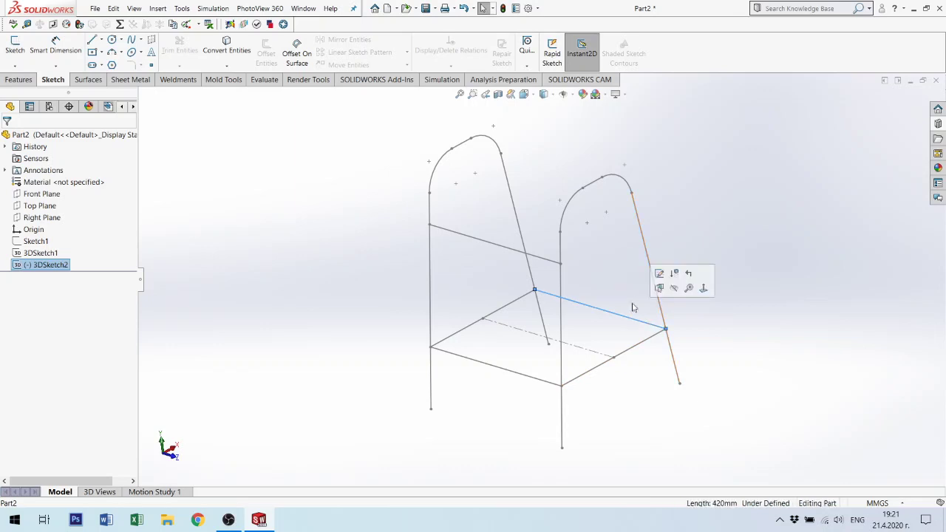
click(660, 278)
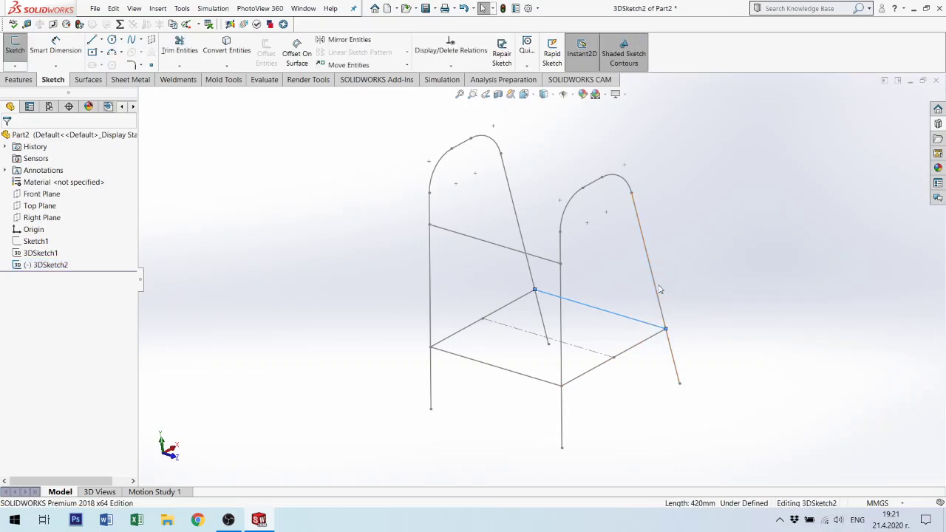
Turn the right-hand seat edge into construction geometry.
click(634, 323)
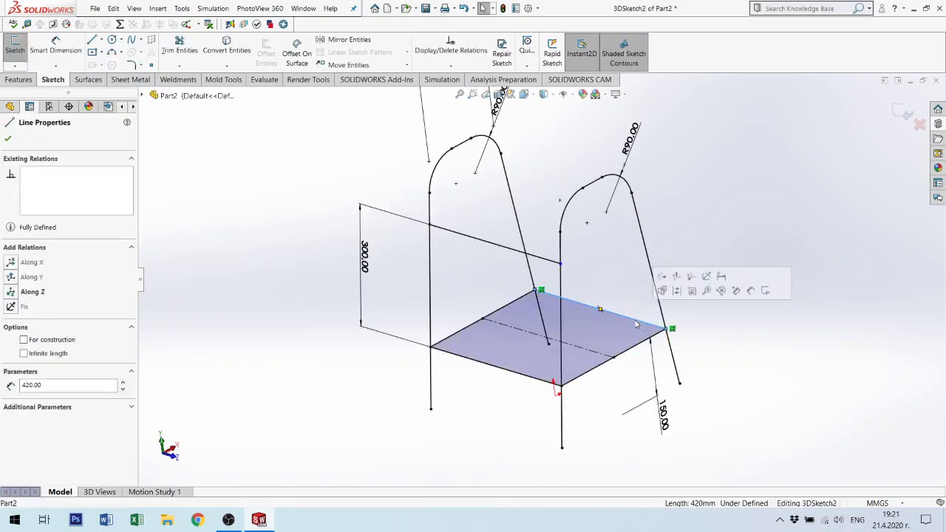
click(677, 291)
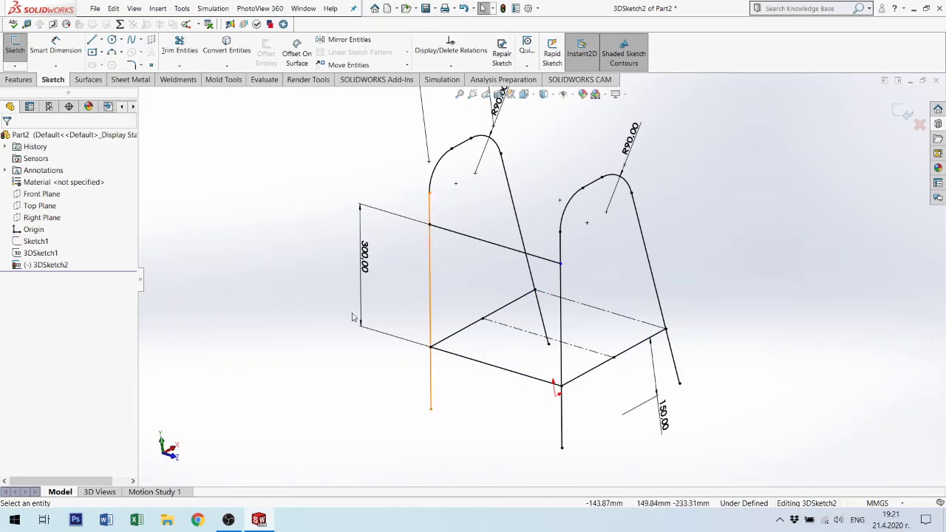
click(92, 40)
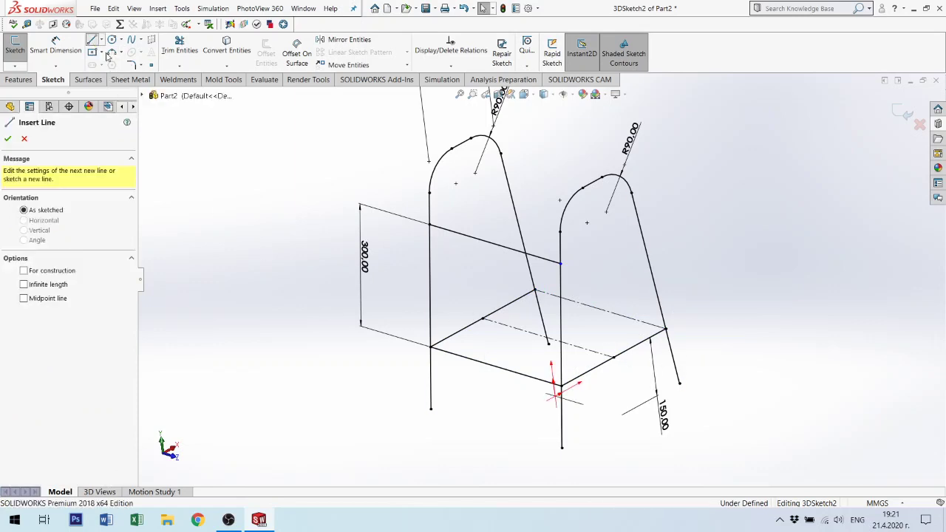
key(Escape)
Make the middle seat crossbar a solid line and exit the 3D sketch.
click(515, 330)
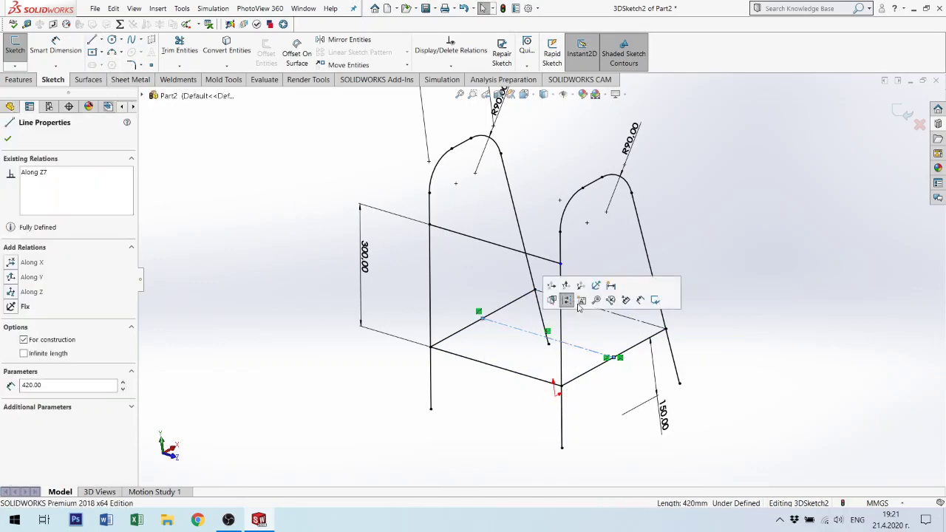
click(711, 317)
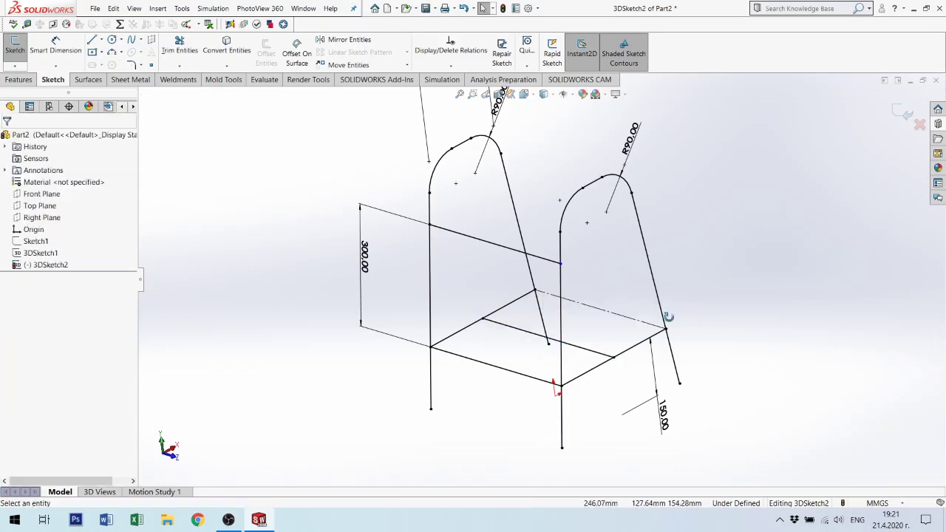
mouse_move(668, 316)
middle_down()
mouse_move(585, 311)
mouse_move(624, 327)
middle_up()
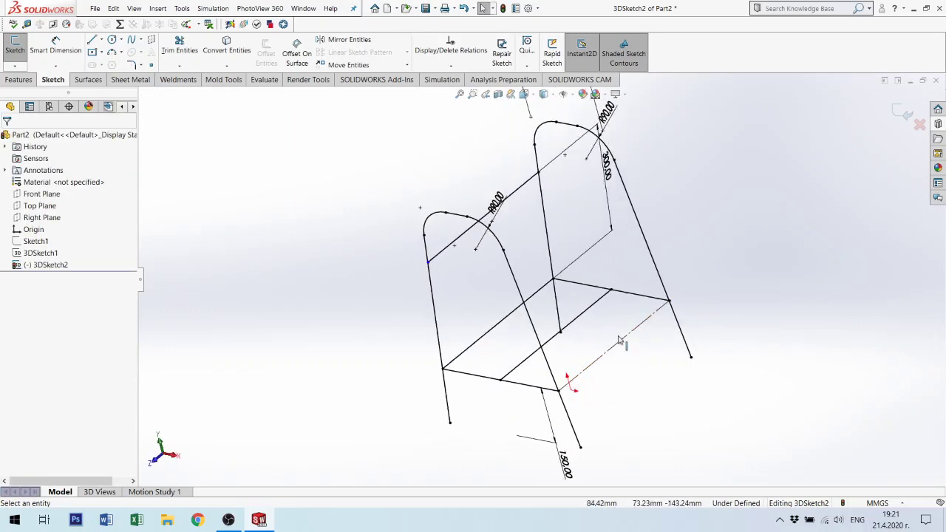
click(903, 112)
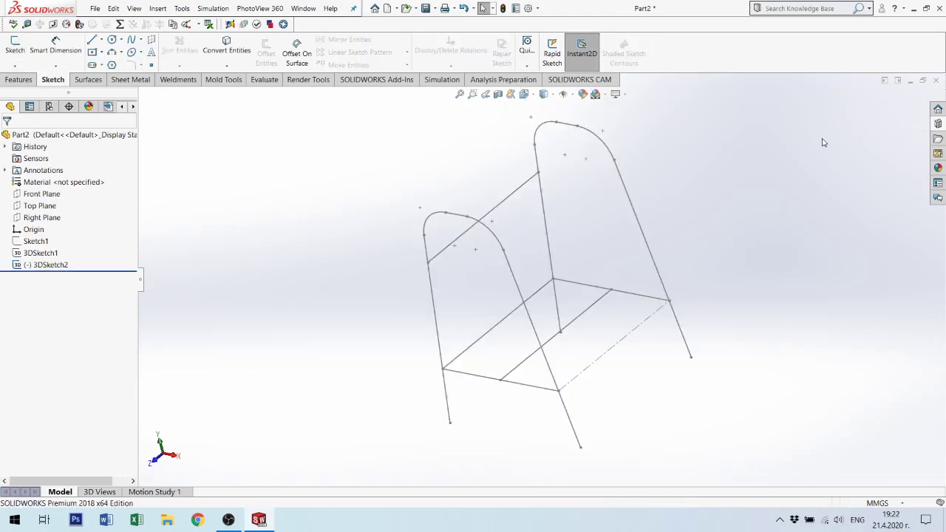
key(ctrl+s)
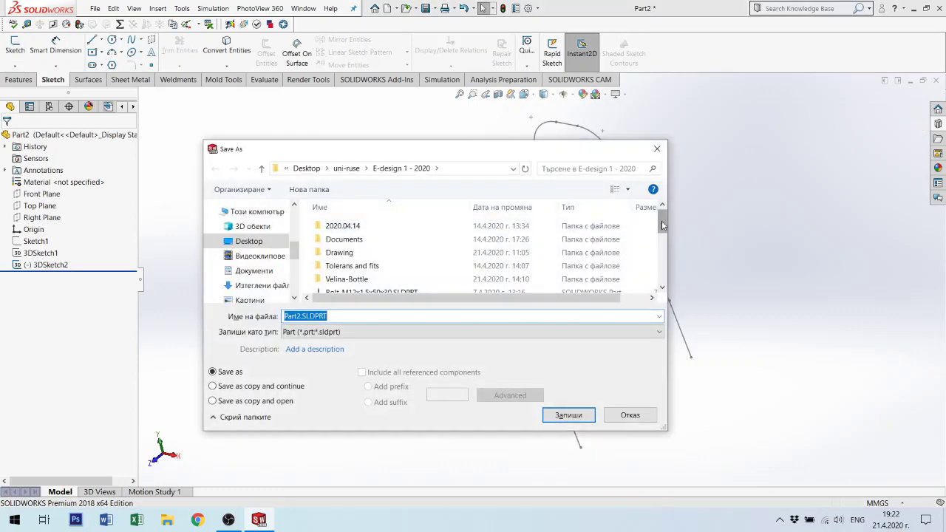
drag(662, 220, 663, 230)
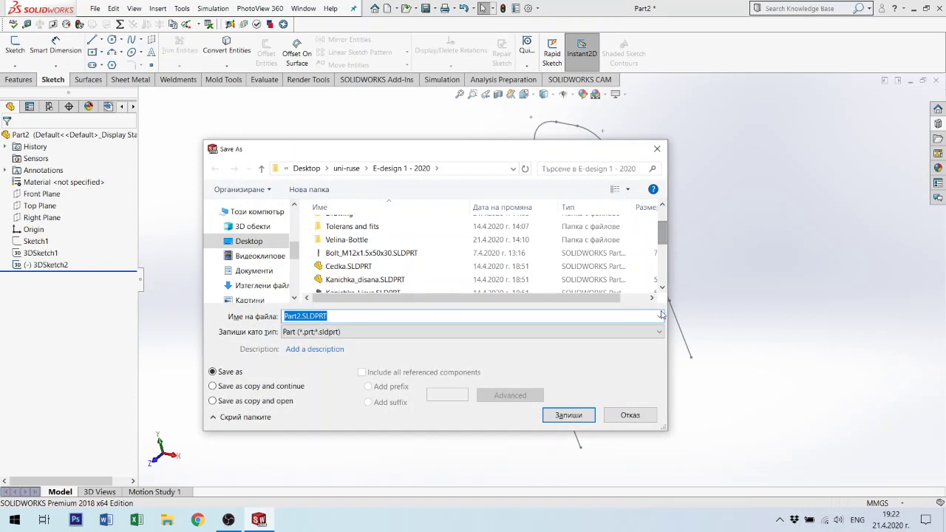
click(646, 412)
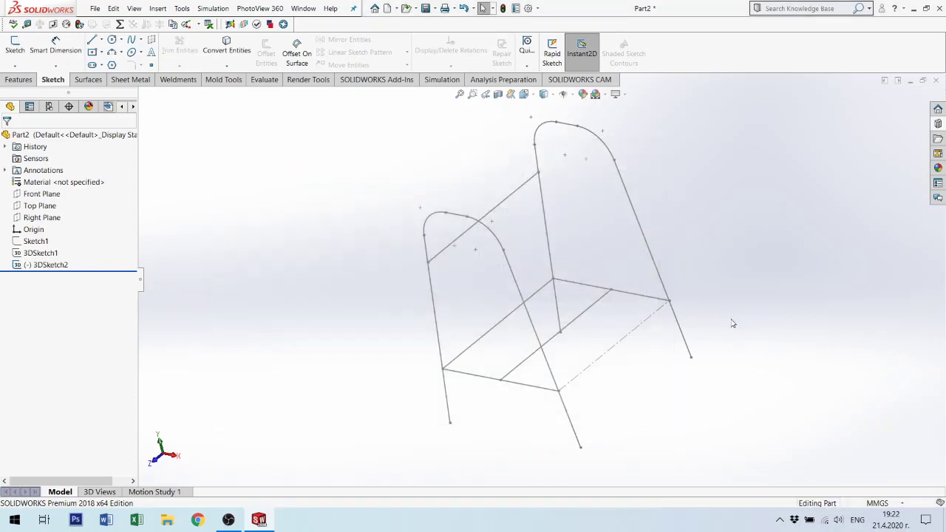
mouse_move(734, 323)
middle_down()
mouse_move(751, 281)
mouse_move(757, 288)
middle_up()
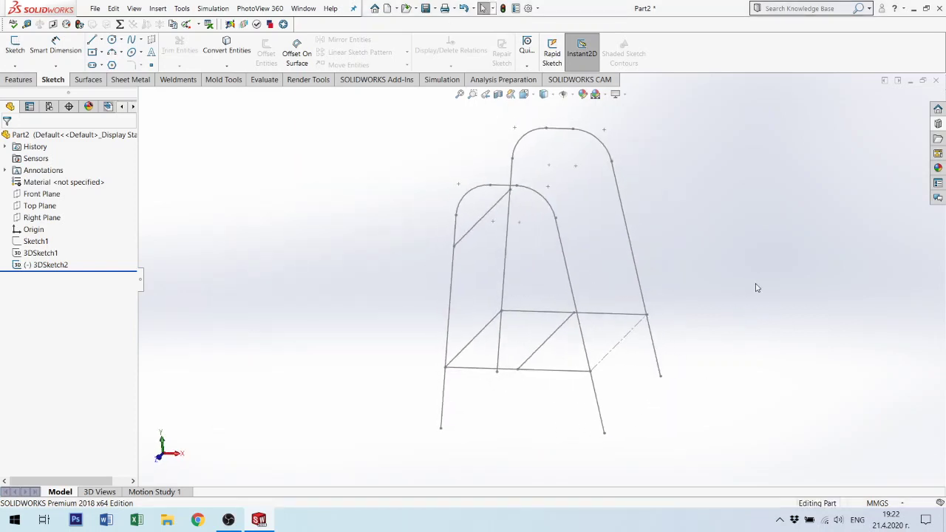